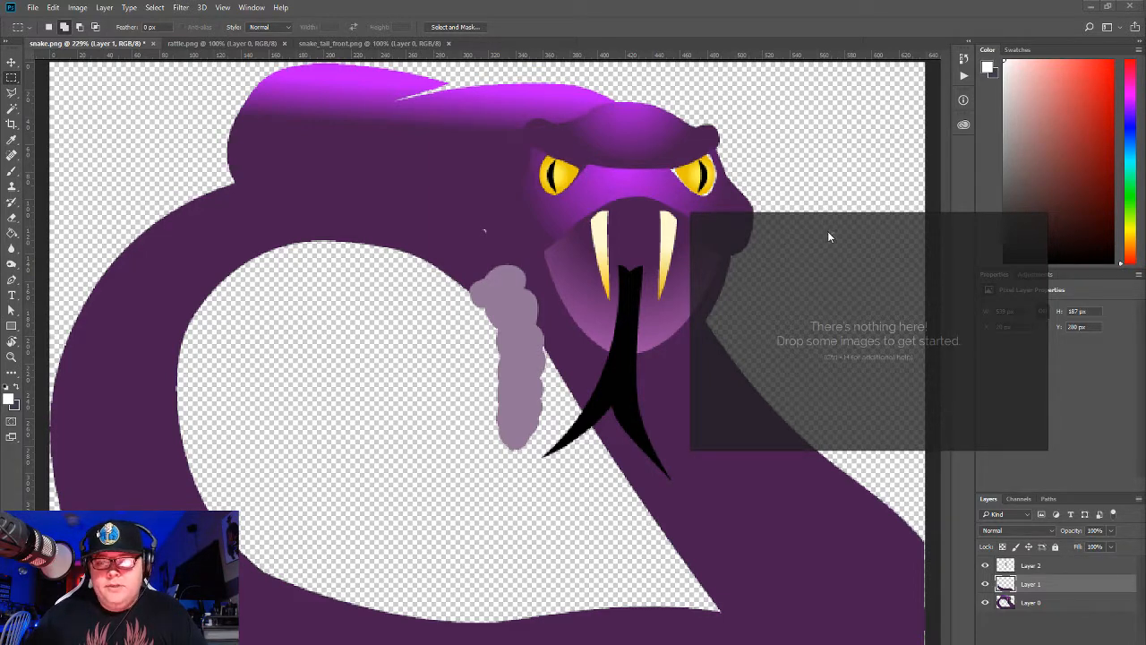
Step: Move the empty PureRef board over the snake's body loop and open its dialog for loading images
left_click_drag(812, 251, 388, 331)
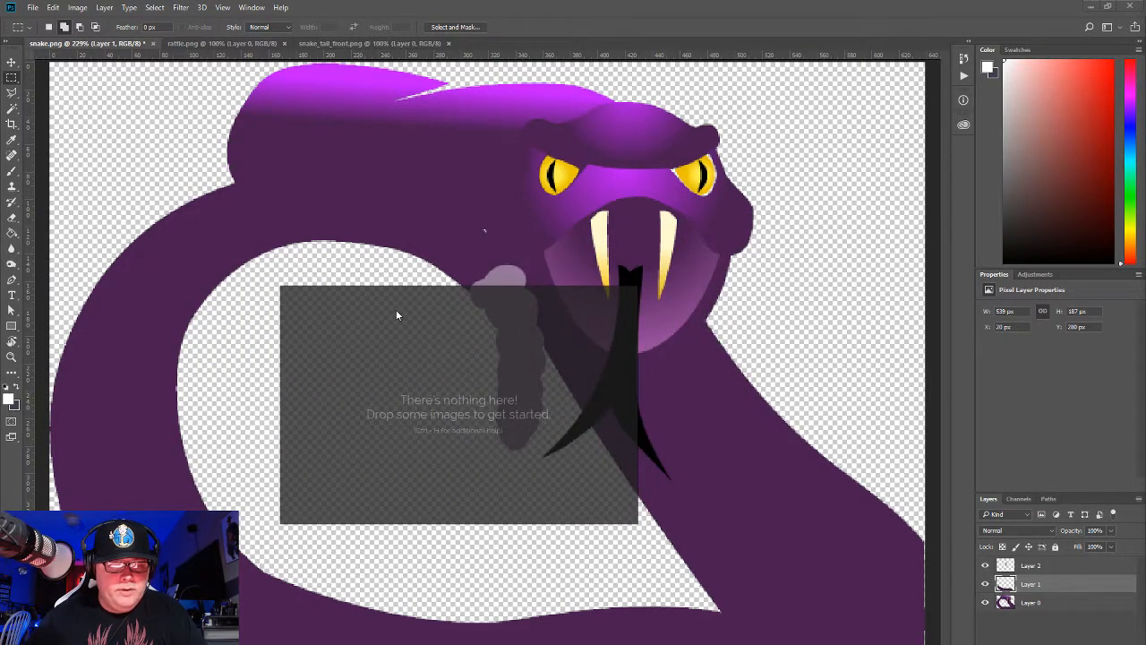
right_click(397, 313)
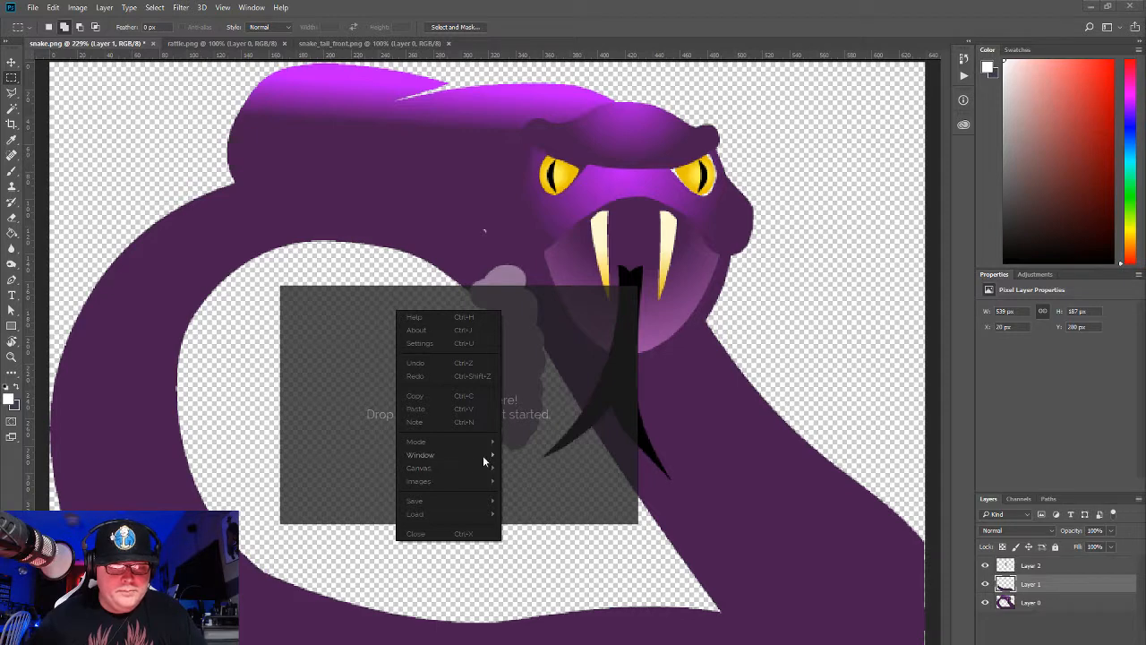
mouse_move(442, 517)
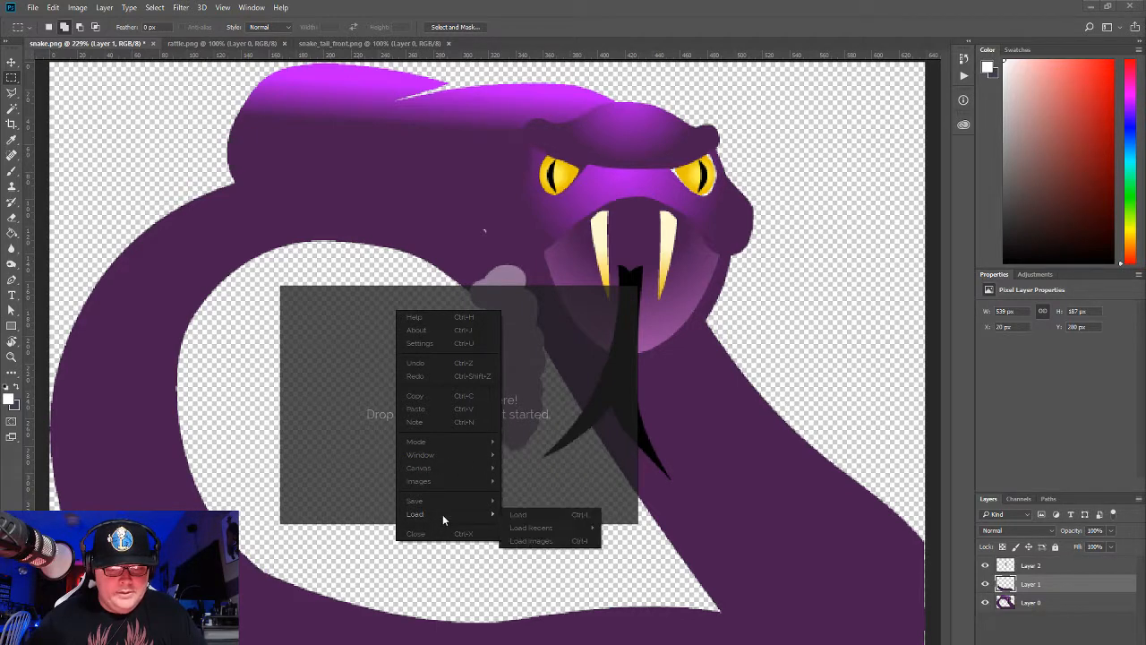
left_click(538, 543)
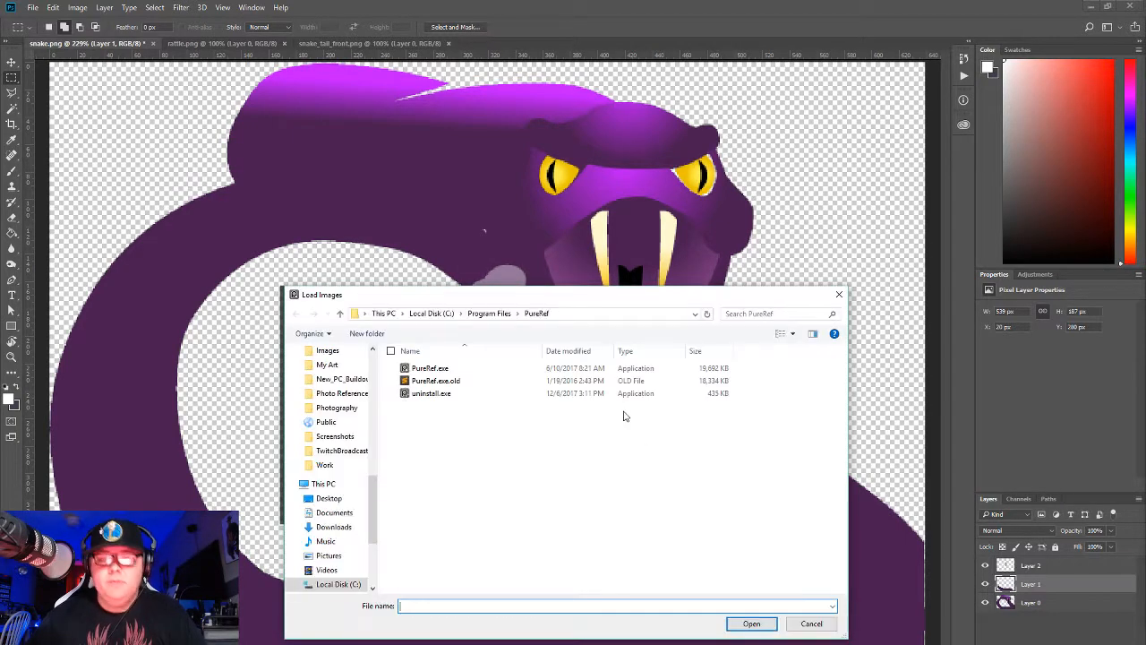
Step: Browse to the snakes folder inside Photo Reference, Things, Animals in Dropbox
left_click_drag(558, 306, 701, 270)
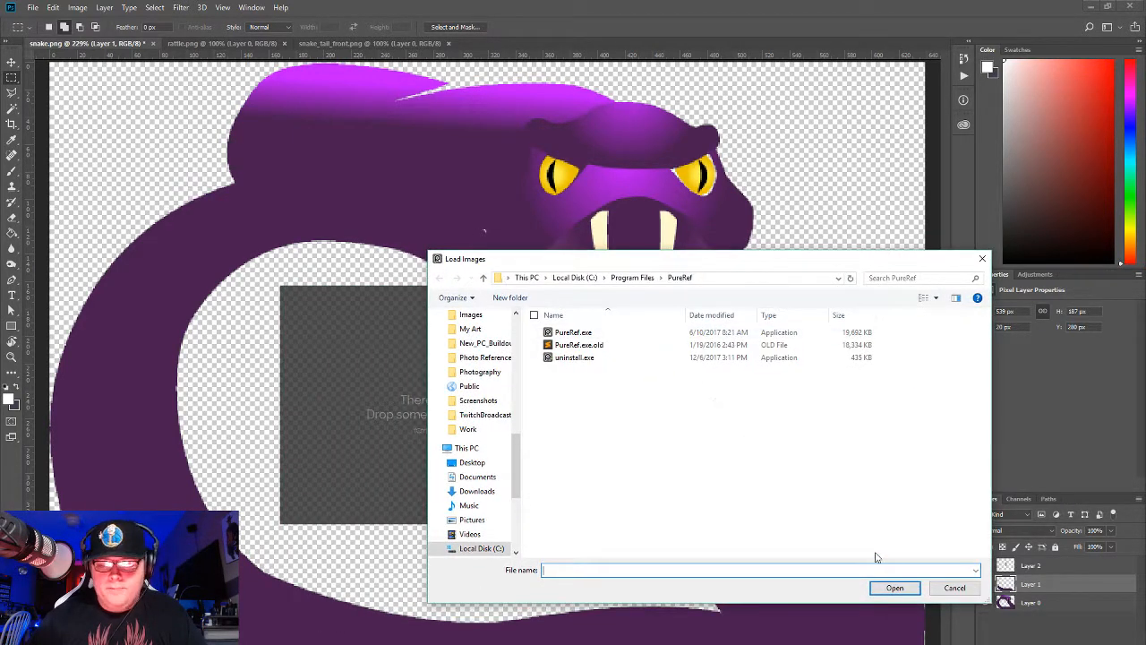
left_click_drag(517, 476, 517, 490)
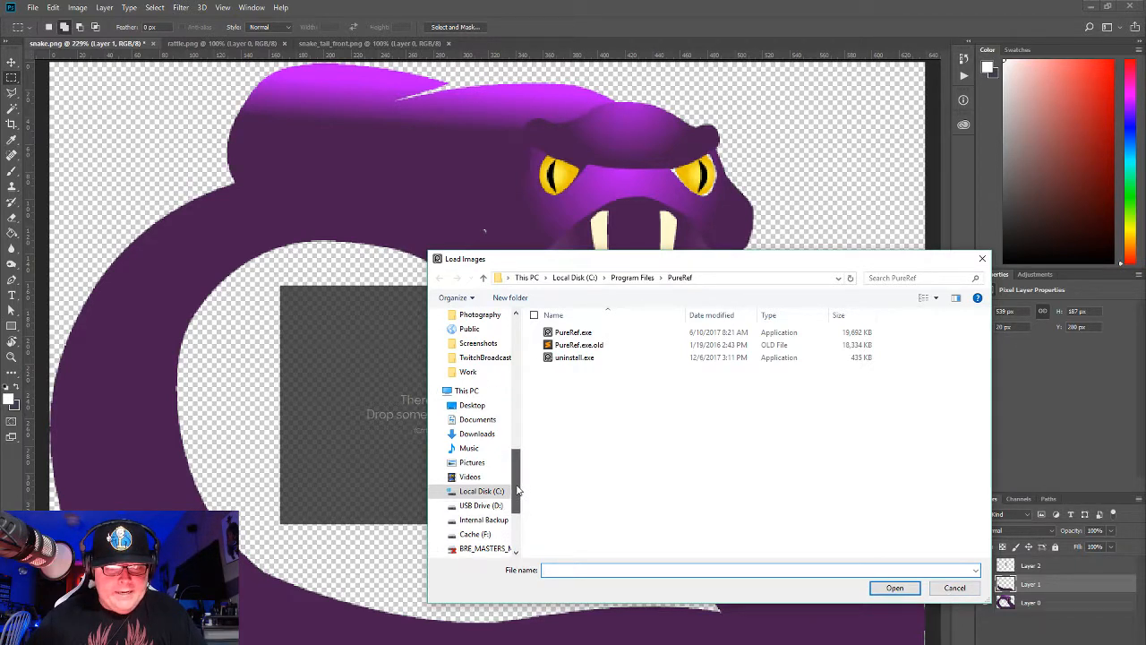
left_click_drag(516, 489, 522, 458)
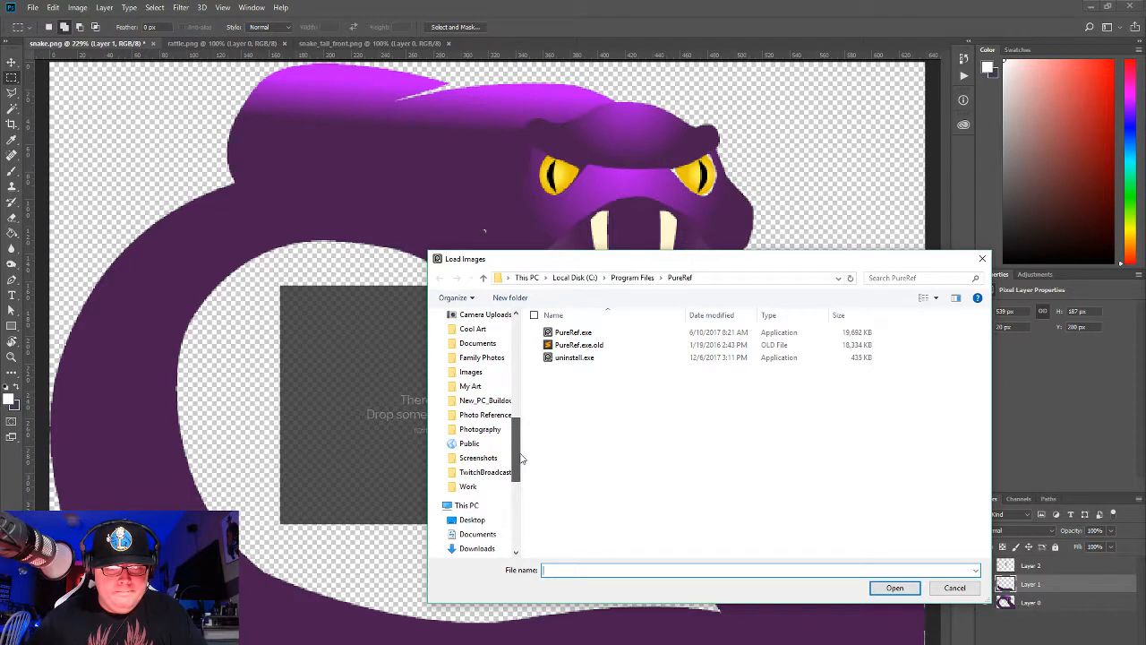
left_click(481, 417)
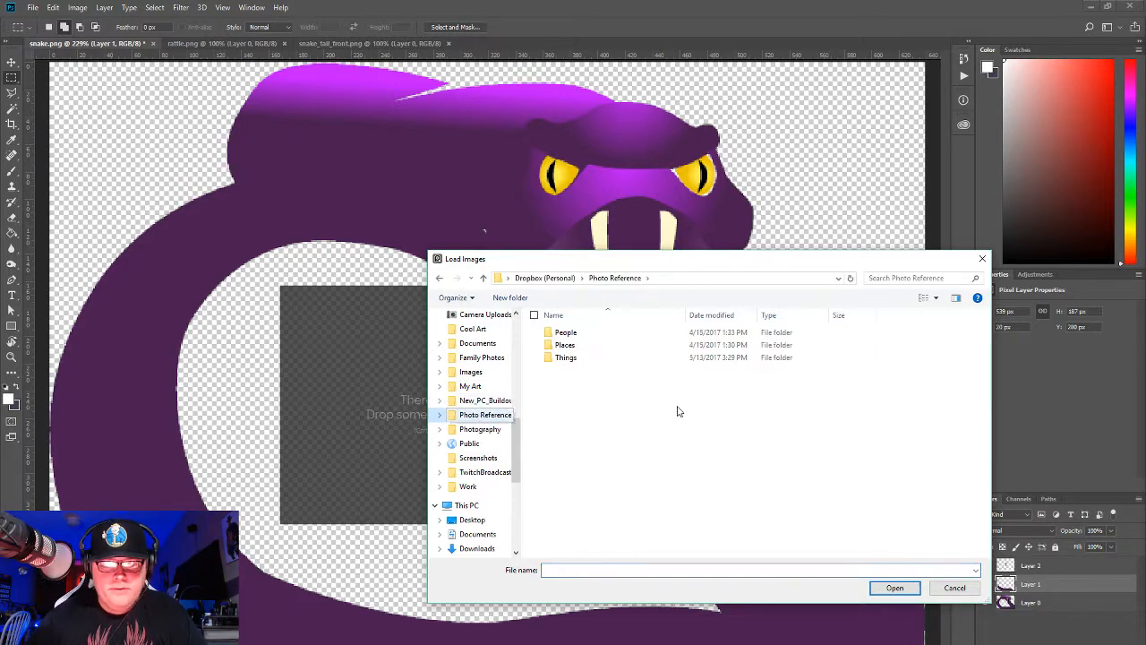
left_click(578, 358)
double_click(578, 358)
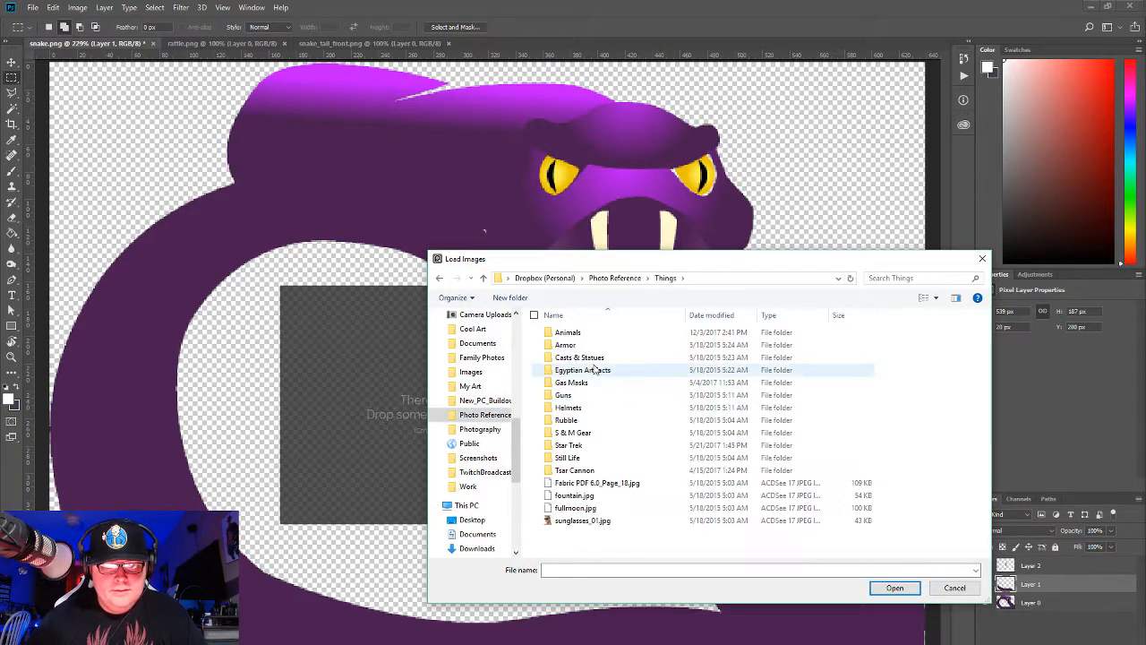
double_click(568, 335)
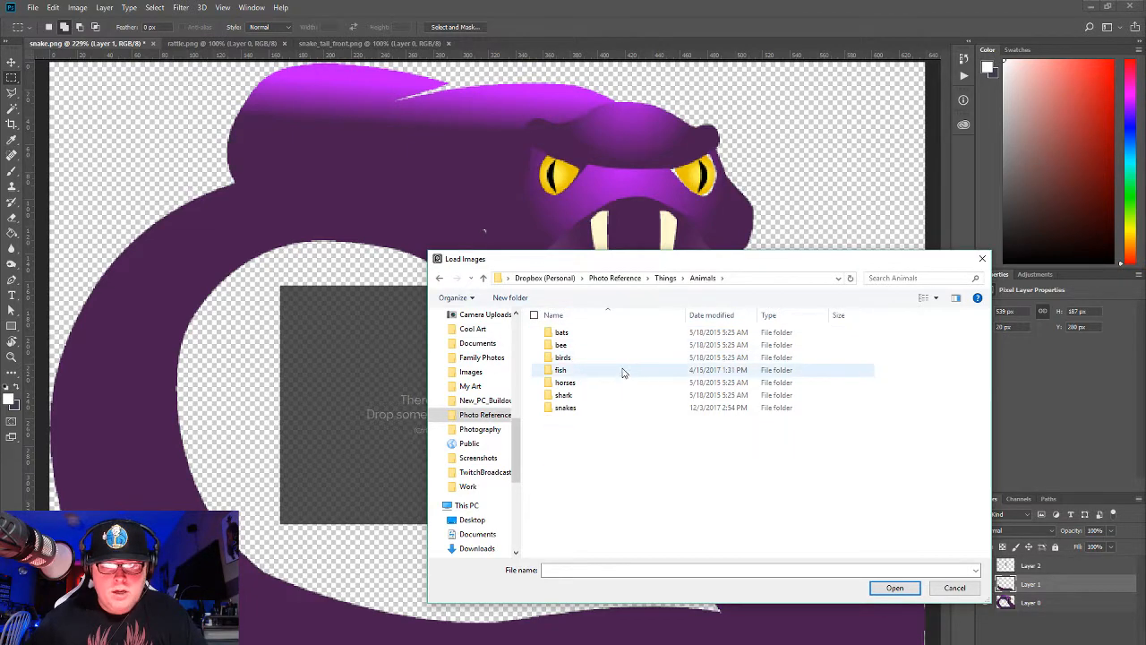
double_click(562, 408)
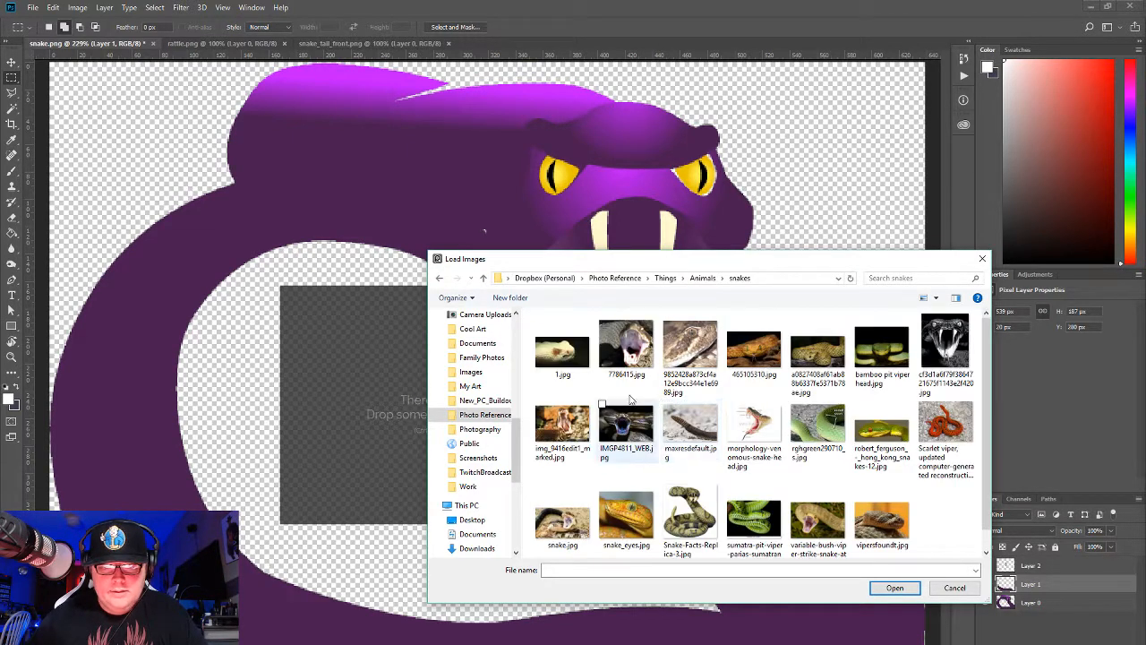
Step: Load all the snake photos in the folder, from 1.jpg through vipersfoundt.jpg, into the reference board
left_click(562, 350)
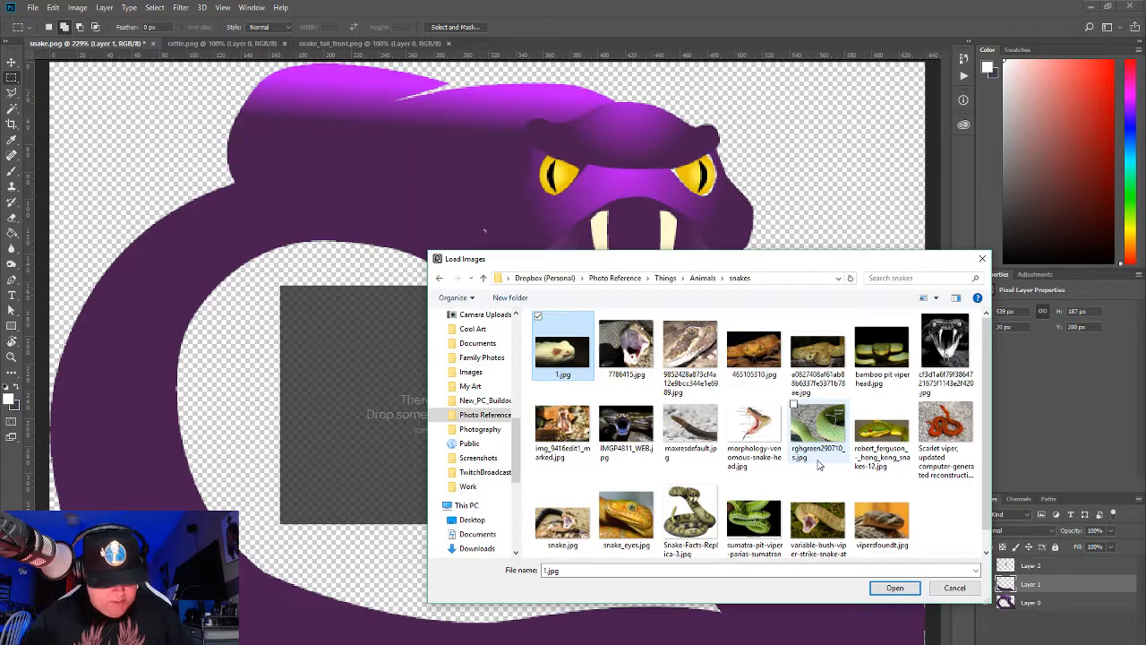
scroll(886, 527, "down", 1)
left_click(889, 527, "shift")
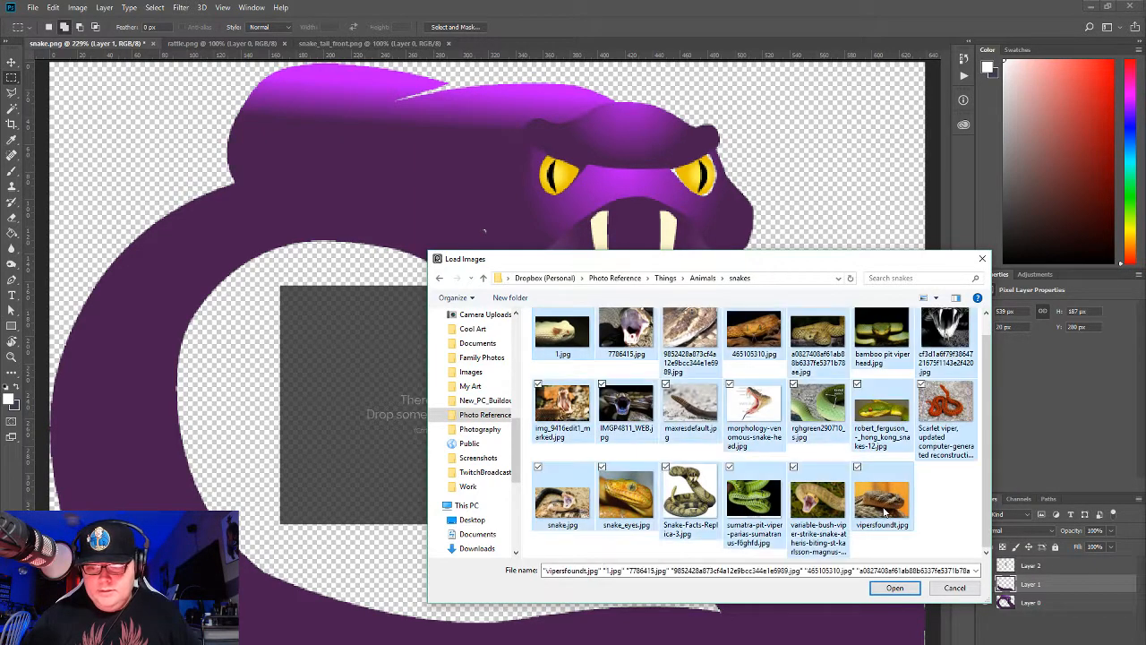
left_click(894, 588)
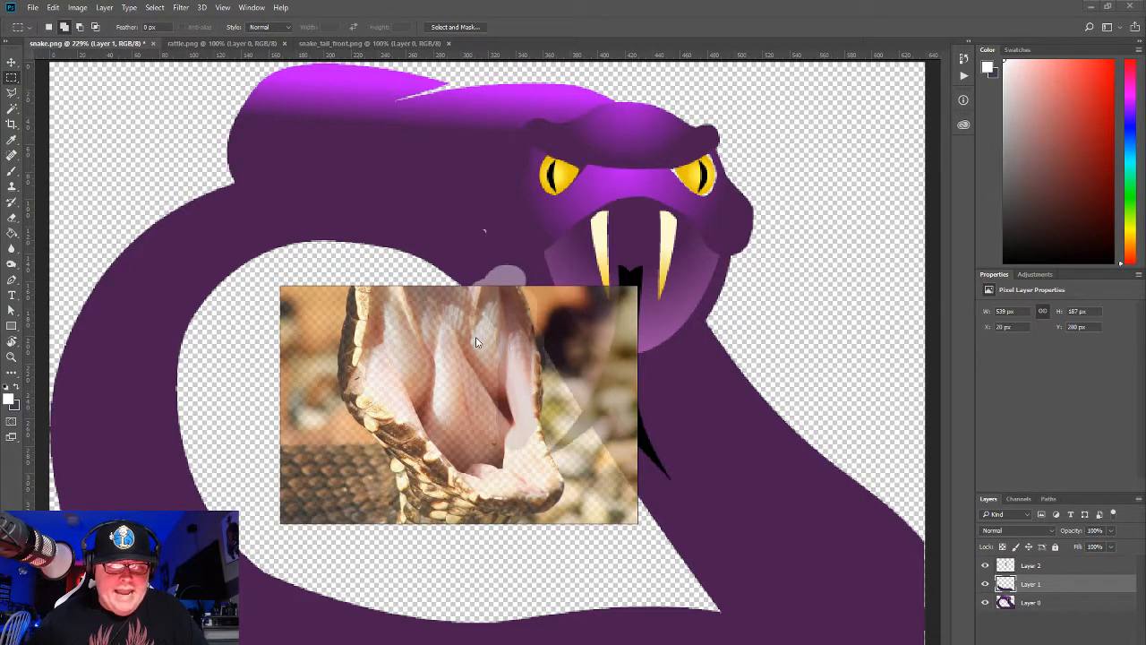
Step: Reposition the reference board lower over the snake's body loop and bring the loaded photo collection into view
left_click_drag(546, 356, 300, 465)
left_click_drag(466, 440, 328, 468)
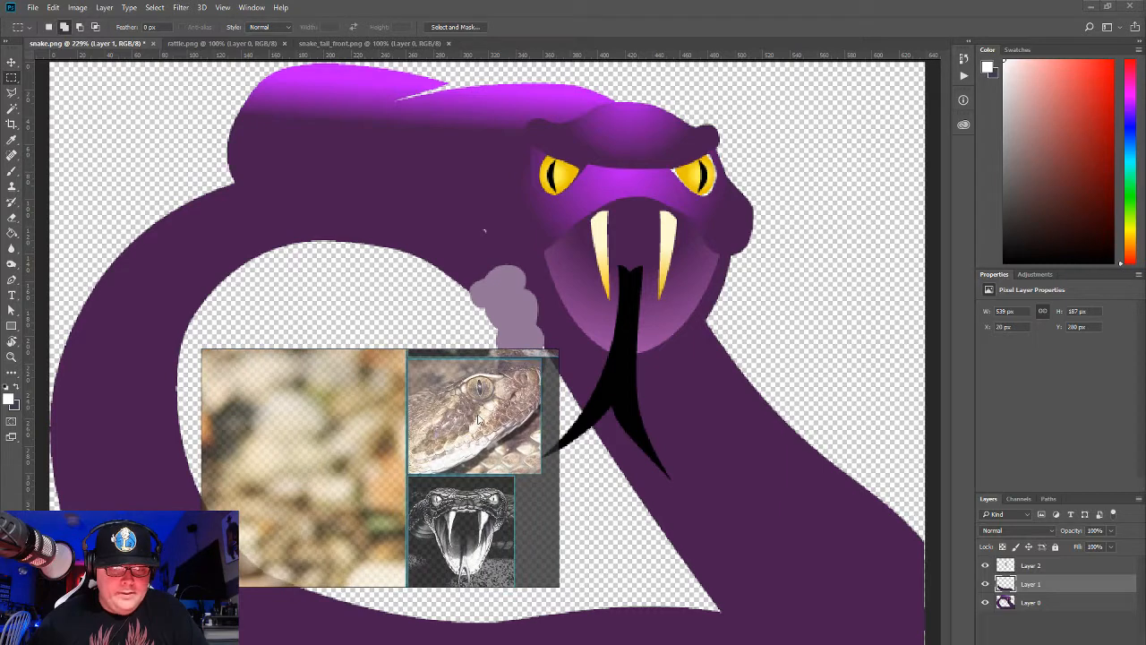
left_click_drag(481, 415, 474, 348)
scroll(443, 468, "up", 5)
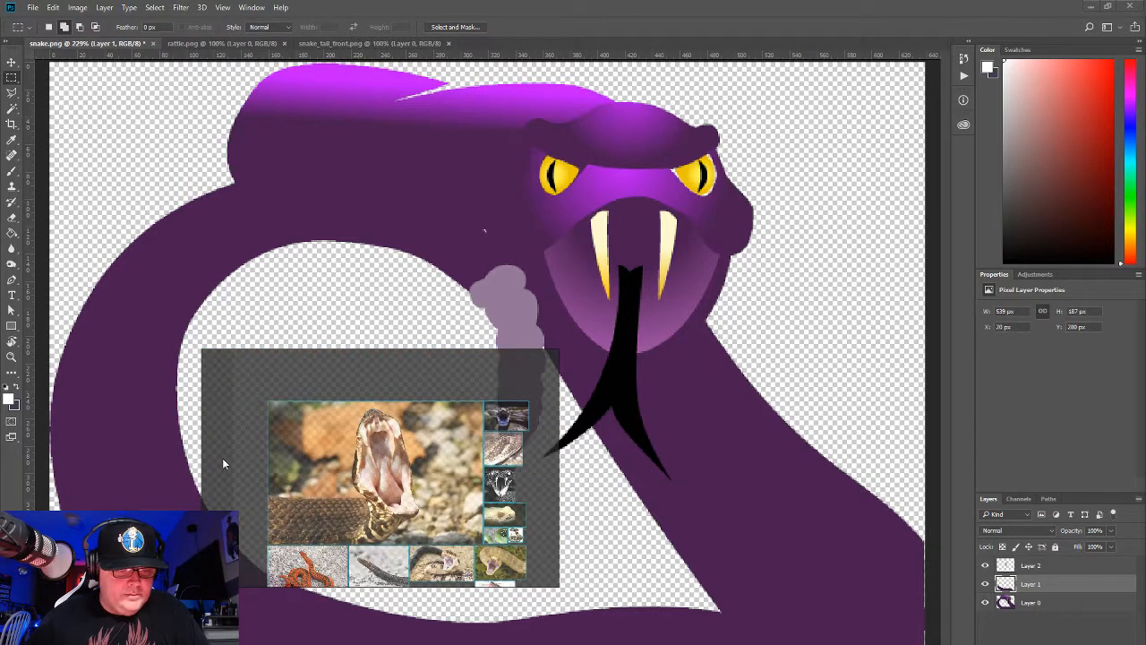
right_click(225, 458)
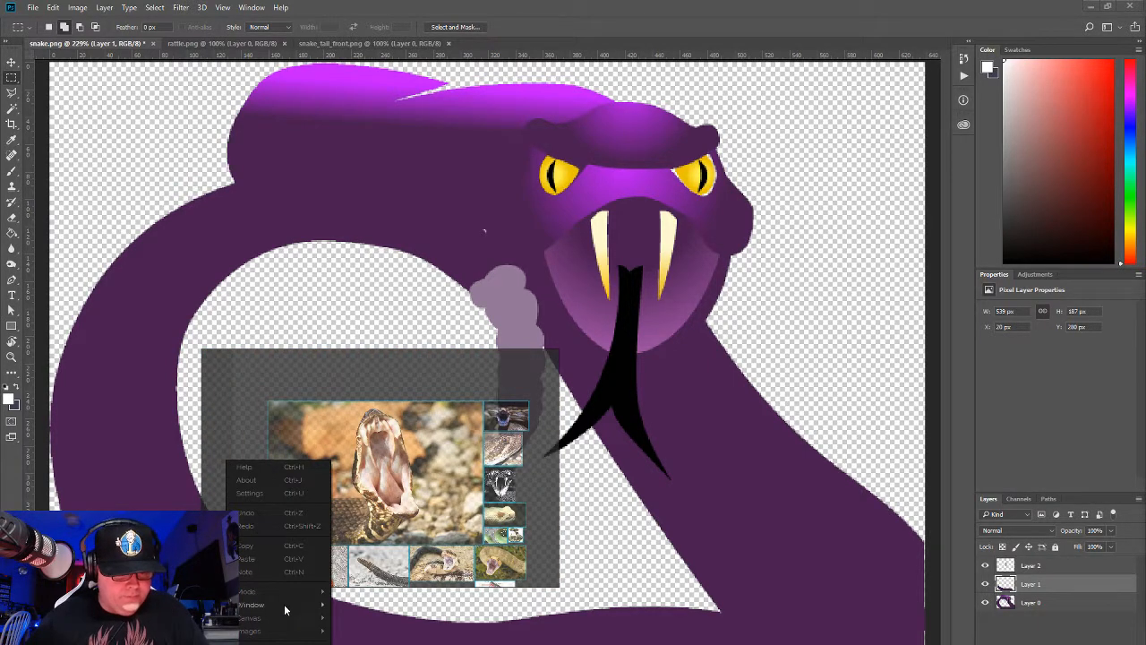
mouse_move(324, 595)
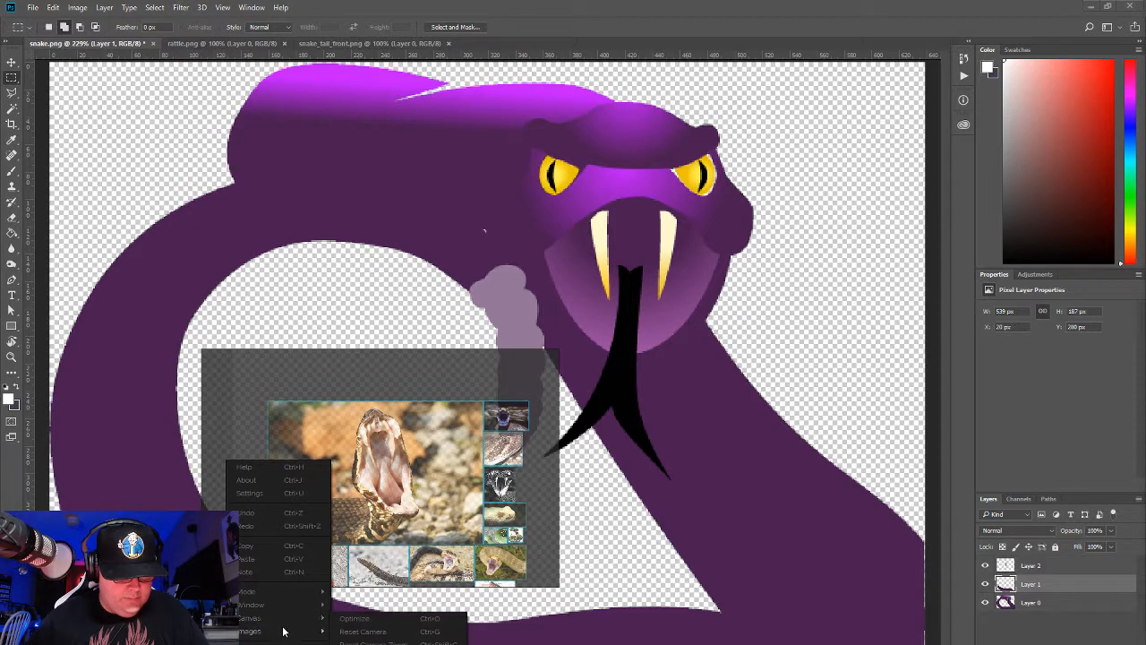
mouse_move(283, 632)
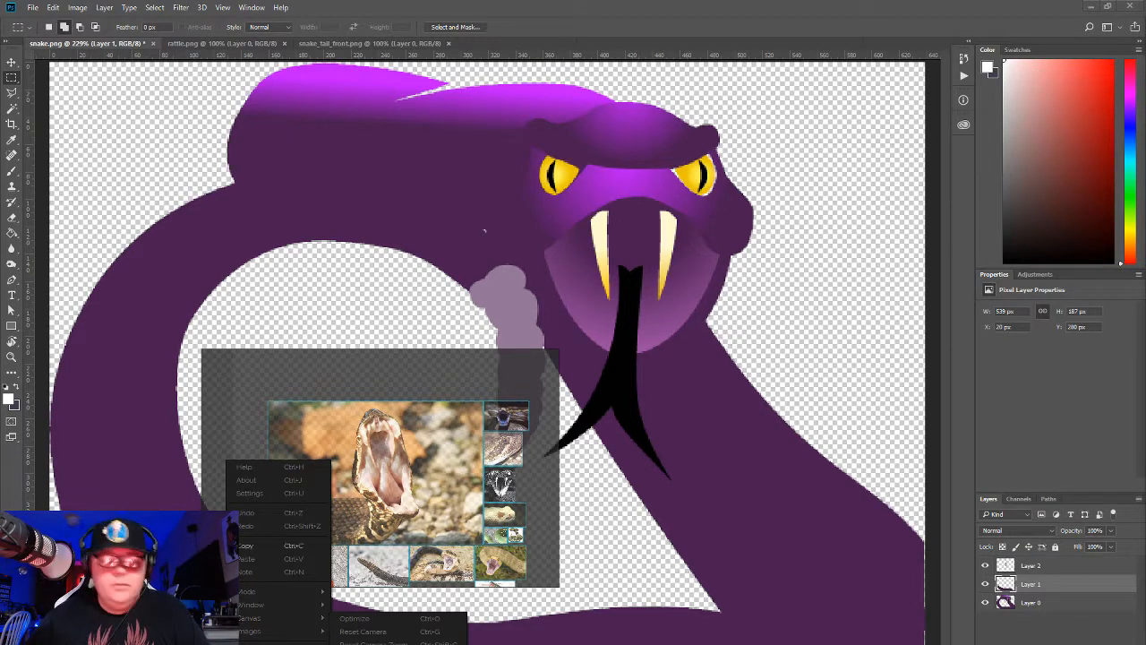
left_click(362, 631)
Step: Look through the smaller snake photos beneath the main image, including the green vipers and the yellow snake's head
scroll(395, 531, "up", 2)
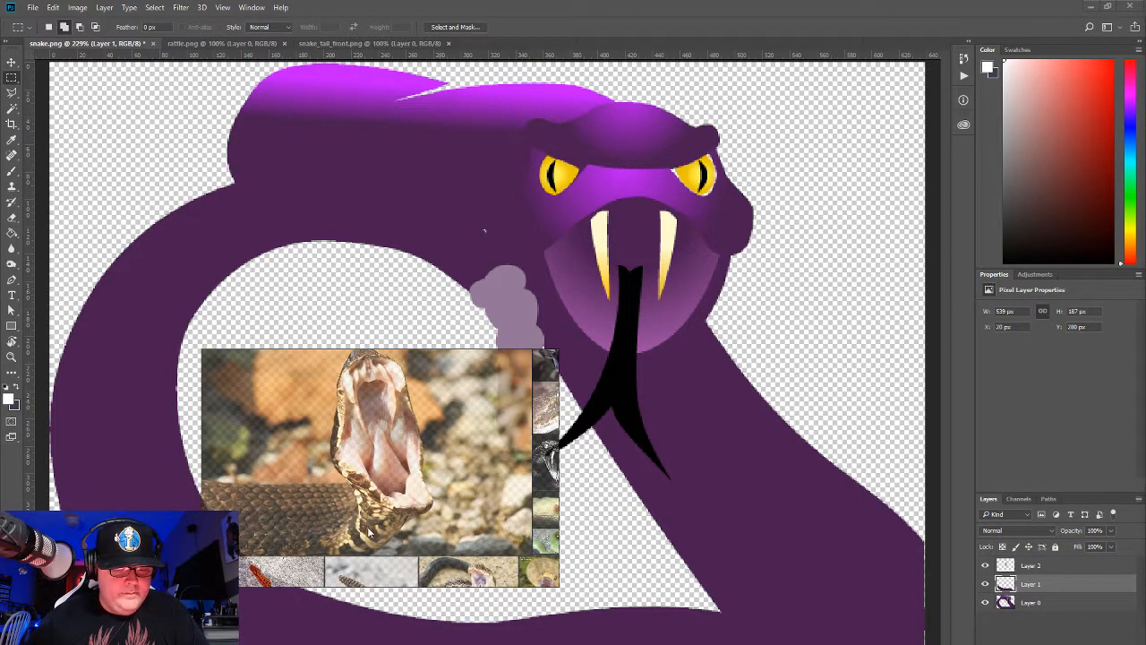
left_click_drag(365, 536, 386, 405)
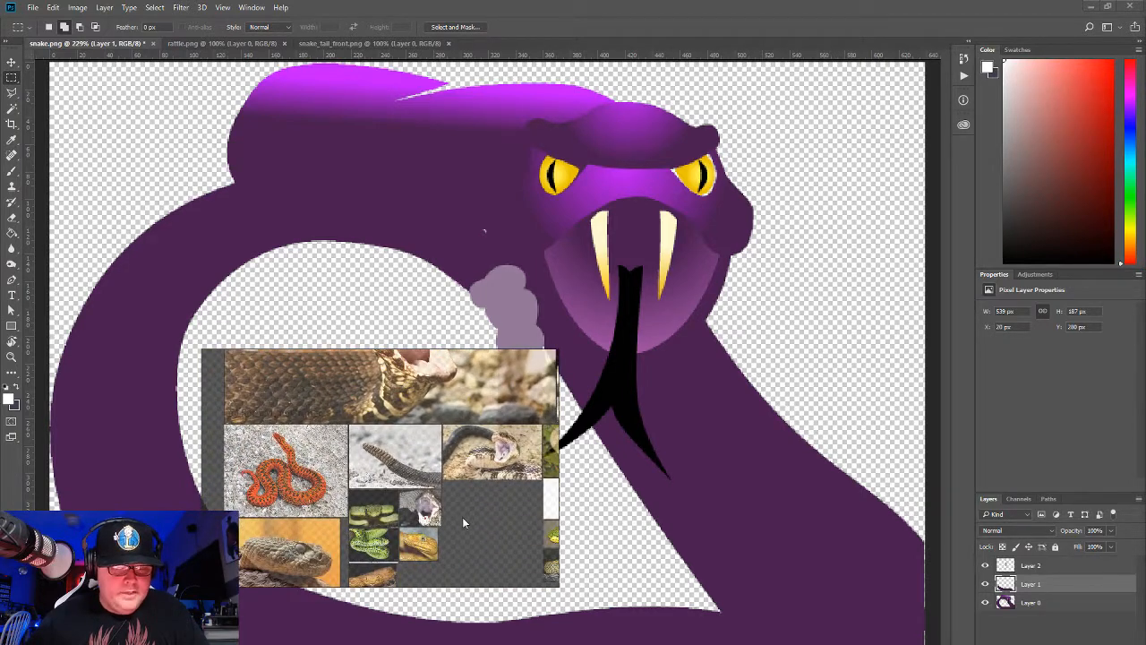
left_click_drag(462, 520, 454, 444)
scroll(455, 449, "up", 3)
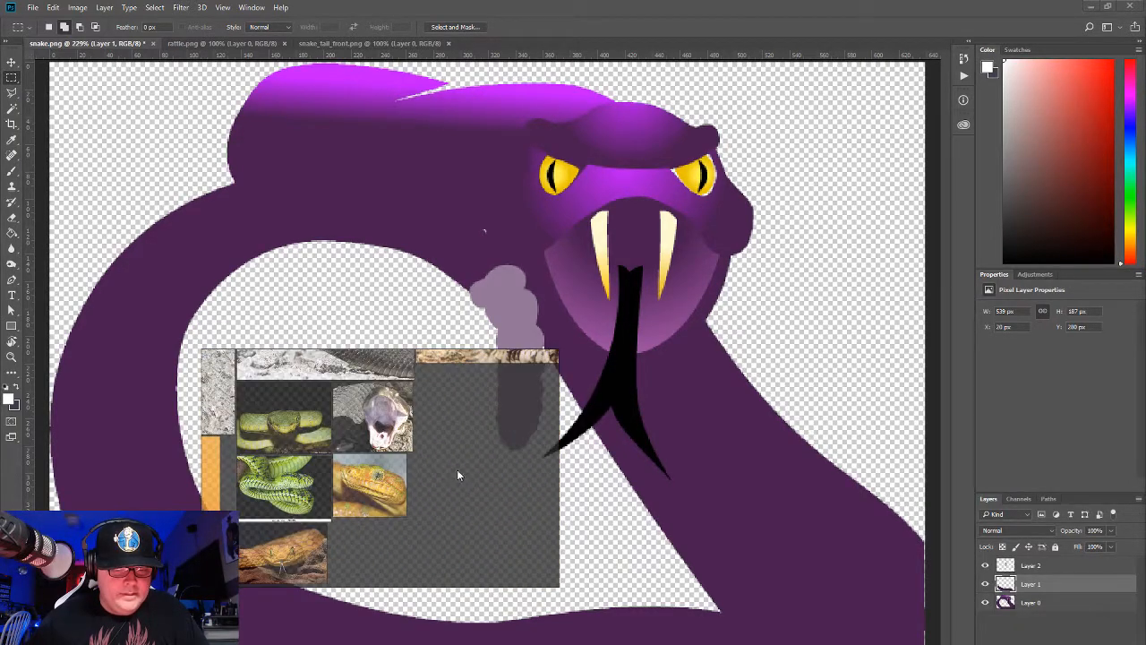
scroll(458, 472, "down", 3)
left_click_drag(443, 498, 514, 475)
scroll(514, 476, "up", 3)
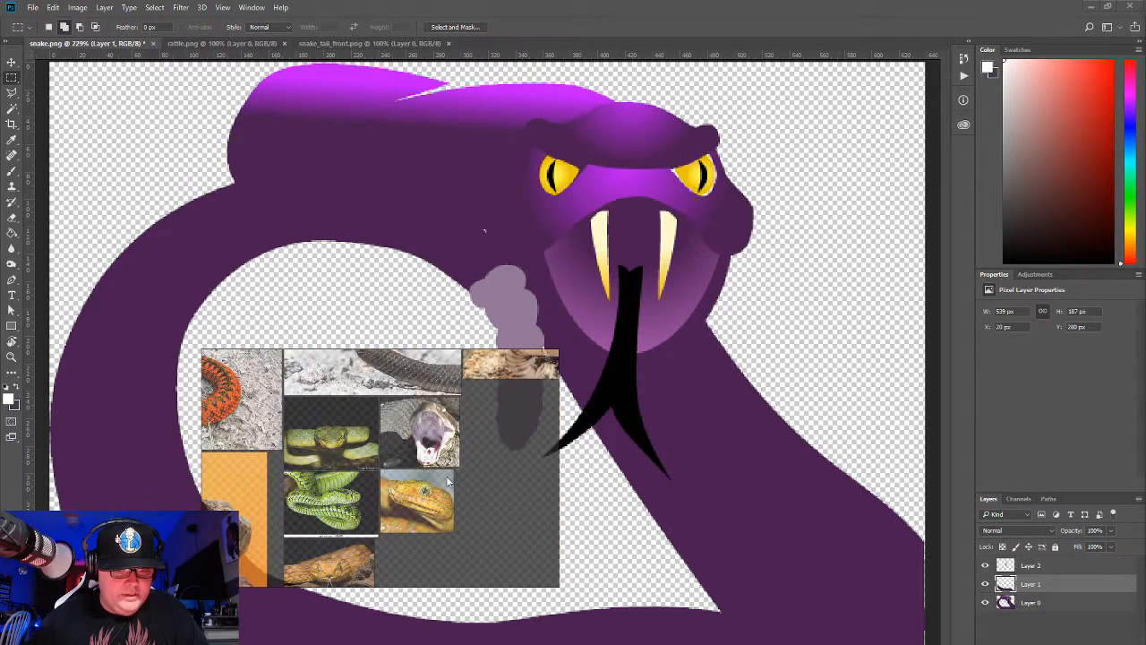
scroll(501, 495, "up", 2)
left_click_drag(485, 506, 459, 507)
scroll(452, 505, "up", 5)
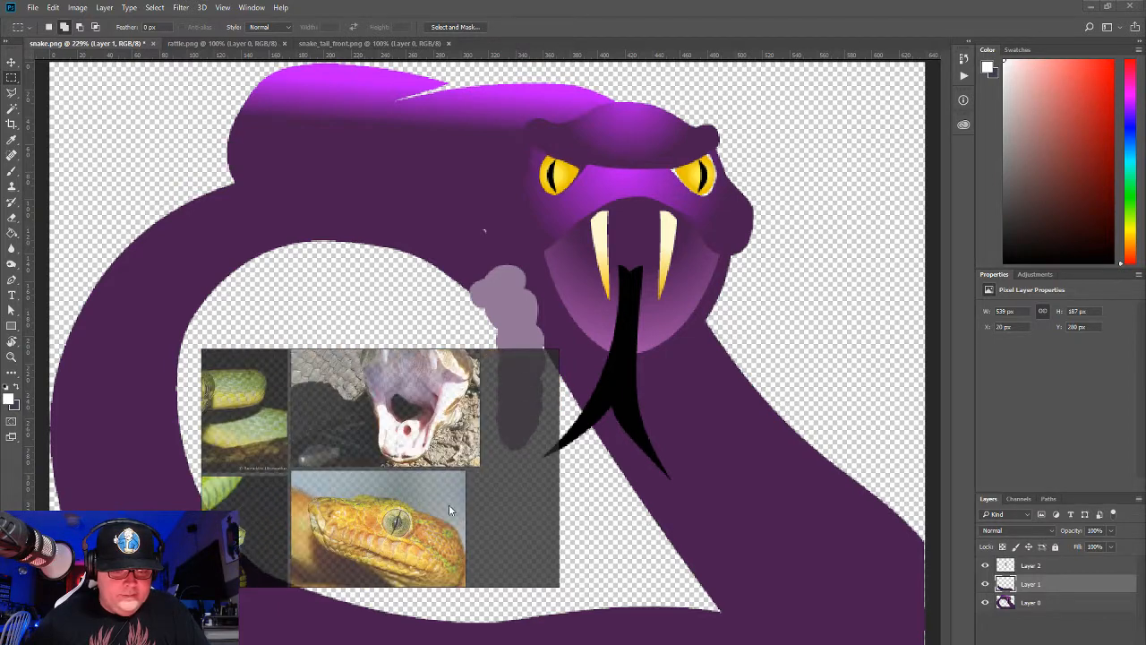
Step: Examine the grey snake's open mouth and scales up close, as well as the coiled green snake photo
left_click_drag(423, 473, 409, 505)
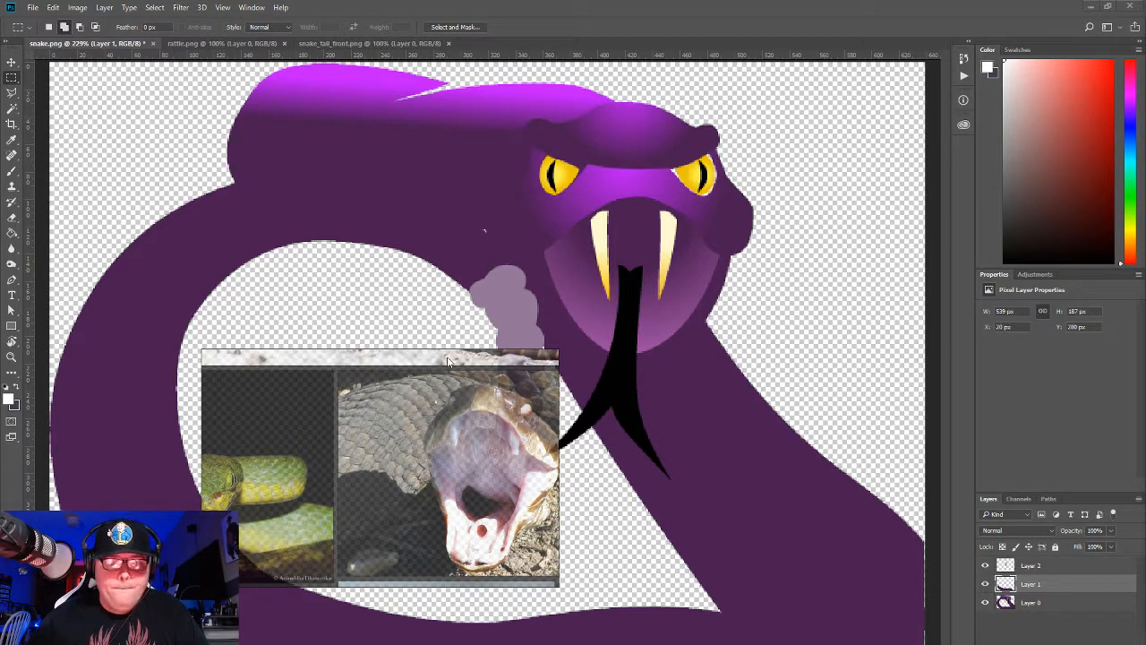
scroll(465, 446, "up", 1)
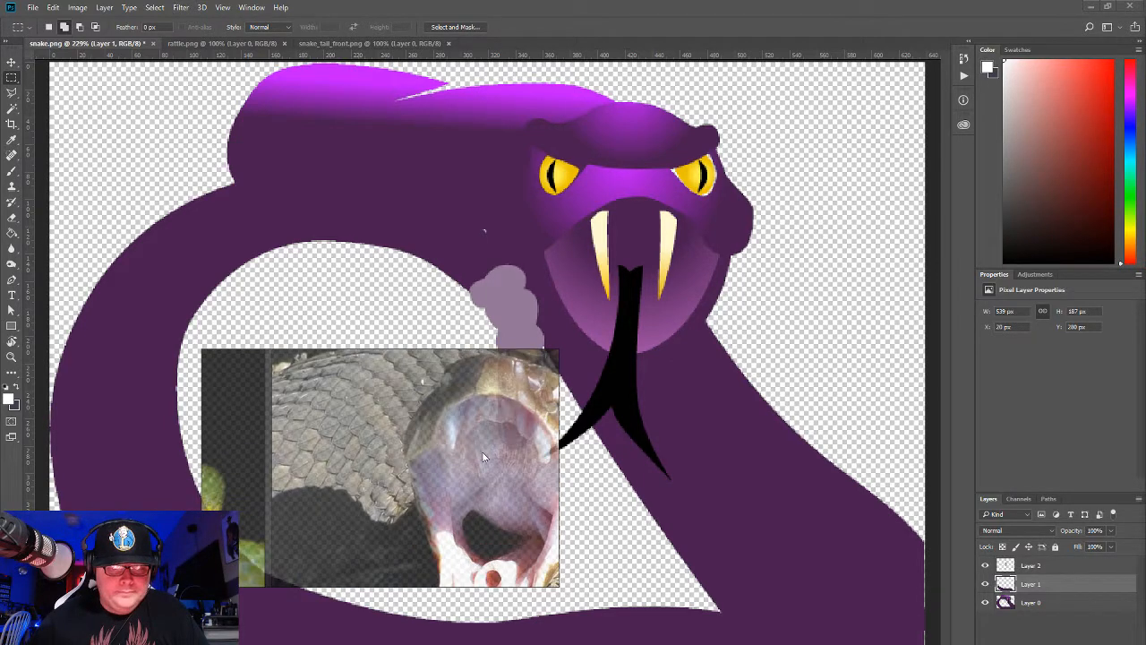
scroll(475, 450, "up", 1)
scroll(453, 448, "up", 1)
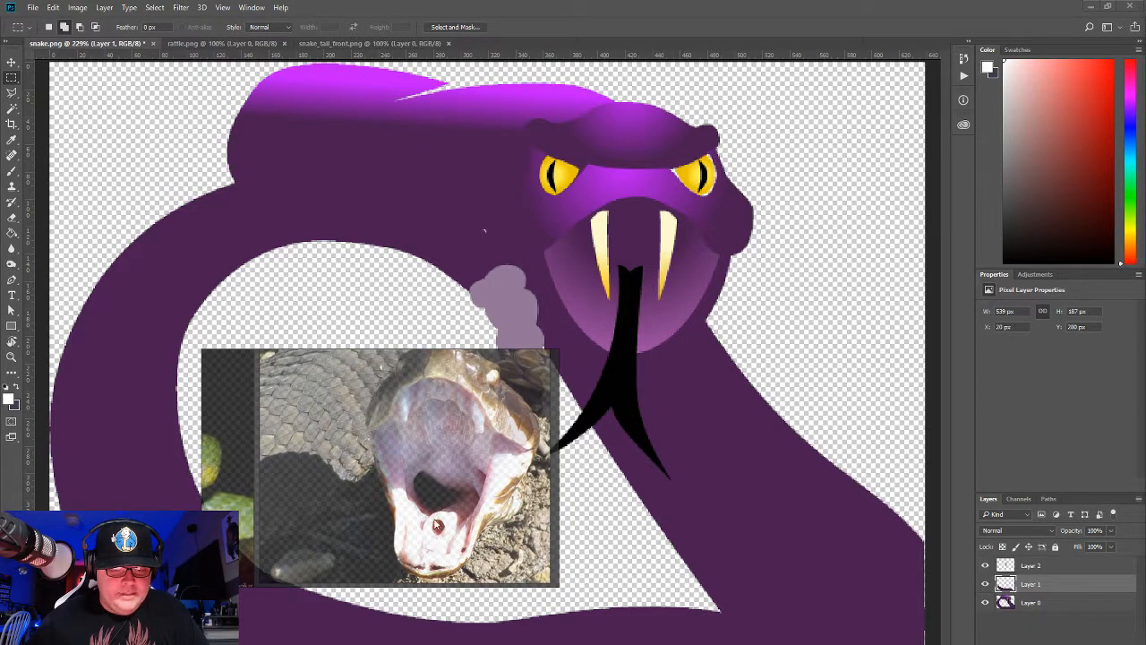
left_click_drag(334, 451, 564, 398)
scroll(470, 443, "down", 4)
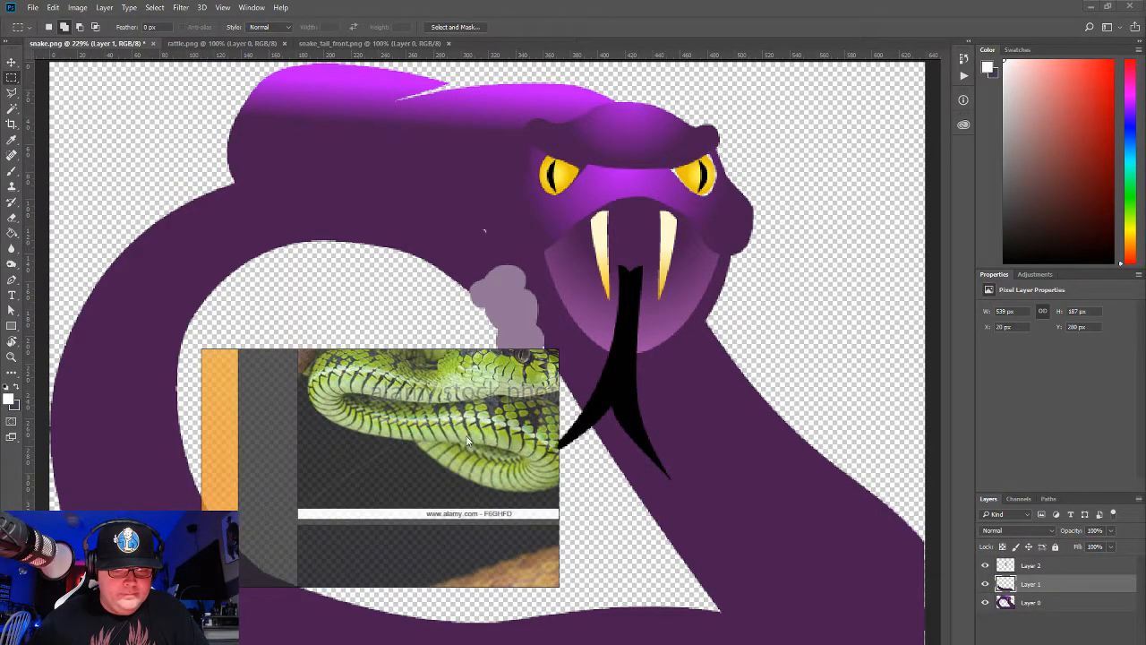
left_click_drag(474, 445, 236, 486)
left_click_drag(391, 420, 396, 486)
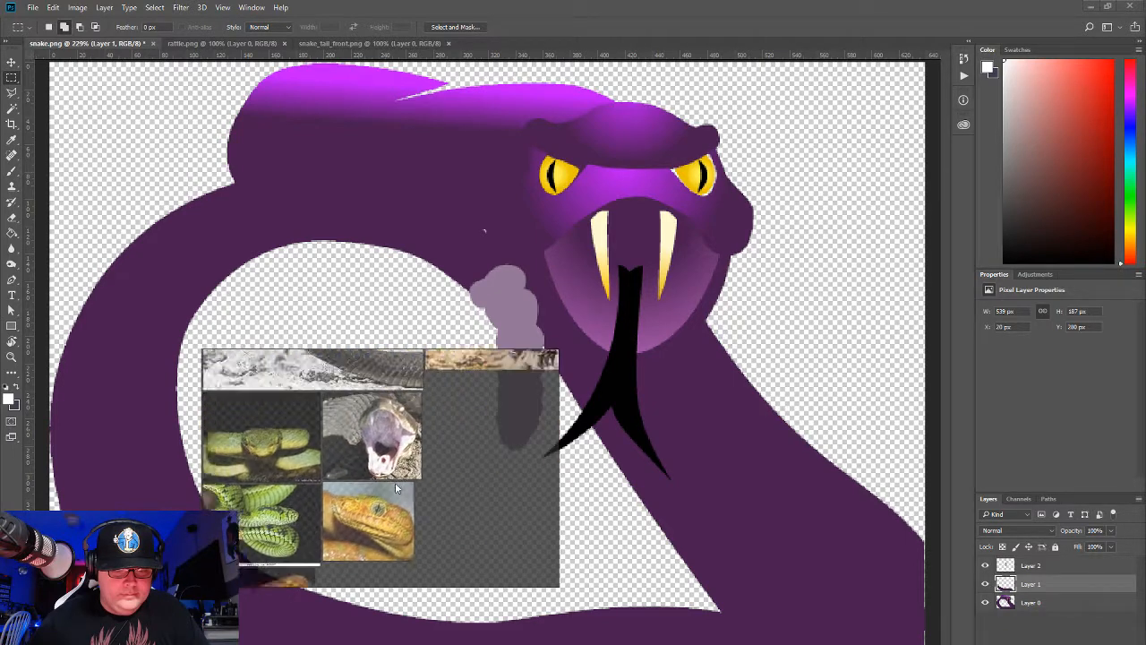
Step: Inspect the forked tongue and lower jaw detail in the open-mouthed snake photo with the dark coiled body
left_click_drag(373, 355, 332, 452)
scroll(314, 459, "up", 2)
scroll(478, 445, "up", 5)
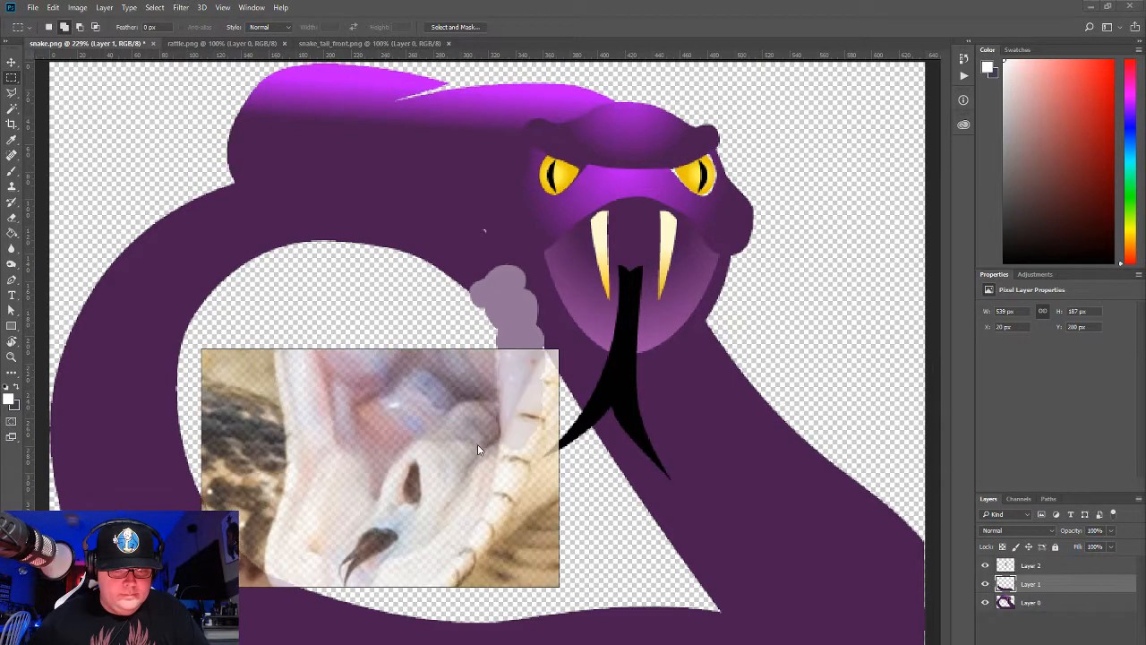
left_click_drag(416, 541, 473, 445)
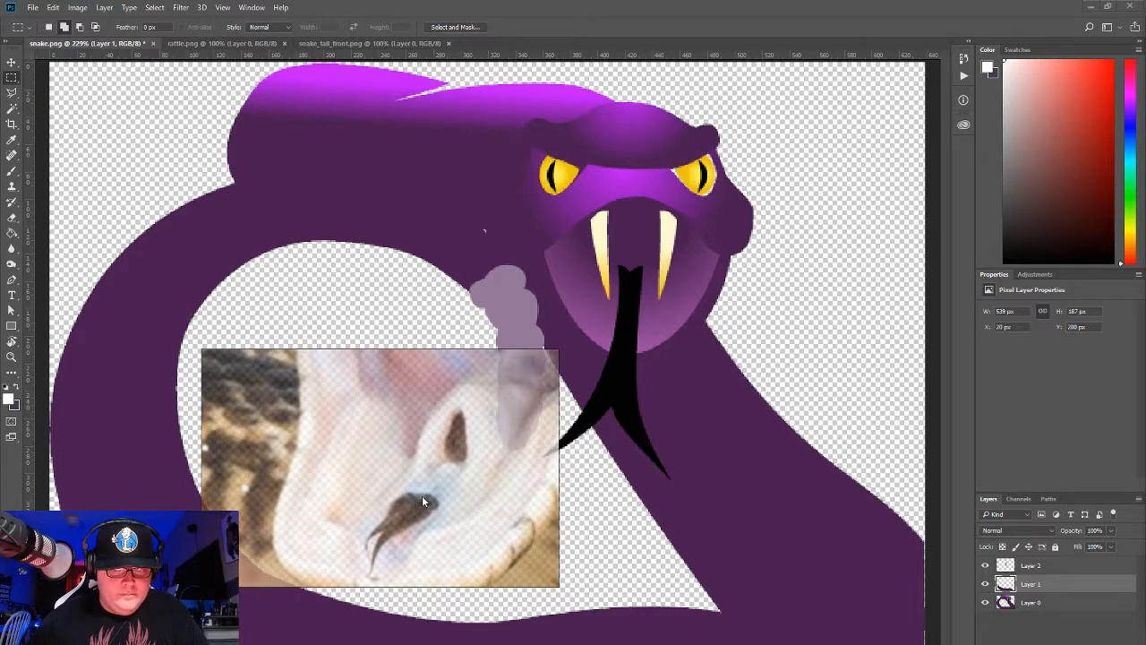
scroll(425, 474, "down", 5)
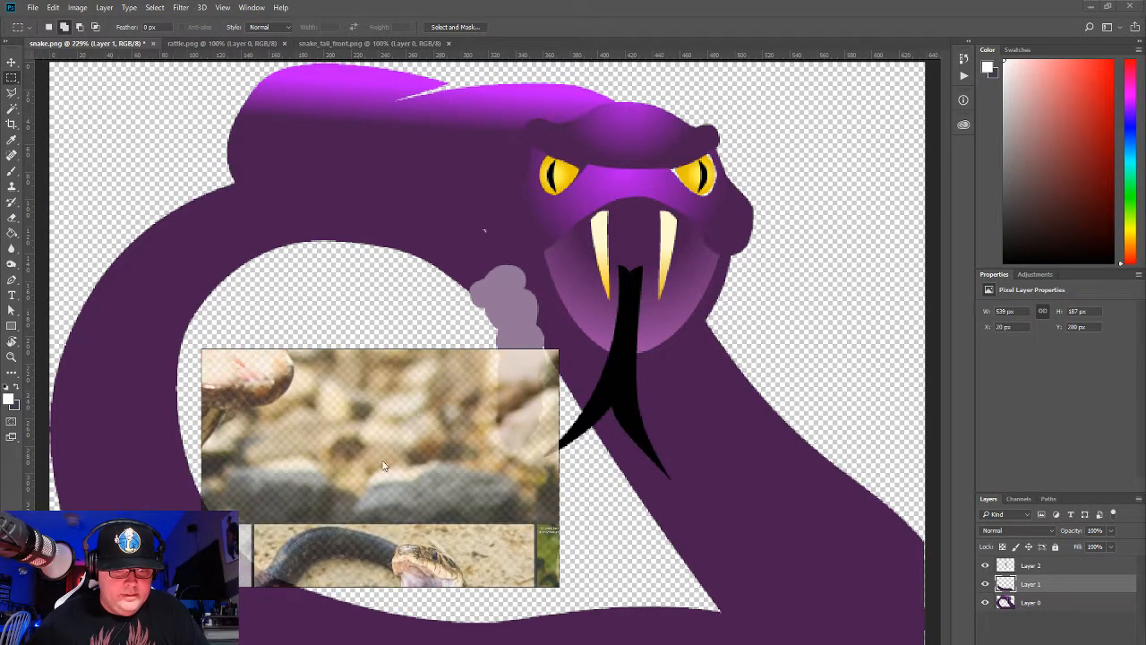
scroll(383, 465, "down", 4)
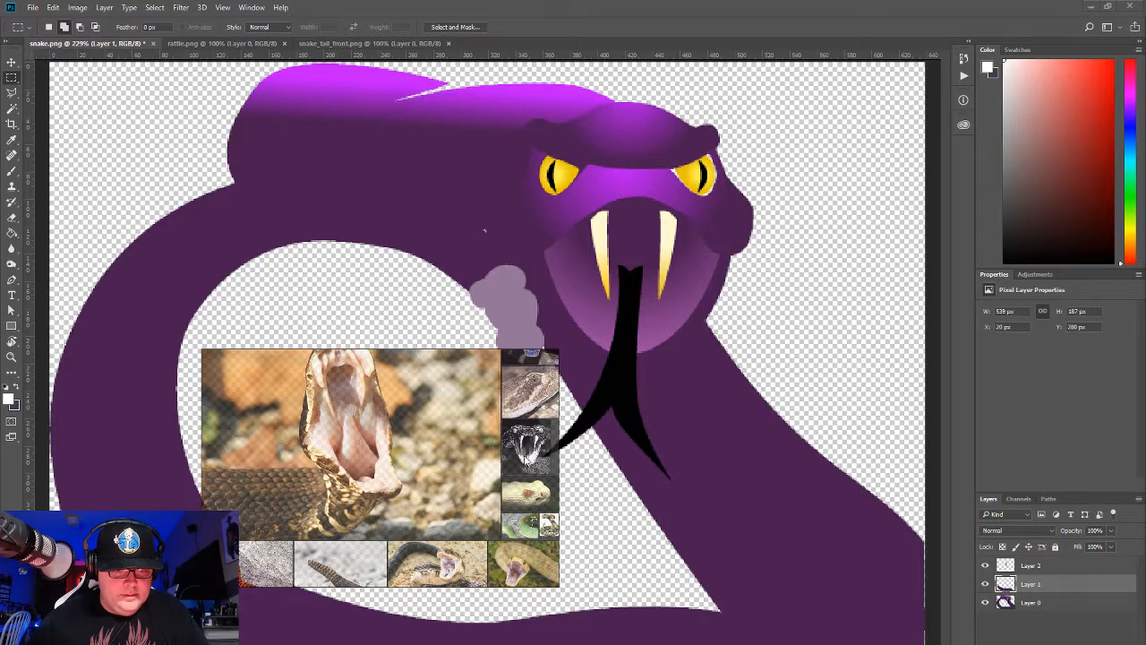
Step: Examine the fangs and forked tongue in the black-and-white image of the front-facing viper
left_click_drag(522, 455, 439, 483)
scroll(437, 488, "up", 8)
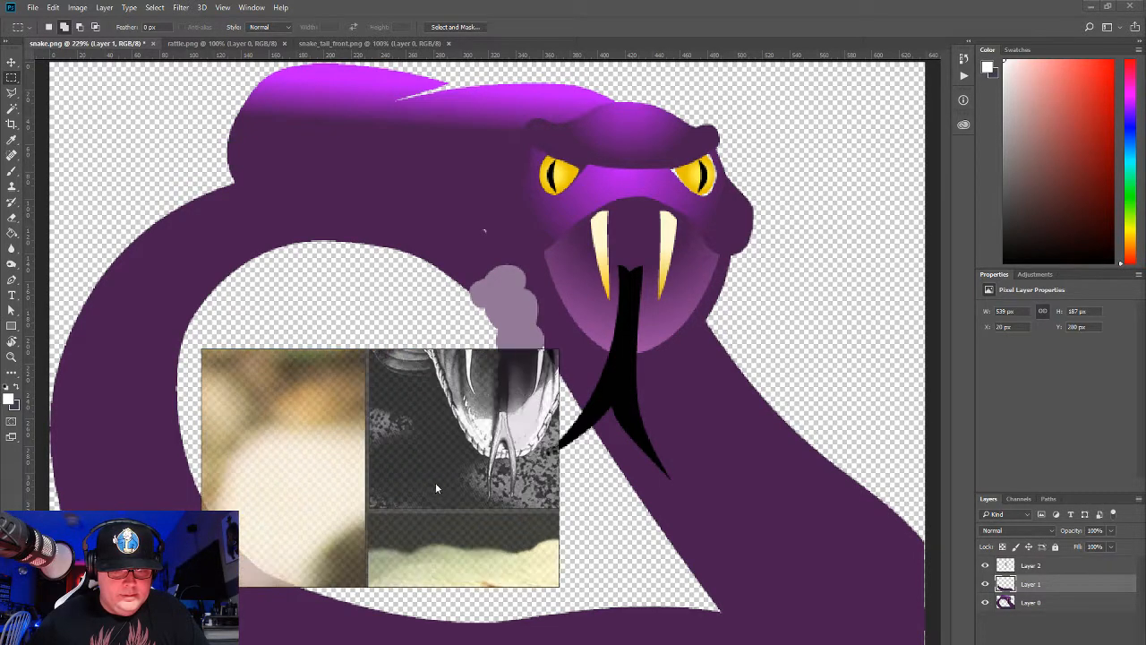
scroll(418, 521, "down", 6)
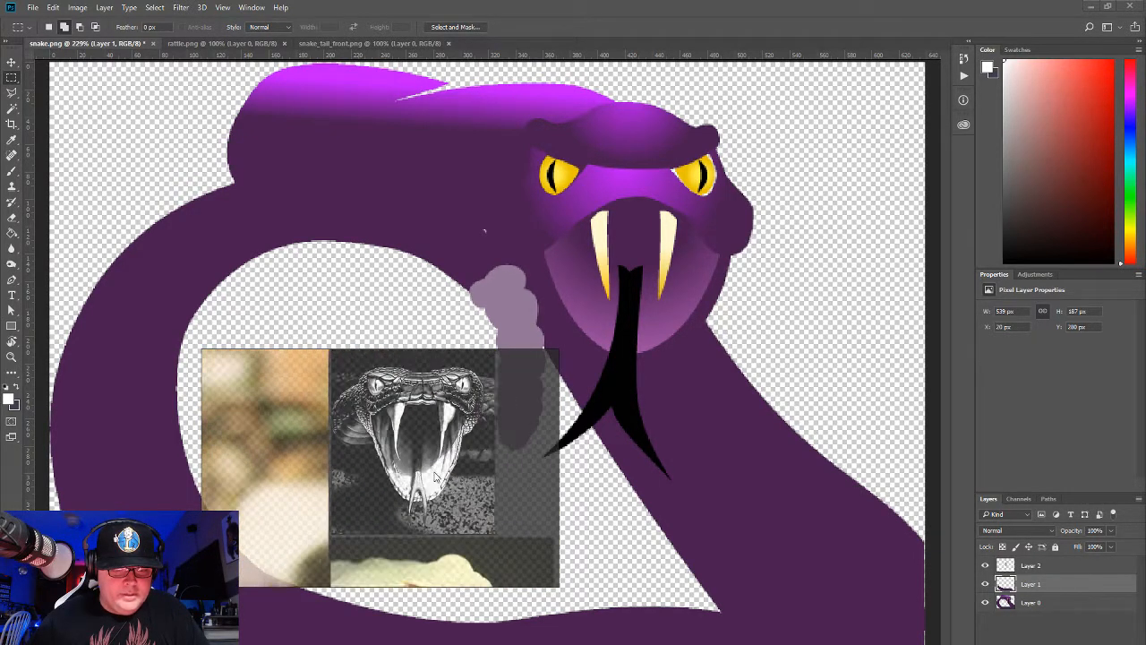
Step: Inspect the fangs and pink inner mouth of the open-mouthed yellow snake among the reference photos
scroll(387, 526, "up", 5)
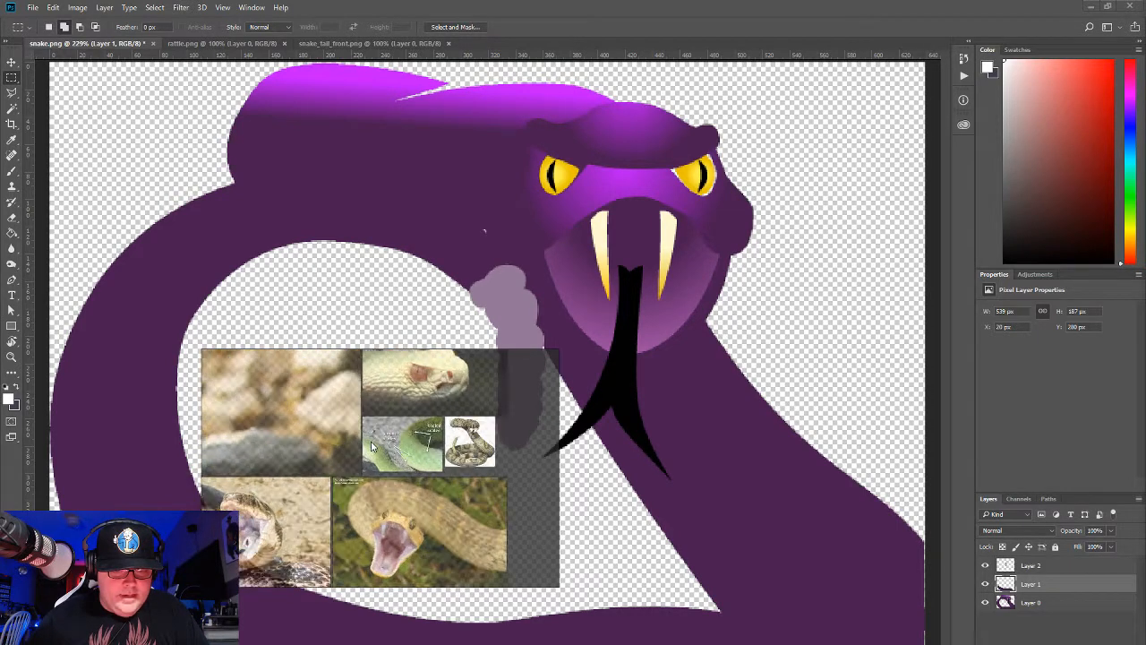
scroll(469, 429, "up", 6)
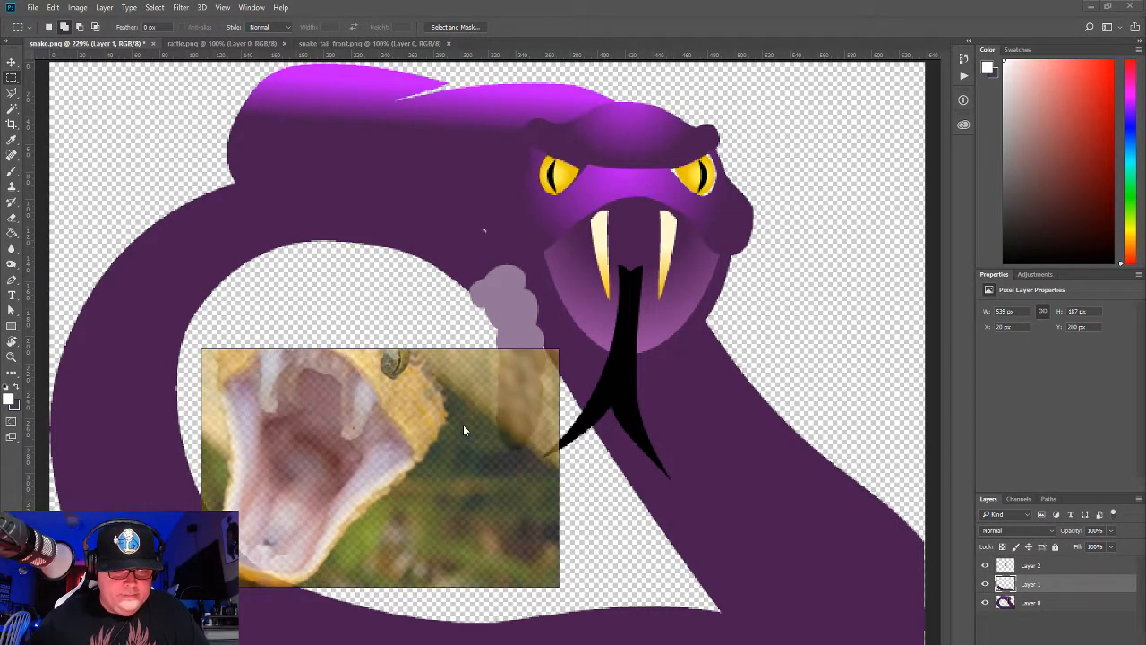
scroll(420, 485, "down", 7)
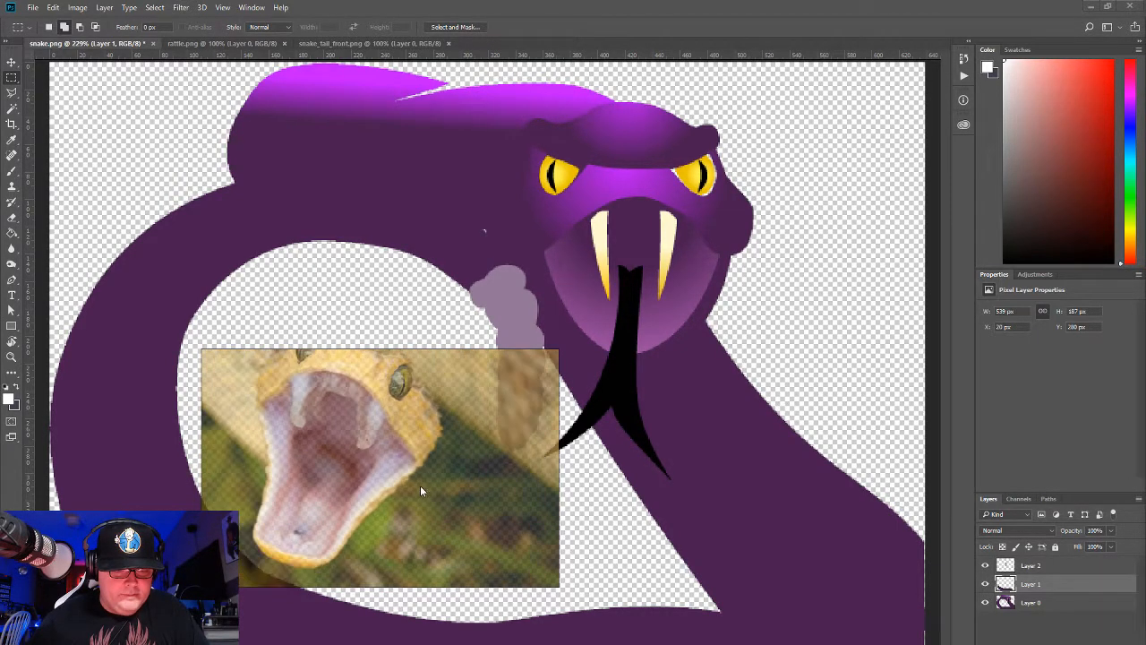
left_click_drag(408, 443, 429, 580)
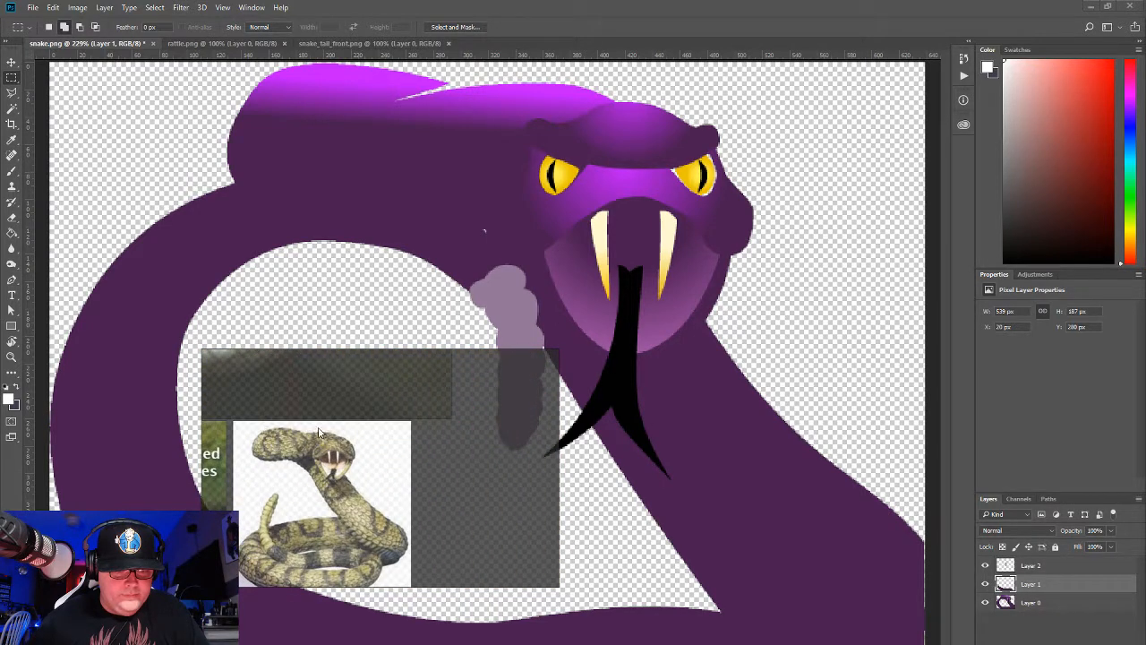
Step: Look over the illustrated coiled rattlesnake, the upper reference photos and the large open-mouthed snake against the orange rocks
scroll(317, 442, "up", 6)
scroll(371, 532, "down", 6)
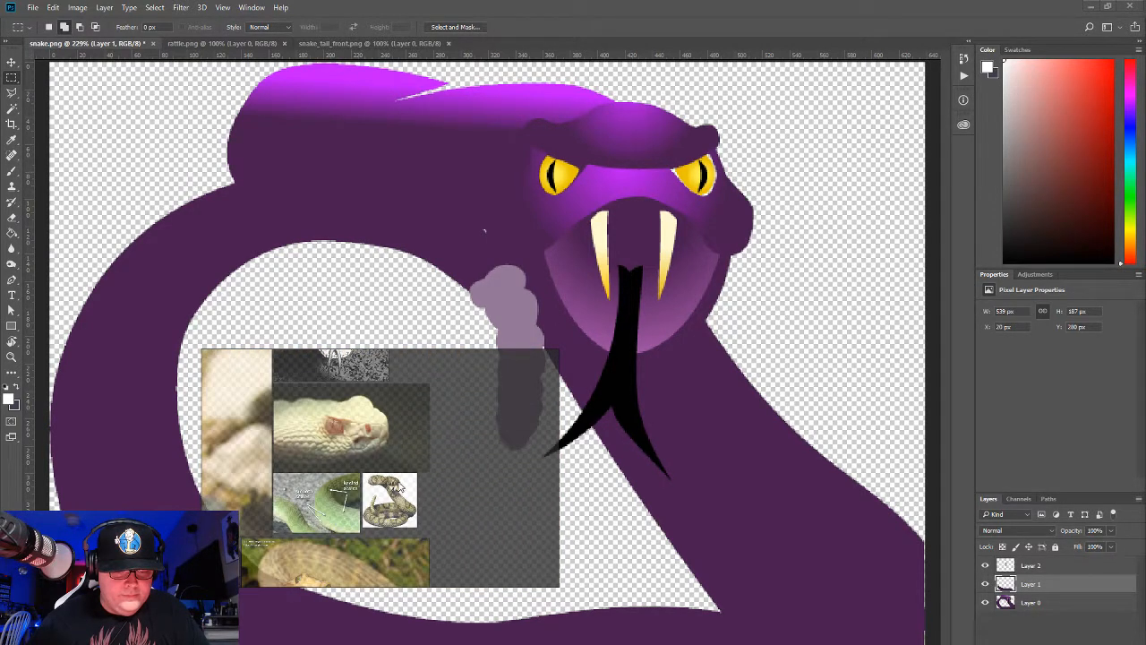
left_click_drag(410, 380, 339, 543)
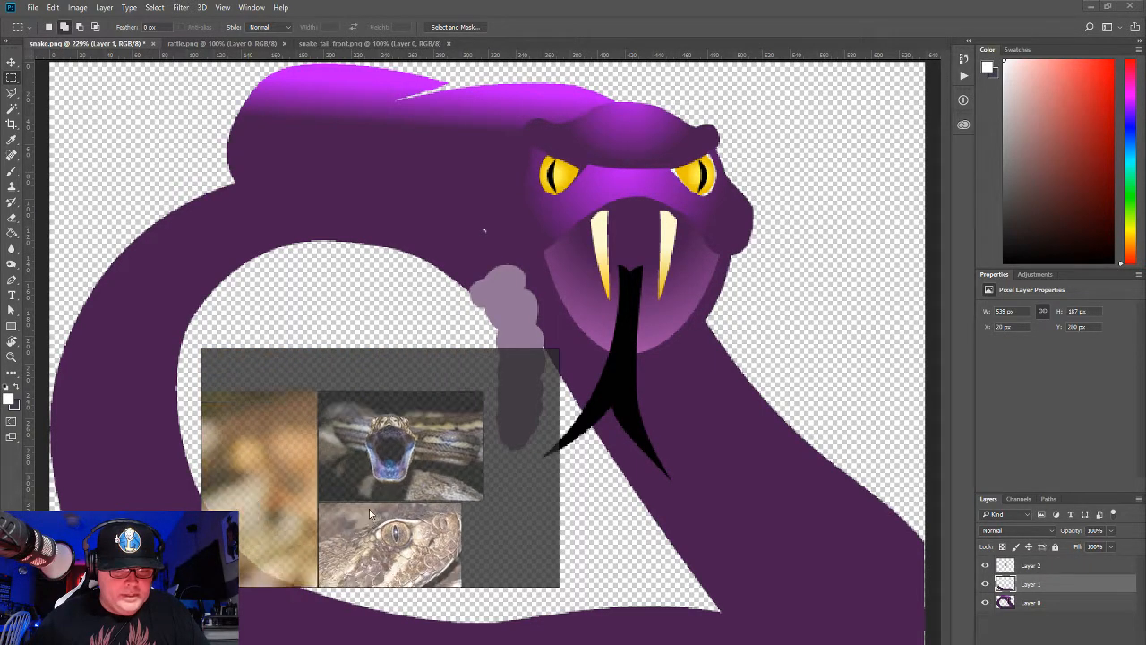
left_click_drag(240, 479, 488, 403)
scroll(262, 488, "down", 8)
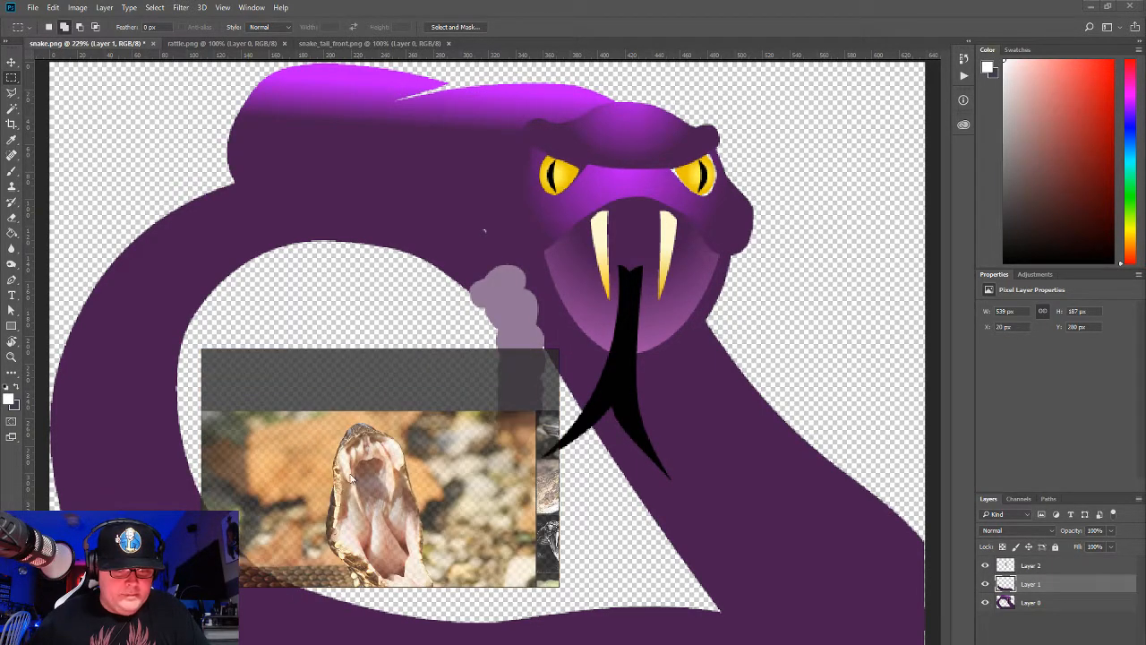
left_click_drag(313, 520, 350, 455)
scroll(350, 450, "up", 5)
left_click_drag(546, 503, 388, 511)
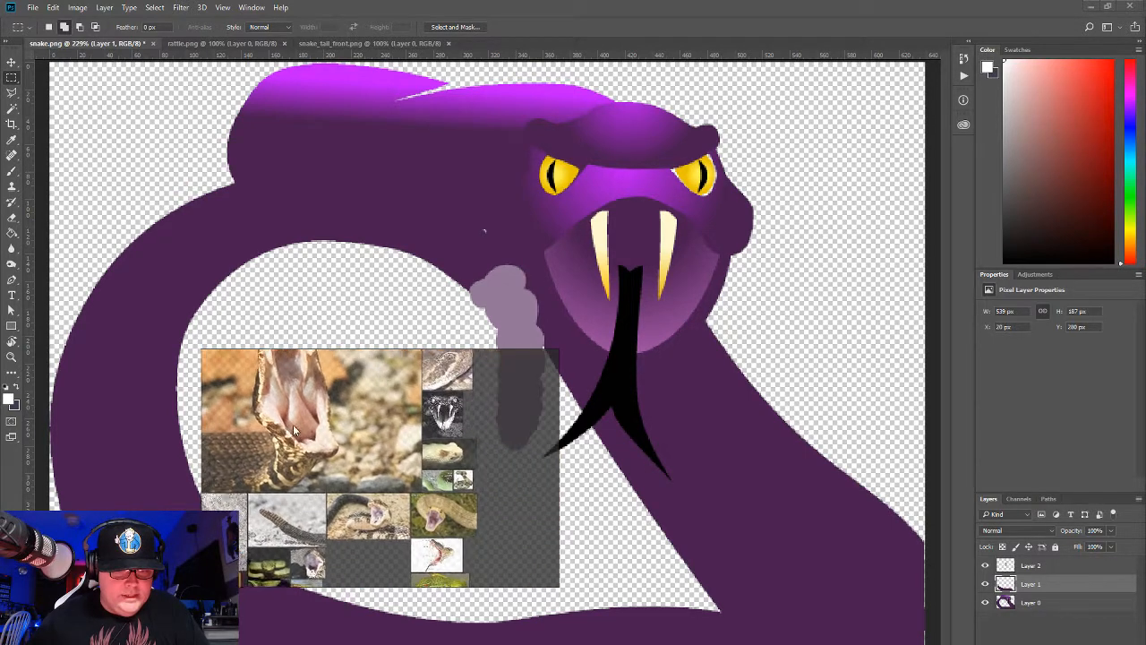
Step: Frame the pale open mouth of the dark-patterned snake in the reference board and place the board beside the artwork's head
scroll(429, 532, "up", 2)
scroll(431, 536, "up", 2)
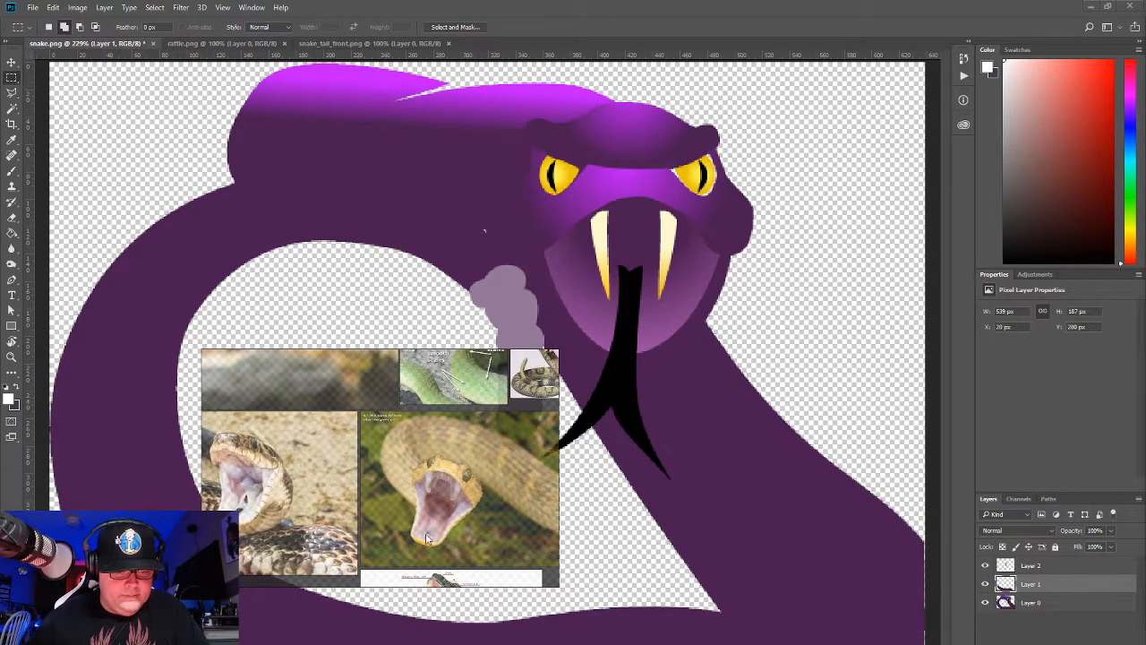
left_click_drag(311, 510, 489, 495)
scroll(490, 497, "up", 4)
left_click_drag(245, 428, 472, 536)
scroll(472, 539, "down", 2)
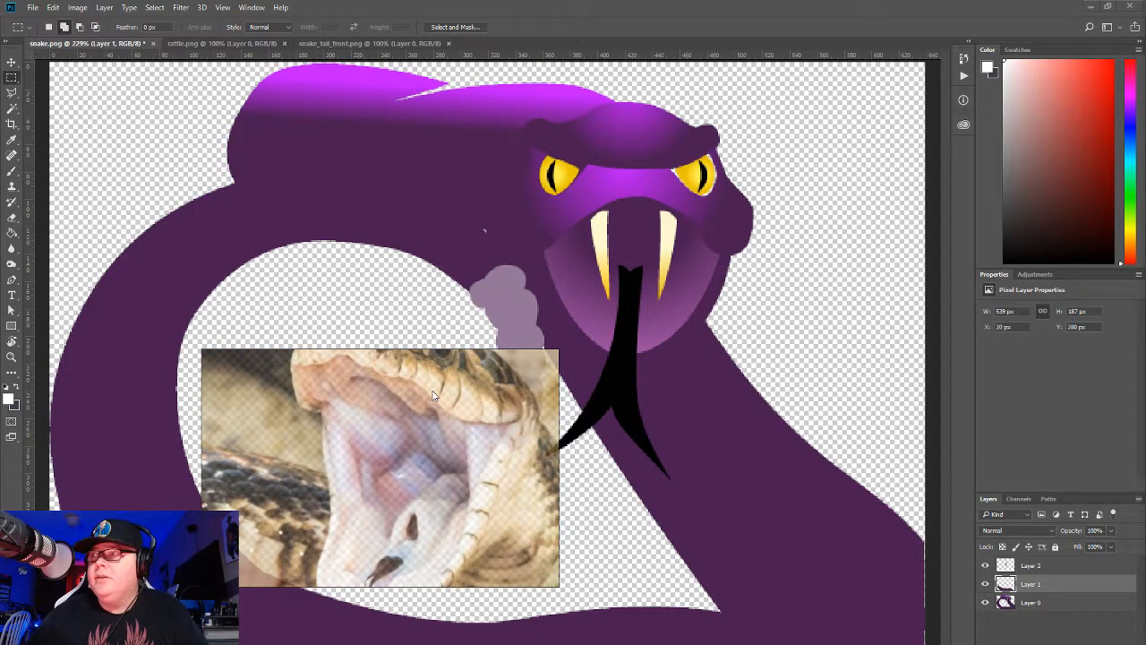
scroll(431, 438, "down", 1)
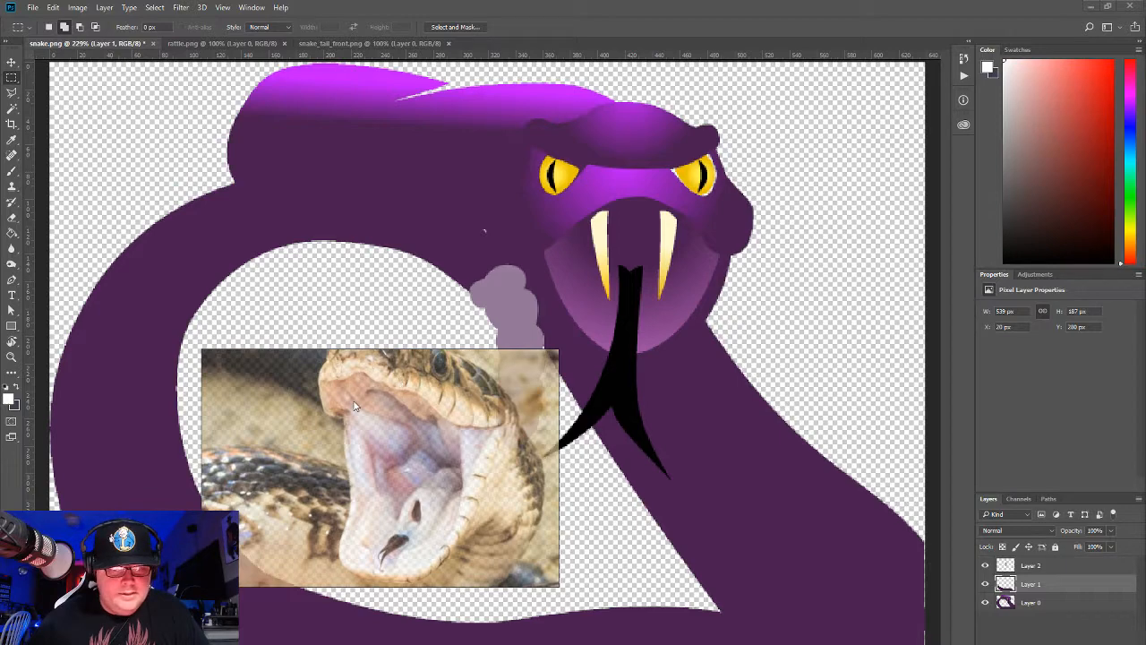
left_click_drag(361, 403, 224, 154)
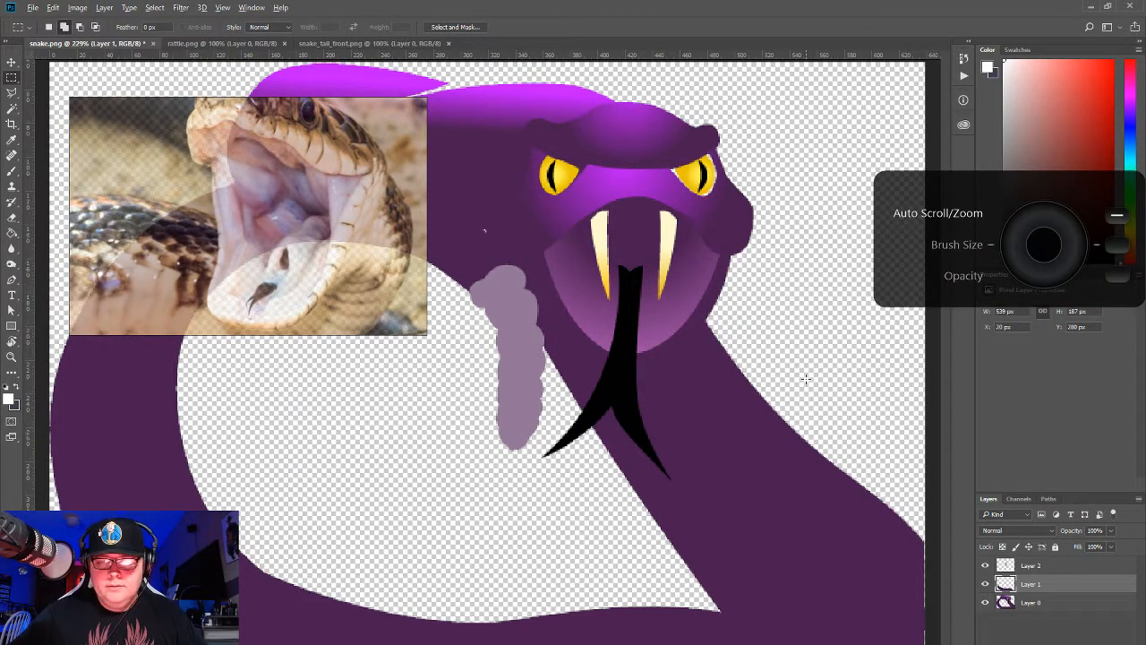
Step: On Layer 0, sample the purple from the snake's lower mouth and shift it to a muted greyish mauve
scroll(806, 379, "up", 5)
scroll(806, 379, "down", 4)
scroll(806, 379, "down", 2)
scroll(805, 378, "up", 3)
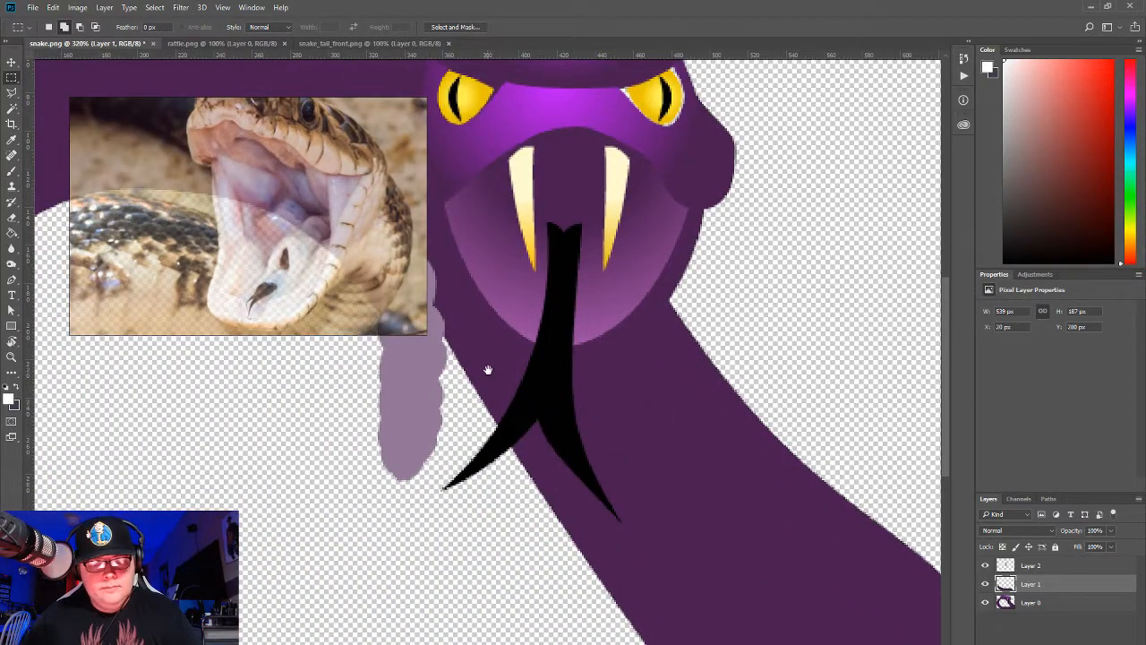
left_click_drag(486, 370, 463, 616)
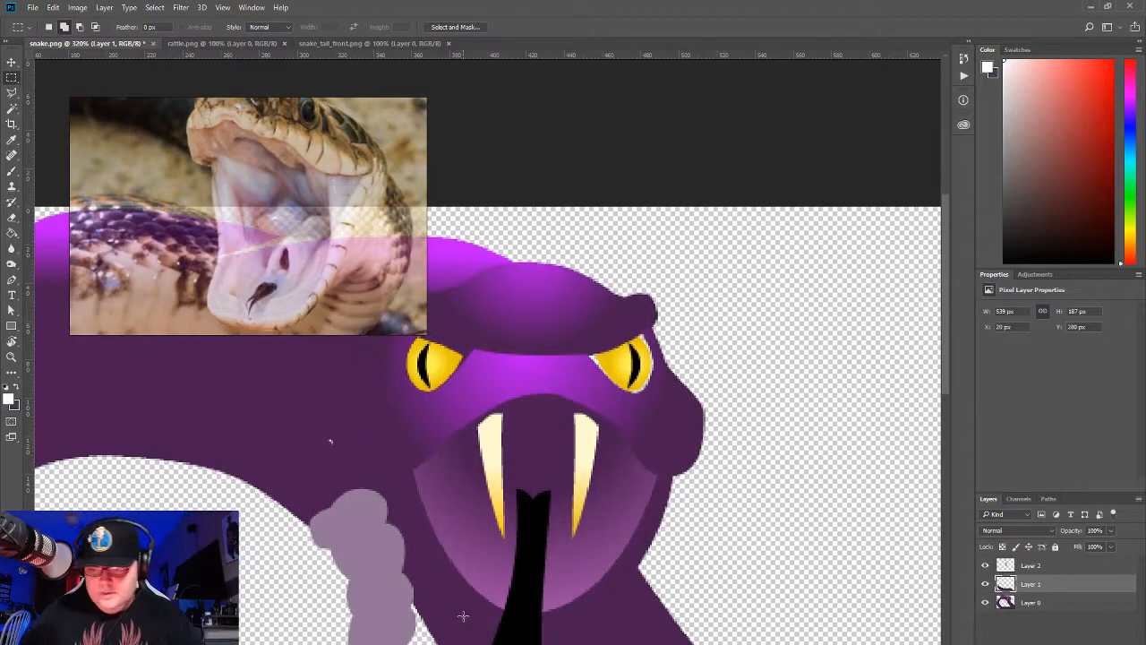
left_click(1031, 611)
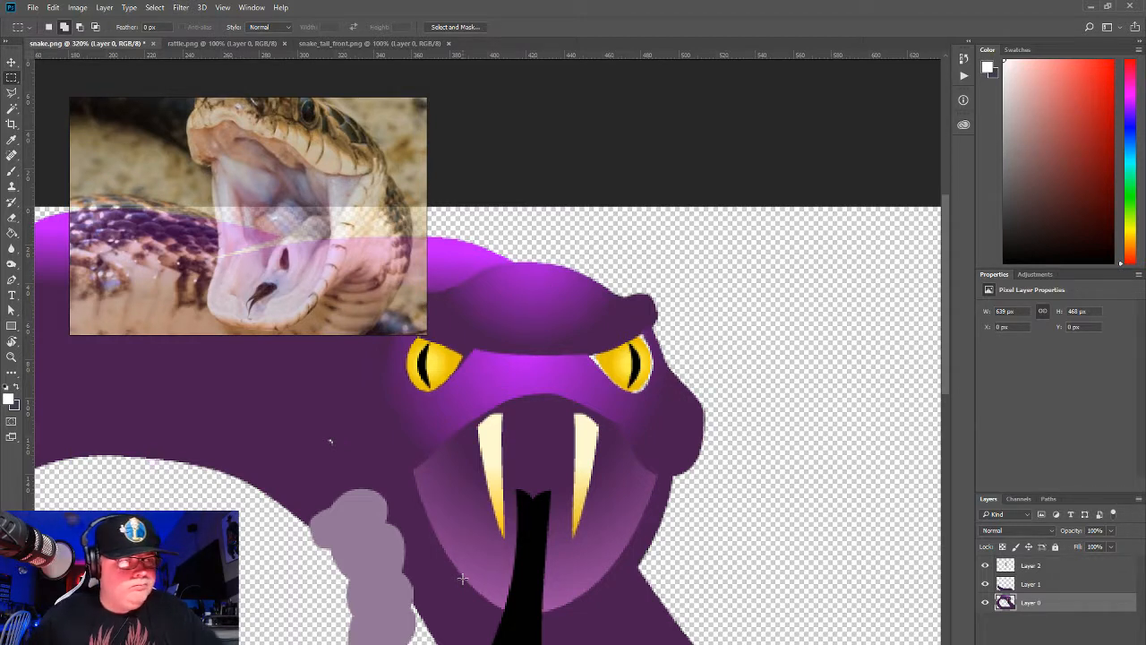
key("i")
left_click_drag(486, 548, 507, 592)
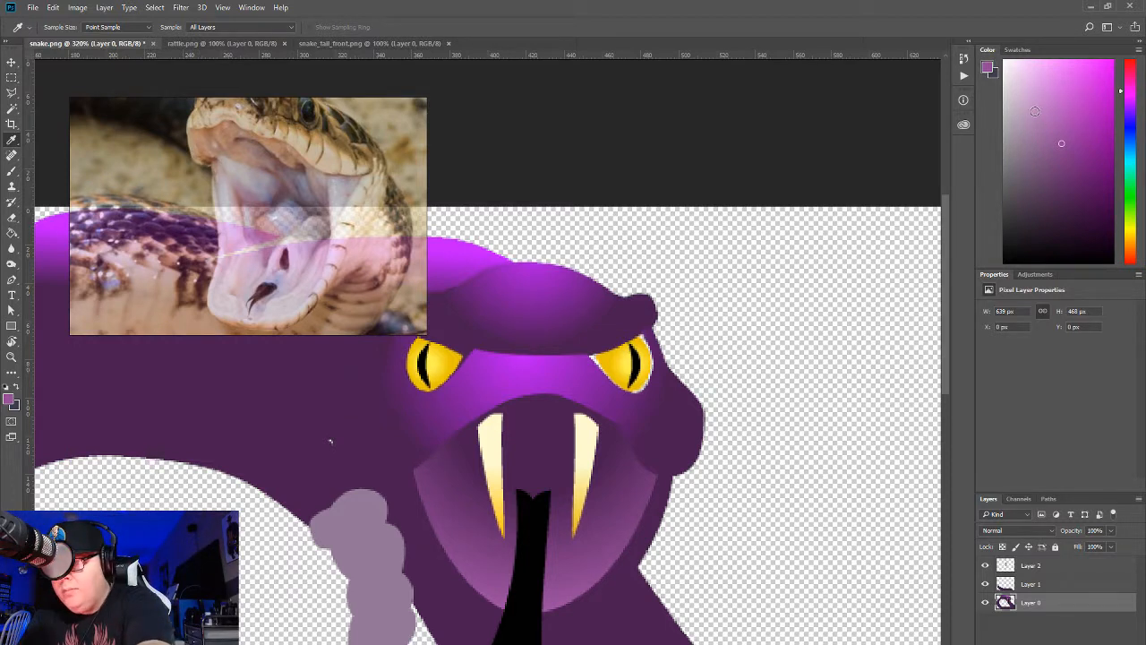
mouse_move(1034, 115)
left_mouse_down()
mouse_move(1021, 115)
mouse_move(1020, 150)
left_mouse_up()
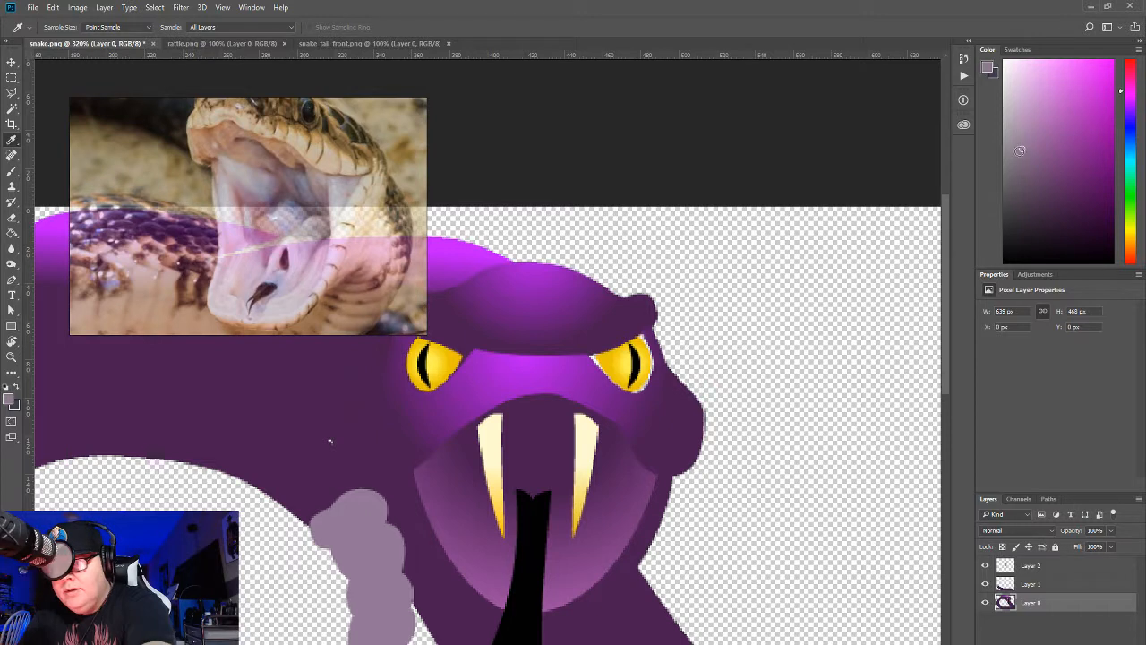
Step: Set the textured brush to 14 px and paint a greyish mauve dab inside the mouth, beside the left fang
left_click(12, 173)
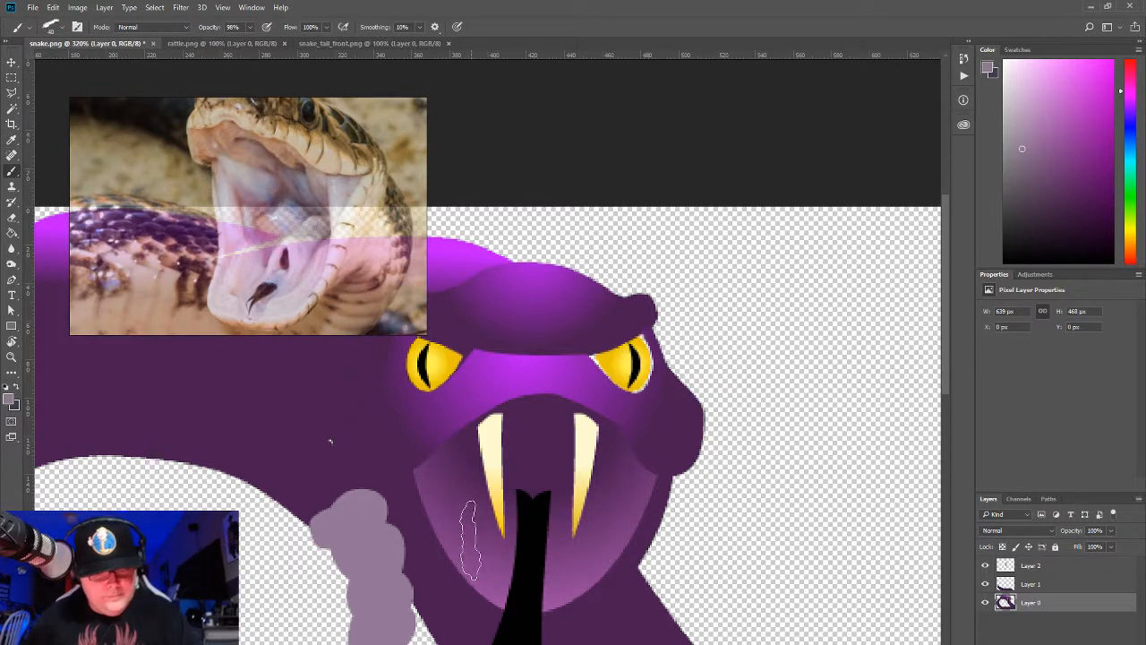
left_click(63, 29)
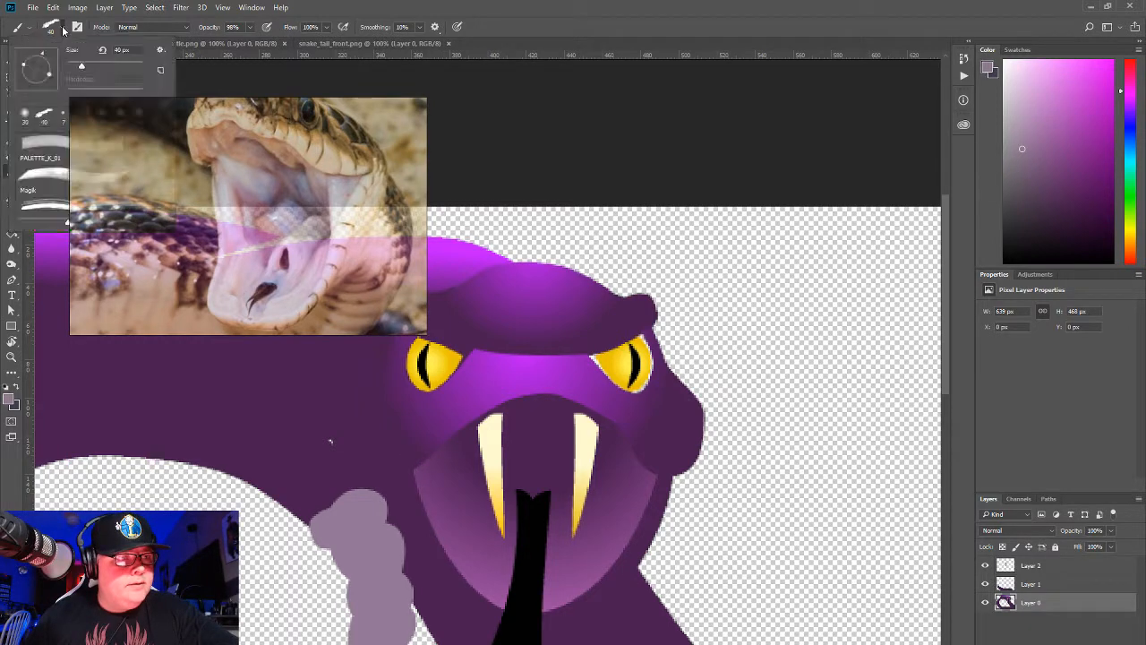
left_click(51, 28)
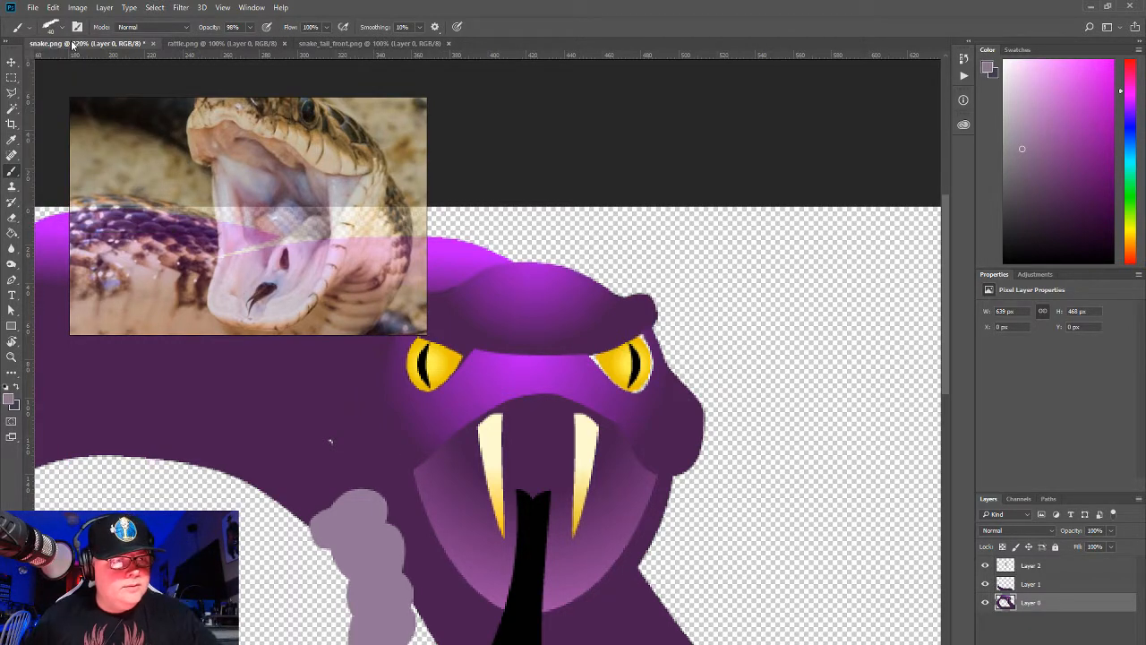
left_click(51, 28)
left_click_drag(82, 66, 72, 67)
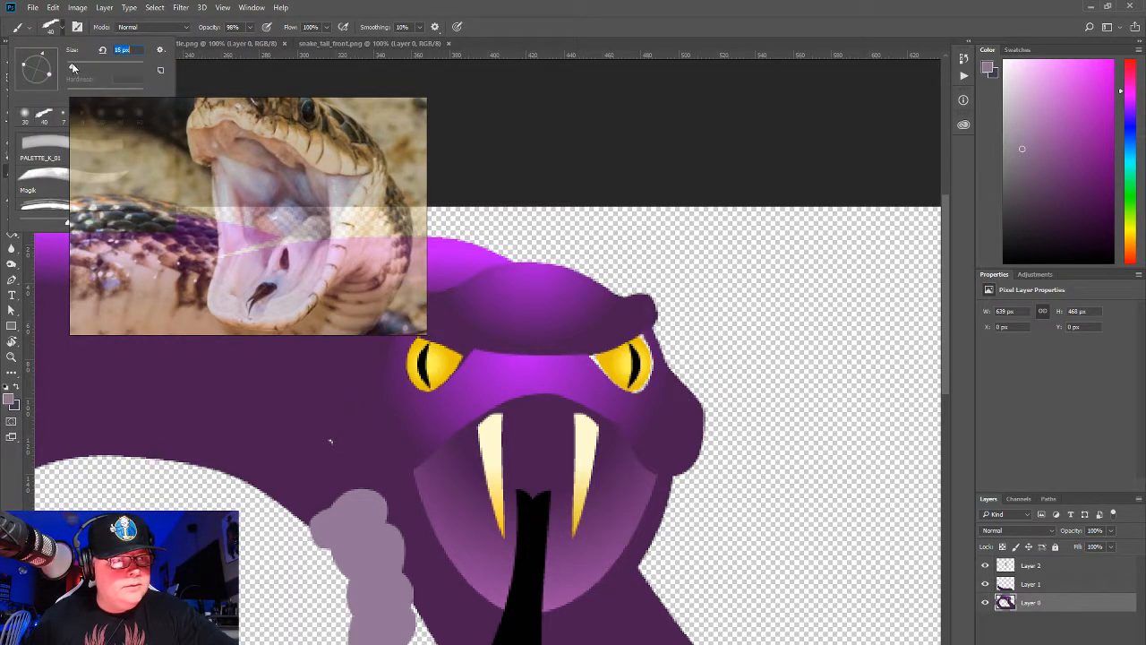
left_click(469, 542)
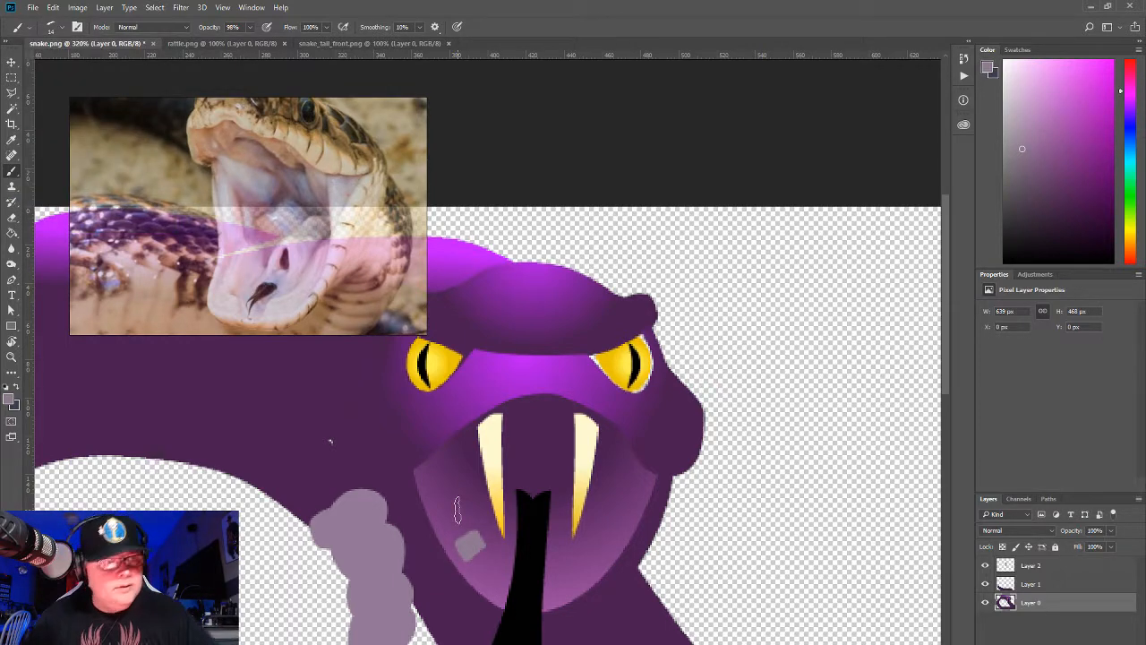
Step: Show the brush settings and move the reference board below the head's right side, clear of the brush presets
left_click(77, 28)
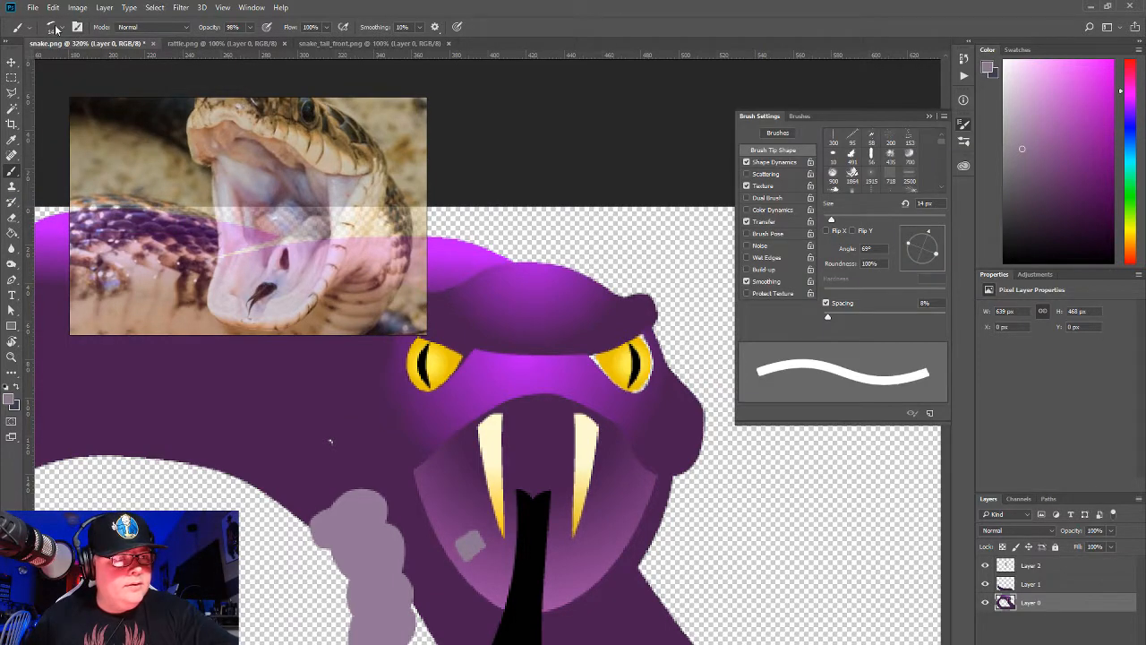
left_click(52, 28)
left_click(52, 28)
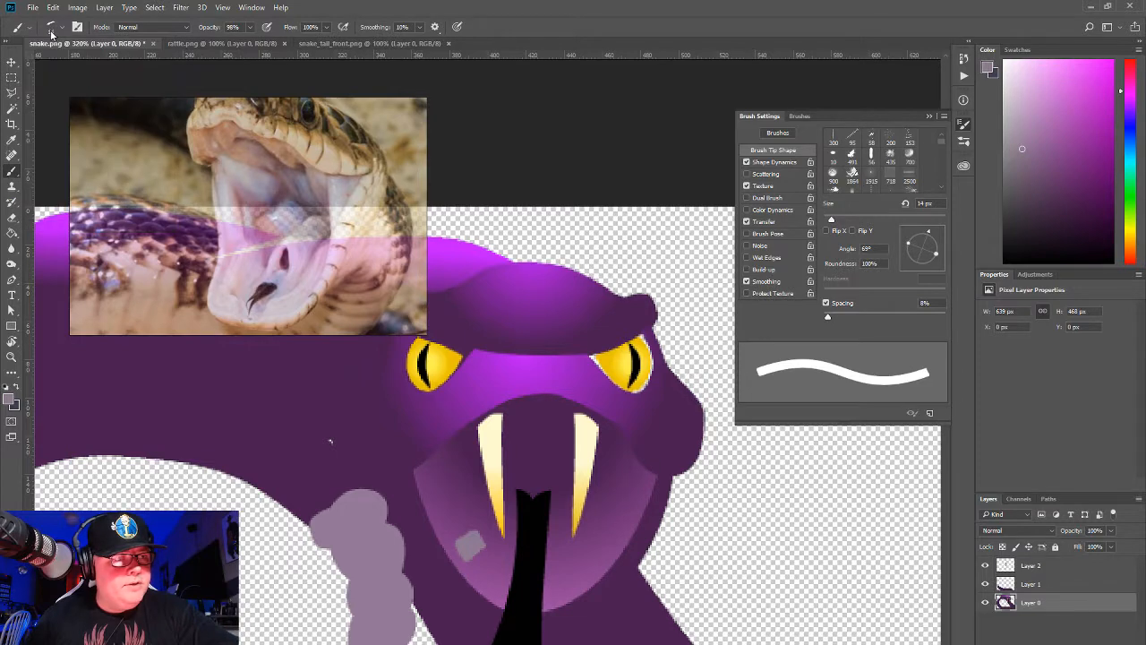
left_click(52, 29)
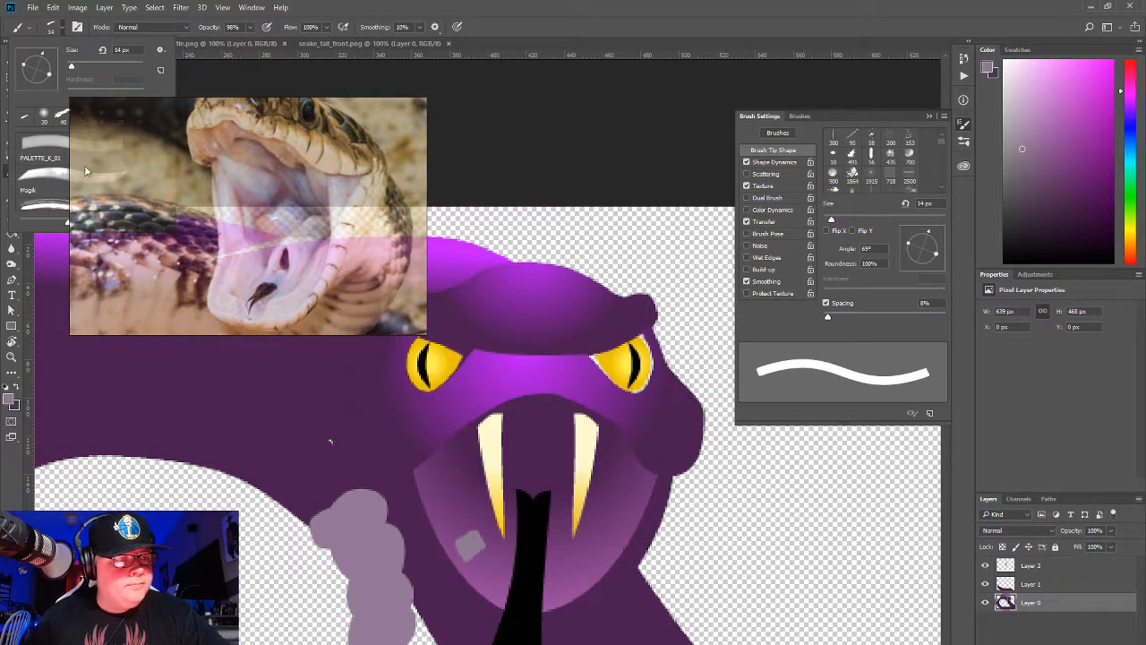
left_click_drag(128, 273, 125, 278)
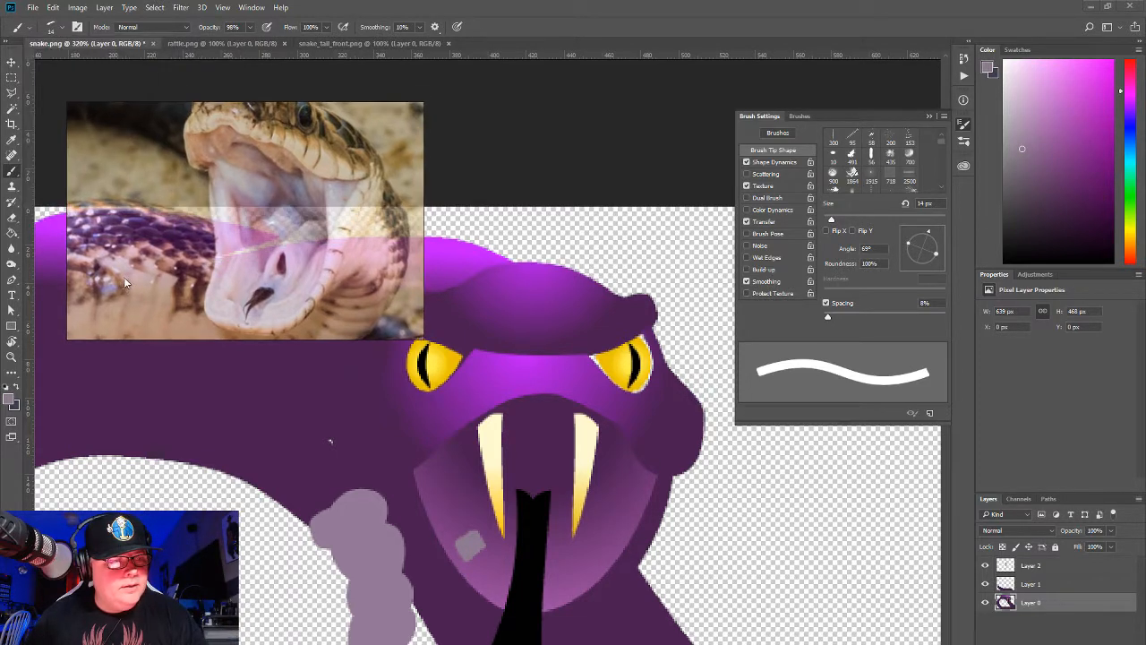
left_click_drag(211, 333, 201, 320)
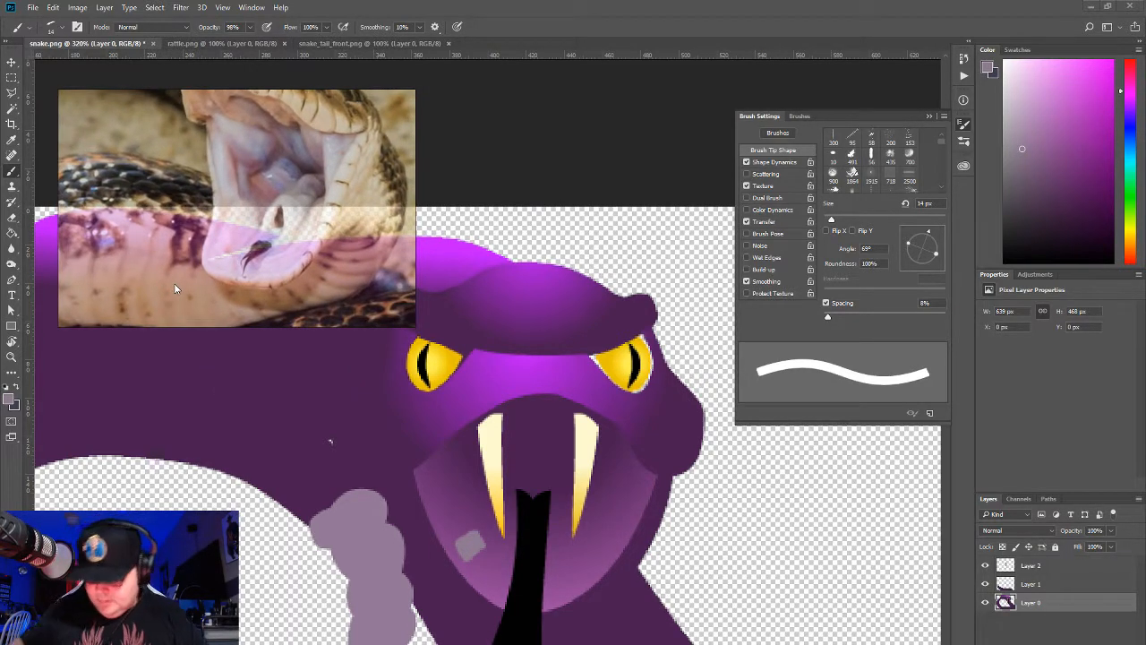
left_click_drag(148, 247, 717, 616)
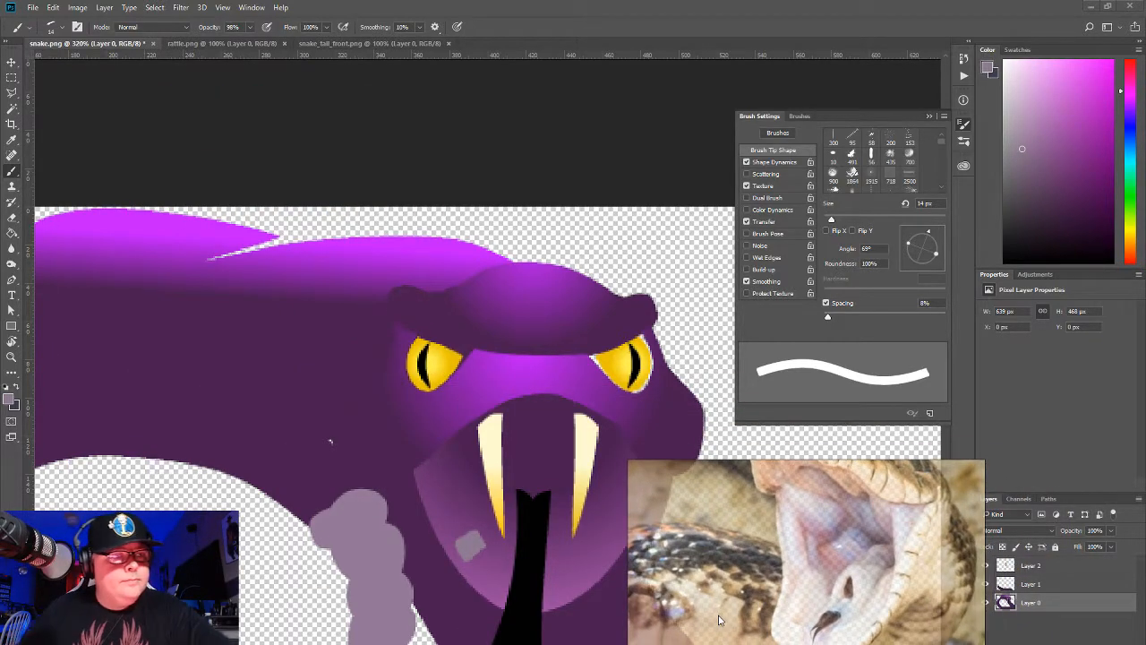
Step: Switch to a 9 px soft round brush and paint over the mouth dab, changing the colour to a pinker mauve
left_click(56, 29)
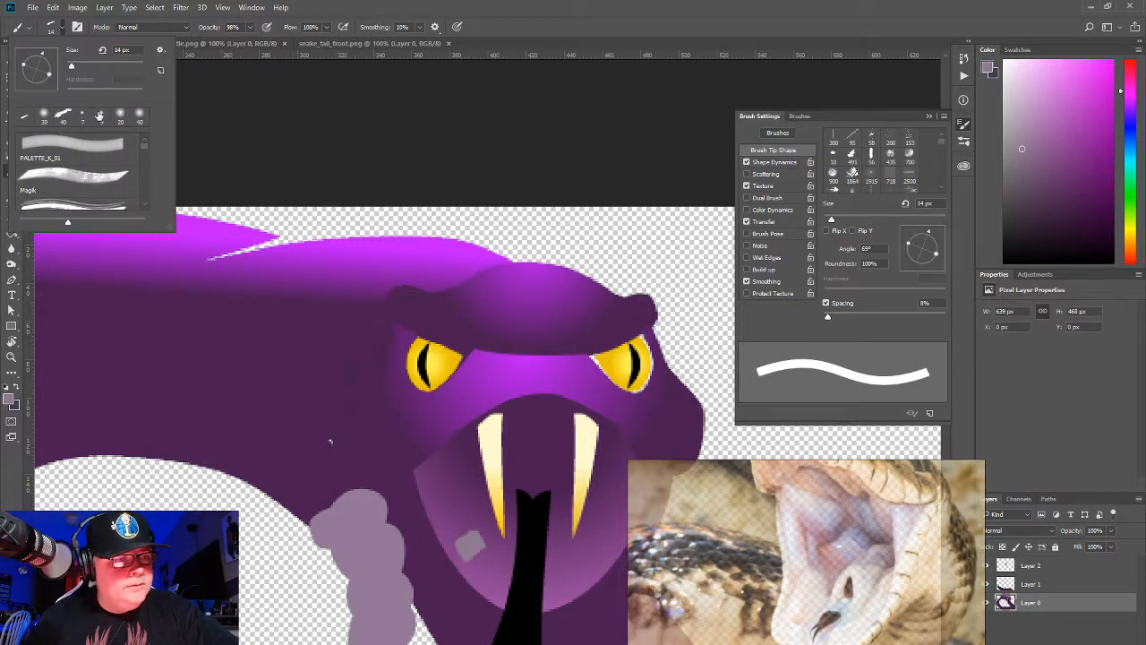
left_click(103, 118)
left_click(461, 528)
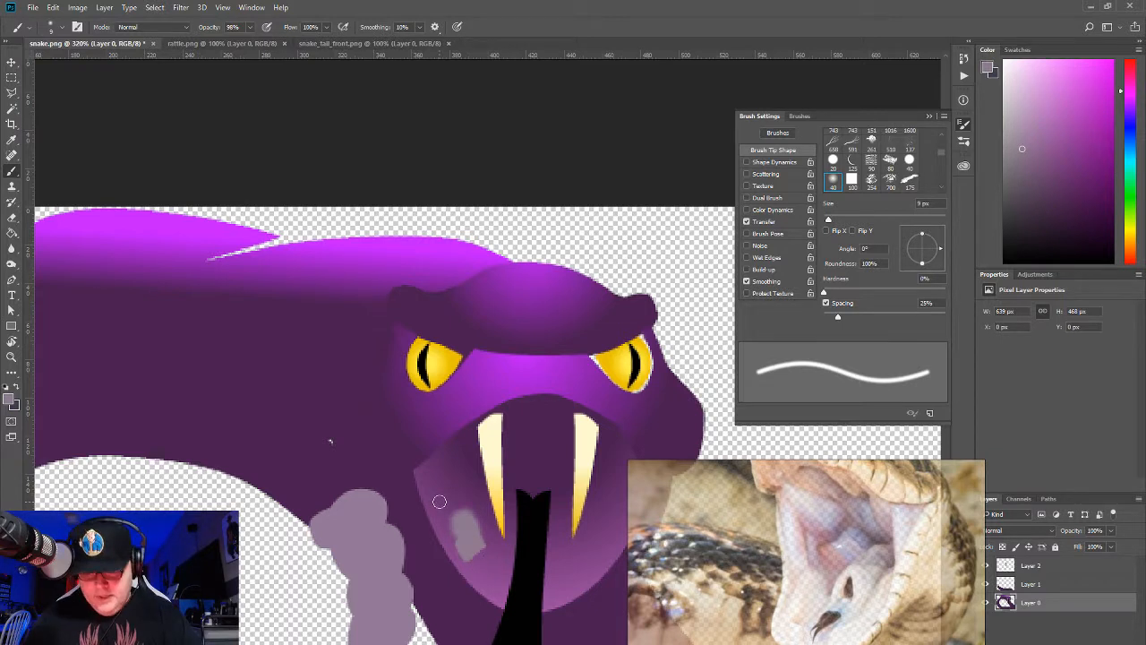
left_click_drag(1025, 152, 1035, 139)
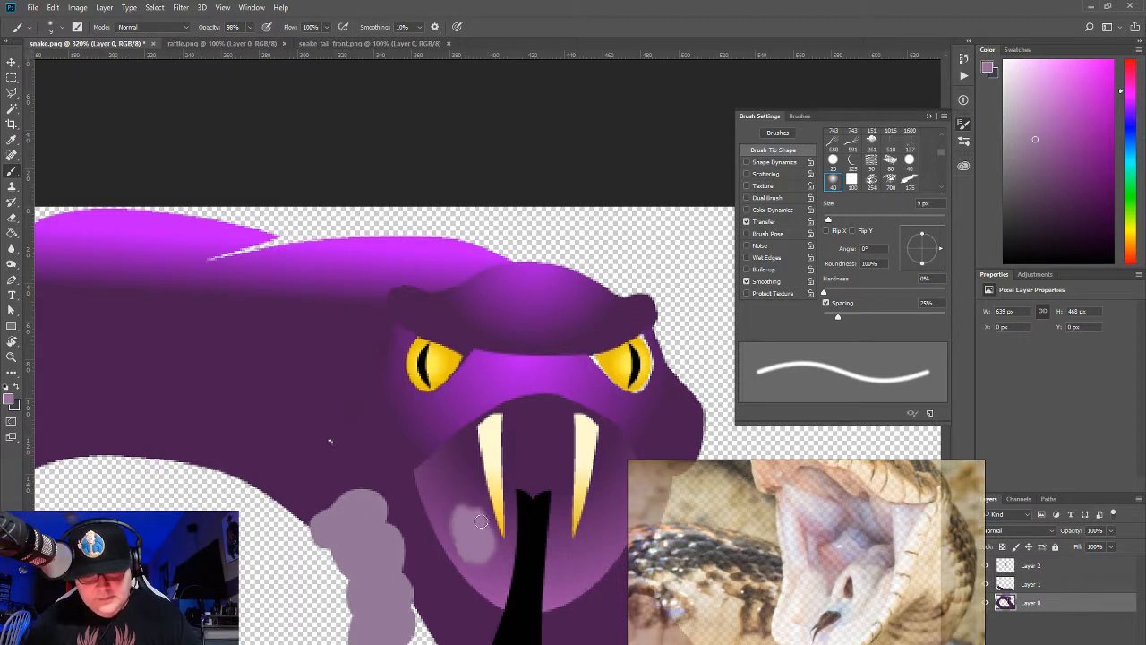
Step: Reduce the brush to 4 px and paint fine strokes from the mauve patch toward the left fang, finishing with a darker mauve
key("bracketleft")
key("bracketleft")
key("bracketleft")
key("bracketleft")
key("bracketleft")
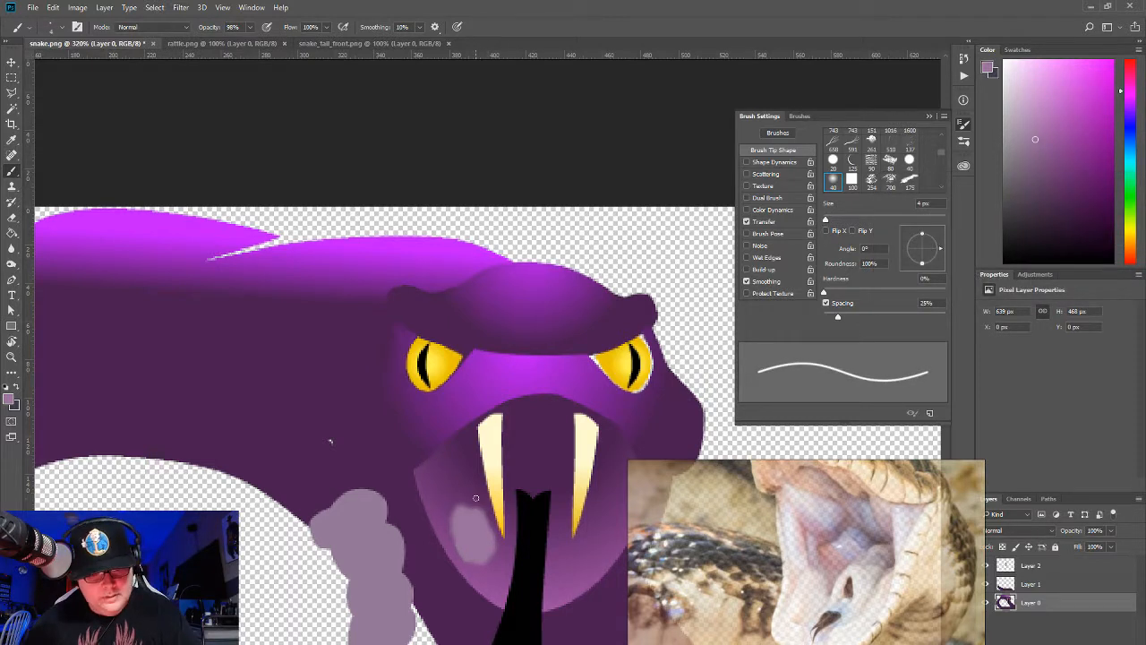
mouse_move(476, 497)
left_mouse_down()
mouse_move(469, 489)
mouse_move(503, 551)
left_mouse_up()
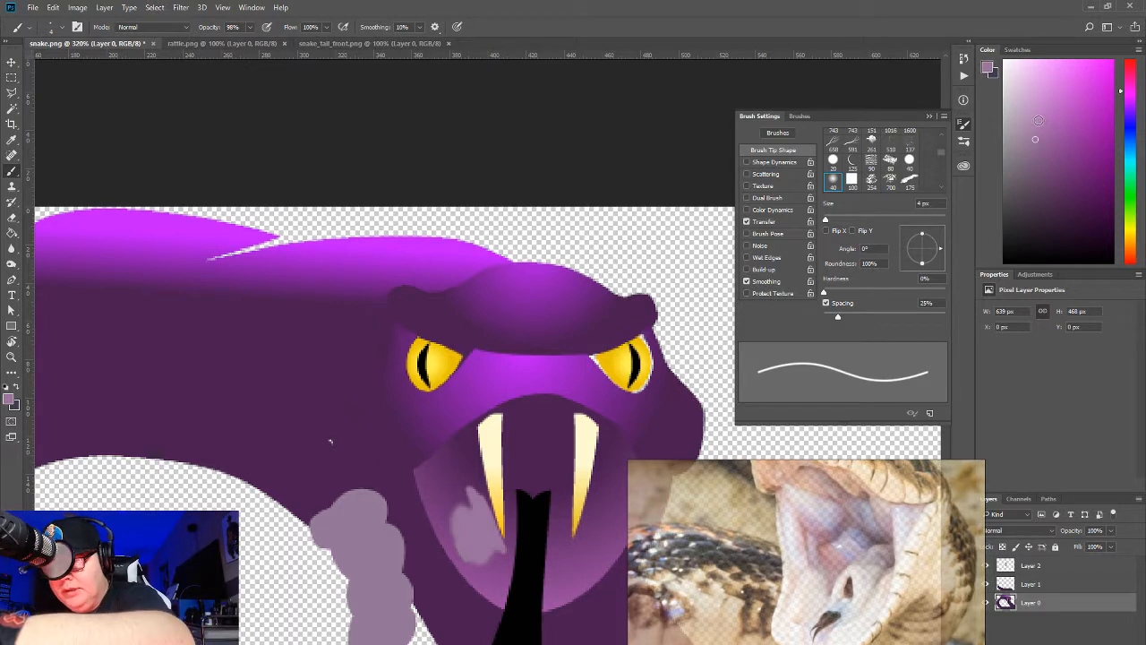
left_click(1038, 153)
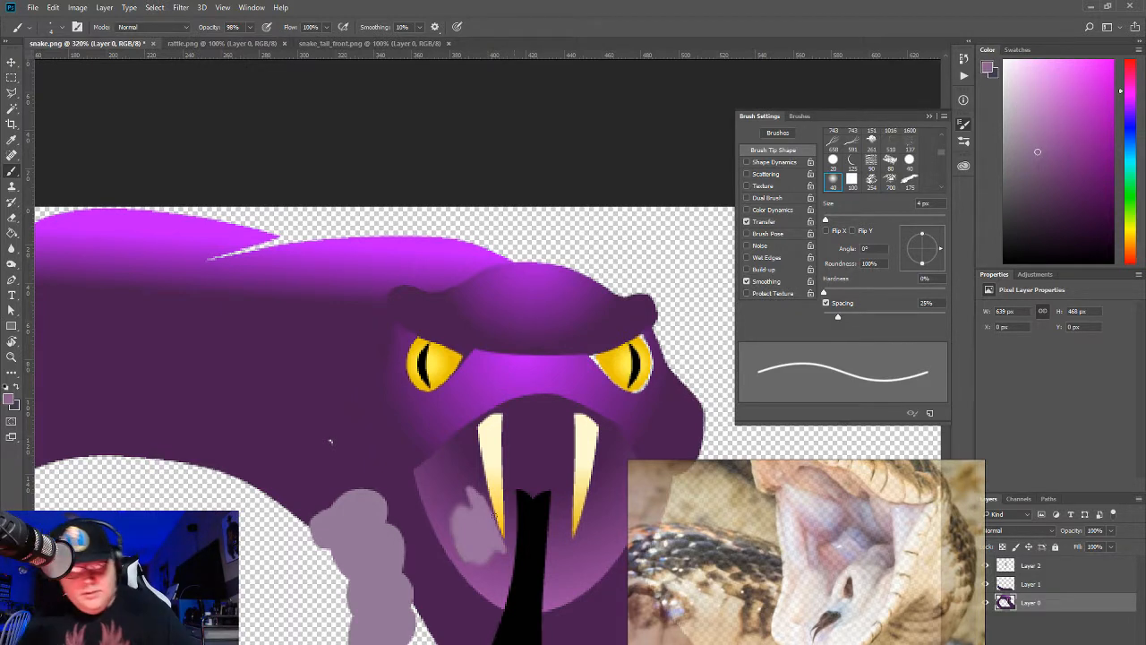
mouse_move(483, 503)
left_mouse_down()
mouse_move(476, 479)
mouse_move(494, 533)
left_mouse_up()
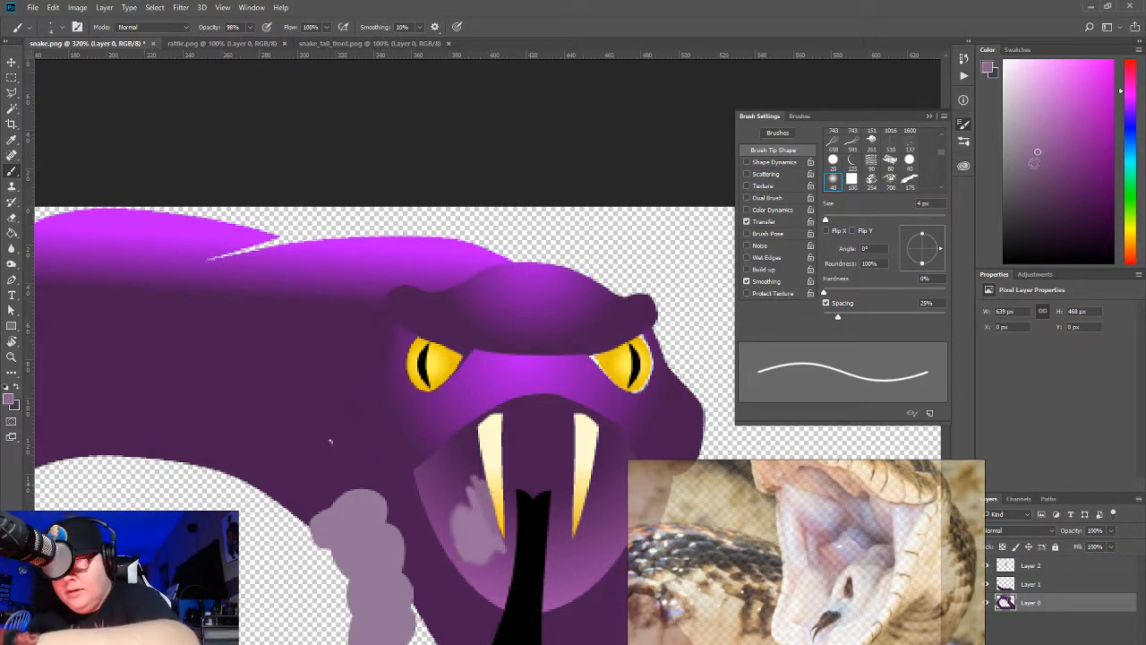
Step: Paint progressively darker greyish mauves over the mouth's left side and across its upper area, covering the left fang
left_click(1038, 167)
mouse_move(488, 489)
left_mouse_down()
mouse_move(487, 537)
mouse_move(477, 491)
mouse_move(494, 527)
mouse_move(499, 491)
mouse_move(505, 530)
mouse_move(491, 473)
mouse_move(503, 512)
mouse_move(501, 480)
mouse_move(469, 474)
mouse_move(459, 509)
mouse_move(444, 459)
mouse_move(449, 449)
mouse_move(457, 473)
mouse_move(473, 447)
mouse_move(483, 466)
mouse_move(505, 443)
left_mouse_up()
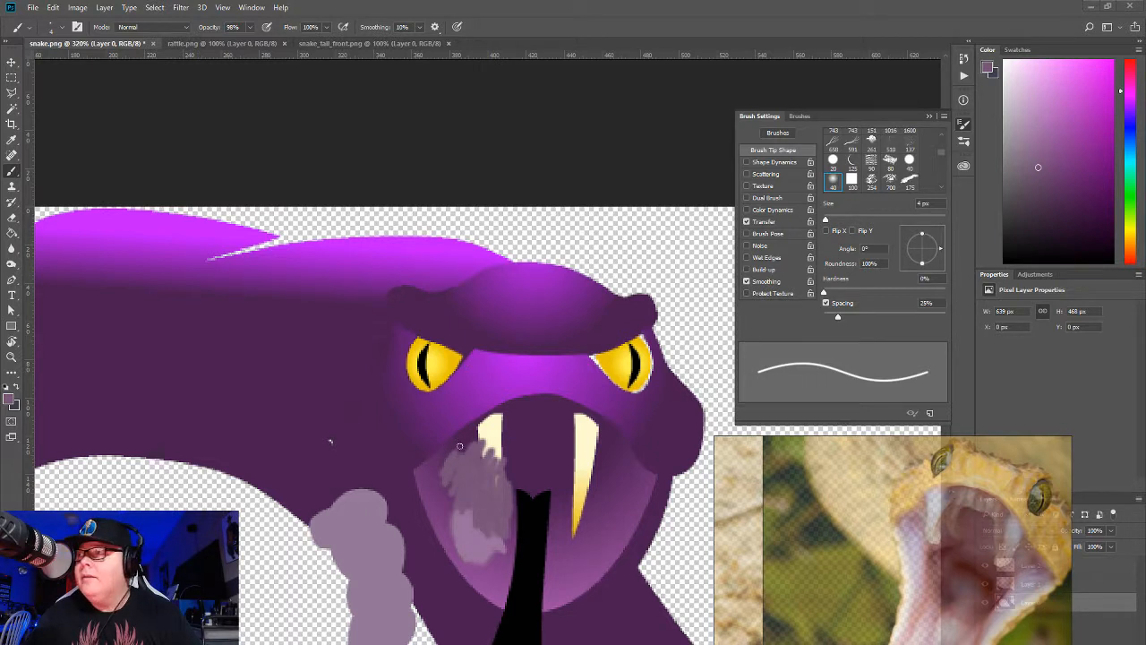
left_click_drag(455, 447, 466, 446)
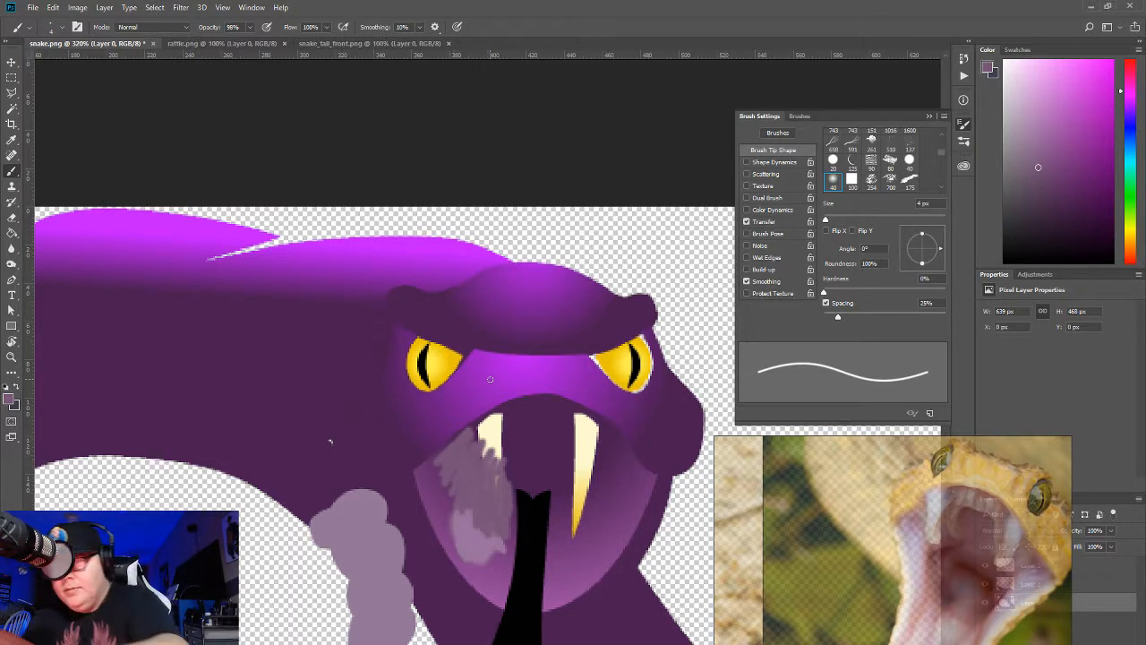
left_click(1041, 181)
left_click_drag(490, 437, 465, 437)
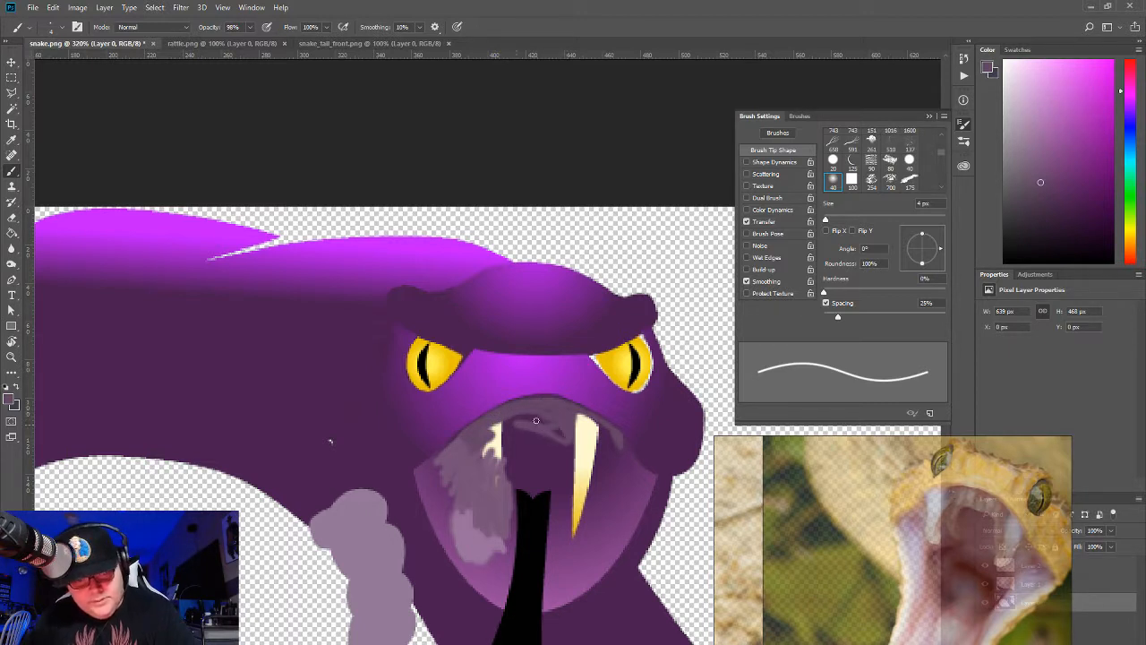
mouse_move(511, 421)
left_mouse_down()
mouse_move(507, 456)
mouse_move(513, 445)
mouse_move(531, 457)
mouse_move(546, 433)
mouse_move(570, 443)
mouse_move(580, 410)
mouse_move(573, 424)
mouse_move(588, 431)
mouse_move(582, 417)
mouse_move(612, 441)
mouse_move(564, 428)
left_mouse_up()
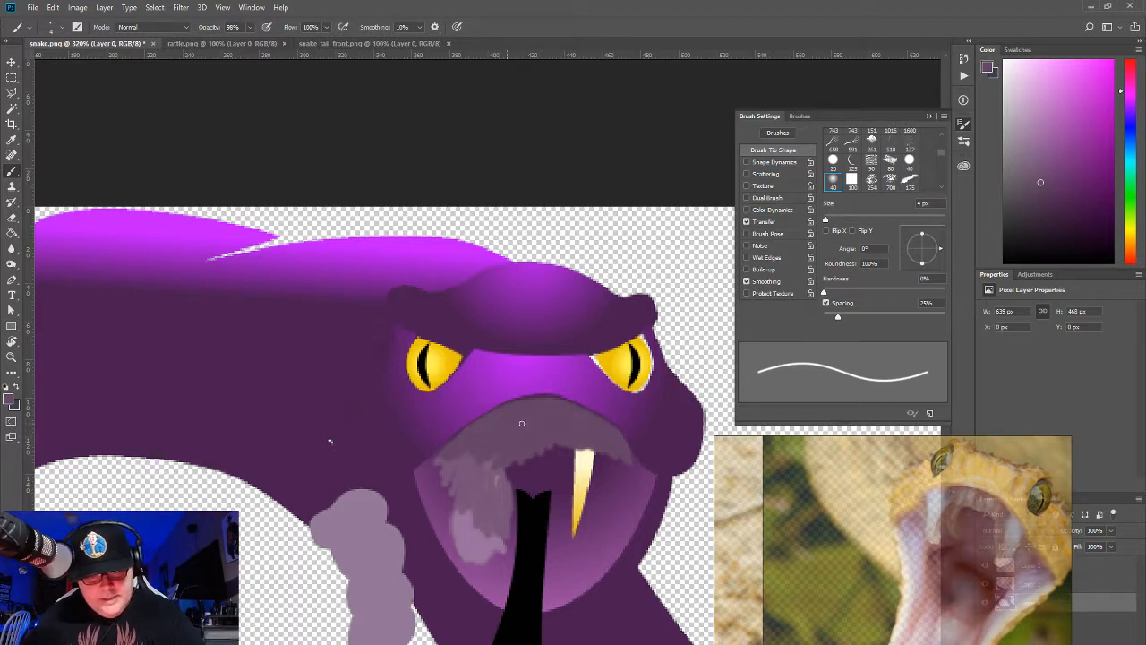
Step: Choose a darker mauve and shade the upper right of the mouth, painting over the top of the right fang
left_click(1043, 202)
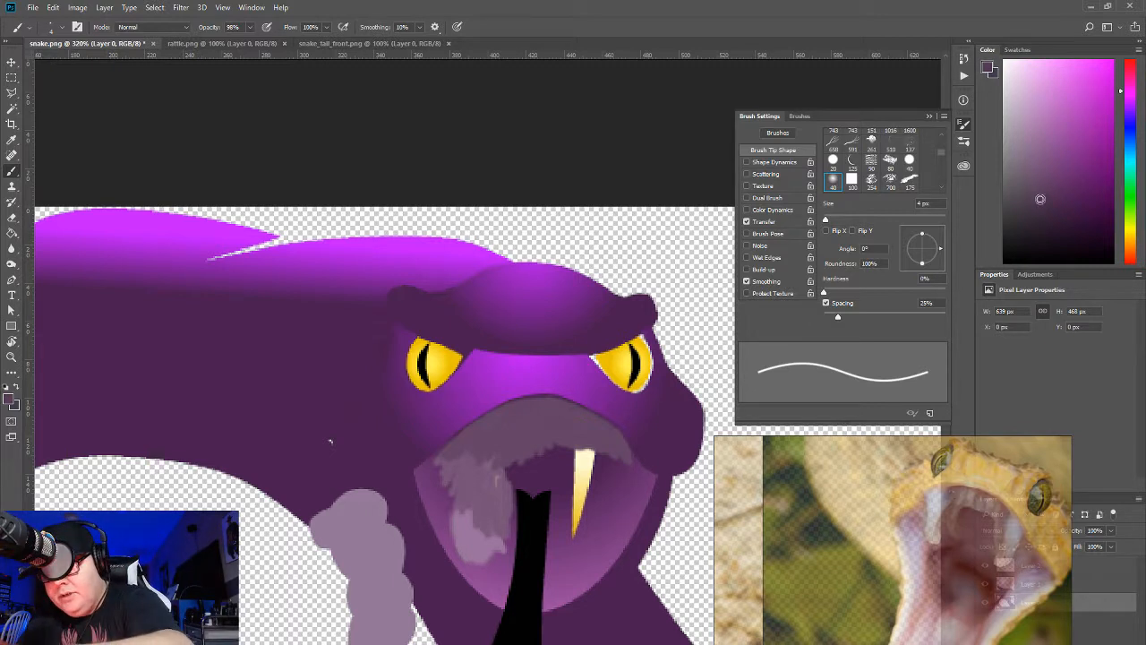
left_click_drag(560, 412, 585, 420)
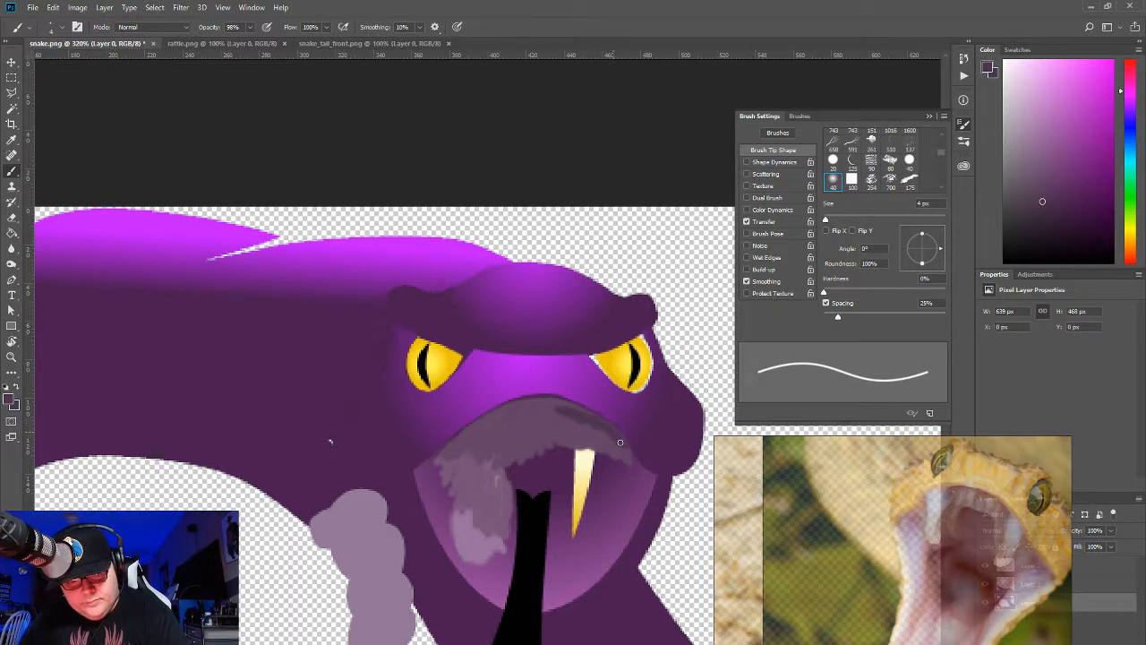
mouse_move(614, 441)
left_mouse_down()
mouse_move(584, 427)
mouse_move(611, 458)
mouse_move(598, 458)
mouse_move(555, 410)
mouse_move(558, 441)
mouse_move(593, 459)
mouse_move(573, 478)
mouse_move(569, 440)
left_mouse_up()
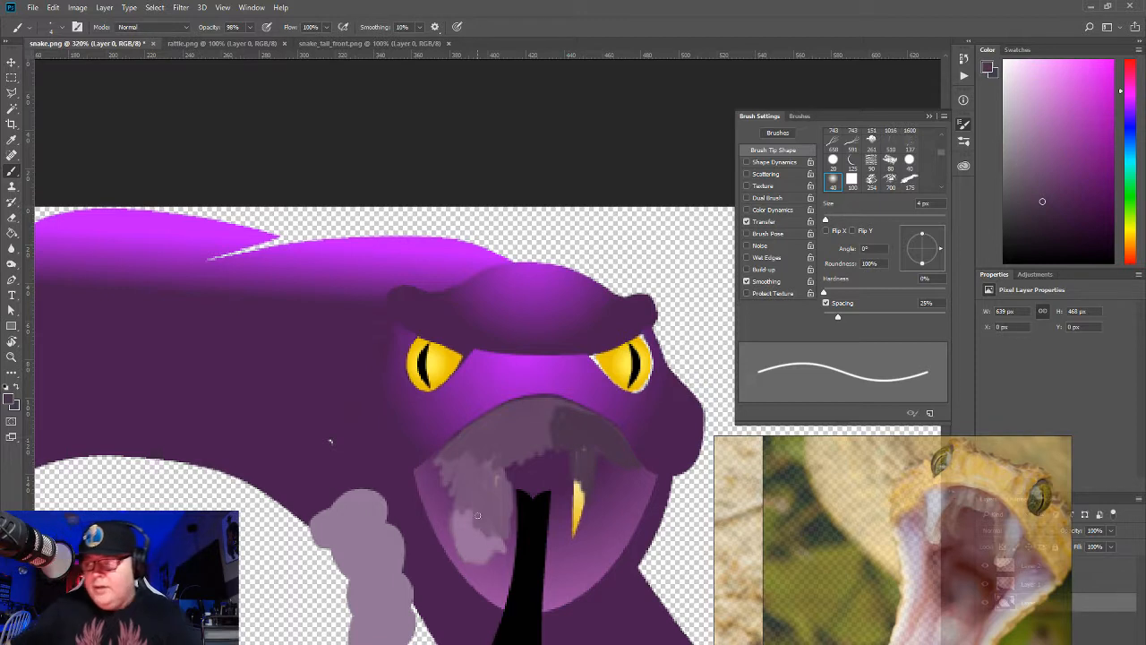
Step: Enlarge the brush to 20 px and fill most of the mouth interior with the dark mauve, covering the fangs and tongue tip
key("bracketright")
key("bracketright")
key("bracketright")
key("bracketright")
key("bracketright")
key("bracketright")
key("bracketright")
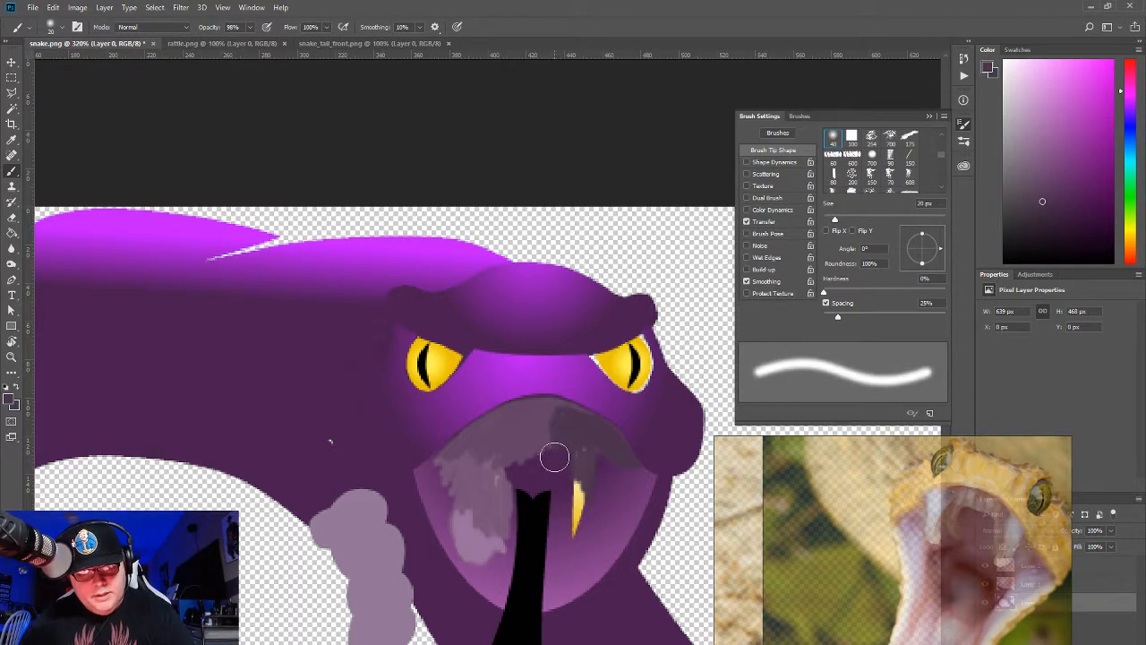
mouse_move(563, 440)
left_mouse_down()
mouse_move(577, 520)
mouse_move(556, 447)
mouse_move(530, 472)
mouse_move(537, 480)
mouse_move(517, 488)
mouse_move(552, 499)
mouse_move(517, 512)
mouse_move(526, 494)
mouse_move(569, 492)
mouse_move(592, 449)
mouse_move(611, 478)
mouse_move(501, 456)
mouse_move(560, 431)
mouse_move(500, 439)
mouse_move(547, 424)
mouse_move(465, 467)
mouse_move(527, 422)
mouse_move(462, 480)
mouse_move(486, 463)
mouse_move(453, 505)
mouse_move(481, 540)
mouse_move(468, 459)
left_mouse_up()
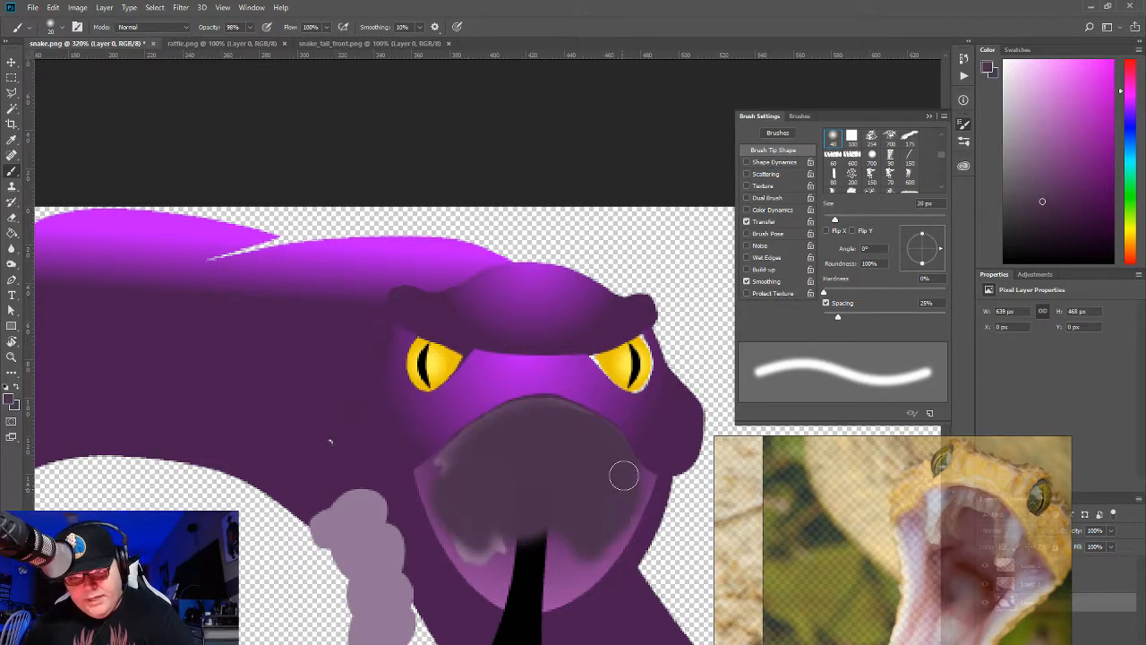
Step: Darken the mouth's centre and right side with a near-black purple, then edge the upper rim using a 6 px brush
left_click(634, 437, "alt")
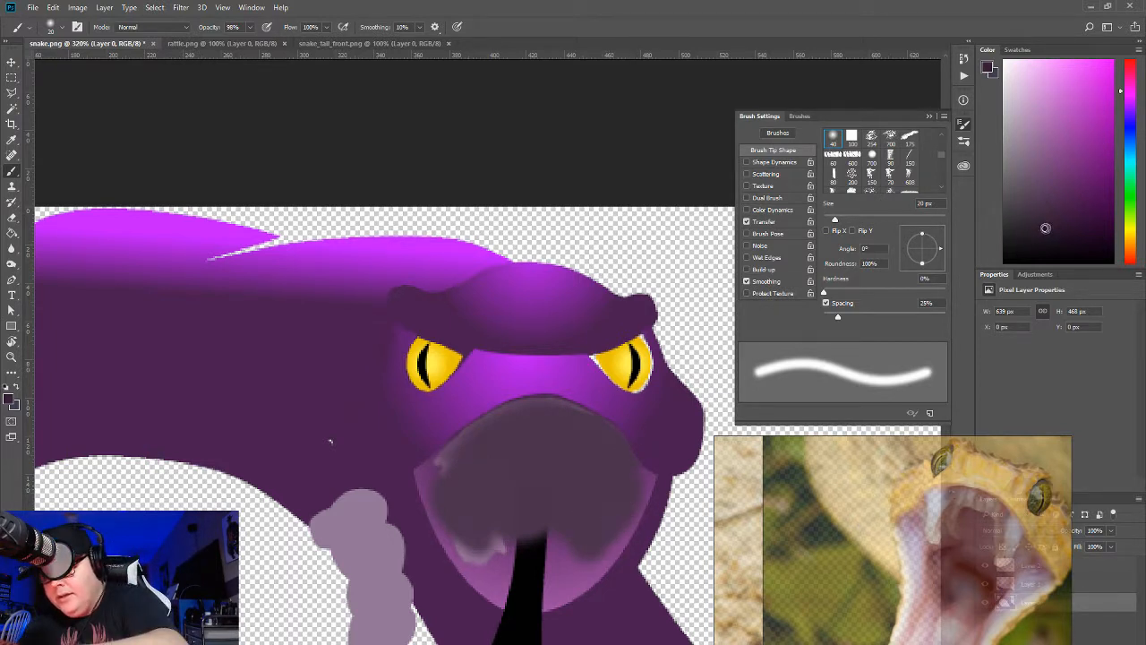
mouse_move(601, 493)
left_mouse_down()
mouse_move(608, 461)
mouse_move(560, 444)
mouse_move(550, 471)
mouse_move(510, 436)
mouse_move(587, 441)
mouse_move(561, 476)
mouse_move(499, 450)
left_mouse_up()
key("bracketleft")
key("bracketleft")
key("bracketleft")
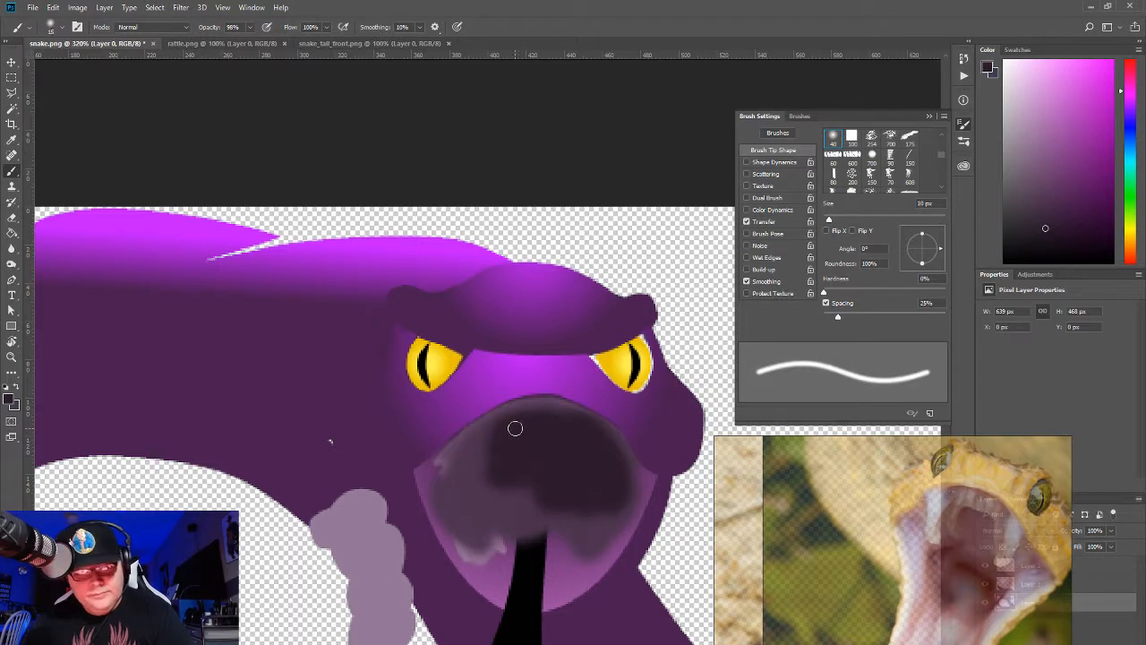
key("bracketleft")
mouse_move(491, 421)
left_mouse_down()
mouse_move(467, 433)
mouse_move(507, 412)
left_mouse_up()
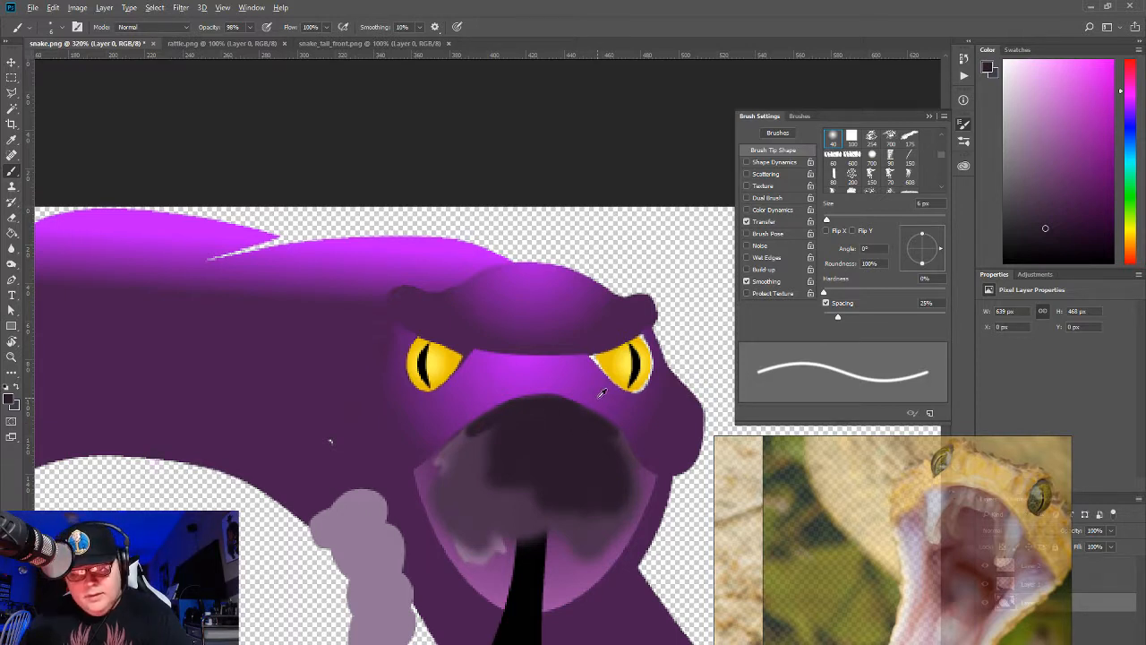
Step: Sample the face's purple and paint a lighter upper lip line and a highlight along the right cheek and jaw edge
left_click(602, 397, "alt")
left_click_drag(592, 406, 643, 450)
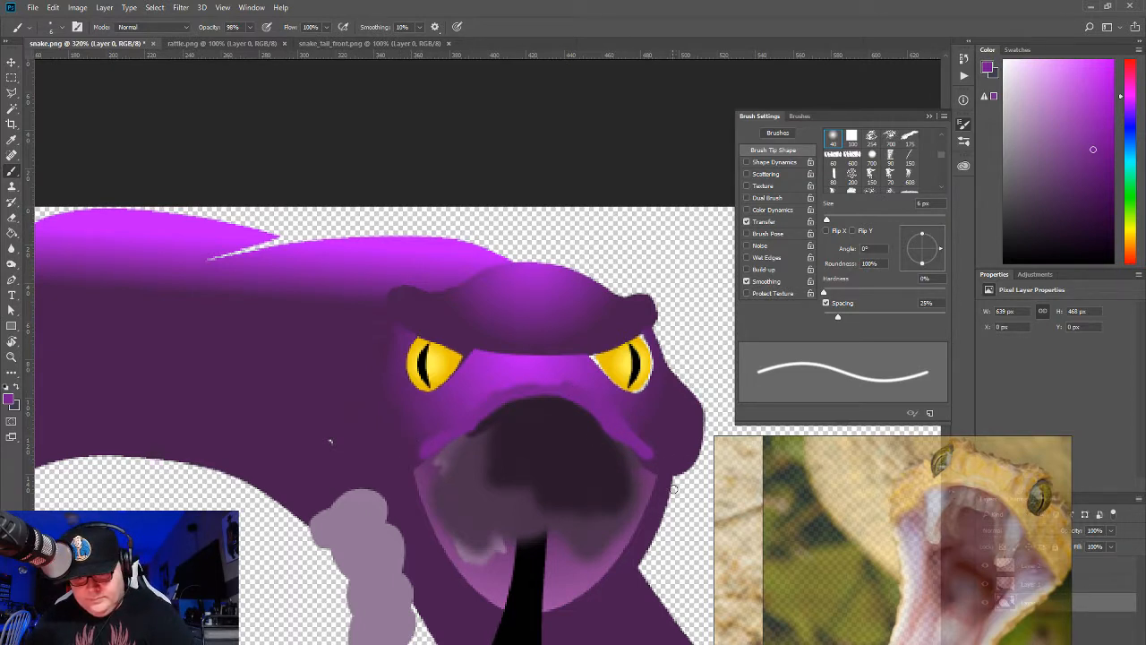
mouse_move(680, 475)
left_mouse_down()
mouse_move(667, 501)
mouse_move(689, 452)
left_mouse_up()
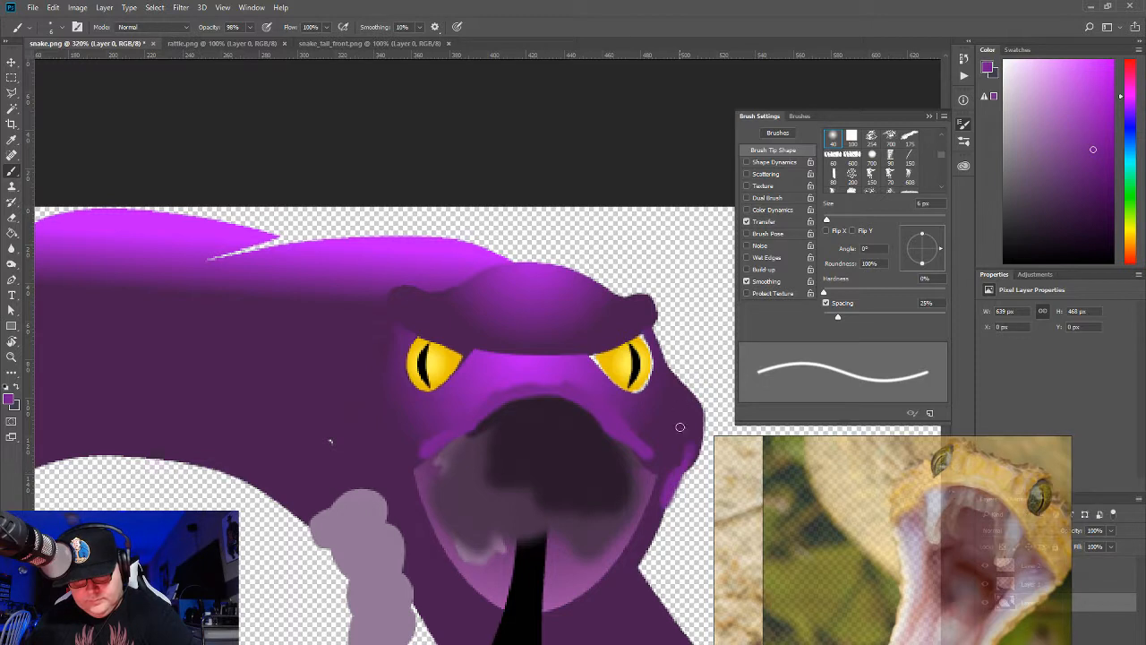
mouse_move(685, 397)
left_mouse_down()
mouse_move(697, 418)
mouse_move(686, 462)
mouse_move(624, 576)
left_mouse_up()
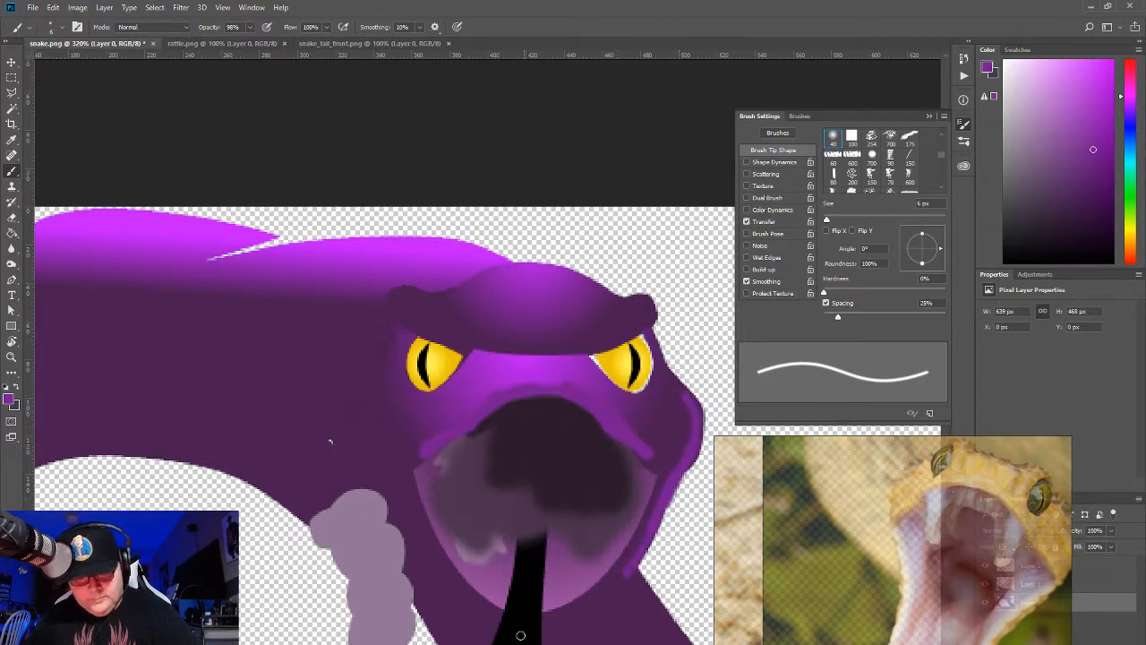
Step: Paint the purple lower lip down the left jaw, across the tongue at the chin, and up the right side
left_click_drag(397, 471, 418, 522)
mouse_move(400, 470)
left_mouse_down()
mouse_move(472, 603)
mouse_move(443, 561)
mouse_move(458, 600)
mouse_move(493, 621)
mouse_move(493, 594)
mouse_move(554, 609)
mouse_move(552, 631)
mouse_move(582, 620)
mouse_move(643, 547)
left_mouse_up()
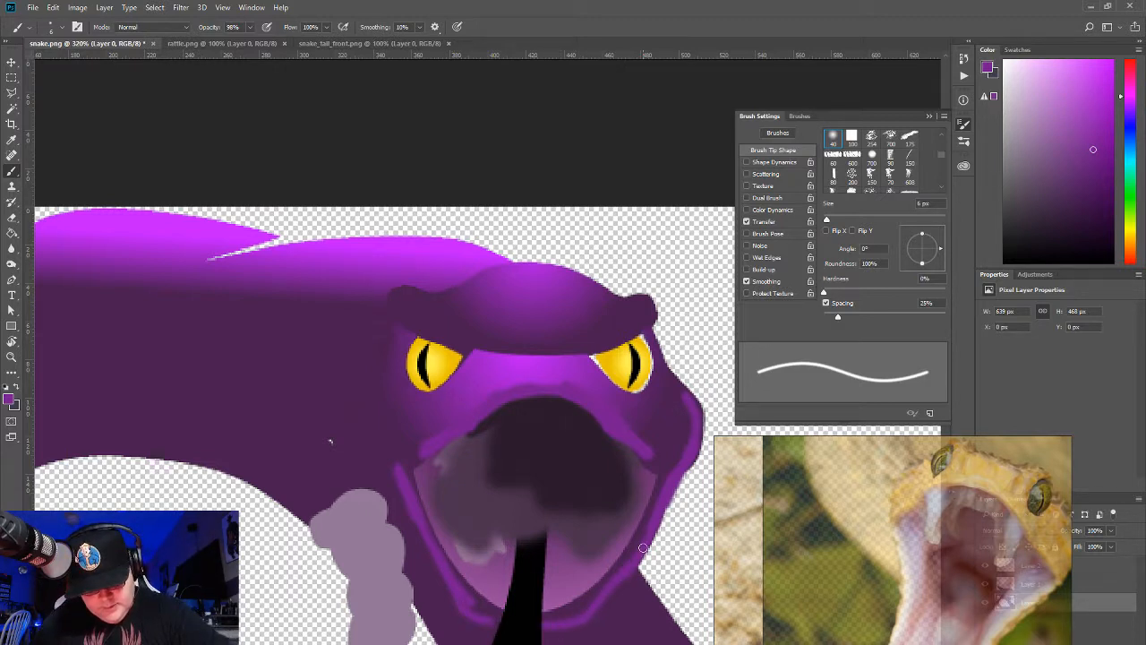
mouse_move(552, 626)
left_mouse_down()
mouse_move(573, 625)
mouse_move(629, 575)
mouse_move(655, 518)
left_mouse_up()
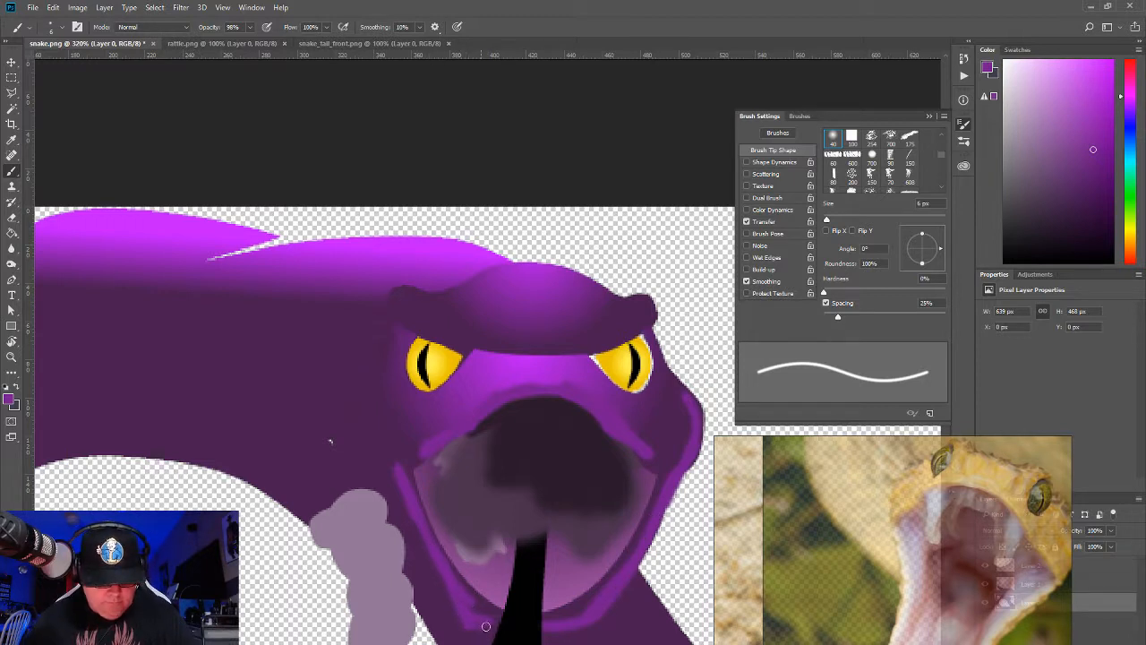
left_click_drag(495, 625, 548, 627)
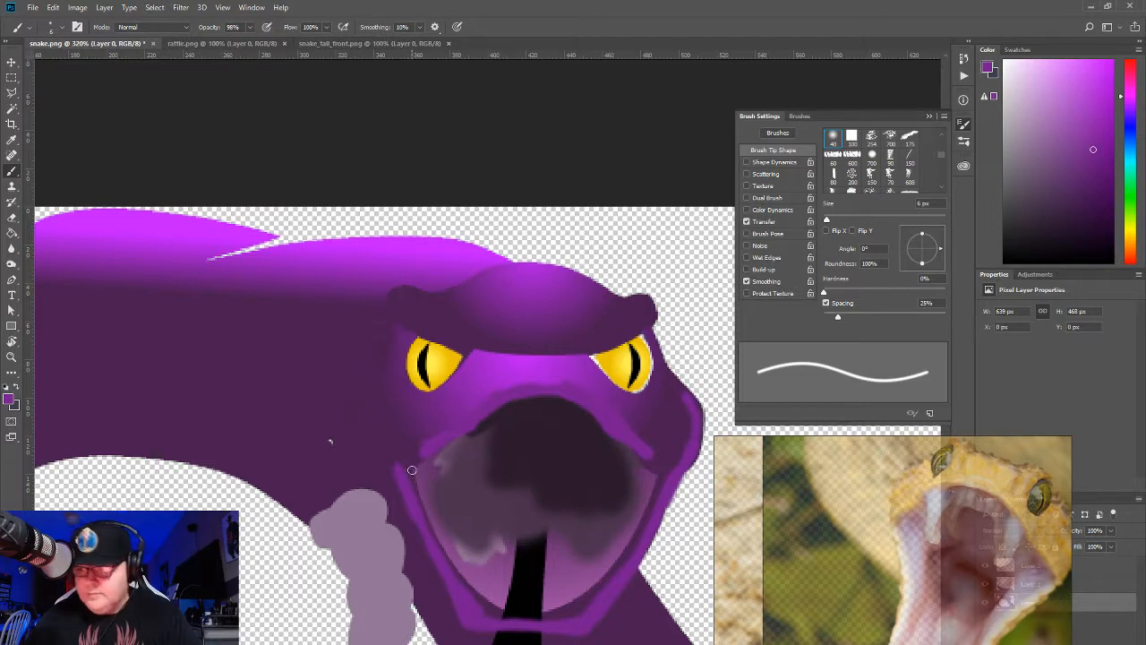
Step: Touch up the lower left mouth with sampled mauve, then outline the inside of the lips with the sampled near-black purple
left_click(472, 546, "alt")
mouse_move(479, 592)
left_mouse_down()
mouse_move(460, 566)
mouse_move(474, 602)
left_mouse_up()
left_click(507, 445, "alt")
mouse_move(446, 537)
left_mouse_down()
mouse_move(475, 611)
mouse_move(567, 616)
mouse_move(633, 541)
mouse_move(653, 490)
mouse_move(634, 435)
left_mouse_up()
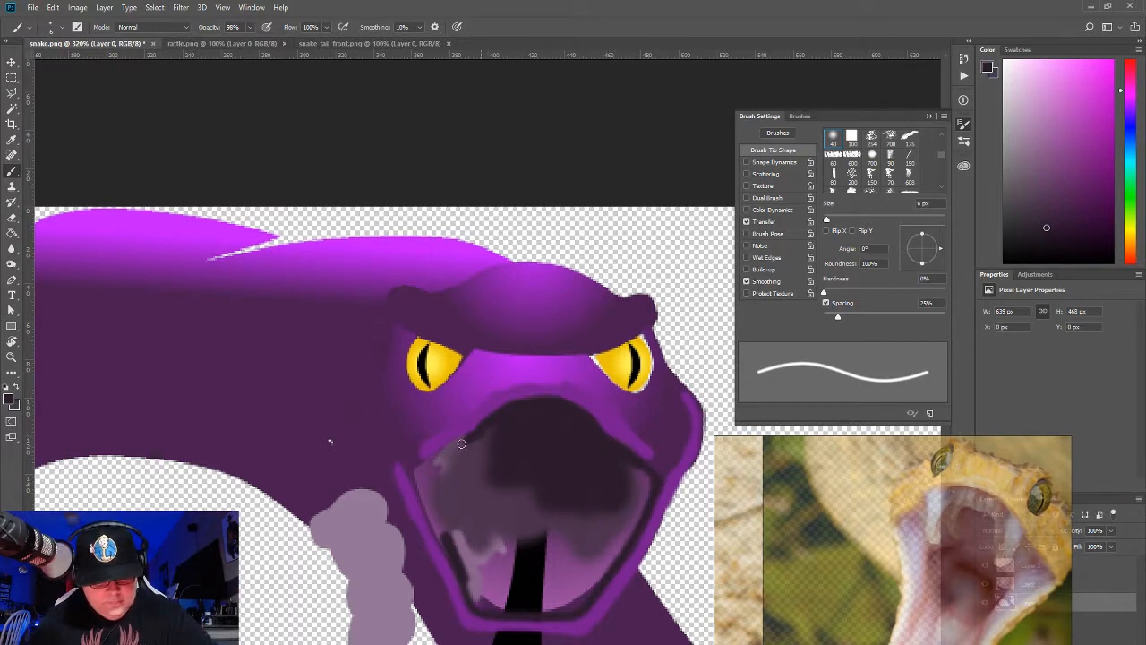
mouse_move(461, 443)
left_mouse_down()
mouse_move(416, 473)
mouse_move(417, 462)
mouse_move(403, 570)
mouse_move(417, 471)
mouse_move(445, 545)
left_mouse_up()
left_click_drag(427, 505, 477, 587)
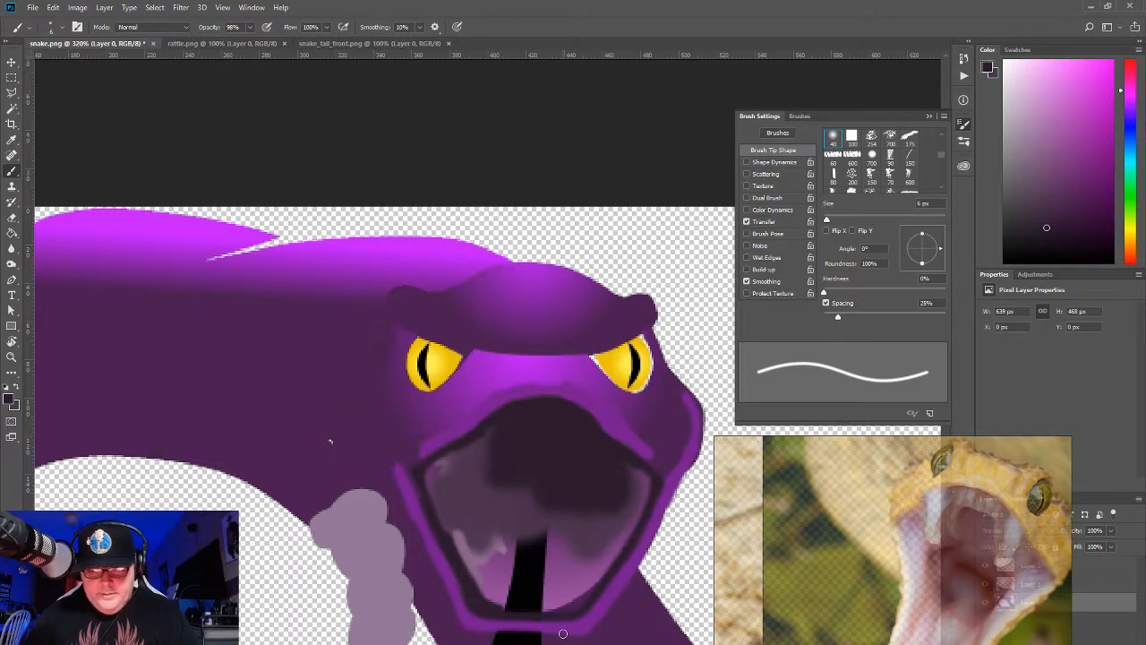
Step: Sample the lip purple and extend it around the left cheek up to the eye, joining the lip lines at the mouth corners
left_click(678, 477, "alt")
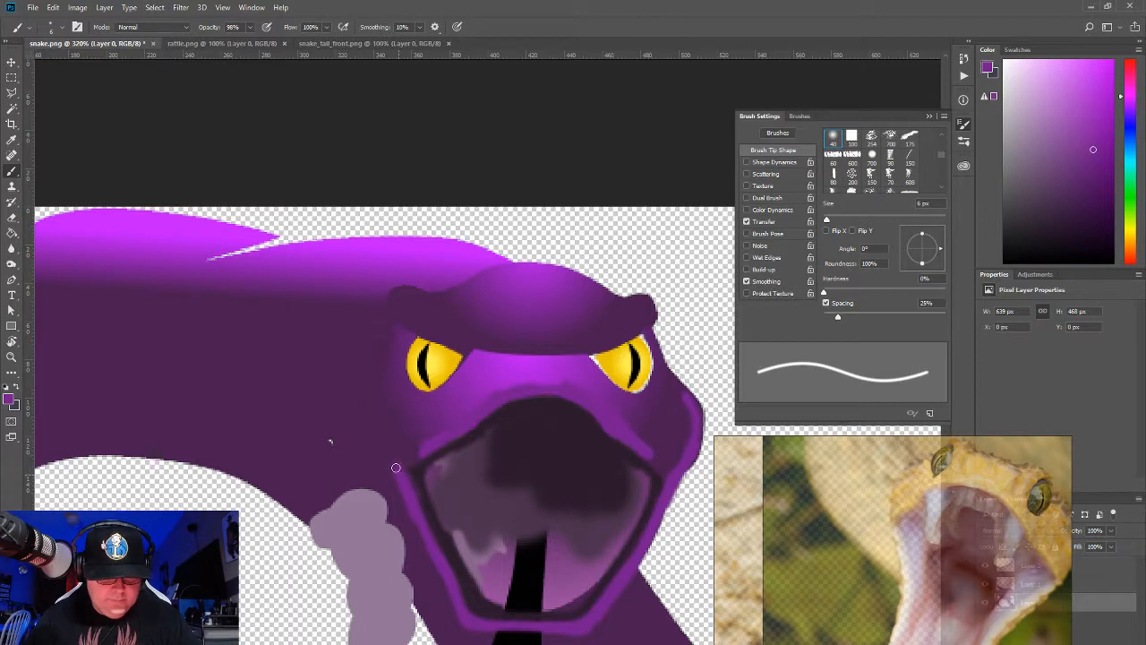
mouse_move(397, 468)
left_mouse_down()
mouse_move(361, 418)
mouse_move(370, 382)
left_mouse_up()
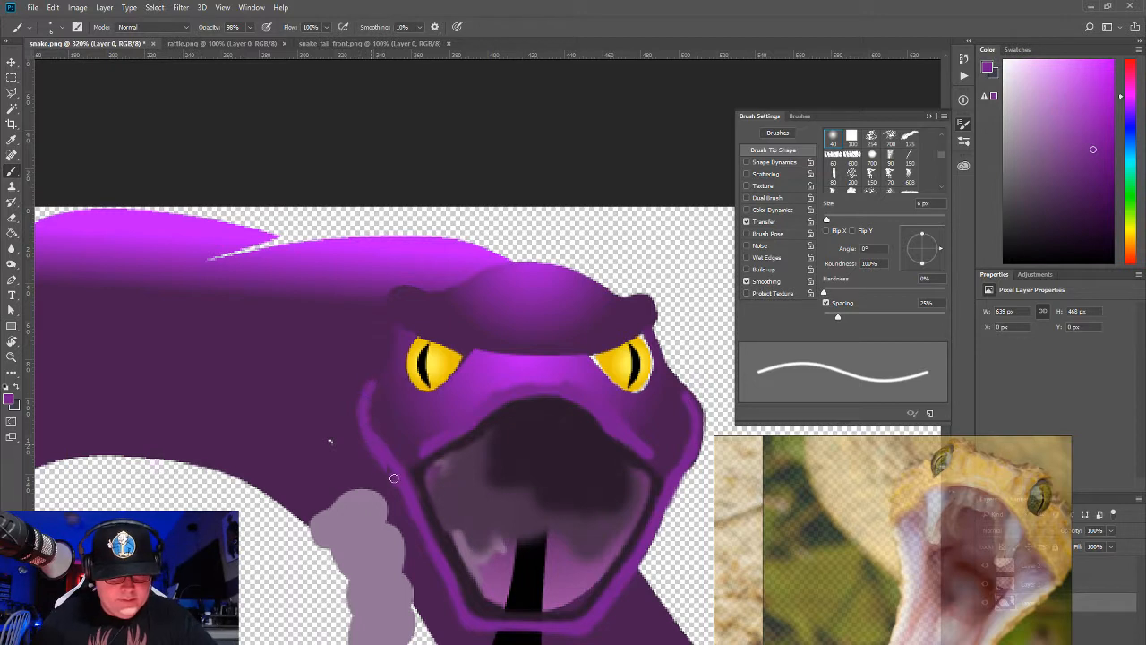
left_click_drag(379, 385, 392, 351)
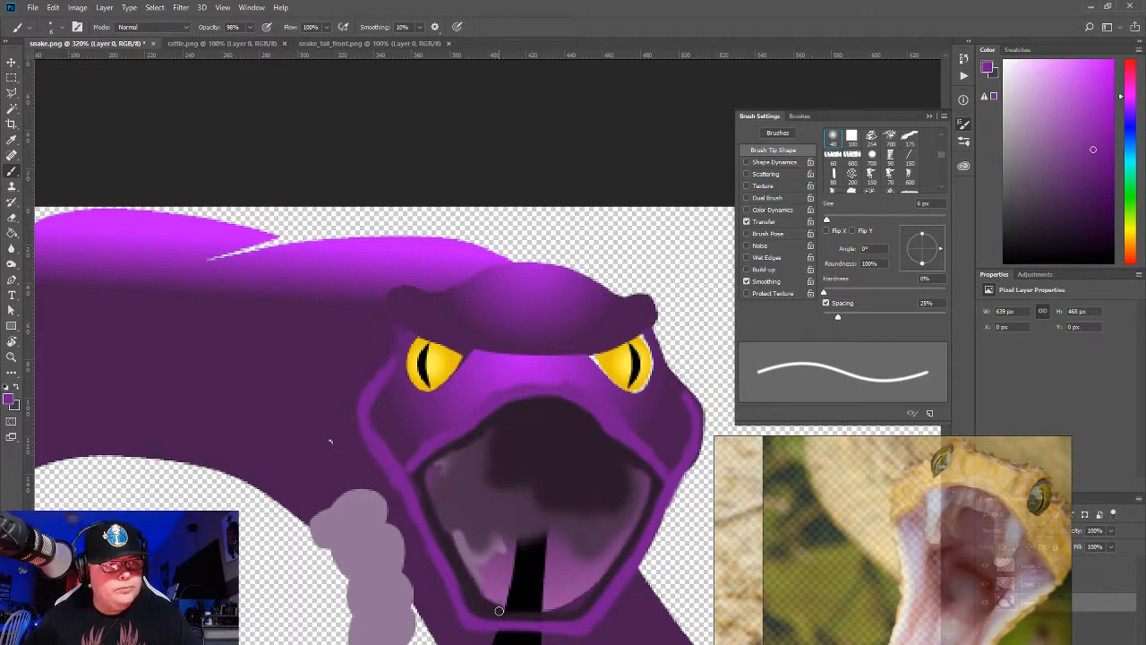
Step: Lasso the left eye and move it slightly left and down from its original place
left_click(11, 93)
left_click(41, 93)
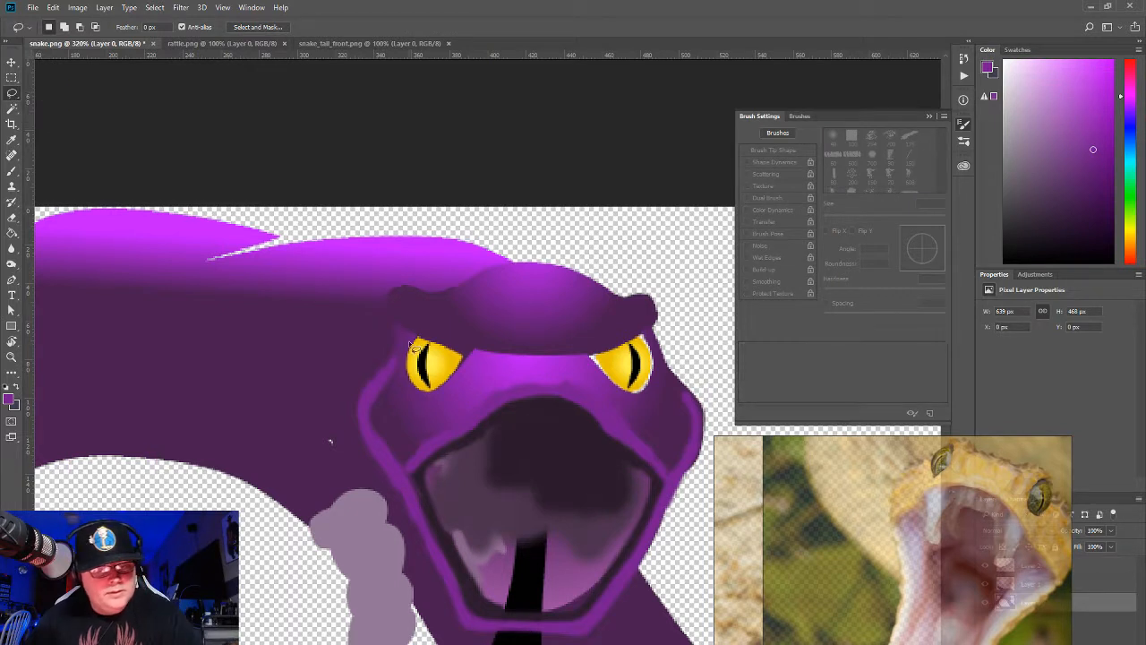
mouse_move(412, 343)
left_mouse_down()
mouse_move(410, 385)
mouse_move(434, 403)
mouse_move(469, 360)
mouse_move(414, 336)
mouse_move(411, 360)
mouse_move(425, 365)
left_mouse_up()
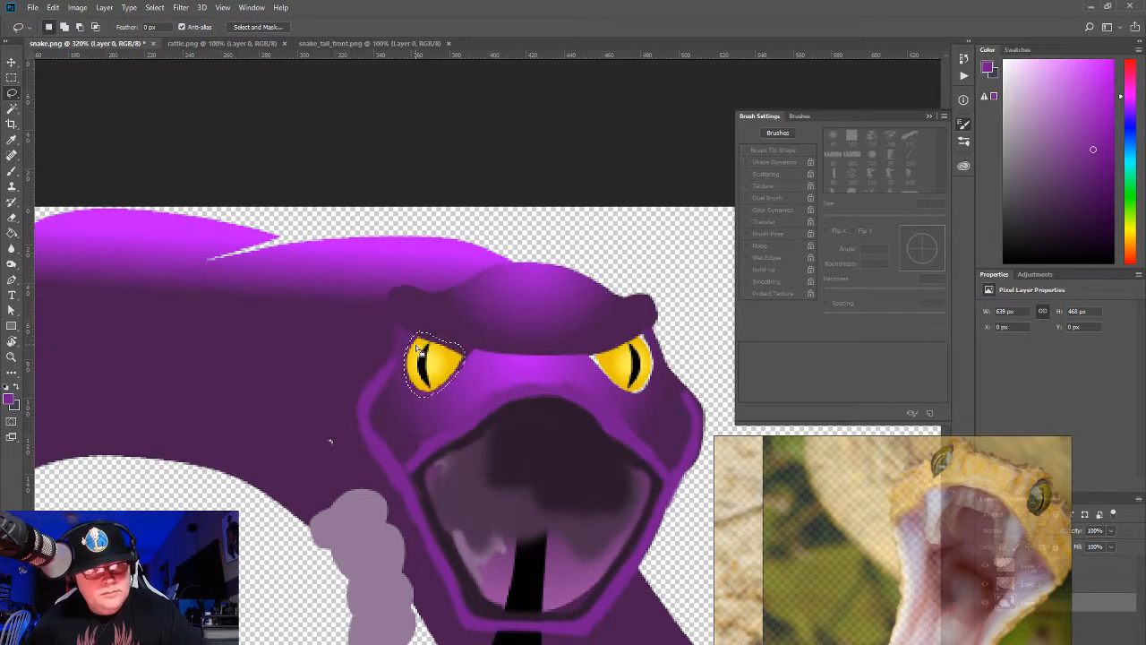
key("v")
left_click_drag(419, 377, 401, 366)
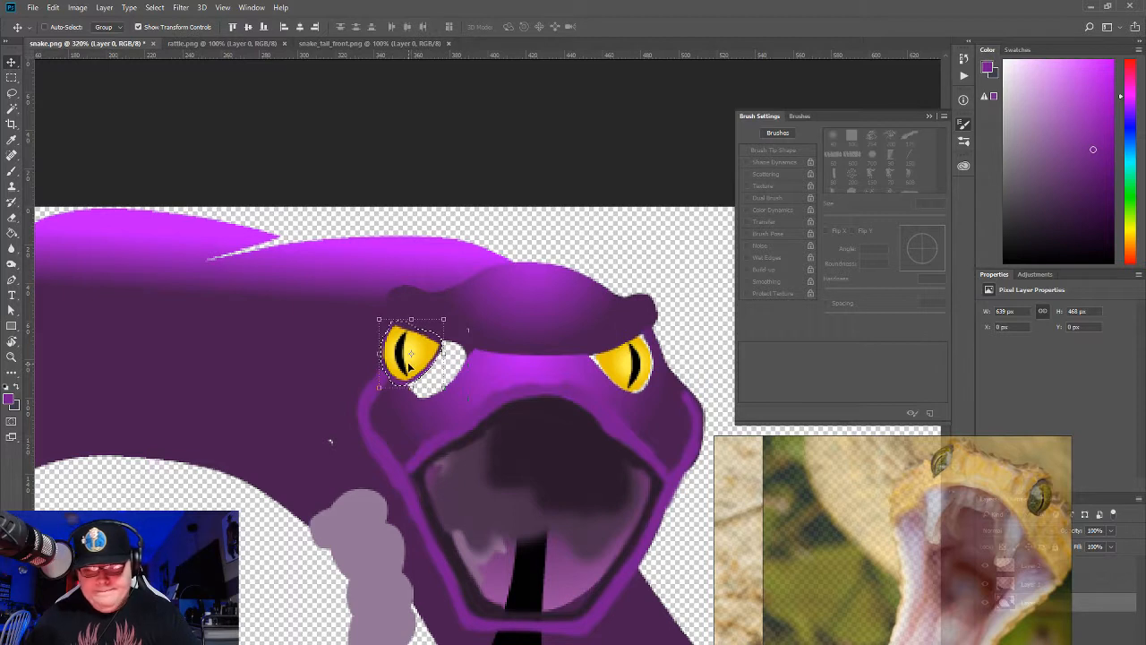
left_click_drag(432, 352, 449, 368)
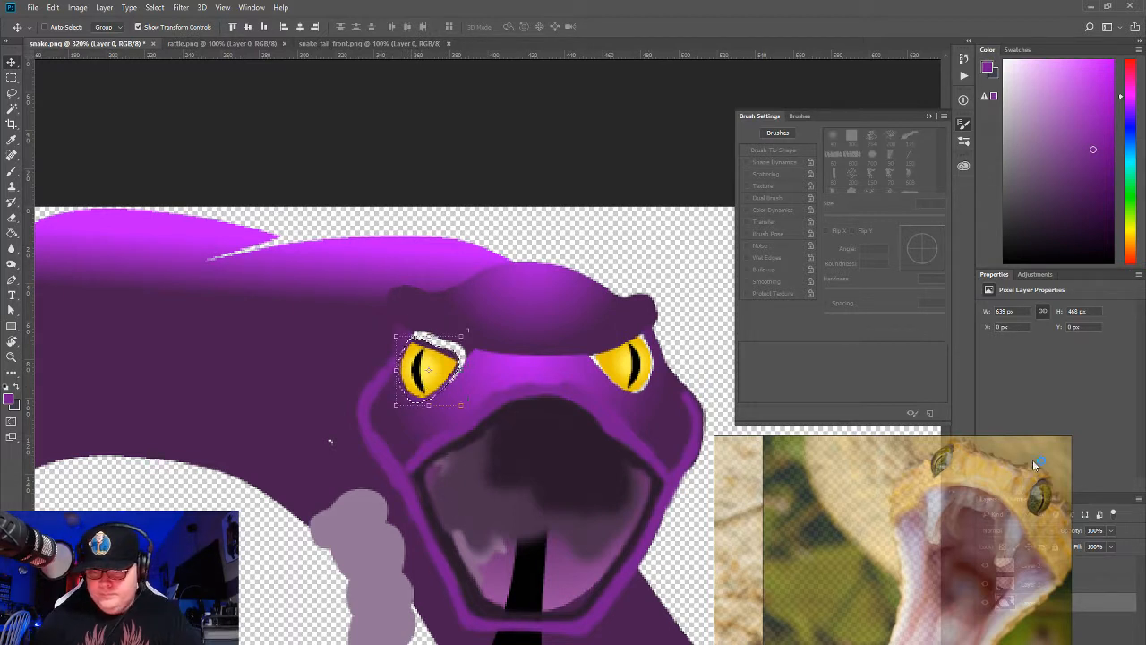
Step: Browse the snake reference board and enlarge the front-facing open-mouthed snake photo to examine its eye placement and mouth shape
left_click_drag(873, 566, 852, 545)
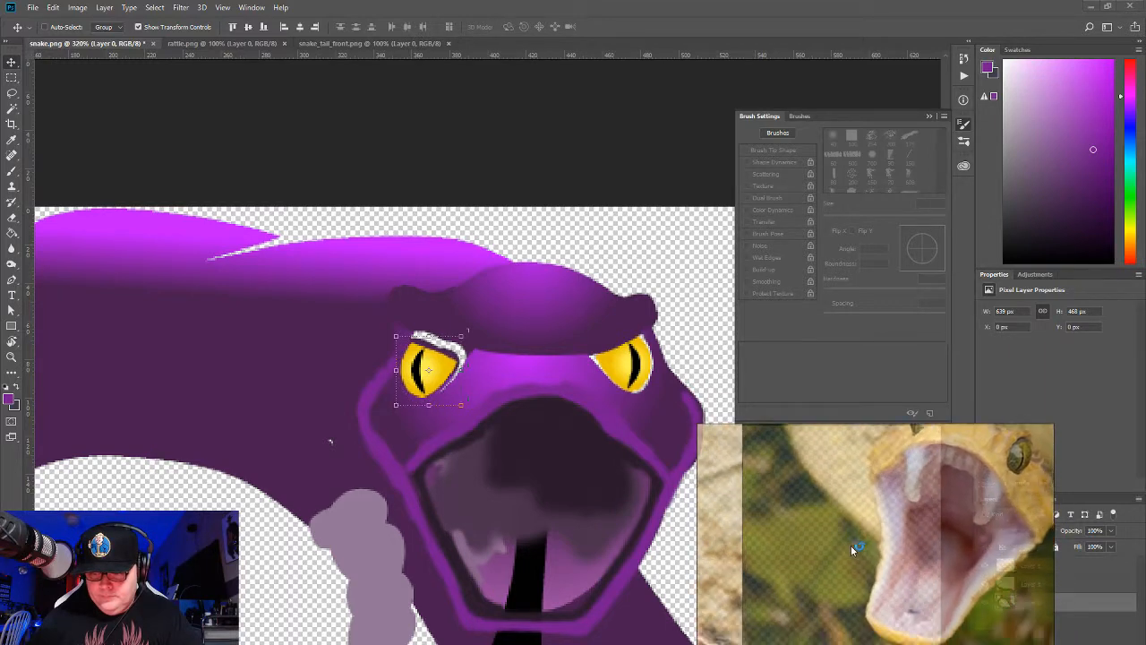
scroll(852, 528, "down", 4)
left_click_drag(854, 479, 1002, 582)
left_click_drag(1044, 430, 820, 573)
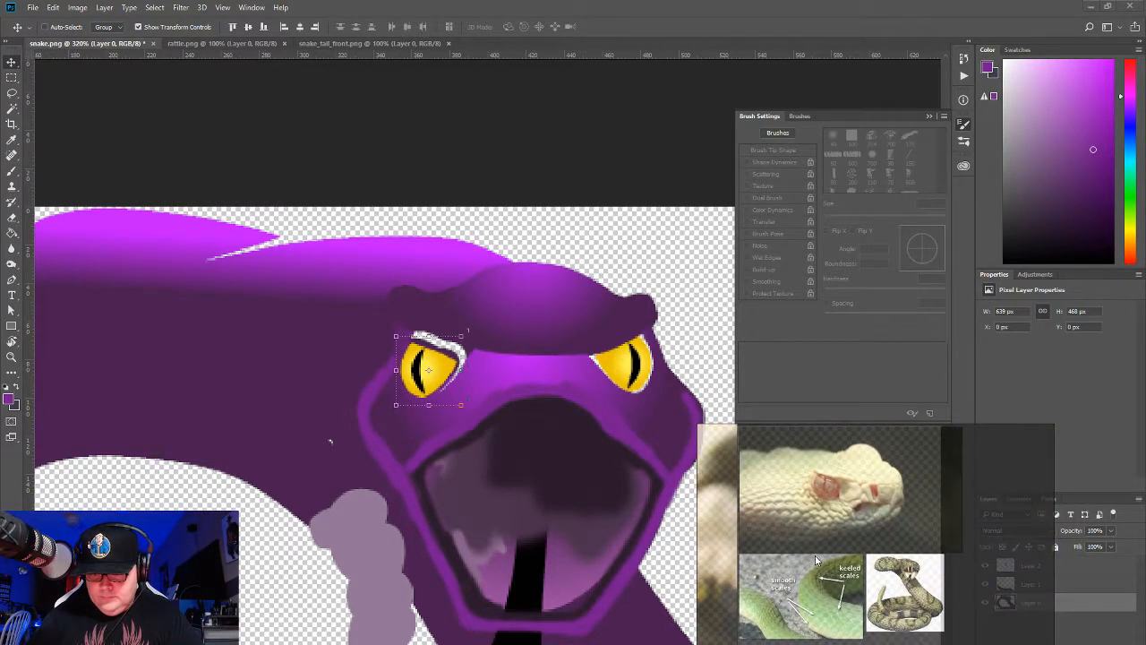
scroll(819, 555, "down", 3)
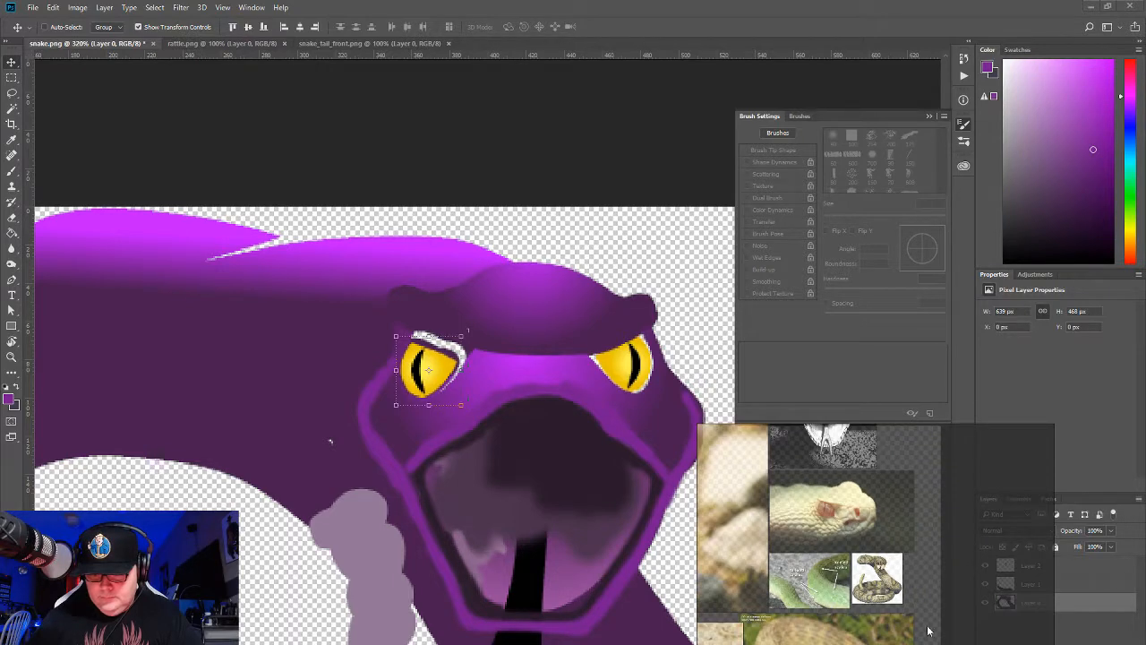
left_click_drag(803, 492, 851, 630)
left_click_drag(845, 523, 814, 546)
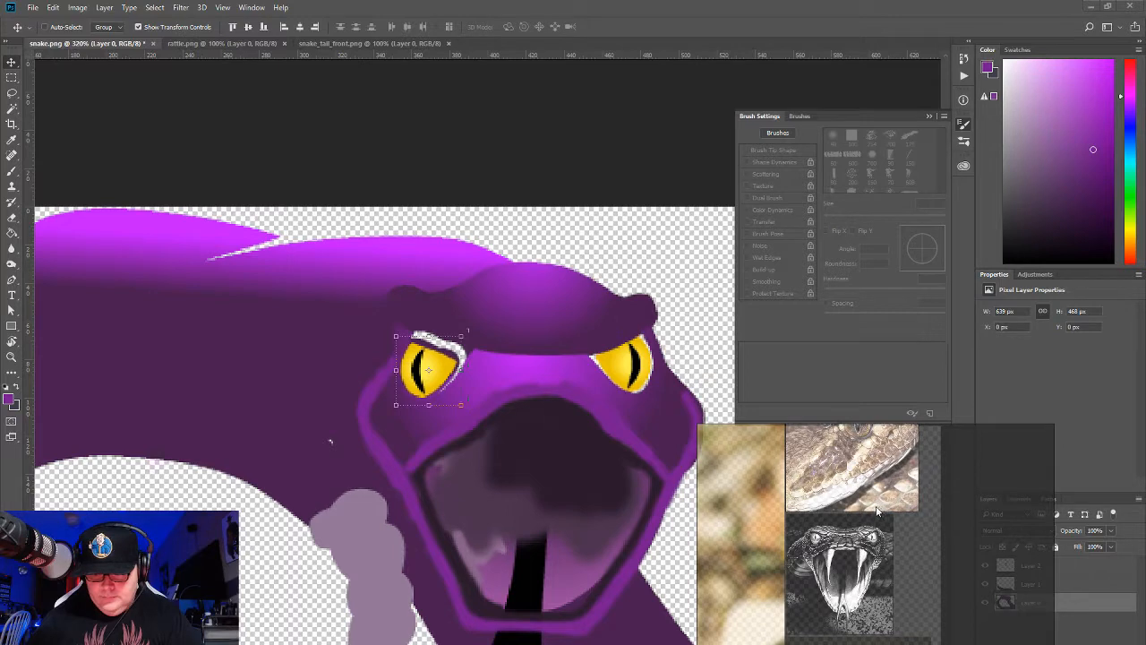
left_click_drag(875, 511, 840, 602)
left_click_drag(810, 507, 831, 585)
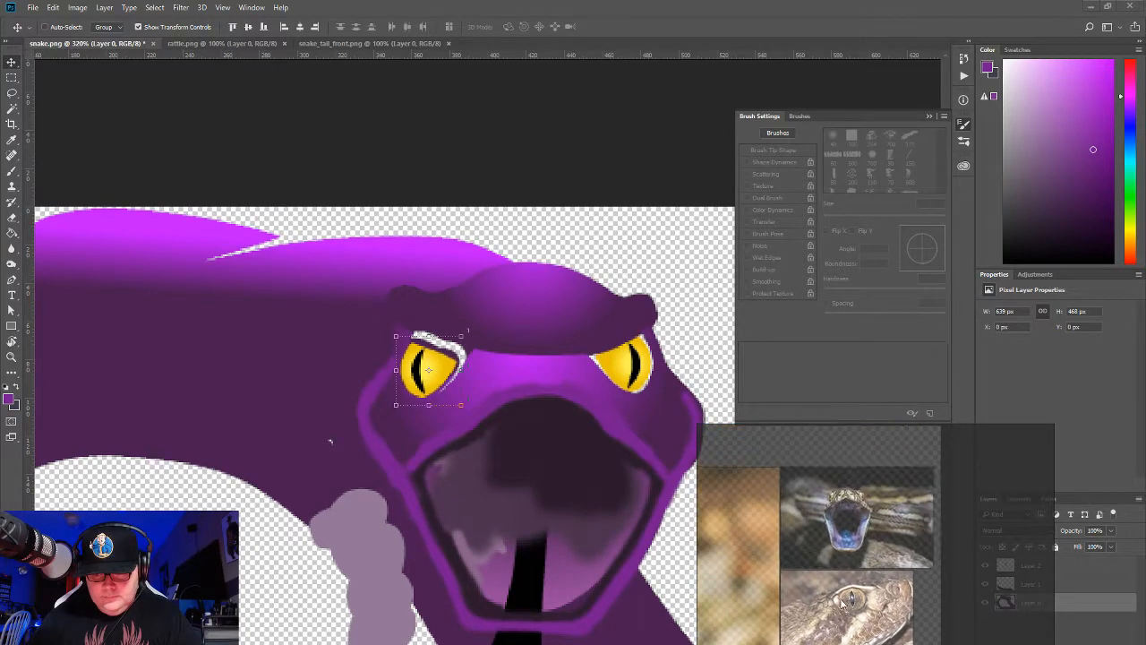
scroll(839, 537, "up", 3)
scroll(839, 534, "up", 2)
left_click_drag(871, 491, 847, 560)
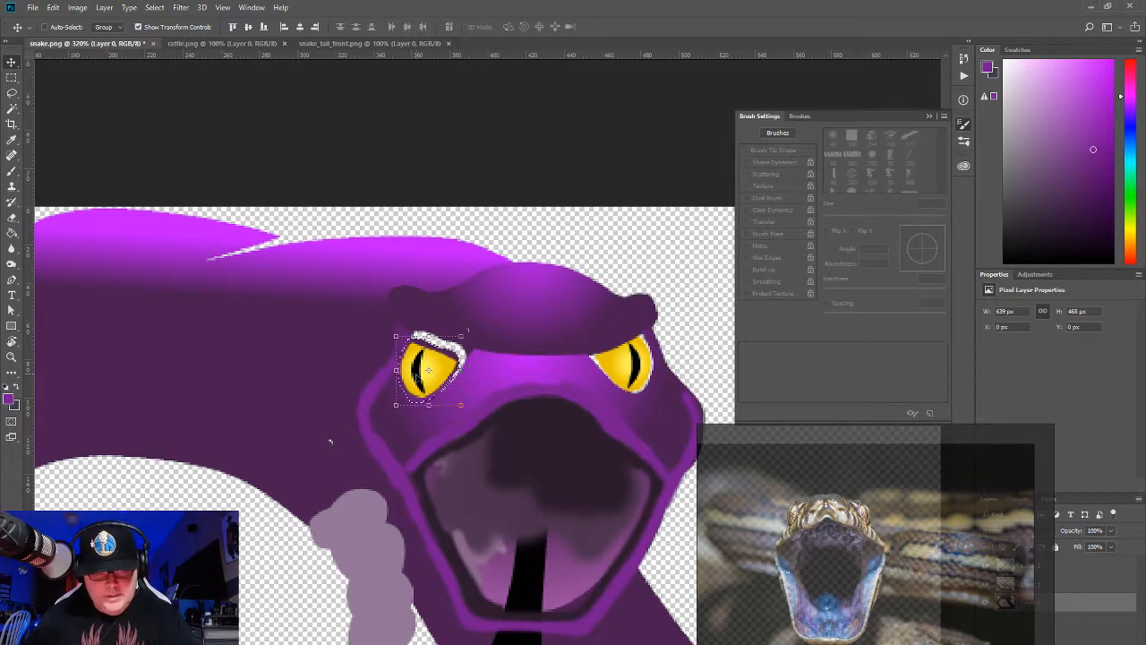
Step: Shift the selected left eye slightly right and down, closer to the snout, and switch to the Rectangular Marquee tool
left_click_drag(425, 369, 430, 370)
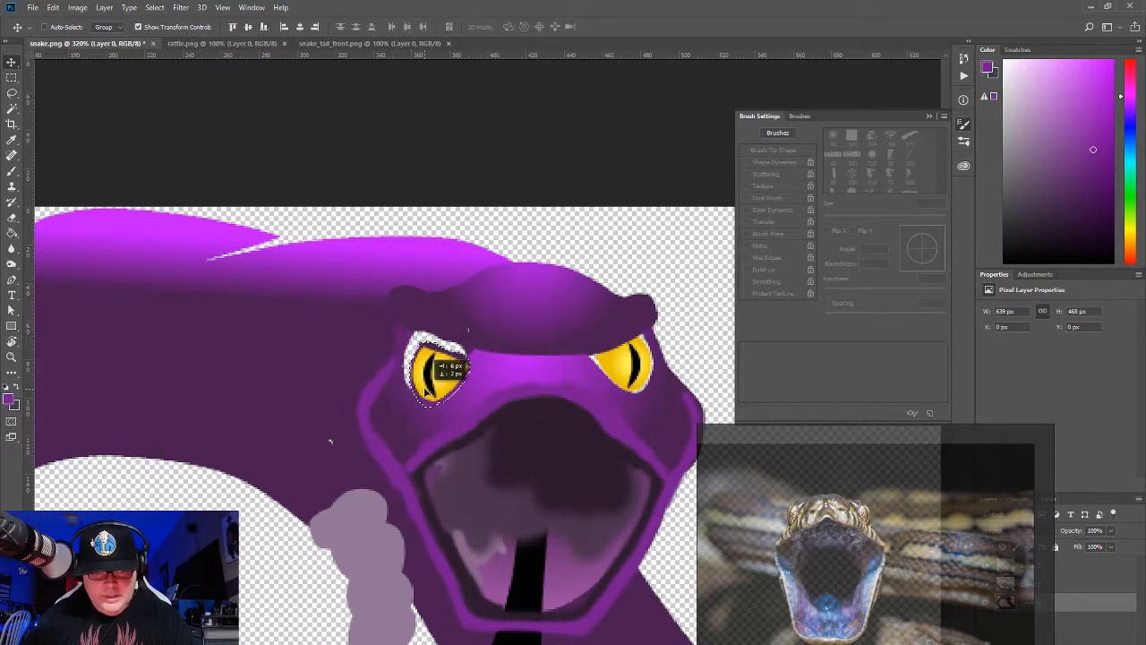
left_click(12, 77)
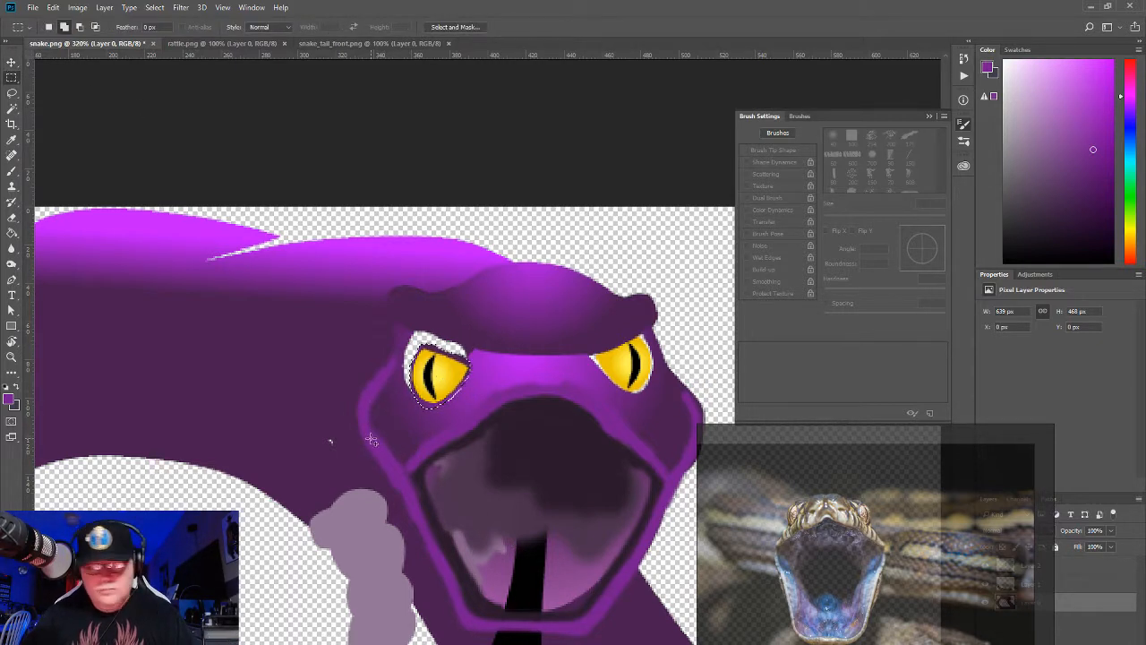
Step: Sample the dark purple of the snake's body near the left cheek as the brush colour
left_click(16, 169)
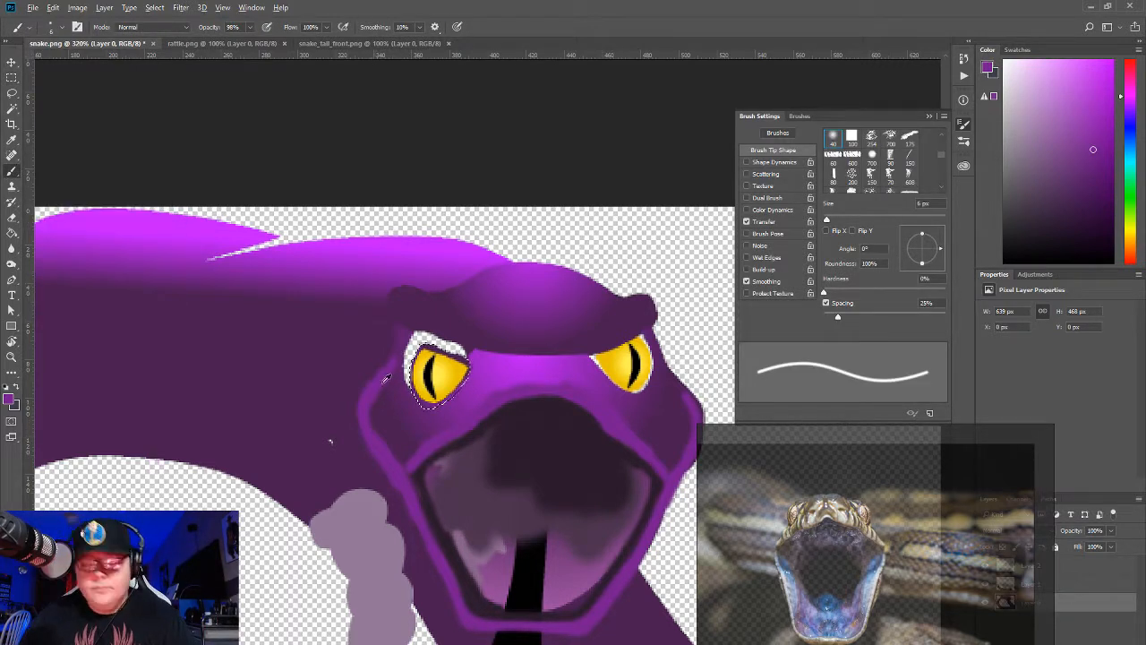
left_click(386, 423, "alt")
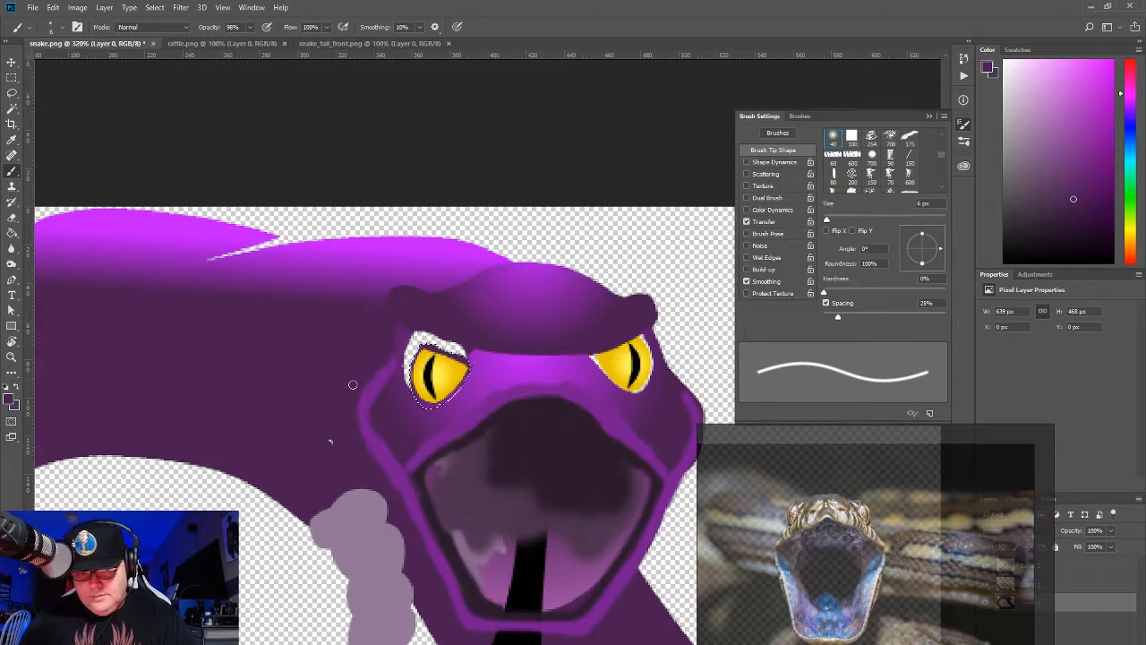
key("m")
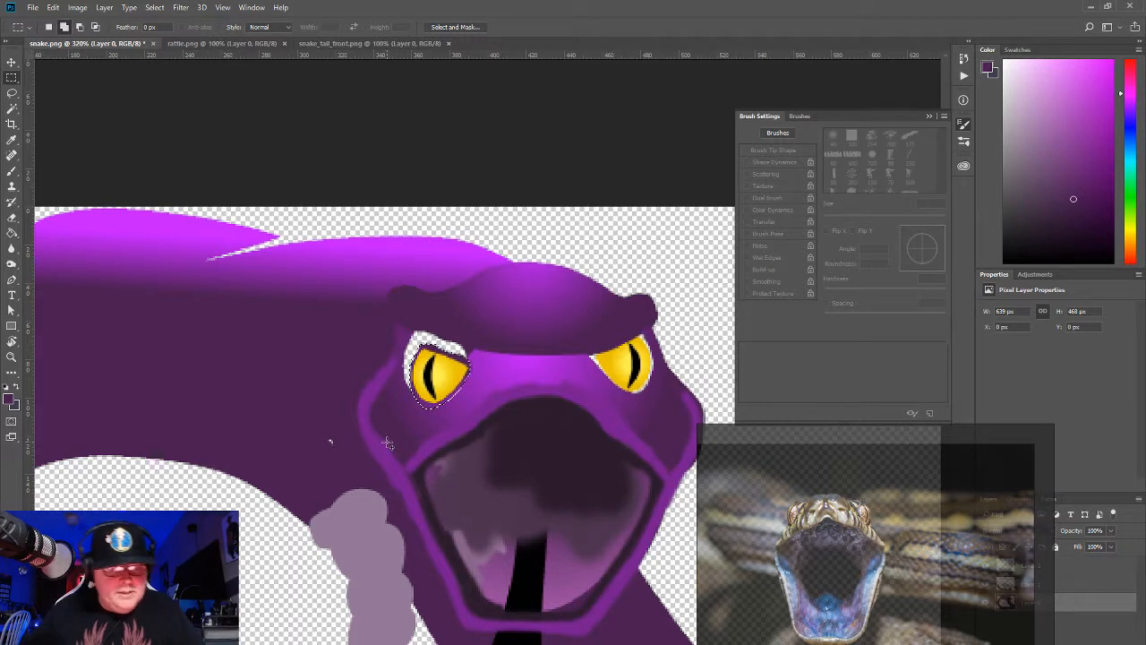
right_click(196, 524)
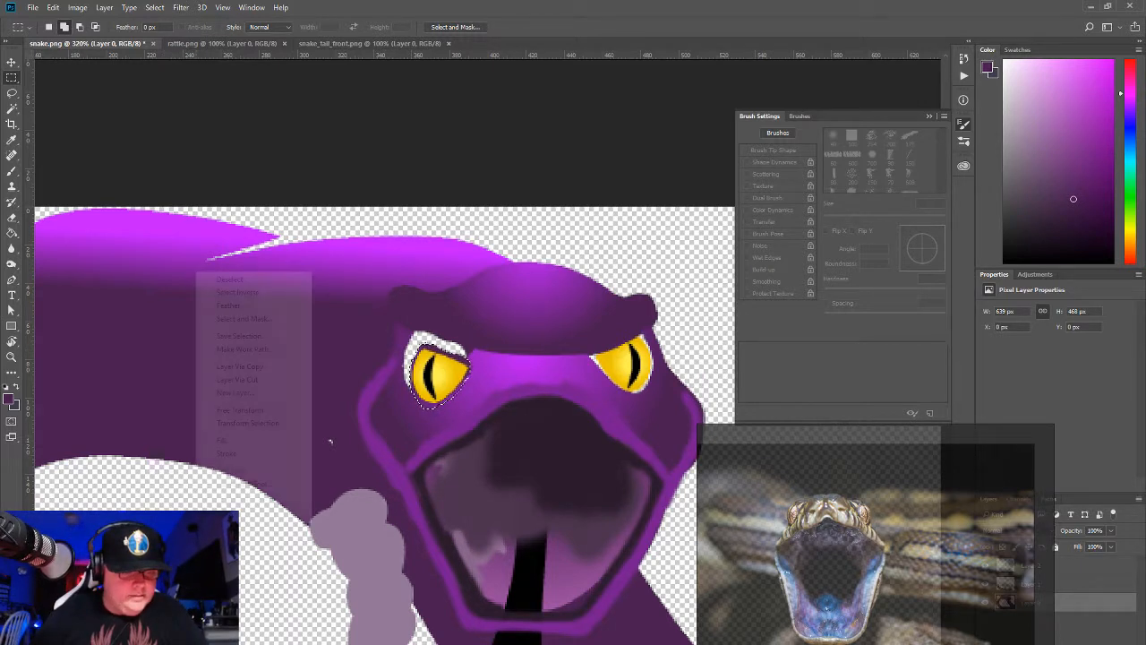
key("Escape")
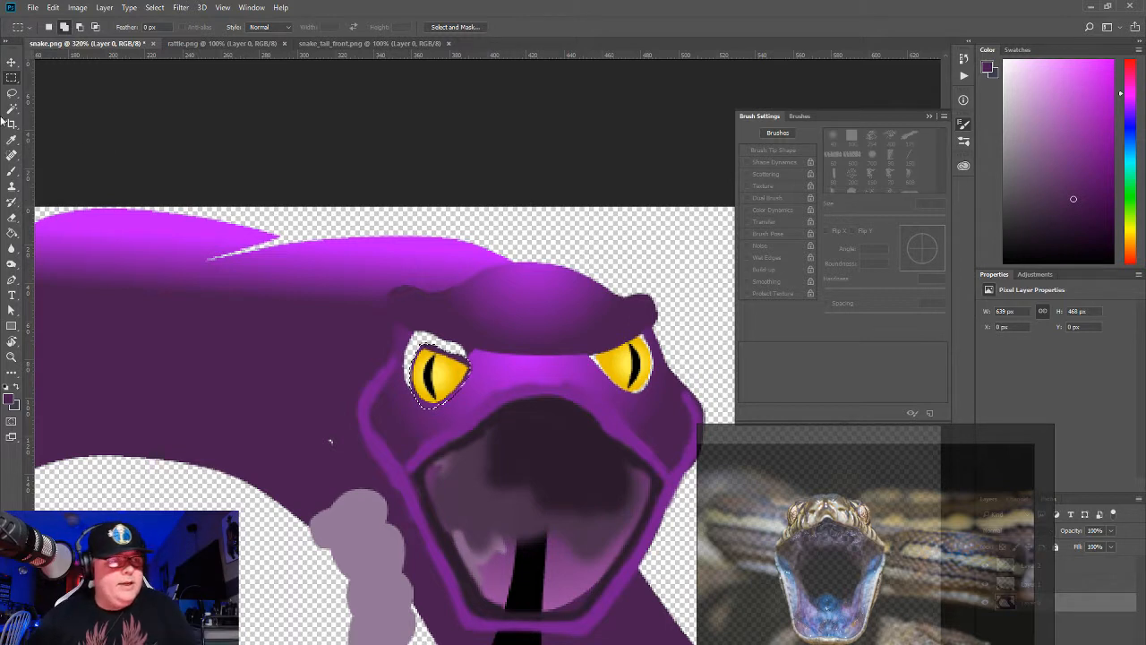
left_click(12, 61)
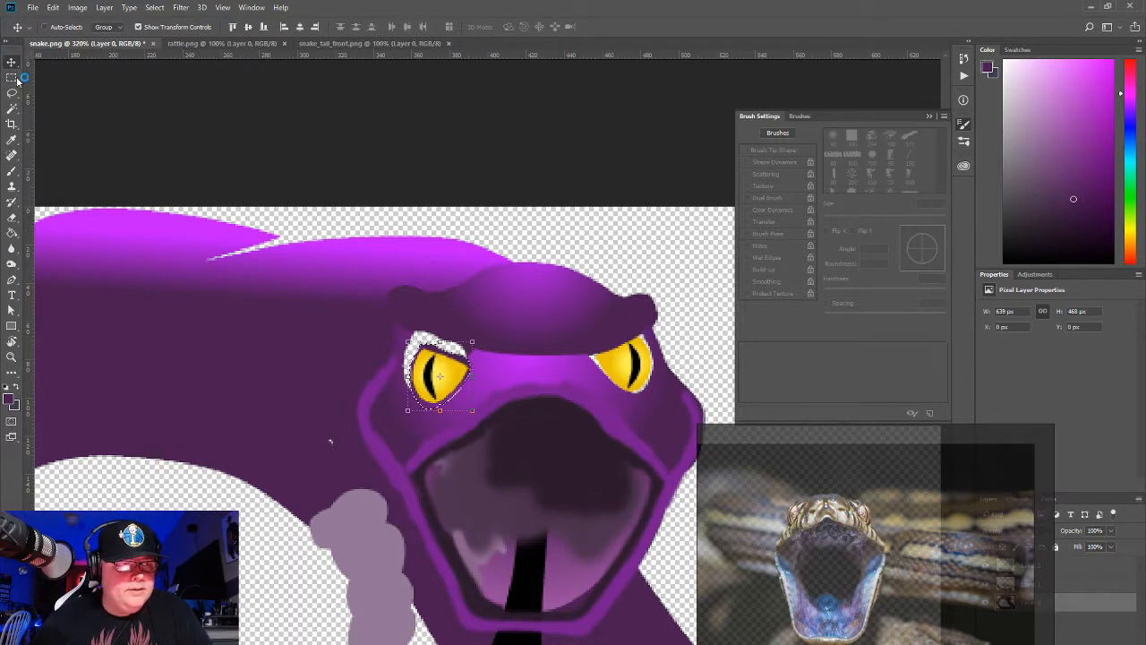
left_click(13, 78)
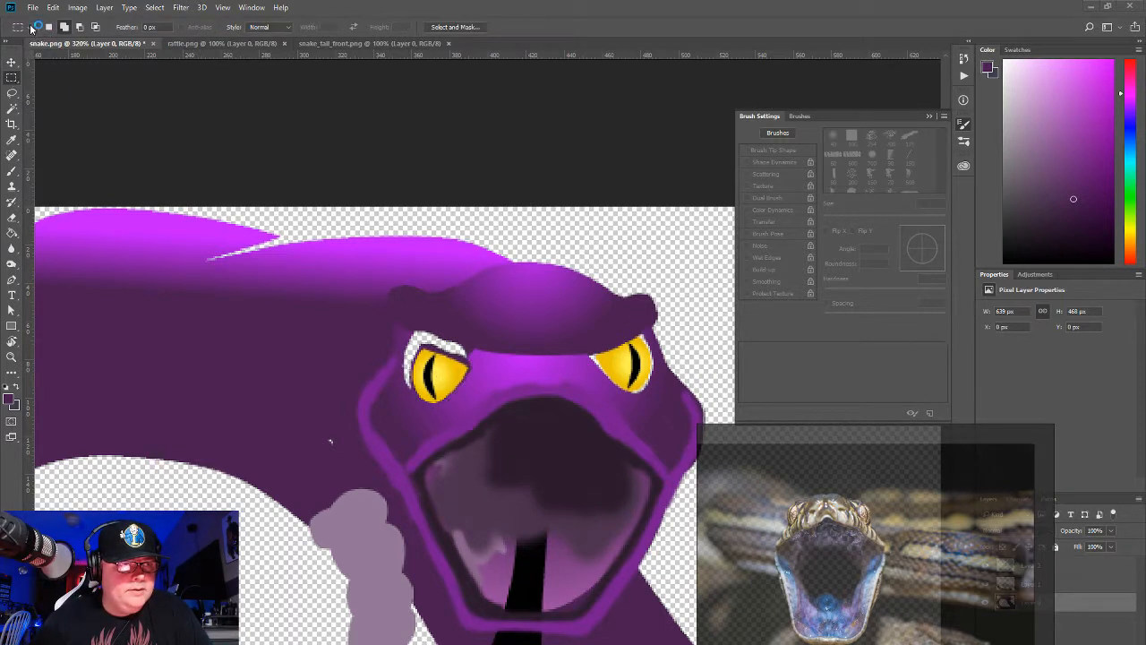
left_click(11, 172)
left_click(11, 78)
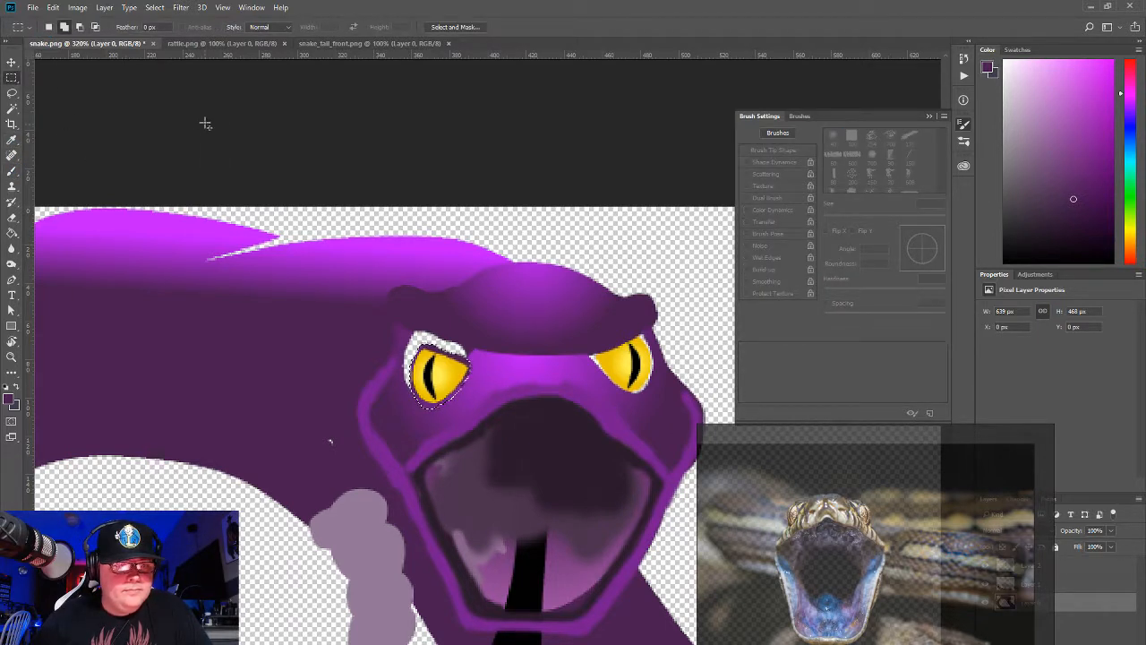
left_click(51, 8)
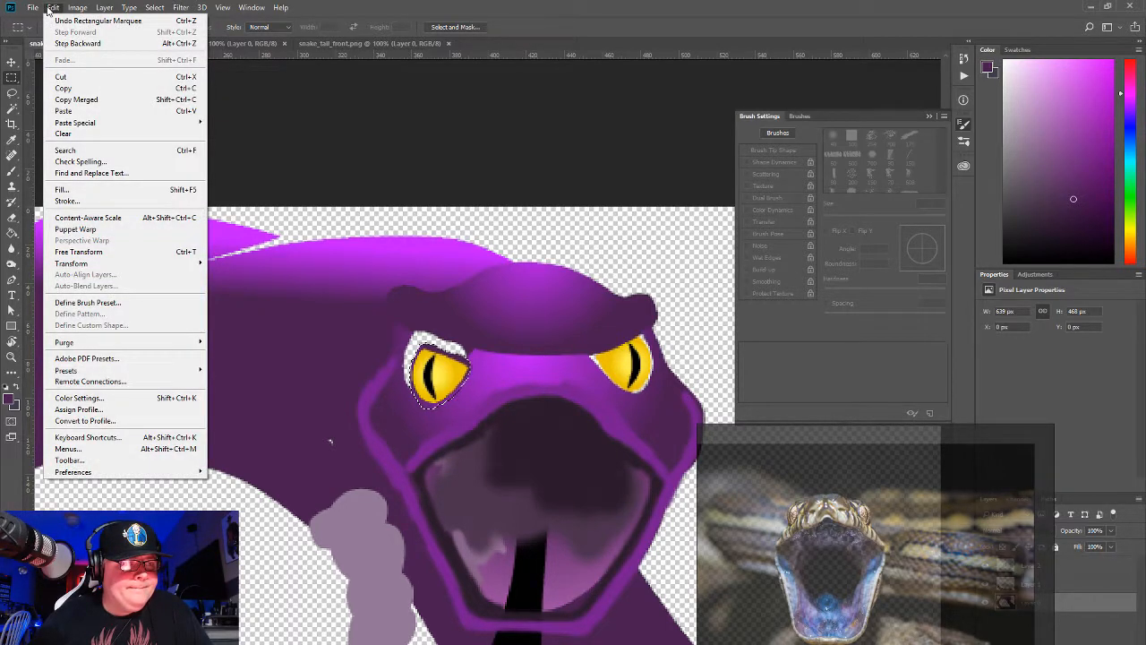
left_click(63, 134)
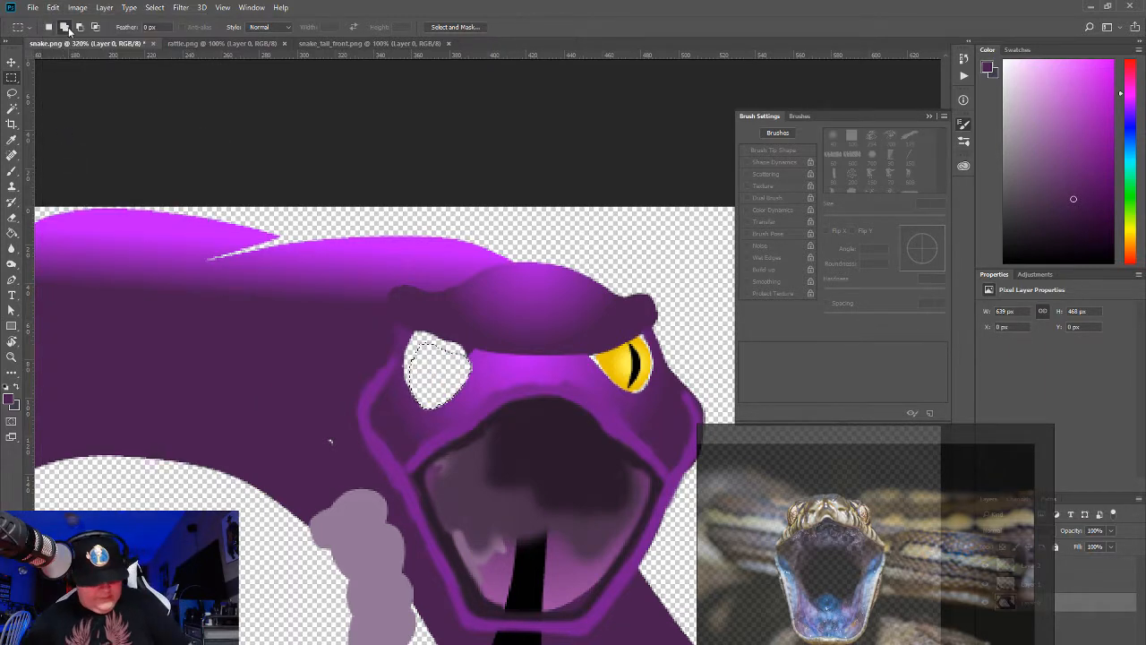
key("ctrl+z")
Step: Deselect the left eye
left_click(53, 7)
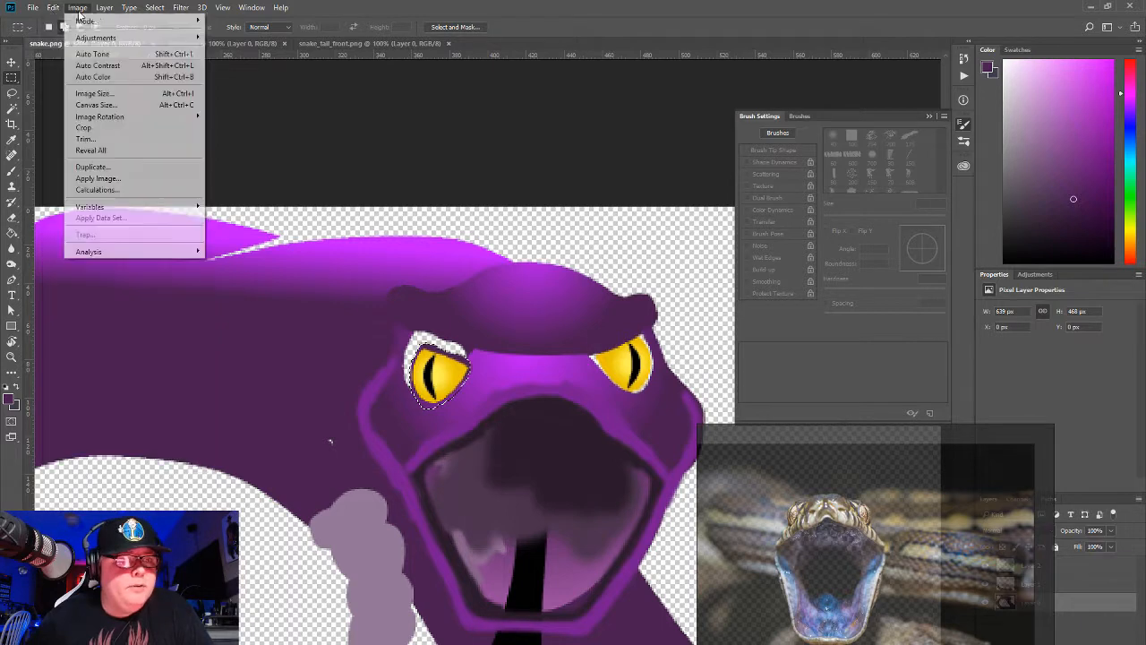
mouse_move(163, 7)
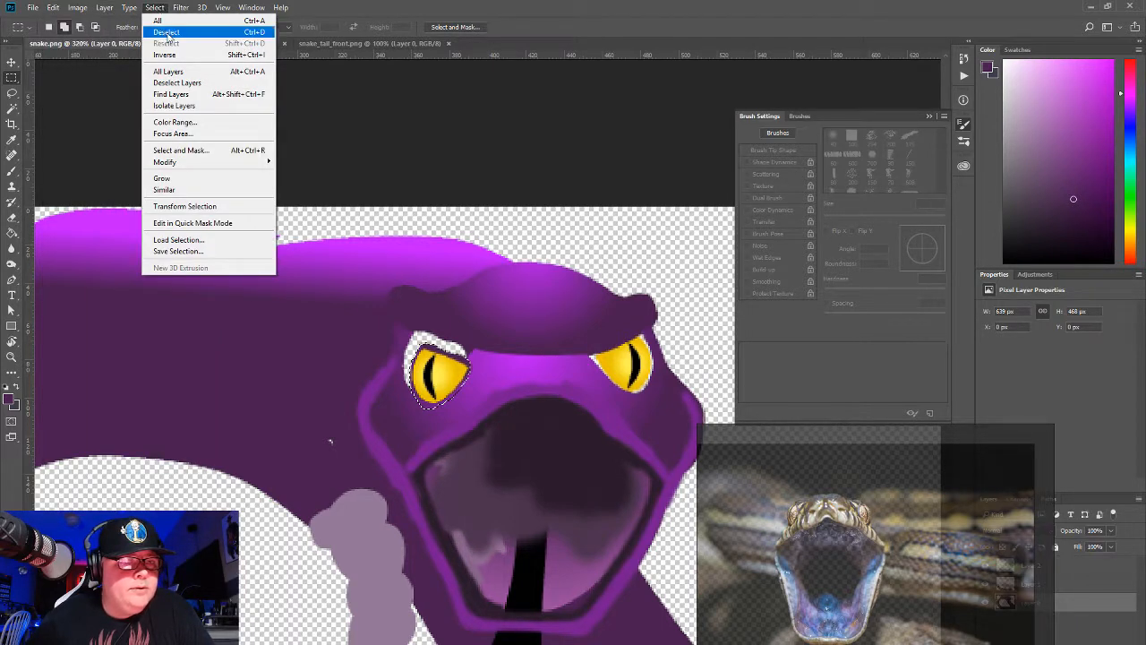
left_click(172, 33)
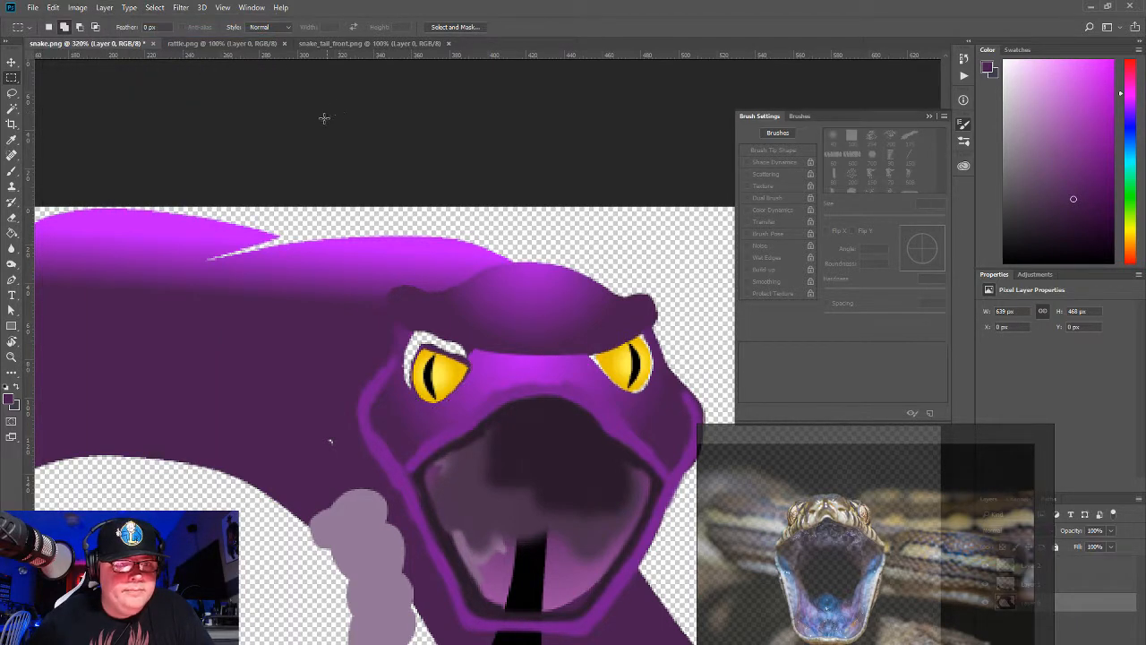
left_click(154, 7)
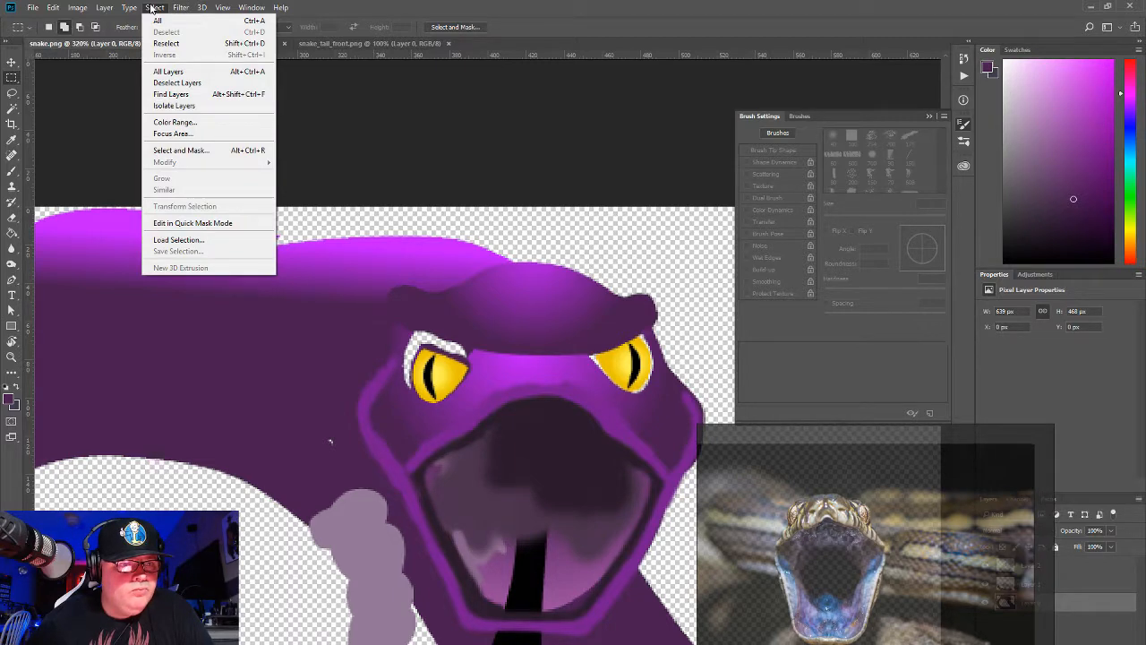
left_click(413, 5)
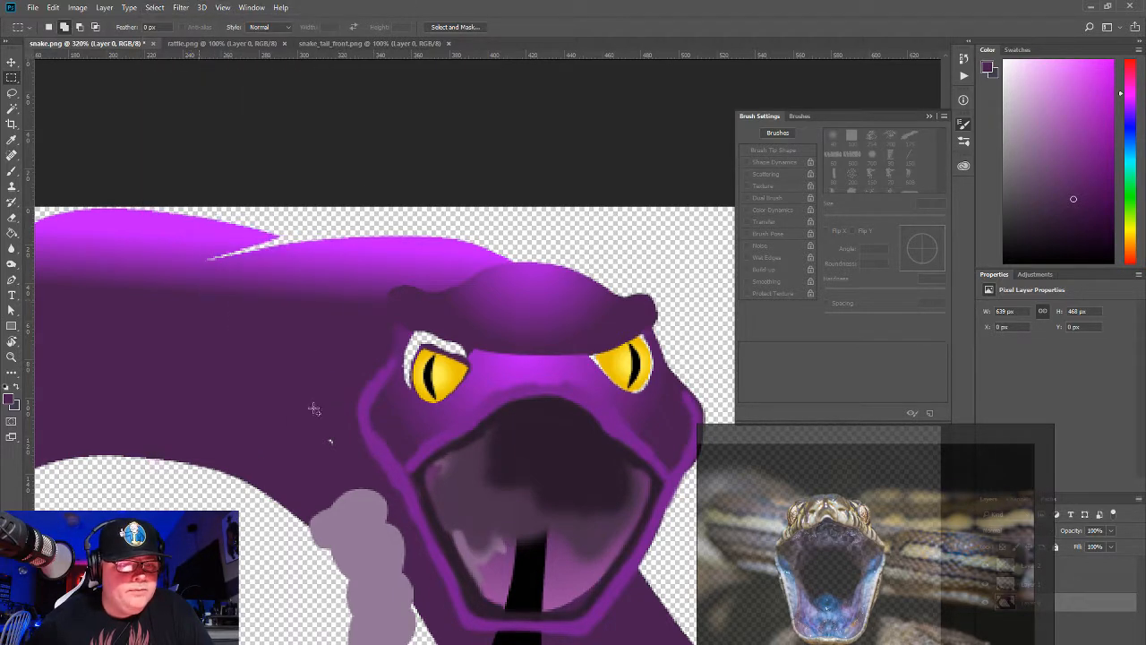
left_click_drag(319, 408, 193, 296)
right_click(108, 132)
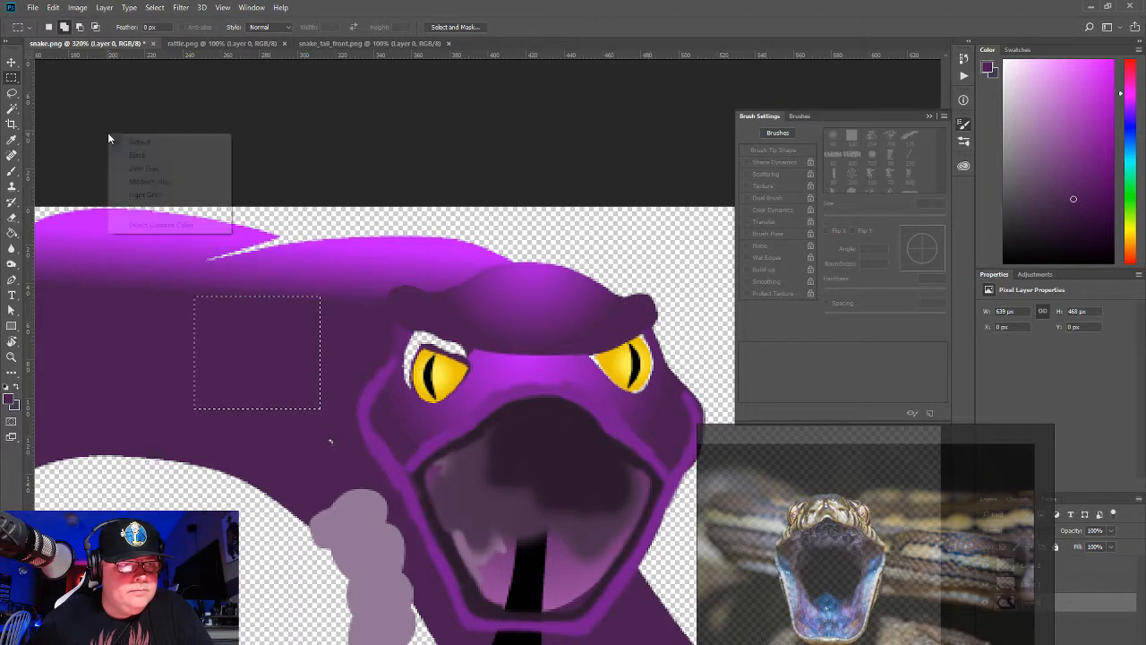
left_click(72, 120)
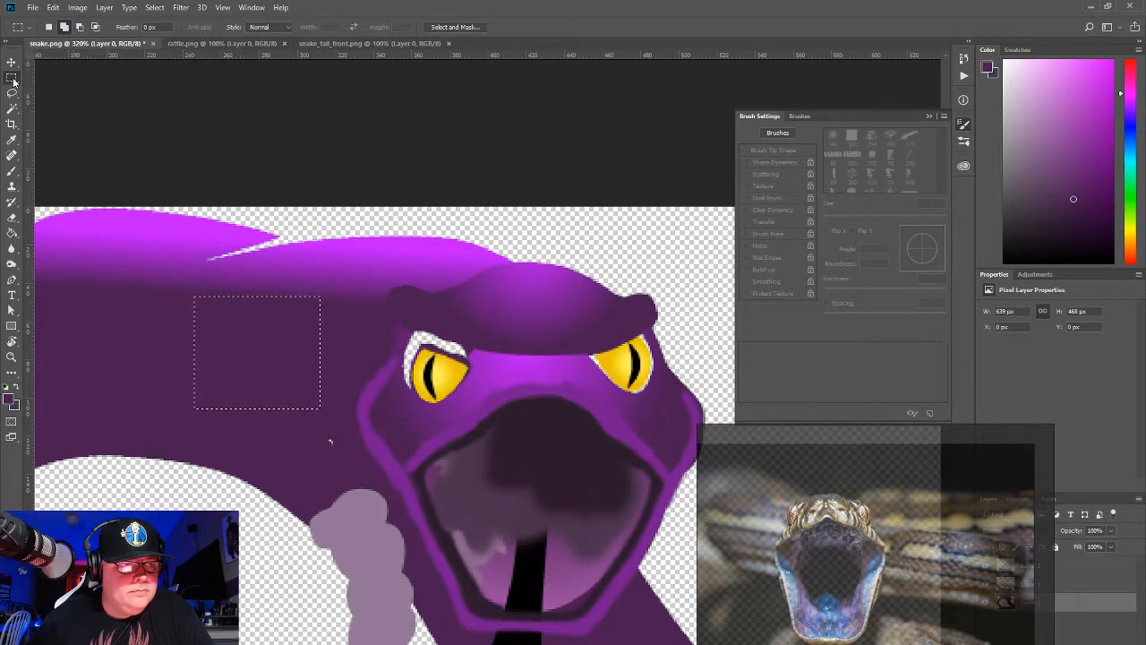
right_click(12, 79)
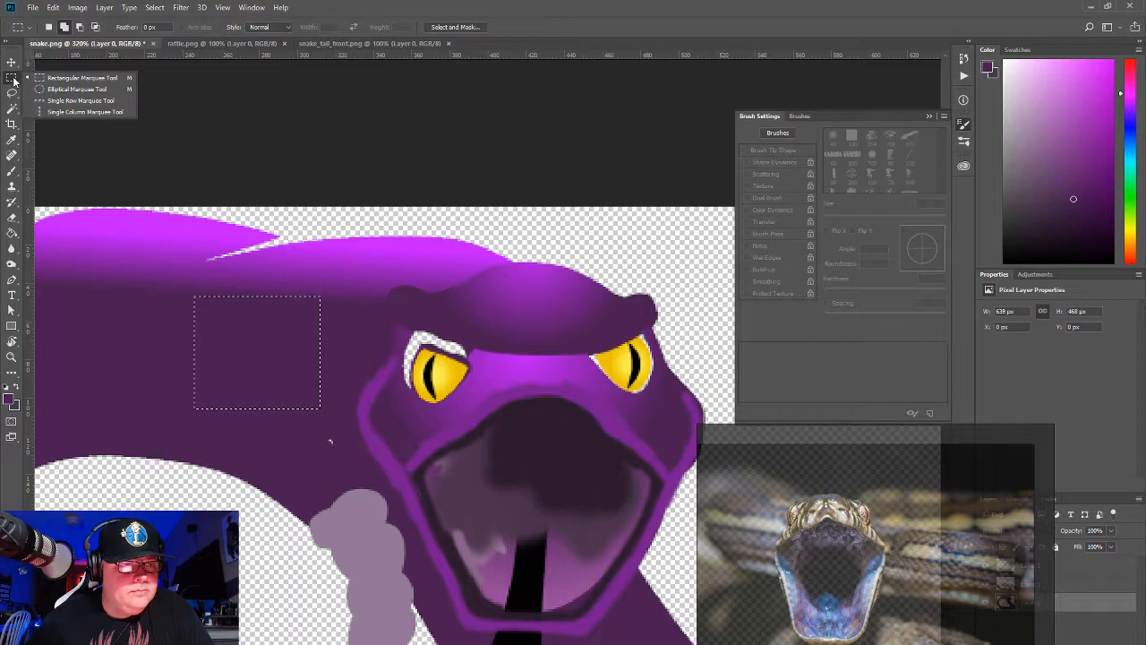
left_click(195, 170)
left_click(154, 7)
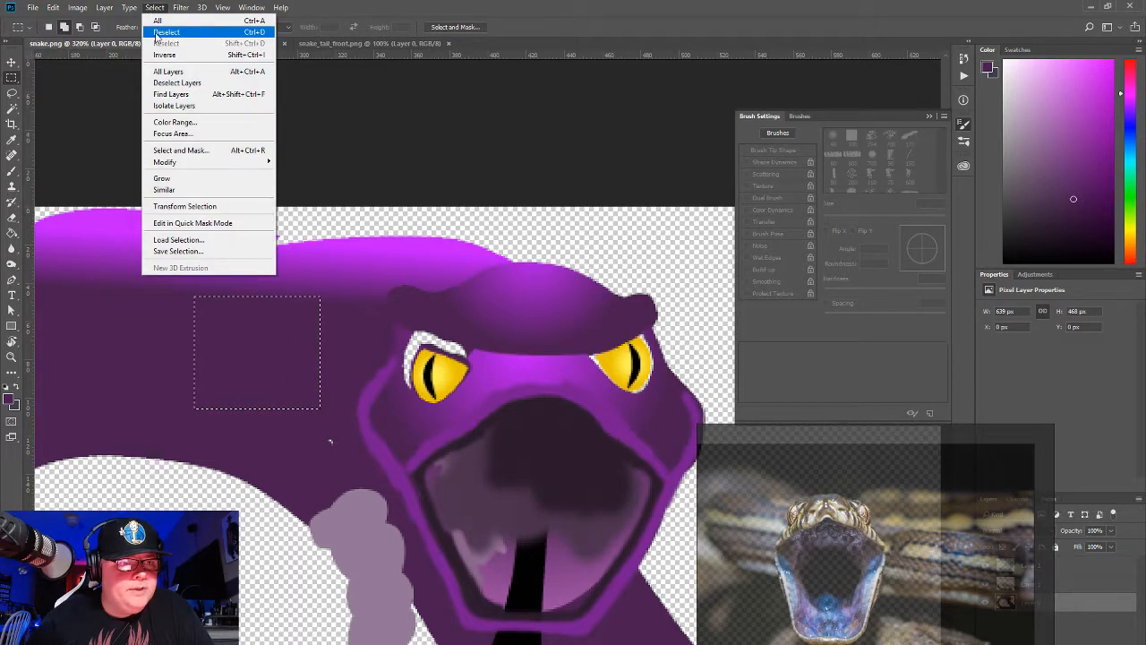
left_click(166, 32)
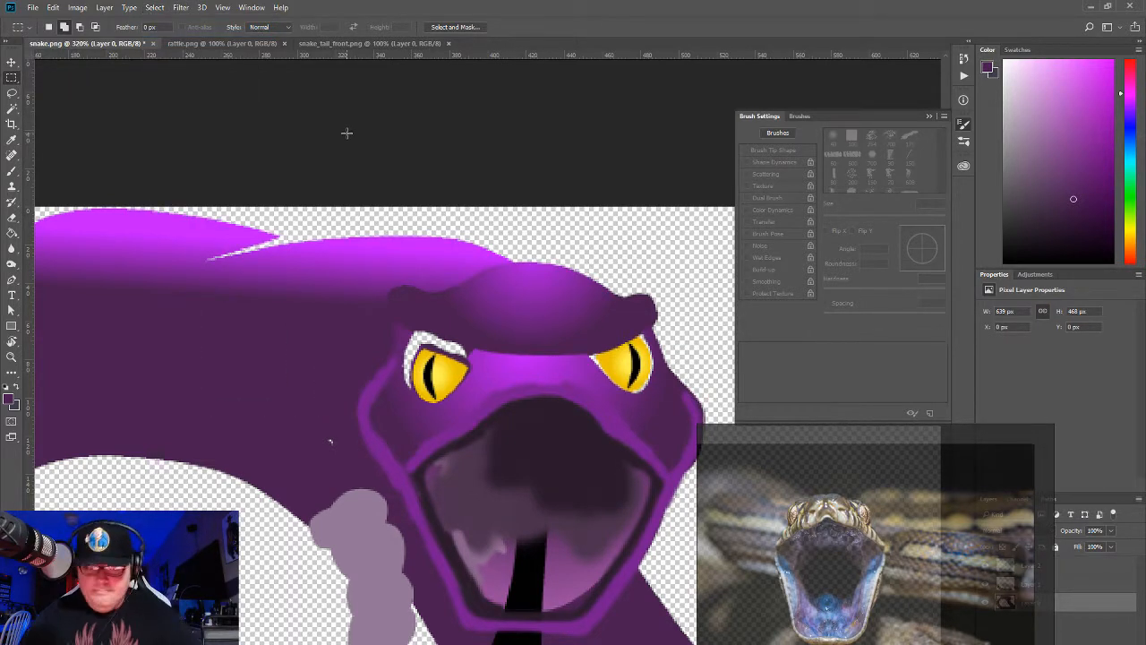
Step: Paint out the outer left cheek line in dark body purple and redraw it closer in with the lip purple and a 3 px brush
key("b")
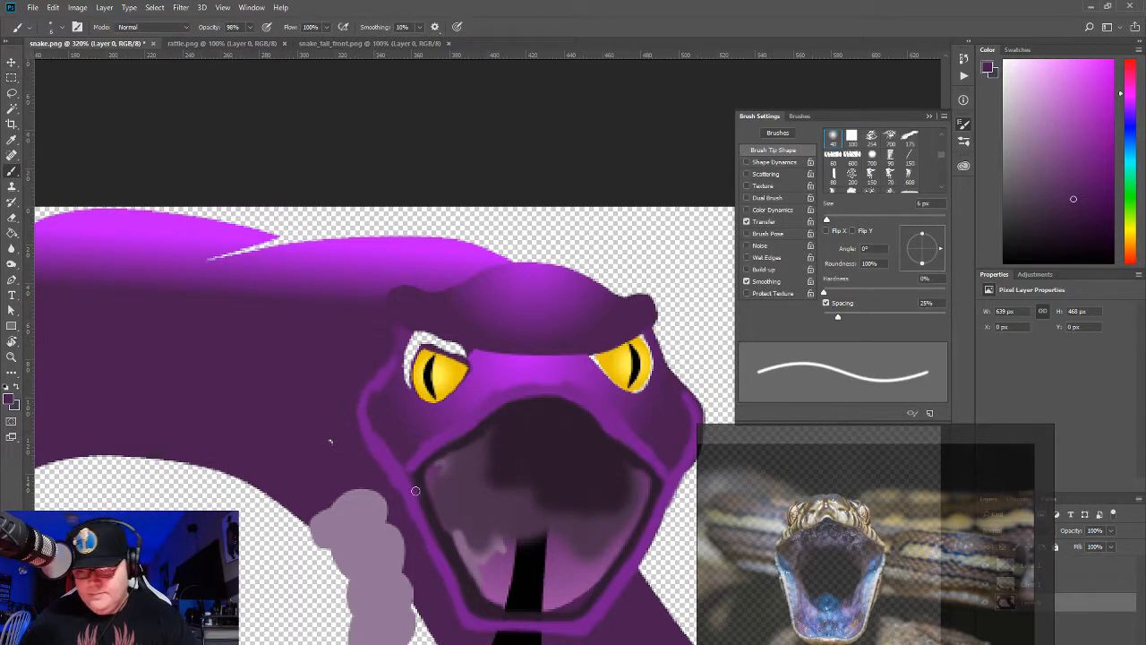
mouse_move(367, 388)
left_mouse_down()
mouse_move(361, 435)
mouse_move(390, 459)
mouse_move(369, 379)
mouse_move(396, 346)
left_mouse_up()
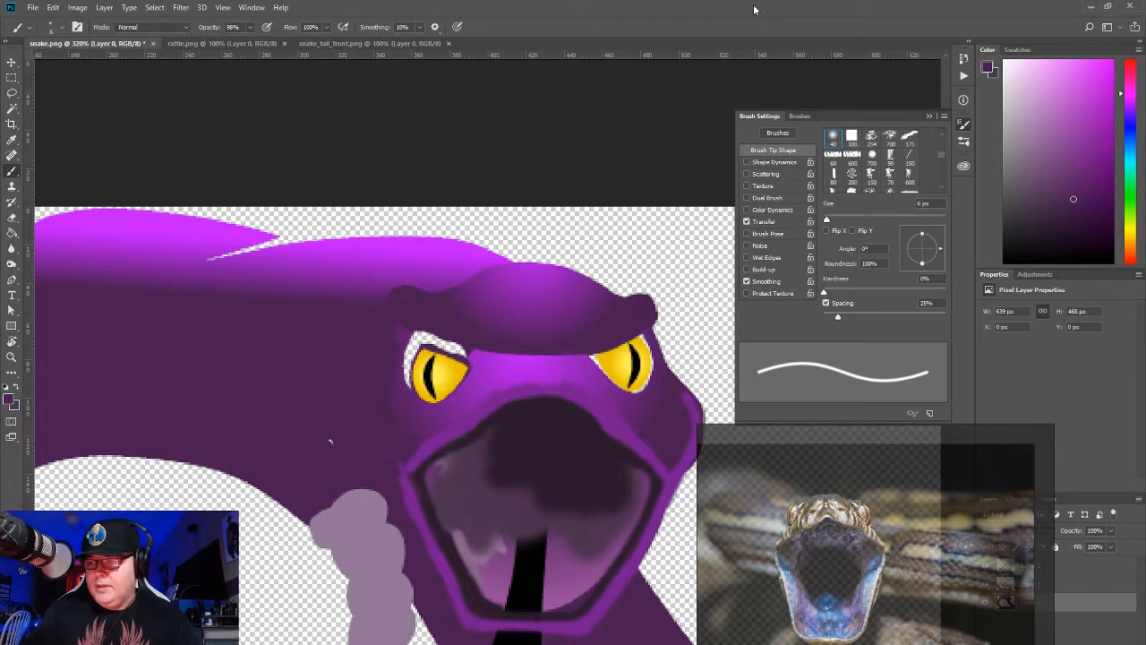
left_click(443, 432, "alt")
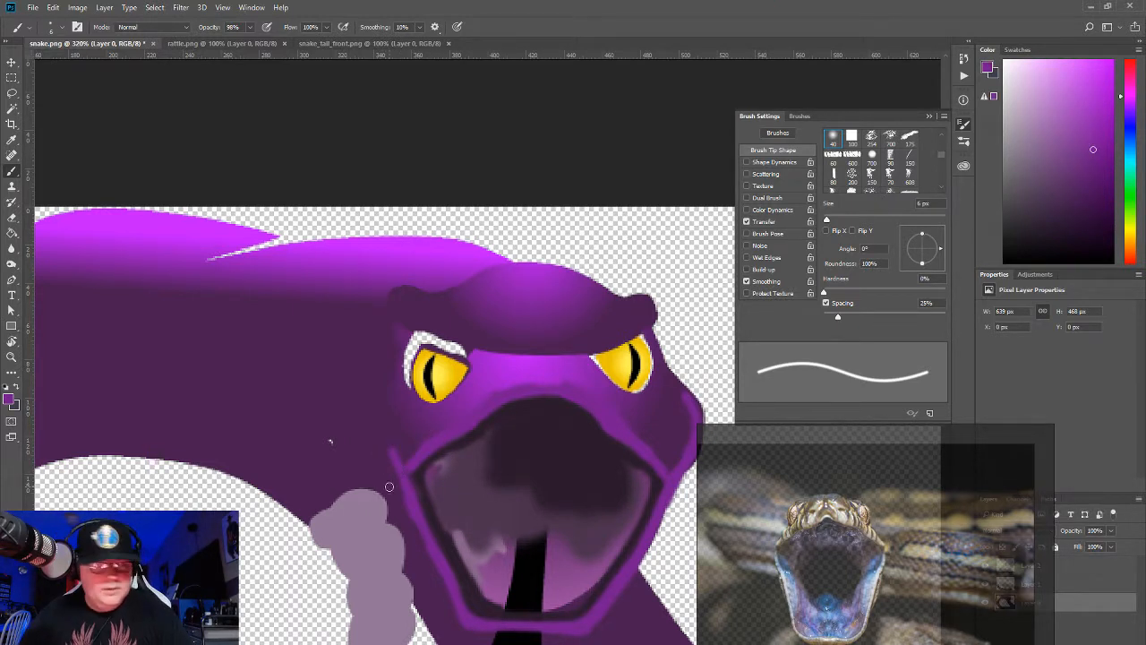
key("bracketleft")
key("bracketleft")
key("bracketleft")
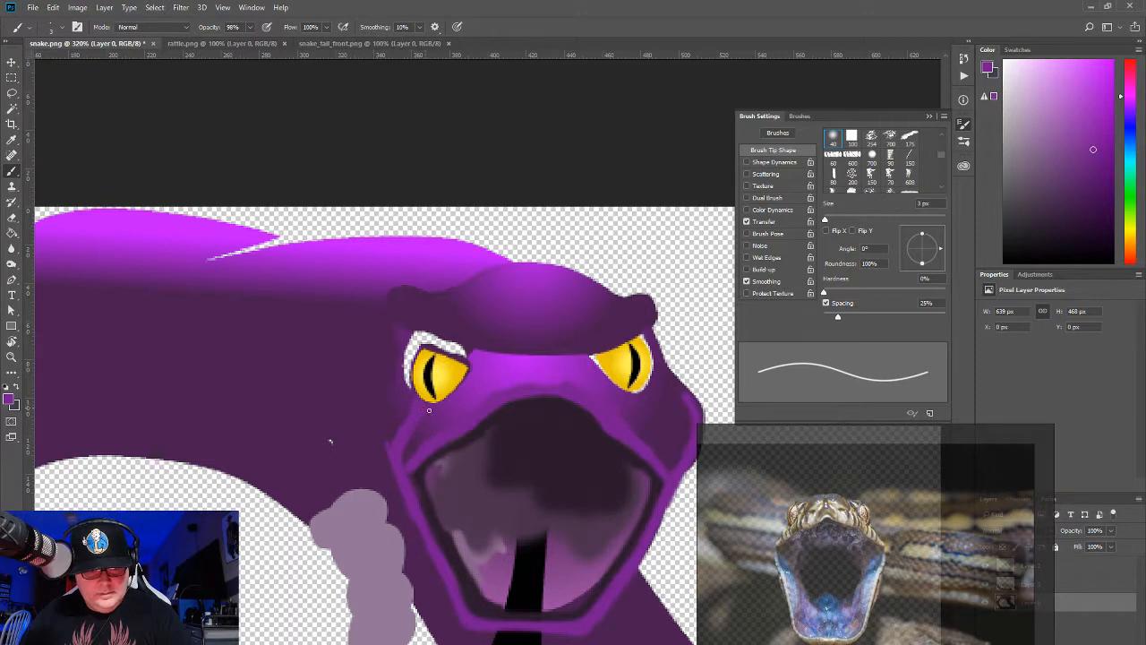
Step: Trim the left eye's inner corner with lip purple and fill the transparent gap above the eye up to the brow
mouse_move(440, 404)
left_mouse_down()
mouse_move(464, 380)
mouse_move(437, 346)
mouse_move(463, 372)
mouse_move(441, 352)
mouse_move(462, 396)
left_mouse_up()
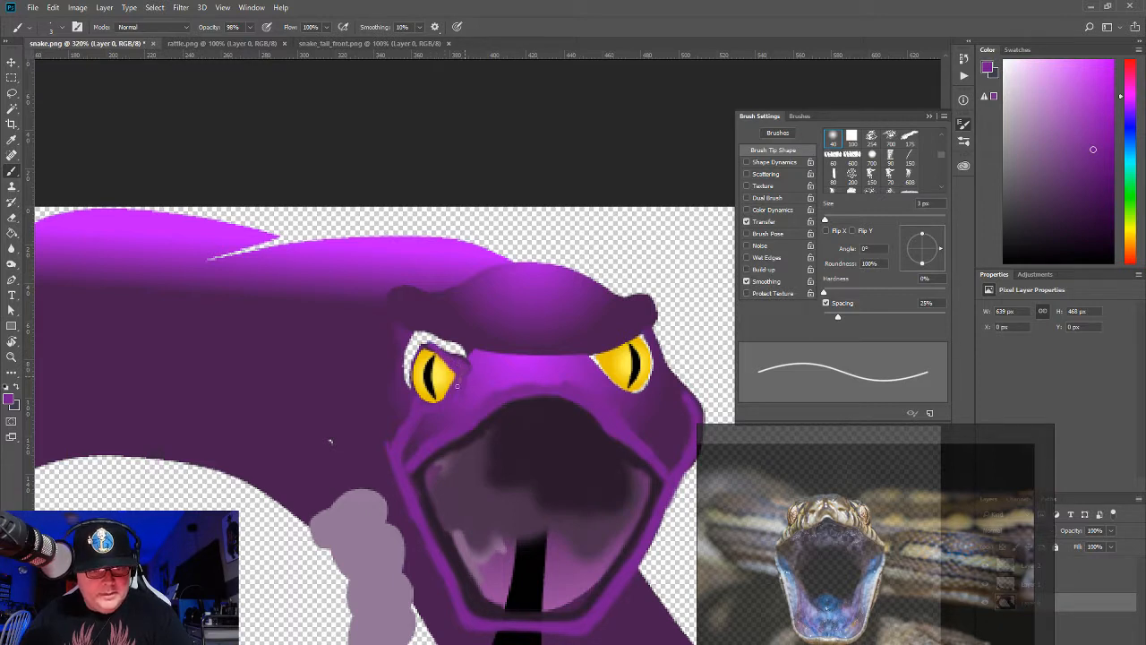
left_click_drag(441, 346, 459, 360)
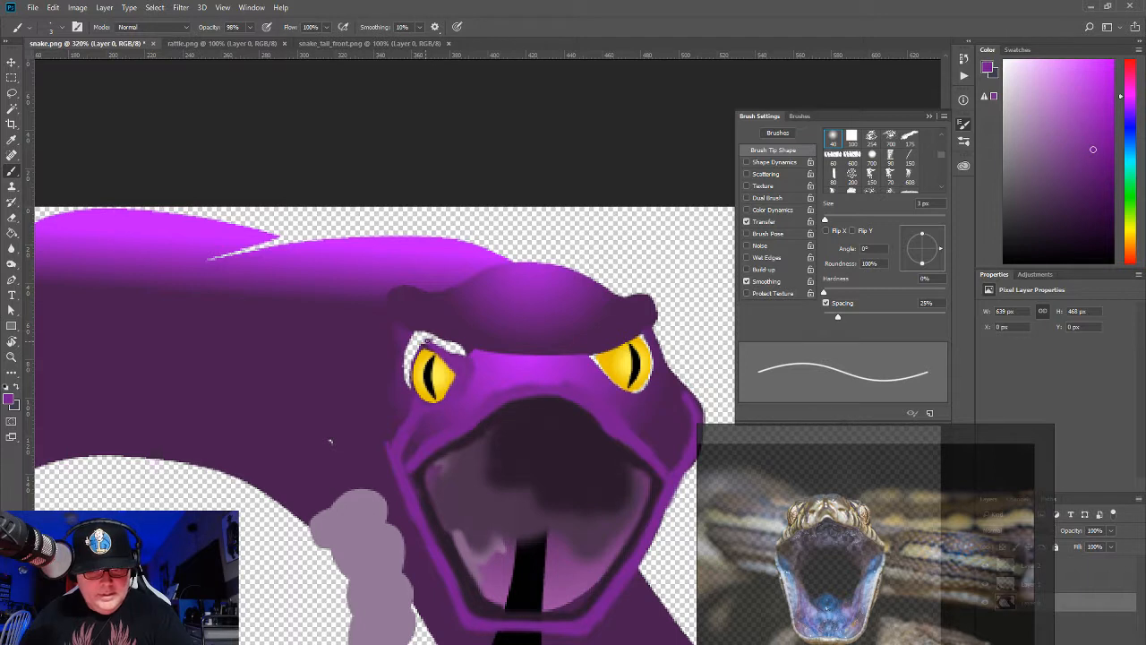
mouse_move(428, 341)
left_mouse_down()
mouse_move(454, 331)
mouse_move(434, 317)
mouse_move(437, 337)
mouse_move(464, 336)
mouse_move(452, 347)
mouse_move(463, 370)
mouse_move(467, 341)
mouse_move(430, 326)
mouse_move(461, 365)
left_mouse_up()
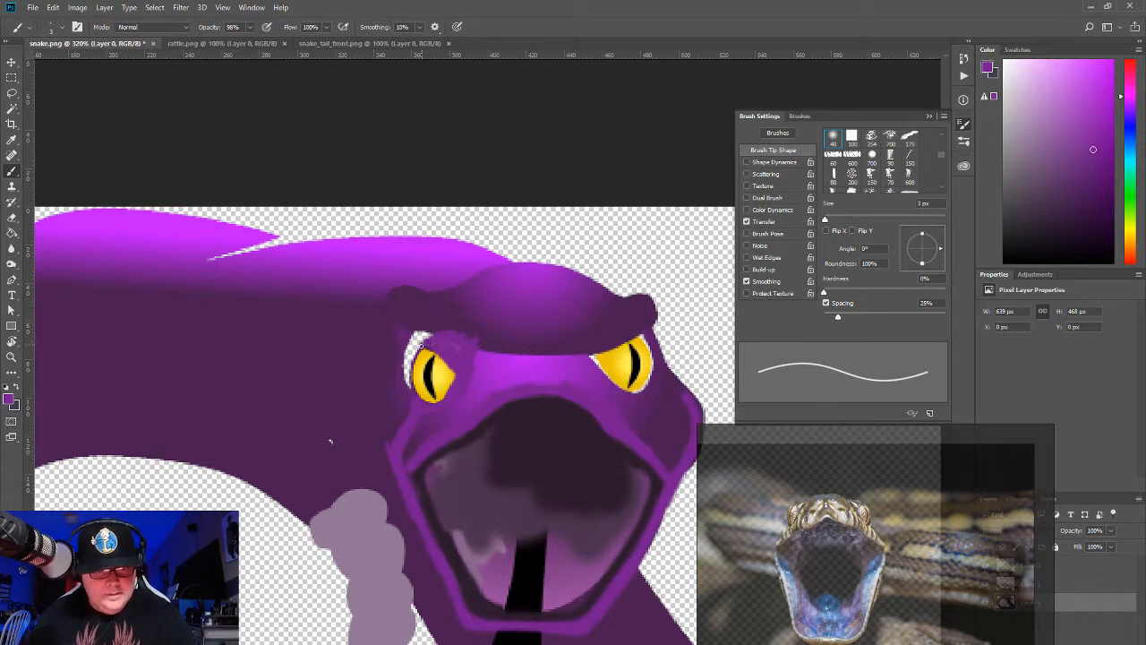
mouse_move(420, 345)
left_mouse_down()
mouse_move(473, 341)
mouse_move(428, 336)
left_mouse_up()
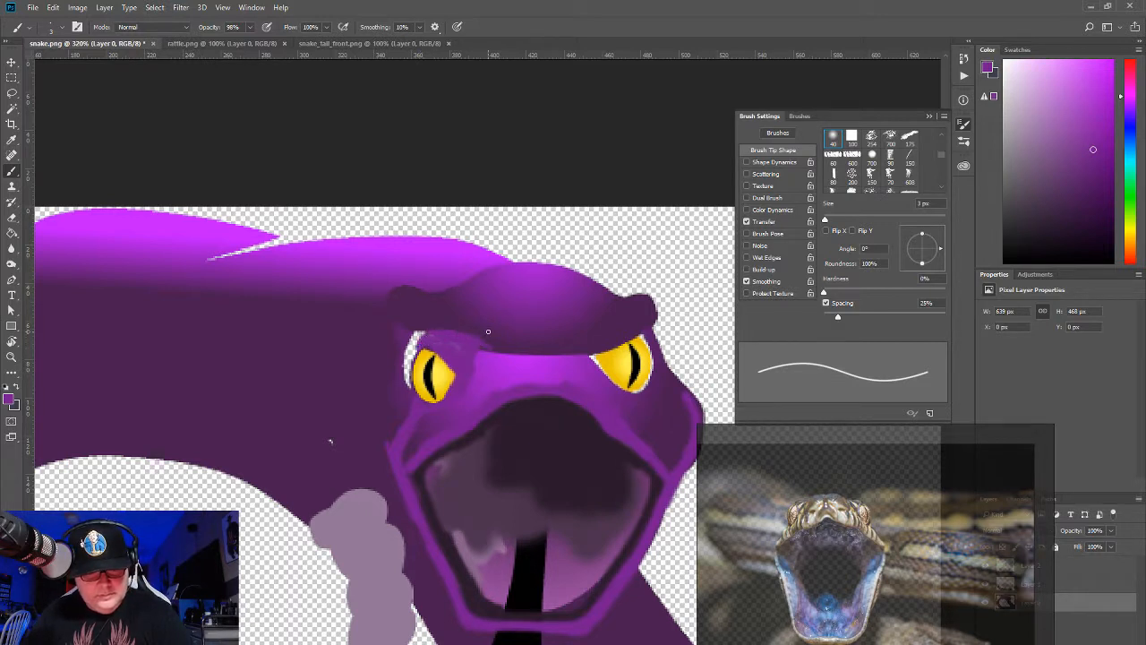
Step: Sample the dark mouth colour and reshape the upper mouth edge into a central peak with sharper slopes towards the corners
left_click(538, 396, "alt")
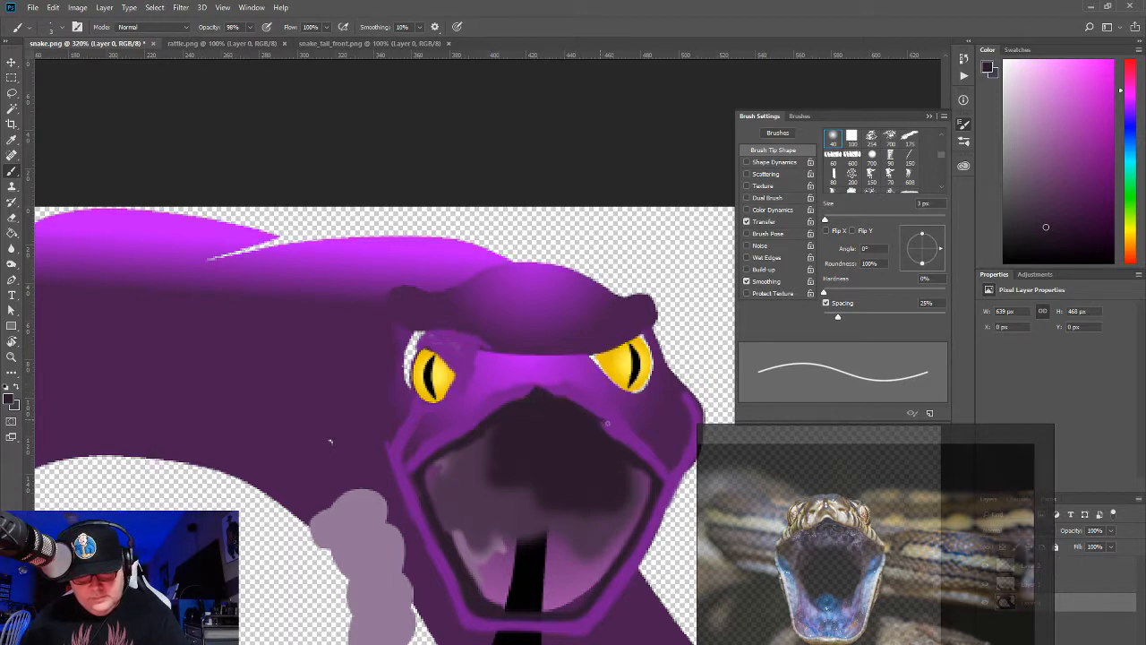
left_click_drag(601, 423, 614, 437)
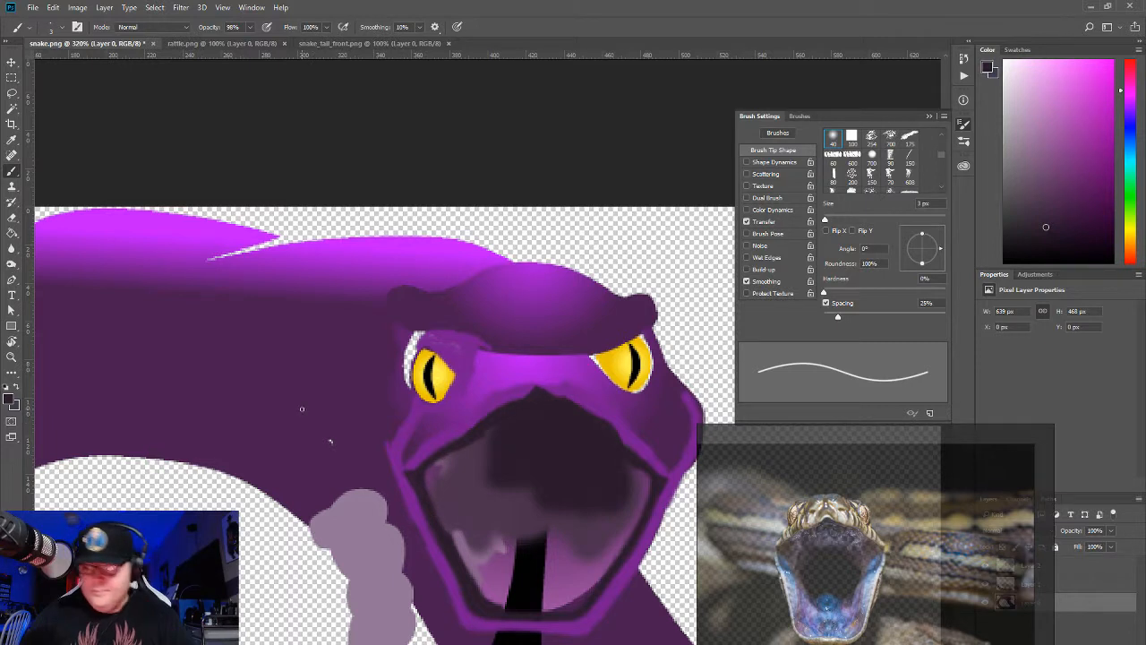
Step: Sample the dark purple beside the left eye, fill the remaining gap around its outer edge with a 6 px brush, and clean up the mouth corner
left_click(389, 375, "alt")
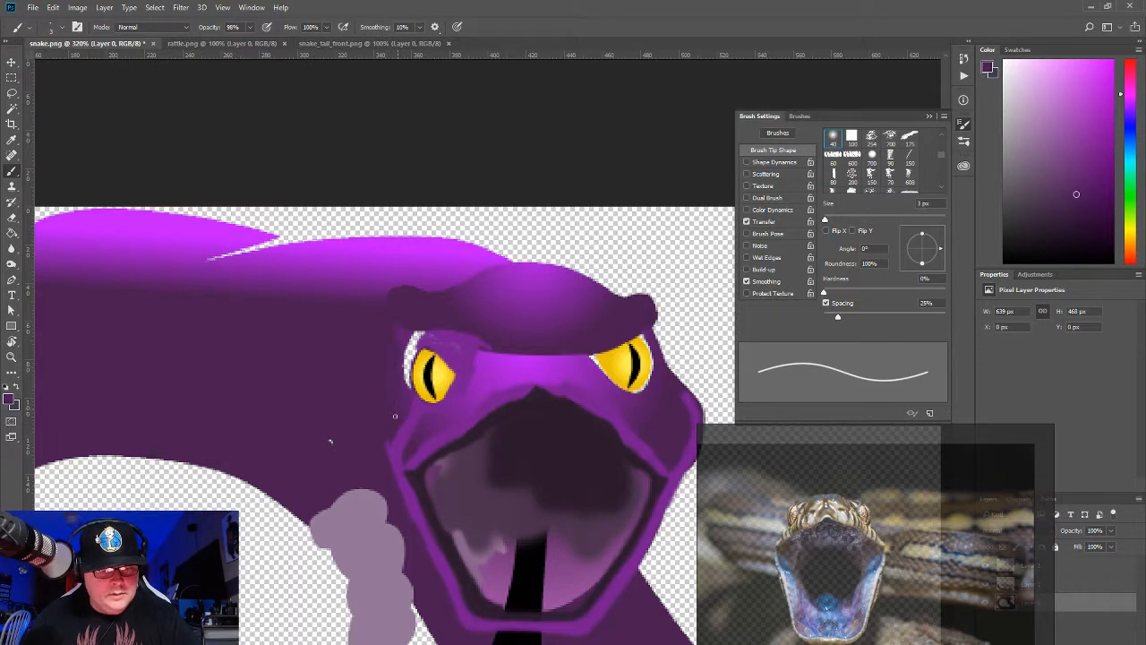
left_click_drag(403, 396, 417, 333)
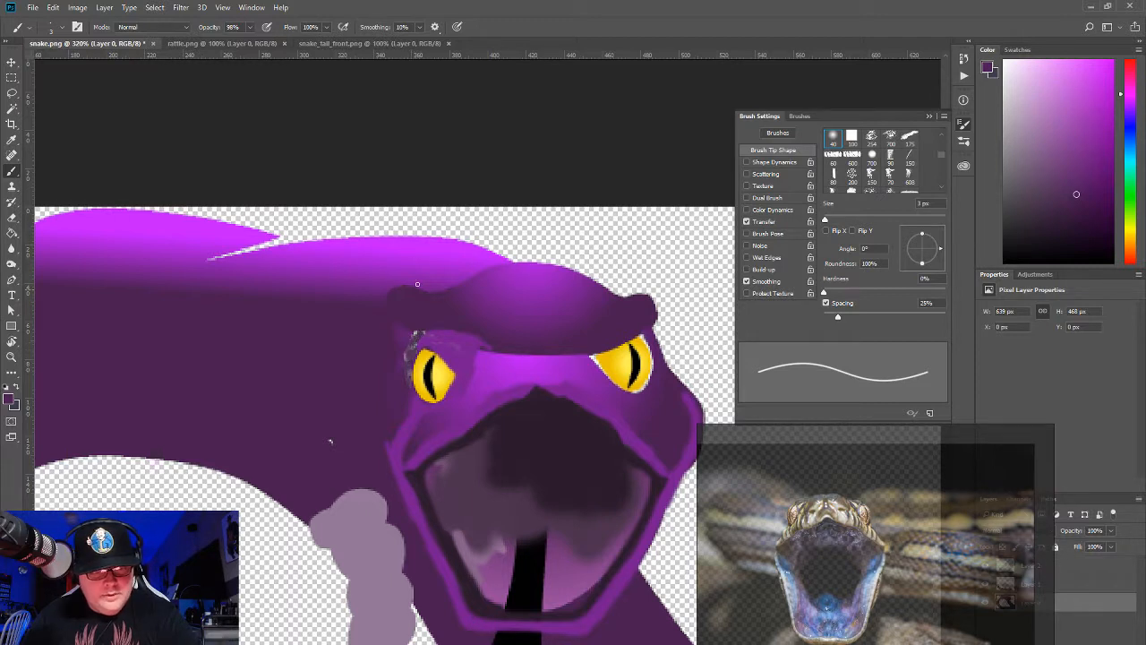
key("bracketright")
key("bracketright")
key("bracketright")
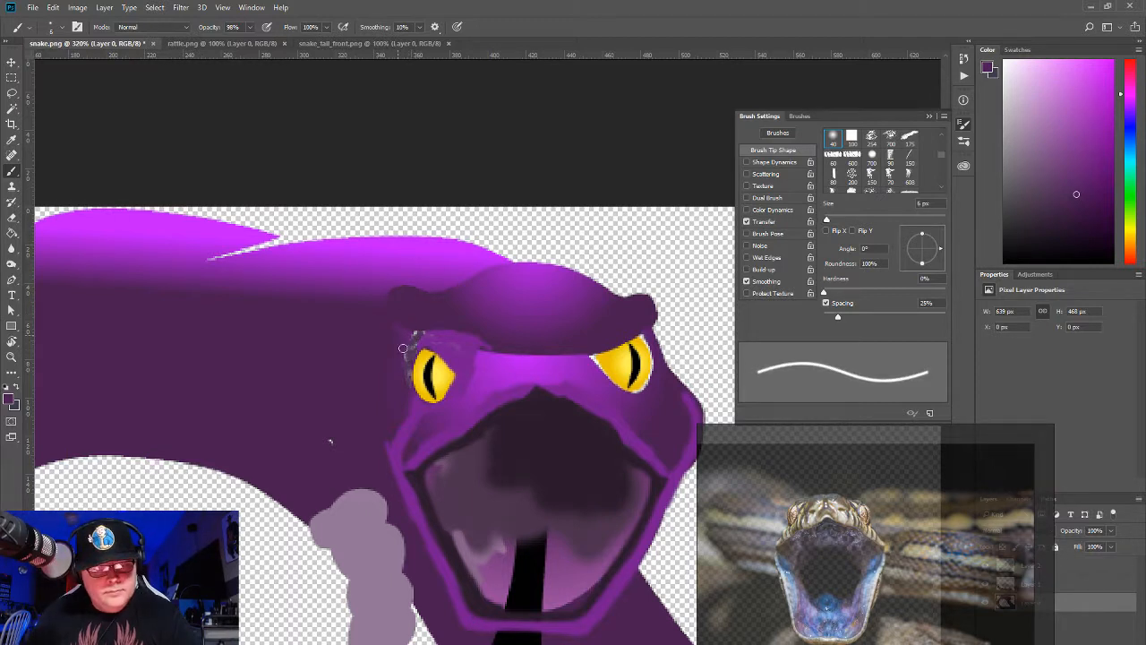
mouse_move(416, 333)
left_mouse_down()
mouse_move(424, 325)
mouse_move(407, 379)
mouse_move(409, 350)
left_mouse_up()
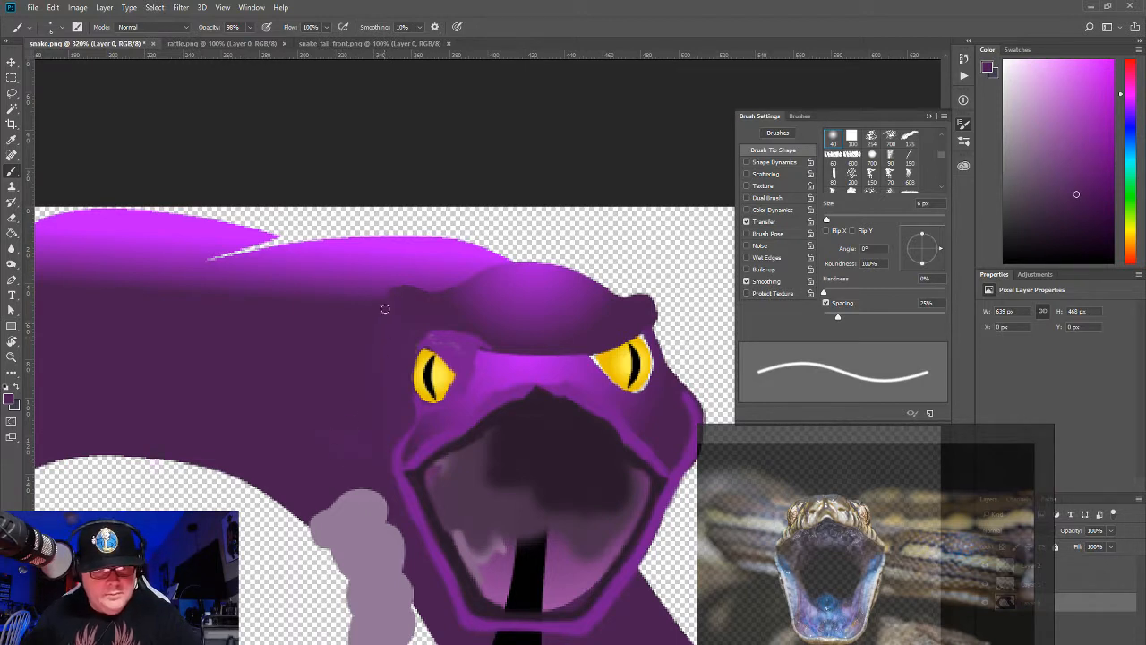
Step: Paint the neck's brighter purple over the left brow tip and fill the left cheek beside the mouth with the sampled snout purple
left_click(403, 266, "alt")
mouse_move(384, 289)
left_mouse_down()
mouse_move(440, 288)
mouse_move(443, 308)
mouse_move(426, 329)
mouse_move(476, 279)
left_mouse_up()
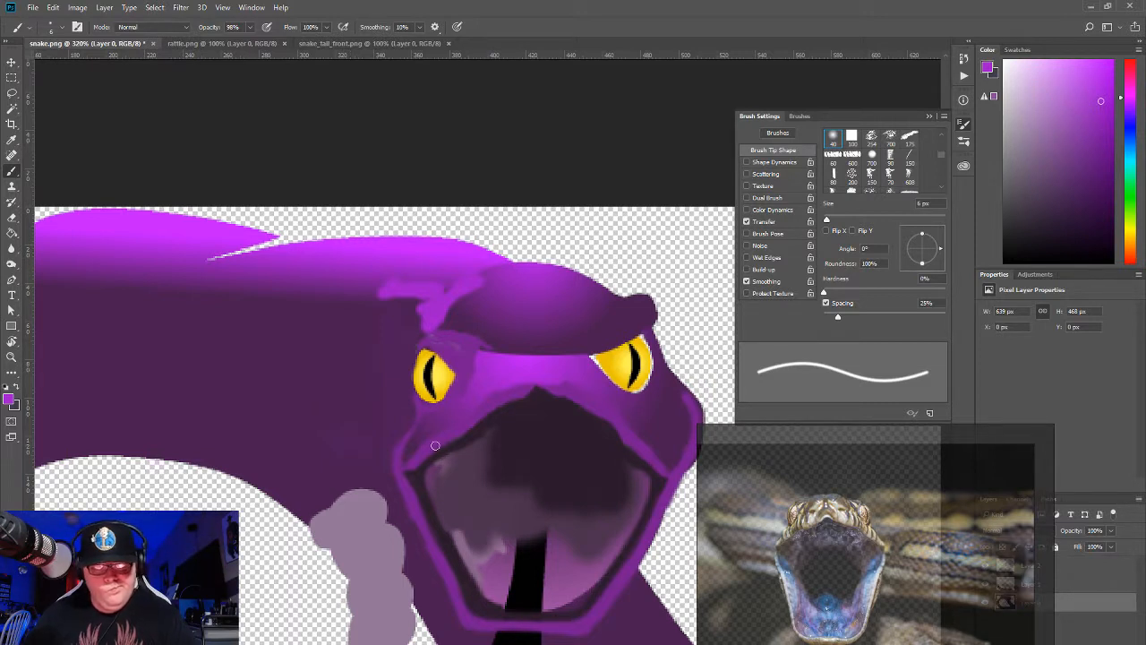
left_click(484, 379, "alt")
mouse_move(417, 445)
left_mouse_down()
mouse_move(428, 419)
mouse_move(428, 433)
left_mouse_up()
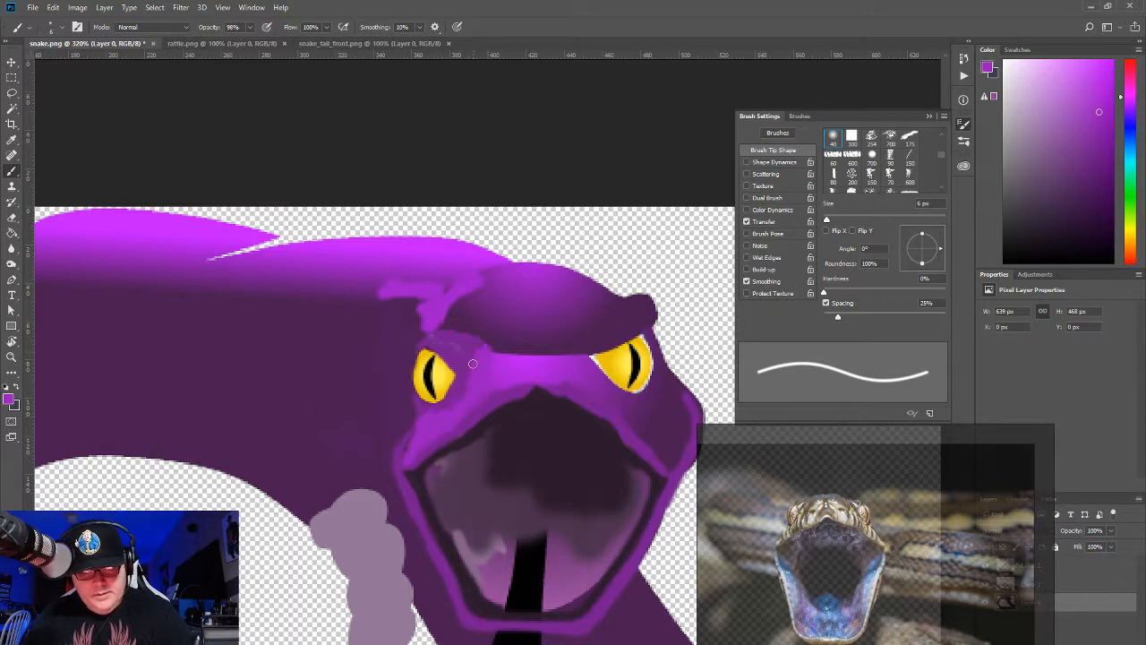
Step: Extend the snout purple up over the lower forehead, and paint a brow ridge above the right eye with the left brow's purple
mouse_move(484, 345)
left_mouse_down()
mouse_move(452, 408)
mouse_move(495, 329)
mouse_move(540, 327)
mouse_move(594, 364)
mouse_move(547, 346)
mouse_move(488, 371)
mouse_move(540, 342)
left_mouse_up()
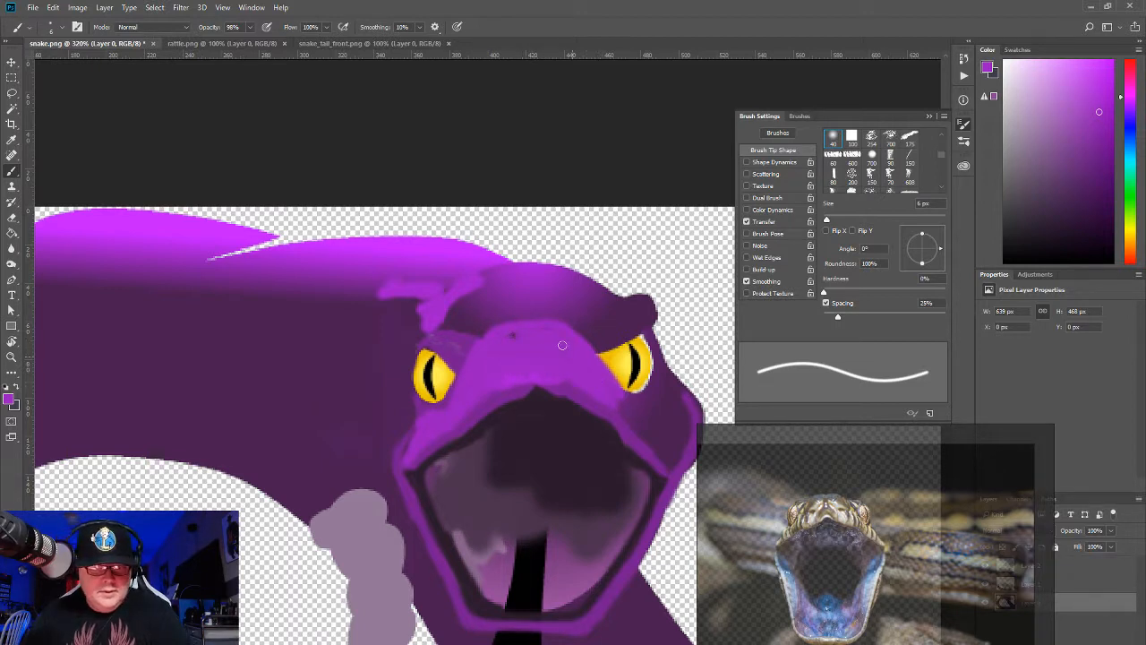
left_click(465, 342, "alt")
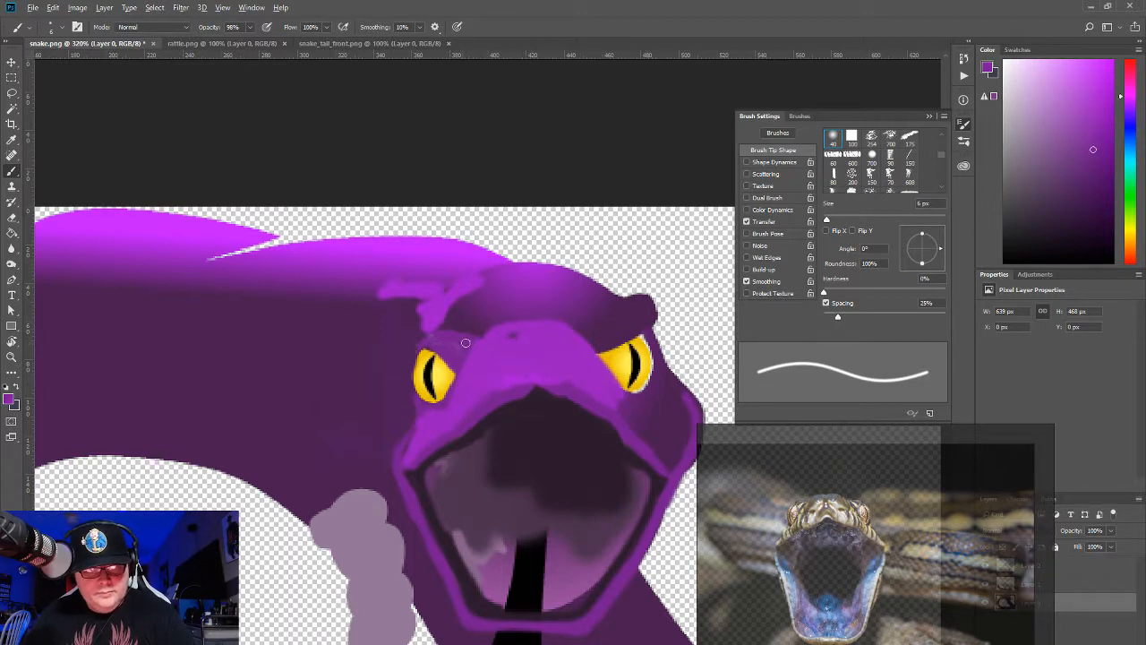
mouse_move(604, 334)
left_mouse_down()
mouse_move(603, 363)
mouse_move(610, 340)
mouse_move(597, 350)
mouse_move(623, 331)
mouse_move(620, 346)
mouse_move(641, 336)
mouse_move(604, 371)
mouse_move(624, 318)
mouse_move(619, 400)
mouse_move(614, 386)
mouse_move(643, 407)
mouse_move(655, 367)
left_mouse_up()
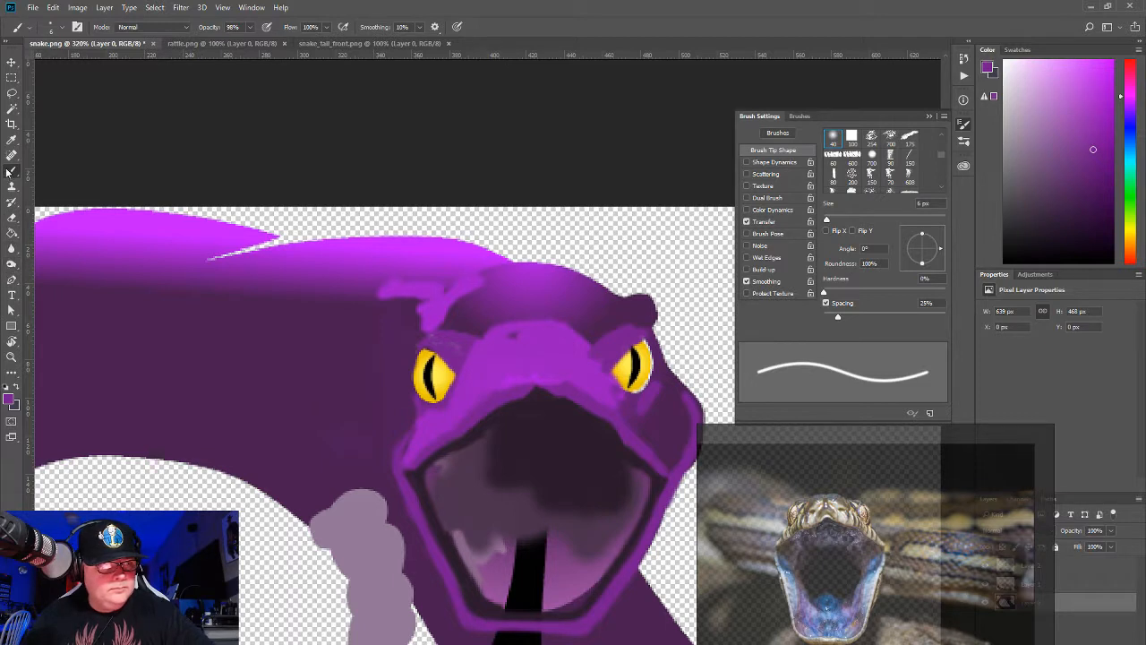
Step: Erase the outer edge of the right cheek with a 10 px eraser, bringing the head outline closer to the right eye and mouth corner
left_click(13, 219)
left_click(13, 222)
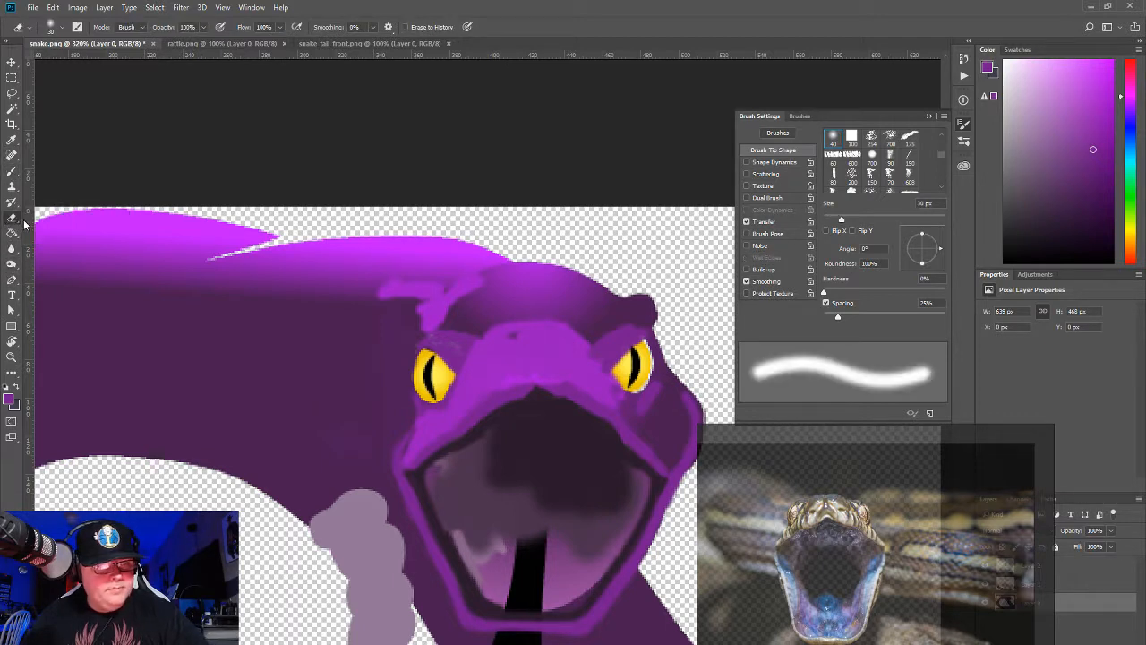
key("bracketleft")
key("bracketleft")
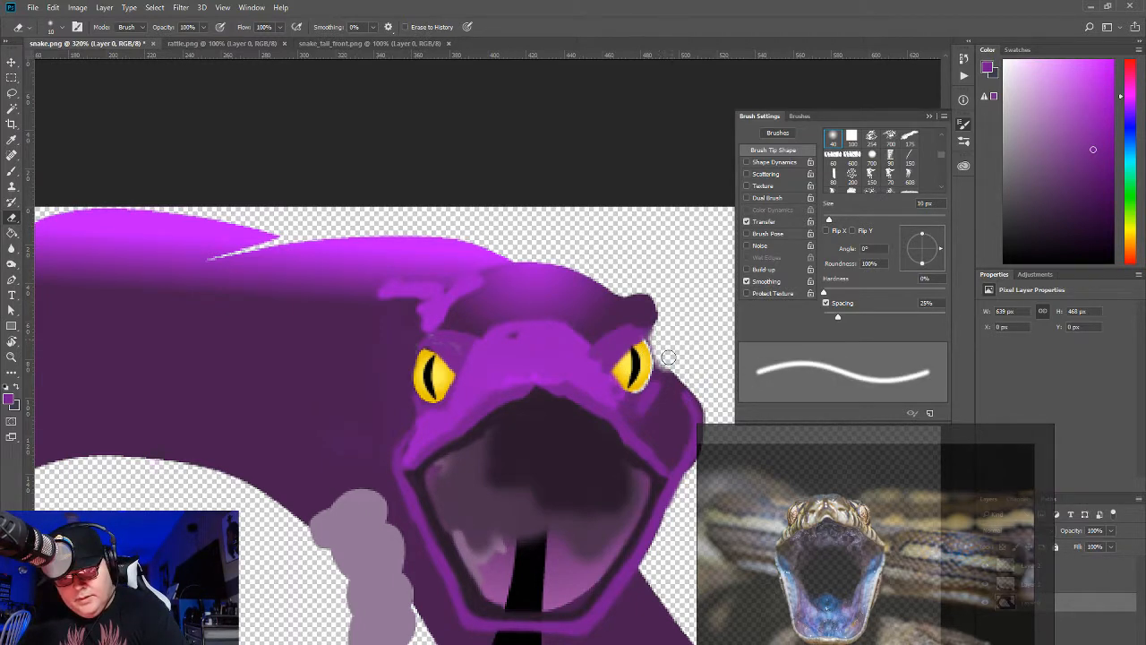
mouse_move(667, 351)
left_mouse_down()
mouse_move(671, 377)
mouse_move(679, 362)
left_mouse_up()
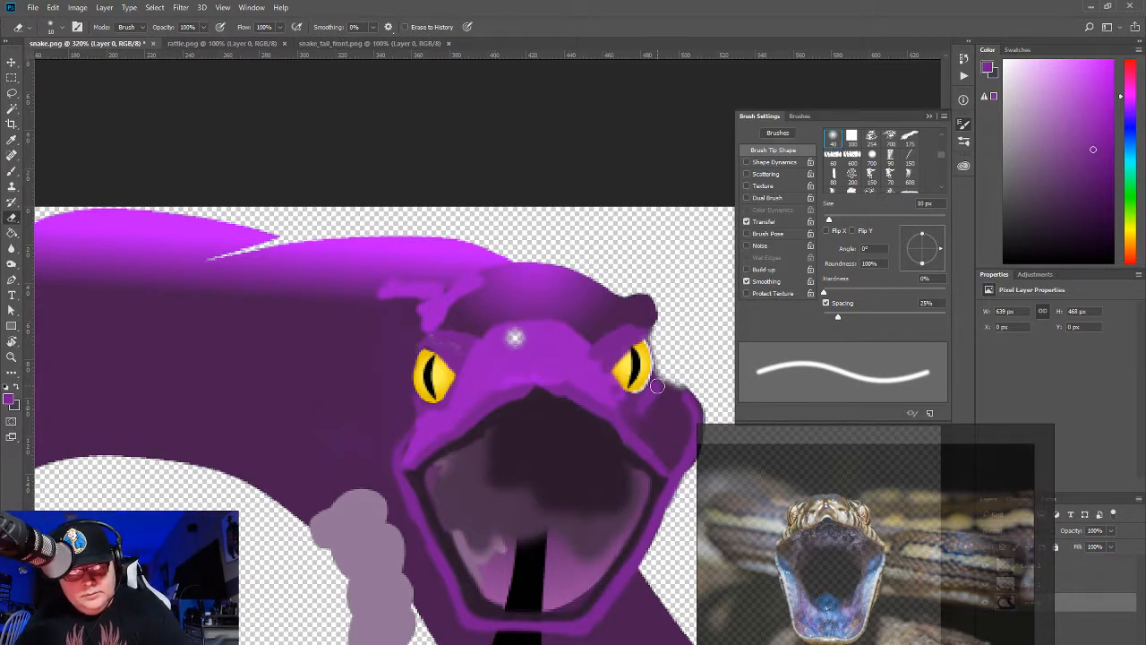
mouse_move(661, 380)
left_mouse_down()
mouse_move(695, 398)
mouse_move(686, 465)
left_mouse_up()
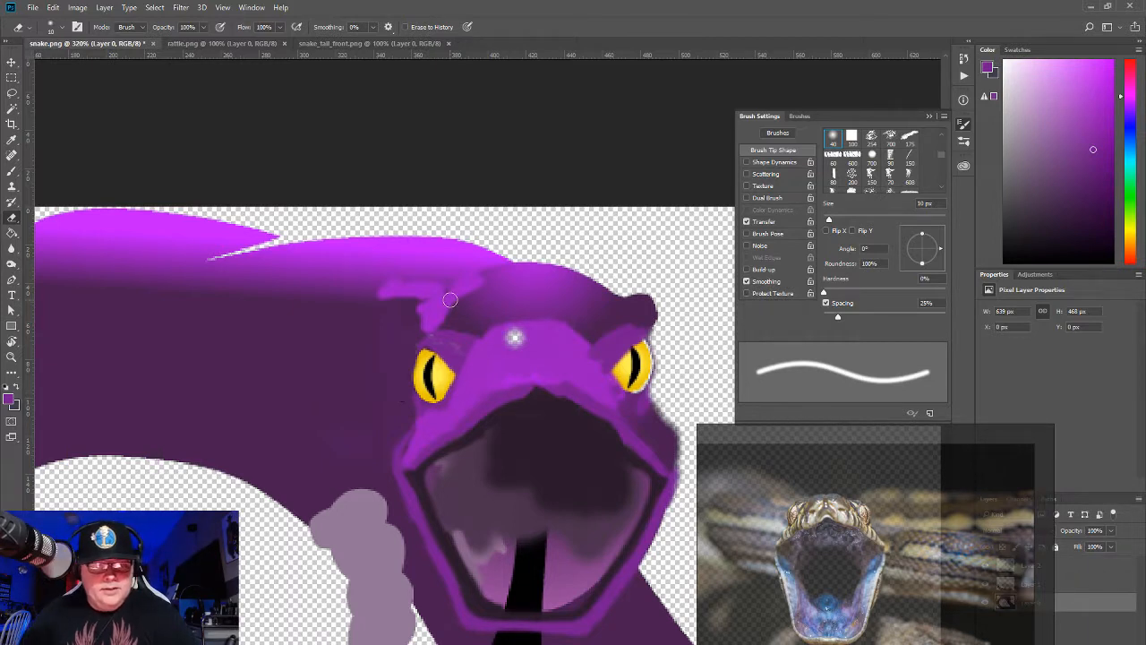
Step: Erase the old domed forehead so the head outline slopes straight from the neck down to the right brow
mouse_move(524, 252)
left_mouse_down()
mouse_move(542, 280)
mouse_move(508, 240)
left_mouse_up()
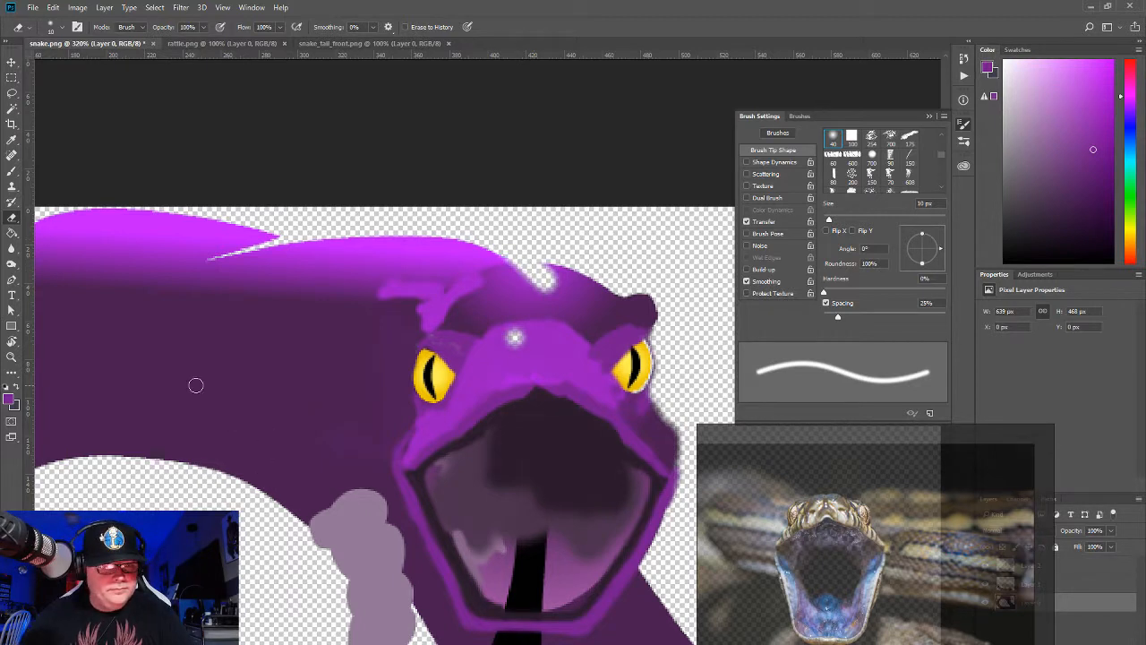
mouse_move(548, 274)
left_mouse_down()
mouse_move(582, 313)
mouse_move(578, 270)
mouse_move(618, 309)
mouse_move(638, 315)
mouse_move(647, 302)
mouse_move(601, 285)
mouse_move(594, 325)
mouse_move(591, 314)
mouse_move(592, 324)
mouse_move(624, 319)
mouse_move(648, 299)
left_mouse_up()
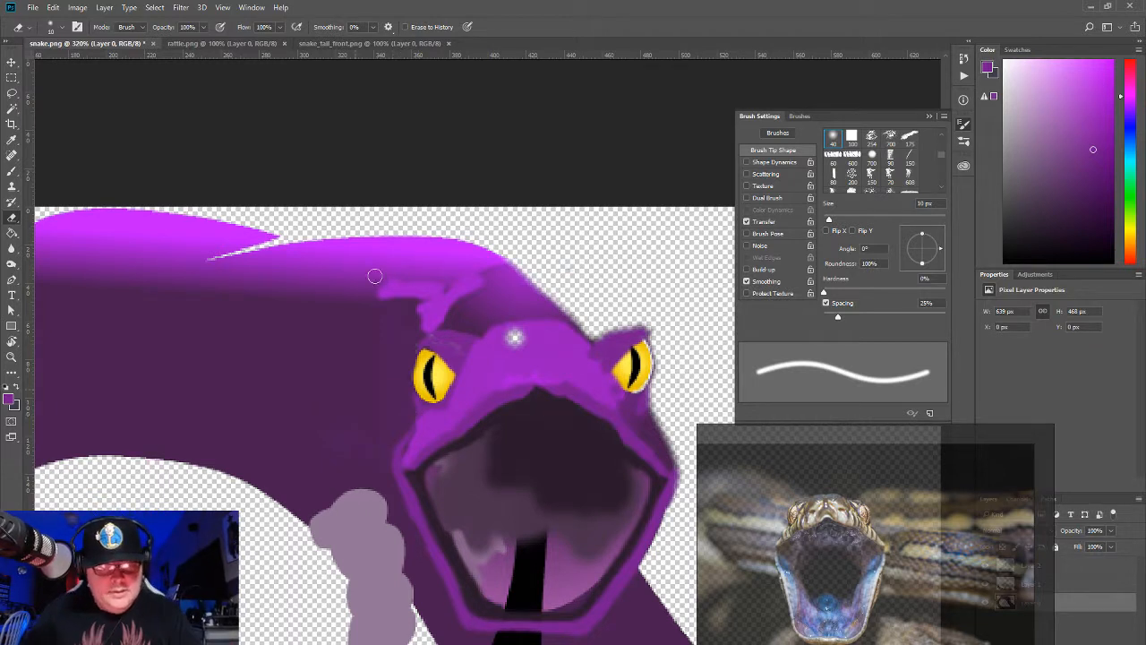
left_click_drag(382, 294, 419, 284)
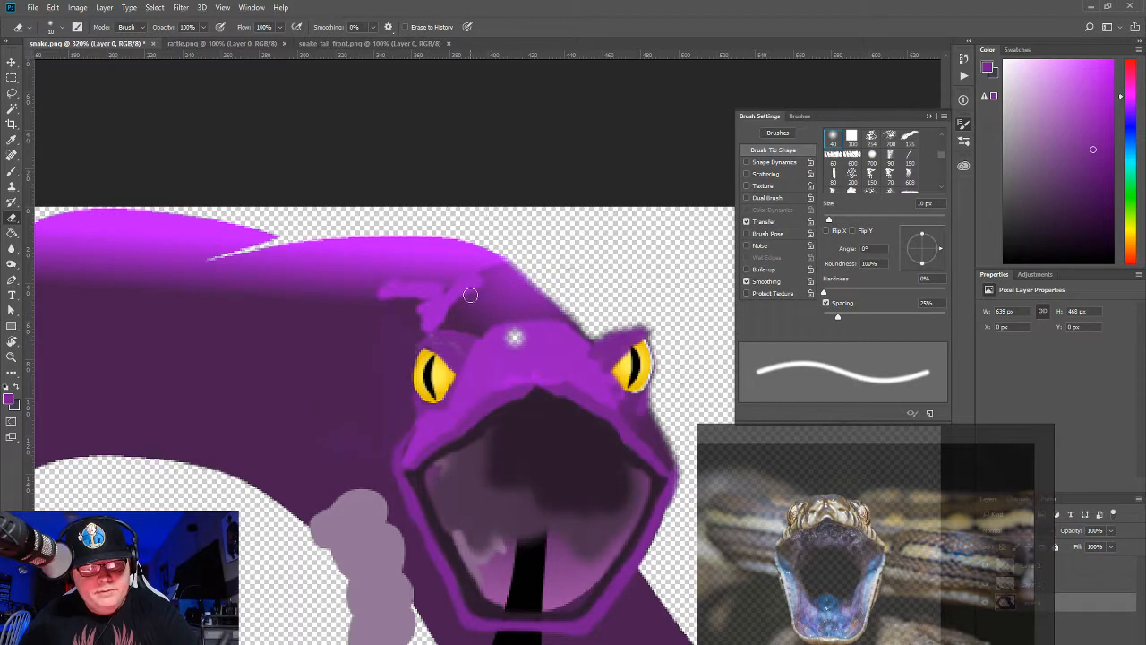
Step: Try erasing three small spots in the dark body behind the left eye
left_click(369, 362)
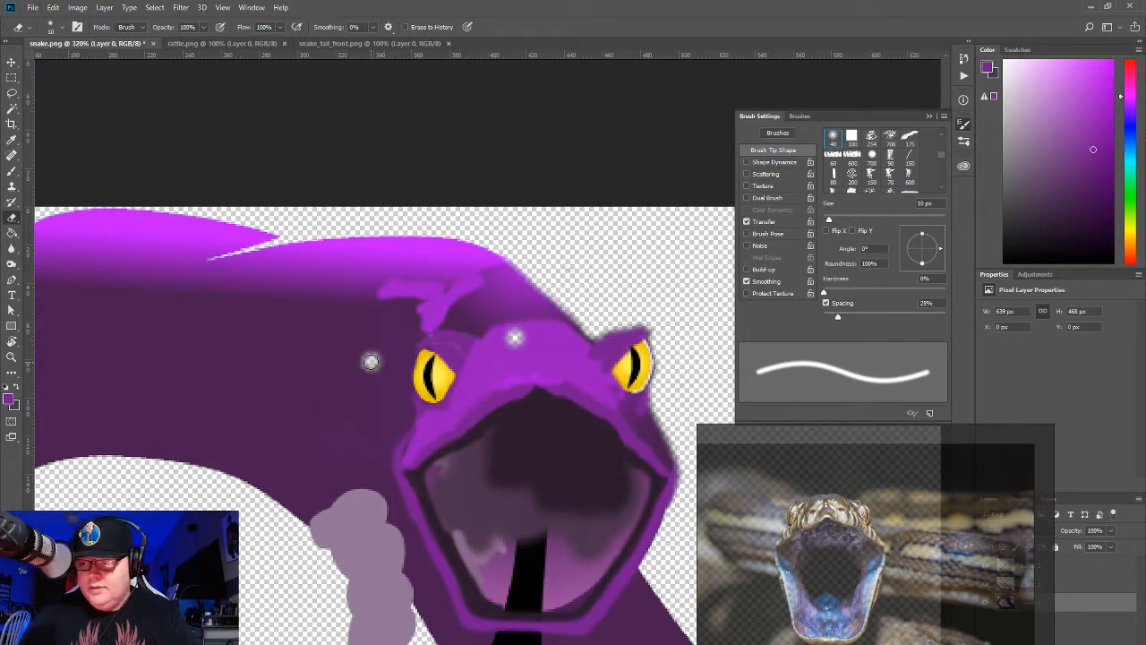
left_click(342, 406)
left_click(323, 374)
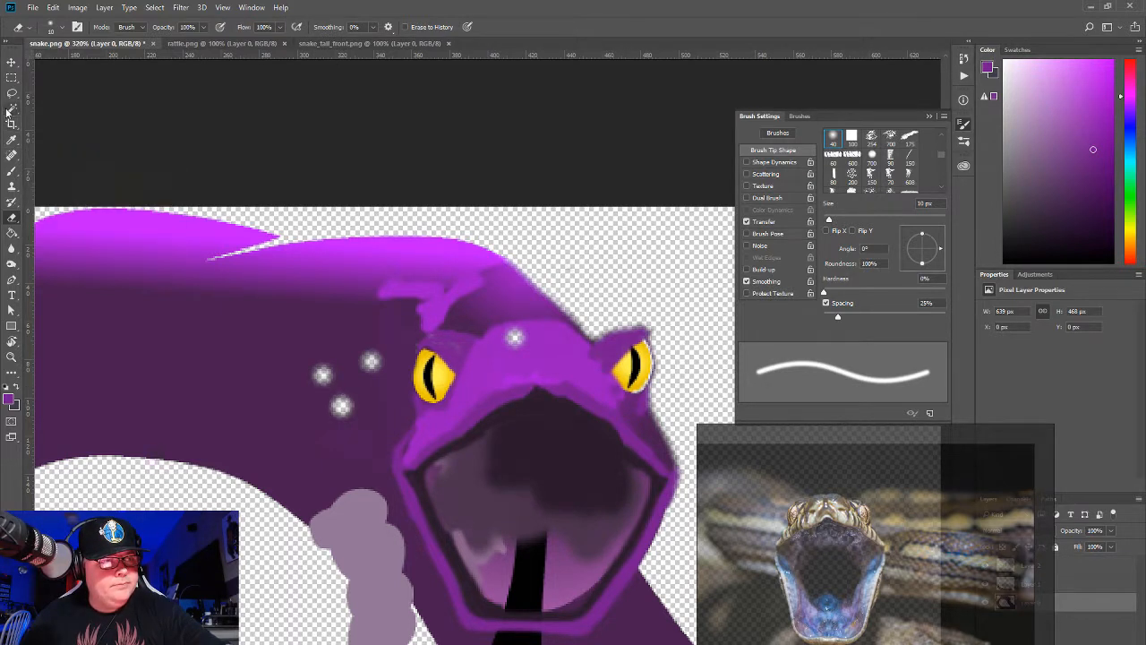
Step: Sample the dark body purple and paint over the erased spots, the bright left brow remnants and the area above the snout
left_click(12, 170)
mouse_move(335, 397)
left_mouse_down()
mouse_move(372, 400)
mouse_move(345, 378)
mouse_move(348, 416)
mouse_move(321, 365)
mouse_move(323, 400)
mouse_move(378, 369)
left_mouse_up()
left_click(373, 400, "alt")
mouse_move(425, 302)
left_mouse_down()
mouse_move(478, 285)
mouse_move(419, 288)
mouse_move(462, 288)
mouse_move(451, 276)
mouse_move(496, 326)
mouse_move(493, 299)
mouse_move(479, 331)
mouse_move(550, 309)
left_mouse_up()
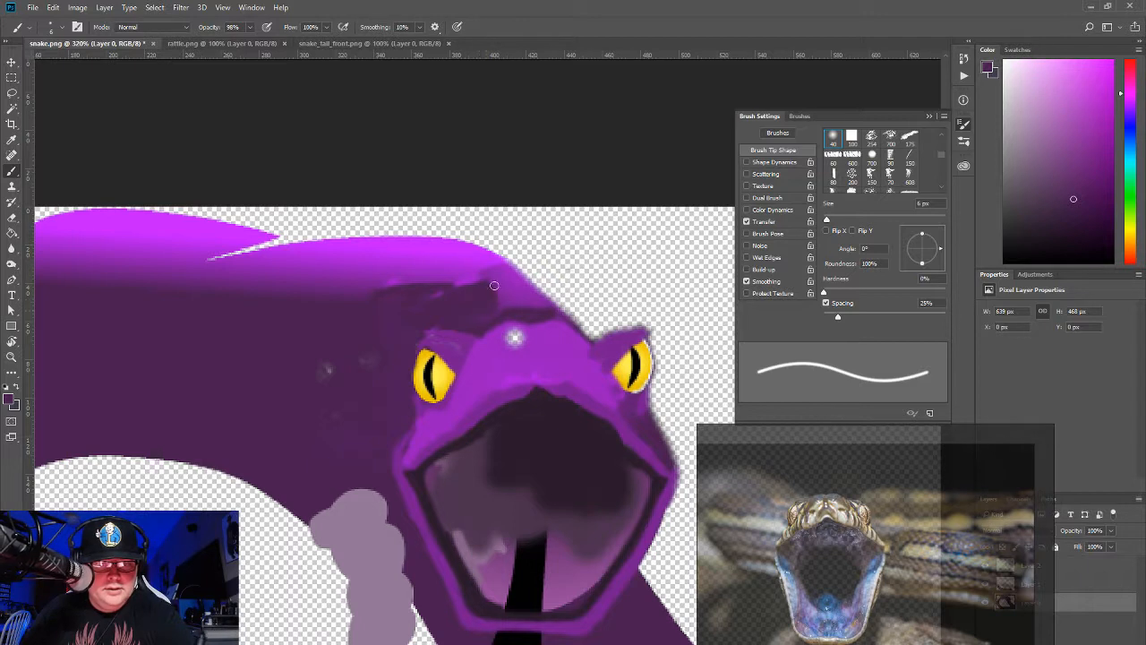
mouse_move(495, 286)
left_mouse_down()
mouse_move(417, 297)
mouse_move(466, 286)
mouse_move(449, 283)
mouse_move(466, 272)
mouse_move(524, 302)
left_mouse_up()
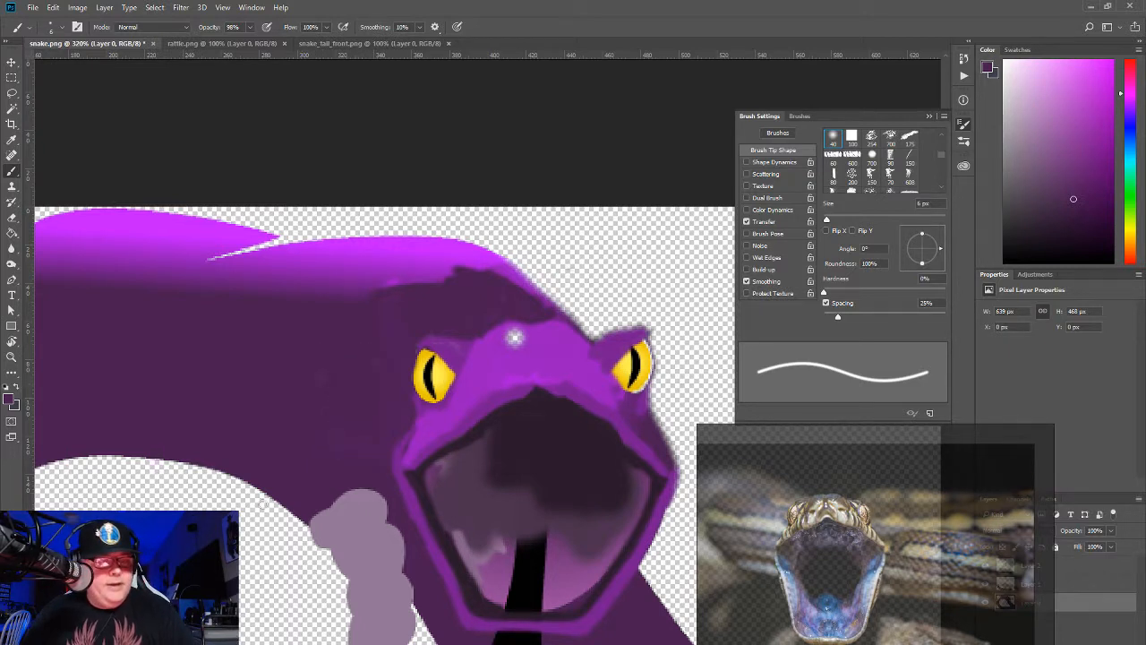
Step: Sample the bright back purple and draw a contour line along the neck fold plus a short line out from the left mouth corner
left_click(407, 244, "alt")
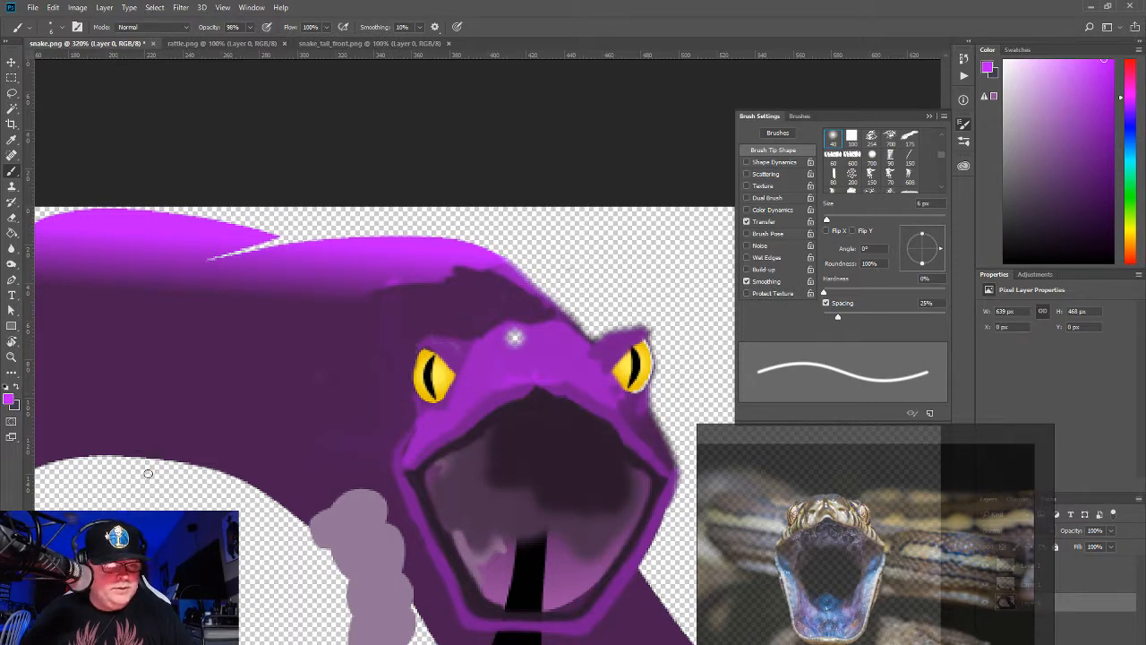
left_click_drag(209, 483, 330, 479)
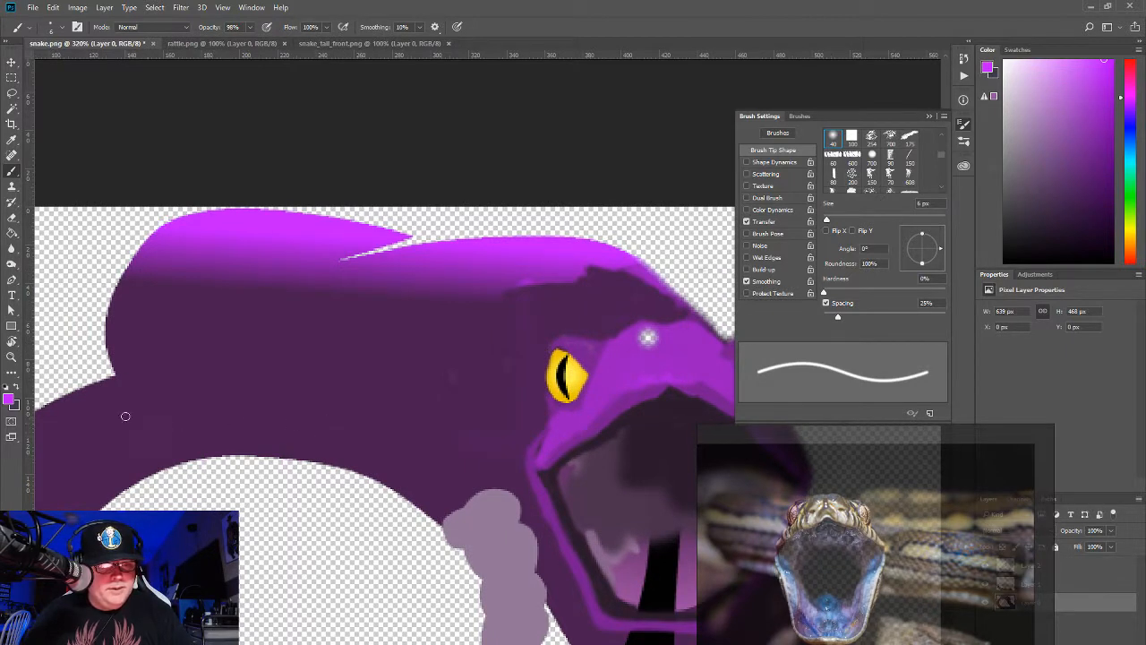
left_click_drag(523, 446, 485, 440)
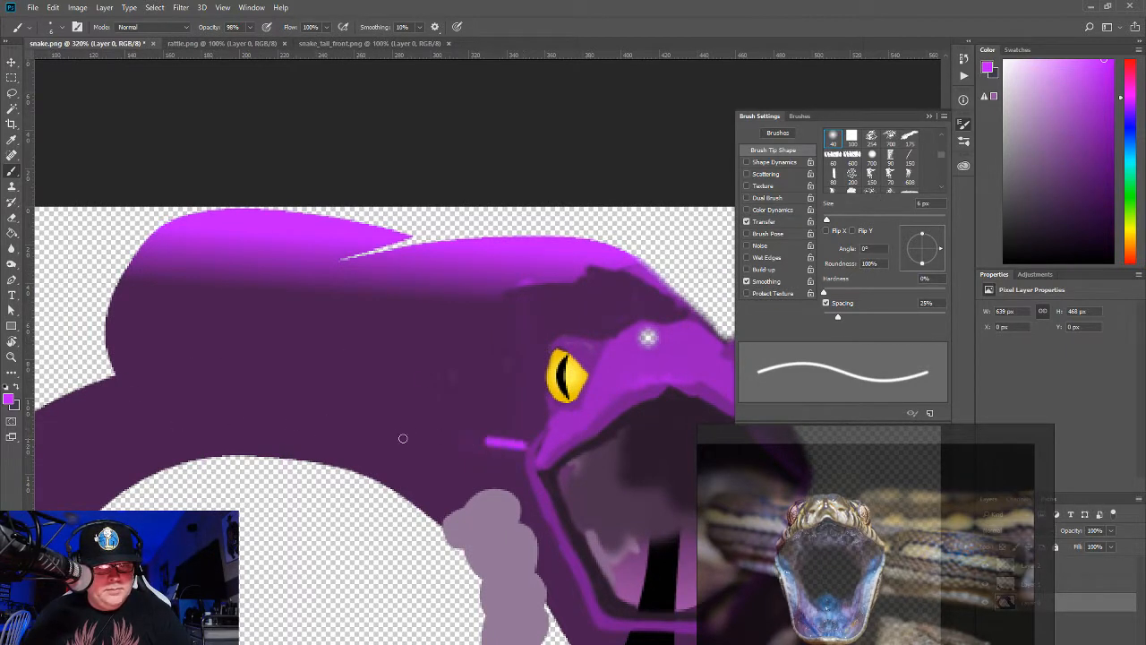
mouse_move(499, 481)
left_mouse_down()
mouse_move(416, 382)
mouse_move(298, 336)
mouse_move(186, 336)
mouse_move(126, 364)
mouse_move(289, 341)
mouse_move(357, 364)
mouse_move(491, 479)
left_mouse_up()
key("ctrl+z")
mouse_move(486, 439)
left_mouse_down()
mouse_move(476, 439)
mouse_move(513, 442)
left_mouse_up()
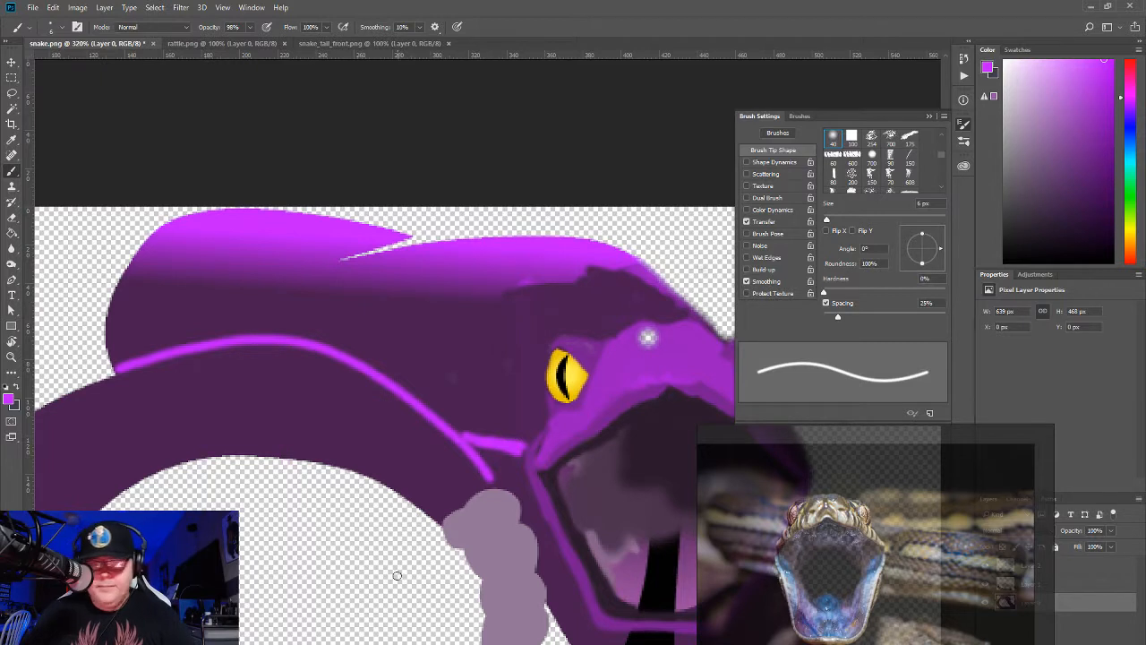
Step: Draw a bright purple fold line back from the notch in the upper coil, and extend the neck contour along the lower coil's outer edge
mouse_move(410, 241)
left_mouse_down()
mouse_move(233, 283)
mouse_move(194, 278)
left_mouse_up()
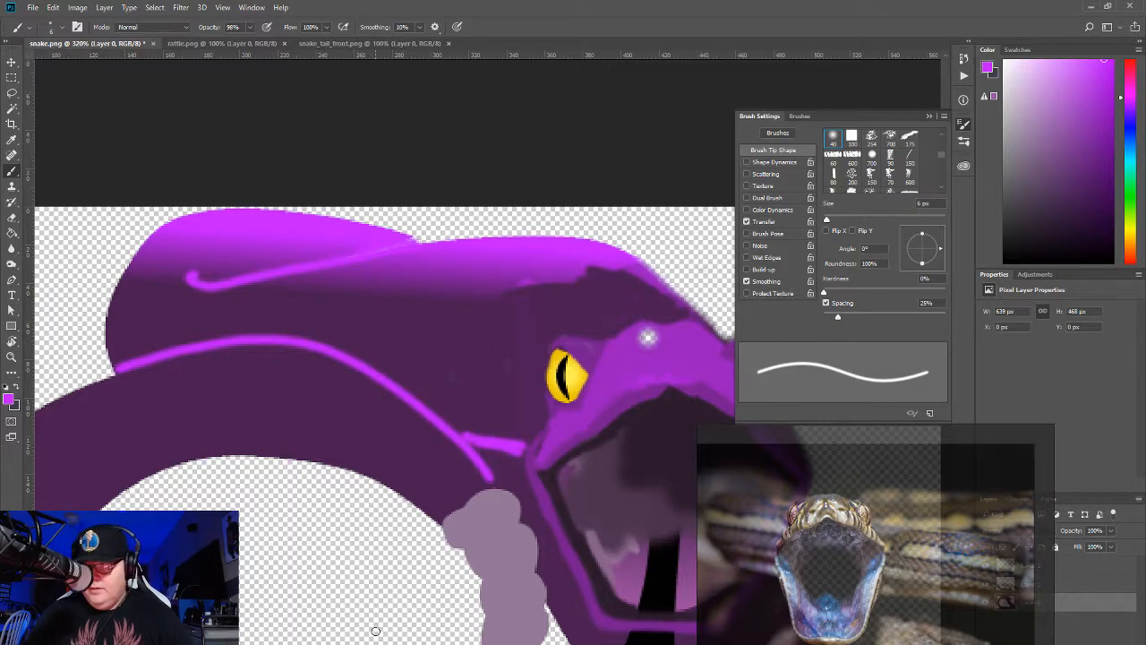
left_click_drag(419, 558, 224, 411)
left_click_drag(358, 557, 237, 450)
left_click_drag(292, 565, 537, 430)
mouse_move(248, 407)
left_mouse_down()
mouse_move(486, 478)
mouse_move(376, 524)
mouse_move(427, 618)
mouse_move(463, 644)
left_mouse_up()
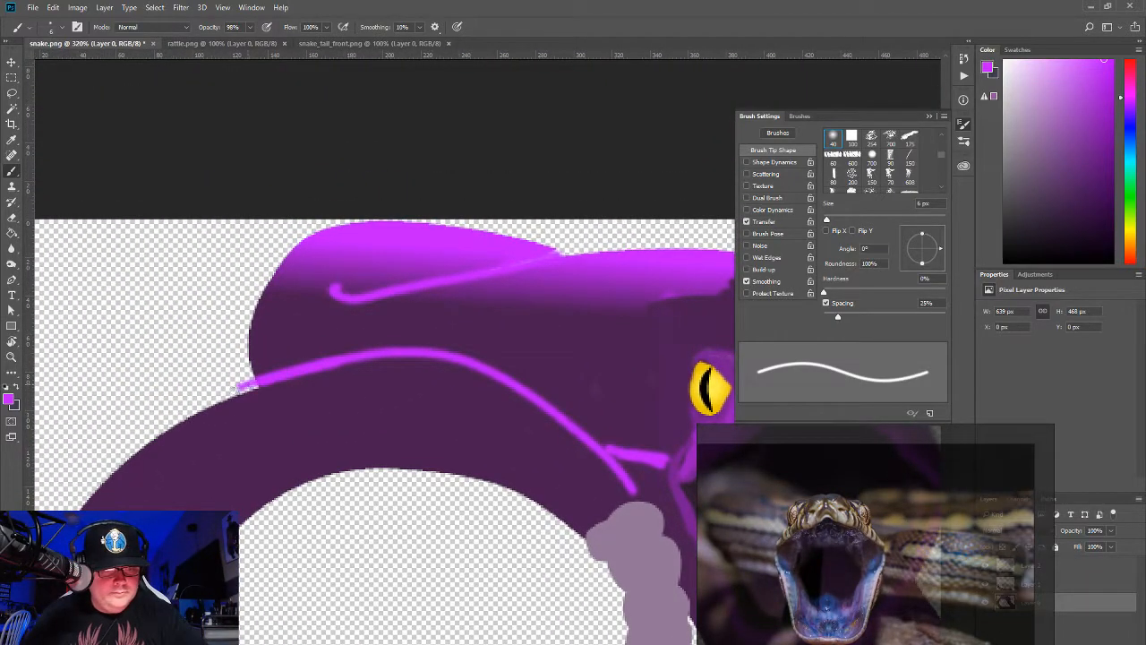
mouse_move(285, 377)
left_mouse_down()
mouse_move(167, 430)
mouse_move(125, 475)
left_mouse_up()
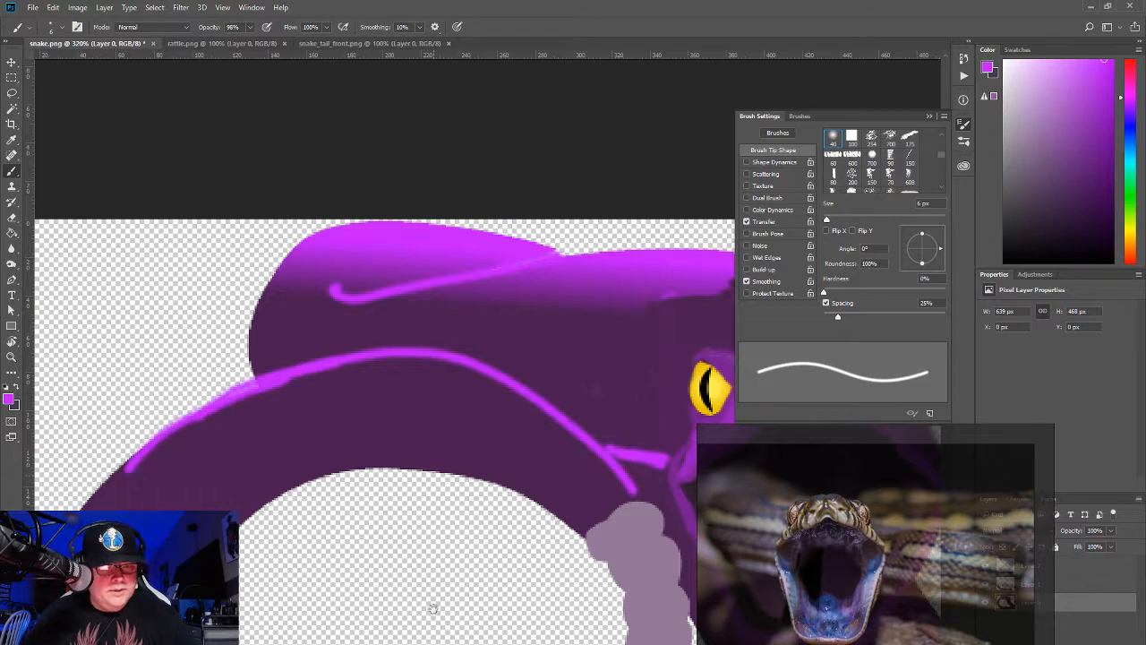
Step: Dab bright purple into the mouth's lower right corner, and repaint the spot with sampled mouth pink along the lower edge
mouse_move(433, 608)
left_mouse_down()
mouse_move(195, 510)
mouse_move(183, 490)
mouse_move(185, 504)
mouse_move(192, 311)
mouse_move(205, 492)
mouse_move(183, 549)
left_mouse_up()
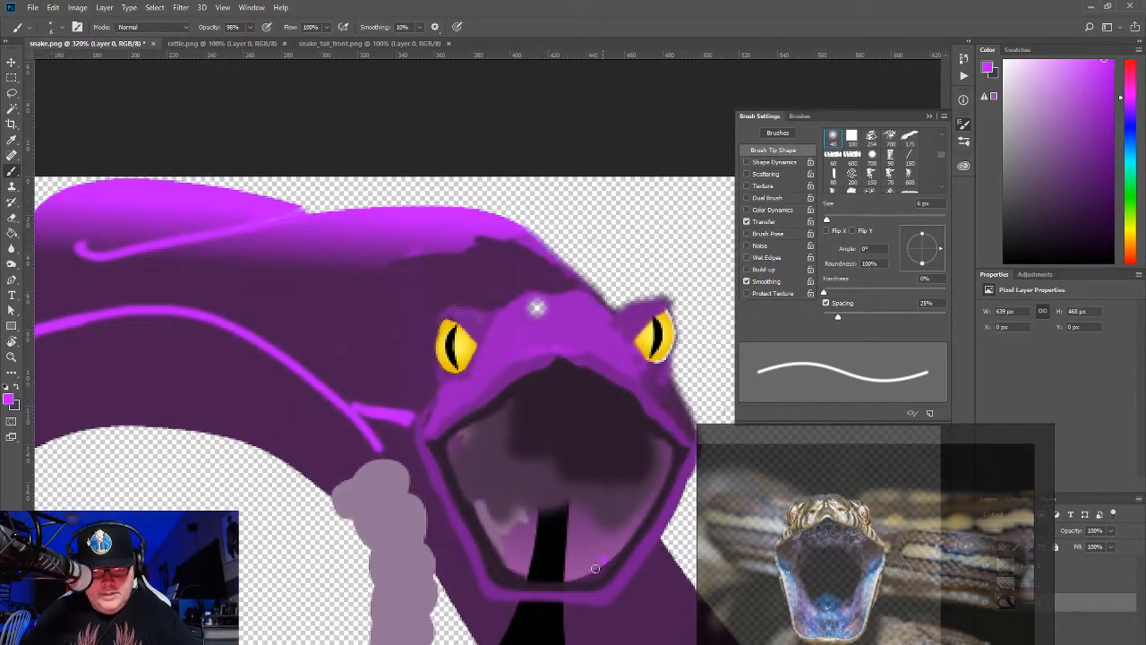
left_click_drag(595, 568, 596, 557)
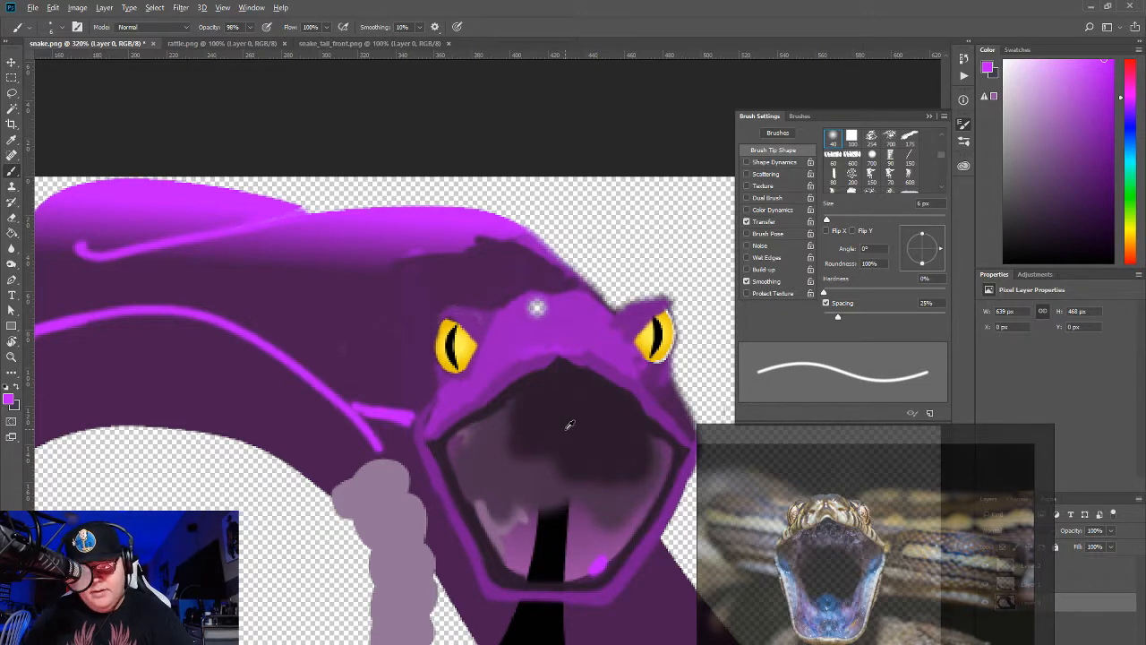
left_click(495, 519, "alt")
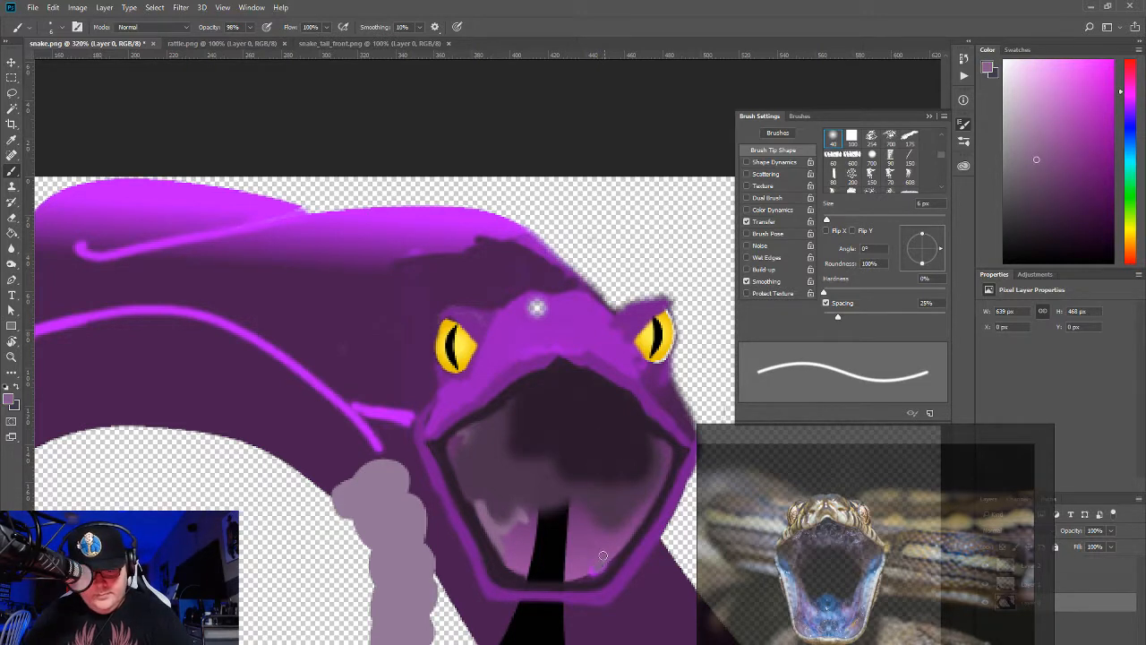
mouse_move(603, 557)
left_mouse_down()
mouse_move(596, 574)
mouse_move(578, 575)
left_mouse_up()
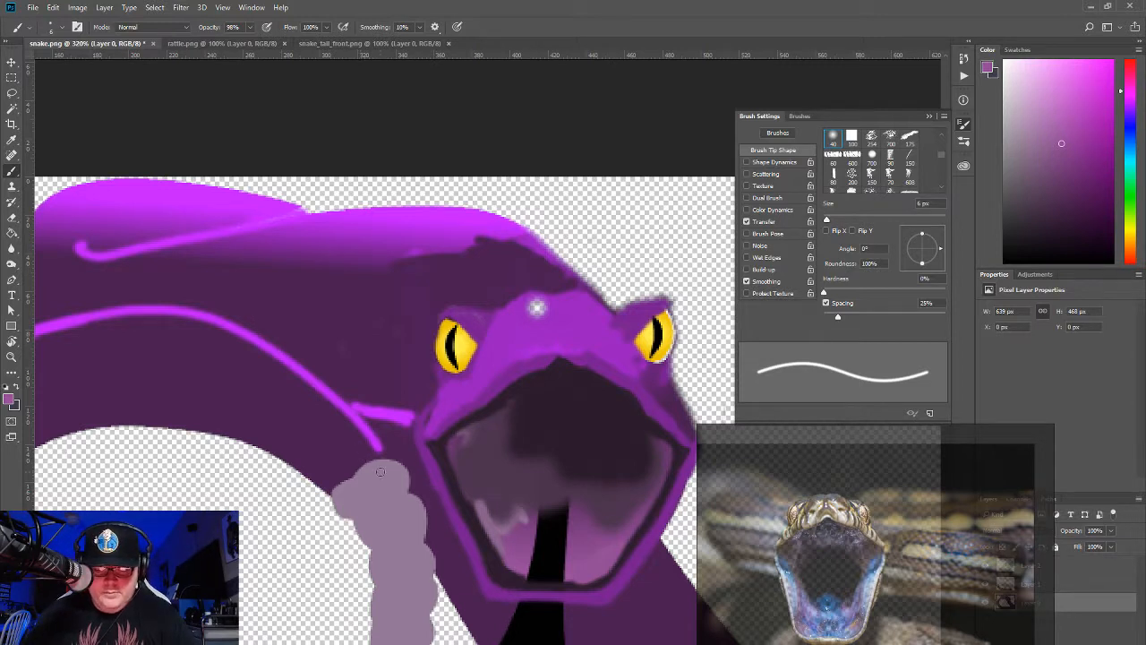
left_click(836, 627)
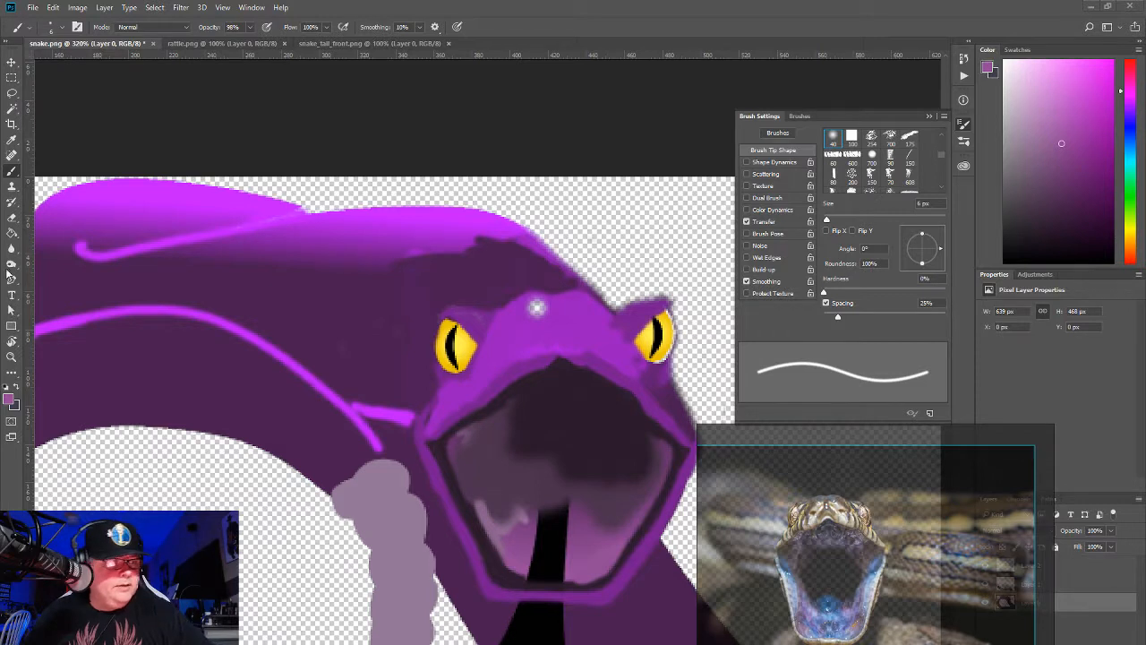
right_click(10, 177)
left_click(6, 176)
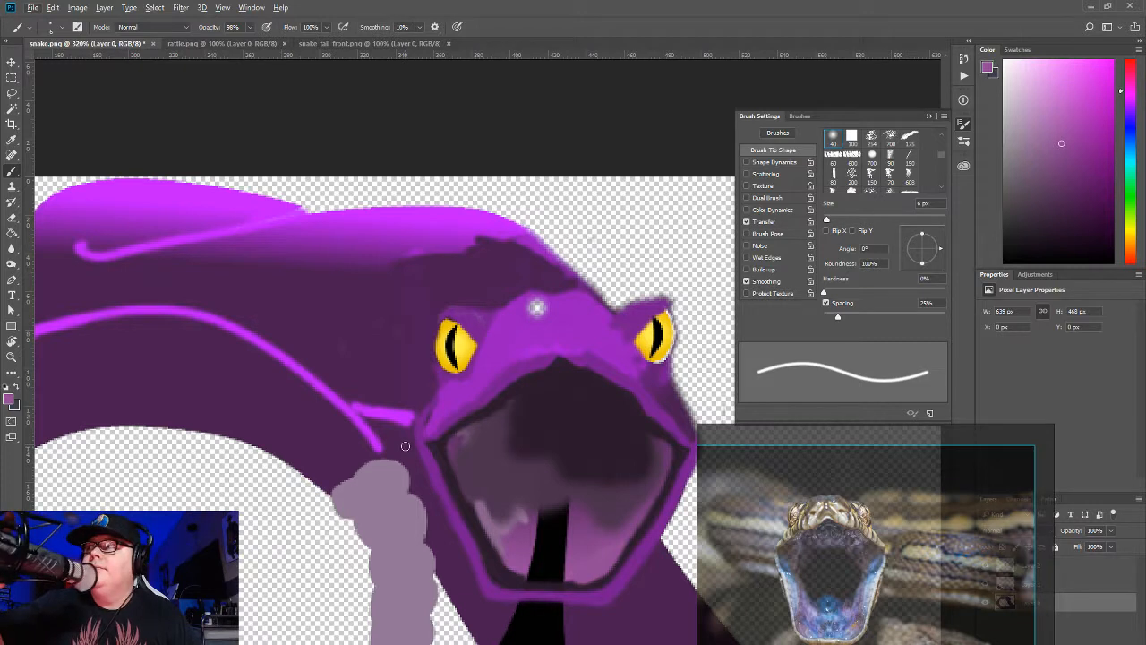
left_click(11, 140)
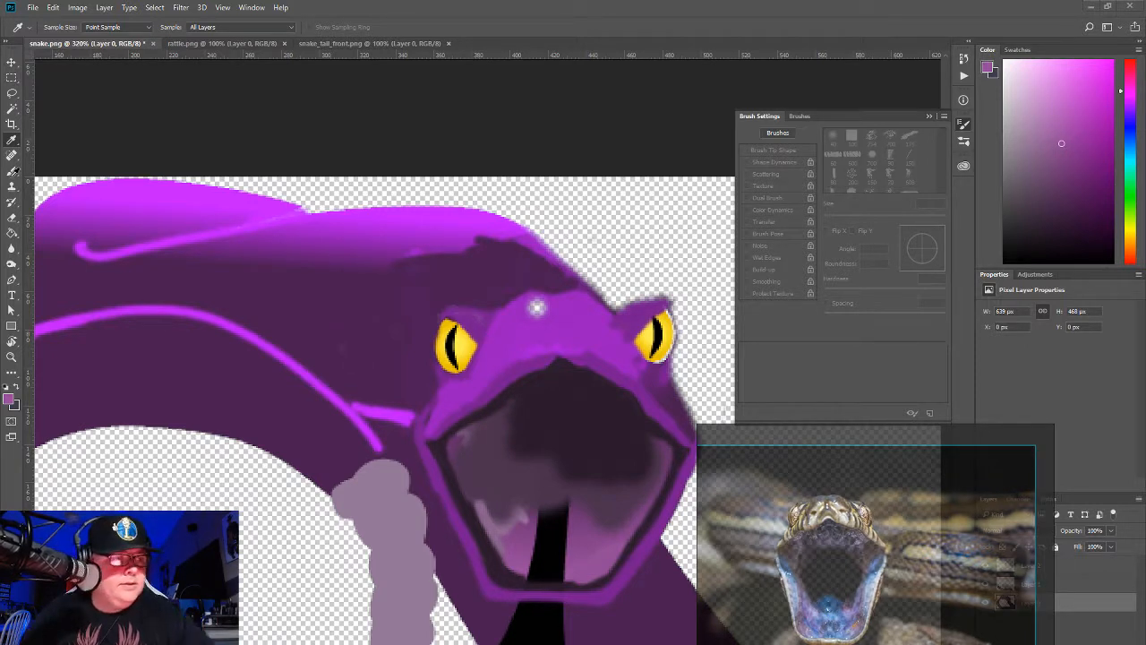
left_click(11, 173)
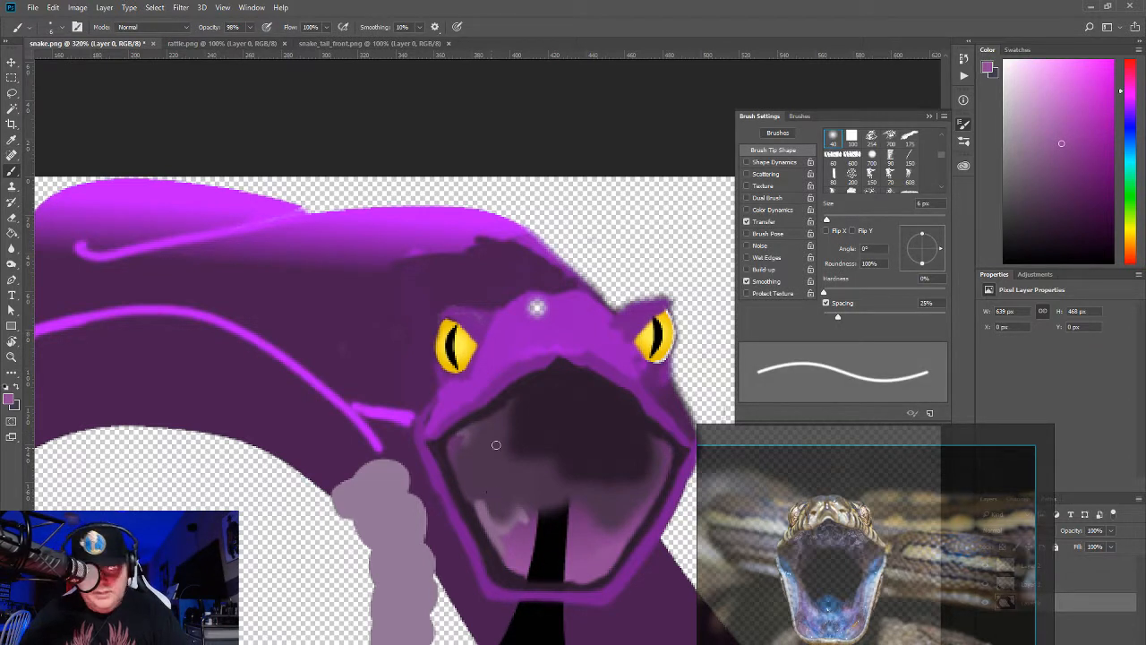
Step: Shift the paint colour's hue to blue and dab a round spot at the tongue's upper end with a smaller dab beneath it
left_click(1129, 139)
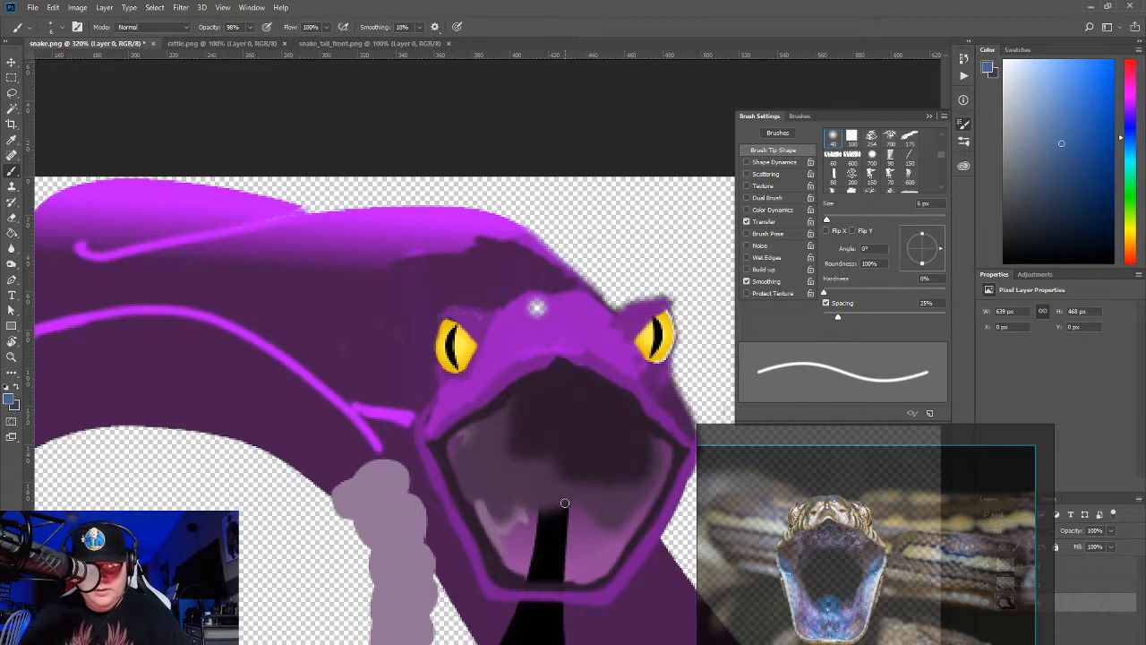
left_click_drag(557, 493, 552, 488)
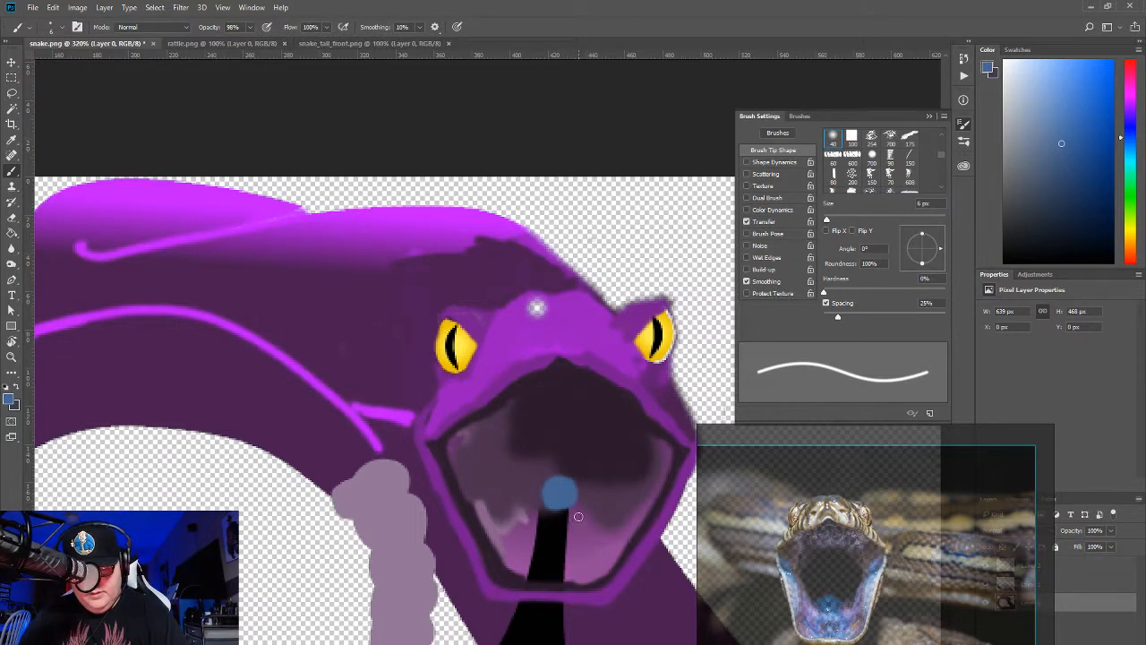
left_click(575, 522)
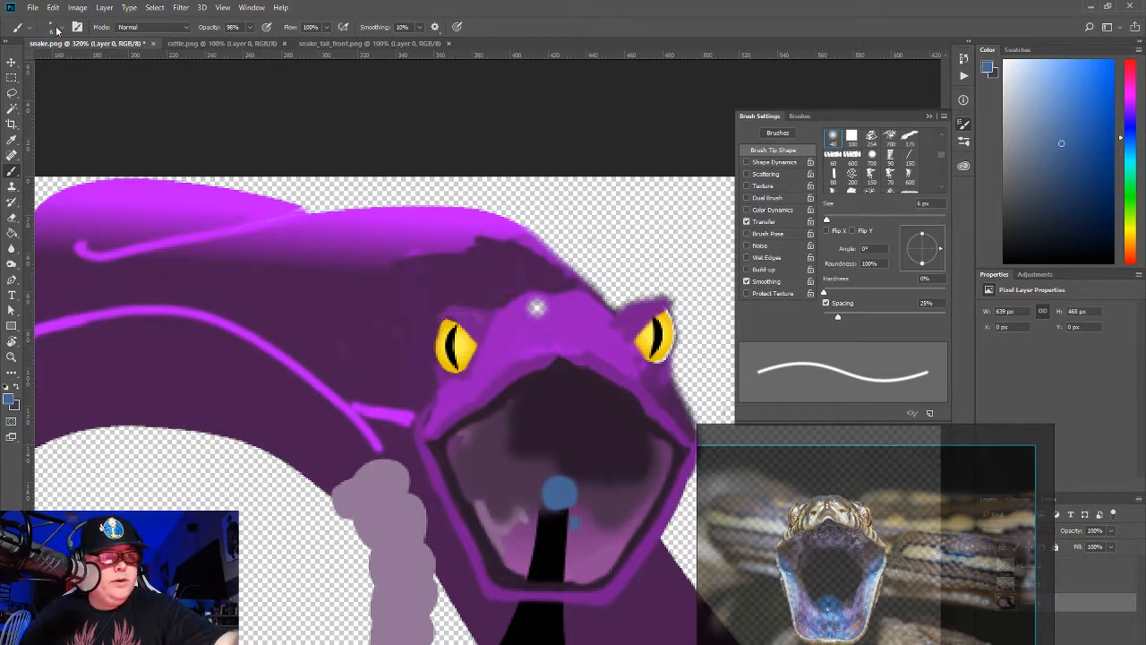
Step: Choose the streaky brush preset listed below Magik, size it to 14 px, and paint blue along the mouth's lower right floor
left_click(55, 28)
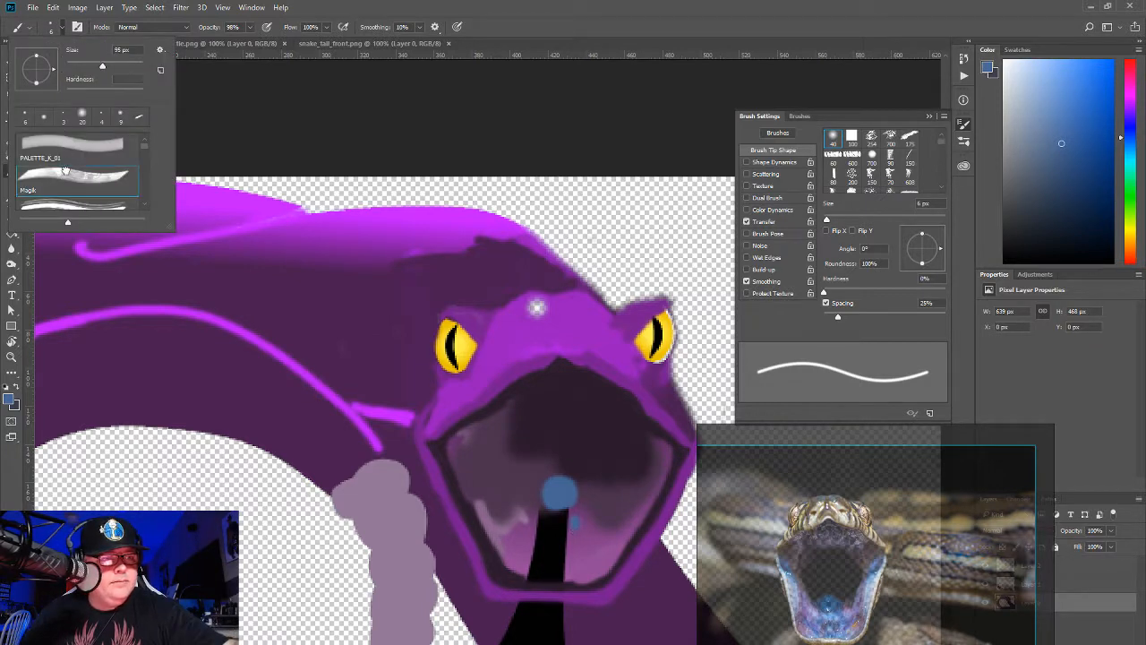
left_click(65, 170)
left_click(58, 201)
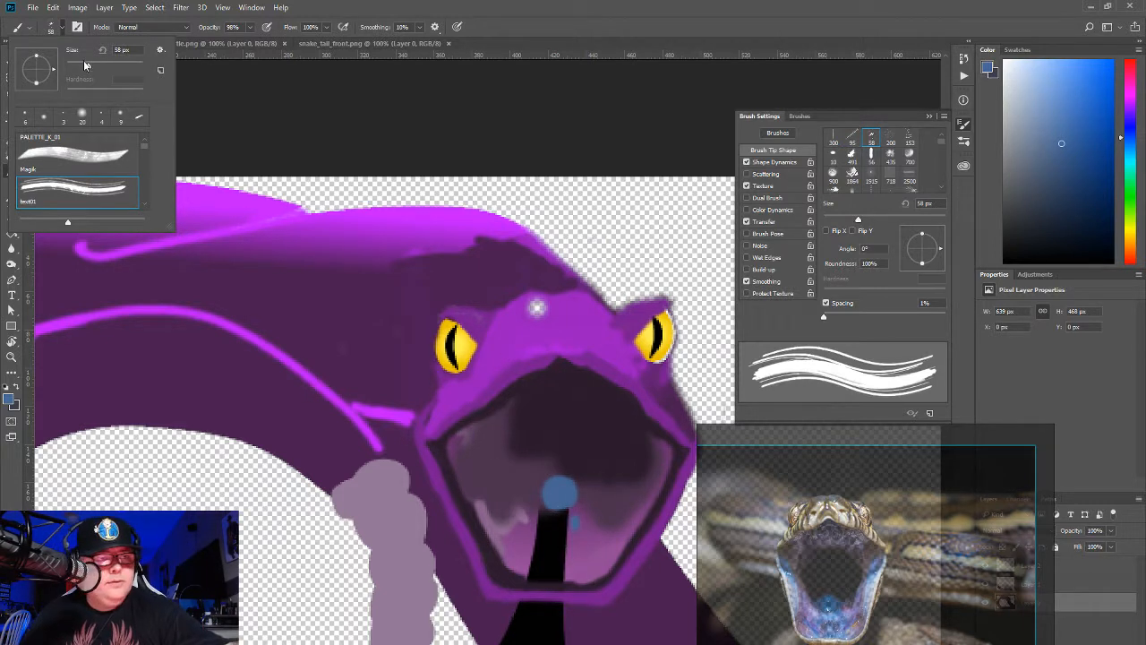
left_click_drag(84, 62, 71, 65)
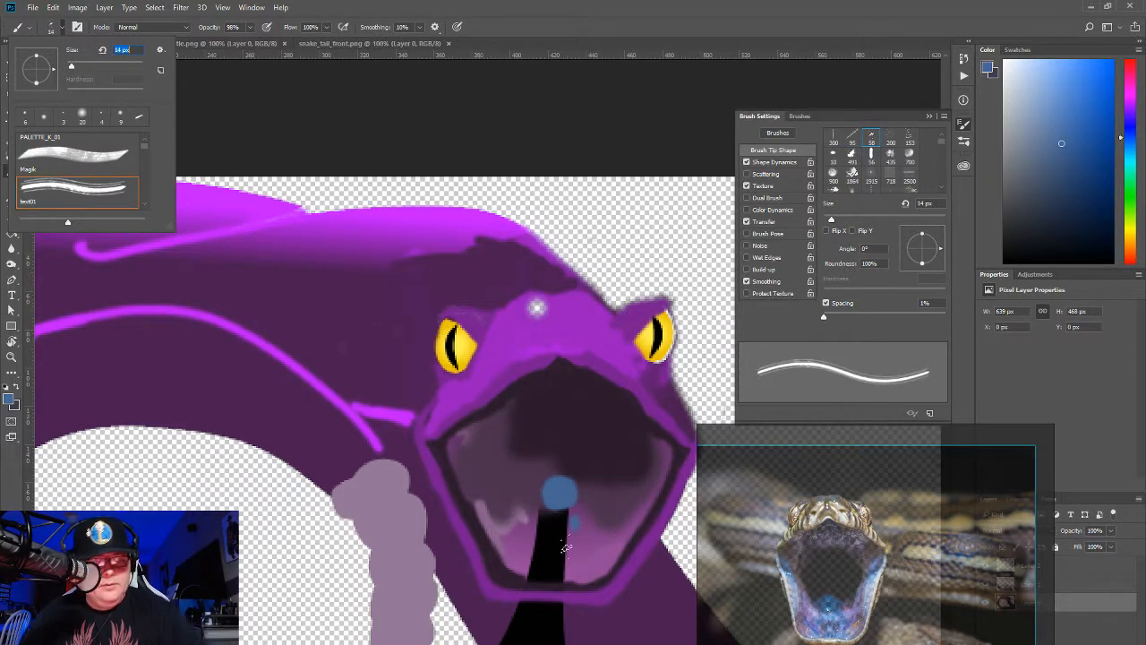
left_click_drag(578, 527, 587, 570)
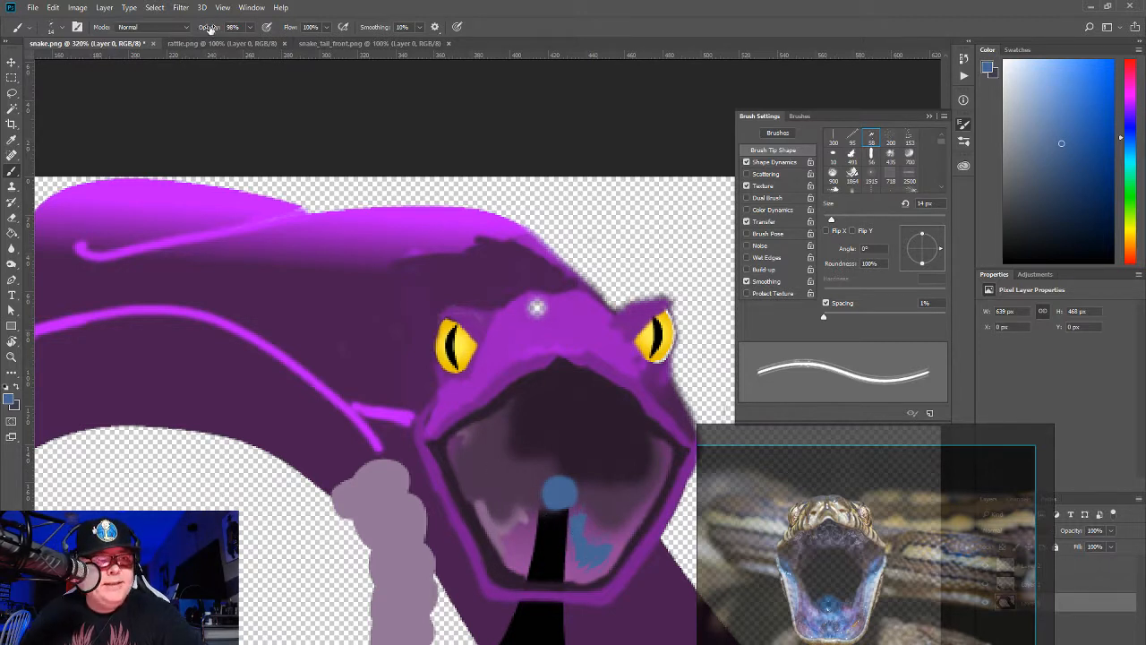
Step: Set the brush opacity to 33% and glaze blue over the black tongue and up toward the round blue spot
left_click(250, 27)
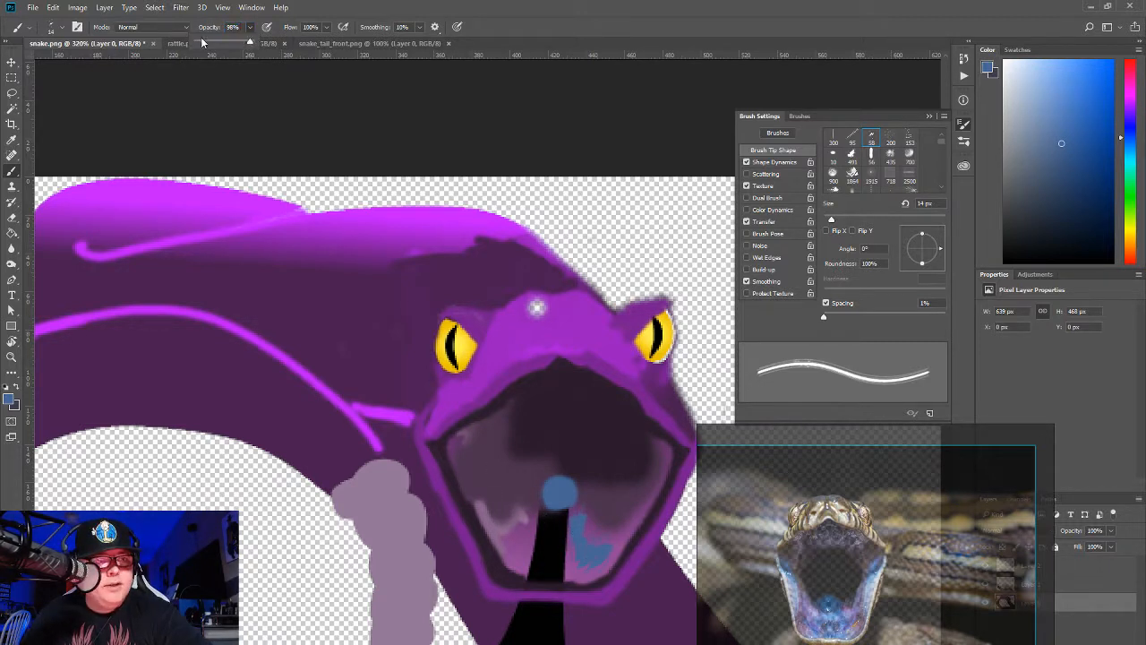
left_click(203, 42)
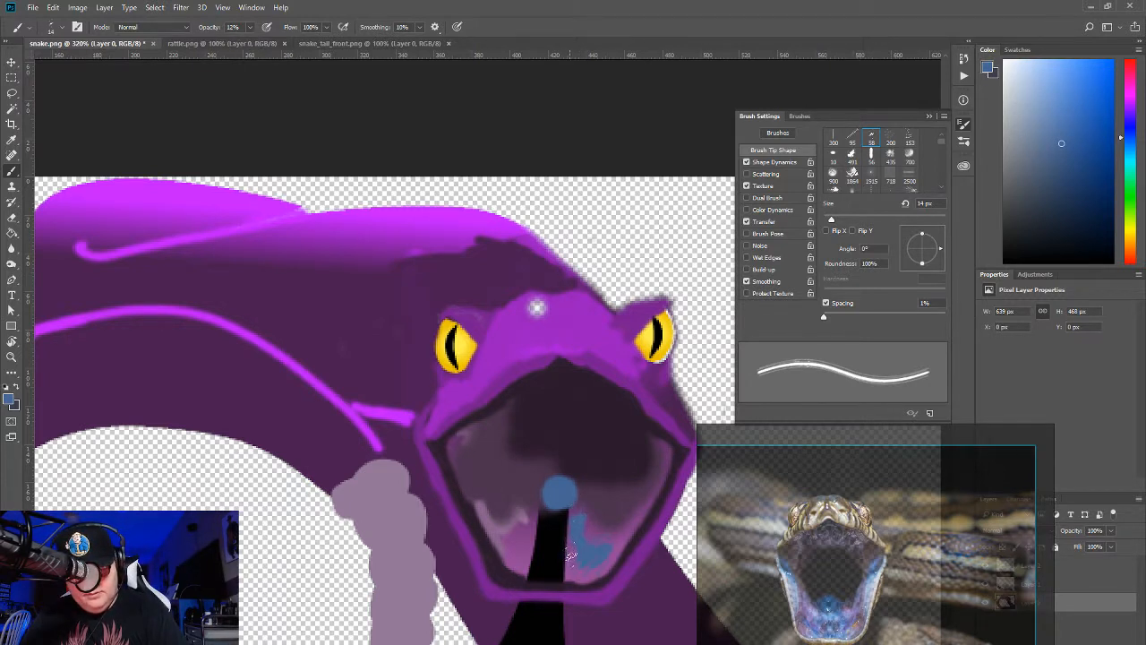
left_click(231, 29)
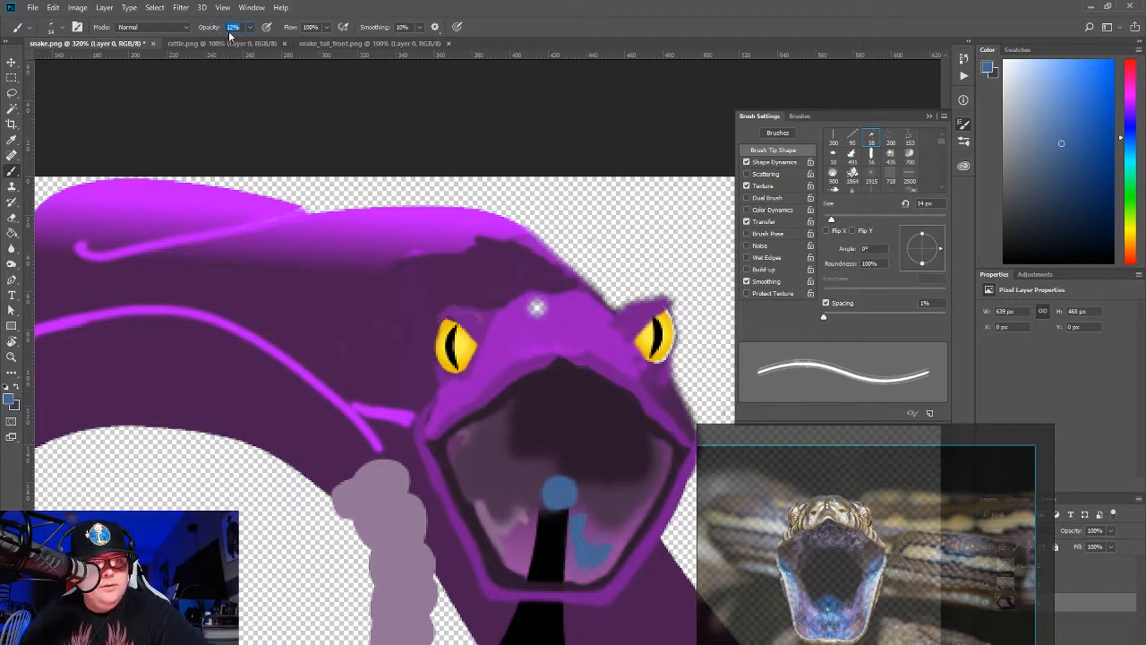
left_click(249, 28)
left_click_drag(260, 43, 266, 43)
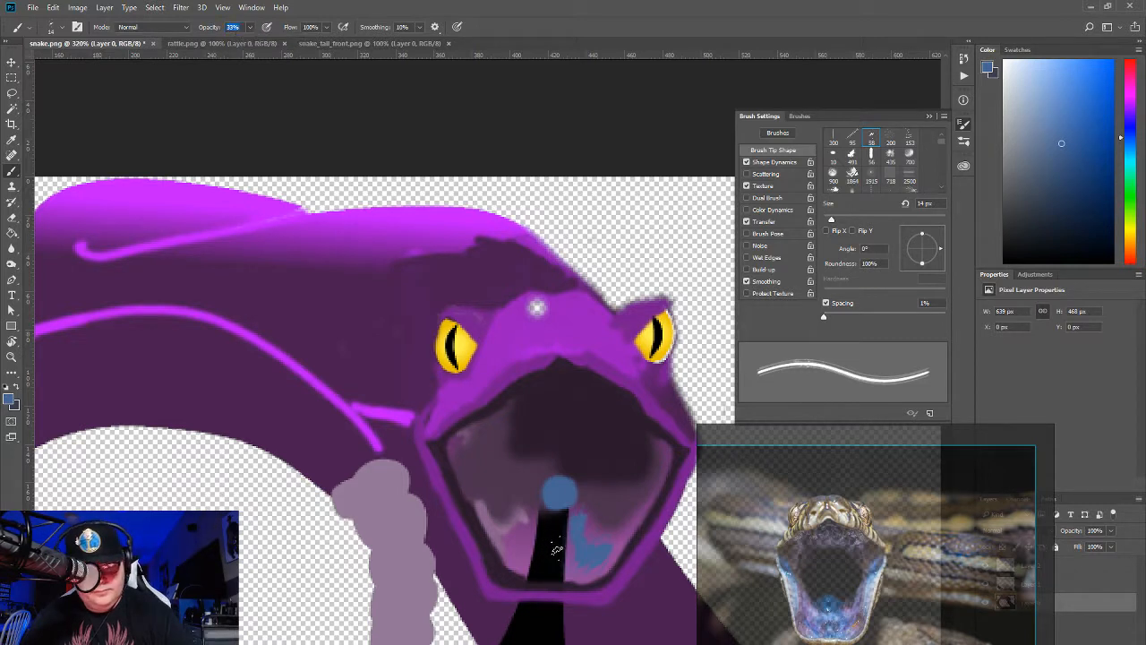
mouse_move(549, 544)
left_mouse_down()
mouse_move(566, 535)
mouse_move(569, 564)
mouse_move(589, 536)
mouse_move(564, 529)
mouse_move(579, 506)
left_mouse_up()
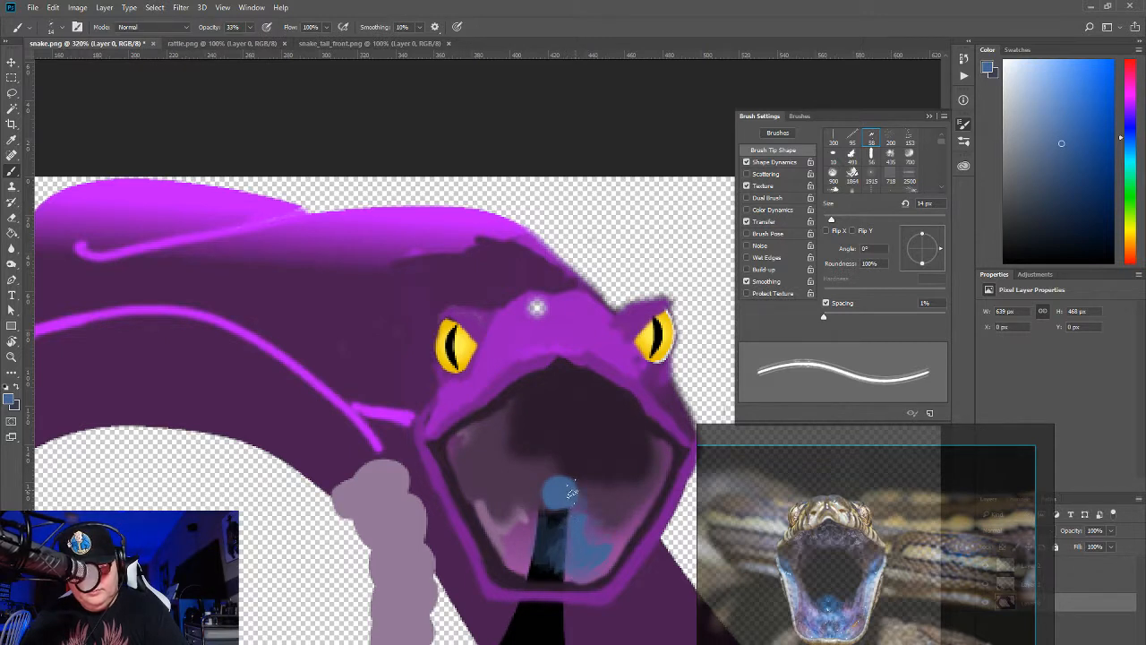
Step: Glaze blue onto both inner cheeks and build it up over the tongue and mouth floor into one solid shape
mouse_move(659, 462)
left_mouse_down()
mouse_move(643, 485)
mouse_move(649, 468)
left_mouse_up()
mouse_move(461, 454)
left_mouse_down()
mouse_move(455, 466)
mouse_move(478, 485)
mouse_move(462, 479)
left_mouse_up()
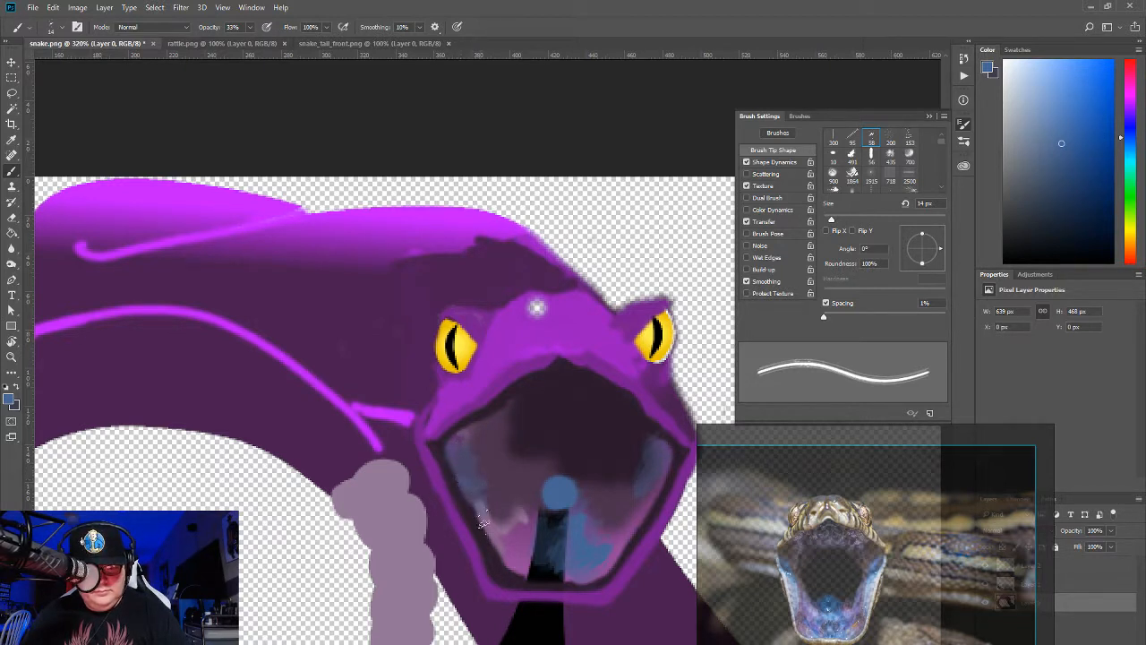
mouse_move(562, 574)
left_mouse_down()
mouse_move(534, 578)
mouse_move(534, 560)
mouse_move(549, 566)
mouse_move(544, 539)
mouse_move(556, 524)
mouse_move(565, 571)
mouse_move(545, 580)
mouse_move(529, 514)
mouse_move(518, 560)
mouse_move(560, 575)
mouse_move(520, 549)
mouse_move(517, 568)
mouse_move(502, 564)
mouse_move(576, 579)
mouse_move(547, 531)
mouse_move(566, 549)
mouse_move(544, 541)
mouse_move(526, 575)
mouse_move(557, 563)
mouse_move(541, 571)
mouse_move(538, 561)
mouse_move(563, 513)
mouse_move(536, 497)
mouse_move(541, 530)
mouse_move(574, 502)
left_mouse_up()
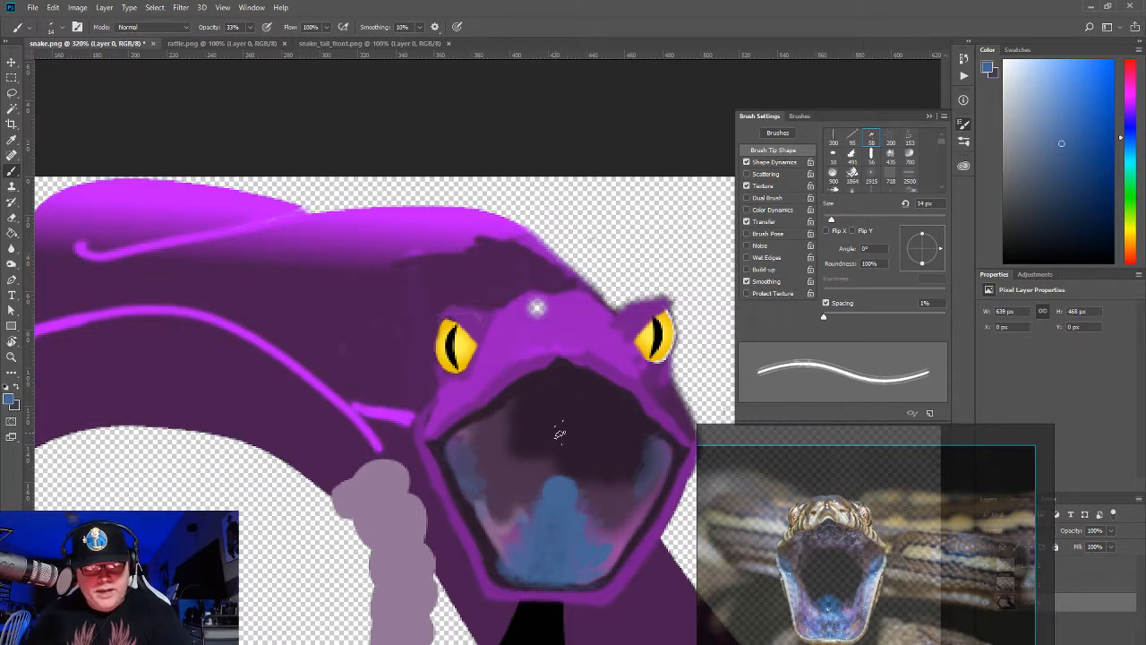
Step: Deepen the throat with sampled dark mouth colour, and dot the centre of the round blue spot using an 8 px brush
left_click(557, 422, "alt")
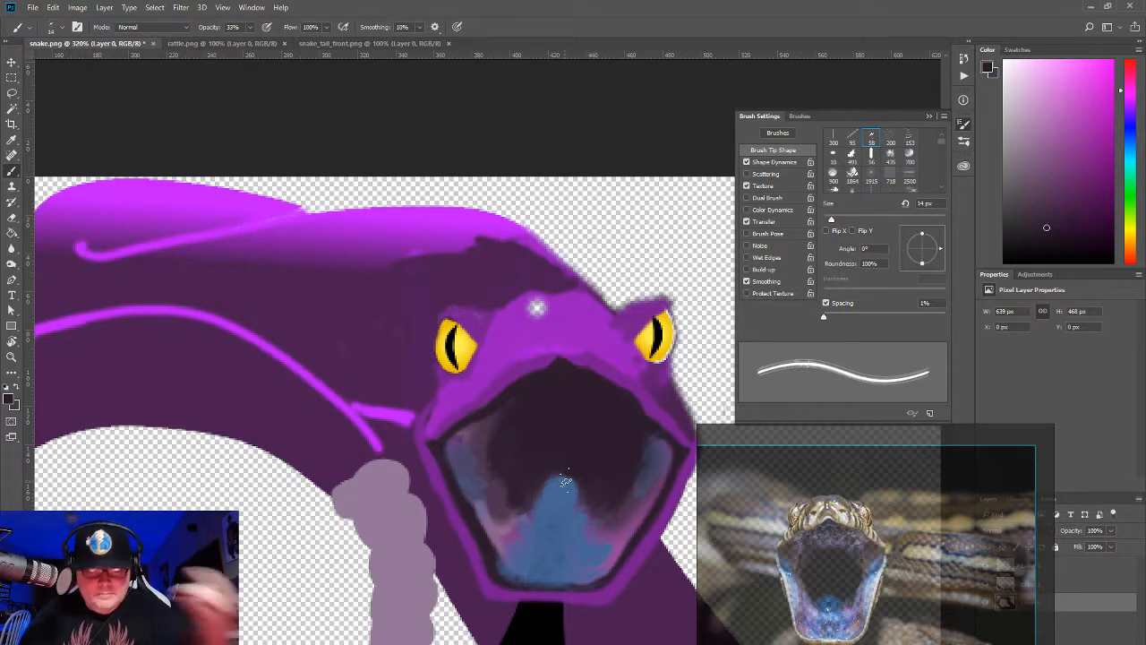
key("bracketleft")
key("bracketleft")
key("bracketleft")
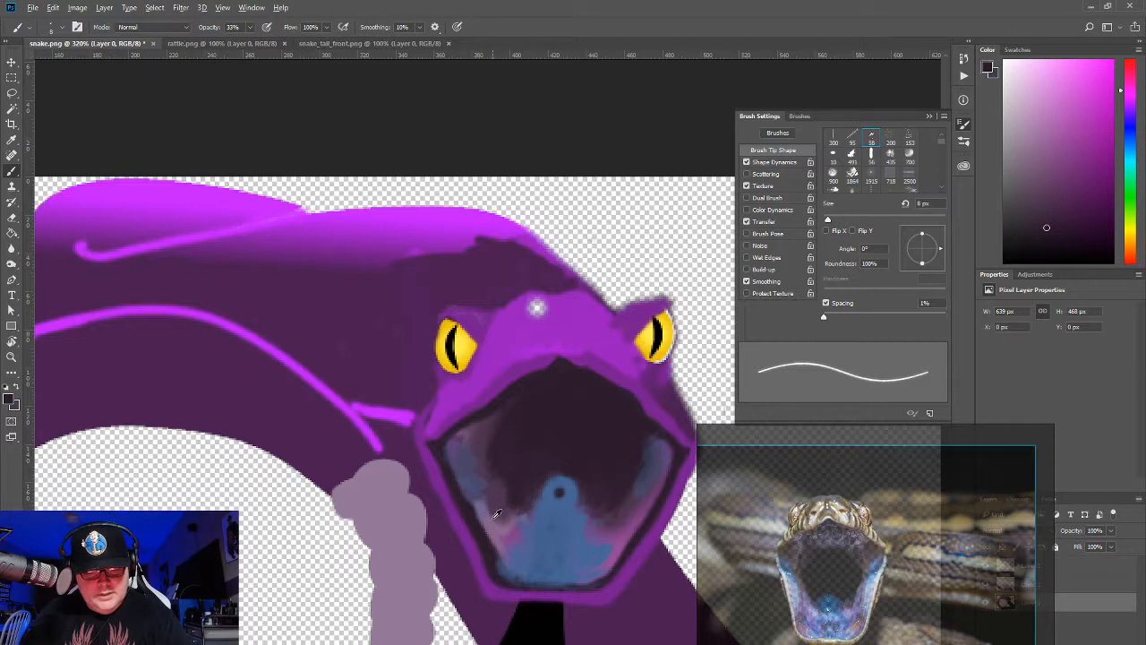
Step: Using colours sampled from the mouth, paint mauve ridges across the palate and blue-grey shading along the upper rim and cheeks
left_click(490, 463, "alt")
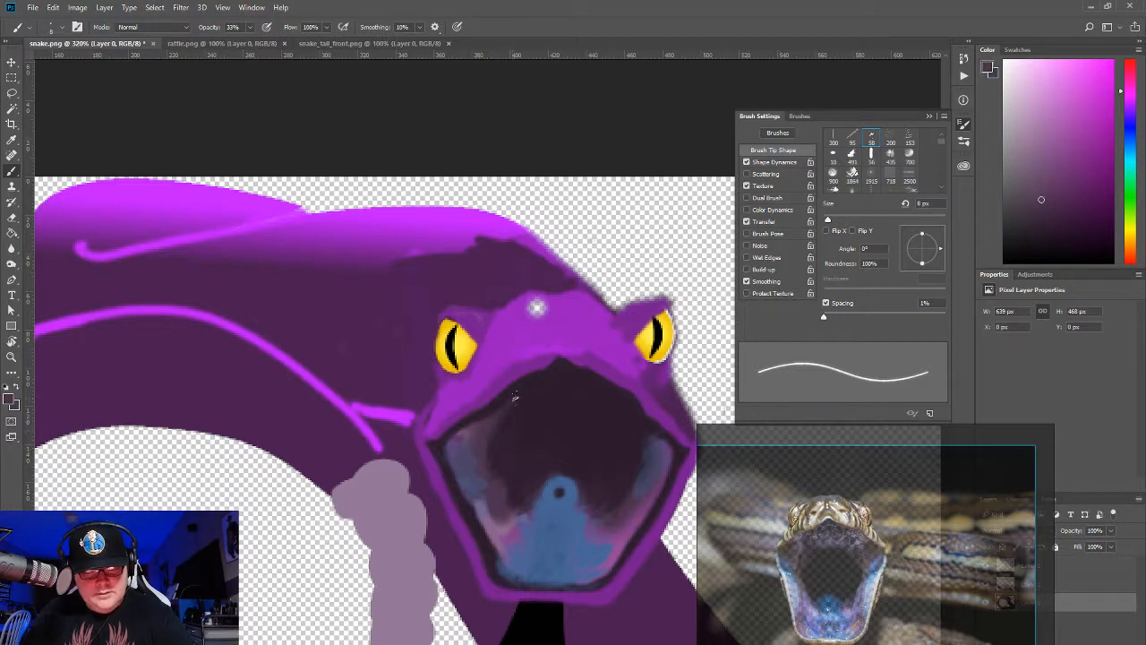
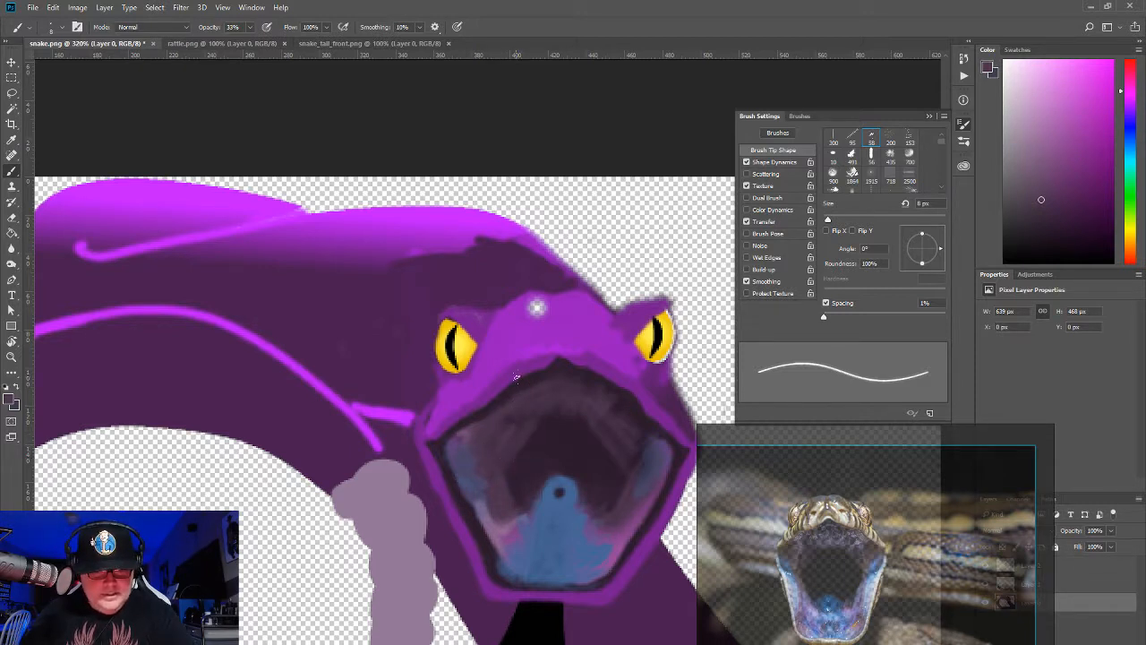
left_click(530, 441, "alt")
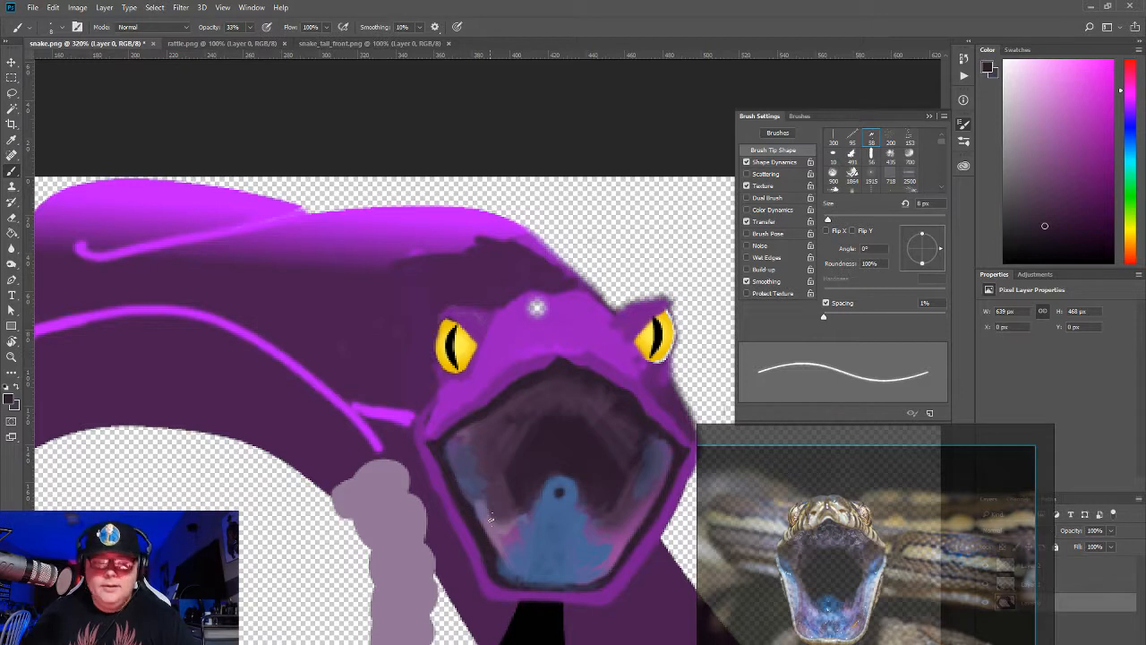
left_click(628, 508, "alt")
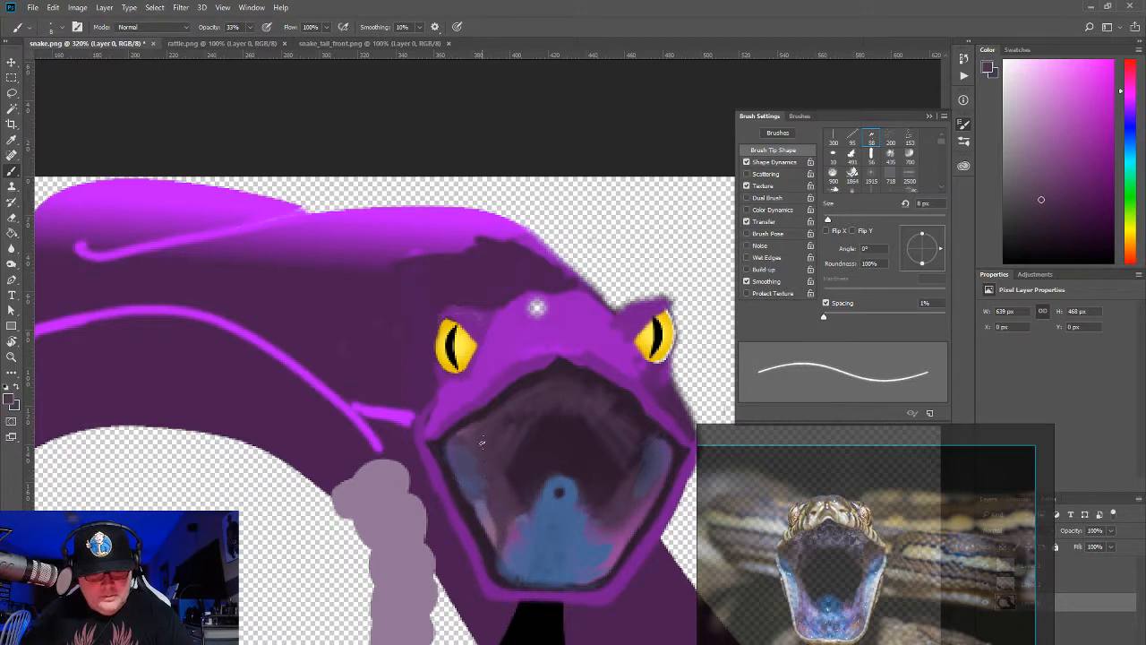
left_click(482, 502, "alt")
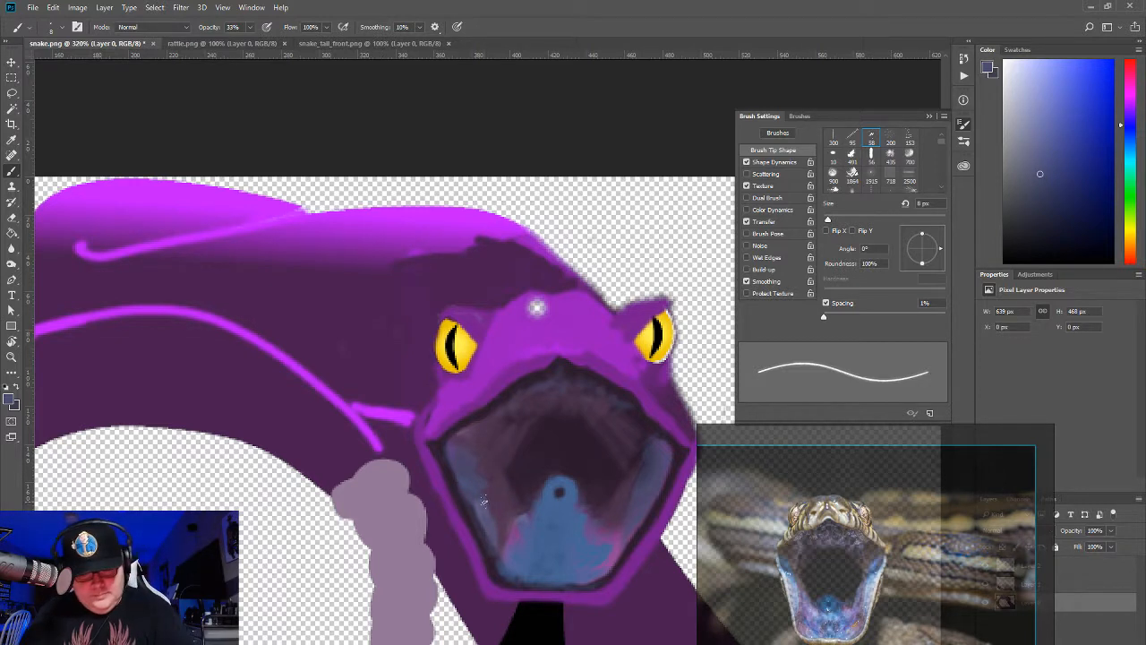
Step: Sample the lip purple and paint the lower jaw down over the black tongue, raising the brush opacity to 100%
left_click(474, 533, "alt")
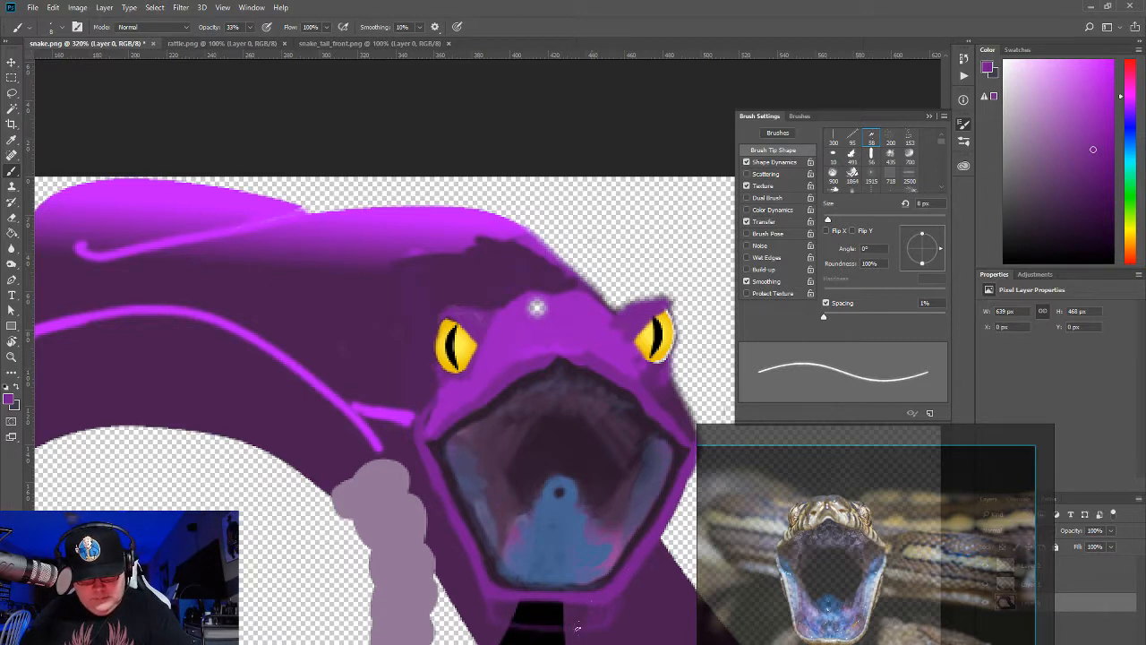
mouse_move(573, 616)
left_mouse_down()
mouse_move(548, 614)
mouse_move(487, 544)
left_mouse_up()
left_click(241, 26)
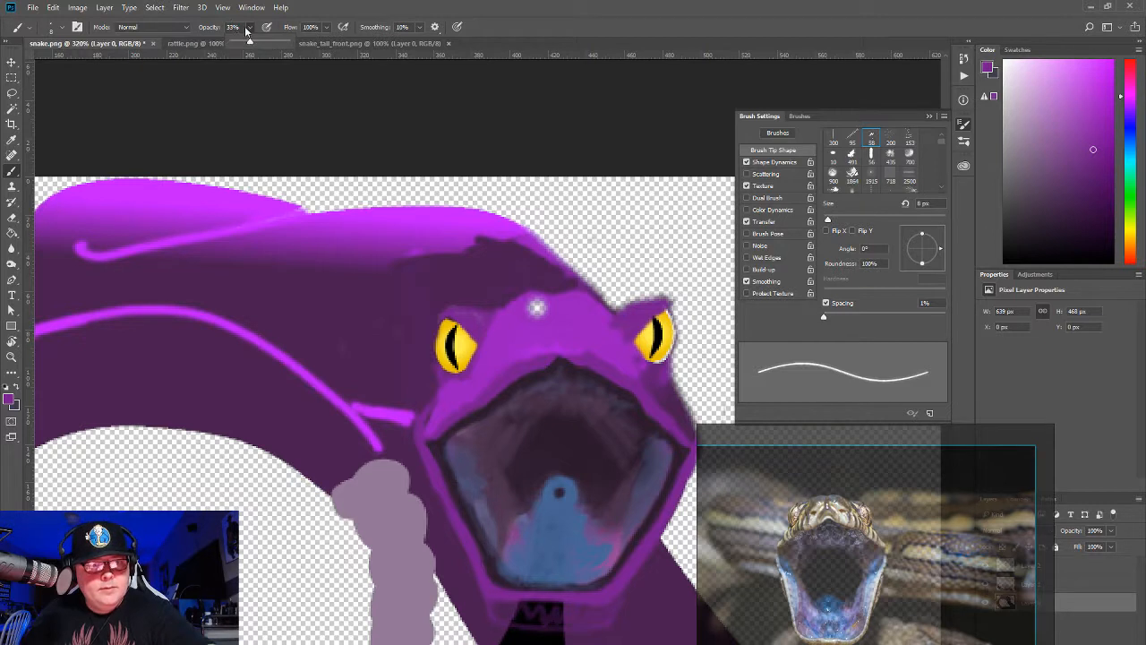
left_click_drag(251, 42, 287, 42)
mouse_move(553, 596)
left_mouse_down()
mouse_move(595, 616)
mouse_move(613, 593)
left_mouse_up()
mouse_move(522, 609)
left_mouse_down()
mouse_move(542, 610)
mouse_move(492, 610)
left_mouse_up()
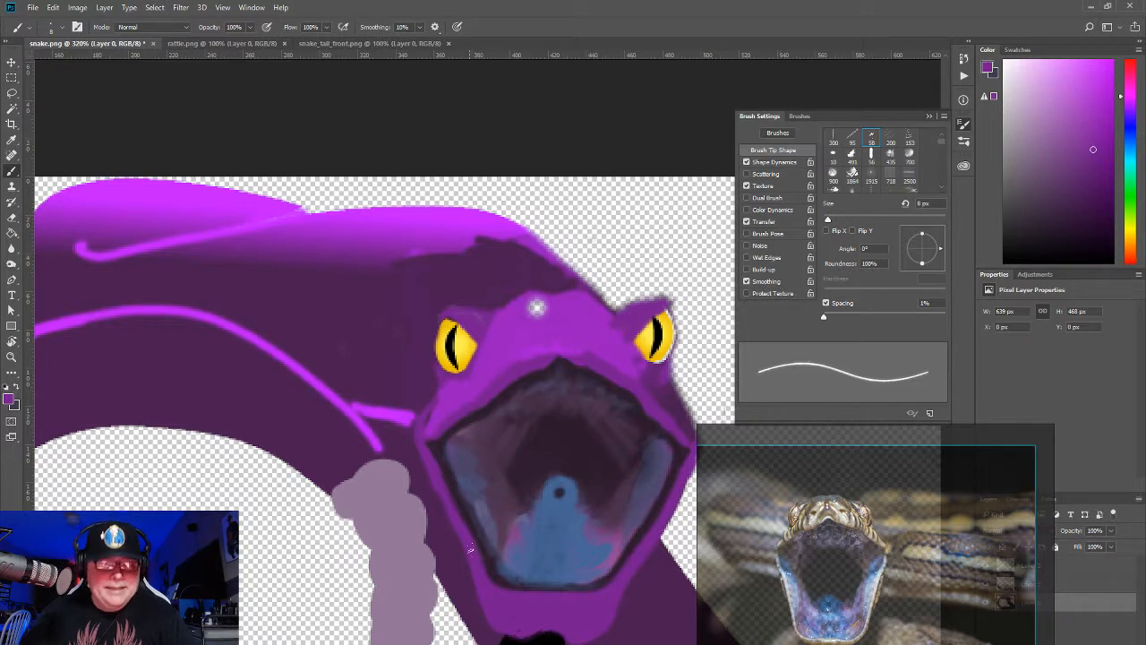
Step: Refine the jaw contour by painting sampled dark body purple along its left side and erasing along its outer right edge
left_click(447, 531, "alt")
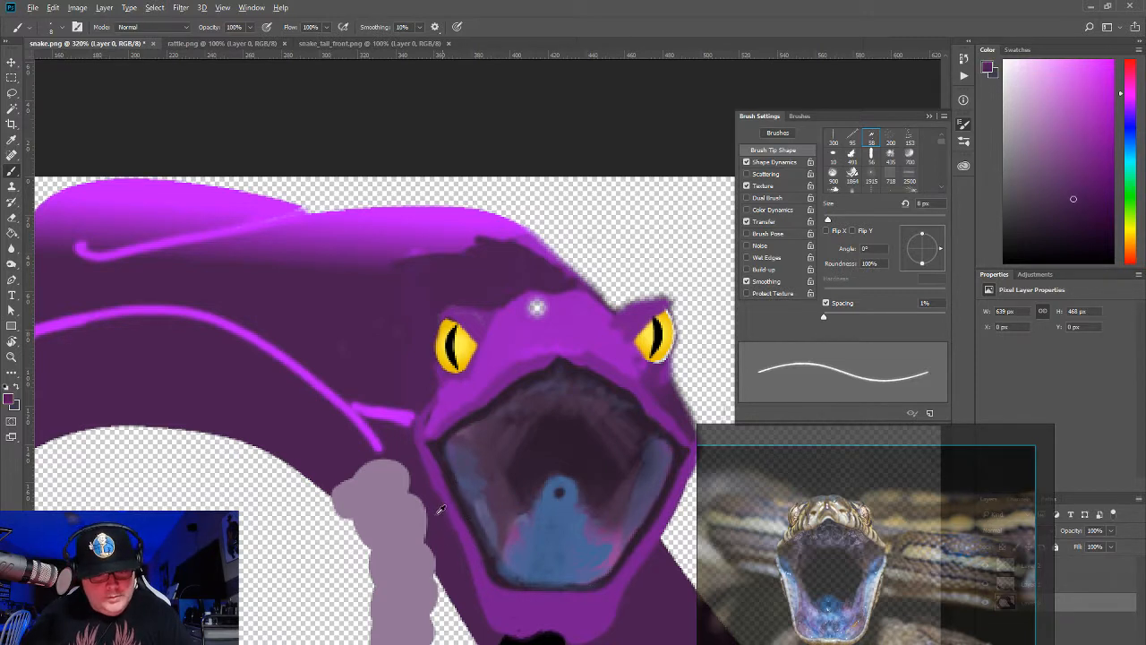
left_click_drag(442, 497, 471, 568)
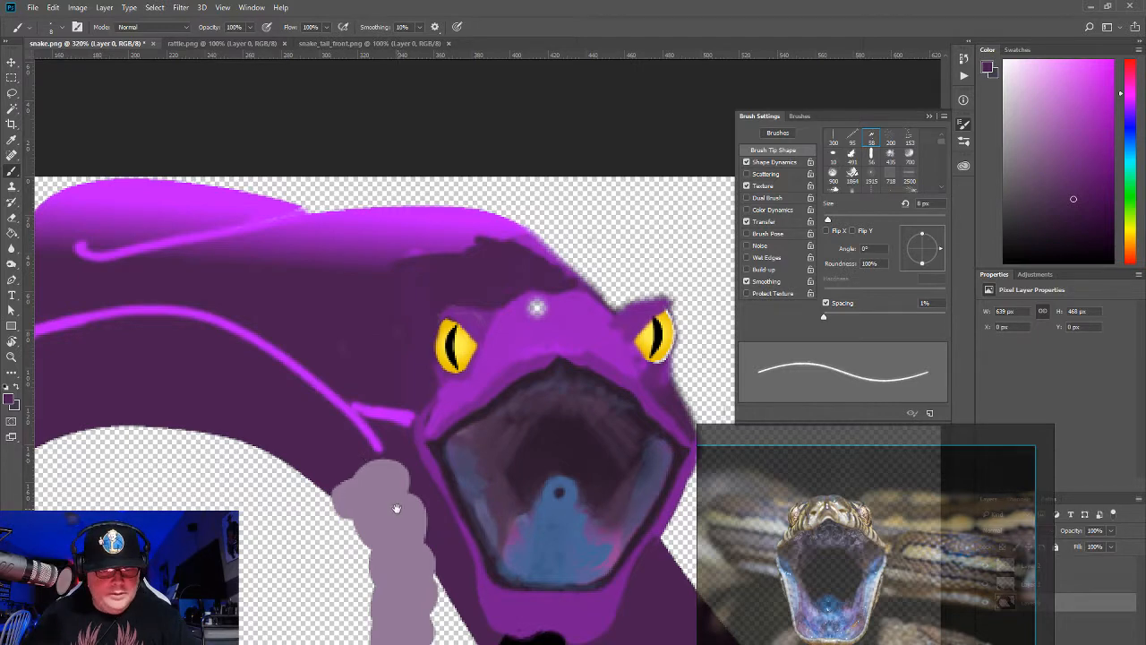
left_click_drag(396, 507, 321, 496)
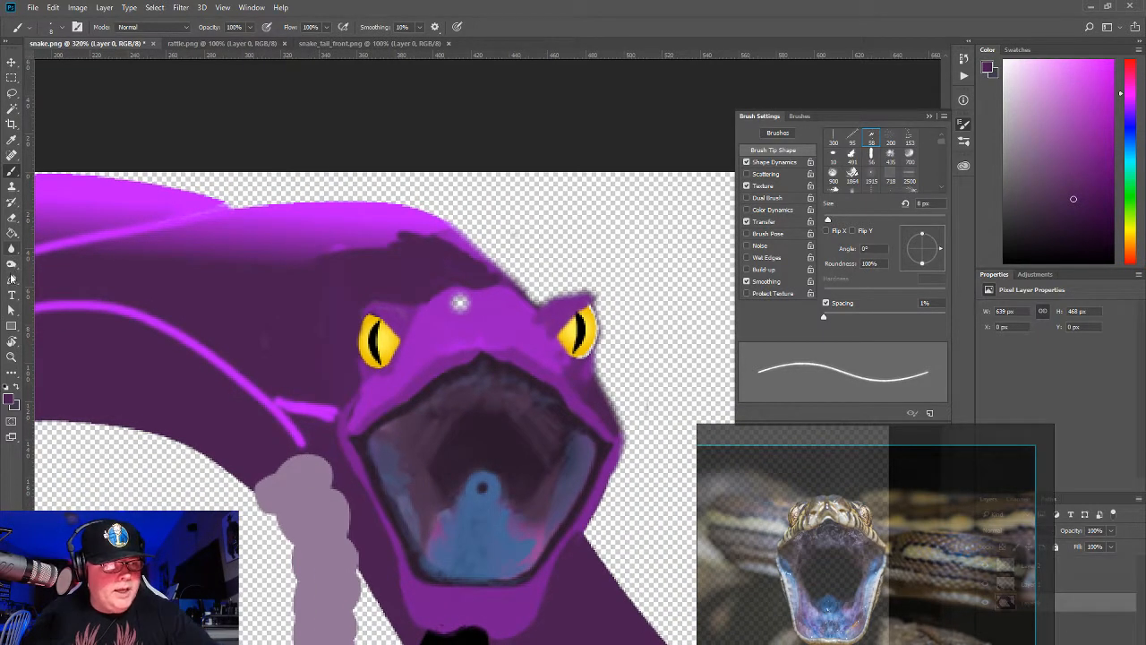
left_click(11, 217)
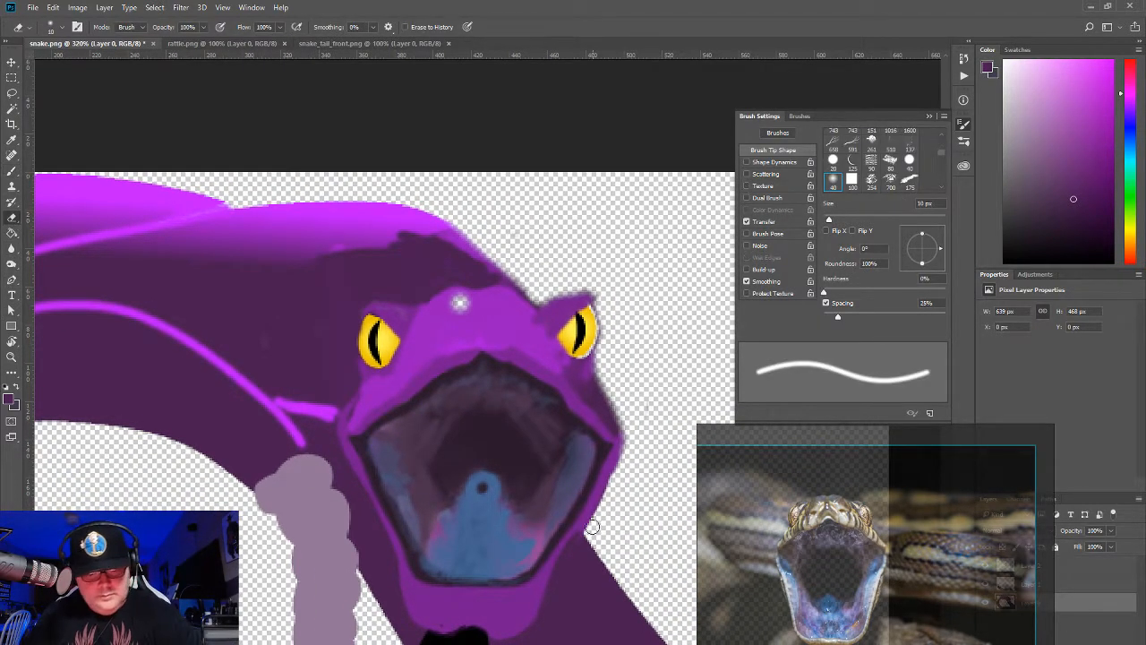
mouse_move(592, 529)
left_mouse_down()
mouse_move(609, 499)
mouse_move(610, 422)
left_mouse_up()
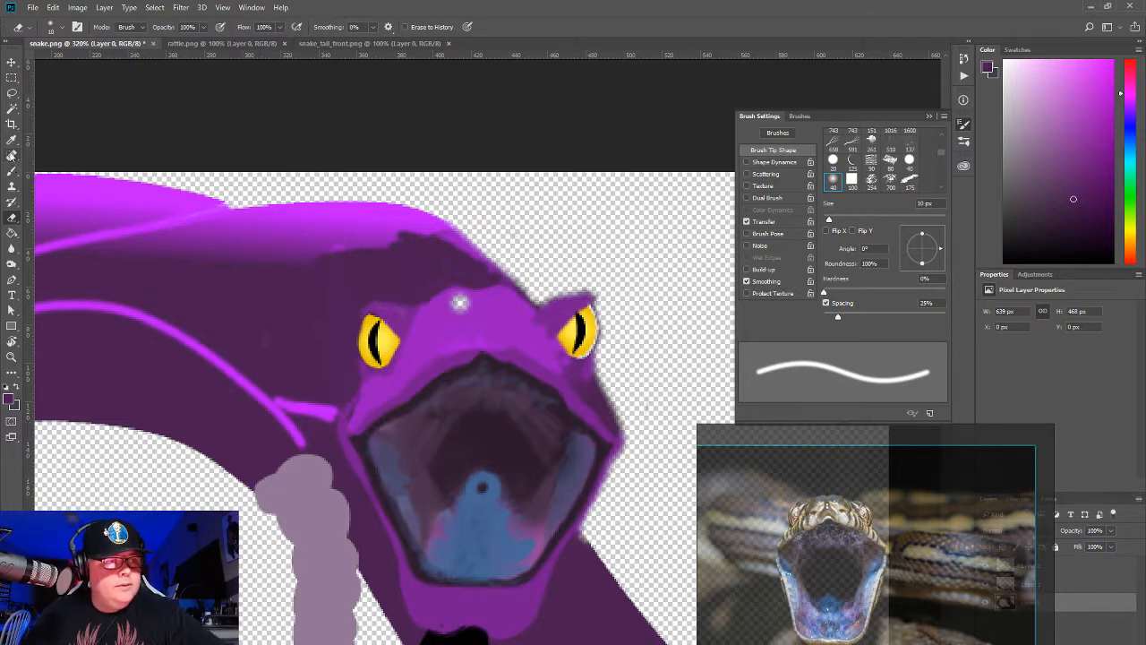
Step: Fill the lower jaw's interior with sampled dark outline colour inside a thin purple lip, and add faint streaks of sampled purple
left_click(12, 171)
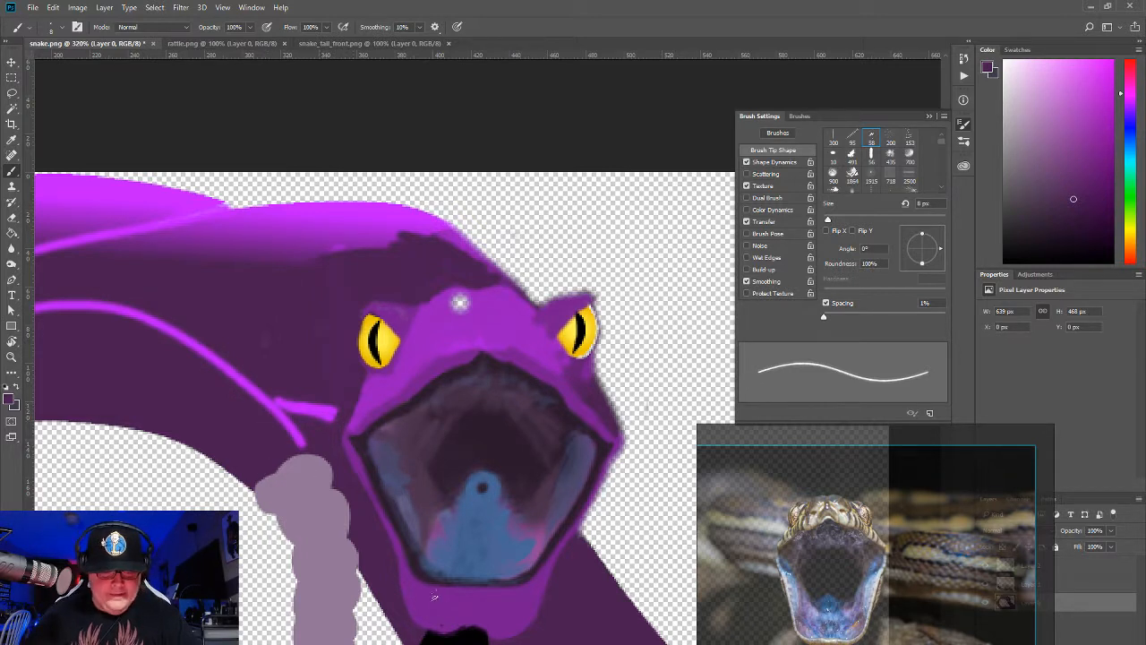
left_click(420, 560, "alt")
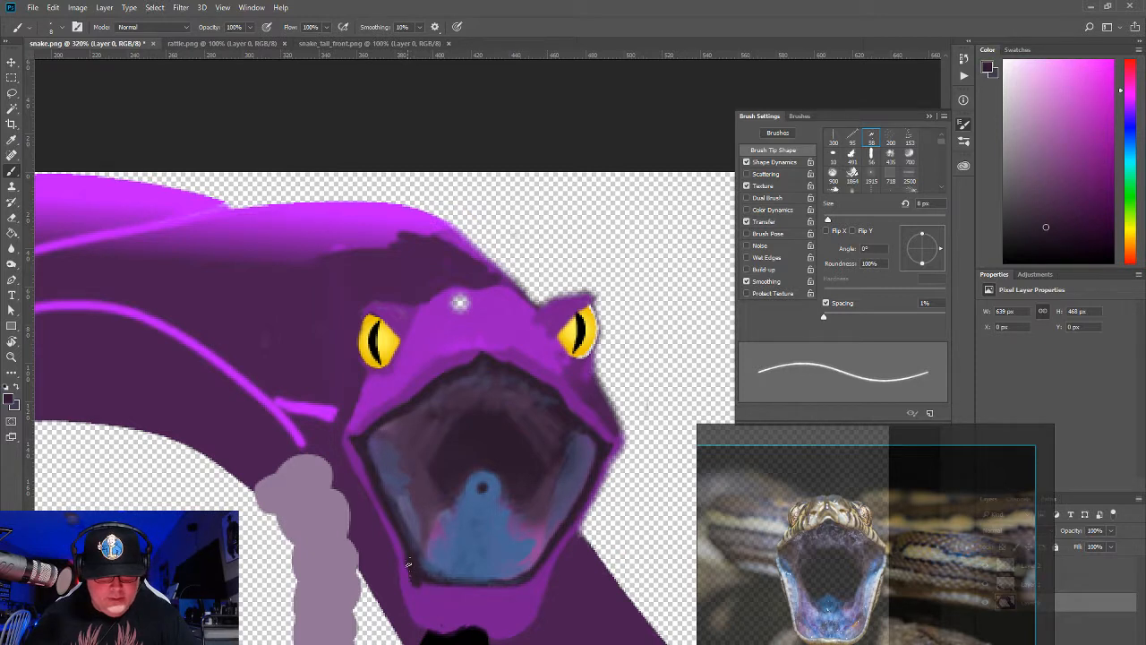
mouse_move(408, 563)
left_mouse_down()
mouse_move(417, 607)
mouse_move(440, 620)
mouse_move(425, 609)
left_mouse_up()
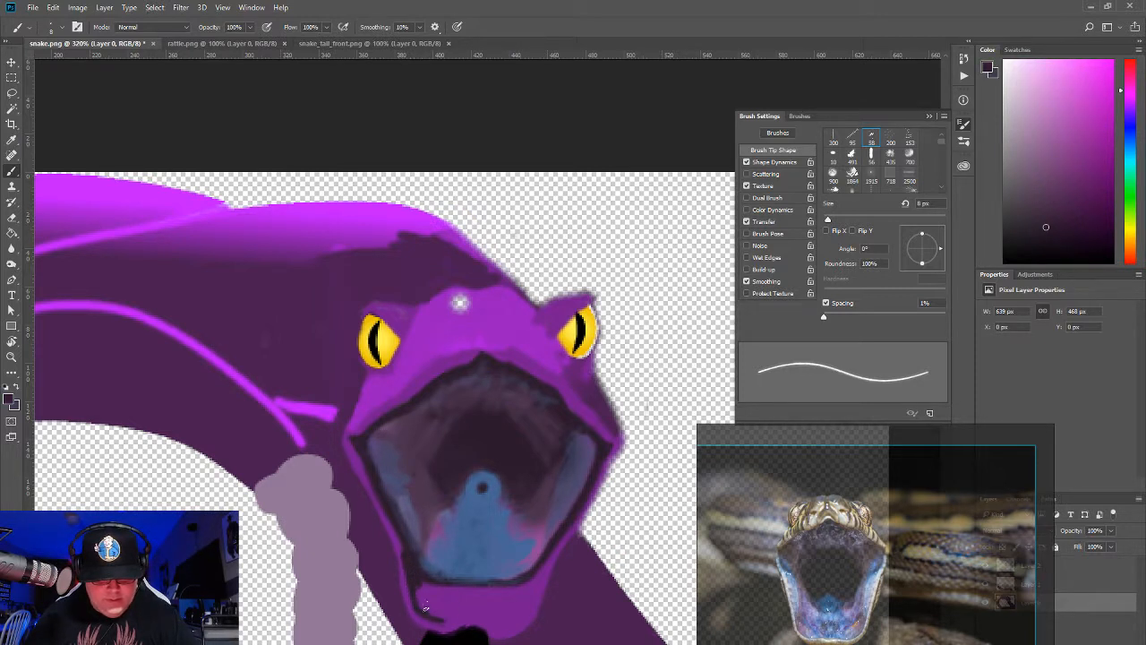
mouse_move(481, 614)
left_mouse_down()
mouse_move(517, 613)
mouse_move(535, 573)
mouse_move(479, 607)
mouse_move(470, 595)
mouse_move(426, 583)
left_mouse_up()
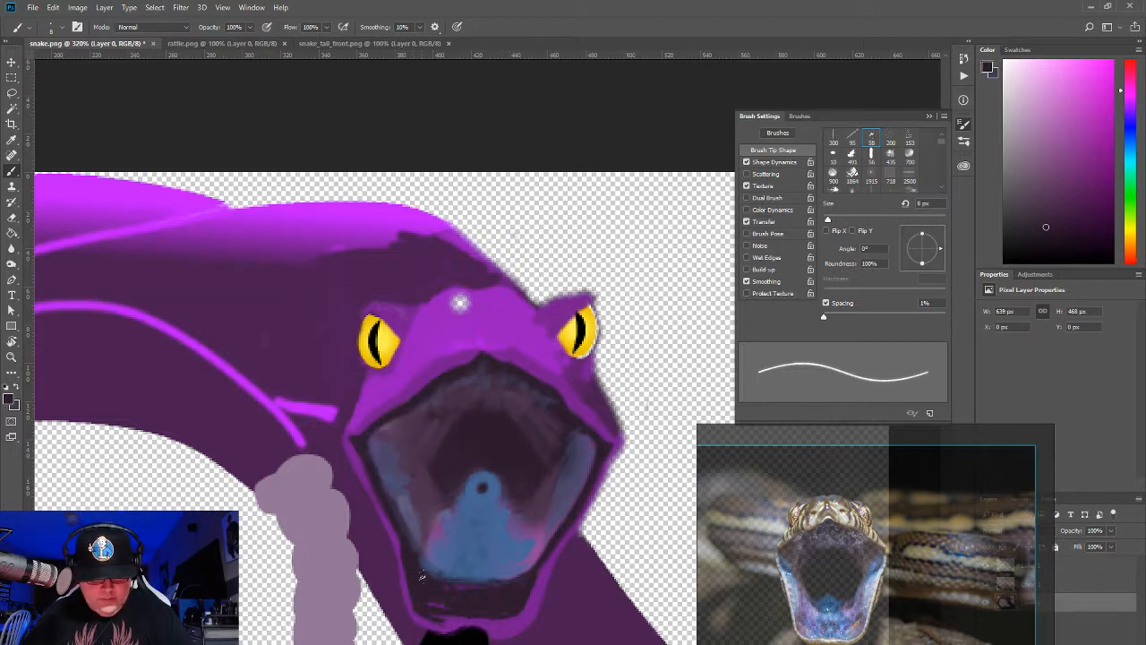
left_click(448, 618, "alt")
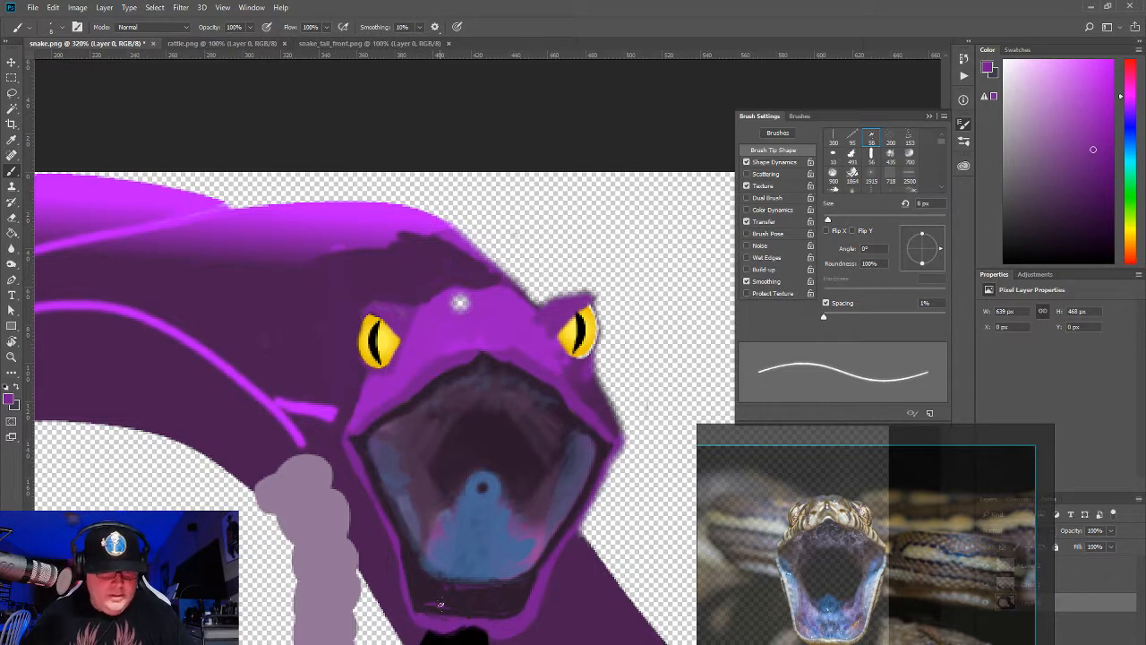
Step: Glaze sampled blue over the dark lower jaw at 30% opacity, and shade the throat and tongue base with sampled dark mouth colour
left_click(509, 551, "alt")
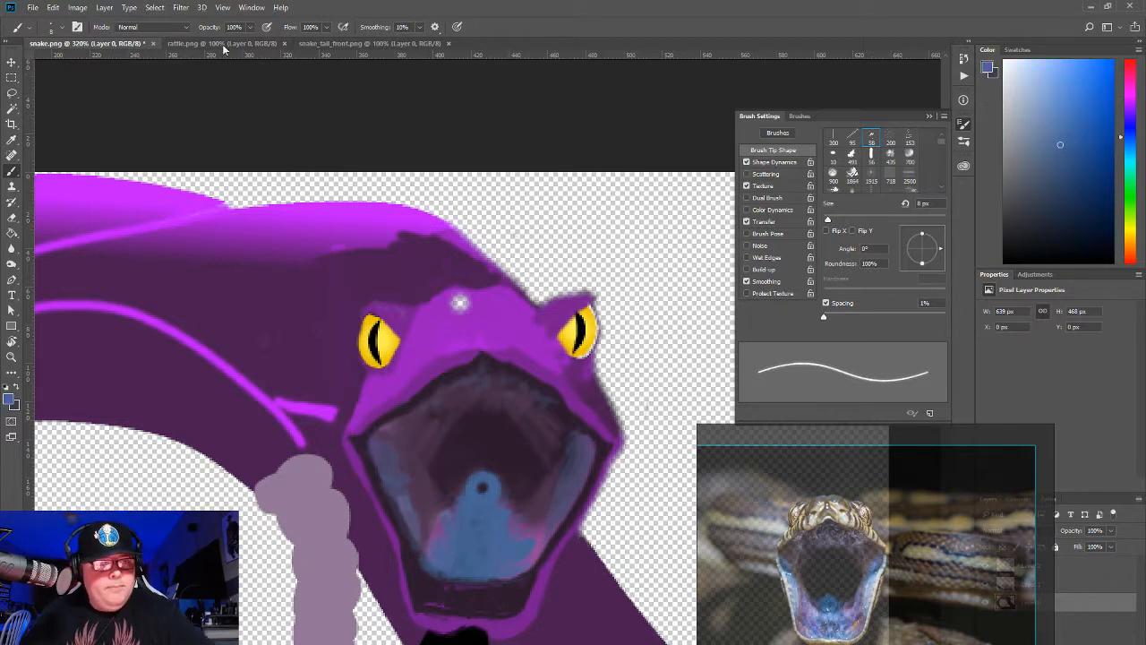
left_click(251, 28)
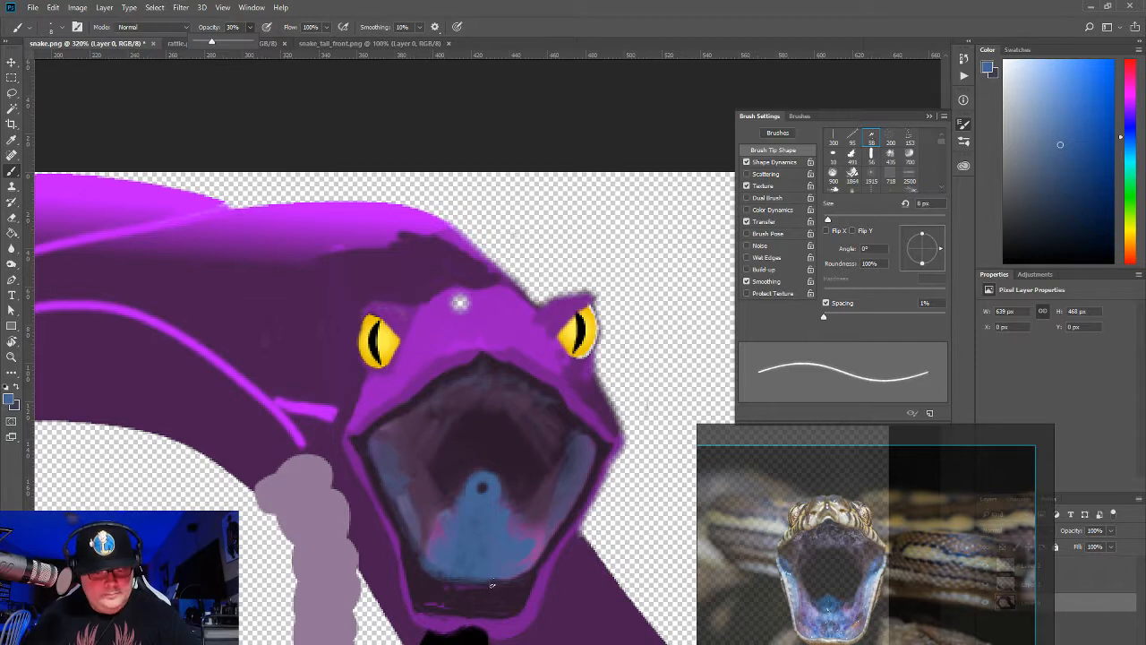
mouse_move(496, 592)
left_mouse_down()
mouse_move(509, 582)
mouse_move(514, 600)
mouse_move(488, 610)
mouse_move(485, 580)
mouse_move(466, 599)
mouse_move(495, 605)
mouse_move(463, 575)
left_mouse_up()
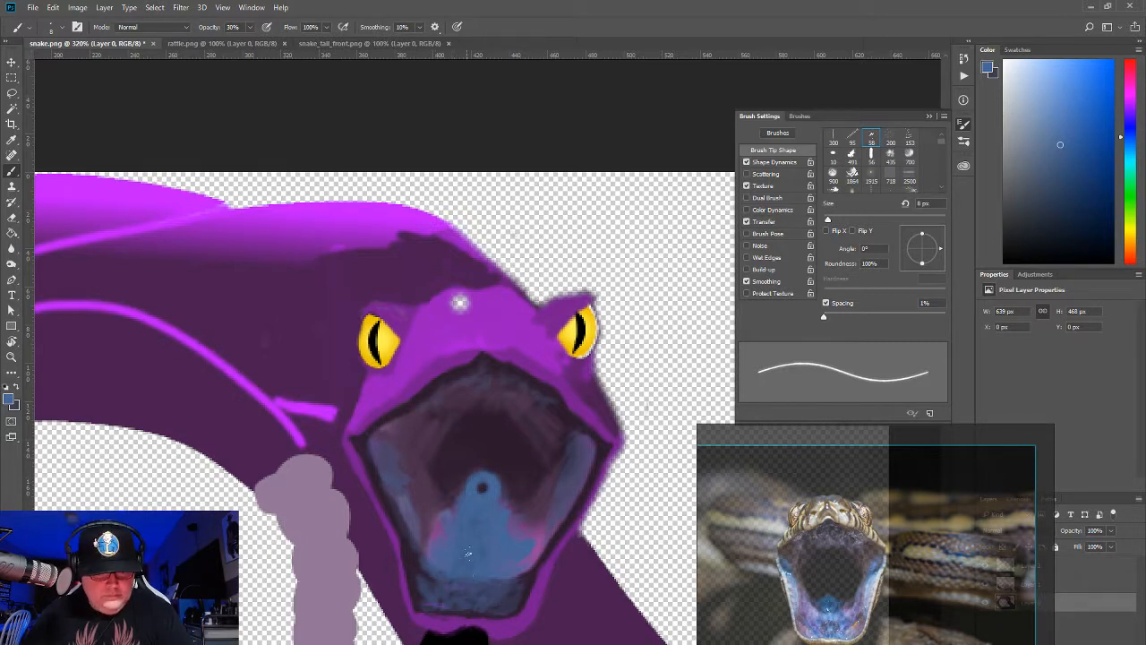
left_click(514, 481, "alt")
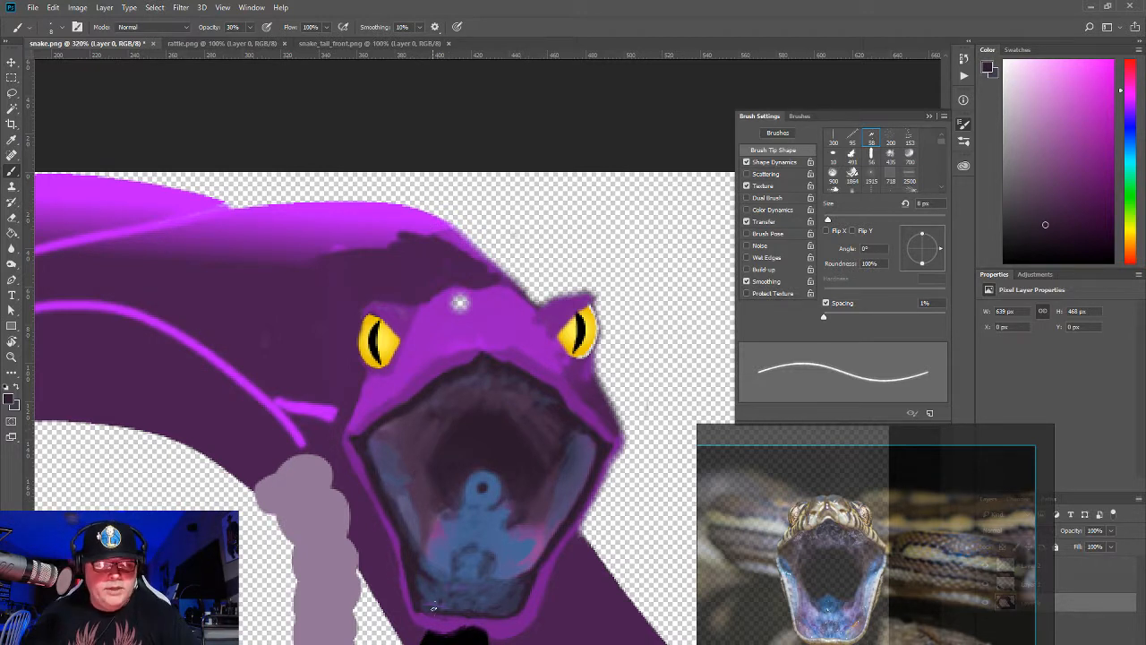
Step: Blend sampled dark mouth tones into the left cheek lining and add faint pinkish streaks along the upper sides of the throat
left_click(546, 422, "alt")
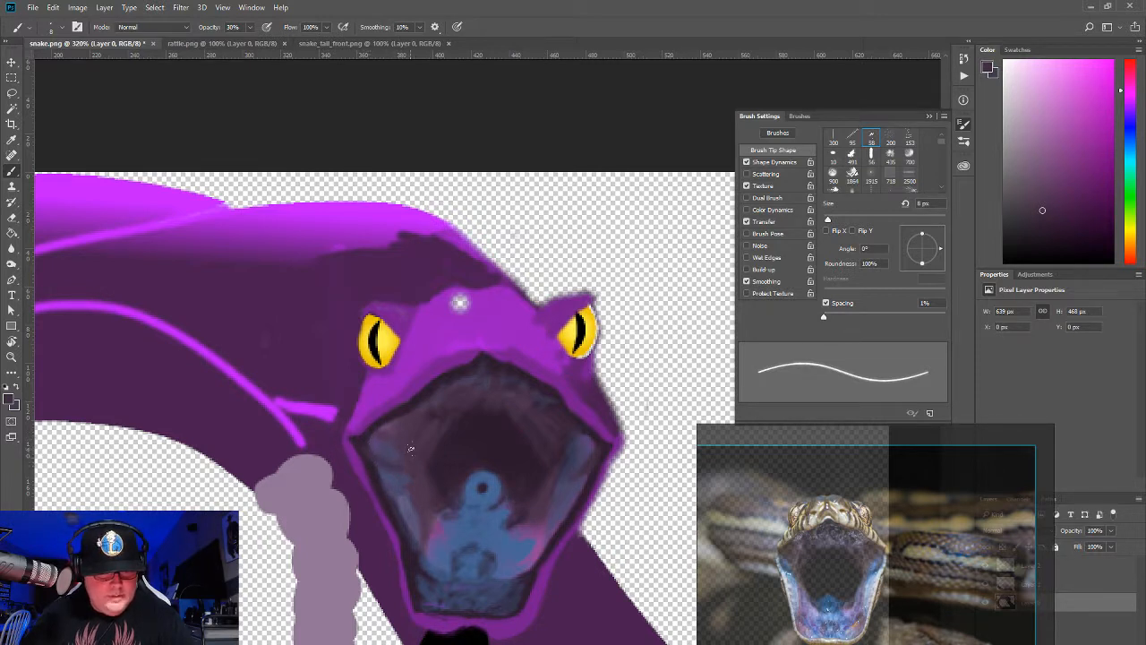
left_click(375, 464, "alt")
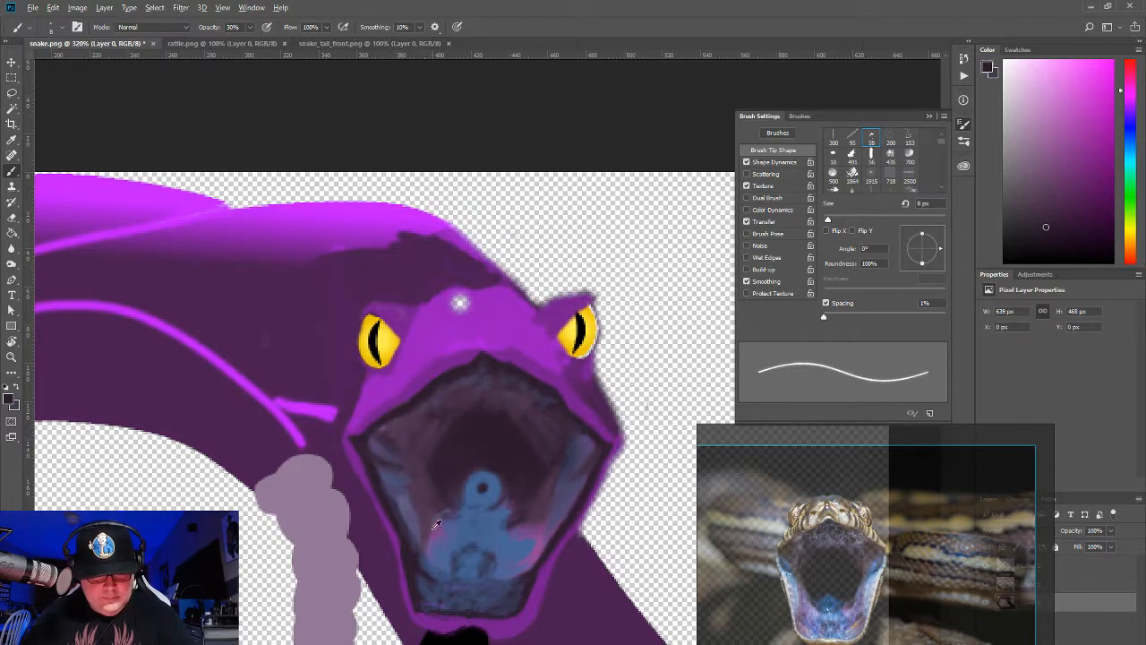
left_click(413, 441, "alt")
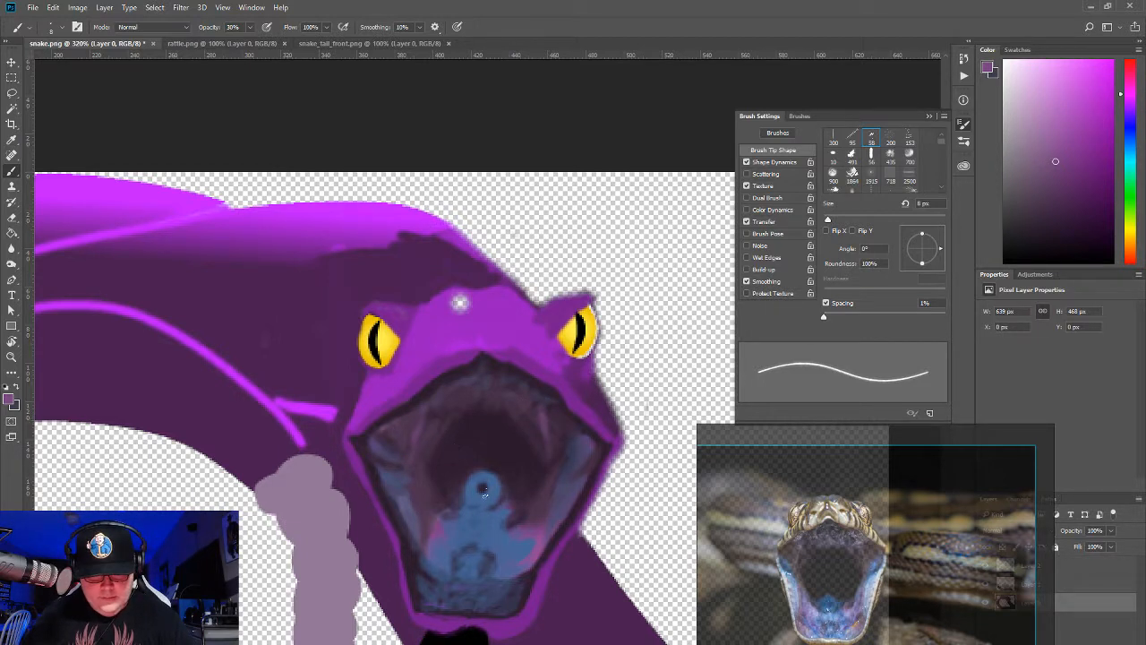
Step: Tone down the pink patches beside the blue tongue base and deepen the mouth's inner edges with sampled dark mouth colours
left_click(520, 587, "alt")
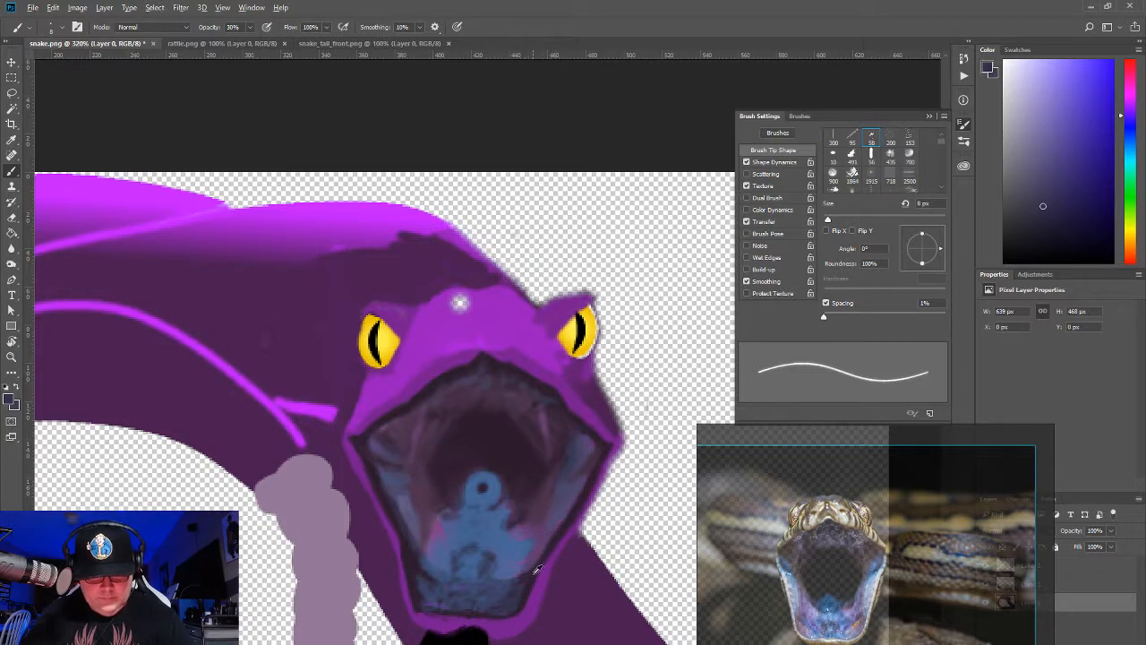
left_click(535, 562, "alt")
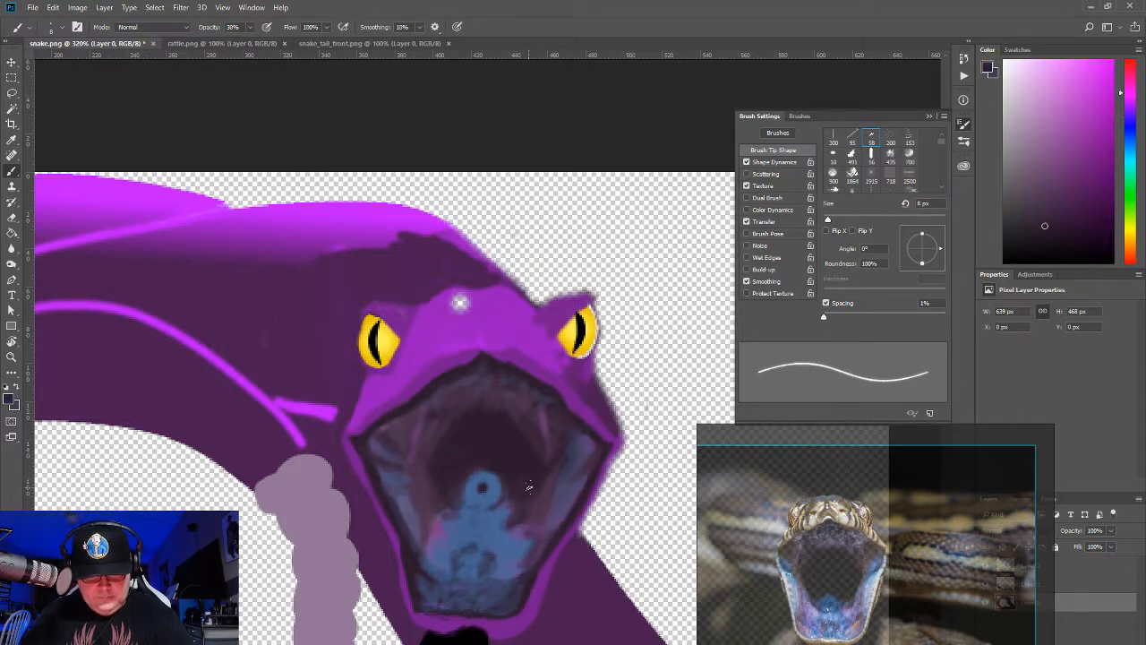
left_click(435, 517, "alt")
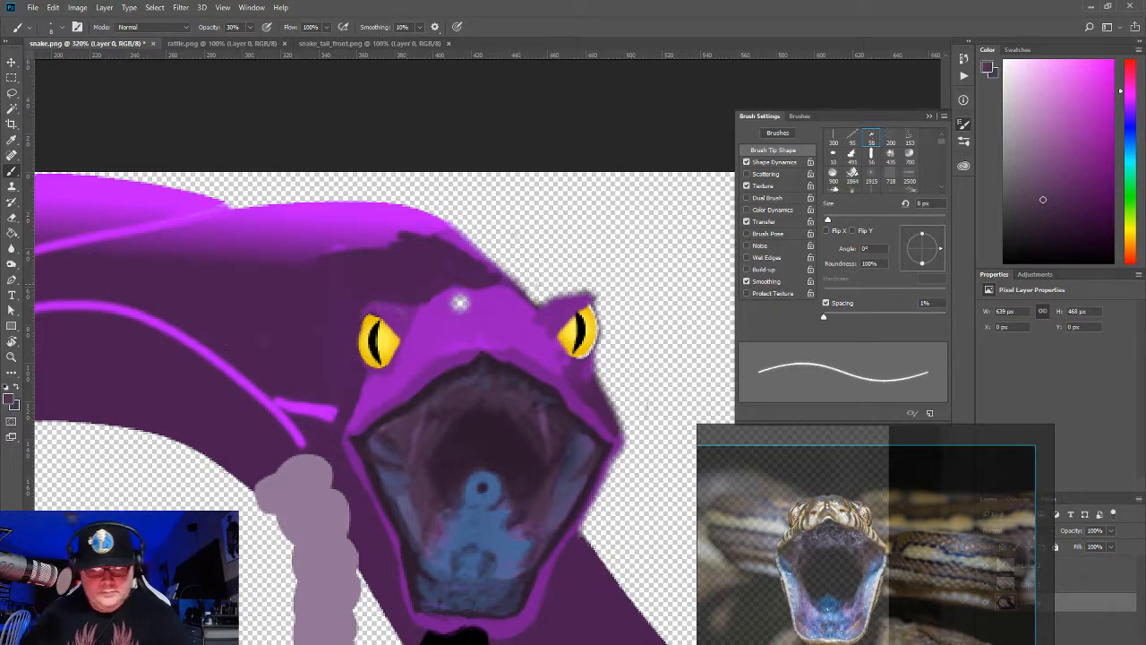
left_click(502, 365, "alt")
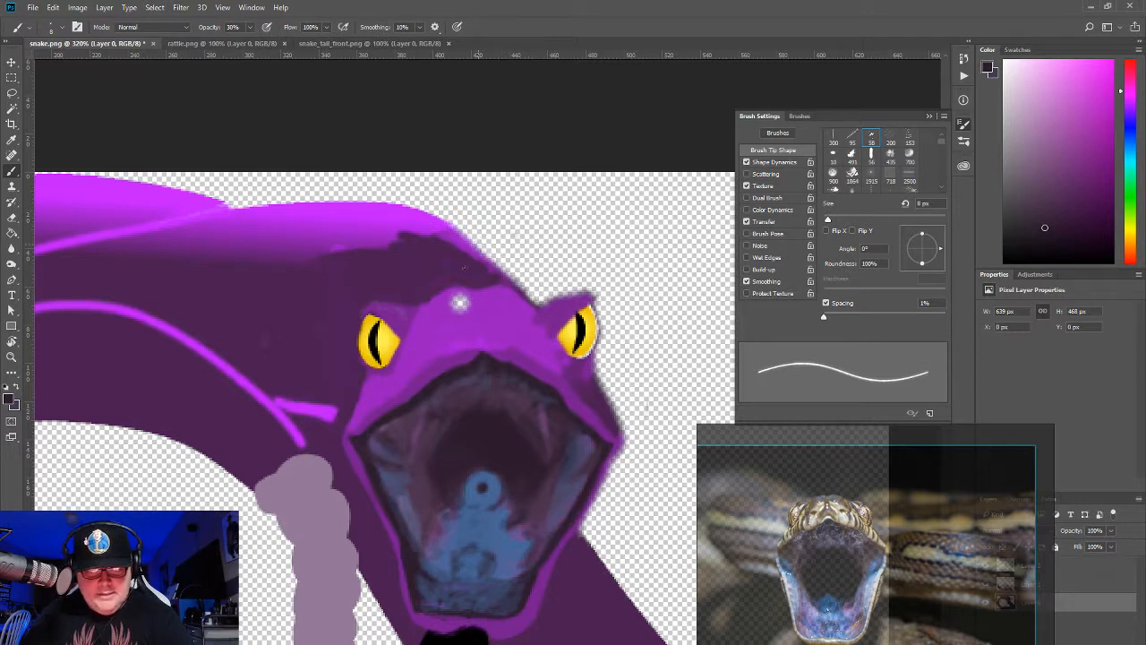
left_click(480, 361, "alt")
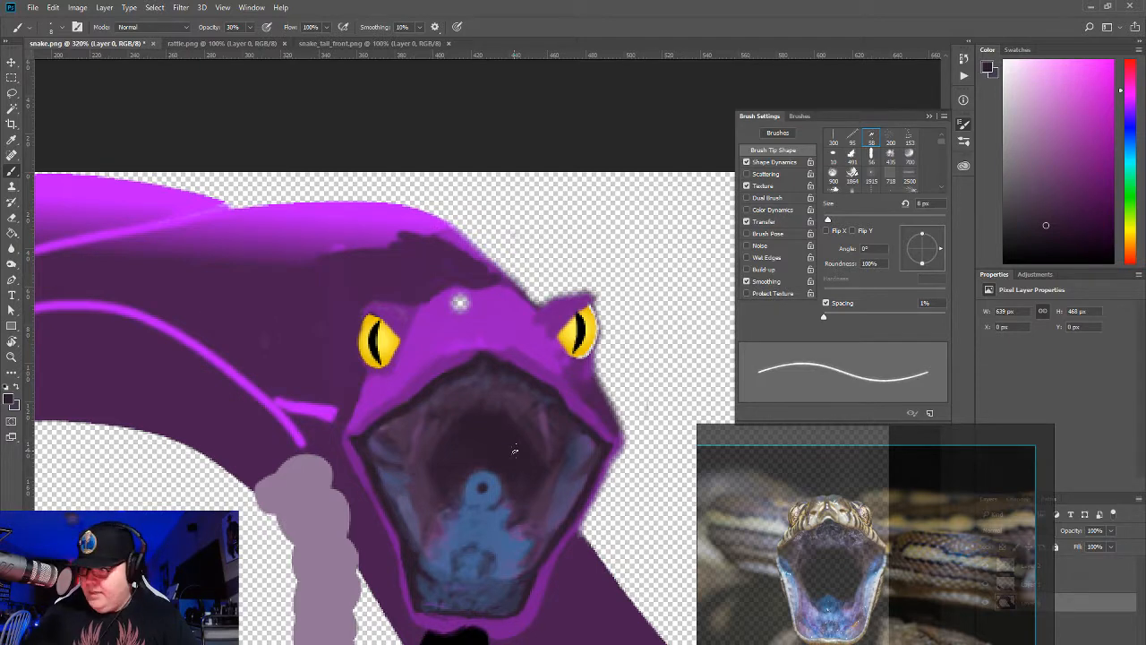
Step: Examine the whole snake at several zoom levels, including with the interface panels temporarily hidden
scroll(515, 451, "down", 10)
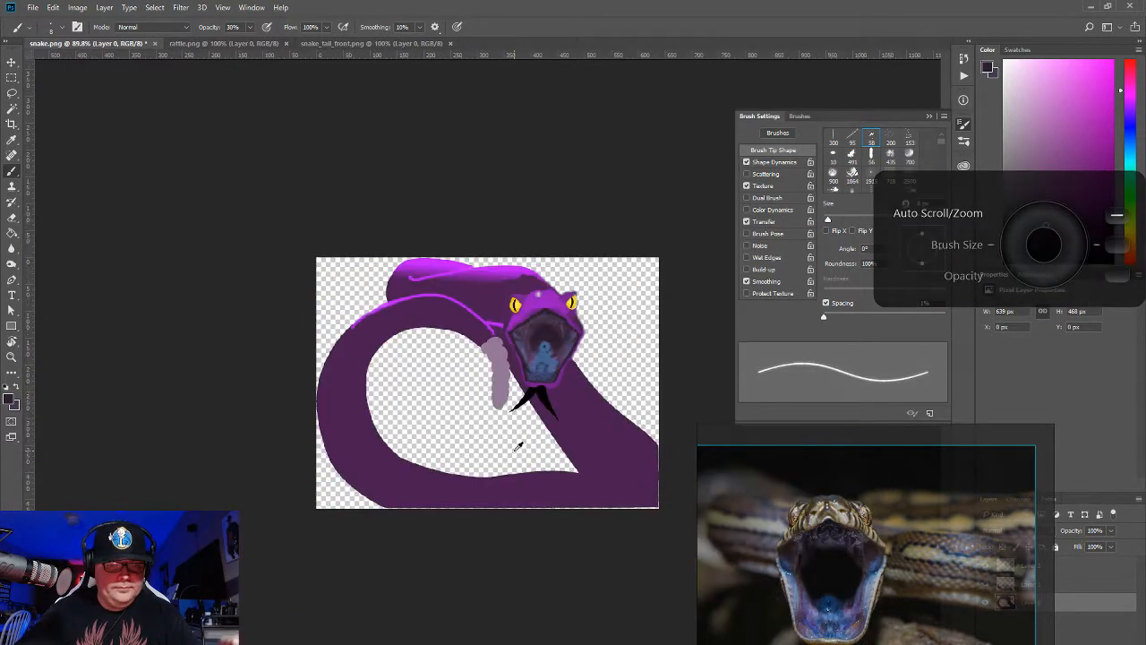
scroll(518, 445, "up", 3)
scroll(518, 445, "down", 4)
scroll(517, 445, "up", 6)
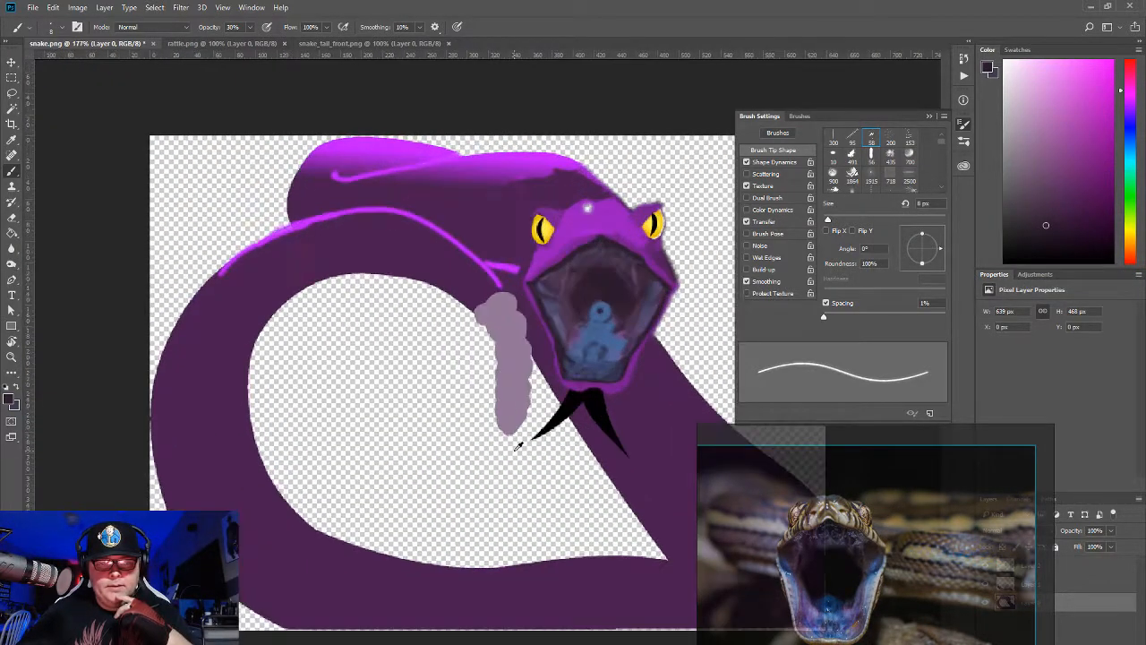
scroll(518, 445, "up", 2)
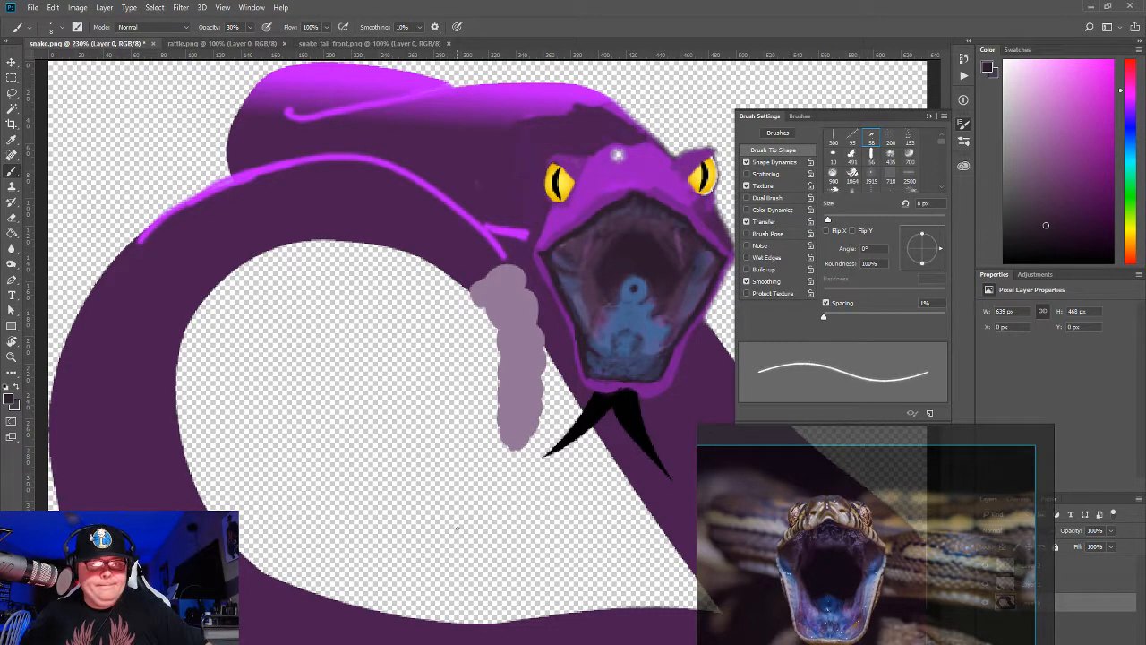
key("Tab")
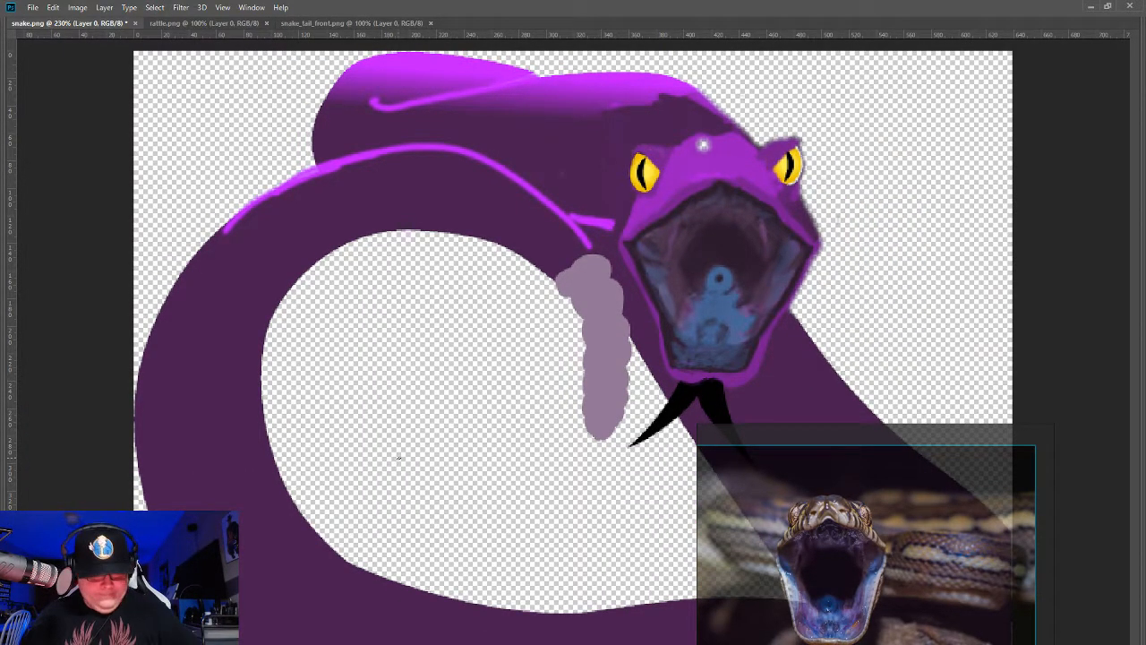
key("Tab")
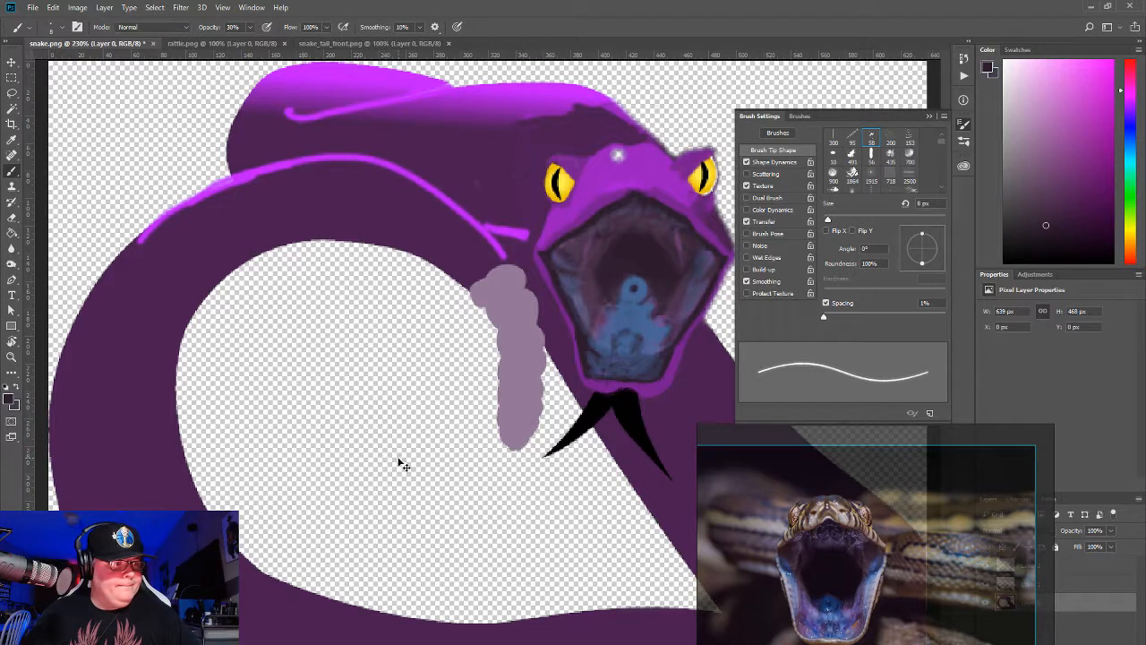
scroll(398, 458, "down", 1)
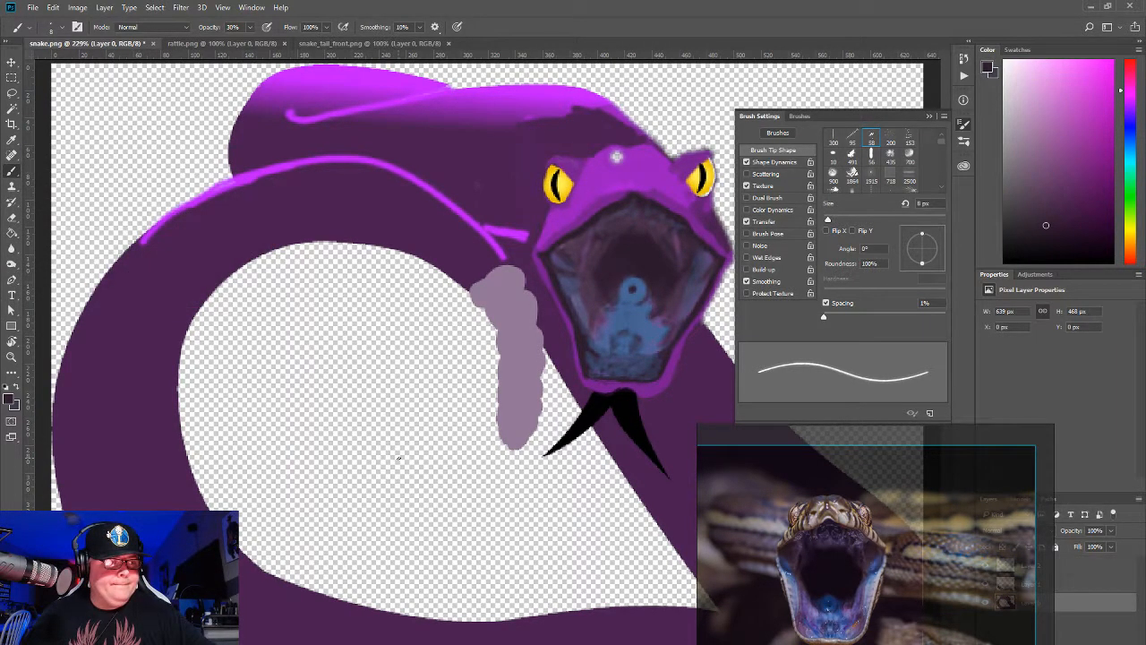
Step: Flip the canvas horizontally and vertically to check the head's shape, and flip it back to its original orientation
key("ctrl+shift+h")
key("ctrl+shift+v")
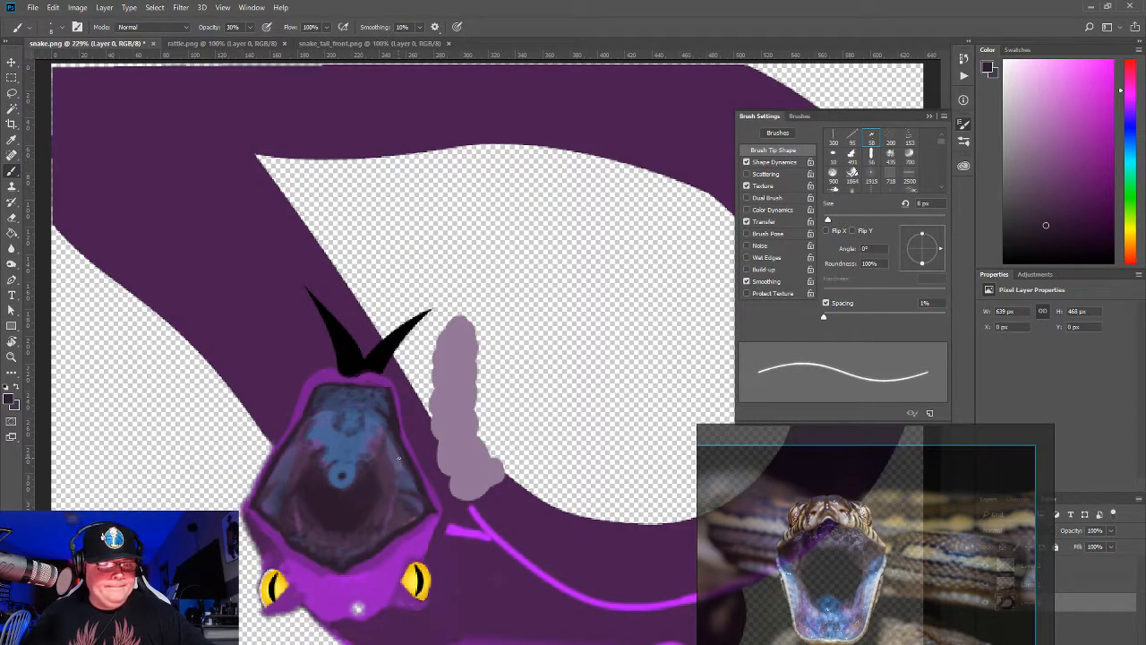
key("ctrl+shift+v")
key("ctrl+shift+h")
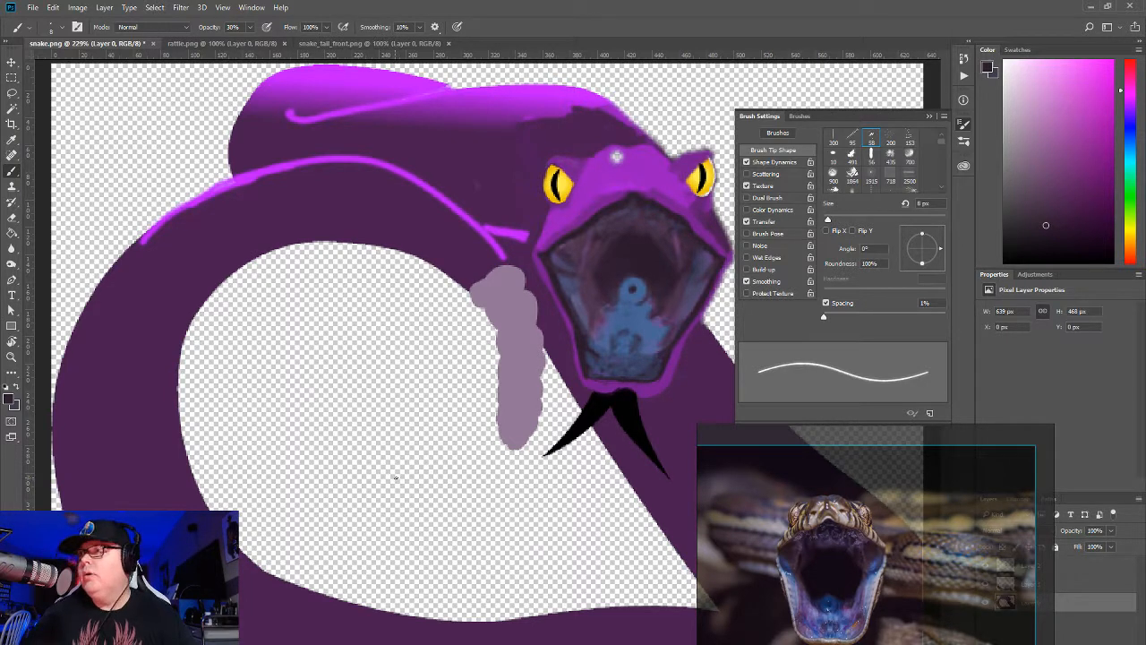
Step: Paint sampled dark body purple over the upper part of the black tongue's left prong, raising the brush opacity to 100%
scroll(395, 478, "up", 3)
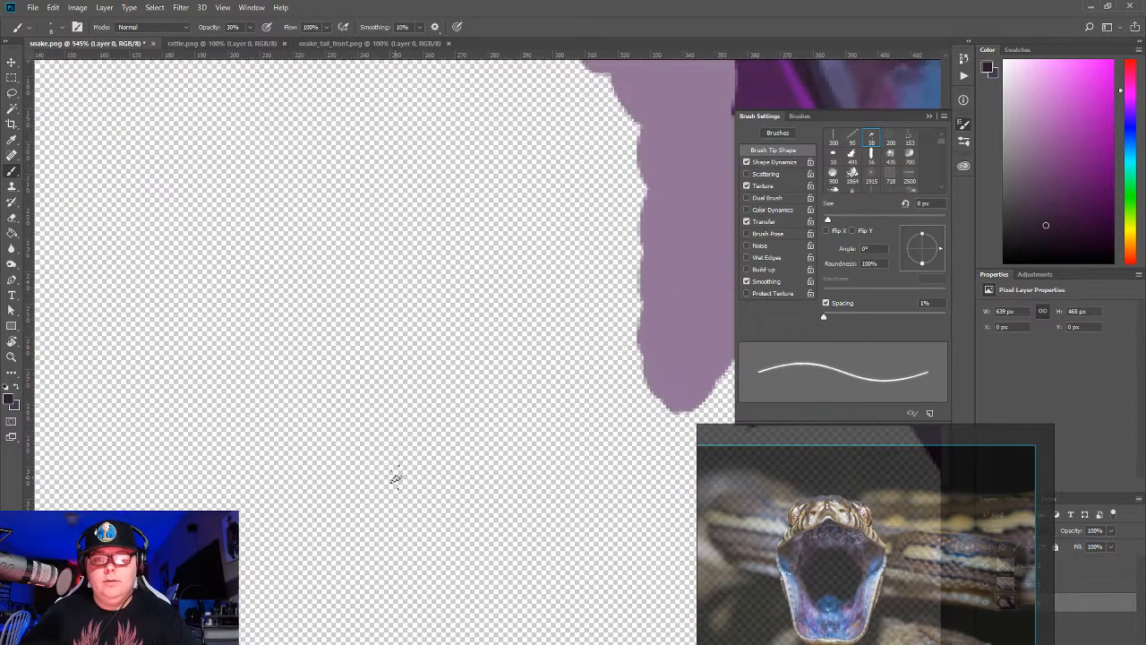
scroll(395, 478, "down", 3)
scroll(395, 479, "up", 1)
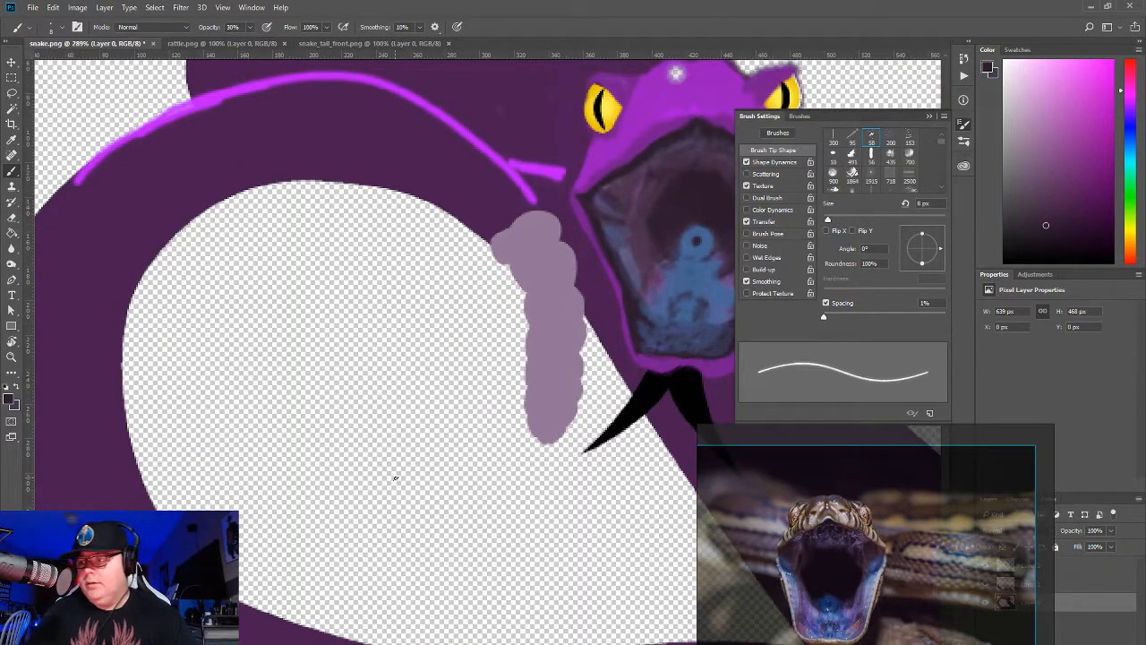
left_click_drag(454, 389, 224, 539)
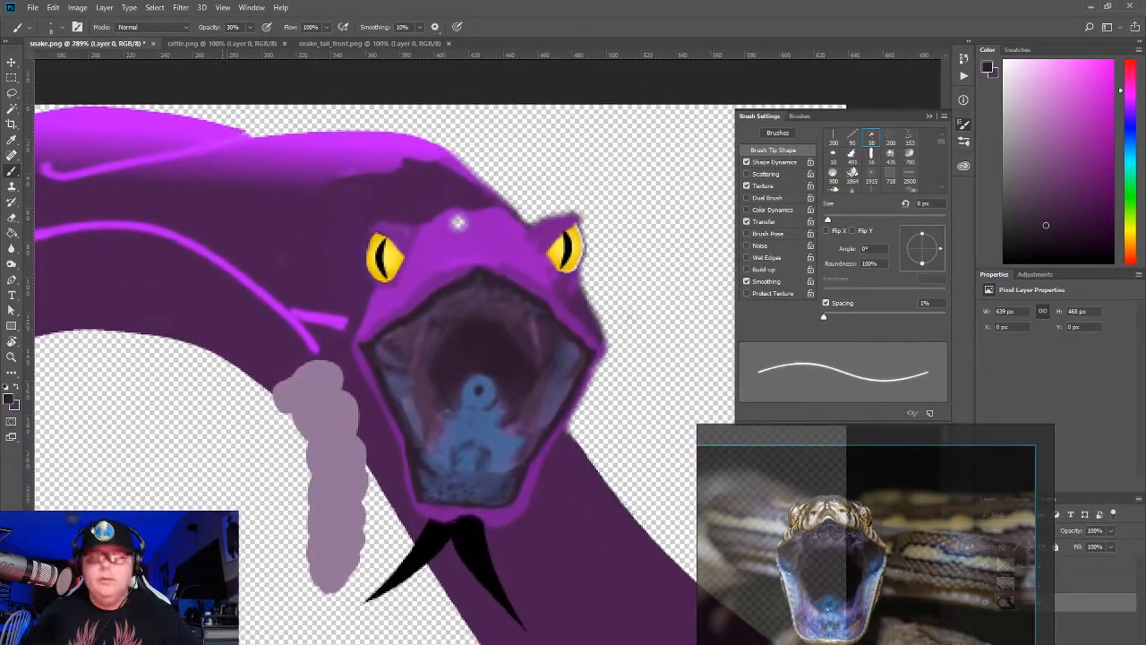
left_click_drag(457, 223, 460, 222)
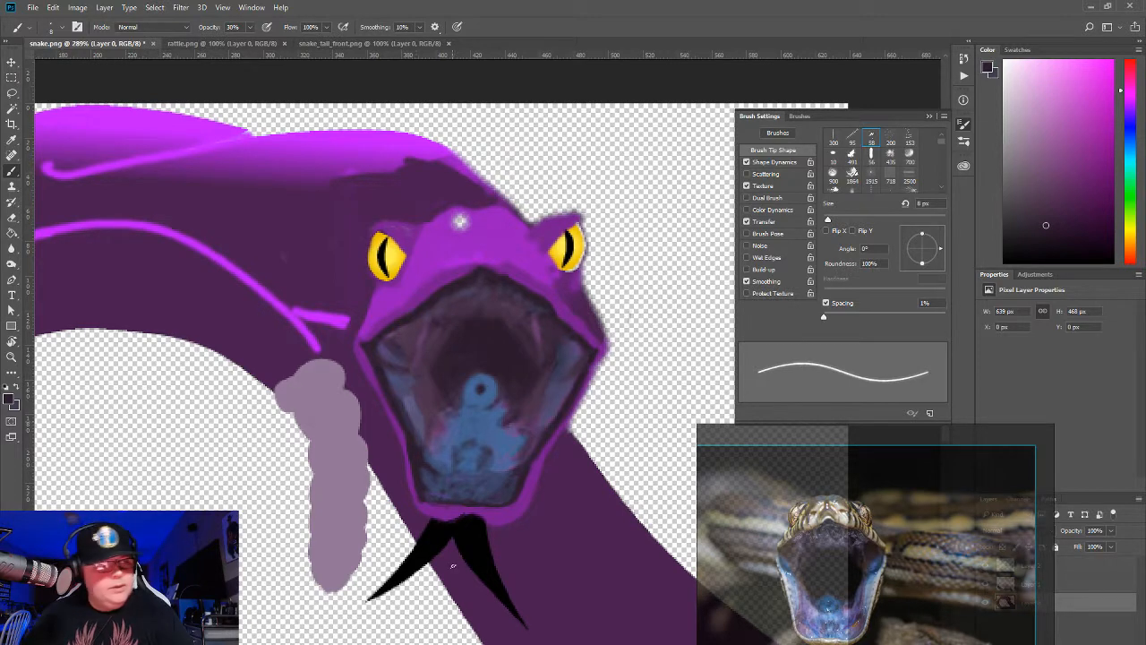
left_click(426, 519, "alt")
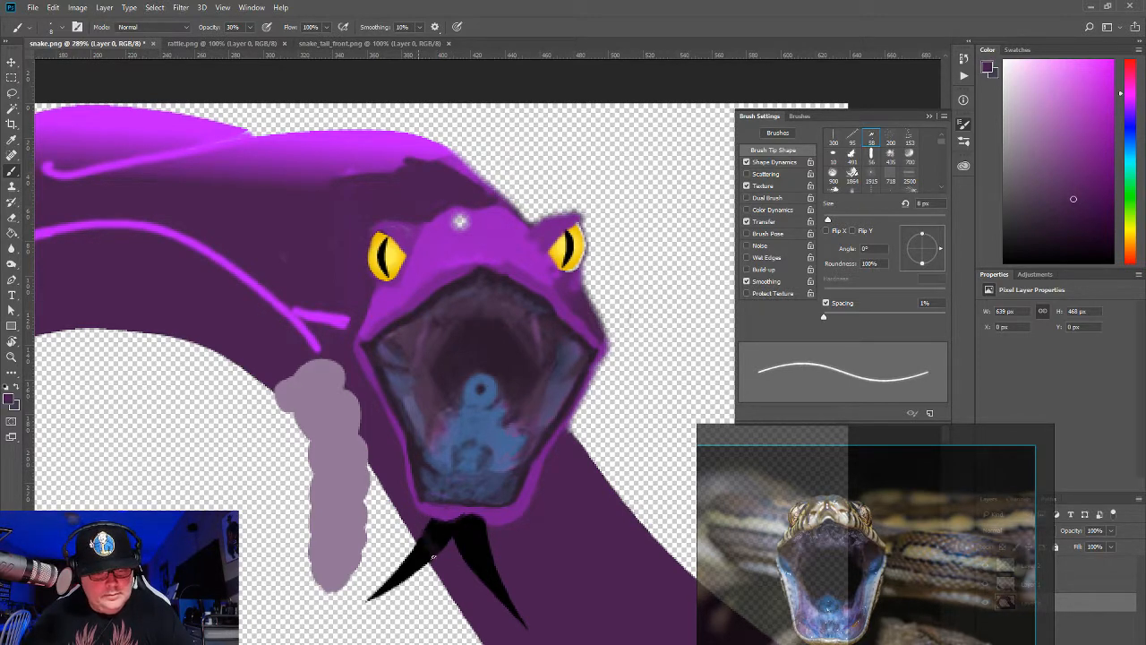
left_click(249, 27)
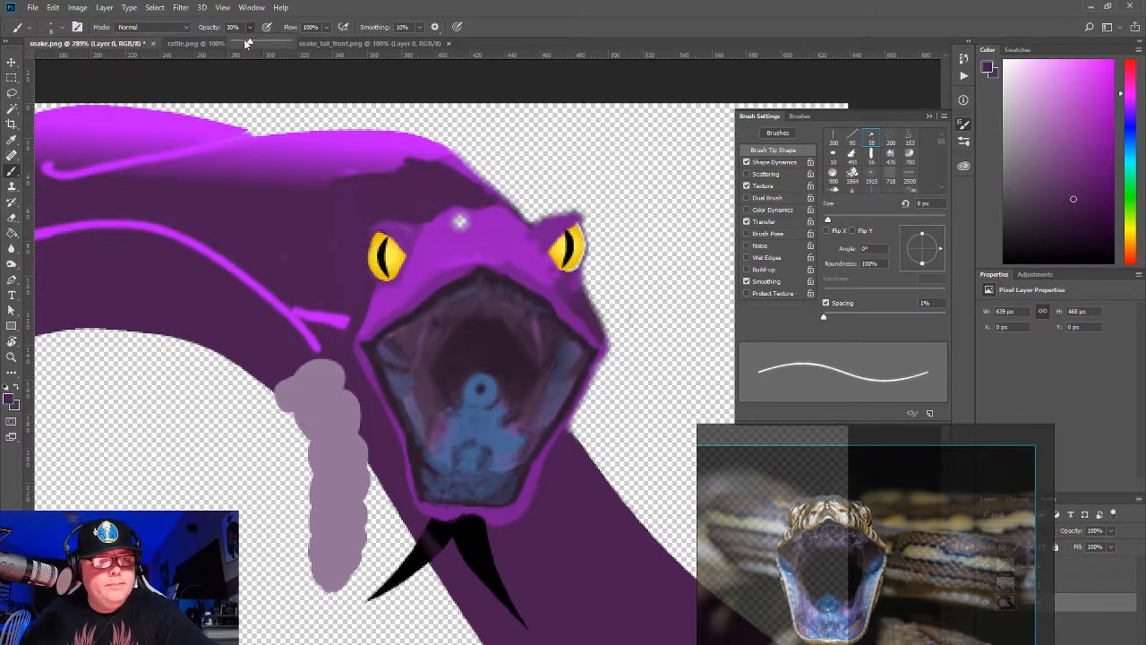
left_click_drag(249, 41, 321, 52)
mouse_move(423, 536)
left_mouse_down()
mouse_move(440, 566)
mouse_move(427, 522)
mouse_move(464, 552)
left_mouse_up()
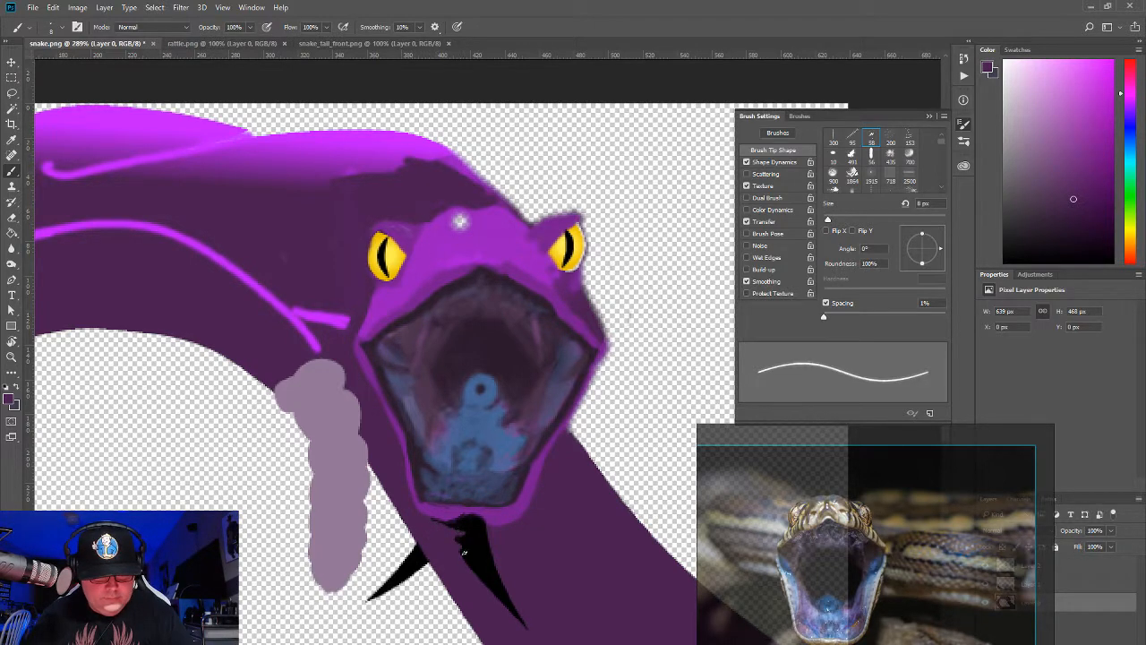
Step: Cover the rest of the tongue over the body with dark purple using a larger brush, and erase its left tip outside the neck
scroll(495, 561, "down", 2)
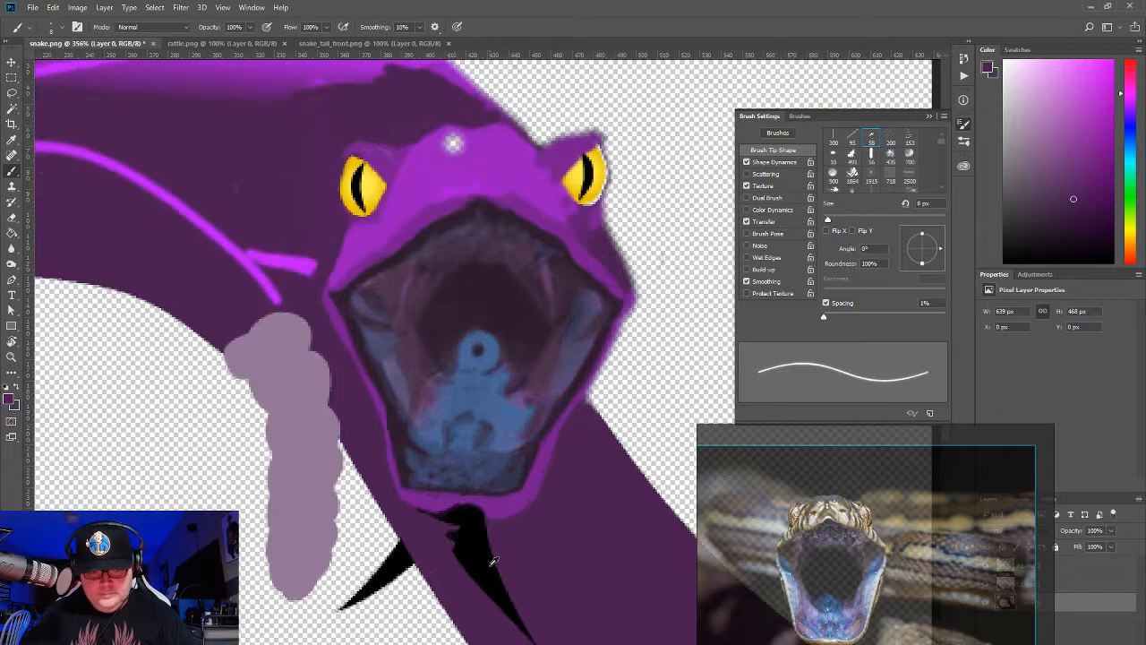
scroll(495, 561, "up", 2)
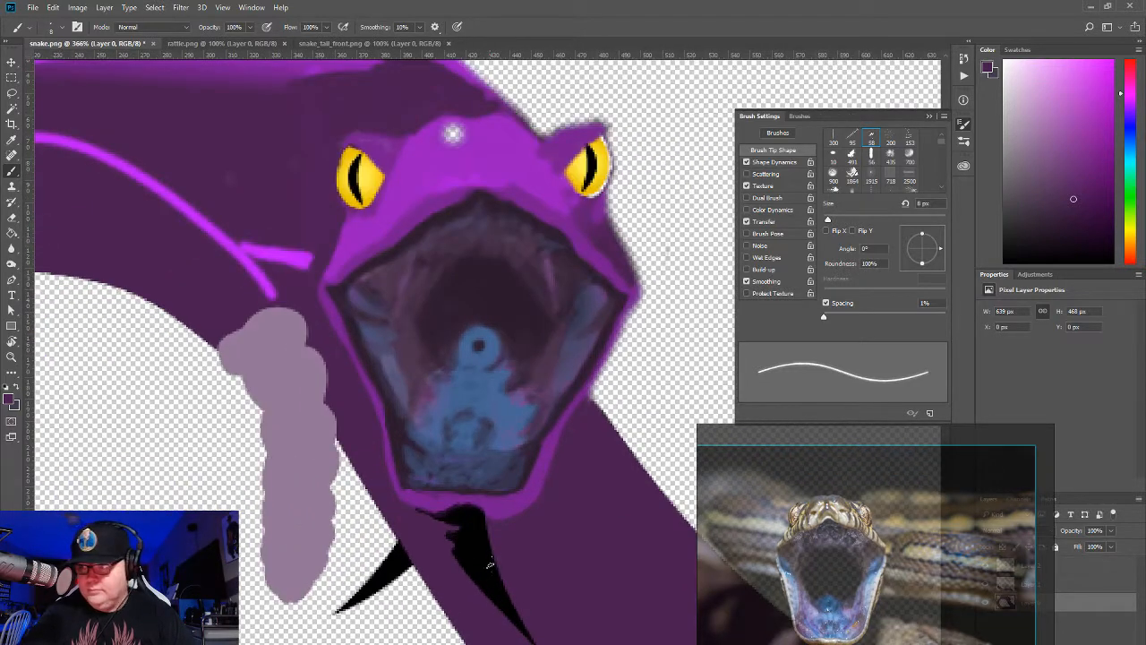
key("bracketright")
key("bracketright")
key("bracketright")
key("bracketright")
key("bracketright")
key("bracketright")
mouse_move(495, 566)
left_mouse_down()
mouse_move(536, 641)
mouse_move(487, 600)
mouse_move(465, 564)
mouse_move(480, 560)
mouse_move(442, 533)
mouse_move(477, 564)
left_mouse_up()
key("bracketleft")
key("bracketleft")
key("bracketleft")
mouse_move(455, 522)
left_mouse_down()
mouse_move(490, 532)
mouse_move(453, 516)
left_mouse_up()
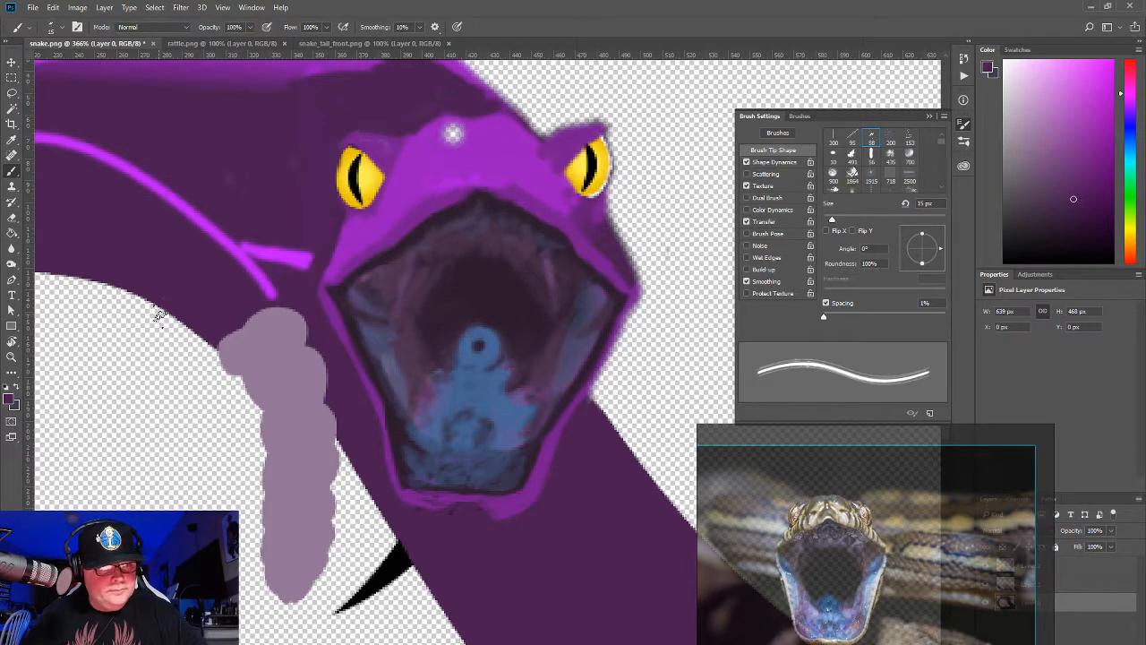
left_click(11, 218)
mouse_move(381, 550)
left_mouse_down()
mouse_move(399, 575)
mouse_move(392, 554)
mouse_move(350, 596)
mouse_move(366, 603)
left_mouse_up()
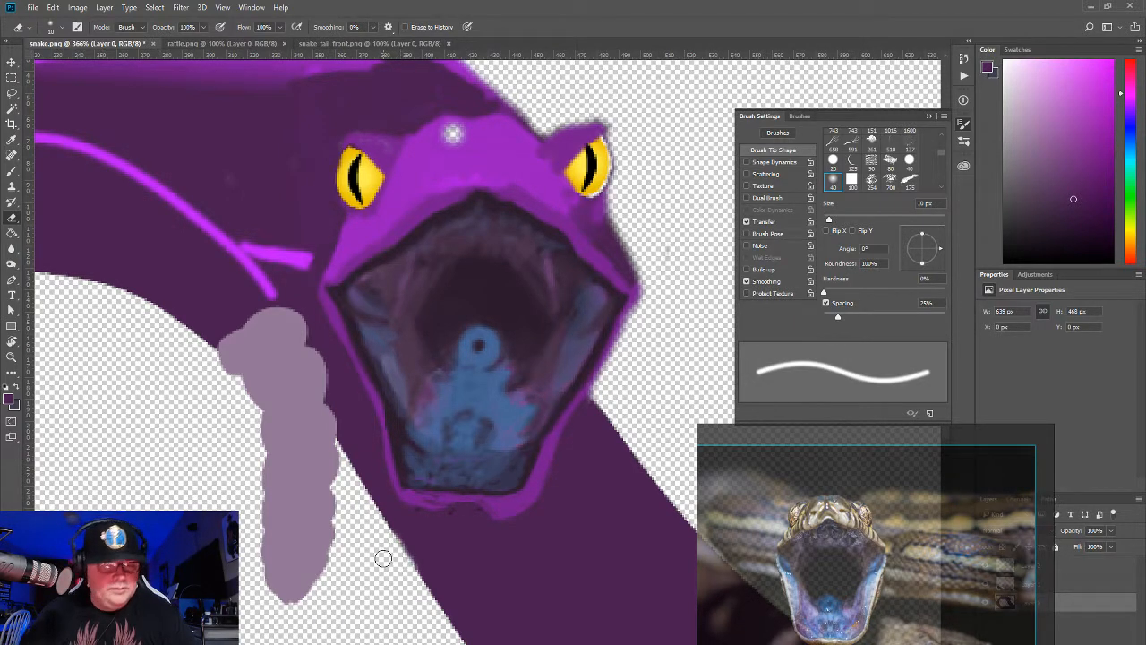
Step: Repaint the lower lip's underside with sampled lip purple using an 8 px brush, evening out its bottom contour
left_click(12, 170)
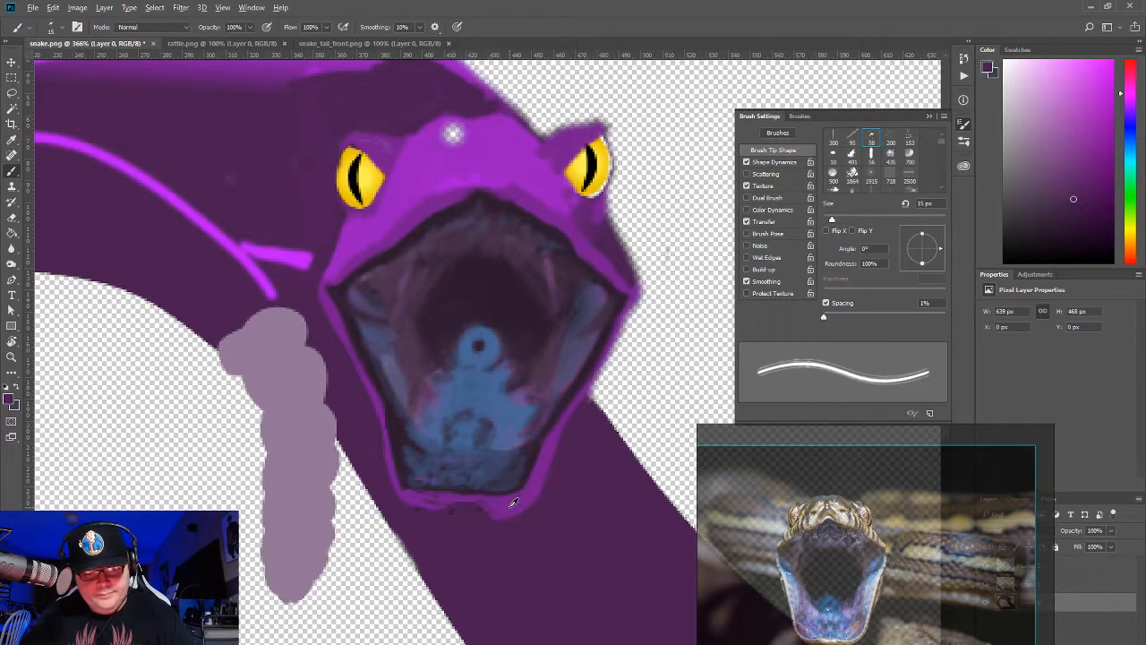
left_click(465, 511, "alt")
key("bracketleft")
key("bracketleft")
key("bracketleft")
key("bracketleft")
key("bracketleft")
key("bracketleft")
key("bracketleft")
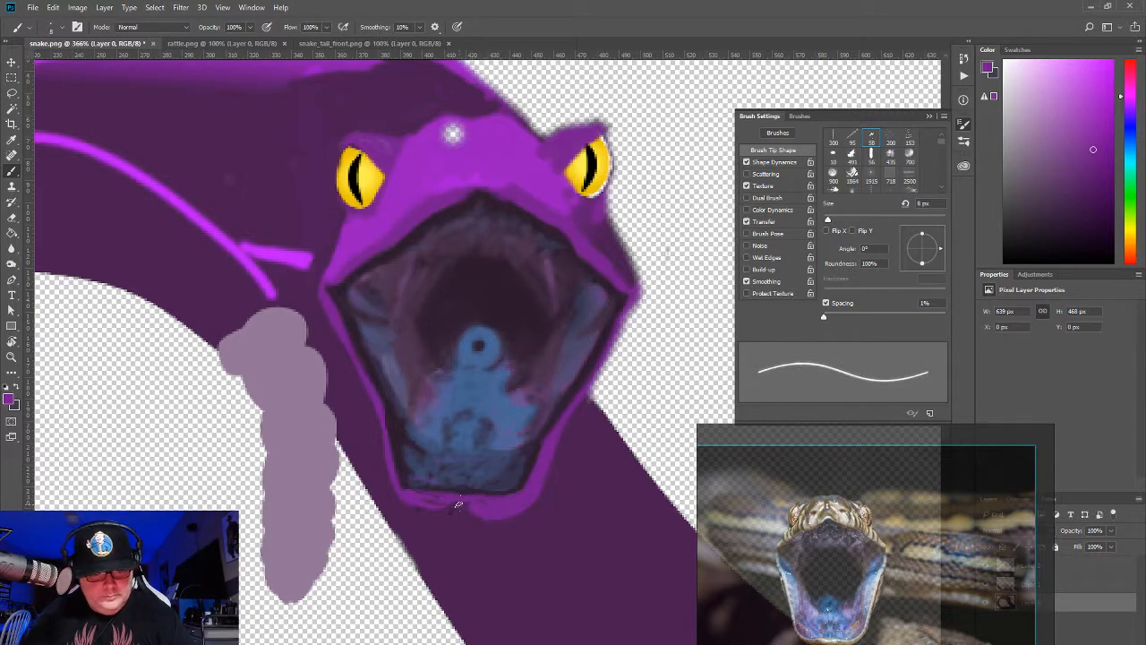
left_click_drag(466, 510, 446, 515)
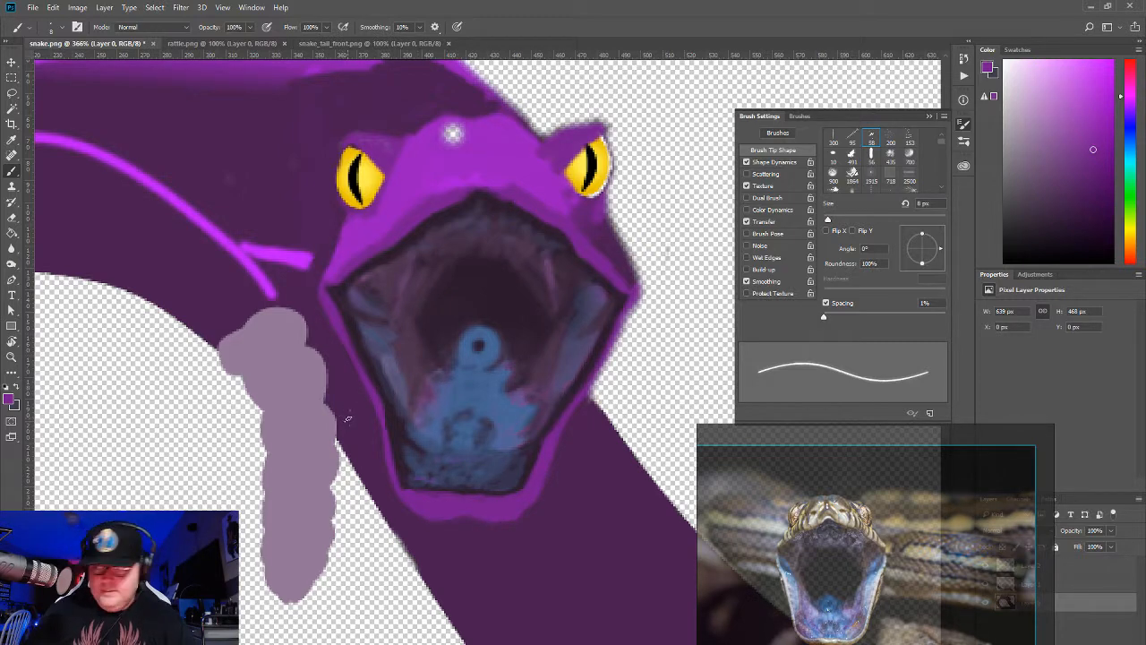
Step: Touch up the mouth's left and lower edges with sampled dark blue and dark outline colours
scroll(349, 417, "down", 6)
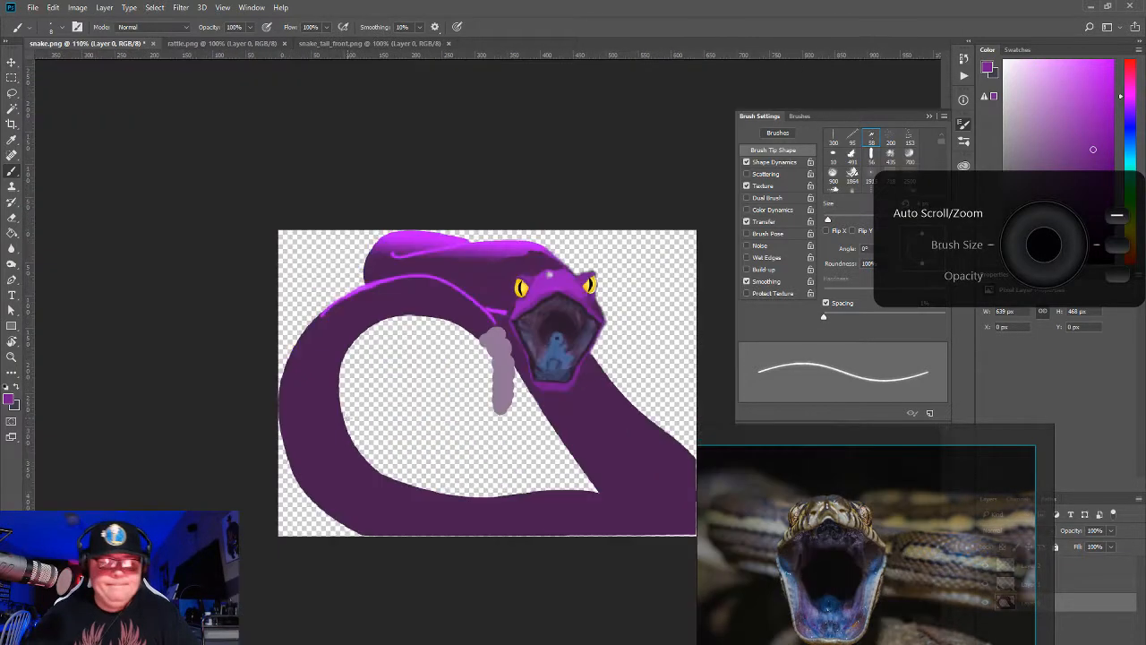
scroll(349, 414, "up", 5)
scroll(351, 413, "down", 4)
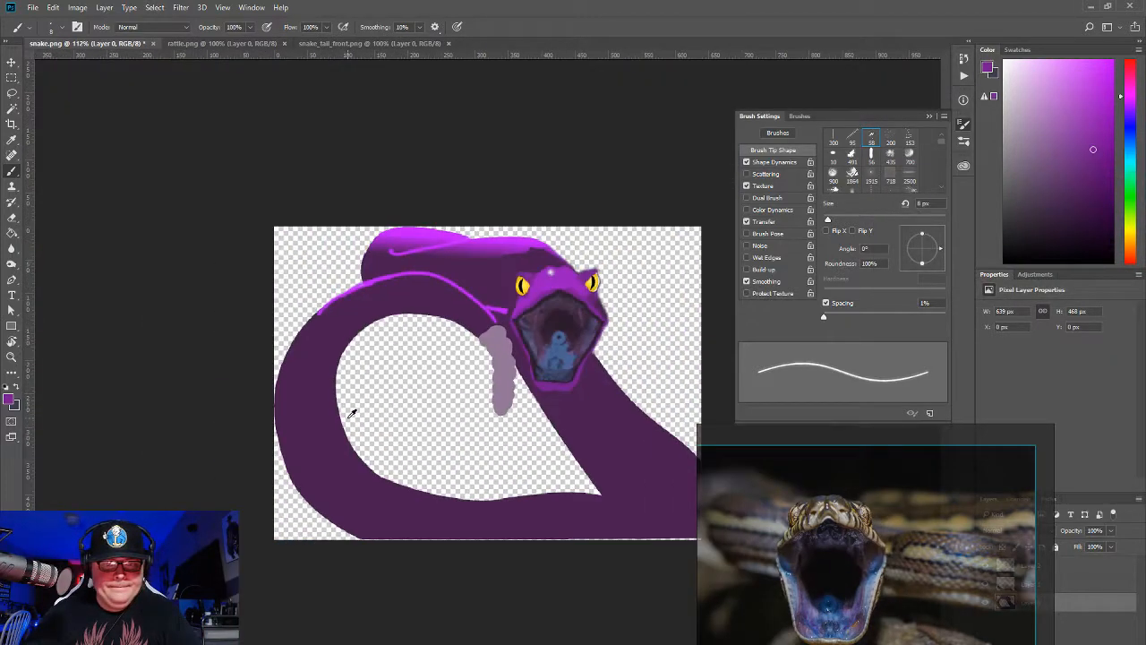
scroll(351, 414, "up", 2)
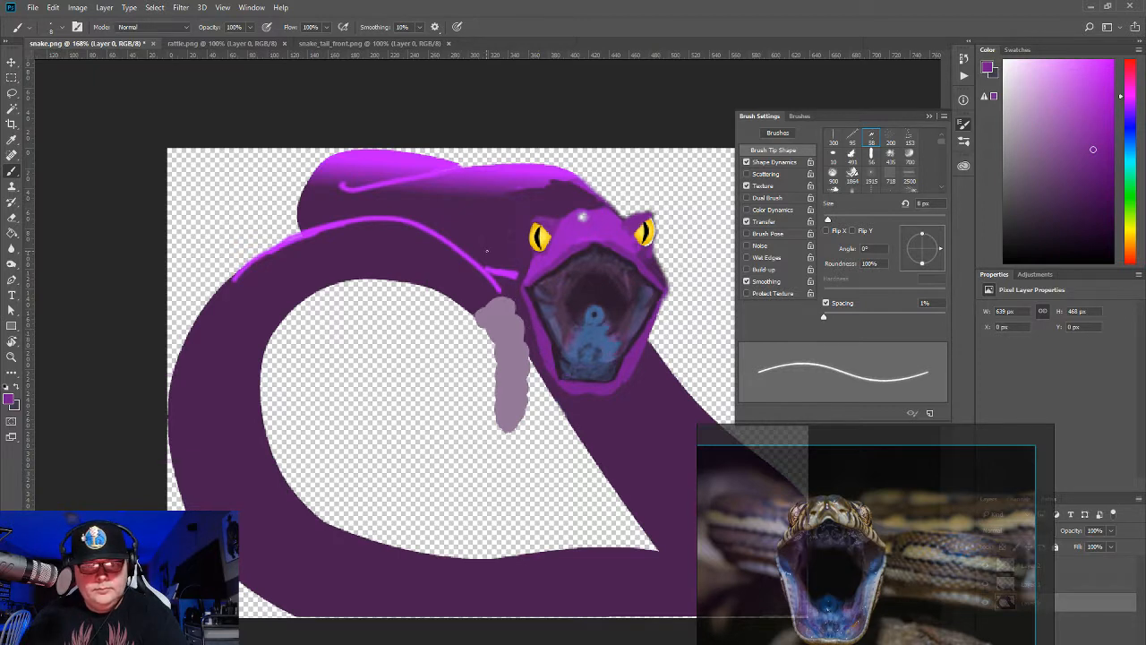
left_click(555, 328, "alt")
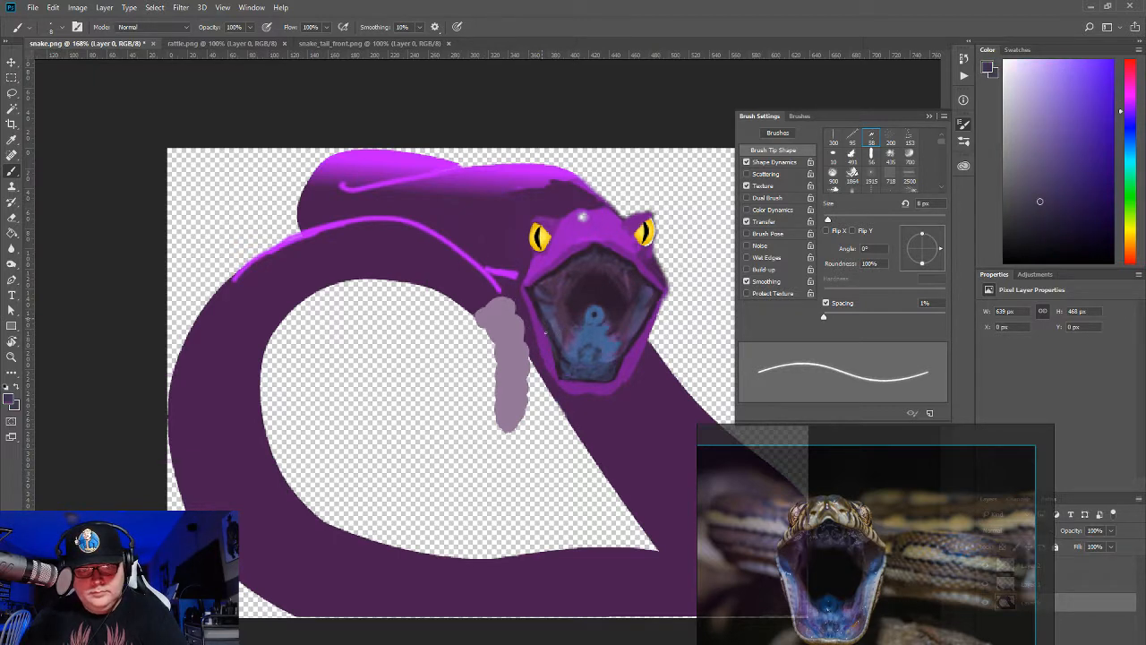
left_click(537, 293, "alt")
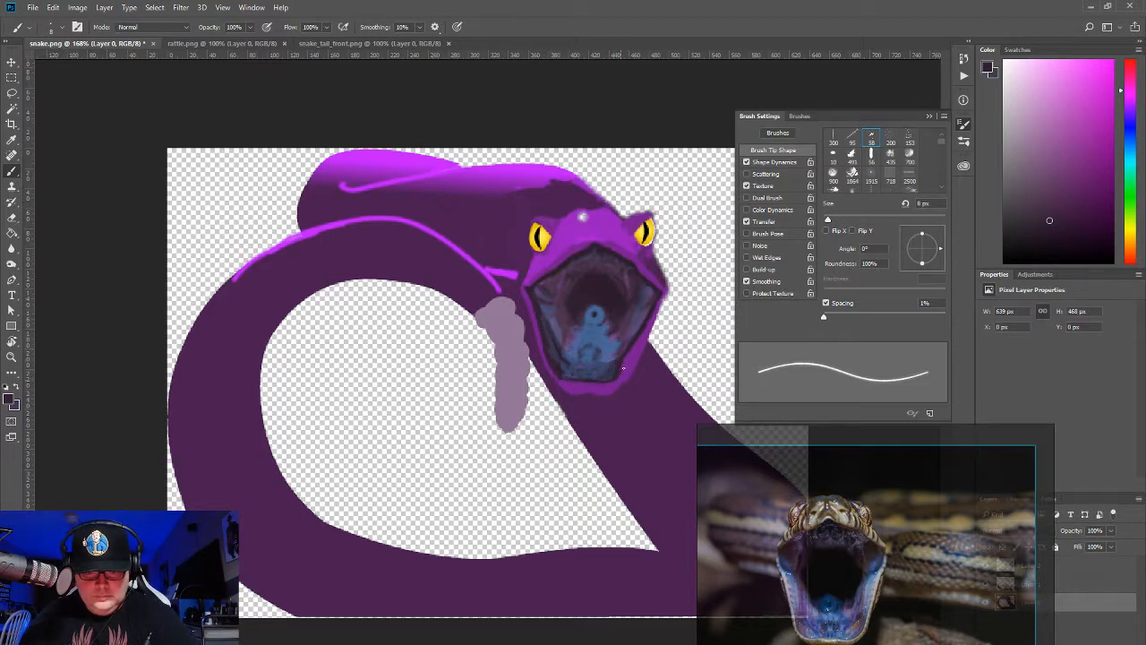
Step: Touch up the mouth's right edge with the dark outline colour and clean the head's right contour with body purple and the Eraser
left_click_drag(620, 375, 640, 343)
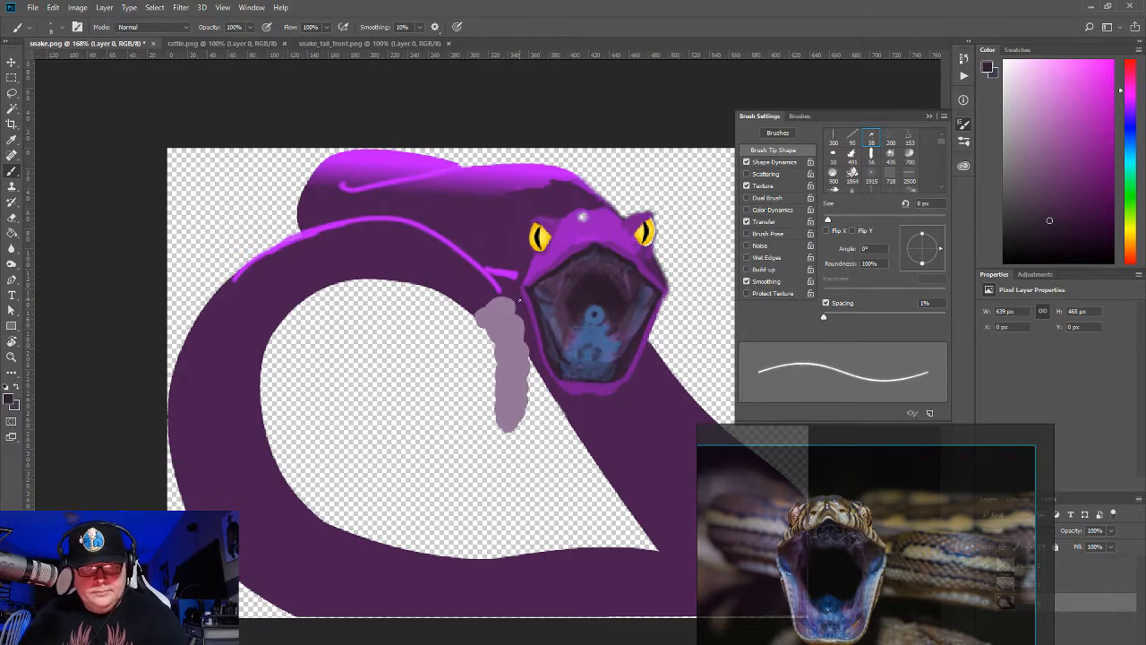
left_click(522, 296, "alt")
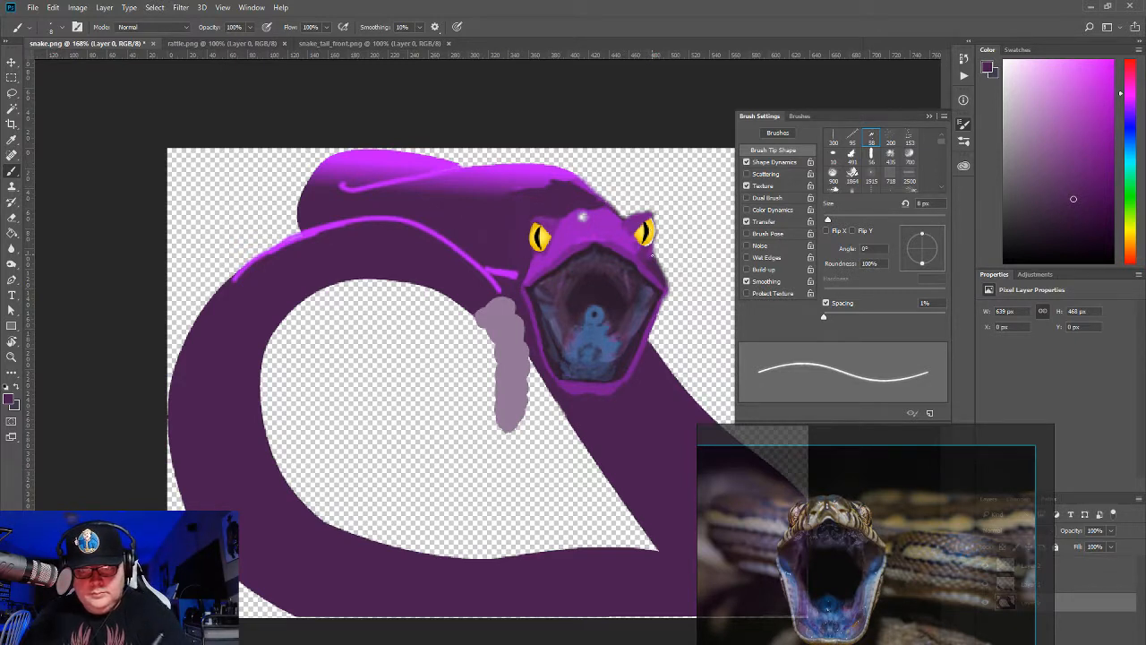
key("e")
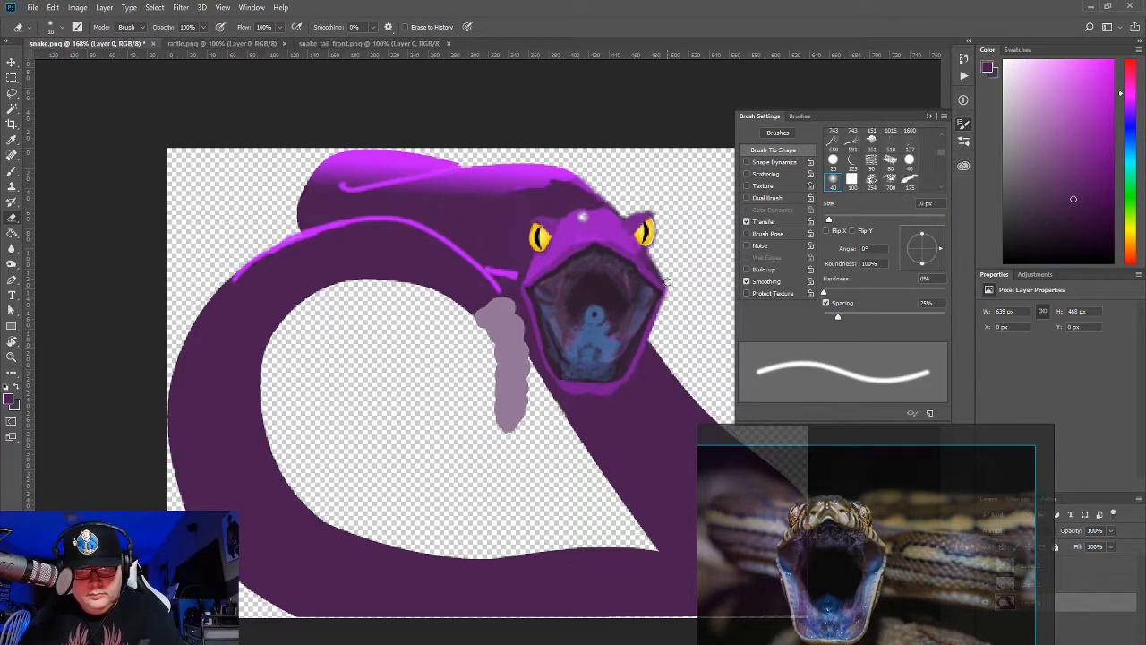
Step: Remove both old eyes, painting over the left one with sampled dark body purple and erasing the right one outside the head
left_click(10, 171)
left_click(522, 263, "alt")
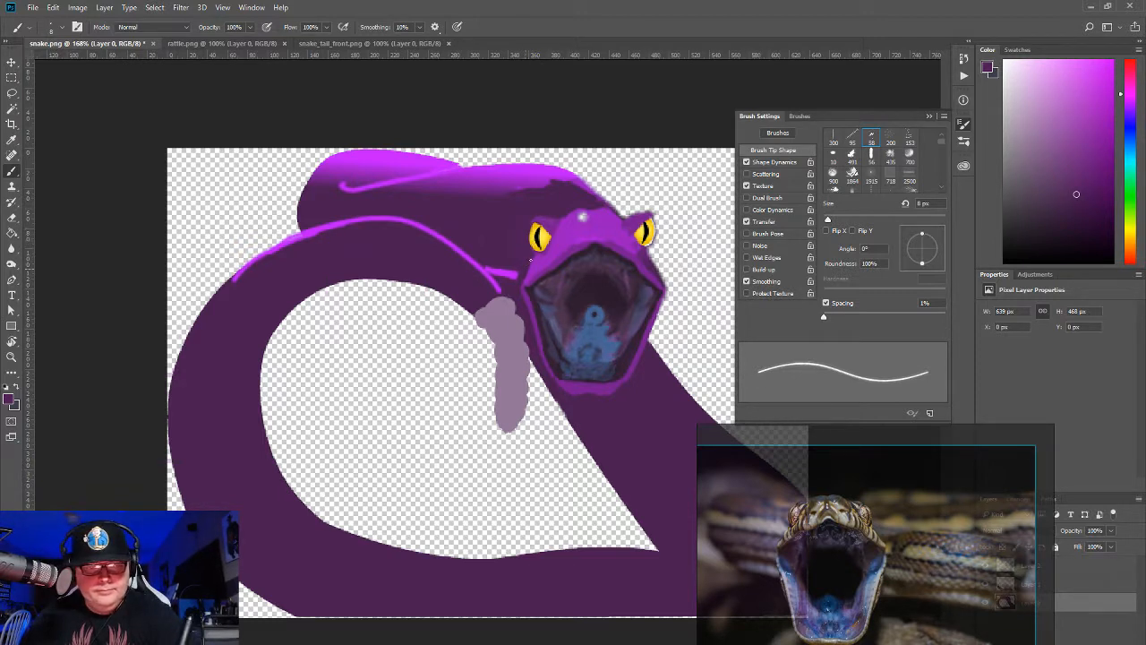
mouse_move(541, 235)
left_mouse_down()
mouse_move(529, 219)
mouse_move(546, 240)
mouse_move(549, 231)
left_mouse_up()
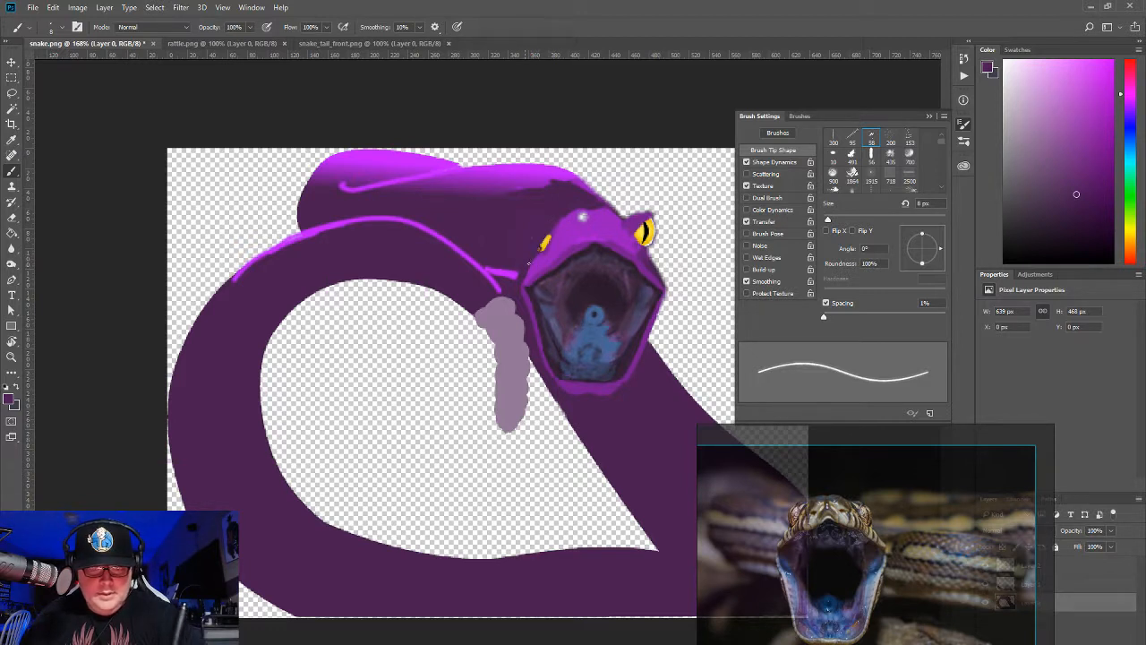
mouse_move(540, 249)
left_mouse_down()
mouse_move(546, 238)
mouse_move(537, 254)
left_mouse_up()
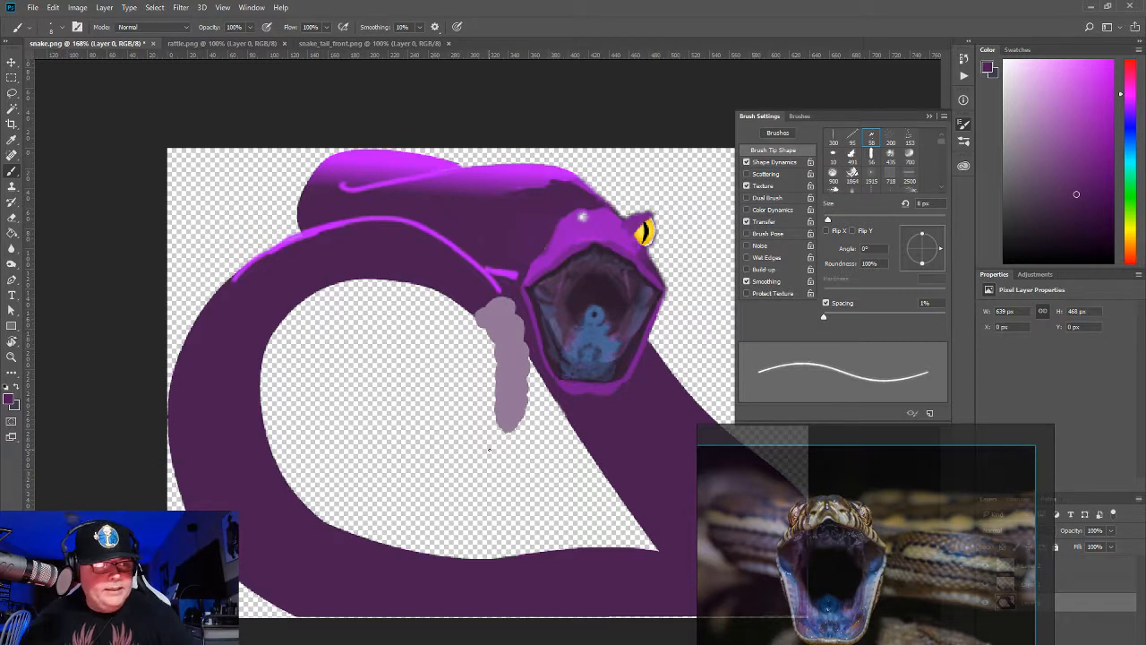
left_click(11, 216)
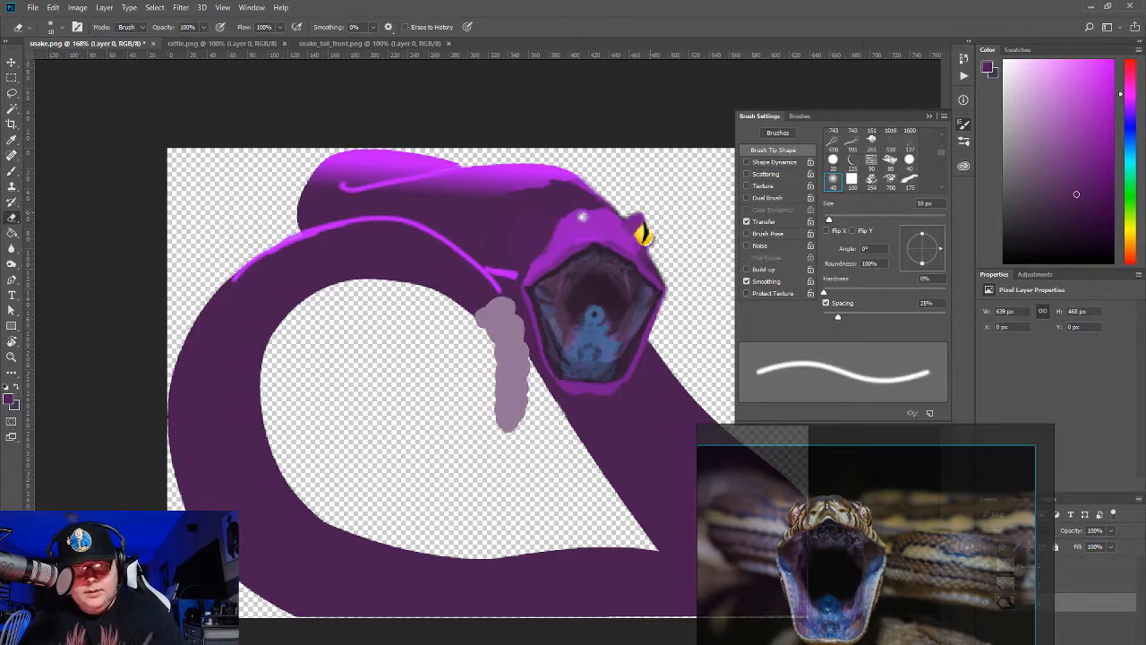
mouse_move(643, 231)
left_mouse_down()
mouse_move(631, 219)
mouse_move(651, 249)
left_mouse_up()
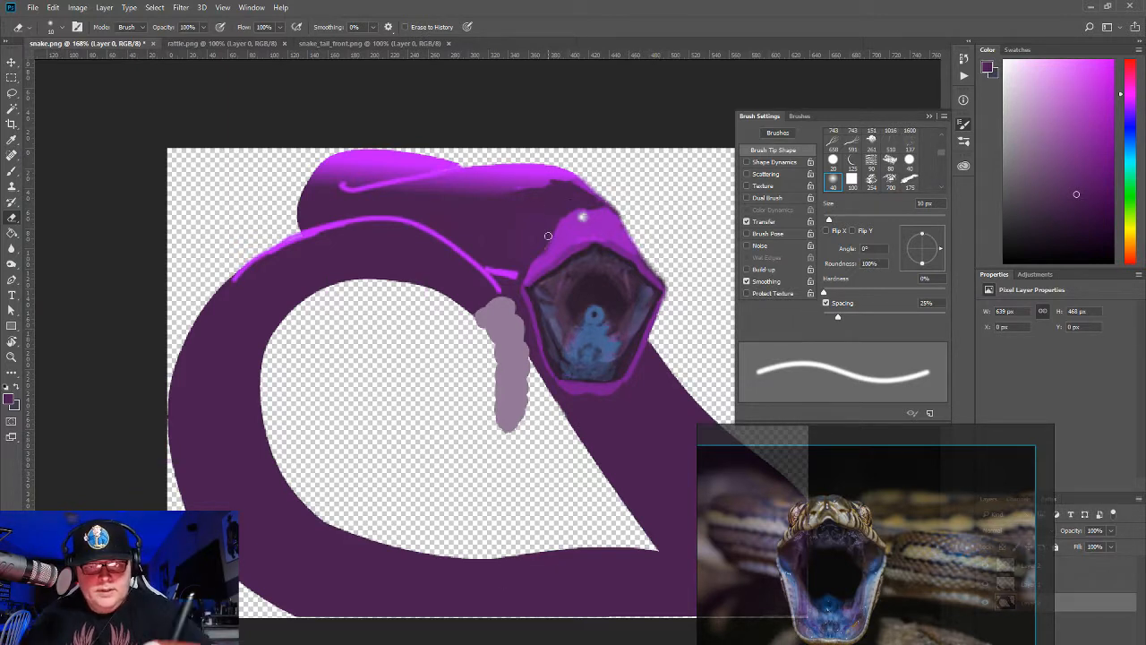
Step: Lower the snout by covering its white-dotted top with dark body purple and reshape its upper edge with sampled lip purple
left_click_drag(545, 238, 575, 213)
key("ctrl+z")
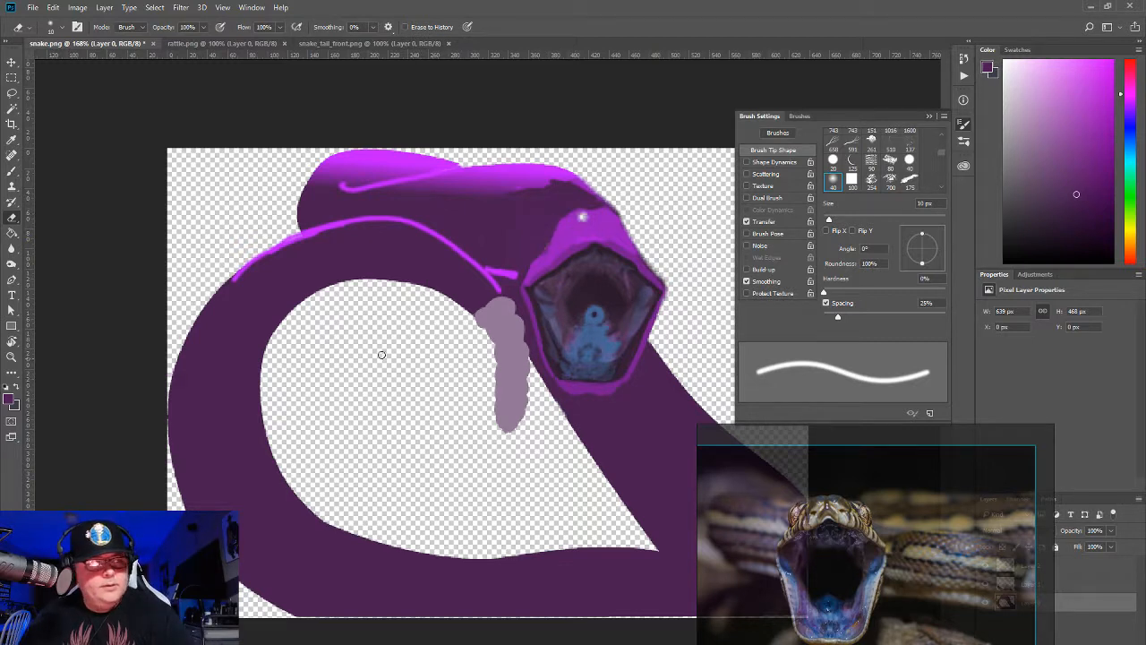
left_click(11, 172)
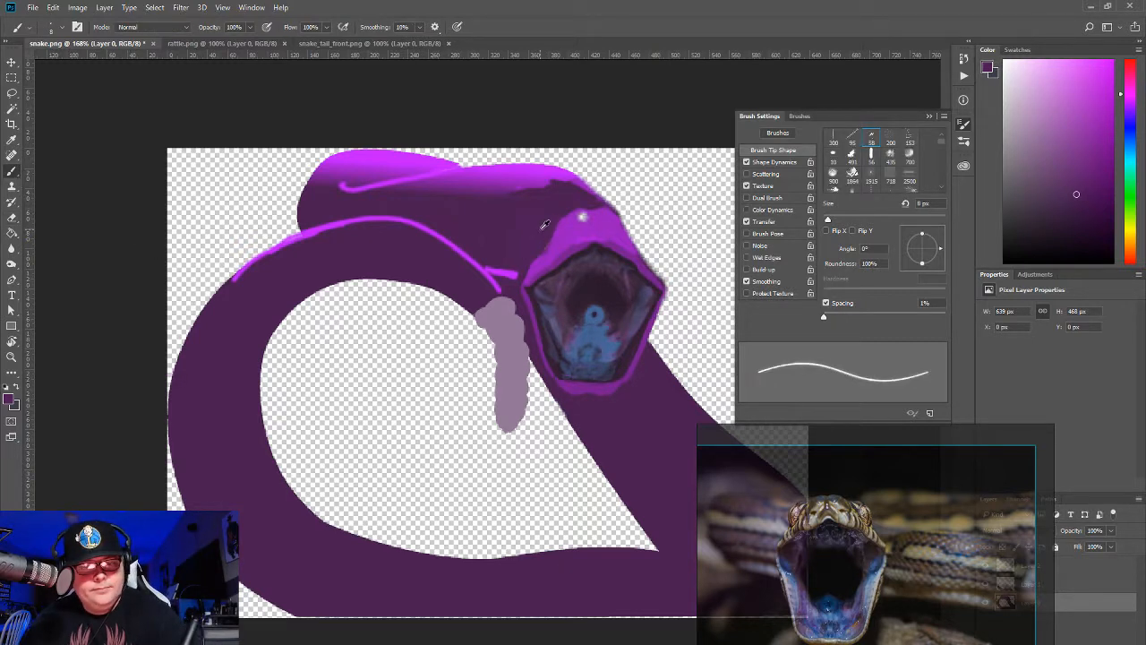
left_click_drag(548, 237, 614, 207)
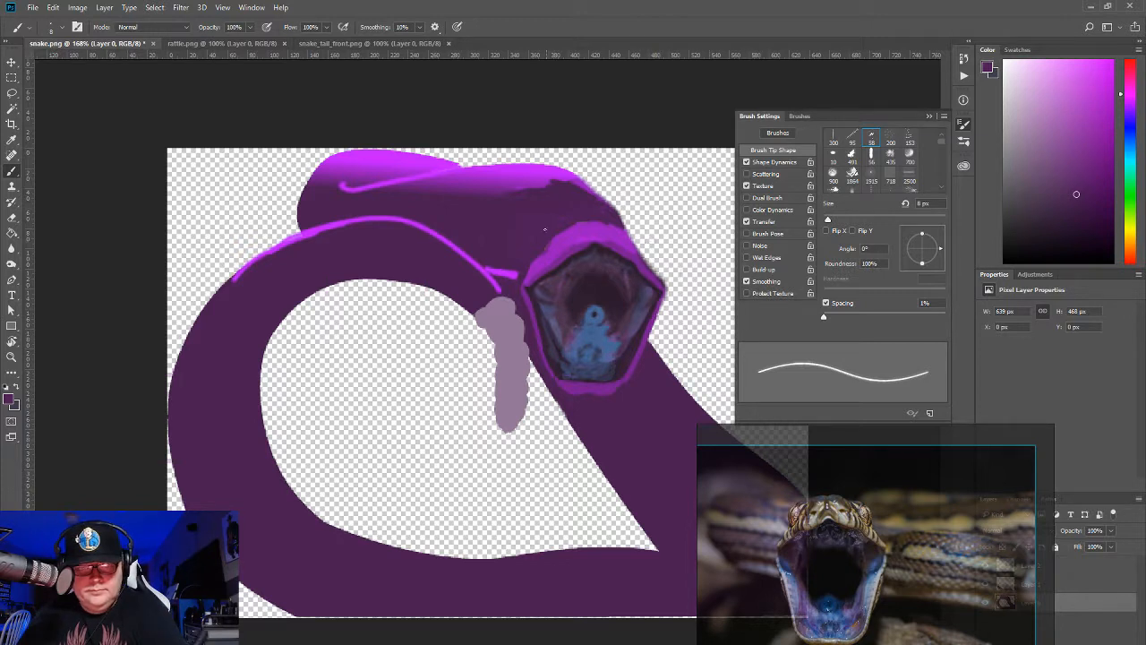
left_click(541, 259, "alt")
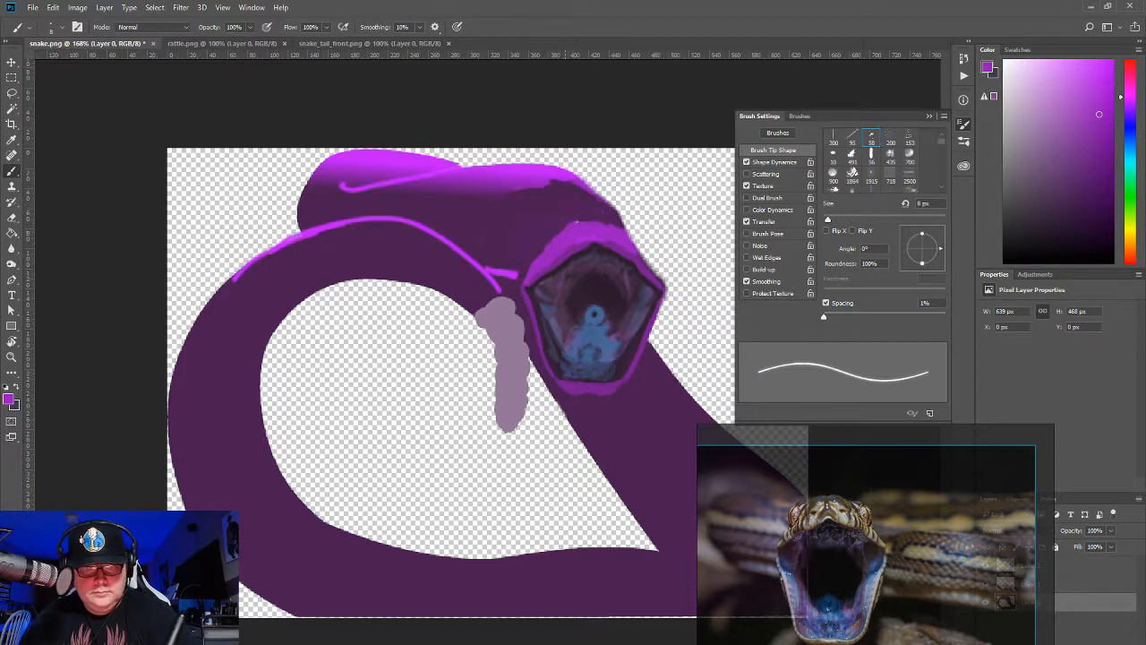
left_click_drag(573, 218, 605, 223)
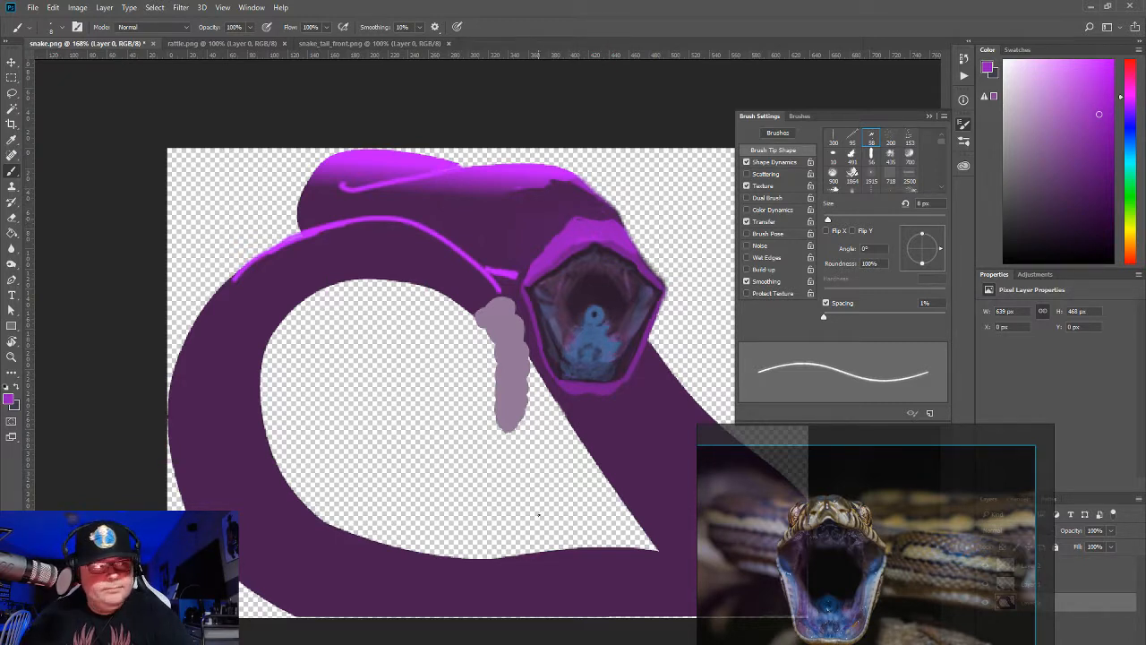
Step: Paint two small golden-yellow eyes on either side of the snout, just above the upper lip
left_click(1130, 224)
left_click_drag(1130, 228, 1130, 236)
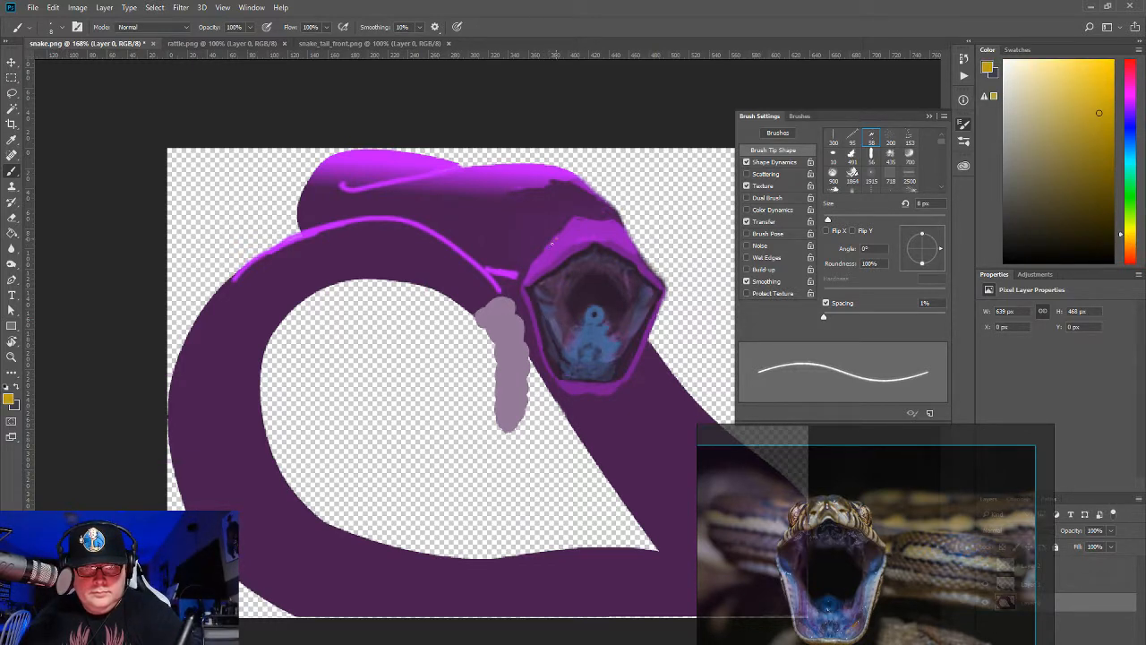
mouse_move(551, 243)
left_mouse_down()
mouse_move(560, 231)
mouse_move(549, 241)
left_mouse_up()
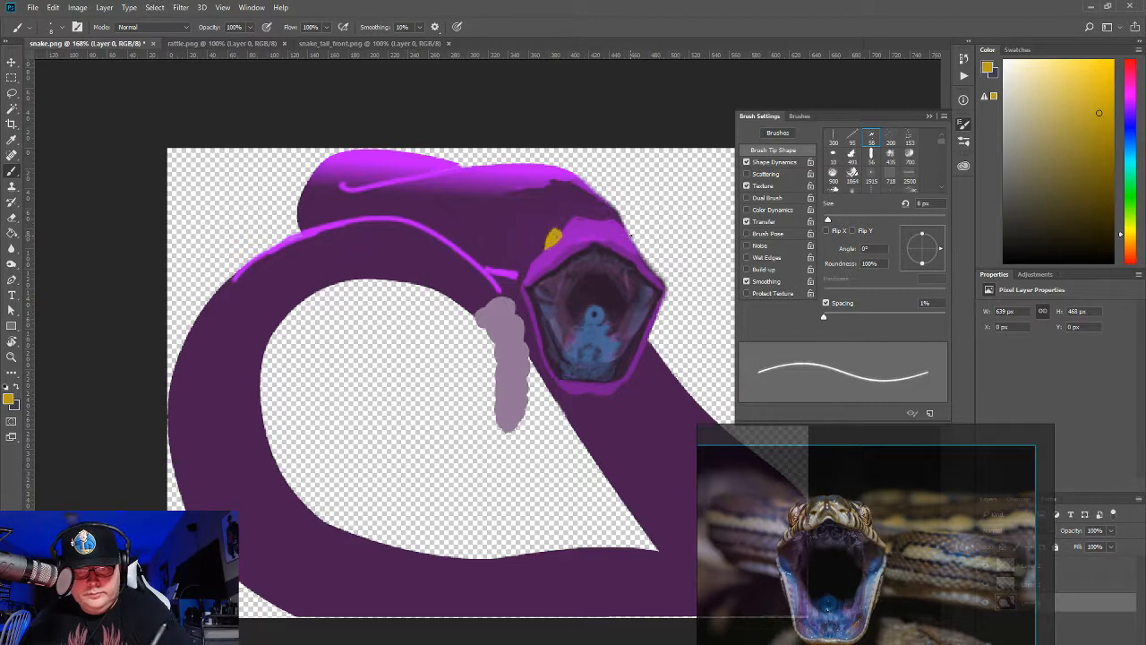
left_click_drag(632, 237, 634, 244)
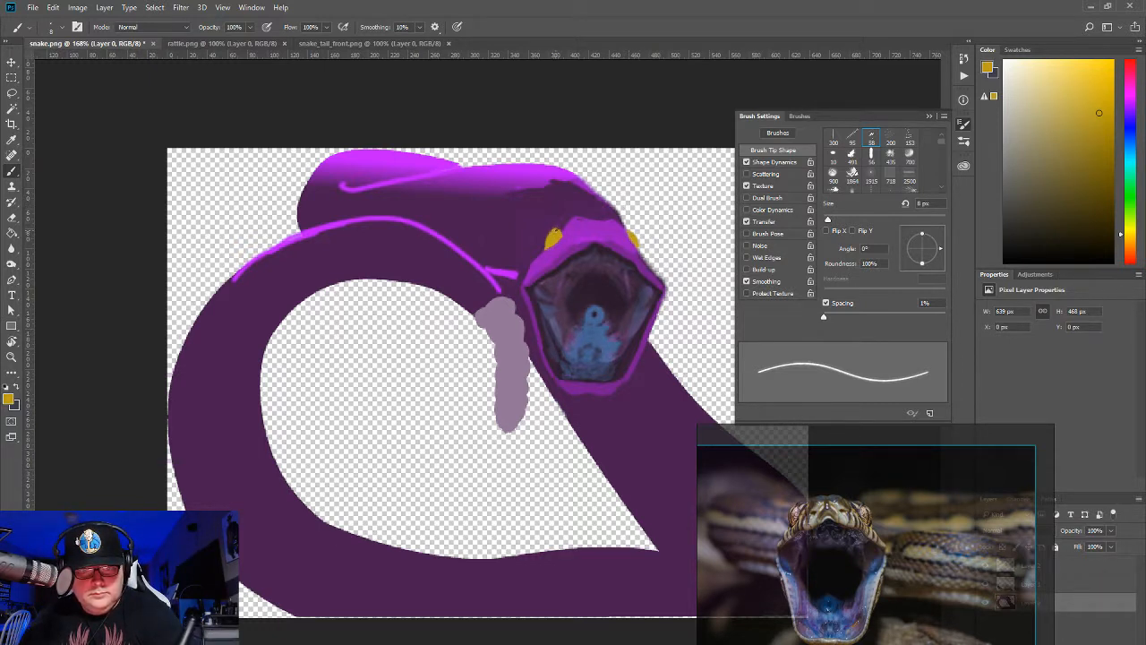
Step: Paint brow ridges over the eyes with sampled lip purple and add nostrils to the snout in sampled dark purple
left_click(577, 222, "alt")
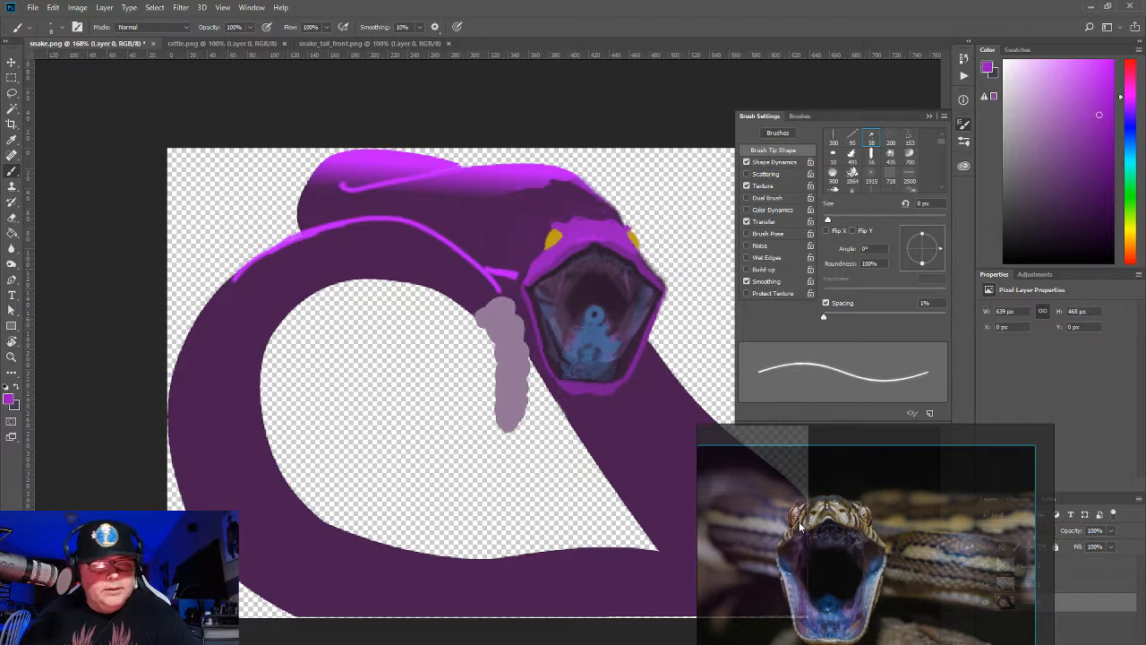
left_click(514, 232, "alt")
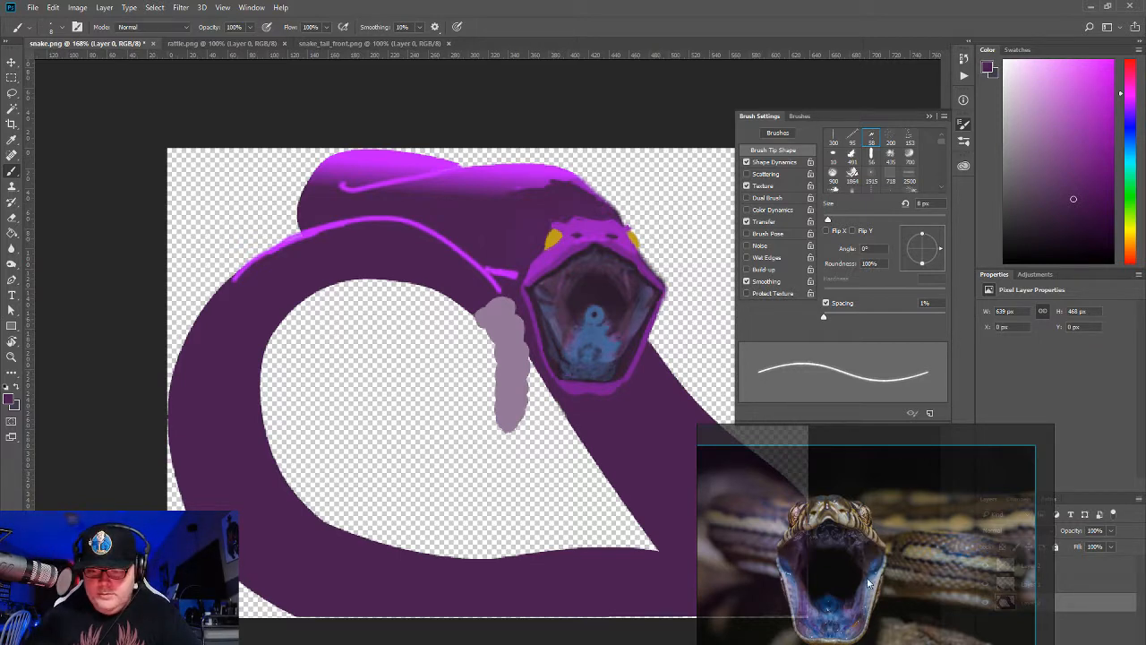
Step: Browse the snake reference photos to the white viper's side view and examine its eye and nostril
left_click_drag(790, 605, 851, 439)
left_click_drag(825, 580, 885, 540)
left_click(890, 545)
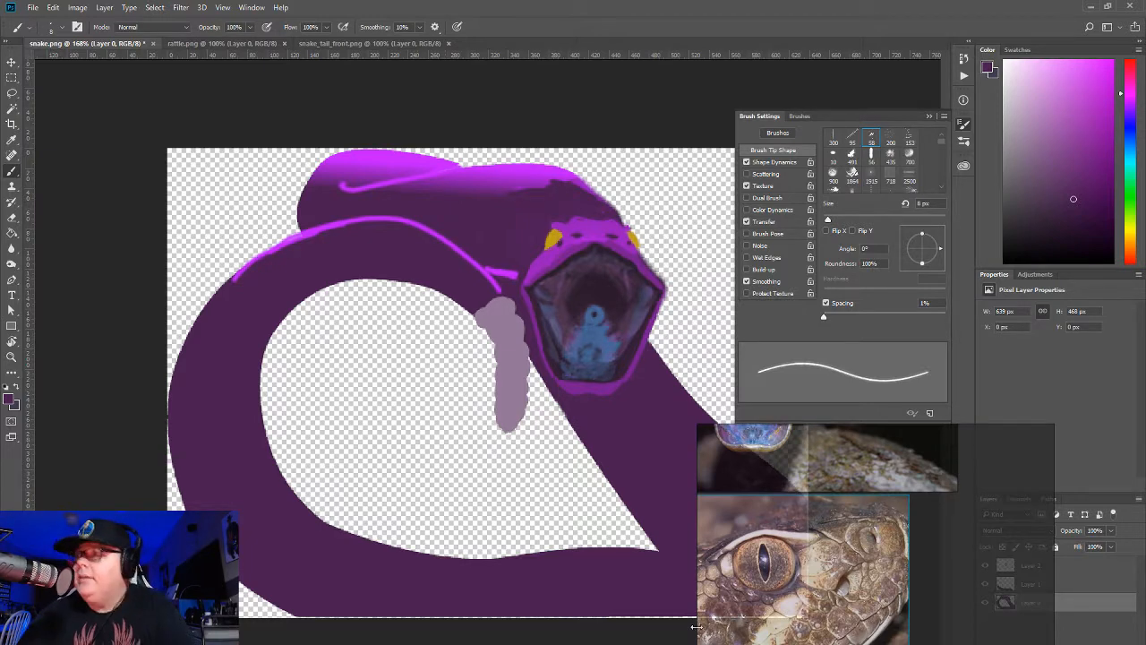
left_click_drag(736, 637, 871, 548)
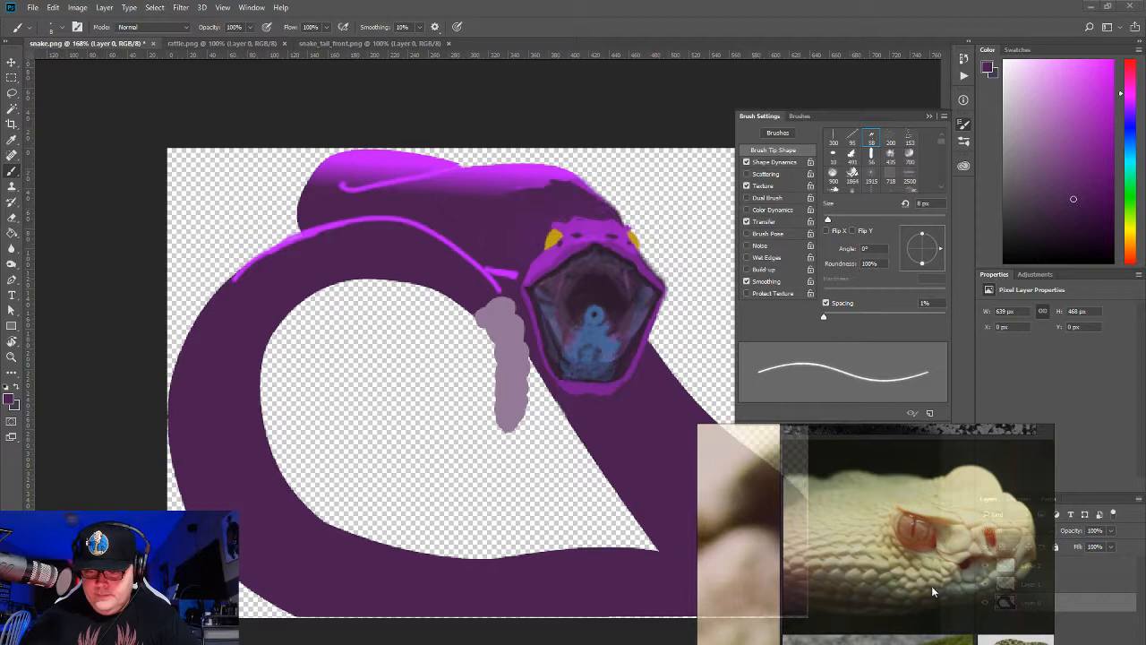
left_click_drag(932, 586, 829, 561)
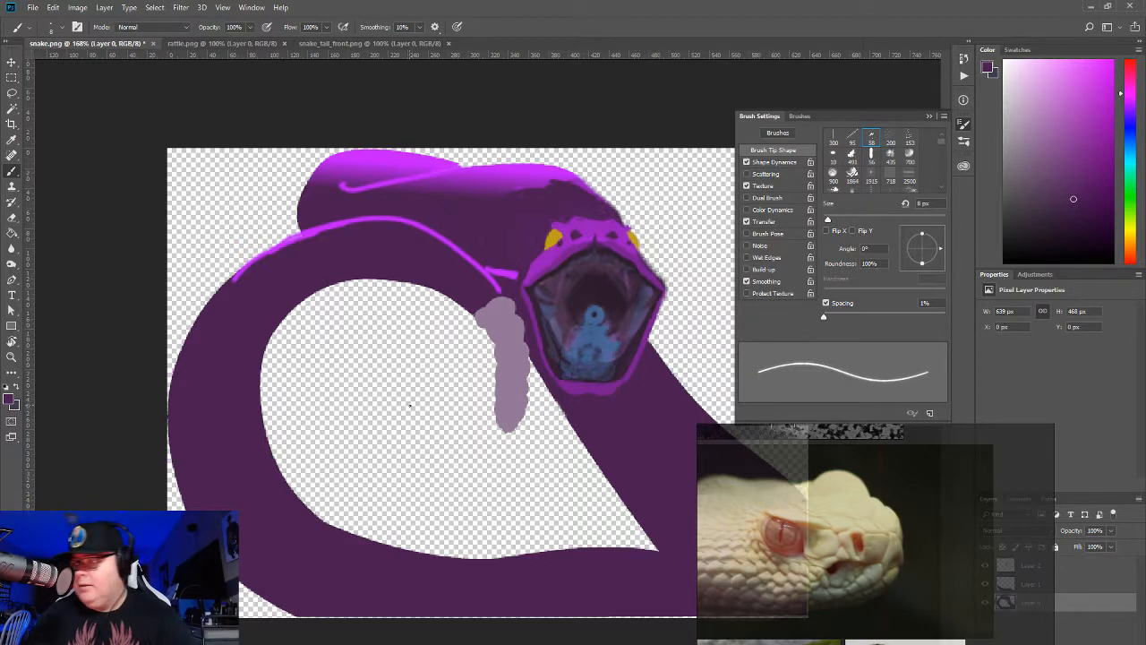
Step: Refine the nostrils, brow ridges and neck line with sampled dark and bright purples, reducing the brush to 7 px
left_click(580, 204, "alt")
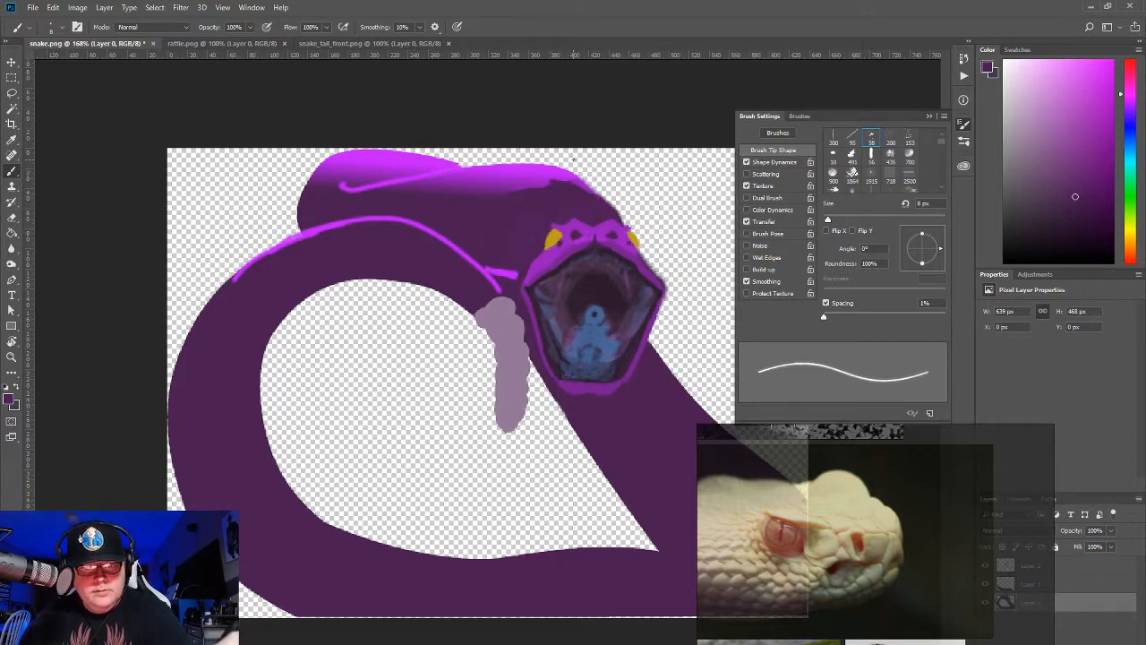
left_click(515, 273, "alt")
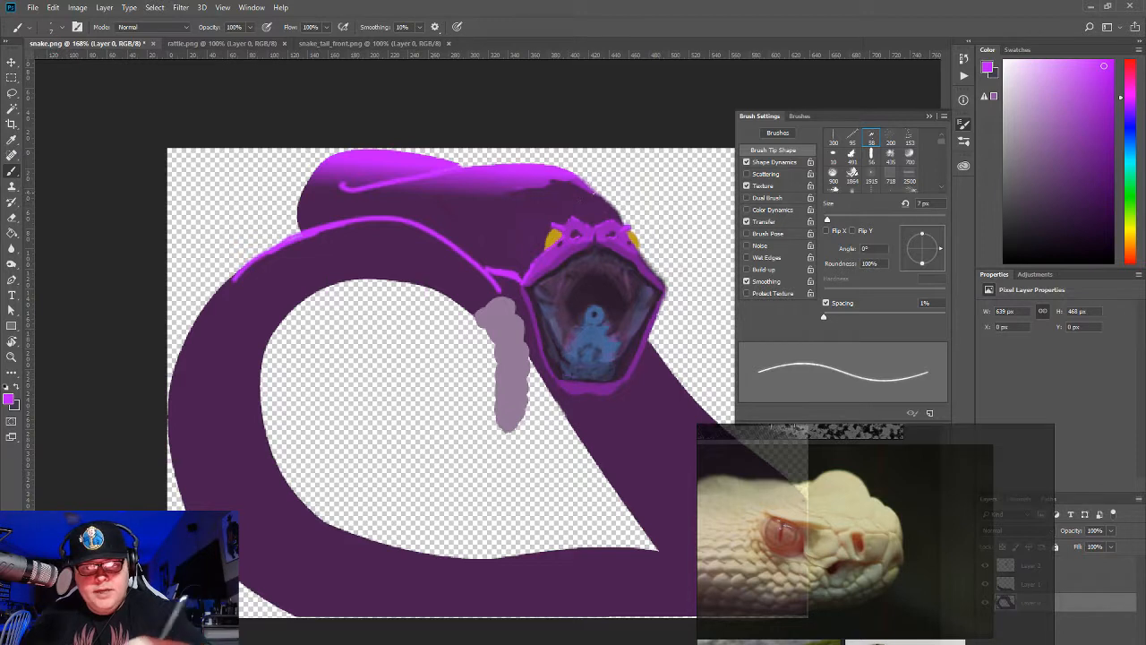
left_click(566, 216, "alt")
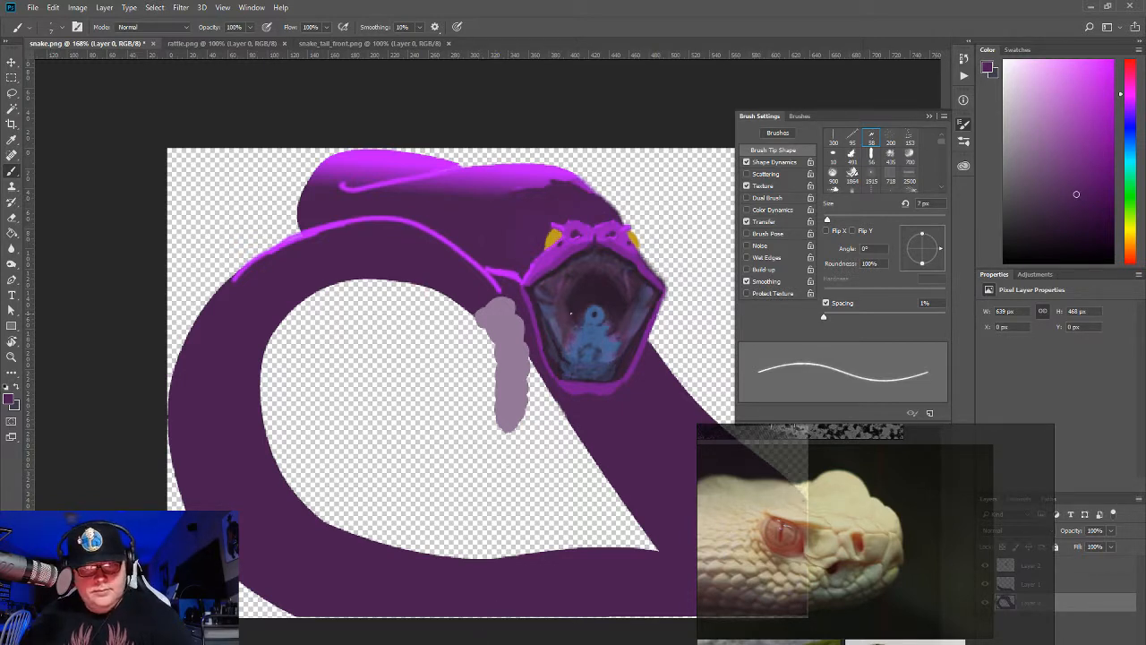
Step: Set the foreground colour to a very dark shade of the sampled eye yellow
left_click(553, 235, "alt")
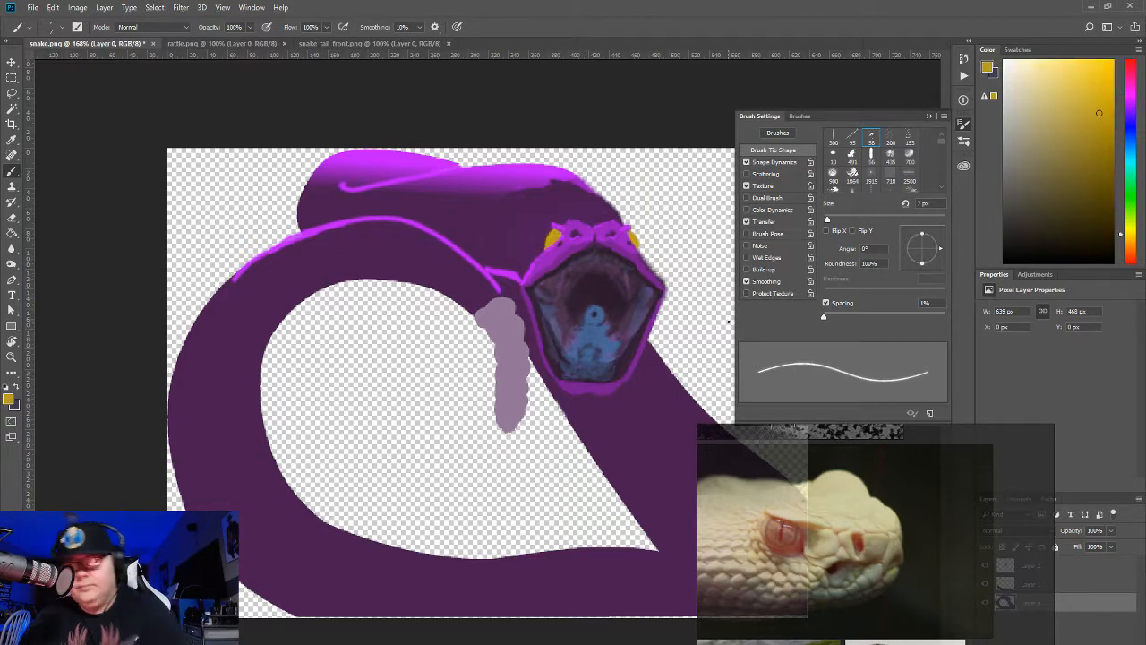
left_click_drag(1095, 195, 1091, 226)
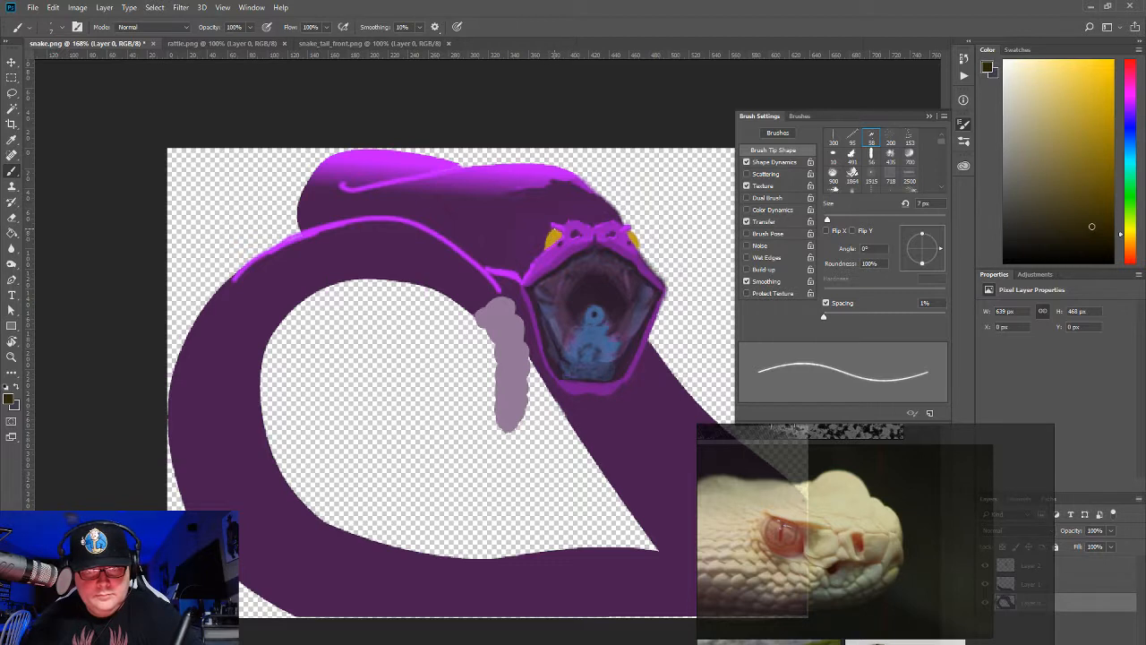
left_click_drag(553, 232, 552, 238)
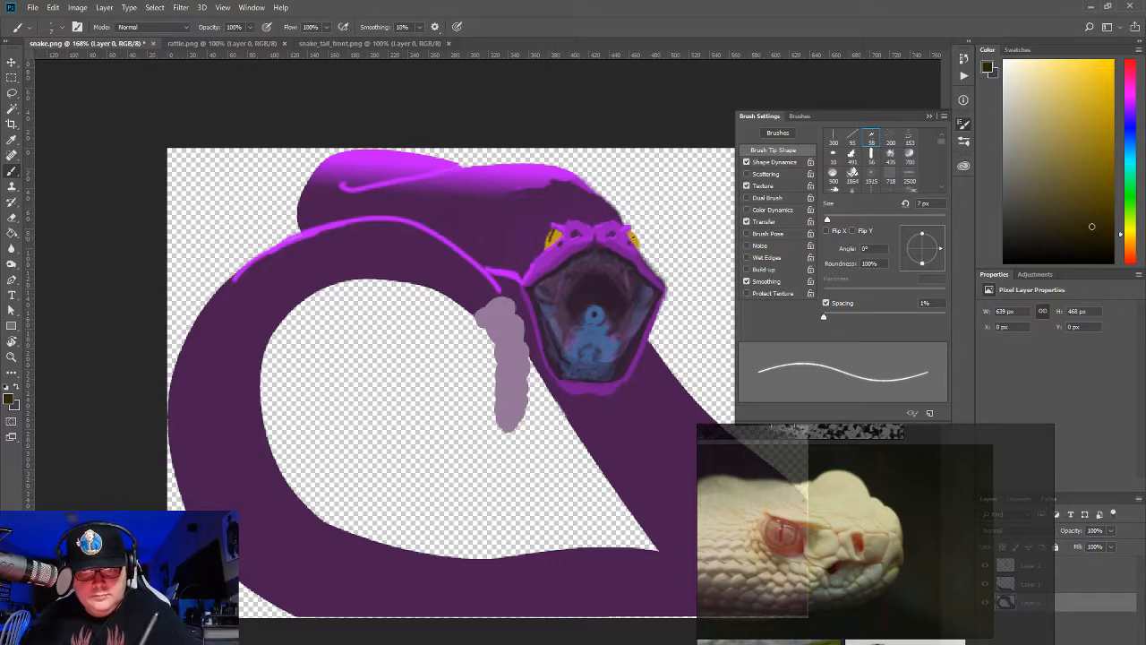
key("ctrl+z")
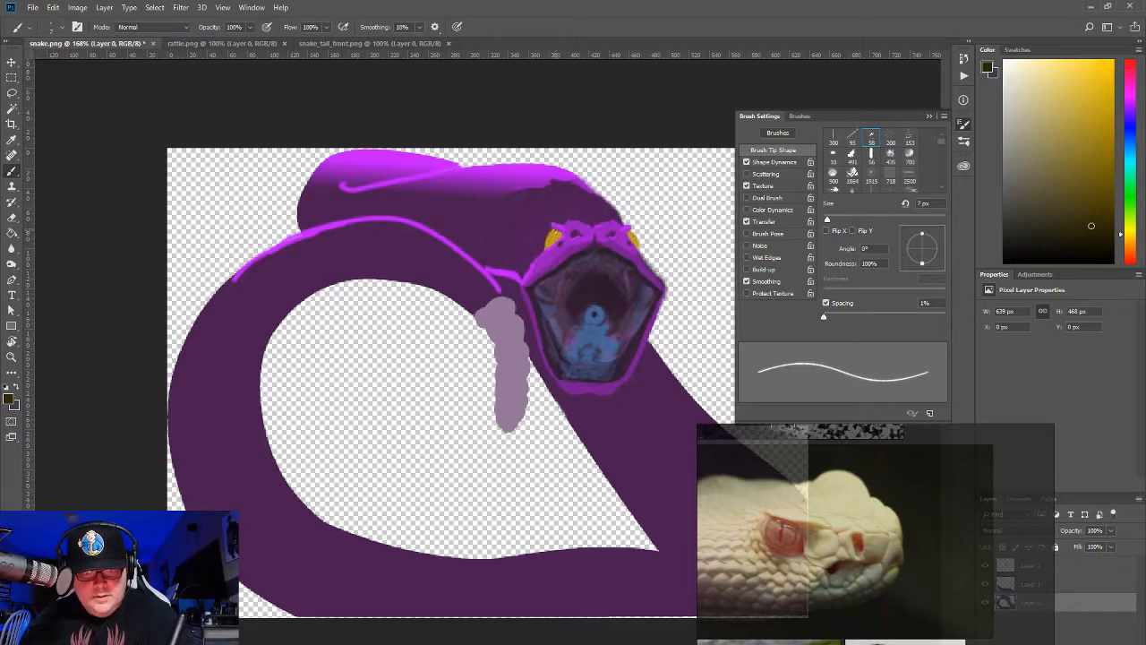
left_click_drag(556, 231, 554, 242)
key("ctrl+z")
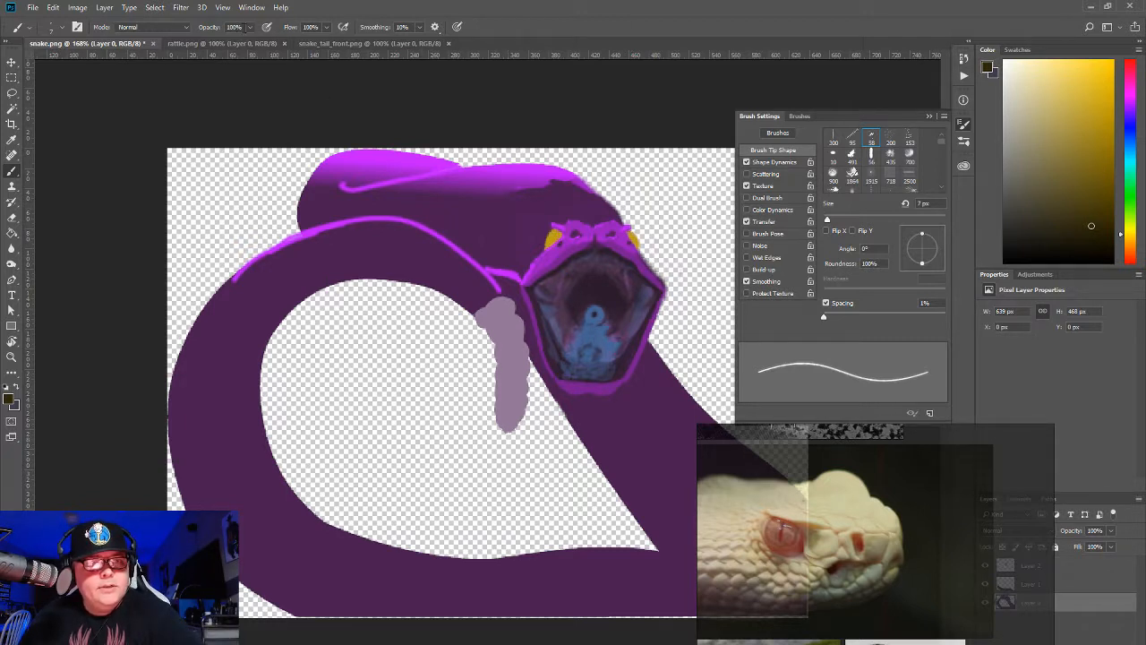
Step: Shade the yellow eyes and paint slit pupils with the dark yellow-brown at 23% brush opacity
left_click_drag(252, 27, 208, 43)
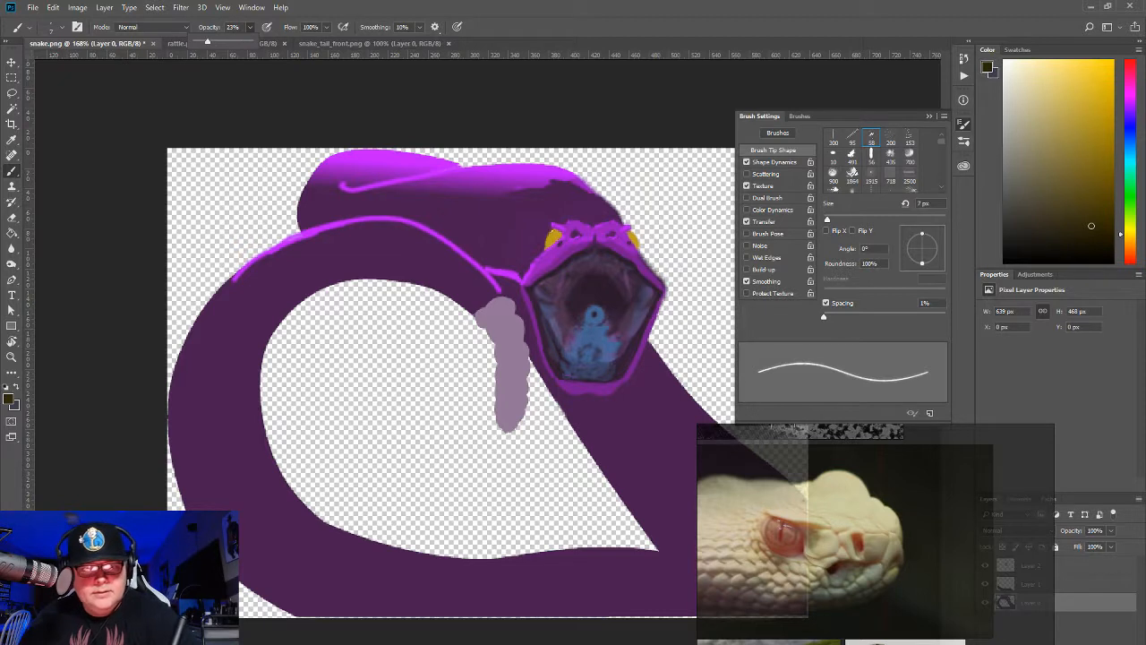
left_click(556, 239)
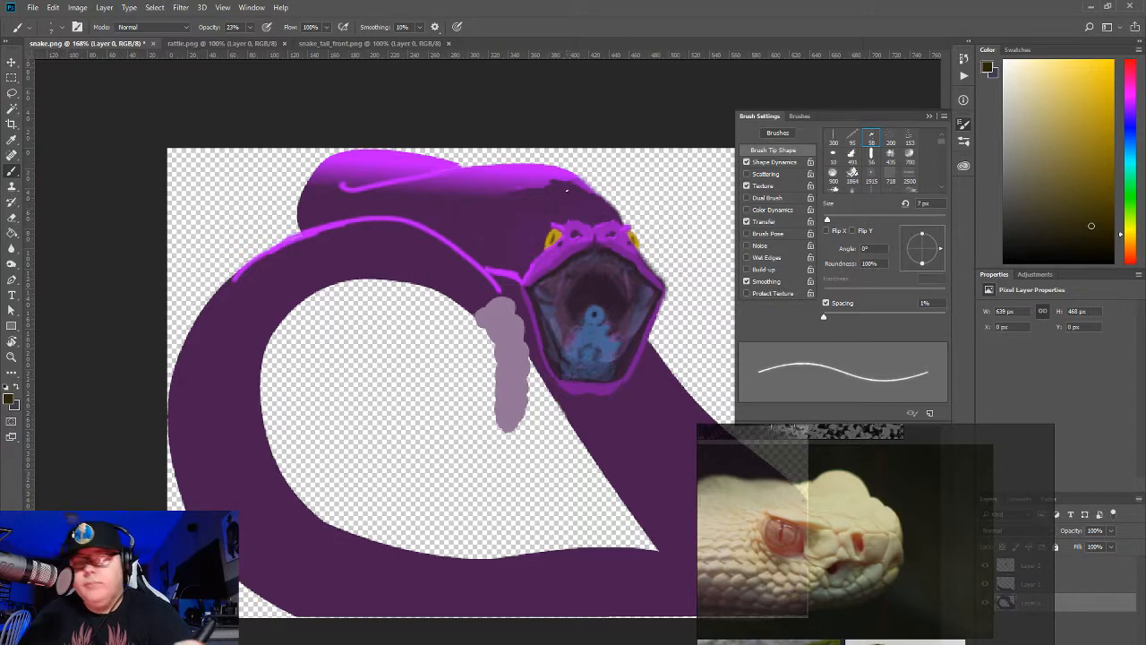
Step: Paint small scales along the upper lip's left side with sampled bright purple at 80% brush opacity
left_click(554, 238, "alt")
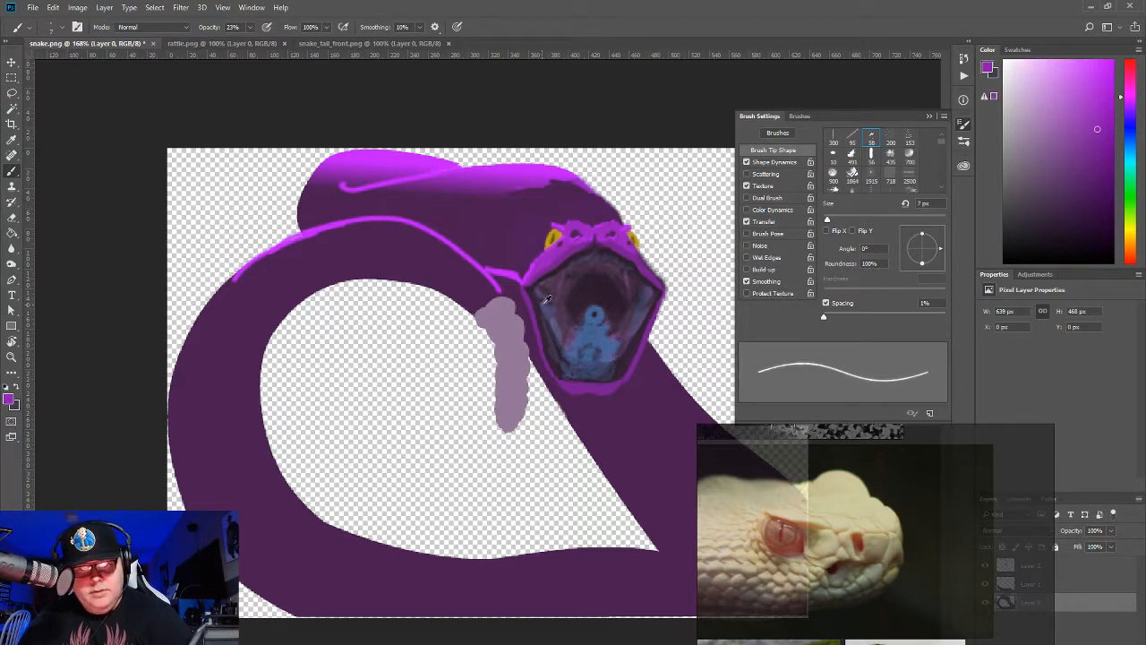
left_click(499, 266, "alt")
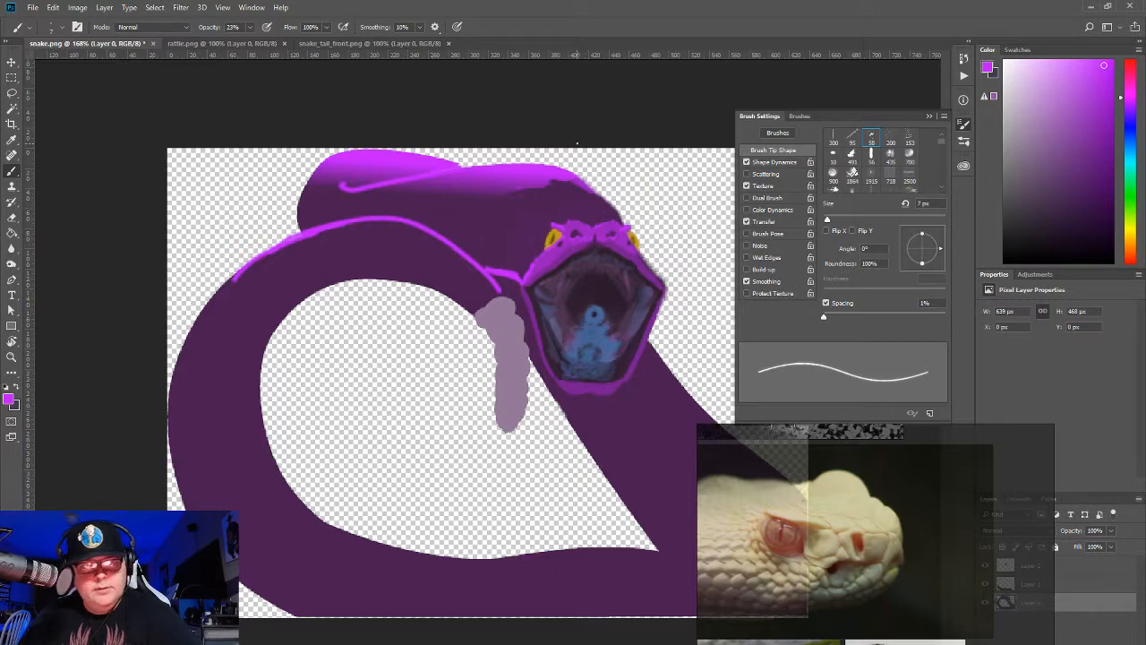
left_click(247, 27)
left_click_drag(256, 41, 281, 42)
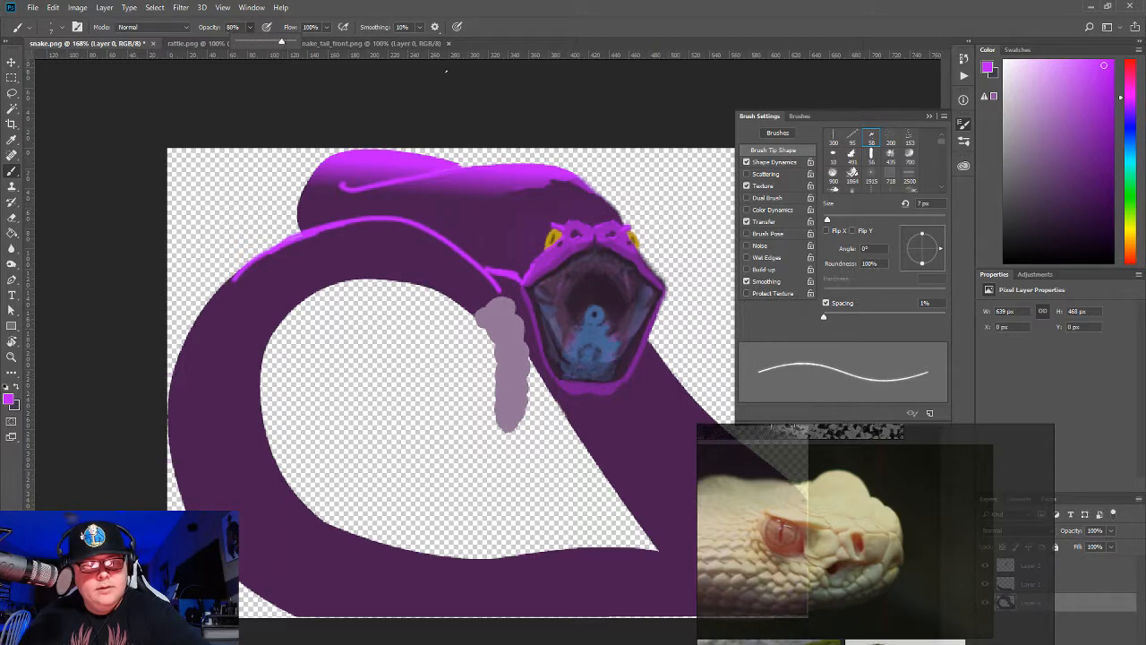
left_click(572, 246)
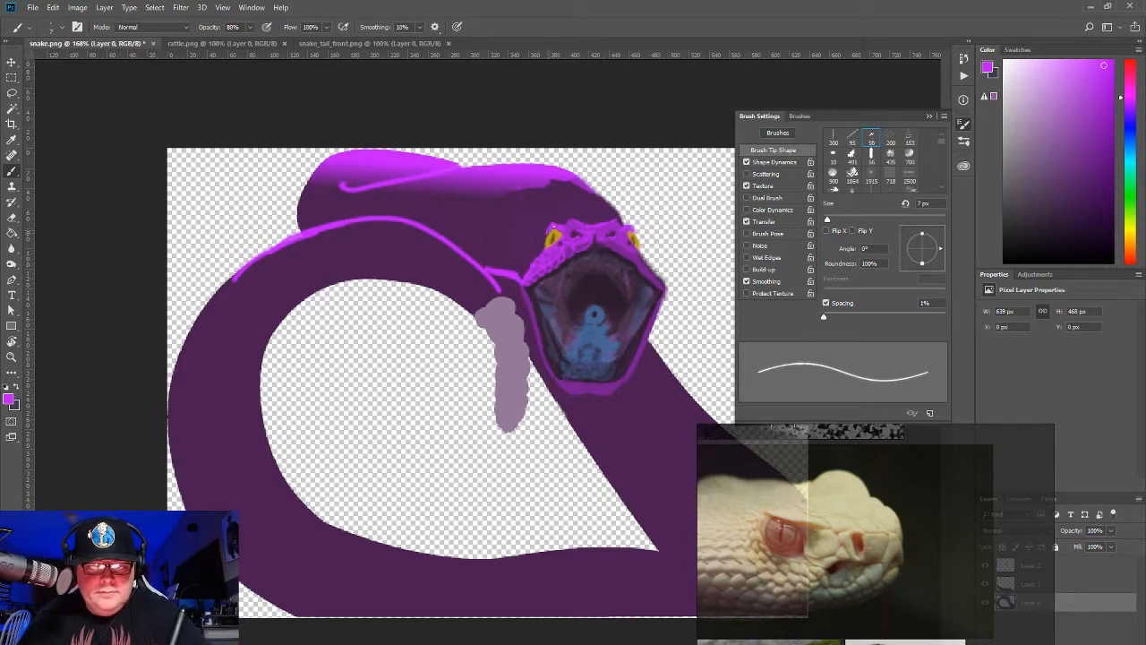
Step: Refine the left eye's edge with sampled dark purple and paint small bright purple scales down the left side of the jaw
left_click(542, 234, "alt")
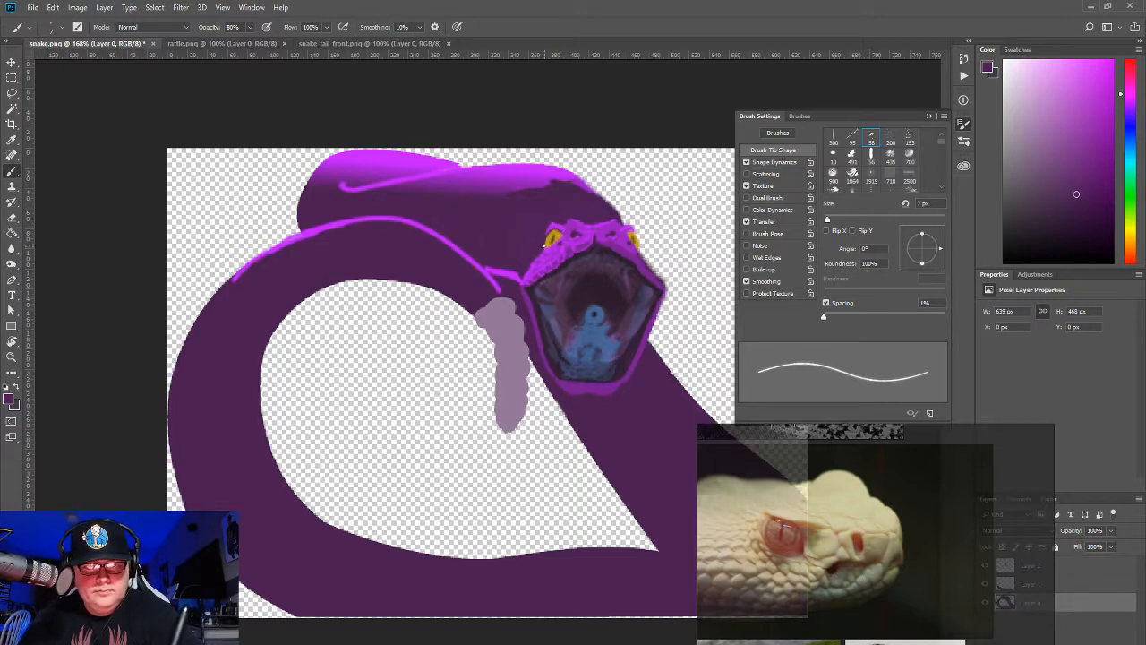
left_click_drag(547, 247, 559, 242)
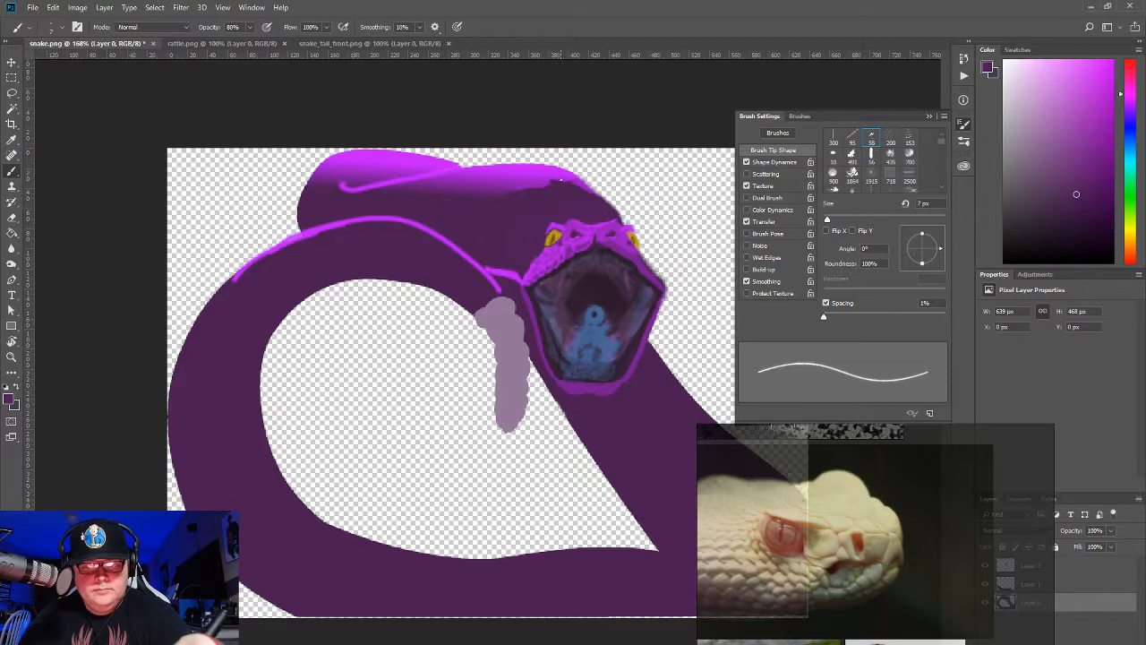
left_click(565, 223, "alt")
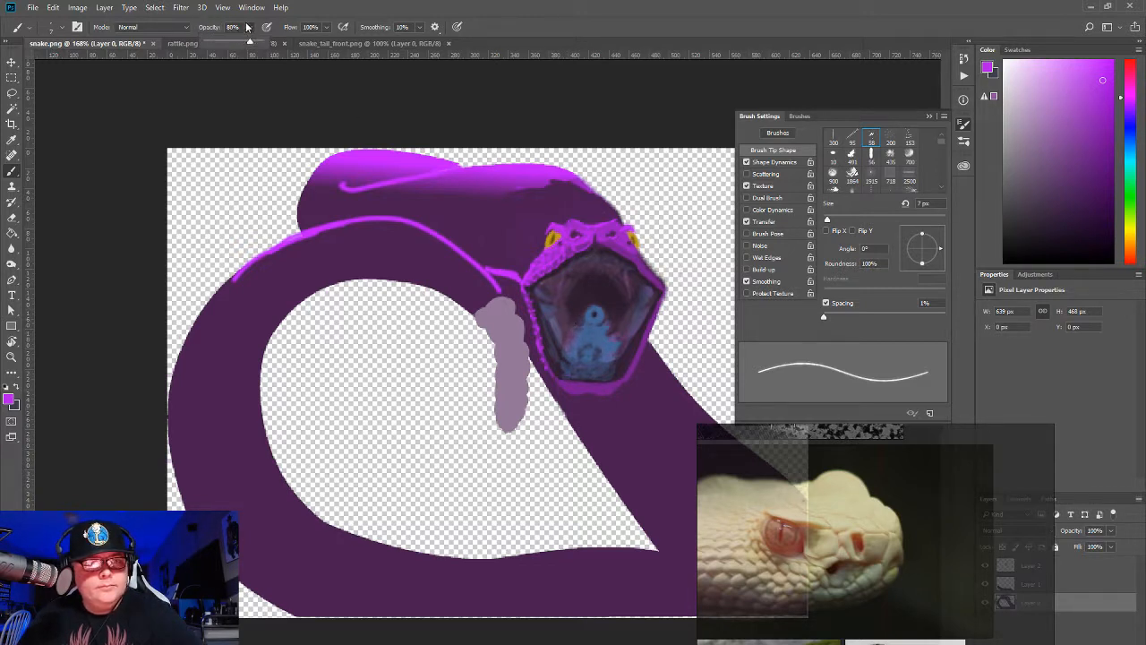
Step: Lower the brush opacity to 26% and softly shade the mouth lining around the tongue with bright purple and a sampled dark tone
left_click(214, 42)
left_click(568, 346)
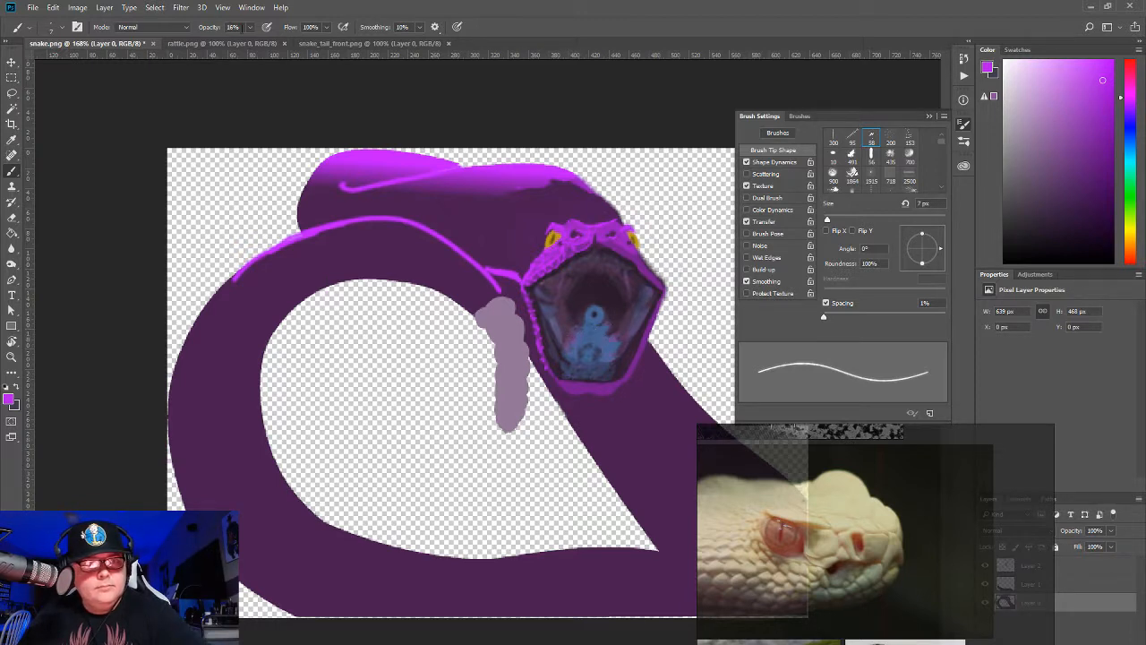
left_click(250, 27)
left_click_drag(247, 40, 256, 43)
left_click(608, 349)
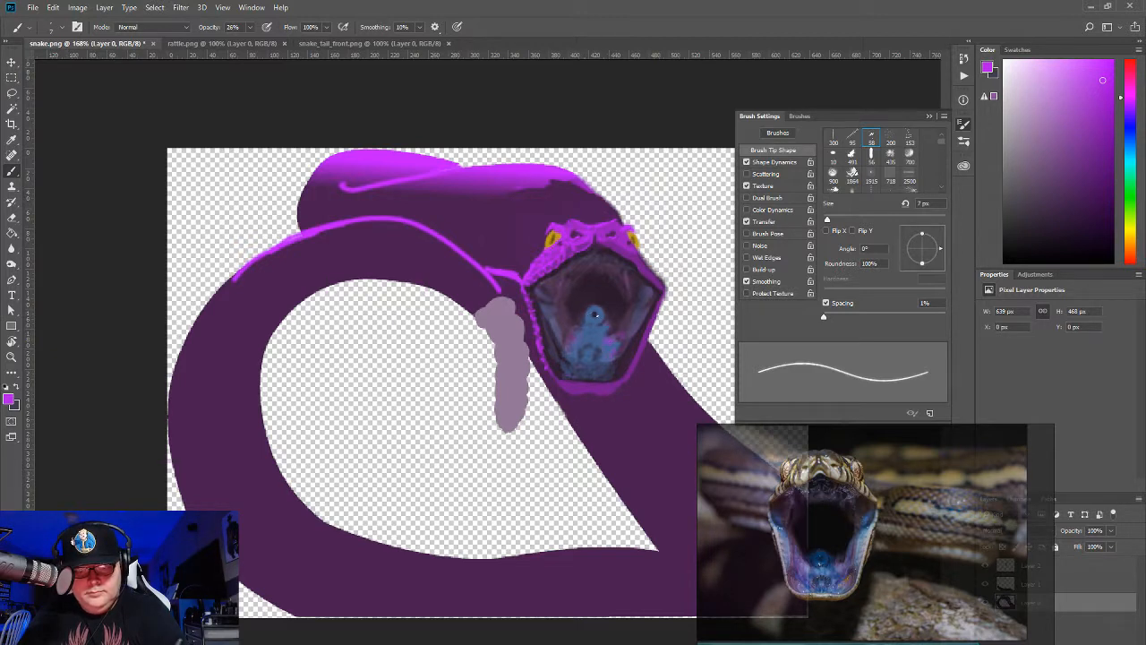
left_click(616, 306, "alt")
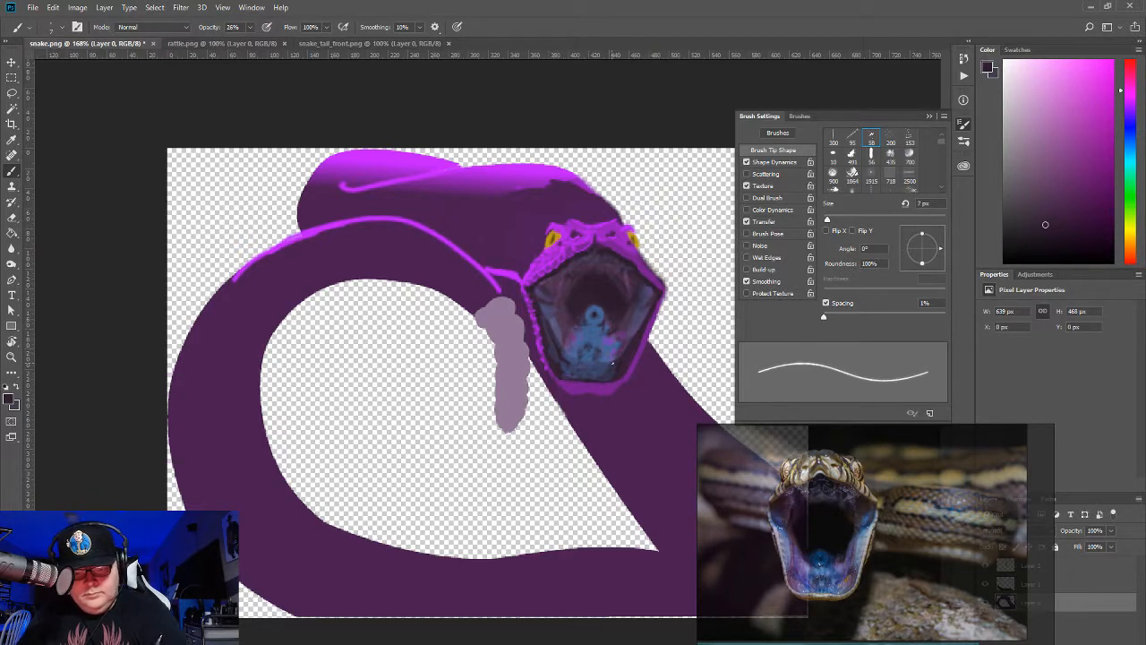
Step: Add orange-brown and violet tints to the lower right part of the mouth lining
left_click(613, 367, "alt")
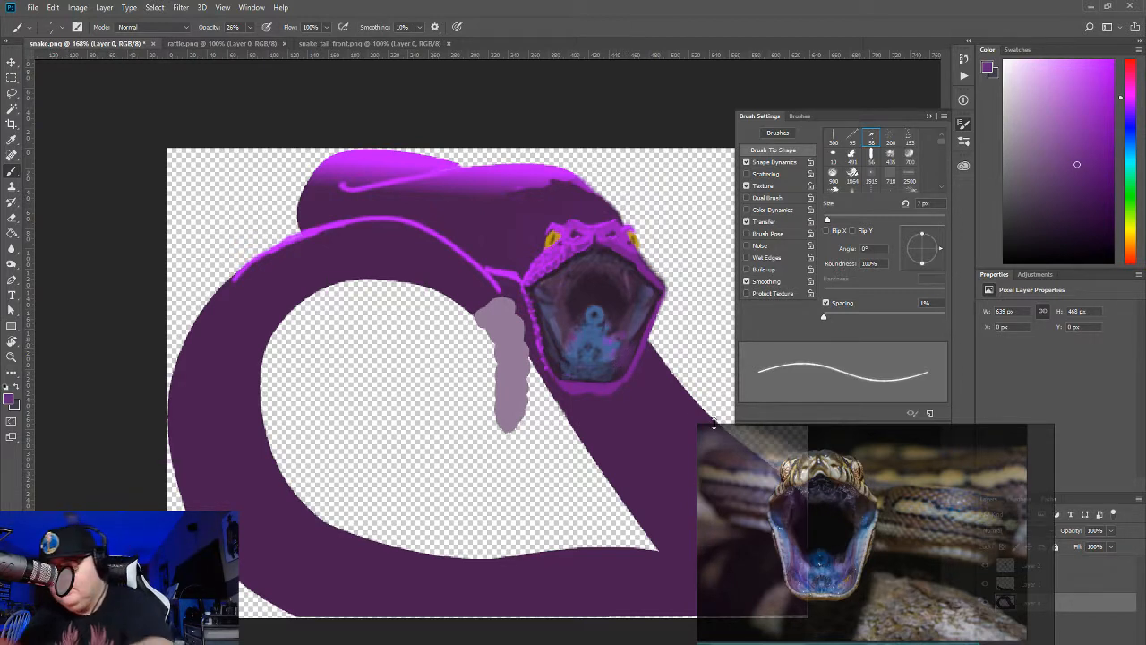
left_click(1124, 252)
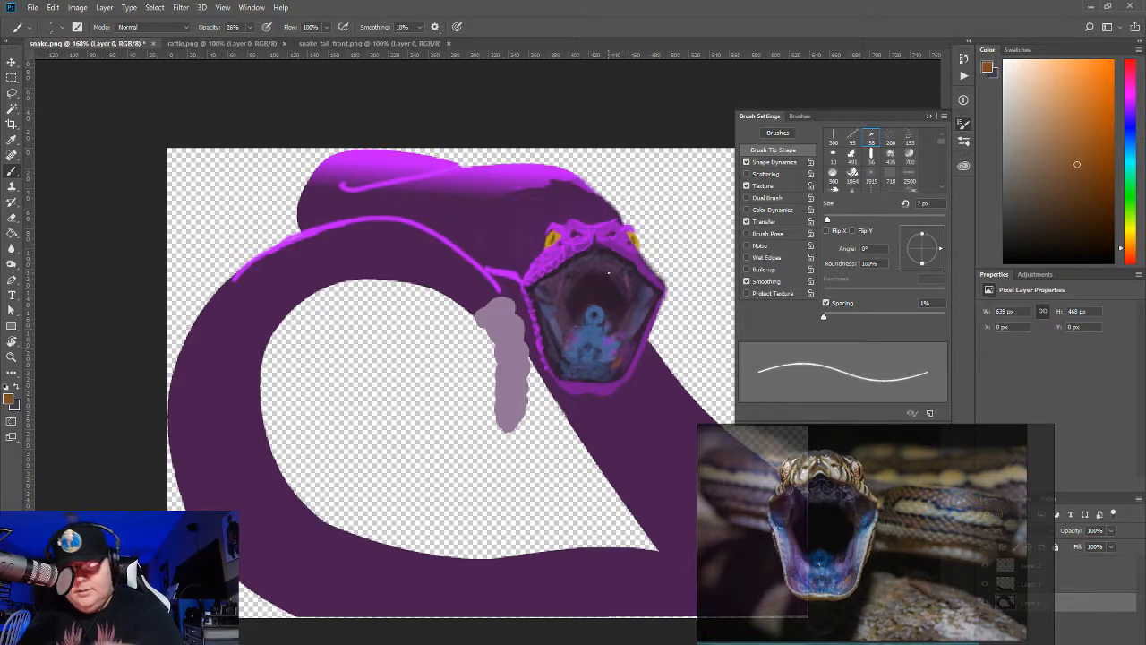
left_click(623, 343, "alt")
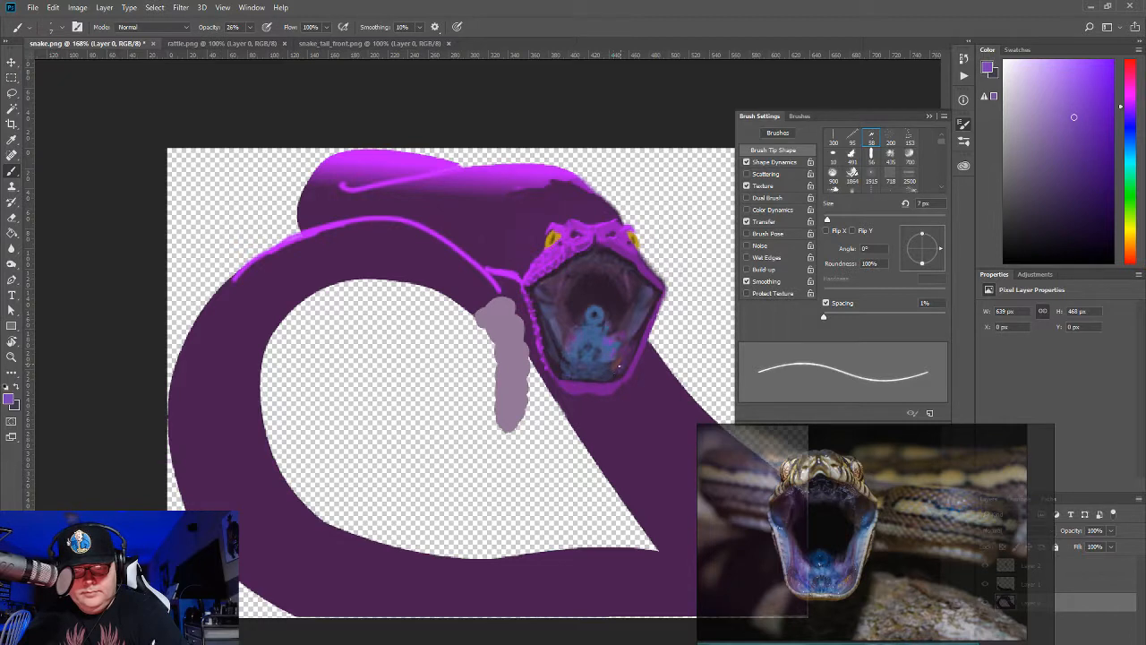
left_click(627, 332, "alt")
Step: Paint the folds along both sides of the mouth lining with sampled blue, purple and dark tones
left_click(615, 347, "alt")
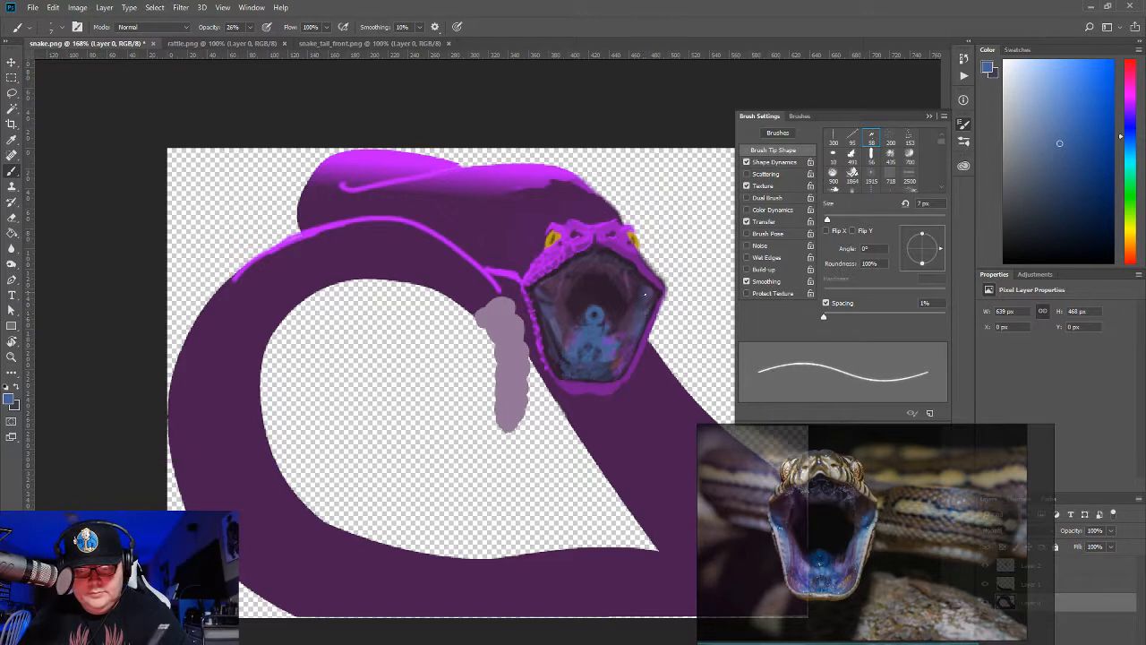
left_click(648, 303, "alt")
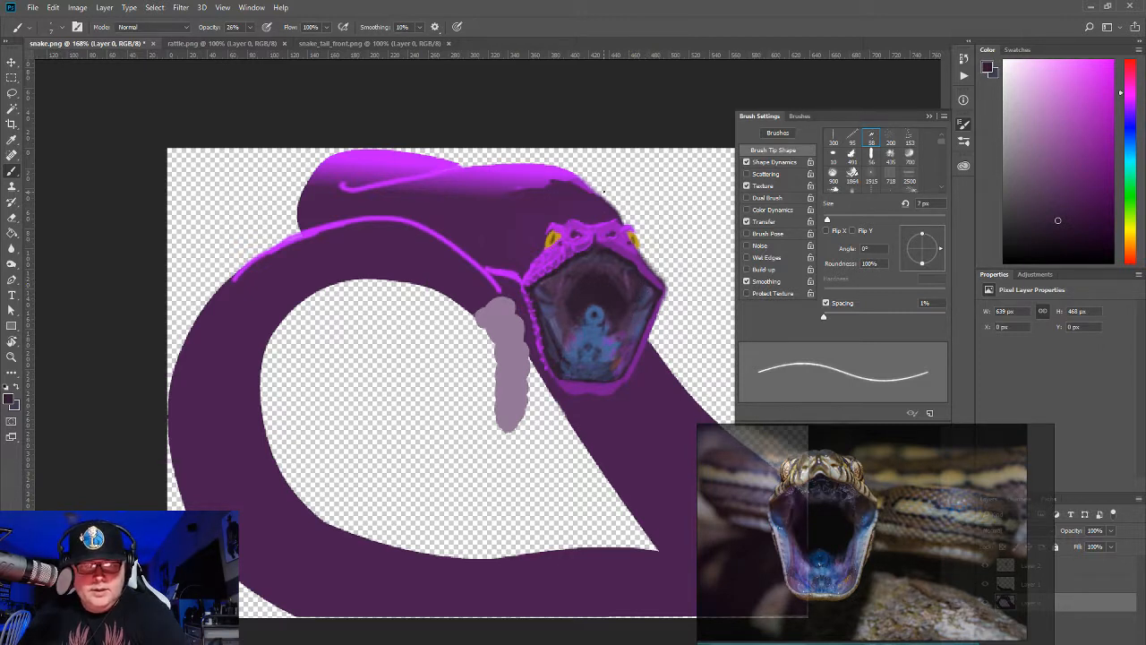
left_click(605, 315, "alt")
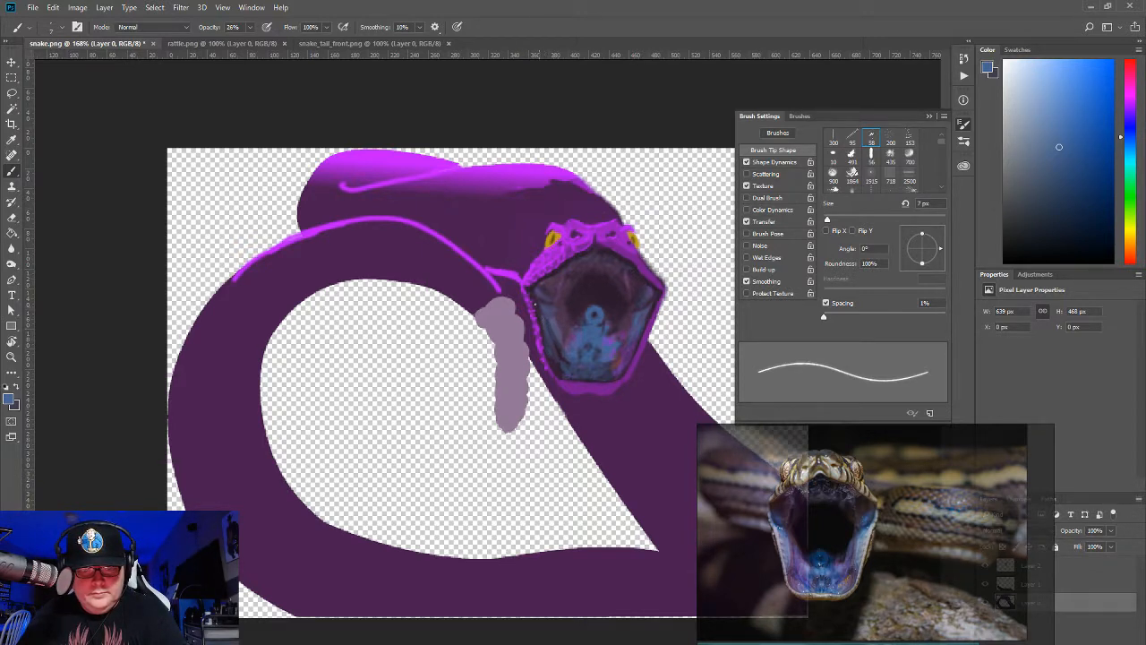
left_click(566, 317, "alt")
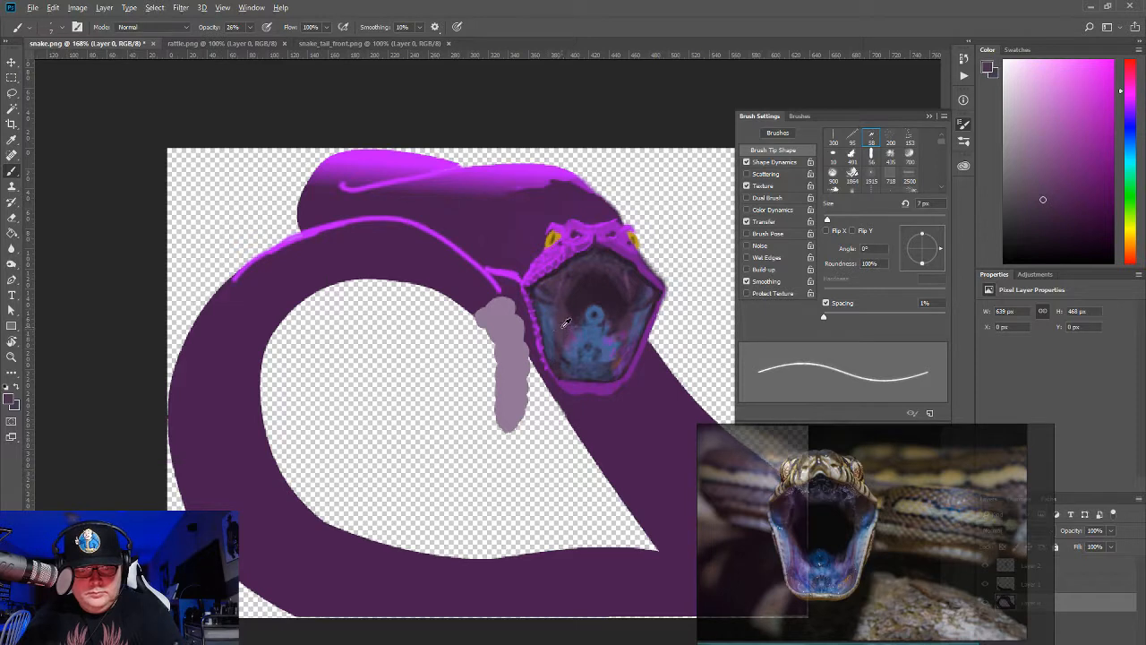
left_click(619, 331, "alt")
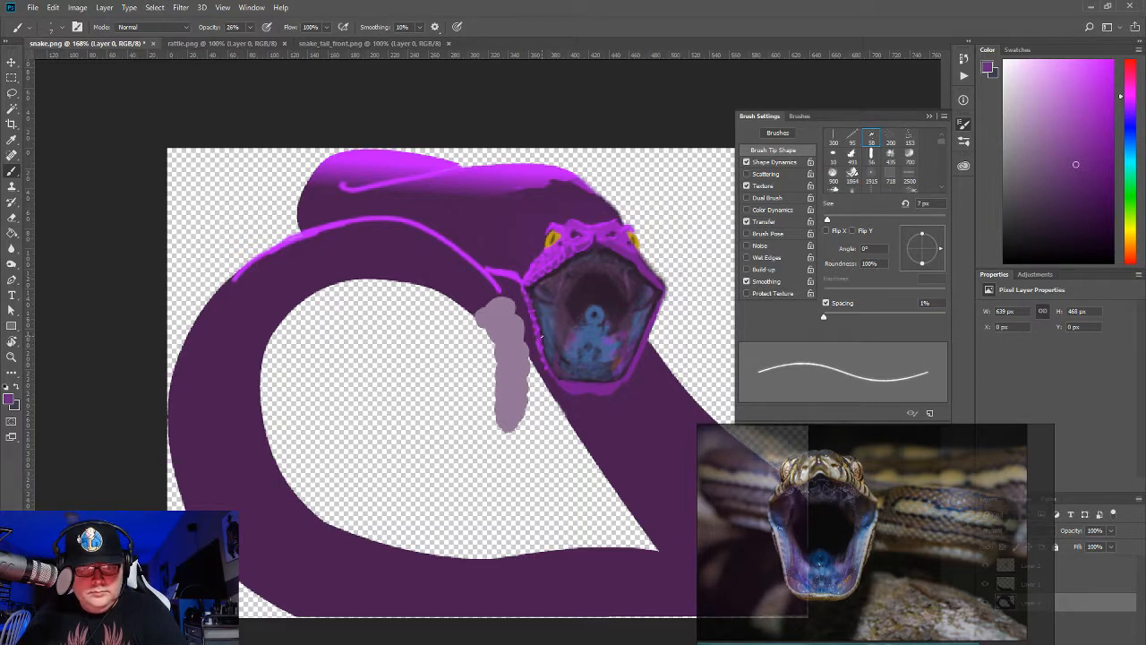
left_click(538, 285, "alt")
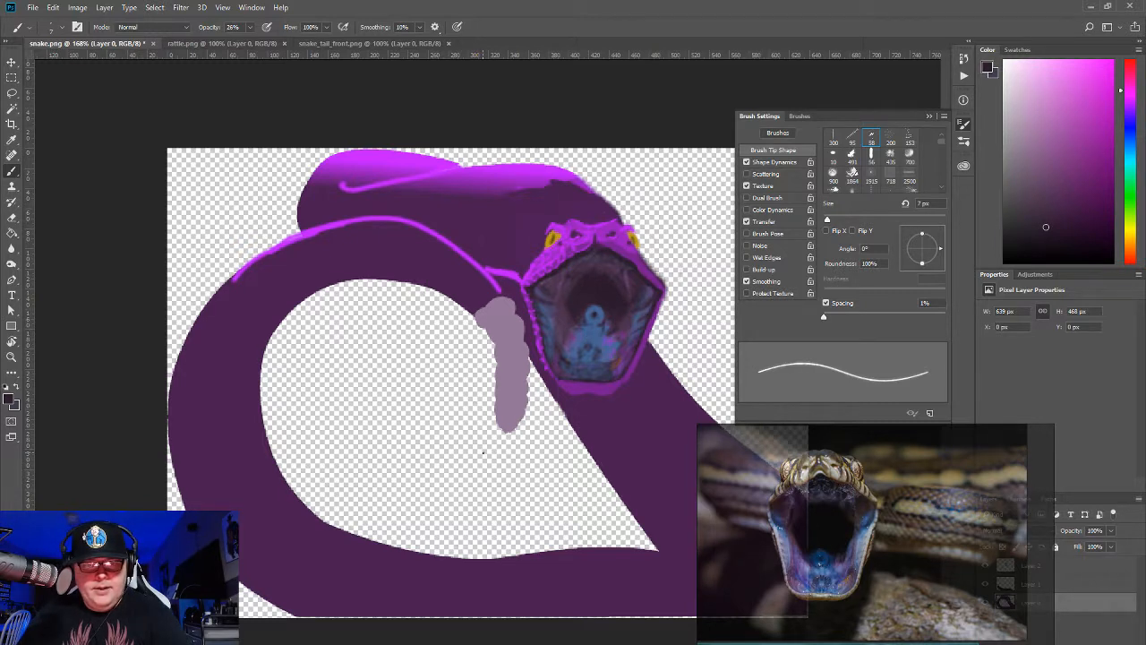
left_click(592, 294, "alt")
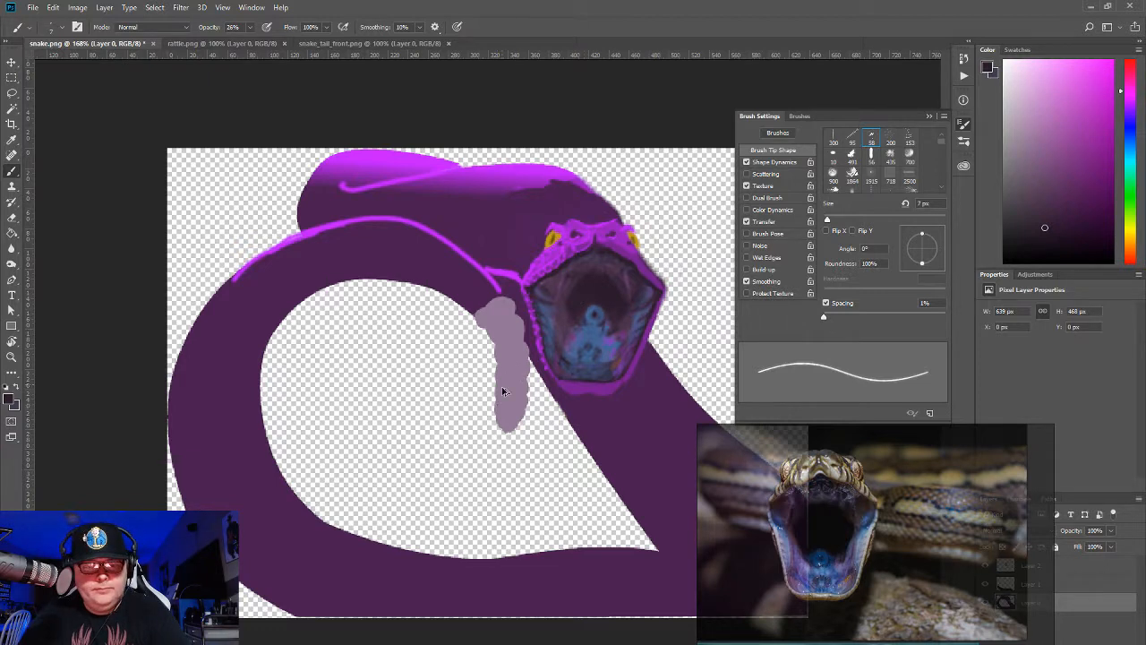
right_click(11, 92)
left_click(54, 79)
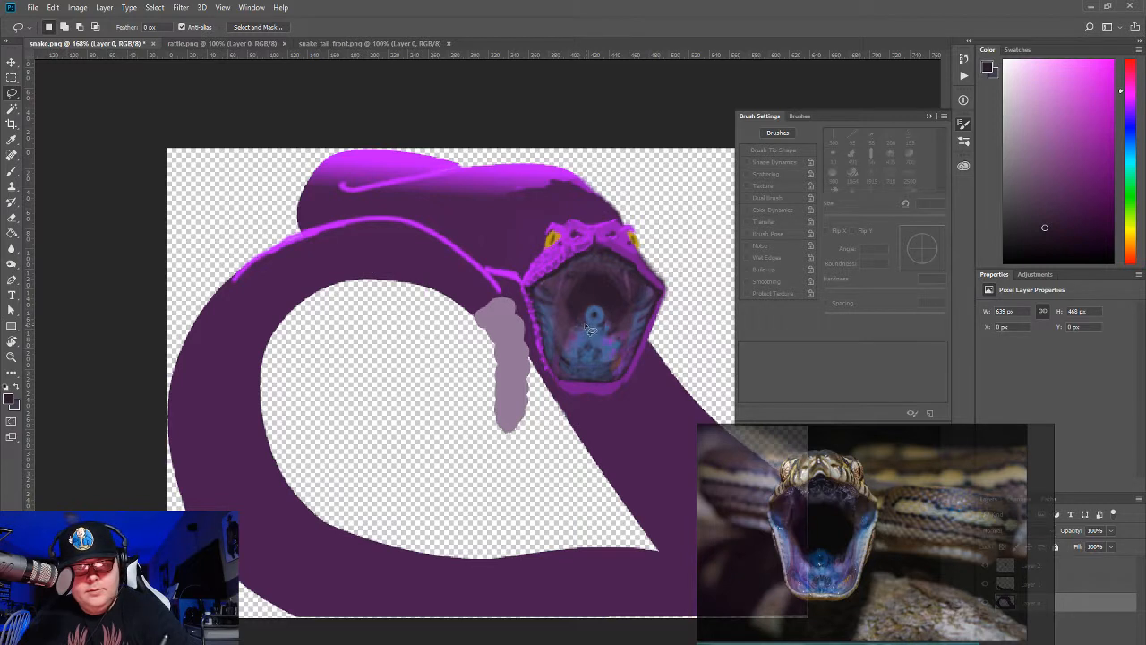
mouse_move(590, 301)
left_mouse_down()
mouse_move(613, 325)
mouse_move(588, 345)
mouse_move(587, 333)
mouse_move(583, 377)
mouse_move(585, 340)
left_mouse_up()
key("v")
key("ctrl+z")
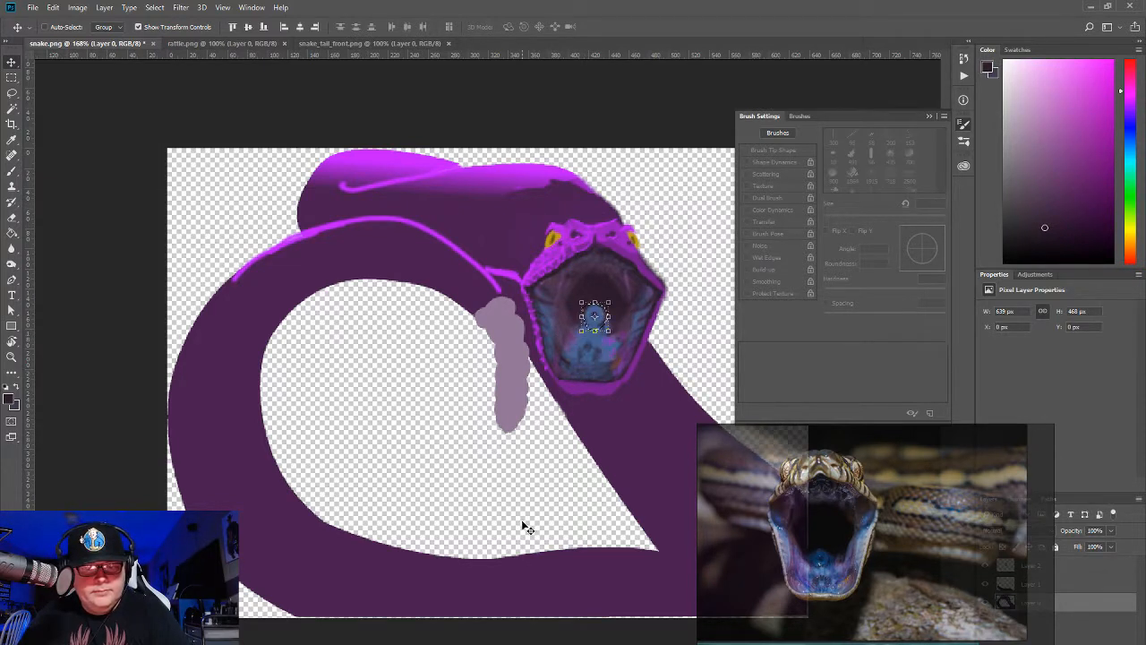
Step: Lasso the whole blue tongue area with its round opening and move it slightly down inside the mouth
left_click(12, 93)
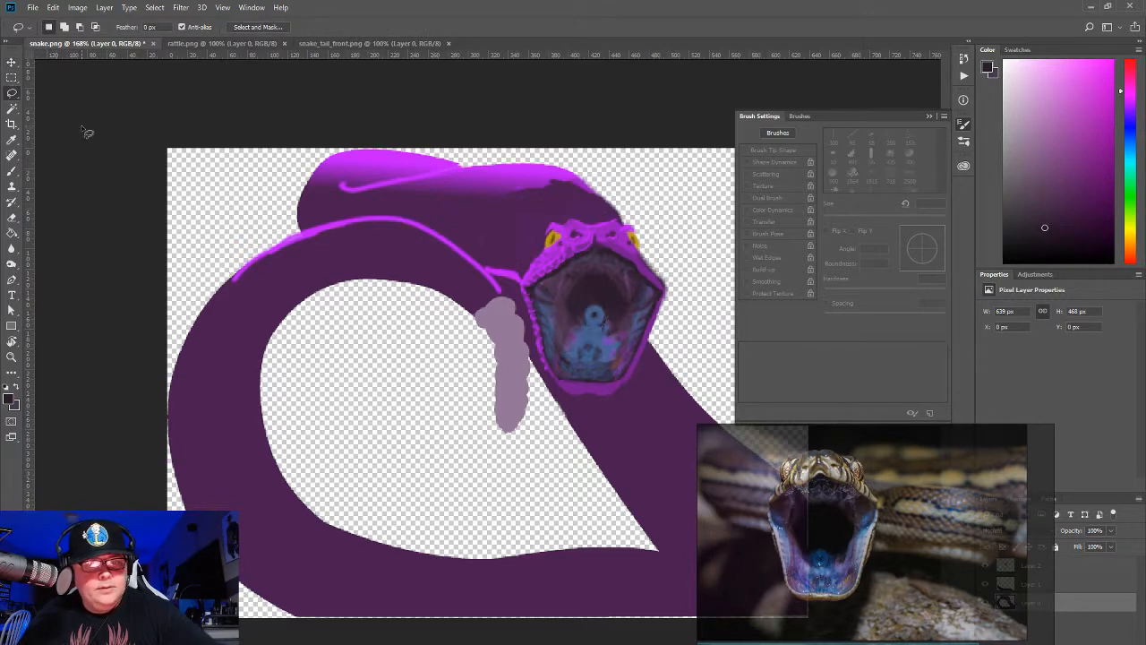
left_click(583, 324)
mouse_move(589, 310)
left_mouse_down()
mouse_move(611, 315)
mouse_move(605, 369)
mouse_move(586, 371)
mouse_move(571, 344)
mouse_move(584, 306)
mouse_move(587, 338)
left_mouse_up()
left_click(13, 63)
left_click(11, 78)
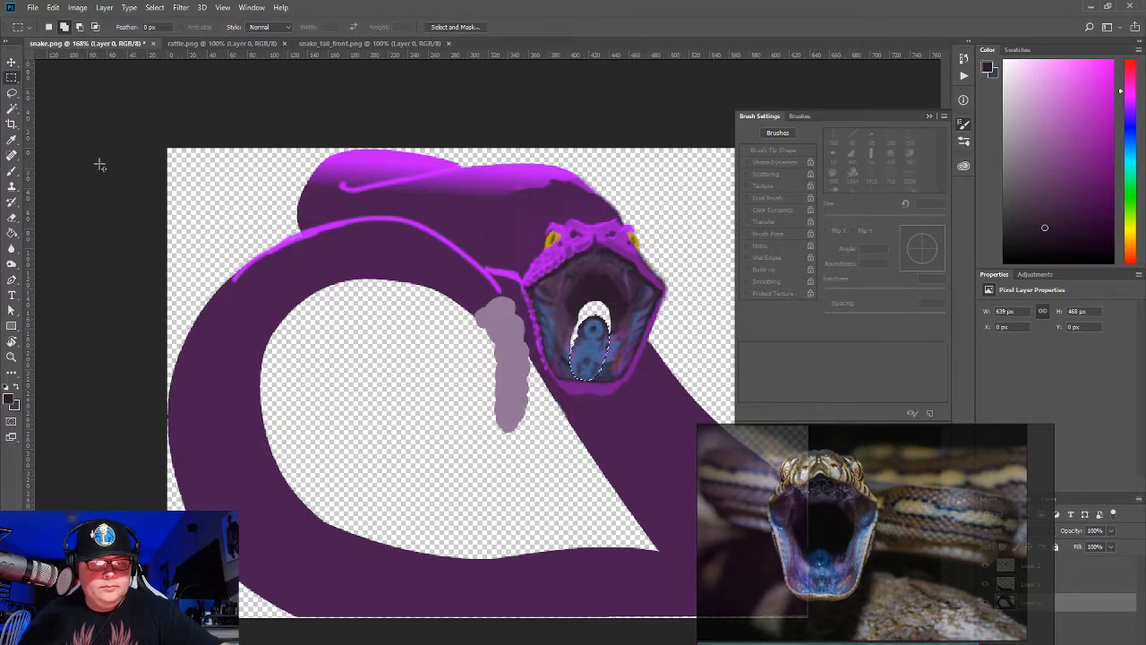
Step: Lasso only the round opening at the tongue's upper end, move it slightly further down, and clear the selection
left_click(12, 93)
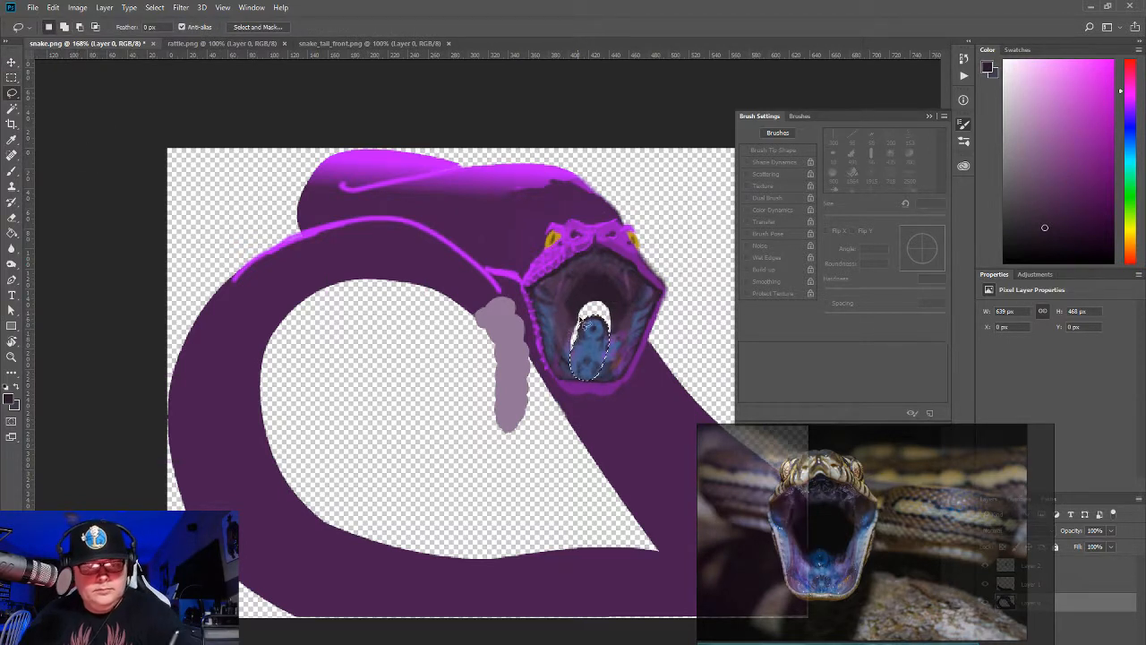
left_click(583, 326)
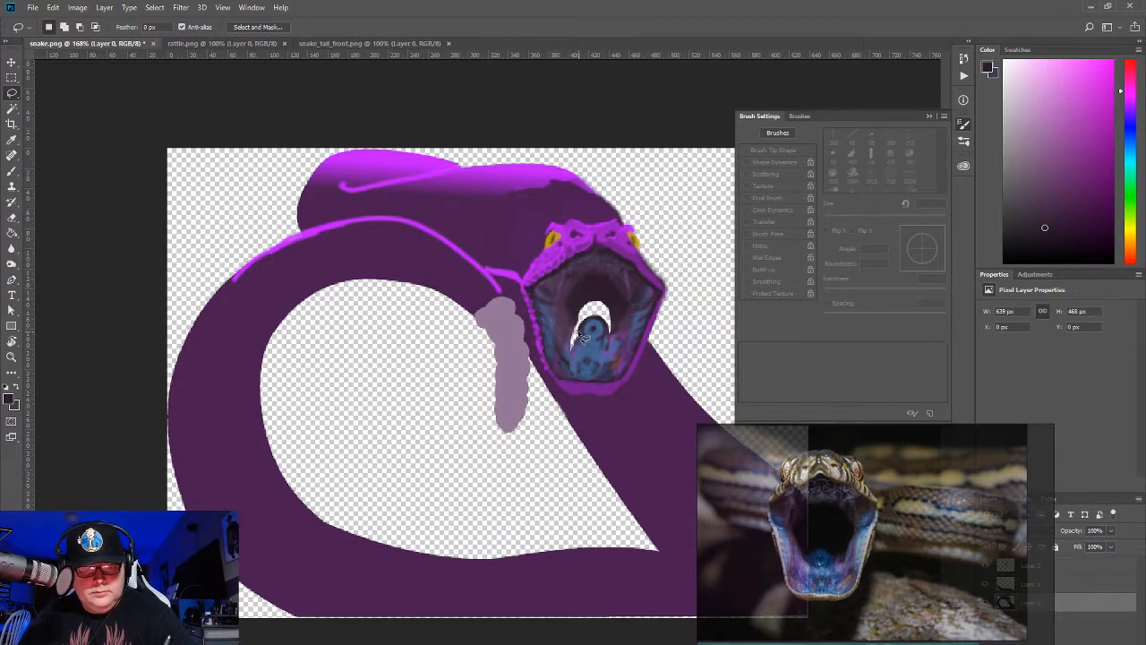
mouse_move(583, 336)
left_mouse_down()
mouse_move(594, 353)
mouse_move(612, 331)
left_mouse_up()
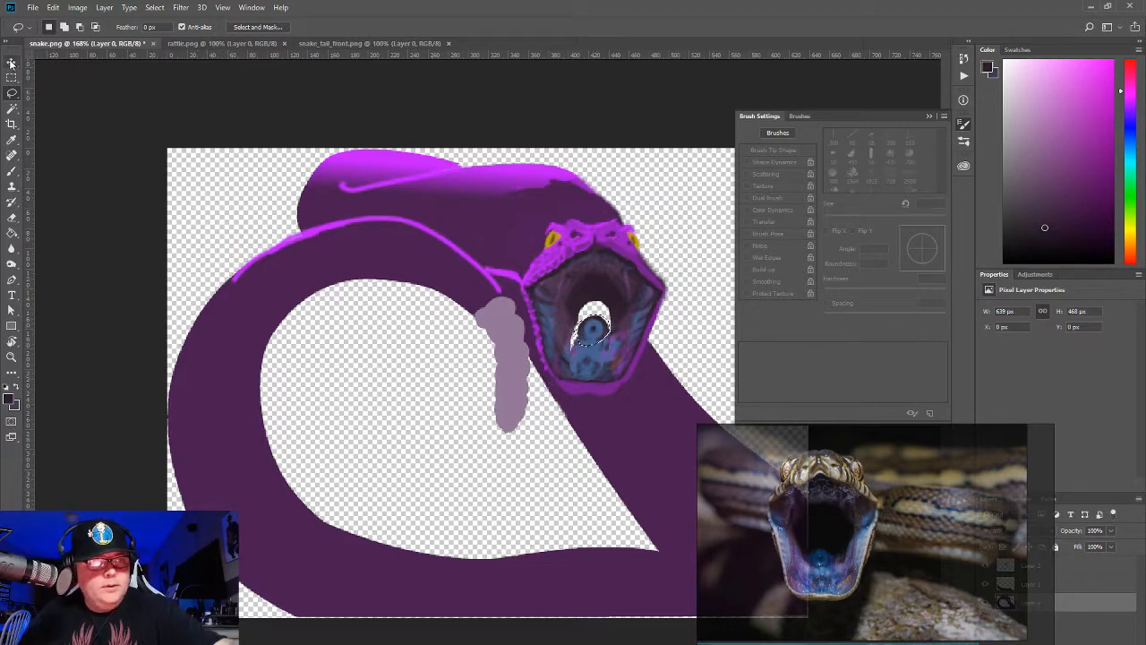
key("v")
left_click_drag(582, 340, 582, 350)
key("m")
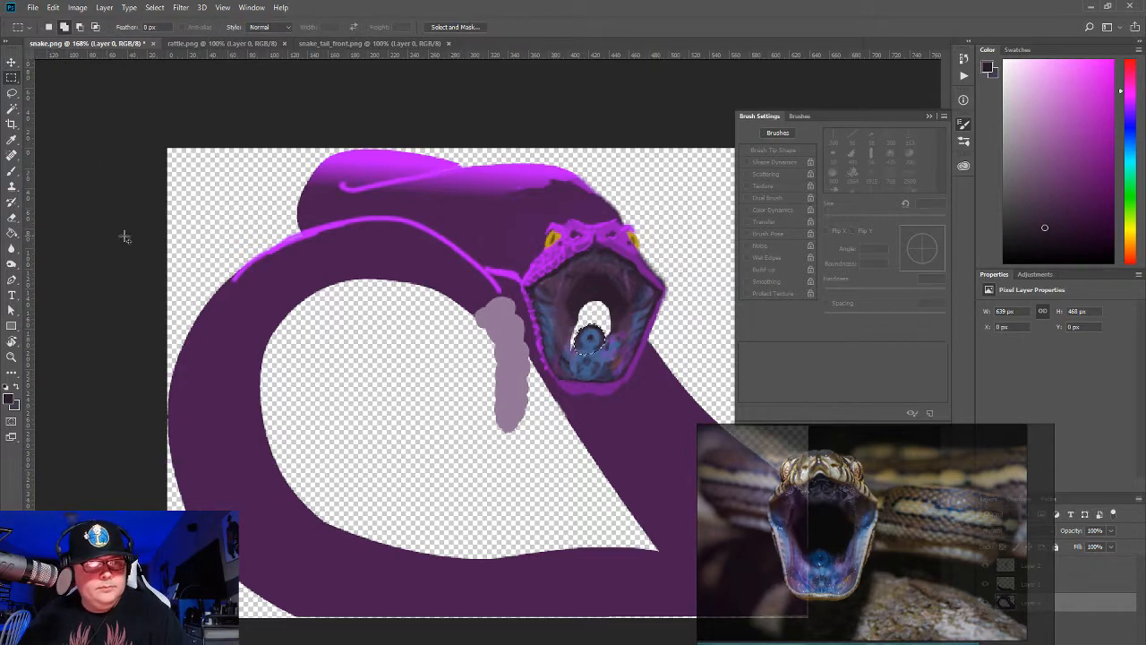
left_click(11, 93)
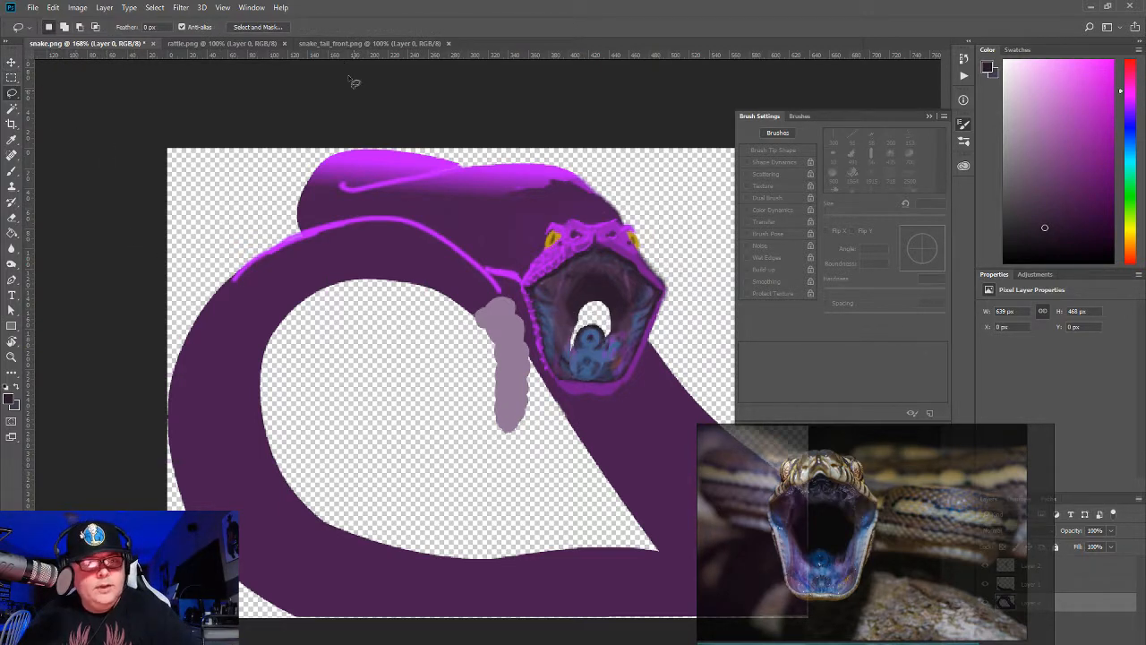
Step: Raise the brush opacity to 79% and brush dark purple over the right and upper edges of the transparent gap above the tongue
left_click(12, 170)
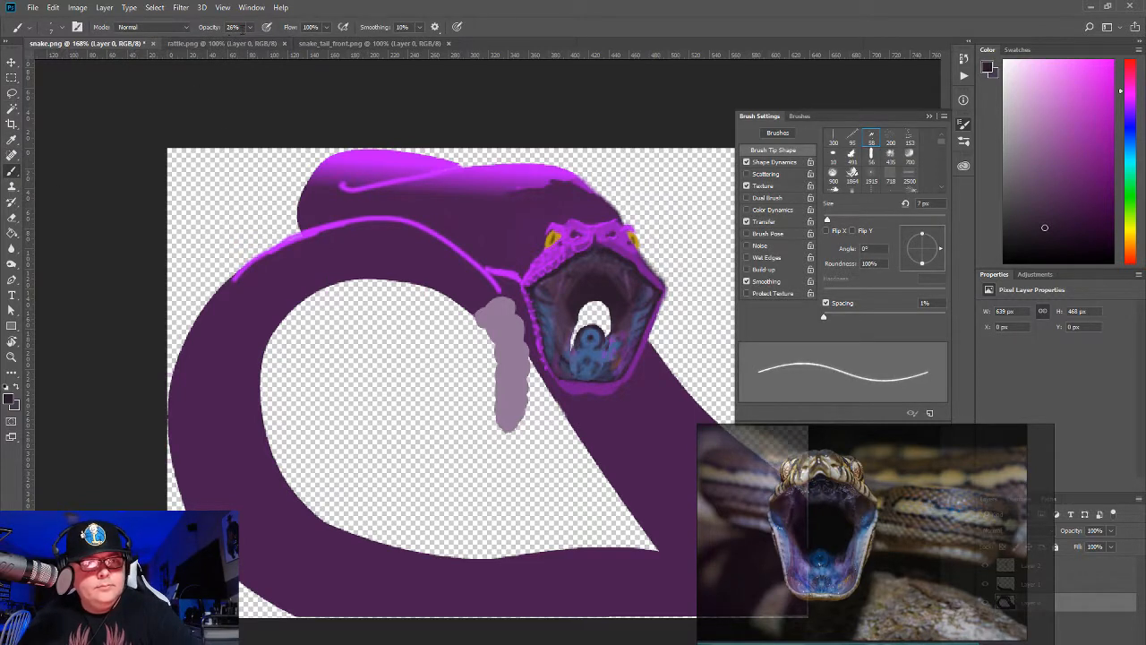
left_click(250, 27)
left_click_drag(249, 41, 281, 47)
left_click(605, 289)
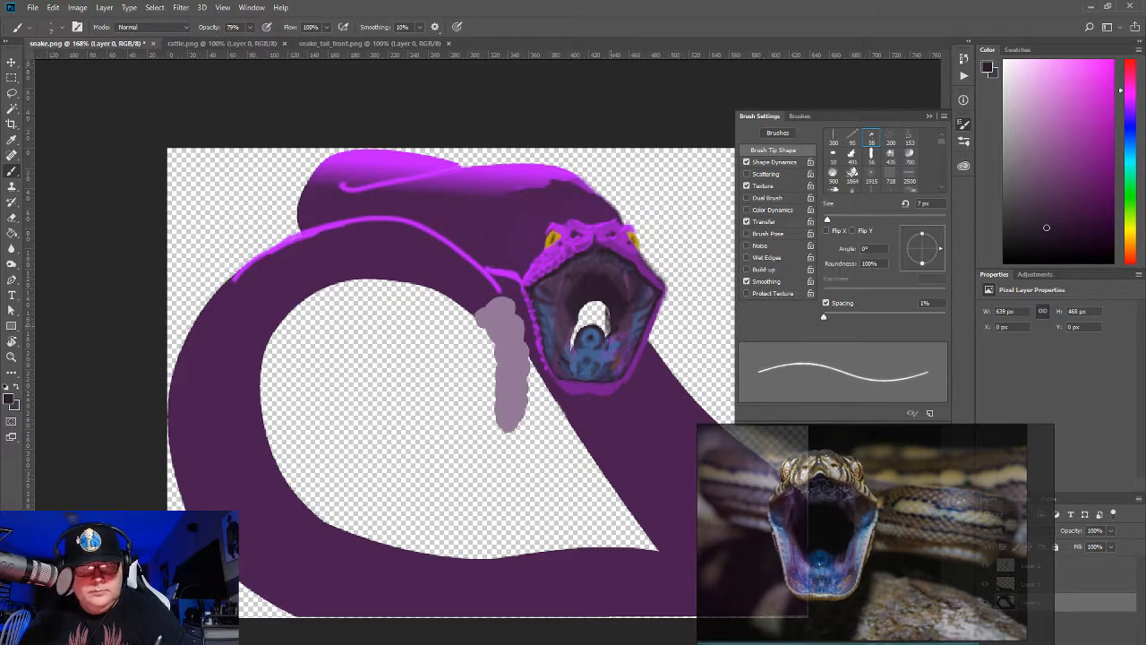
left_click(250, 28)
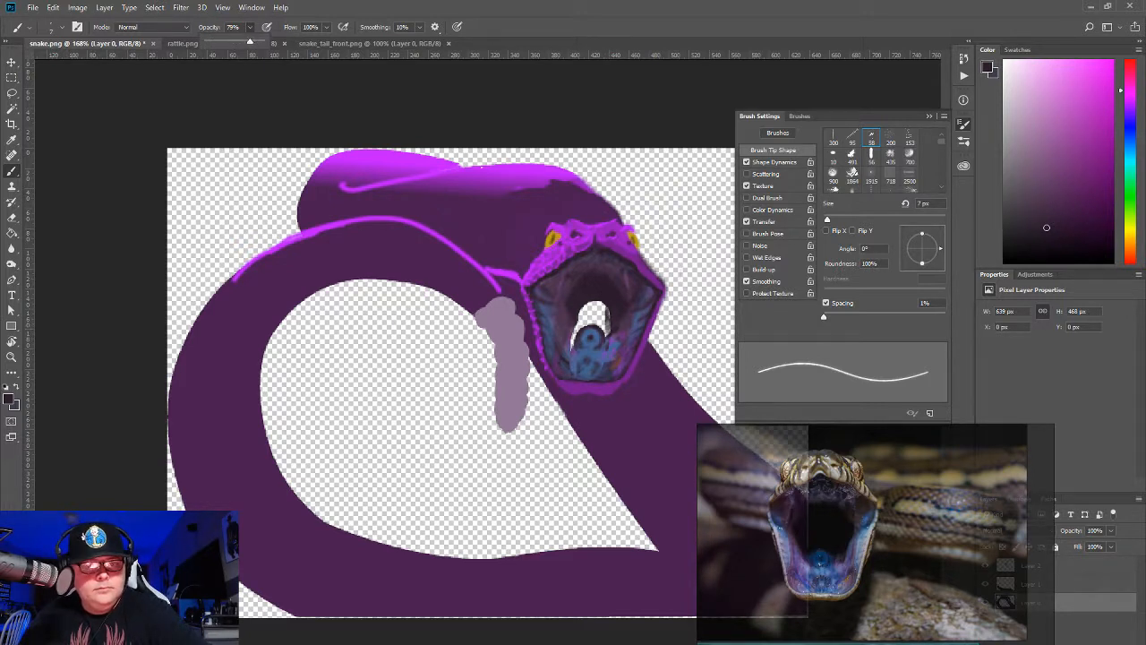
left_click(595, 305)
left_click_drag(591, 313, 605, 305)
Step: Enlarge the brush to 15 px and paint dark purple over more of the gap above the tongue
key("bracketright")
key("bracketright")
key("bracketright")
key("bracketright")
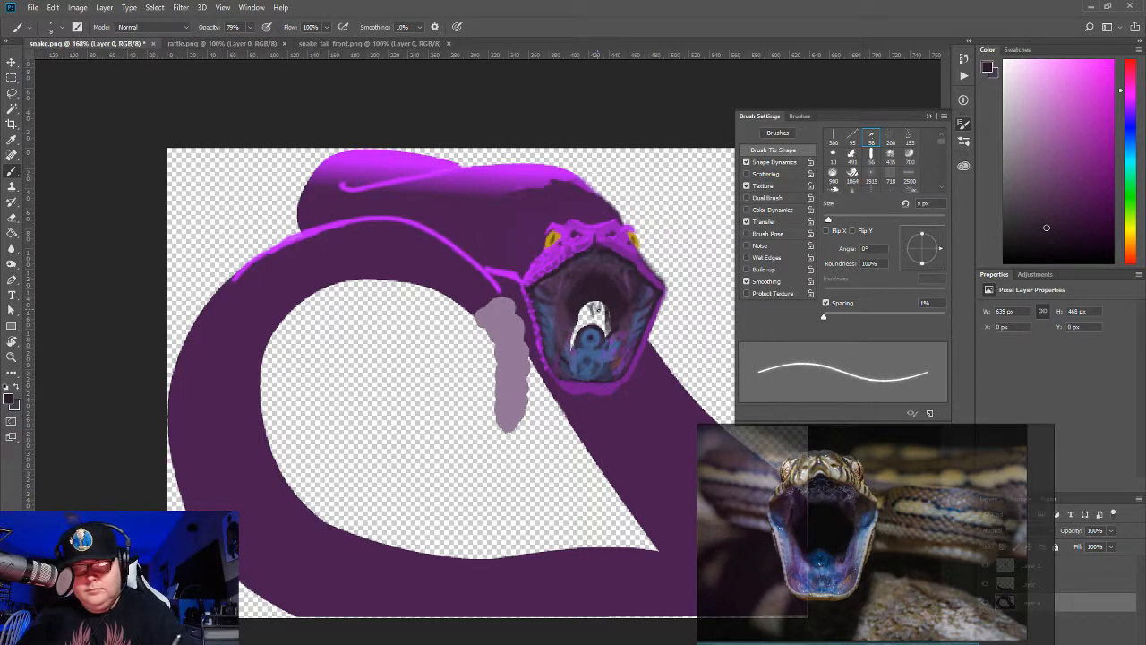
key("bracketleft")
left_click_drag(602, 310, 581, 301)
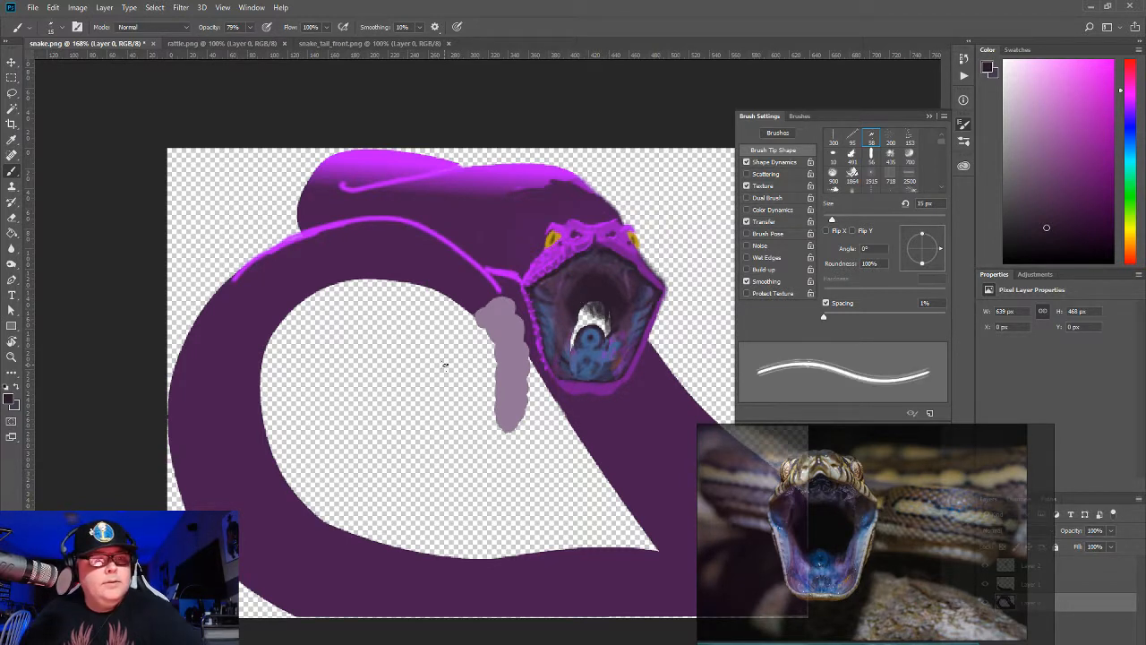
Step: Set the brush opacity to 100%, fill most of the remaining gap around the tongue with dark purple, and reduce the brush to 9 px
left_click(250, 28)
left_click_drag(248, 43, 272, 43)
left_click(594, 308)
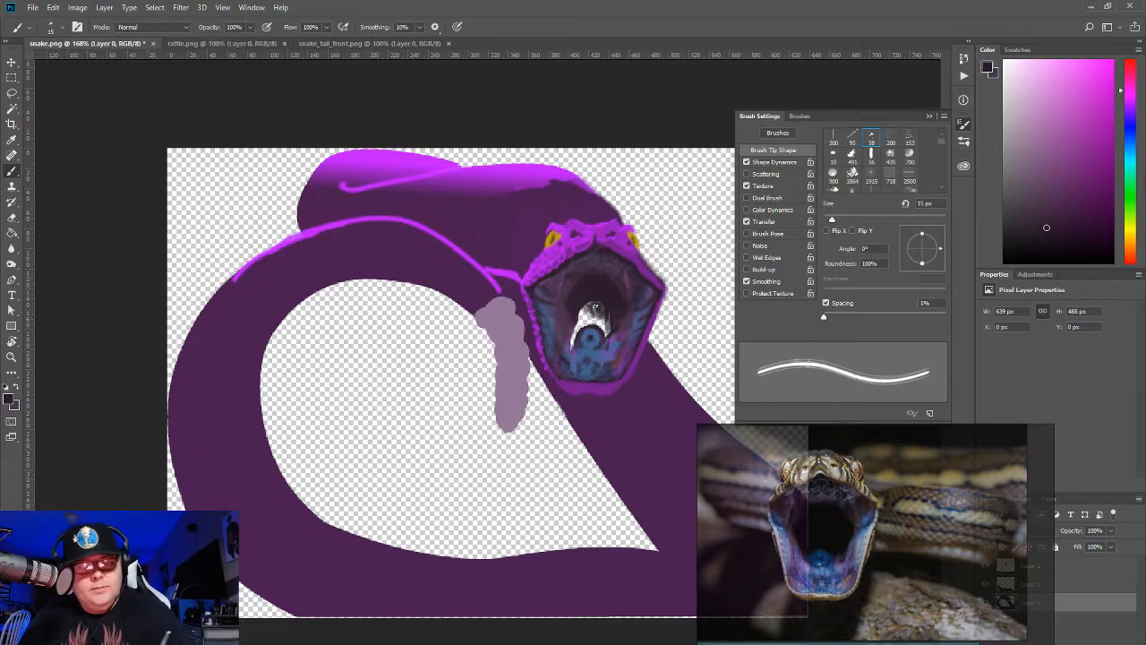
mouse_move(596, 305)
left_mouse_down()
mouse_move(582, 322)
mouse_move(607, 325)
mouse_move(575, 331)
left_mouse_up()
key("bracketleft")
key("bracketleft")
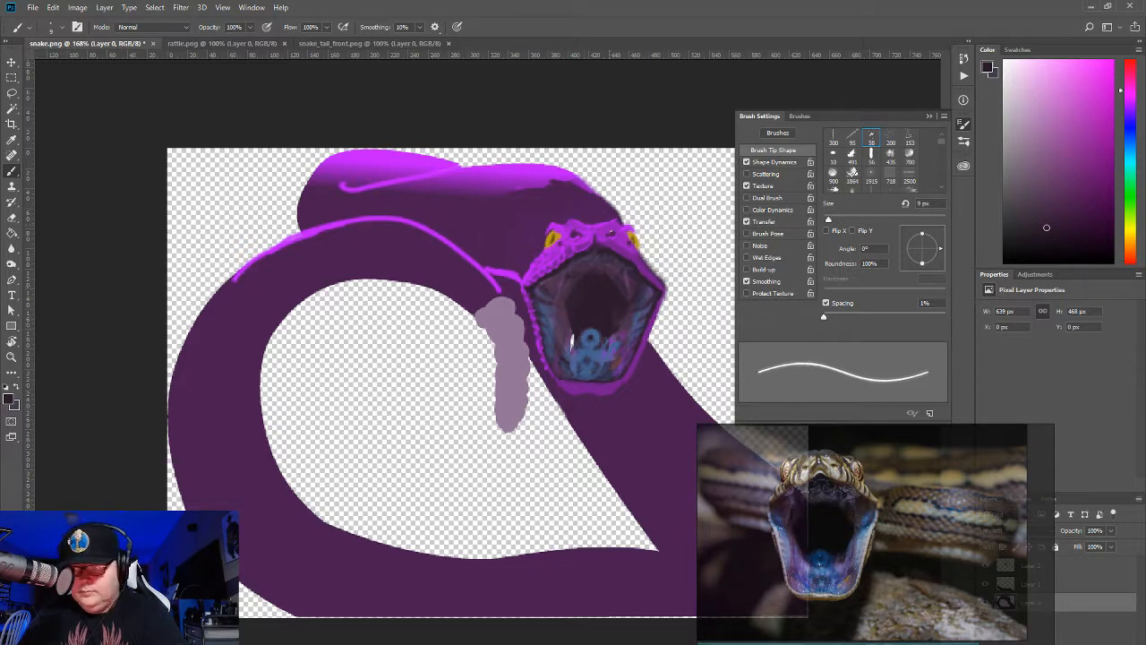
Step: Blend the inside of the mouth with sampled purple, magenta, dark and blue tones, using the brush at 25% opacity
left_click(573, 331, "alt")
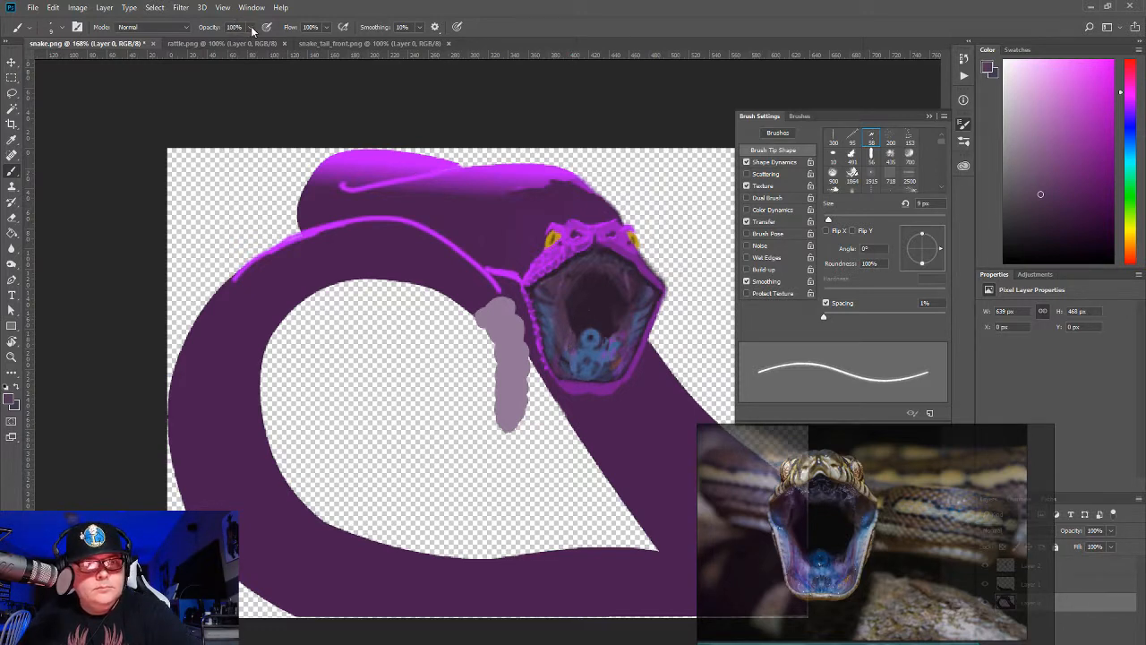
left_click_drag(250, 27, 209, 39)
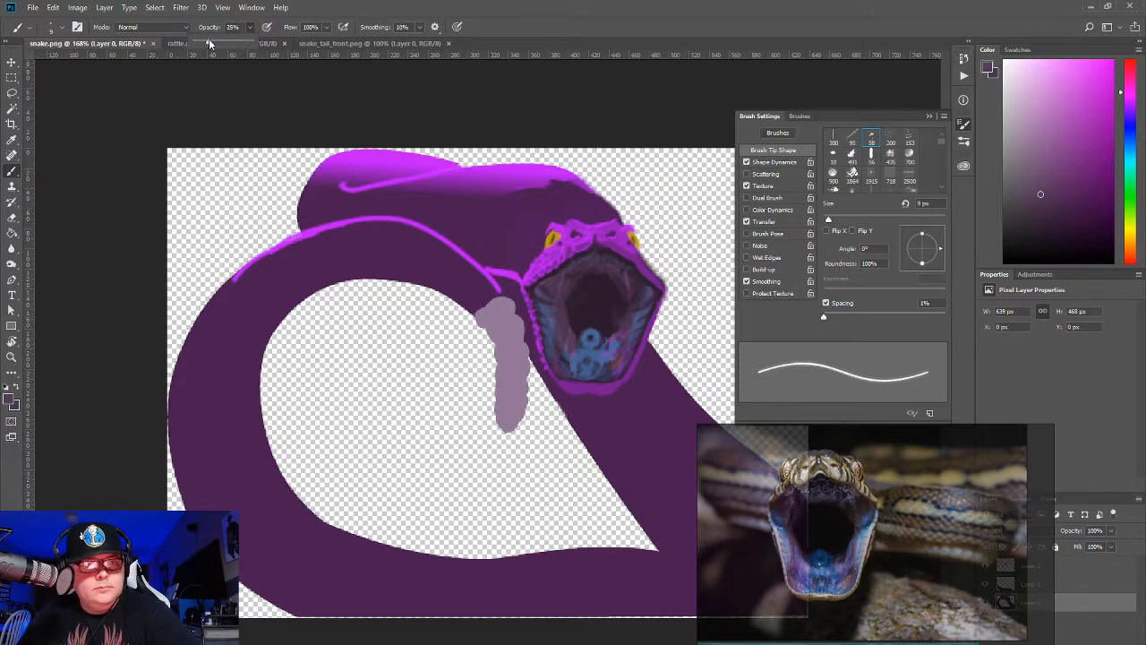
left_click(571, 345)
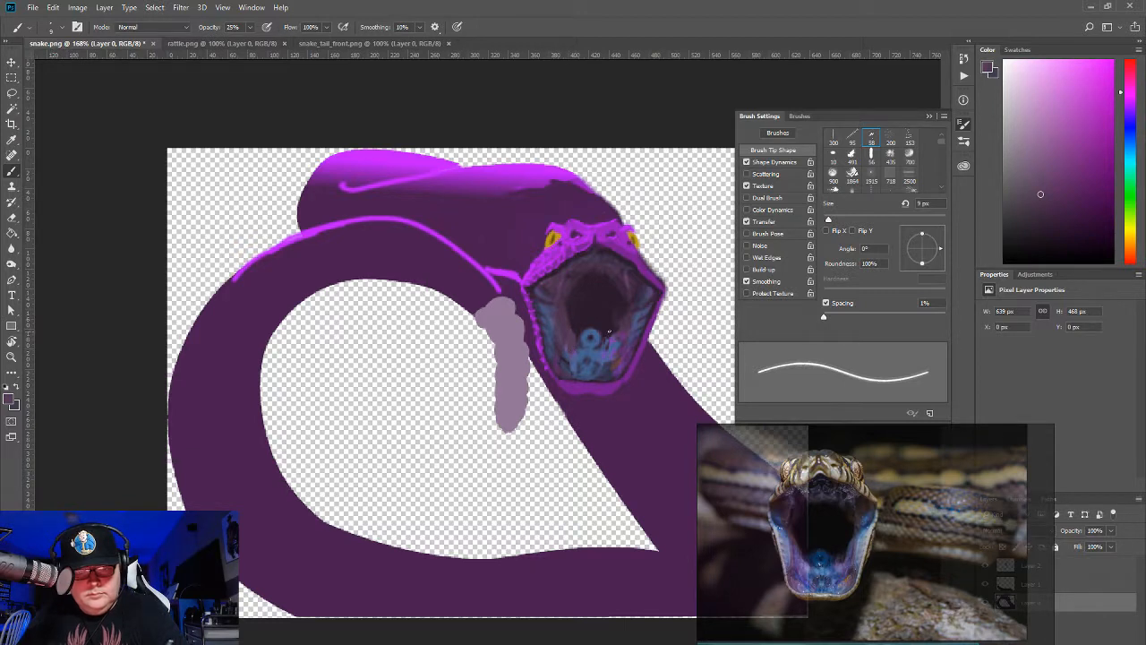
left_click(624, 238, "alt")
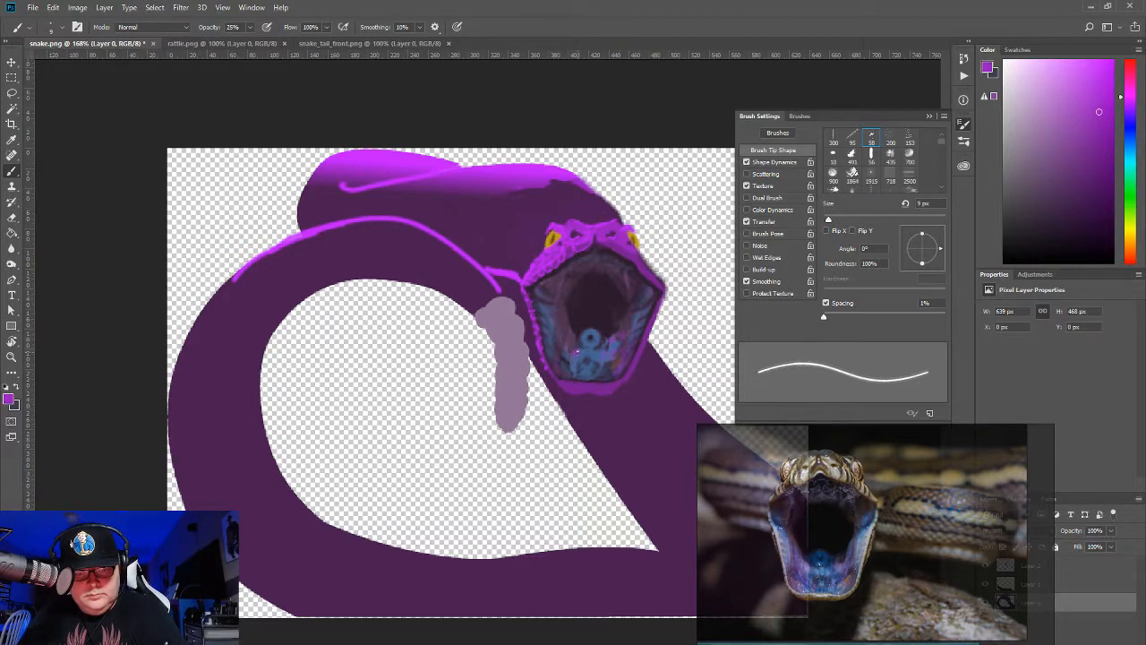
left_click(564, 307, "alt")
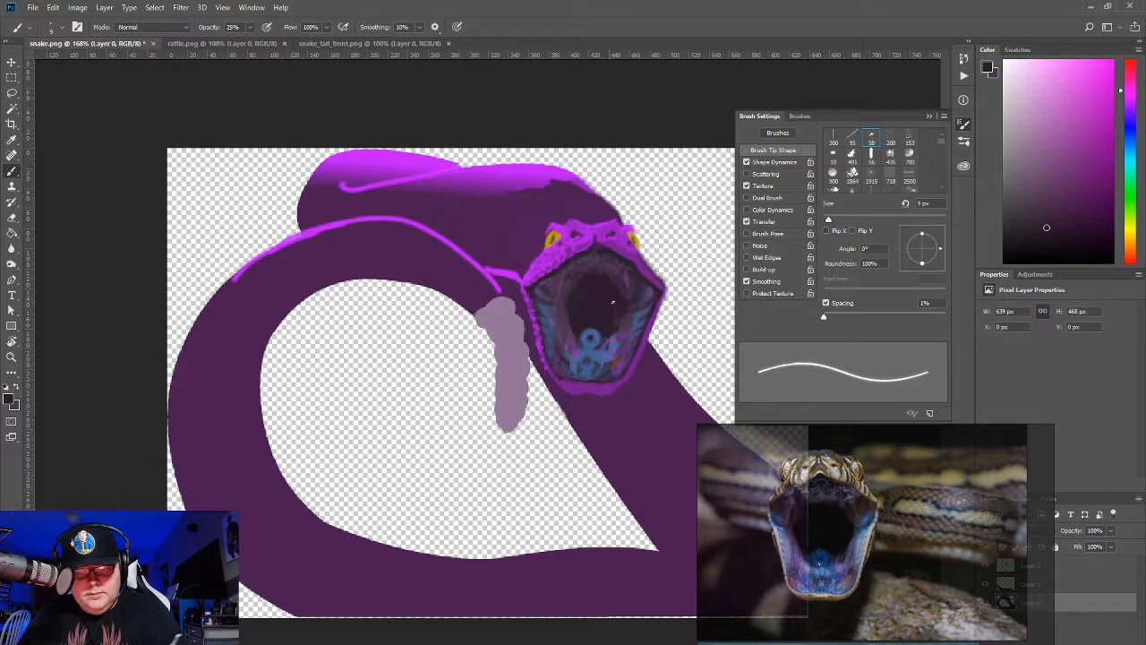
left_click(573, 374, "alt")
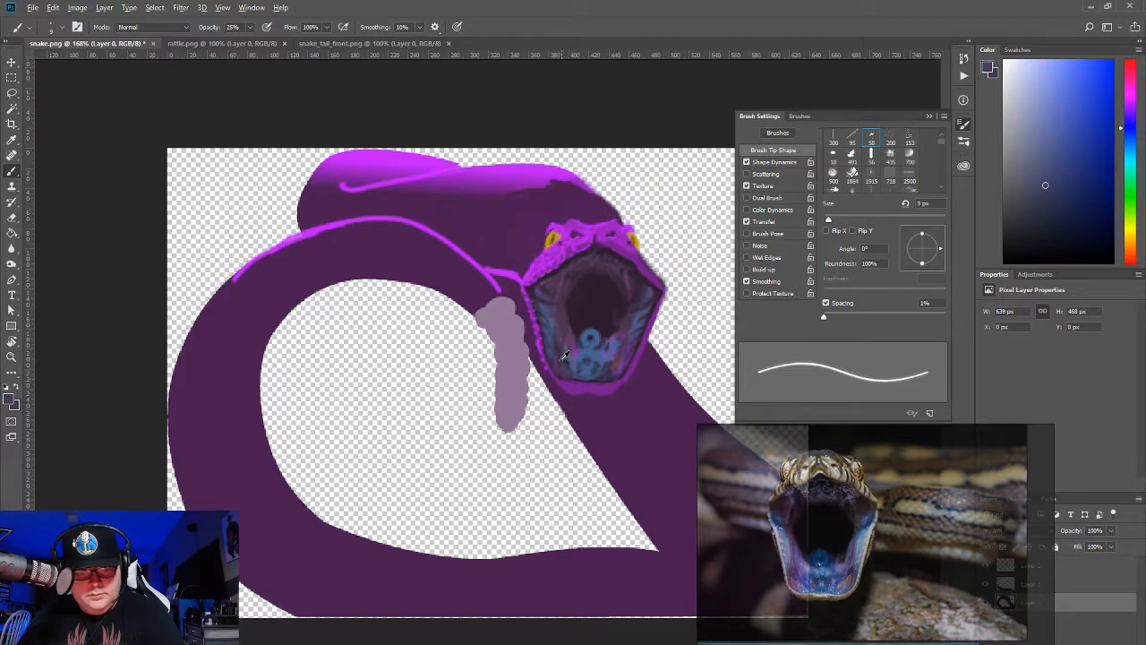
left_click(564, 360, "alt")
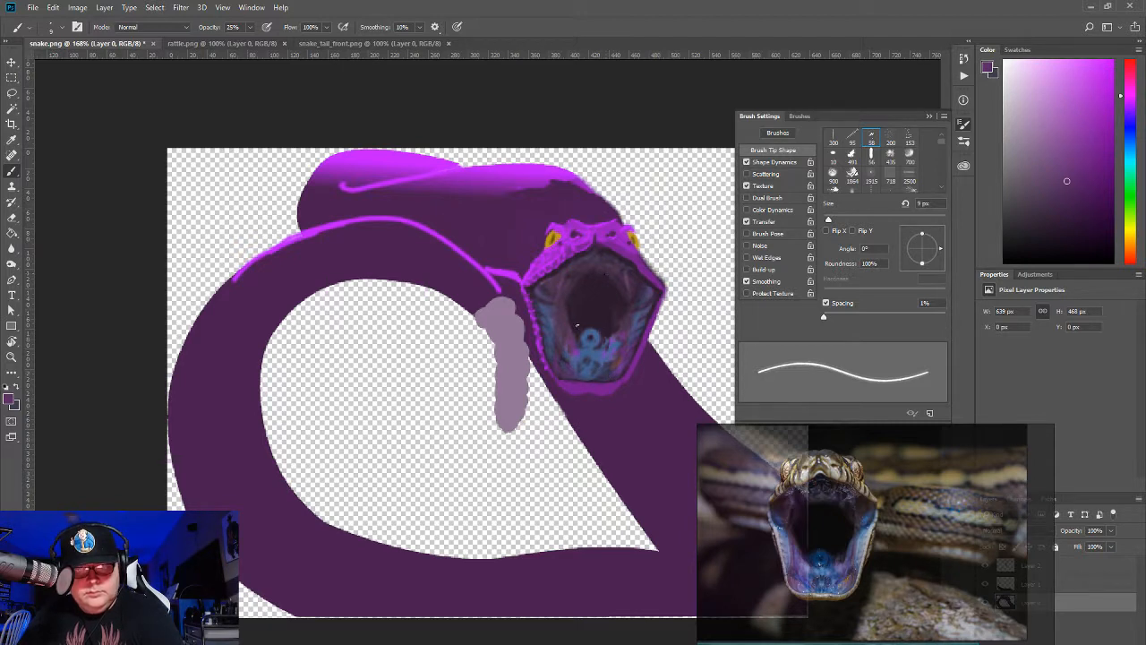
Step: Dab pale pink and white highlights around the mouth's inner rim, and trim the head's outer edge with the Eraser
mouse_move(1035, 102)
left_mouse_down()
mouse_move(1044, 89)
mouse_move(1029, 82)
left_mouse_up()
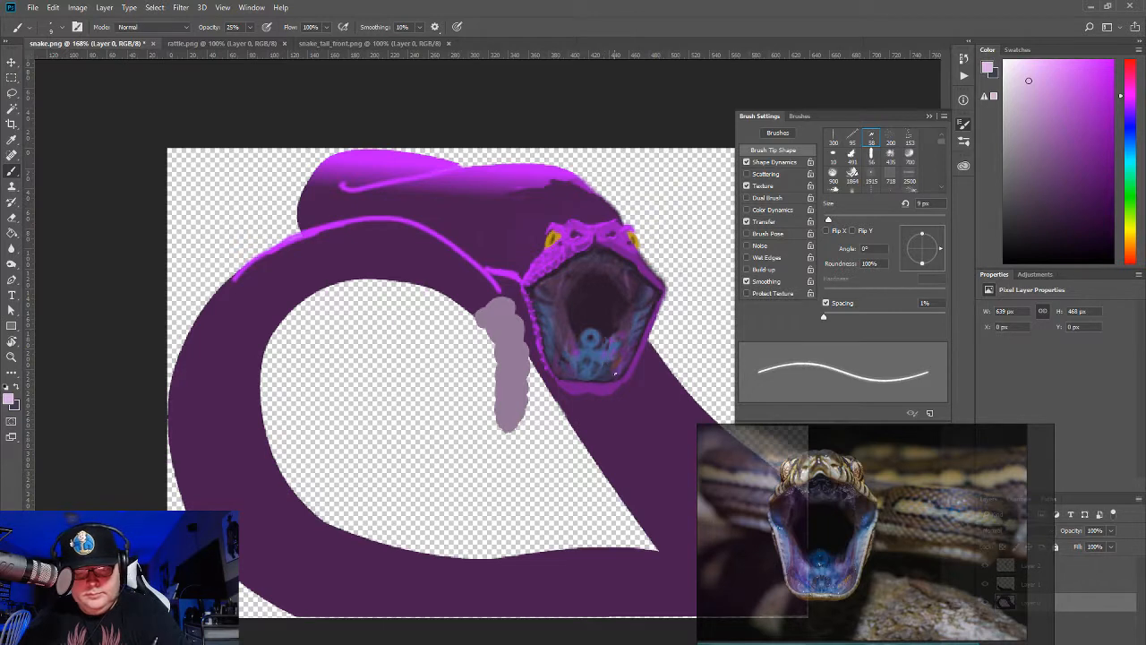
key("x")
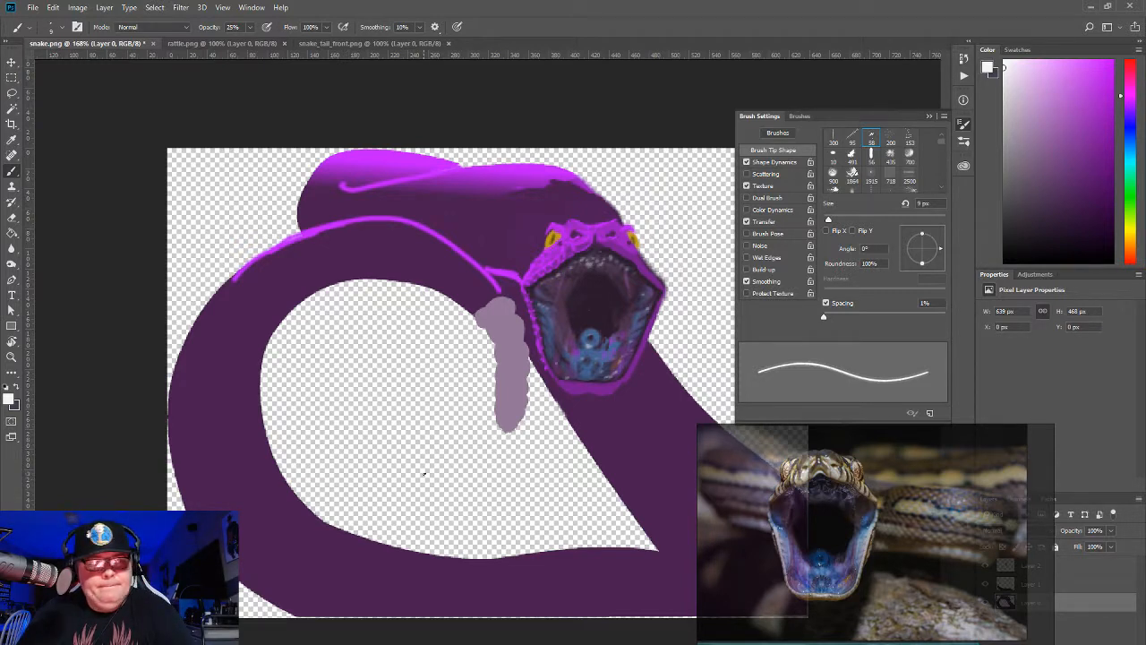
key("e")
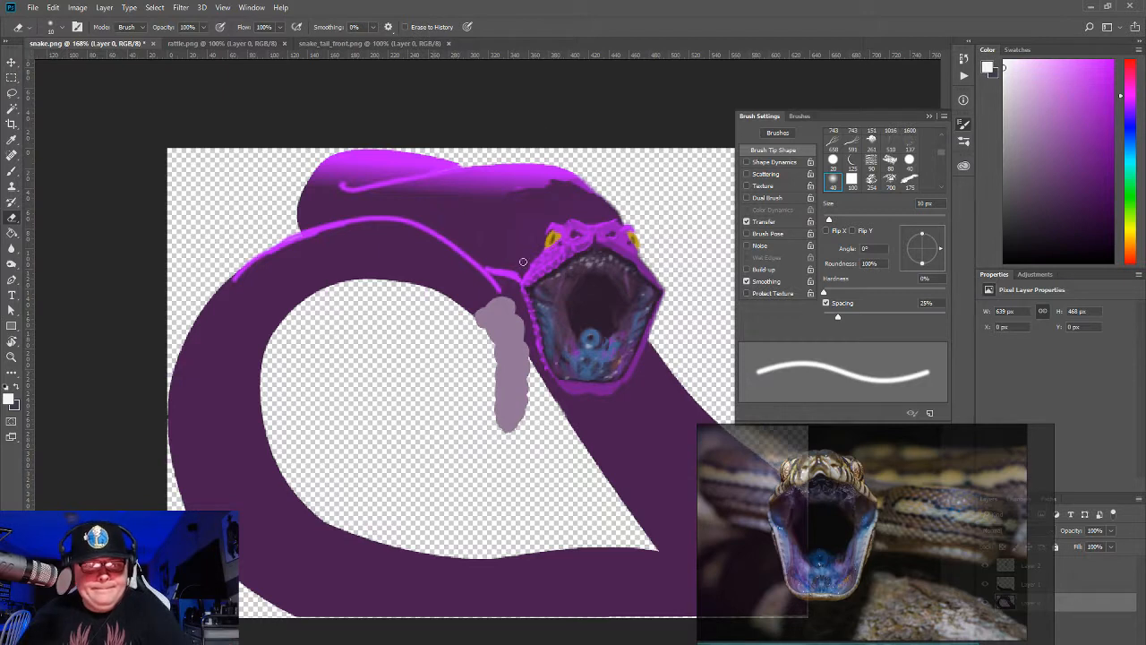
Step: Paint scale texture across the top of the snake's head at 100% brush opacity, using bright and dark purples sampled from it
left_click(12, 172)
left_click(641, 258, "alt")
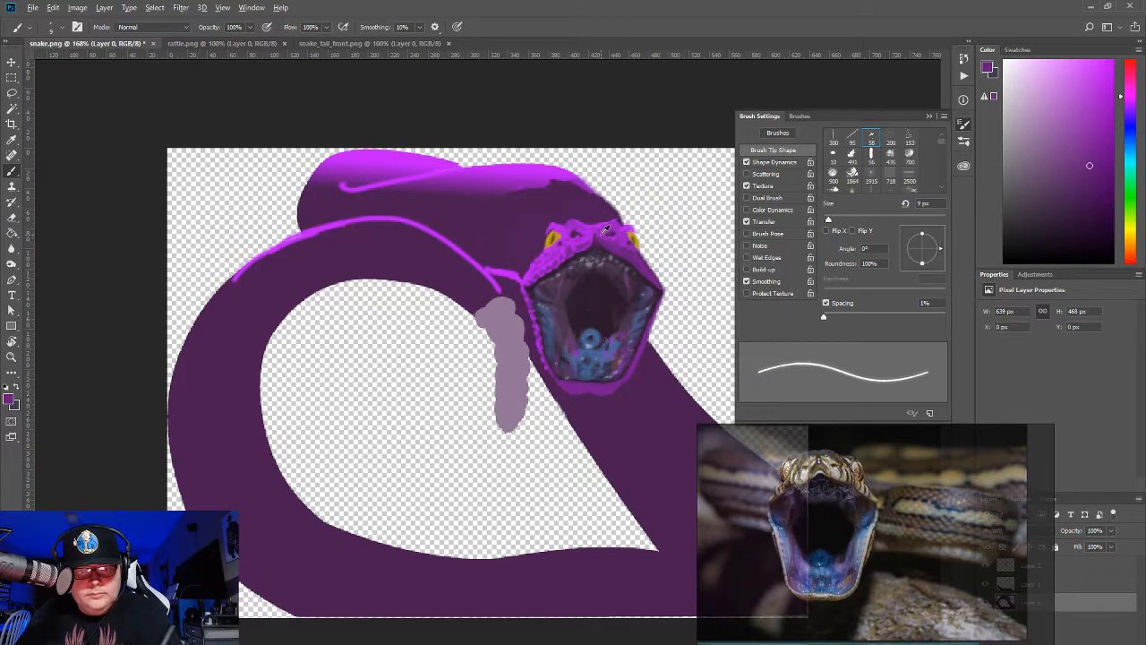
left_click(600, 238, "alt")
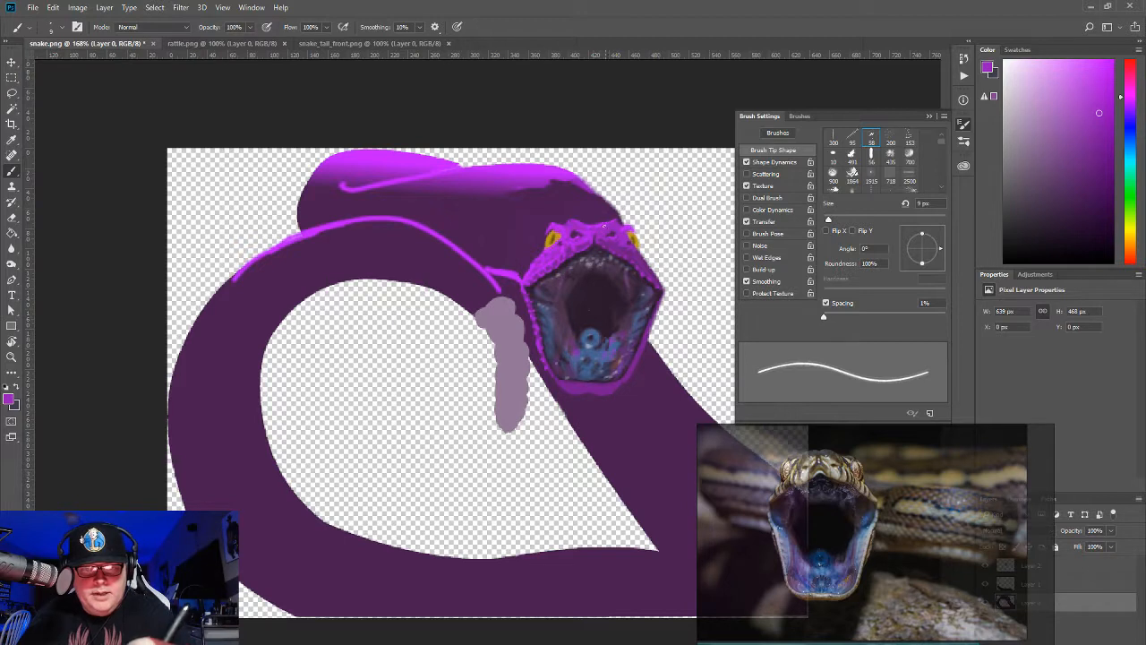
left_click(590, 234, "alt")
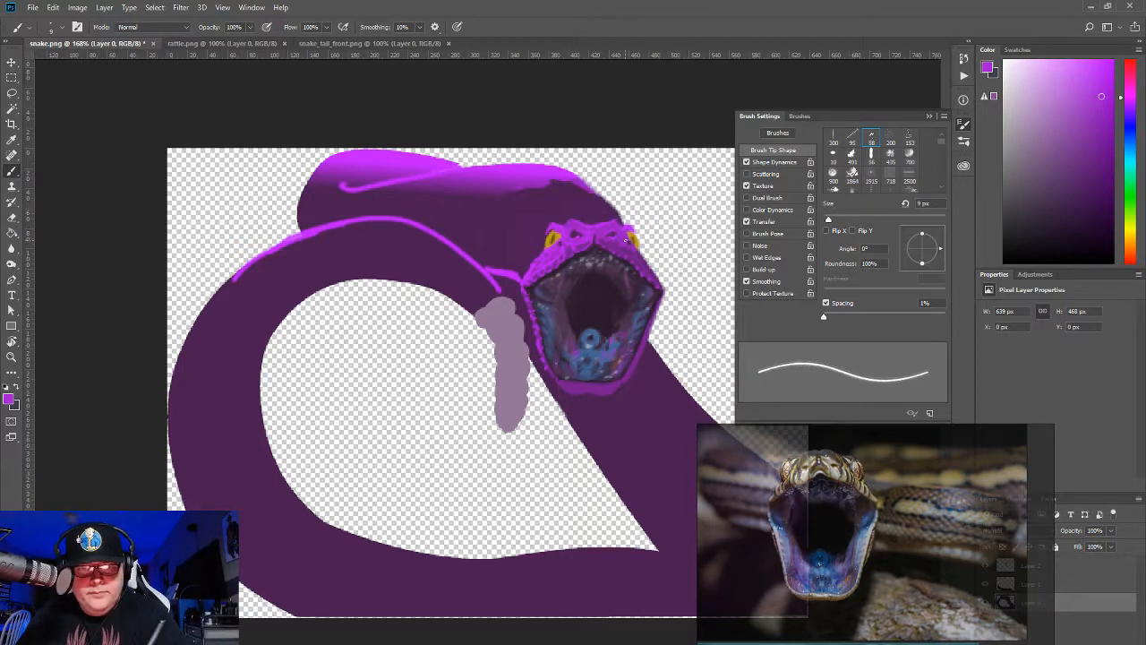
left_click(560, 238, "alt")
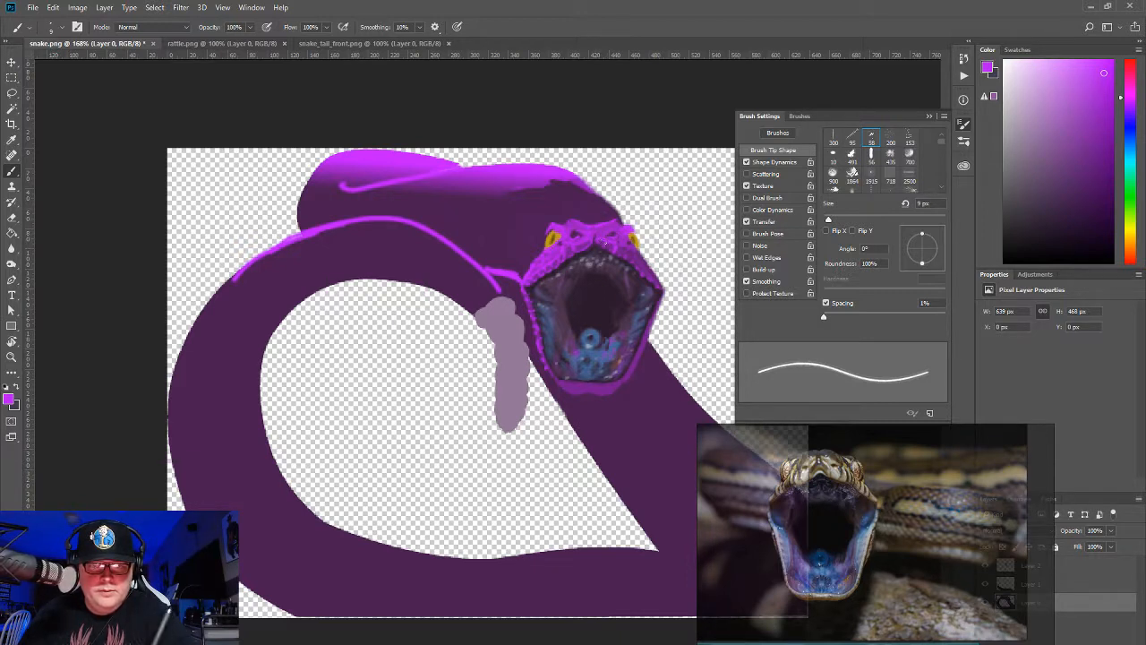
left_click(611, 240, "alt")
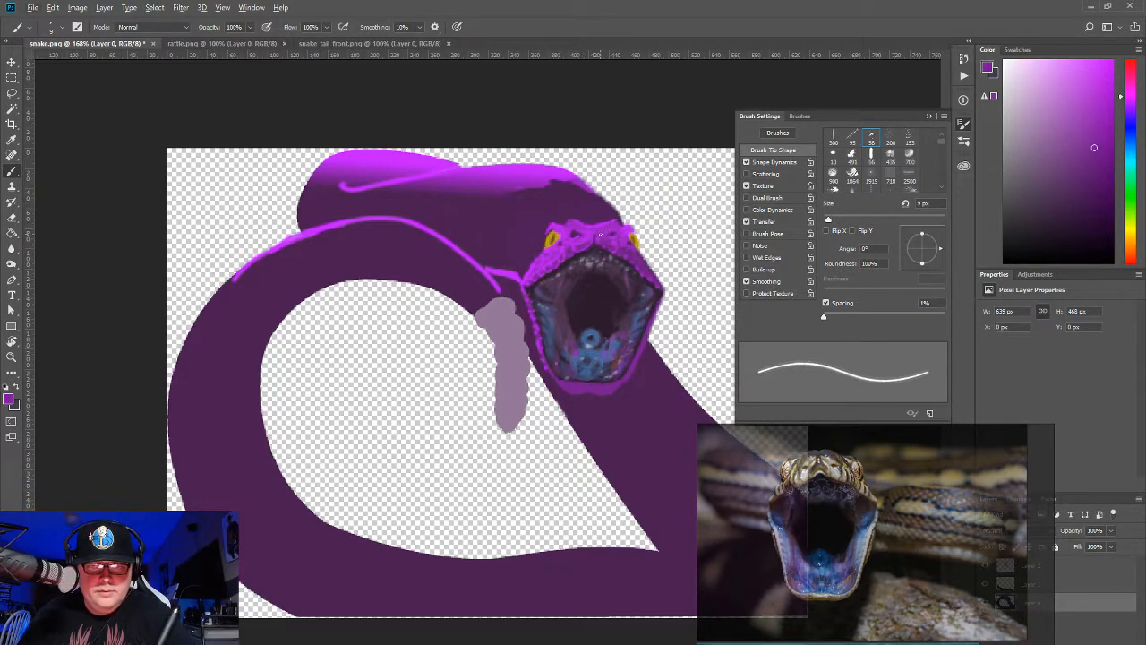
left_click(601, 237, "alt")
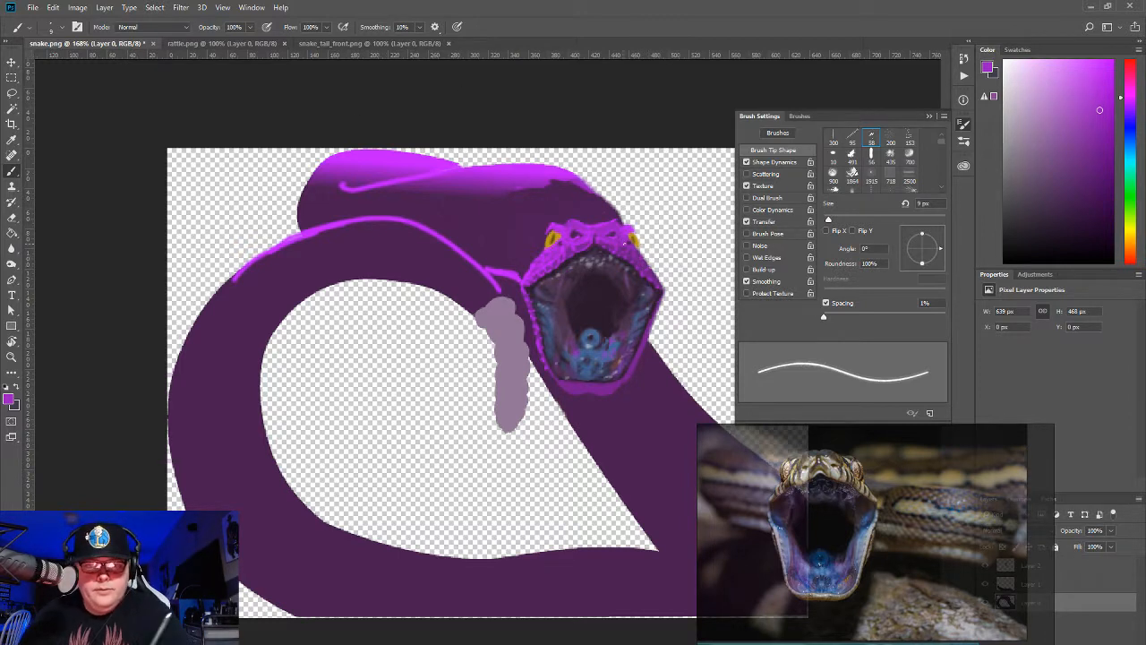
left_click(625, 245, "alt")
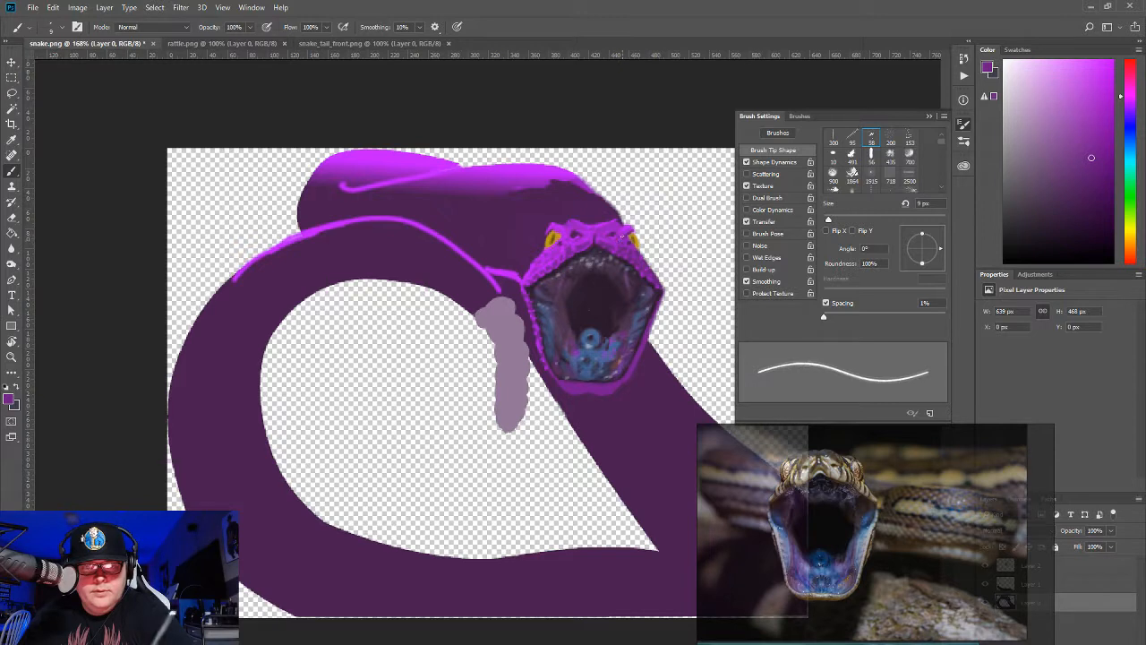
left_click(628, 232, "alt")
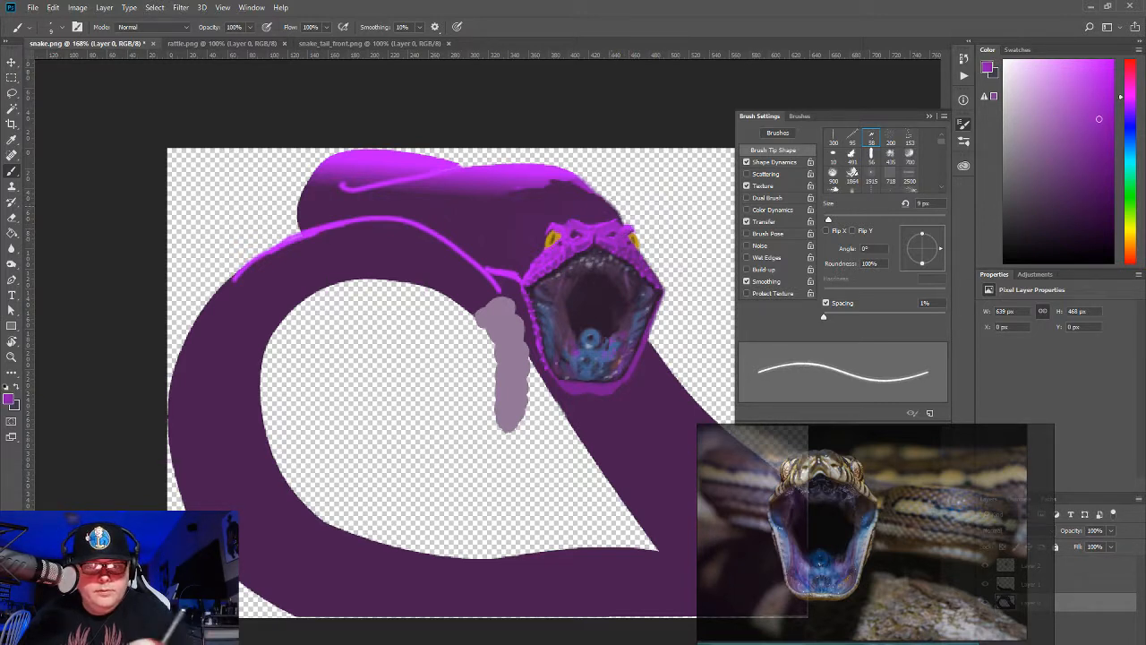
left_click(610, 230, "alt")
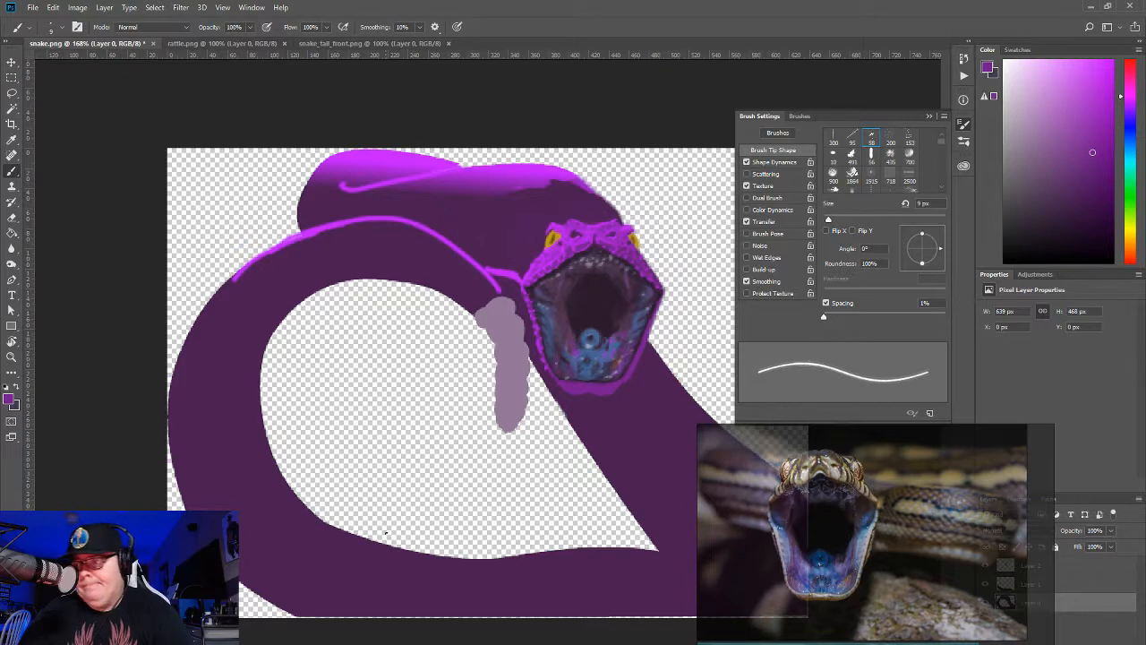
Step: Reduce the brush size to 6 px
key("bracketleft")
key("bracketleft")
key("bracketleft")
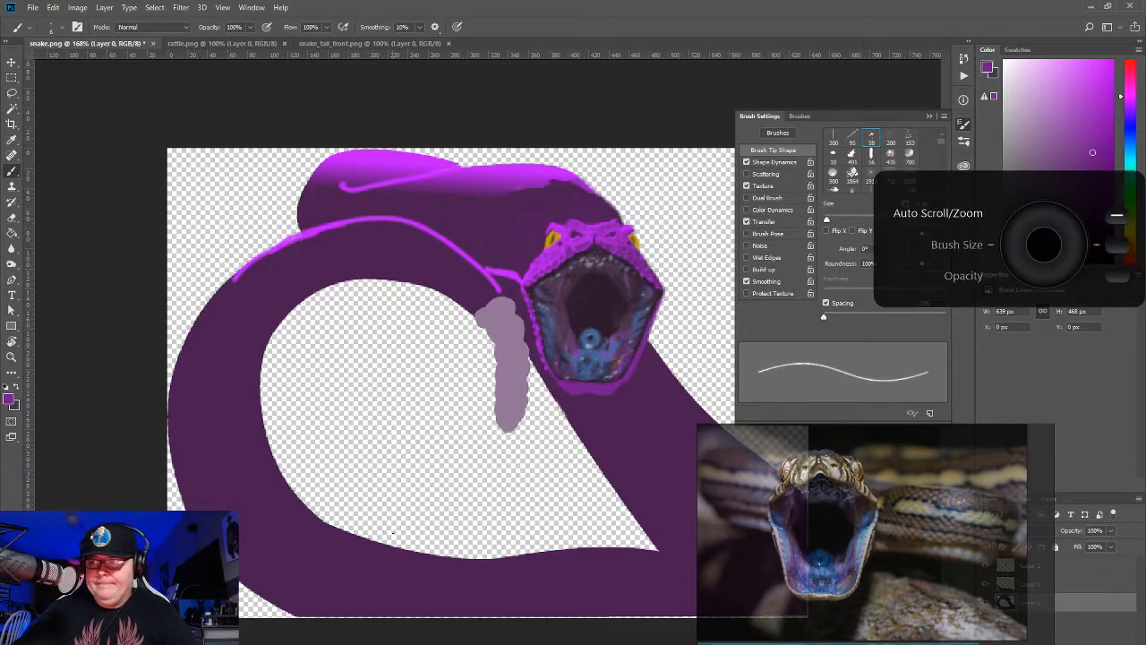
Step: Examine the snake painting at several zoom levels, with and without the interface panels
scroll(393, 533, "down", 8)
scroll(393, 532, "up", 12)
scroll(396, 528, "down", 5)
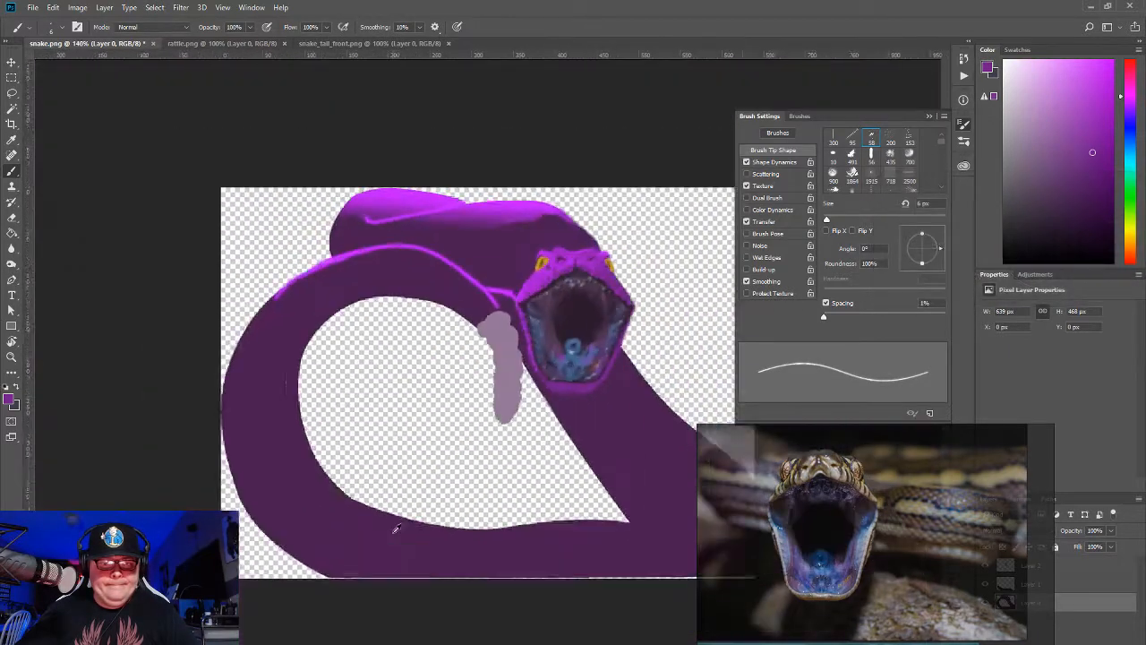
scroll(393, 531, "up", 2)
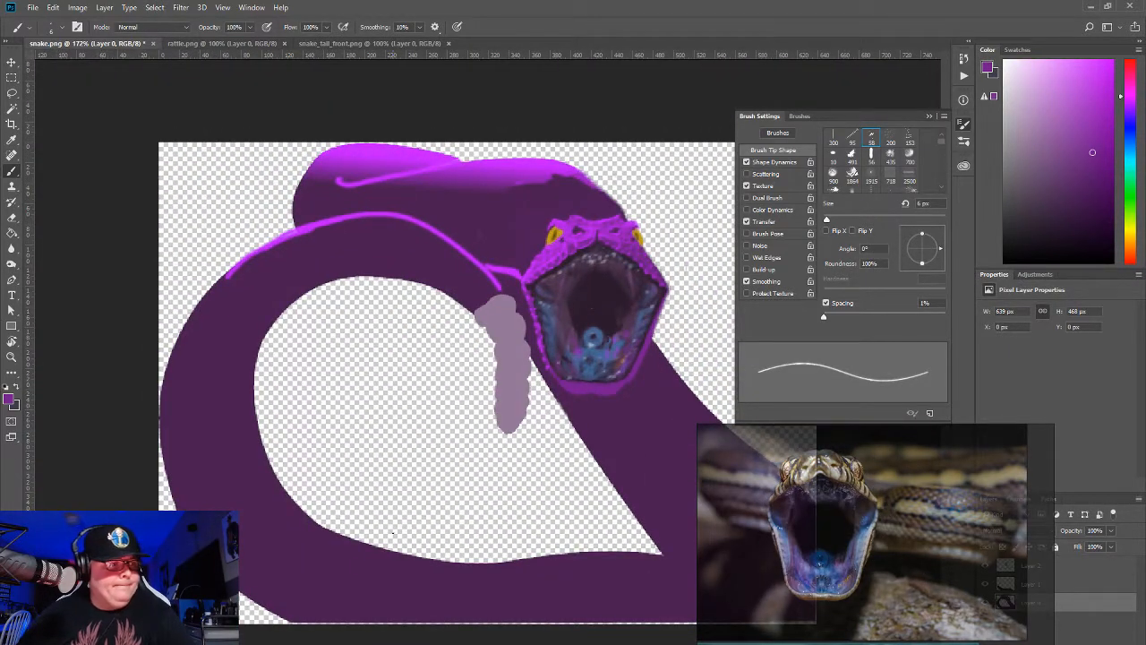
scroll(393, 532, "up", 2)
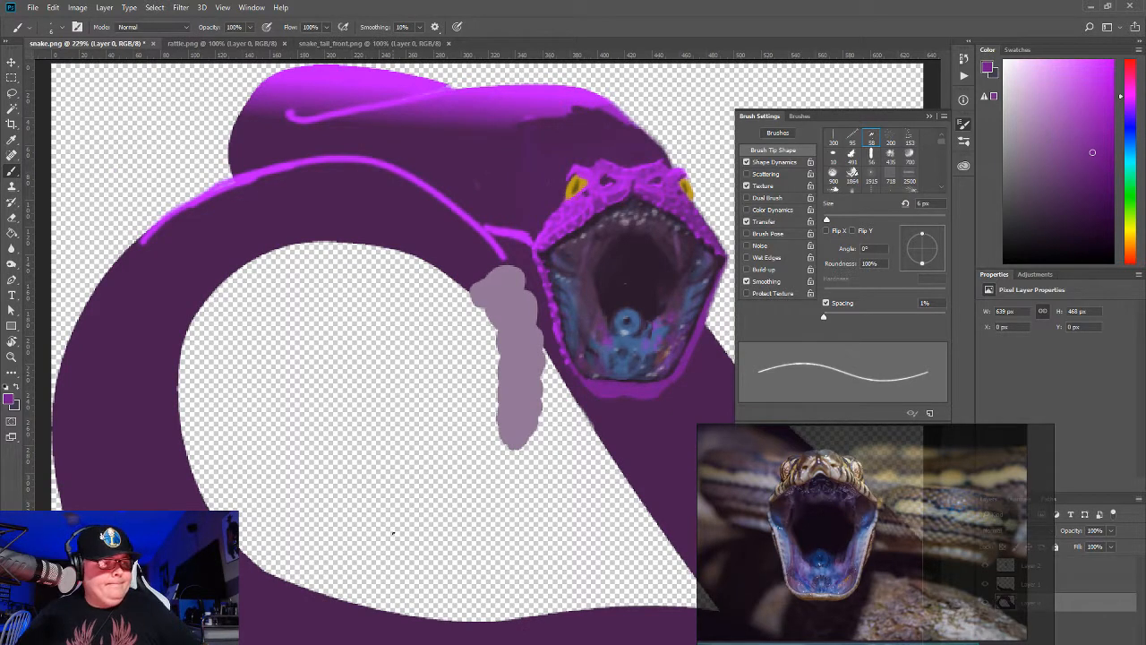
key("Tab")
key("Tab")
key("Tab")
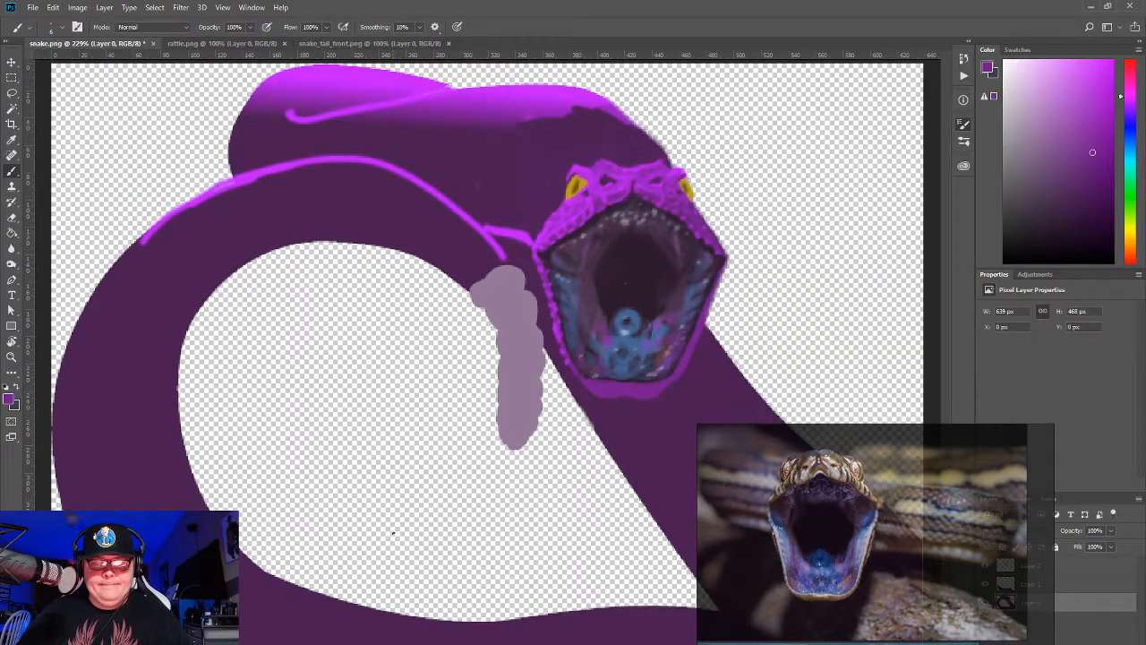
key("Tab")
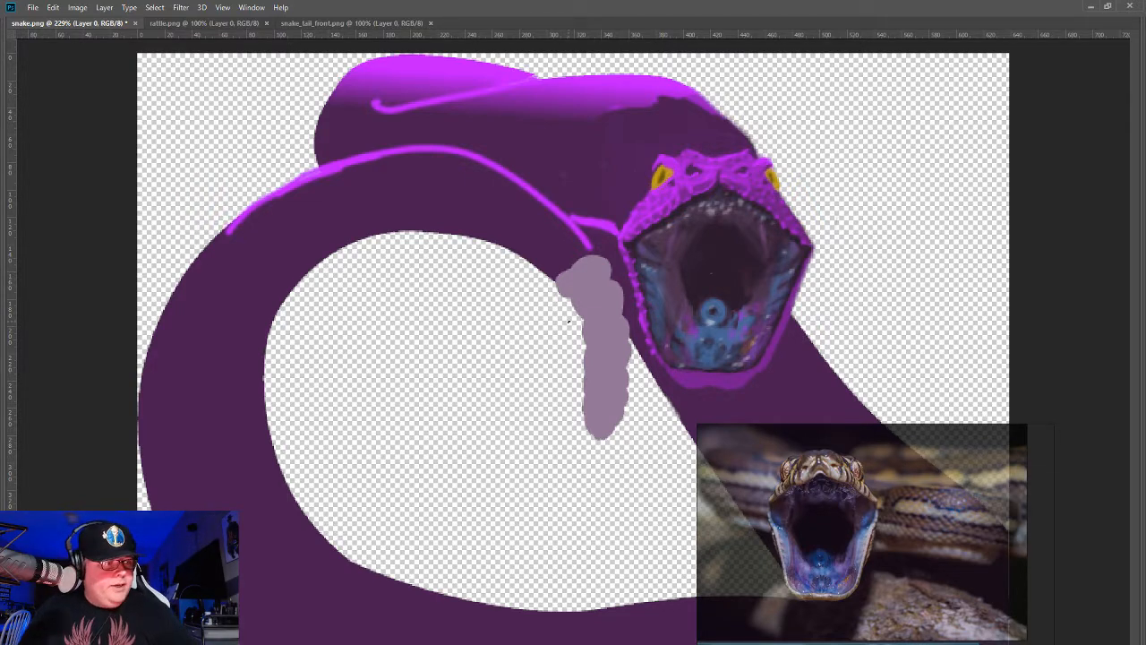
key("Tab")
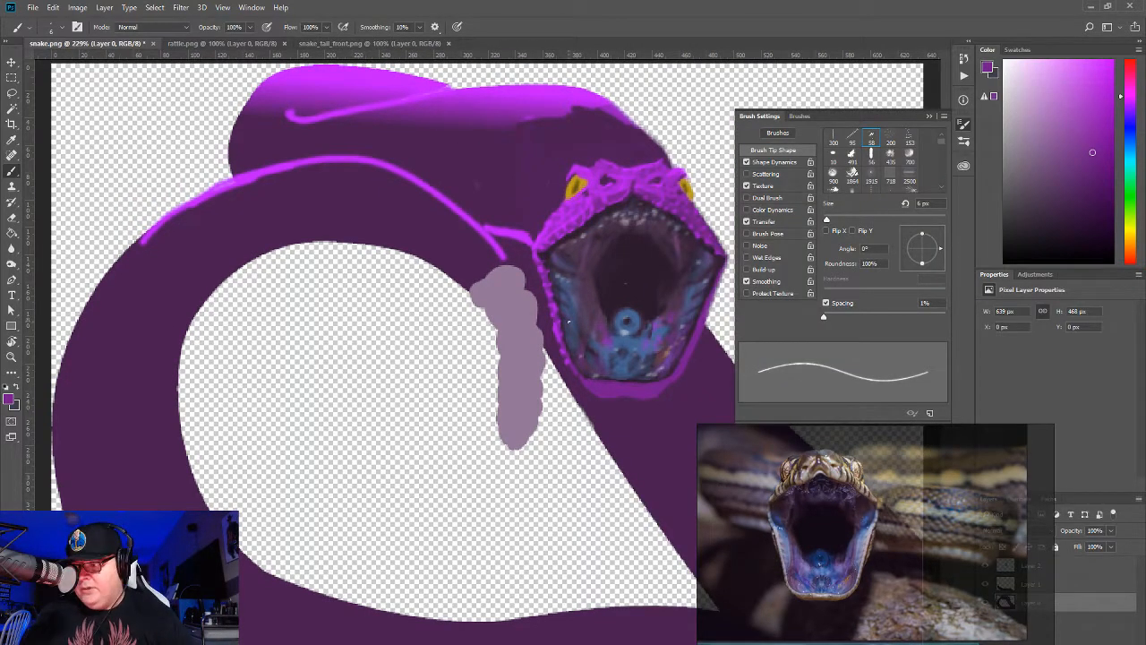
Step: Darken the mouth interior around the throat with its sampled dark tone, using a 35 px brush at 21% opacity
left_click(634, 267, "alt")
scroll(598, 252, "up", 3)
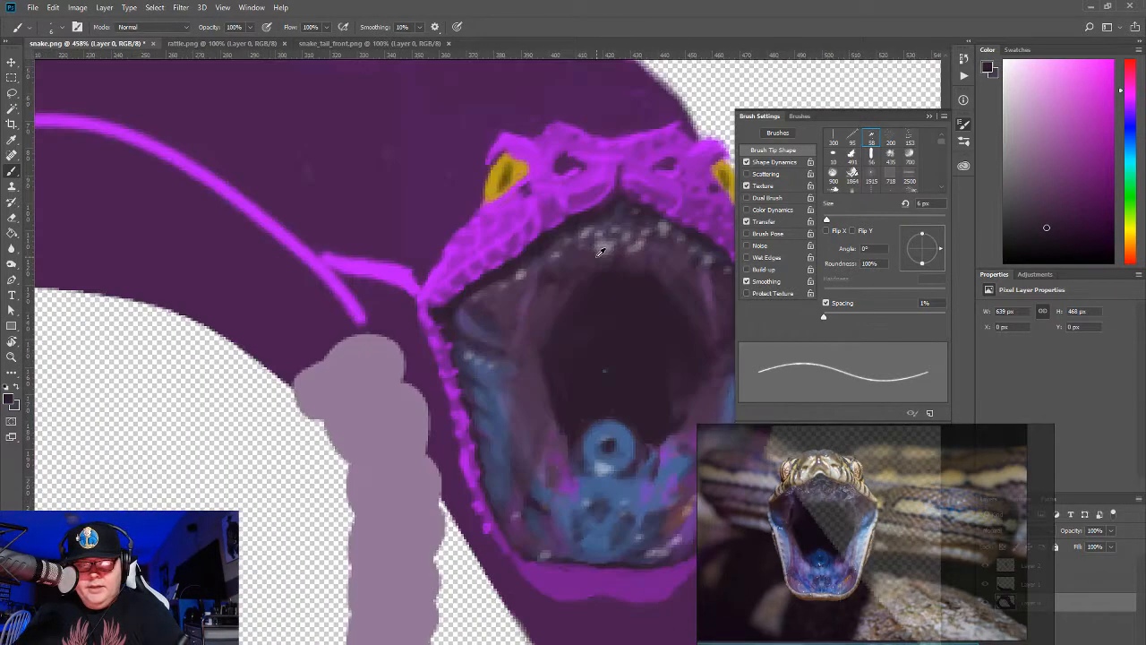
scroll(598, 252, "down", 5)
scroll(597, 255, "up", 2)
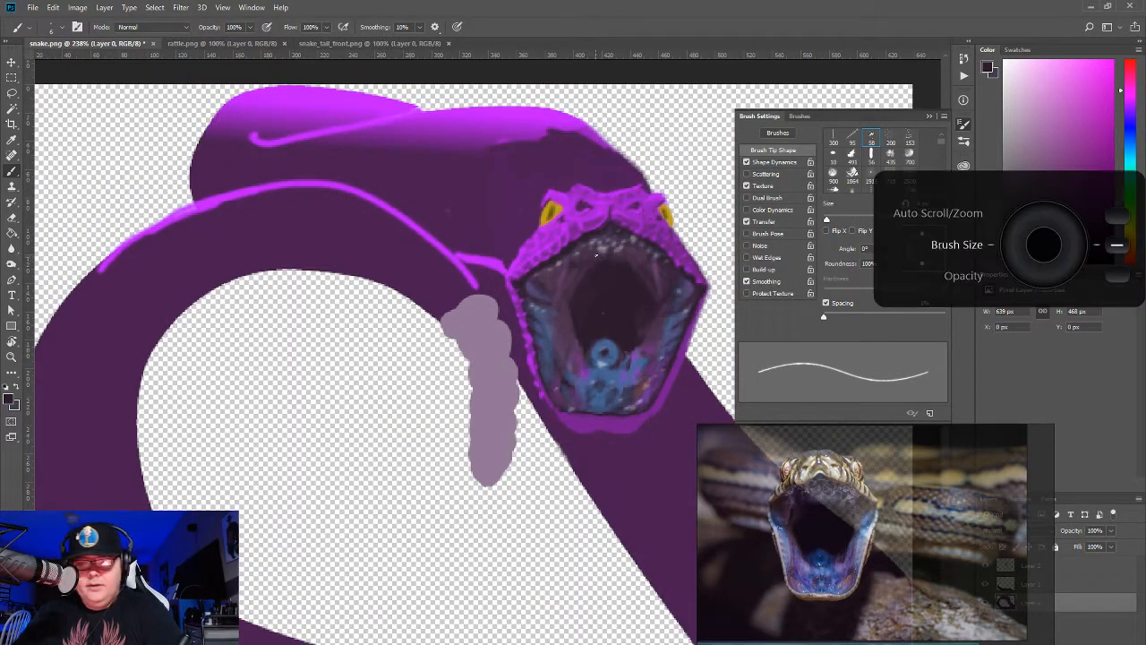
key("bracketright")
key("bracketright")
key("bracketright")
key("bracketright")
key("bracketright")
key("bracketright")
key("bracketright")
key("bracketright")
key("bracketright")
key("bracketright")
key("bracketleft")
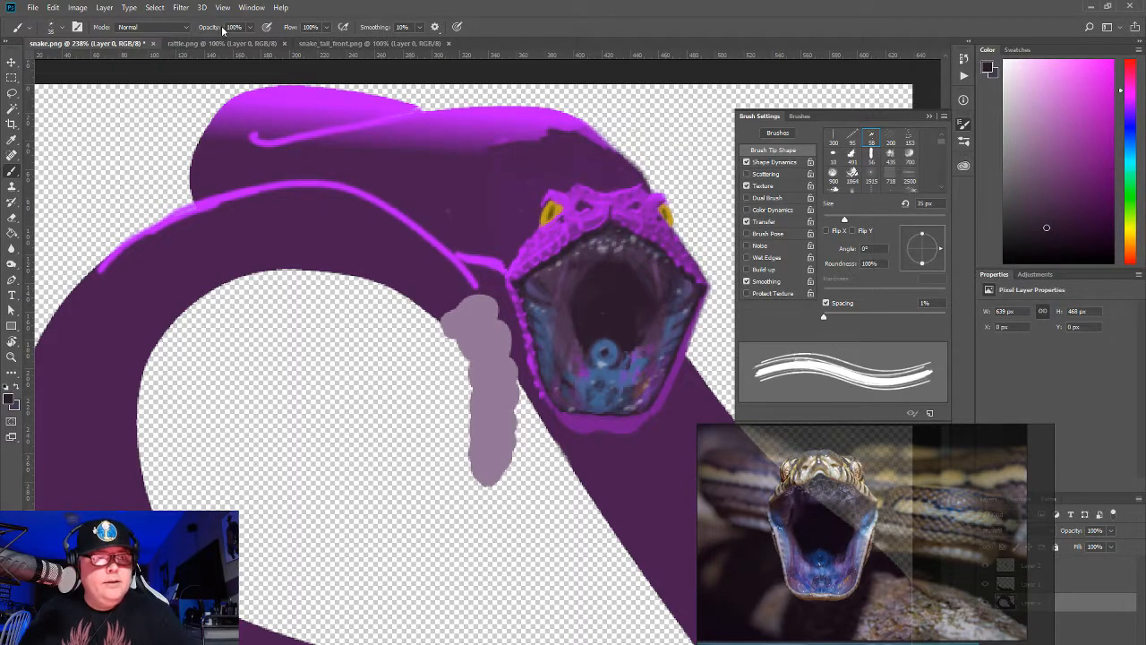
left_click(249, 29)
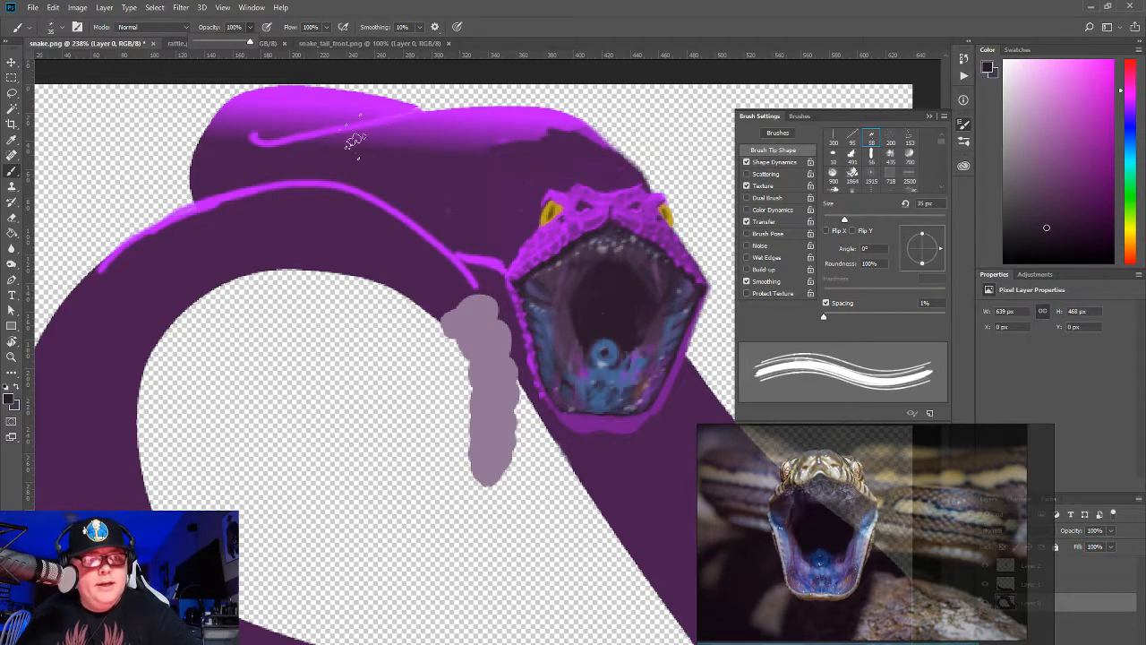
left_click(207, 41)
mouse_move(586, 273)
left_mouse_down()
mouse_move(570, 315)
mouse_move(595, 264)
mouse_move(580, 350)
left_mouse_up()
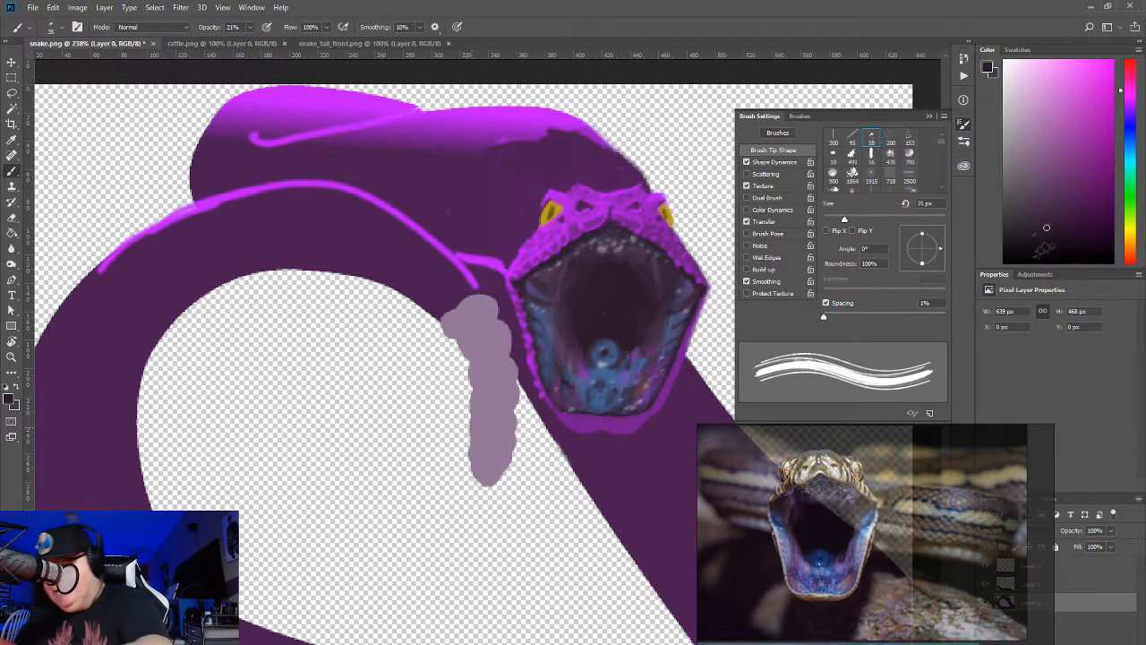
Step: Choose a near-black colour to deepen the throat and shade the body where it passes behind the head
left_click(1049, 246)
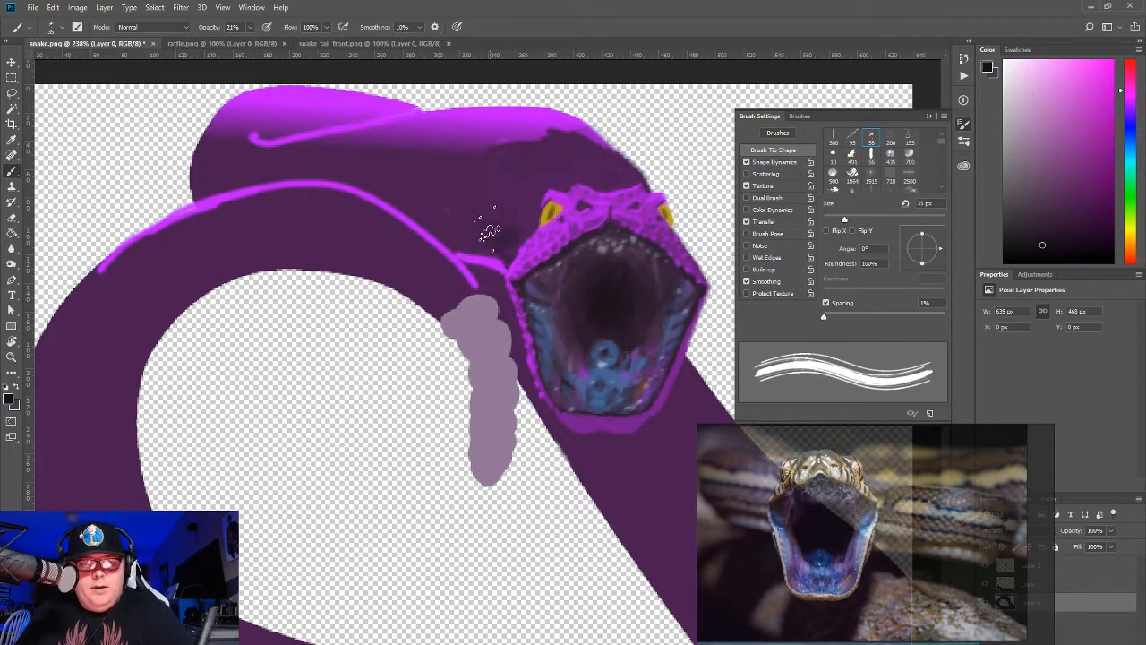
mouse_move(442, 204)
left_mouse_down()
mouse_move(448, 231)
mouse_move(425, 190)
mouse_move(435, 220)
mouse_move(413, 205)
mouse_move(467, 235)
mouse_move(451, 206)
mouse_move(504, 228)
left_mouse_up()
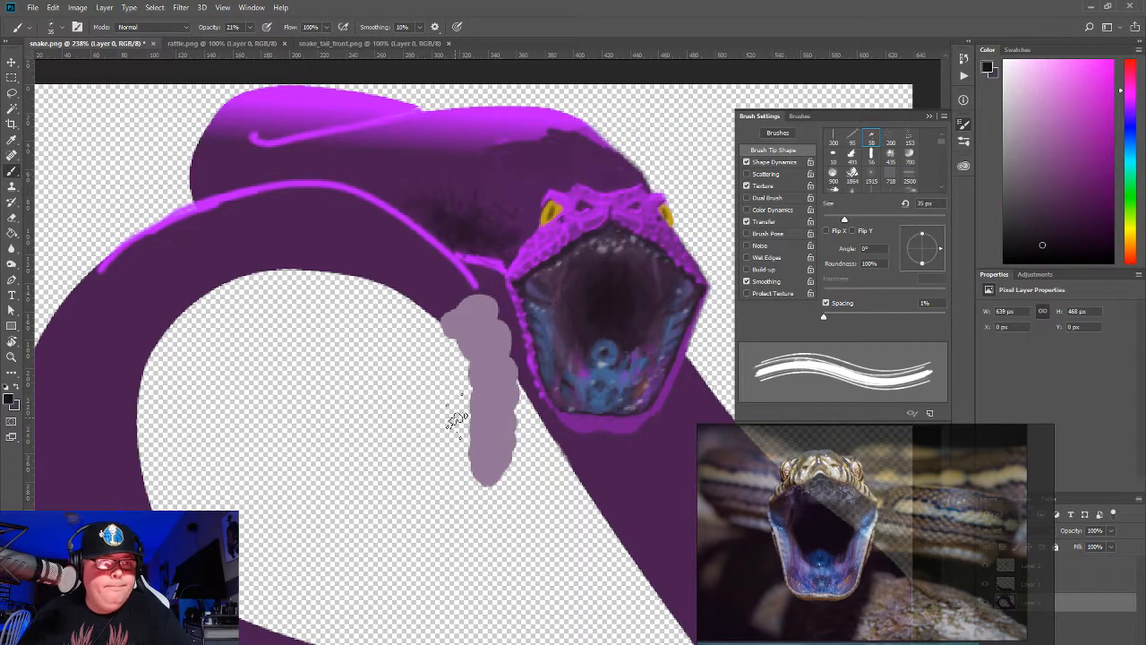
Step: Choose the M@_Rock_Brush_Photo_04 textured brush from the brush presets
left_click(53, 30)
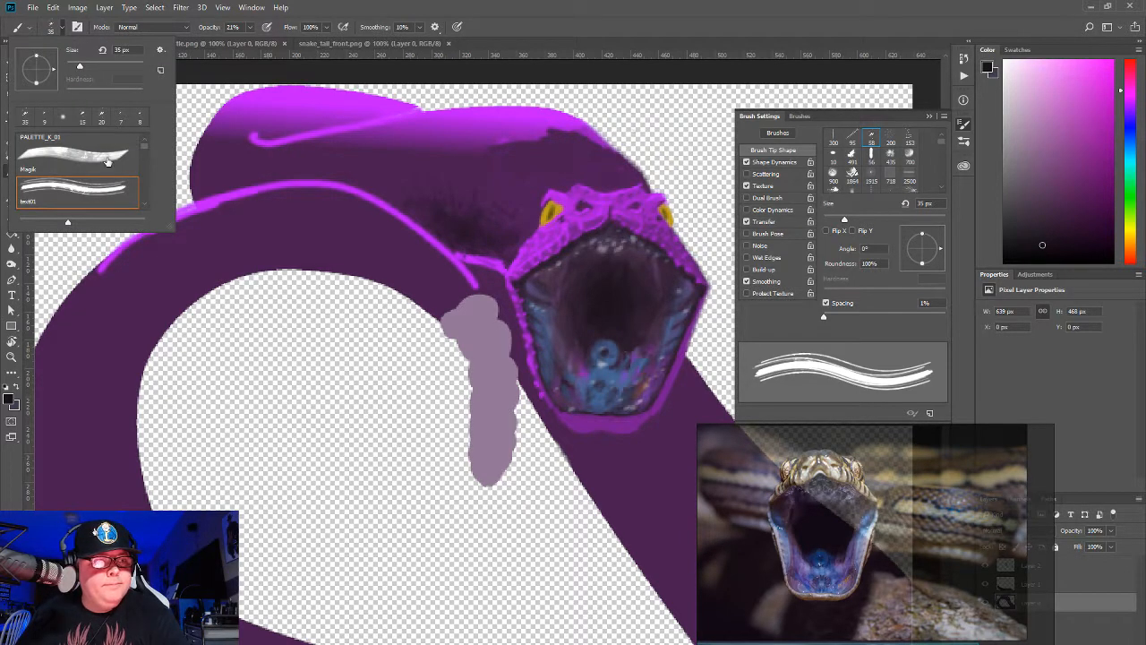
left_click(96, 158)
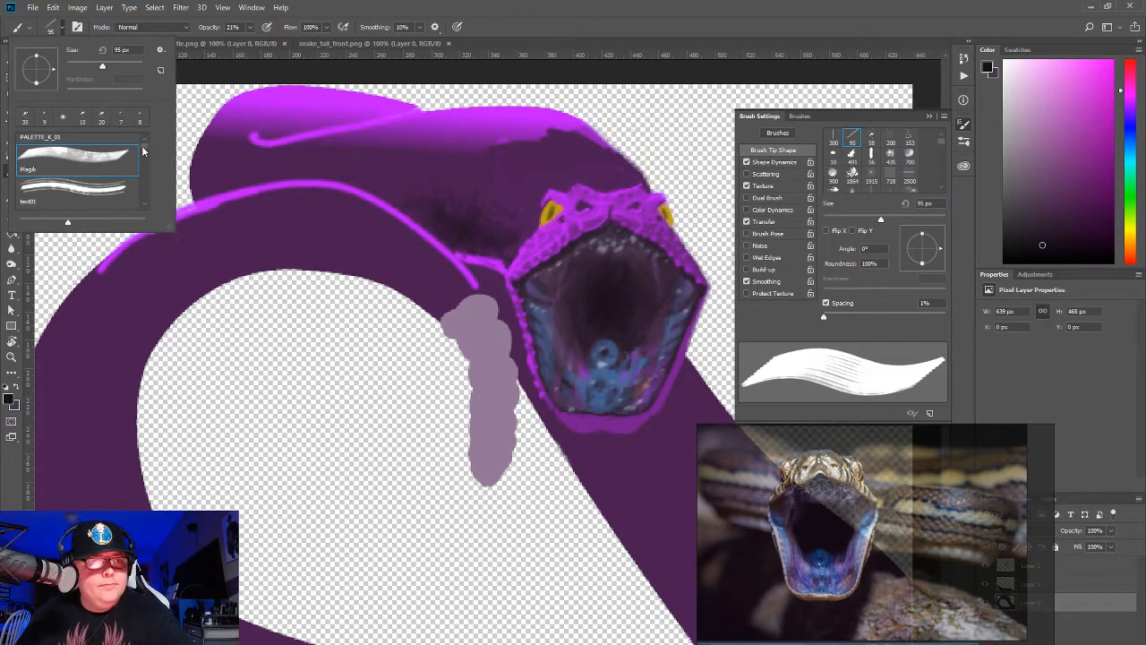
scroll(142, 158, "down", 3)
left_click(56, 166)
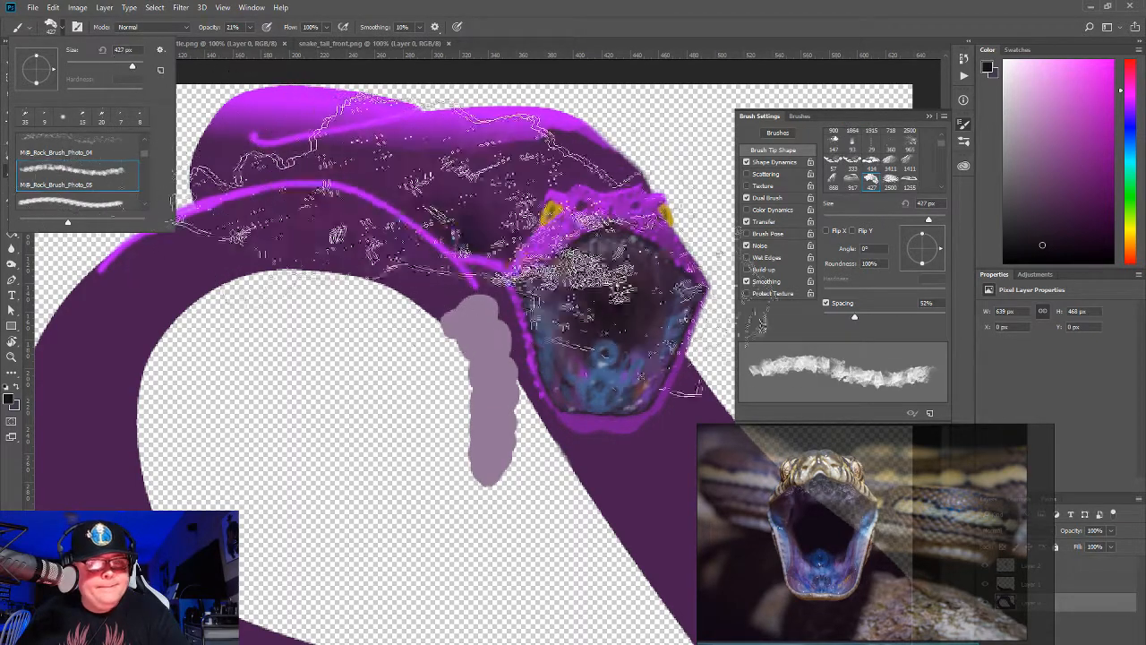
left_click(84, 145)
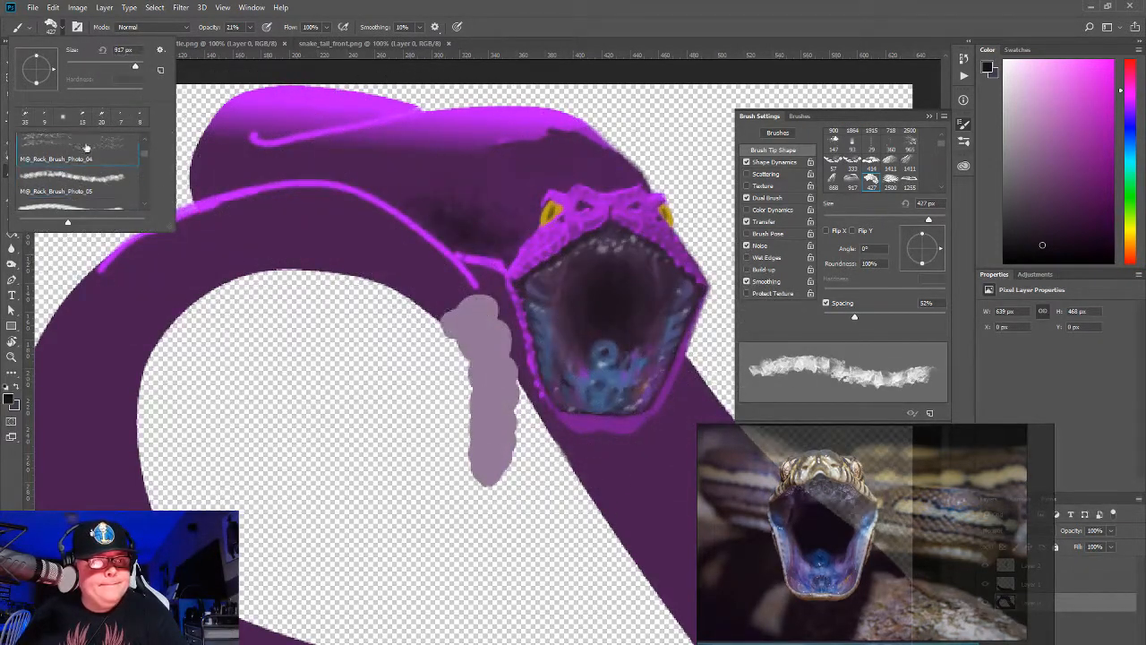
key("Return")
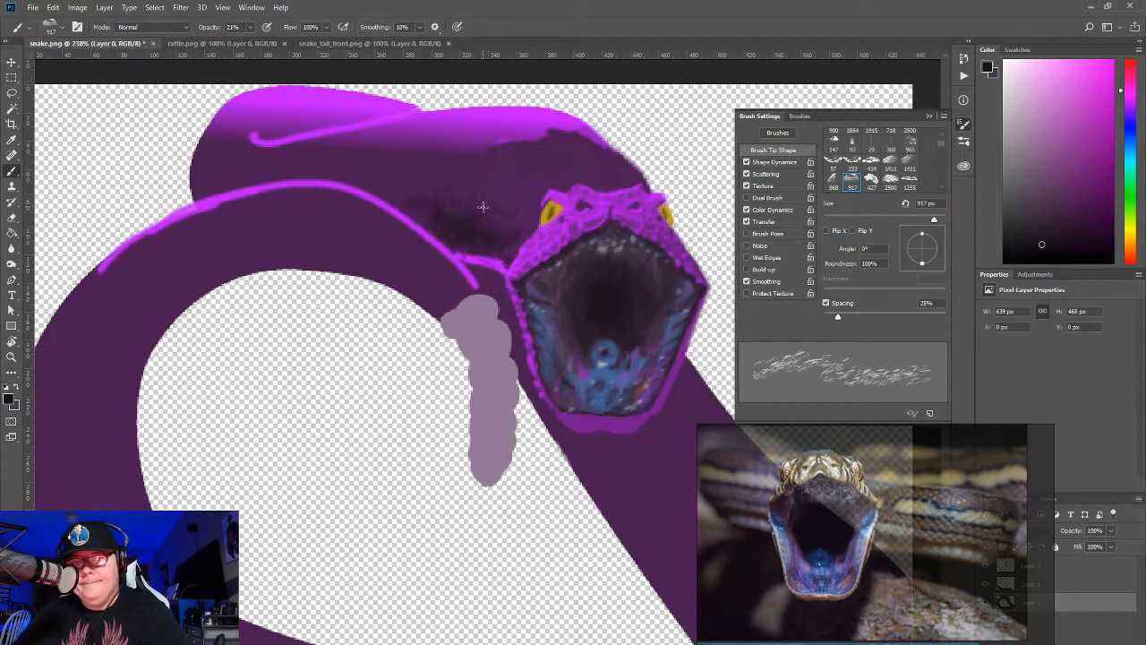
Step: Reduce the brush to 80 px and add dark rough texture to the body behind the head
key("bracketleft")
key("bracketleft")
key("bracketleft")
key("bracketleft")
key("bracketleft")
key("bracketleft")
key("bracketleft")
key("bracketleft")
key("bracketleft")
key("bracketleft")
key("bracketleft")
key("bracketleft")
key("bracketleft")
key("bracketleft")
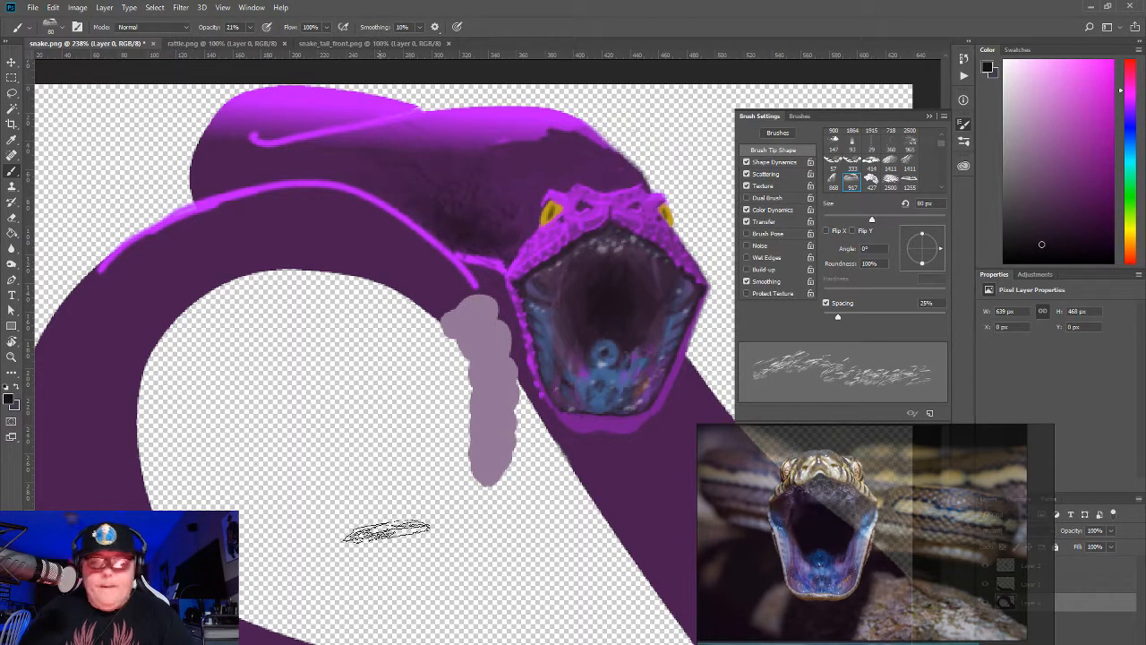
Step: Try several rock, perspective, gradient and smoke brush presets and settle on M@_Smoke_Brush_01
left_click(55, 28)
scroll(51, 205, "down", 1)
left_click(71, 195)
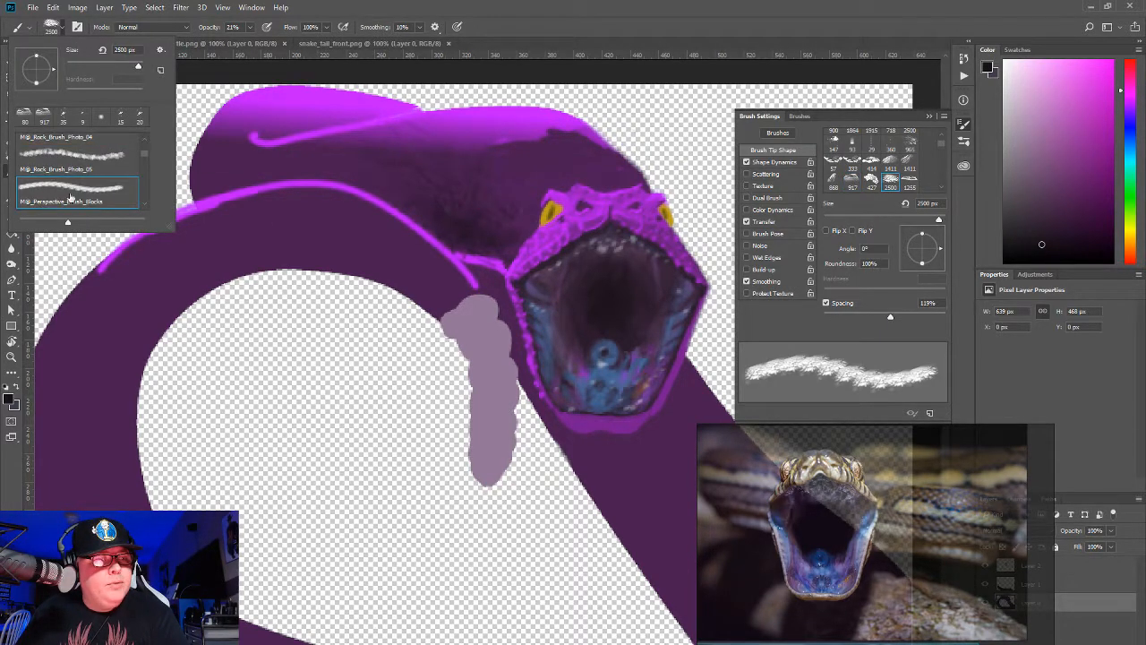
left_click(79, 159)
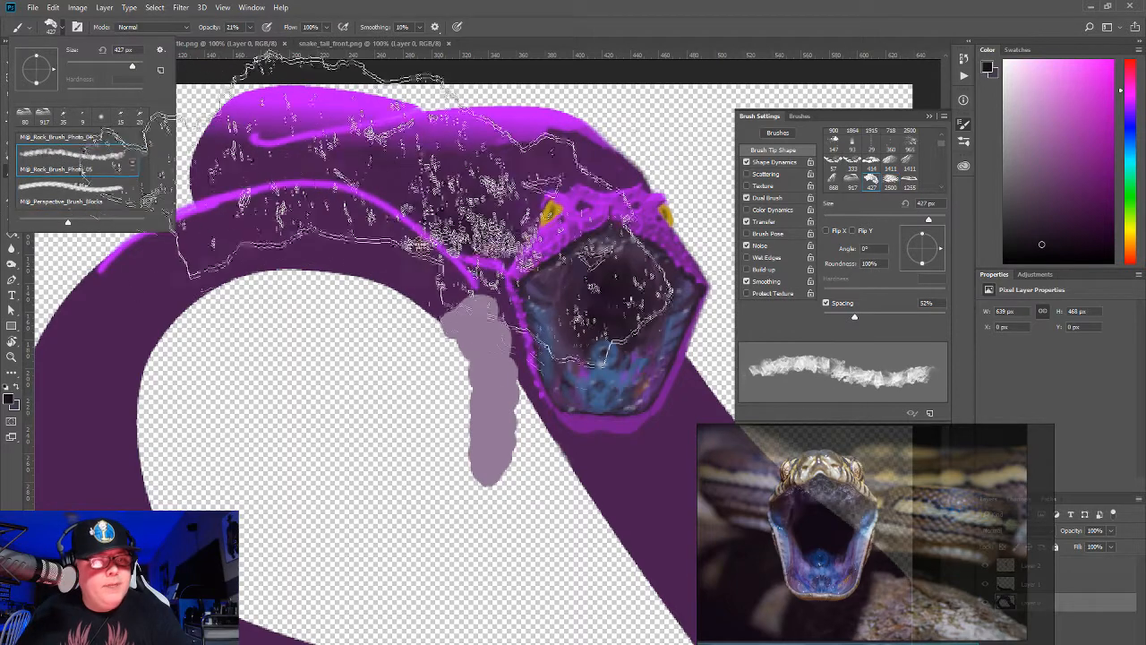
scroll(139, 157, "down", 3)
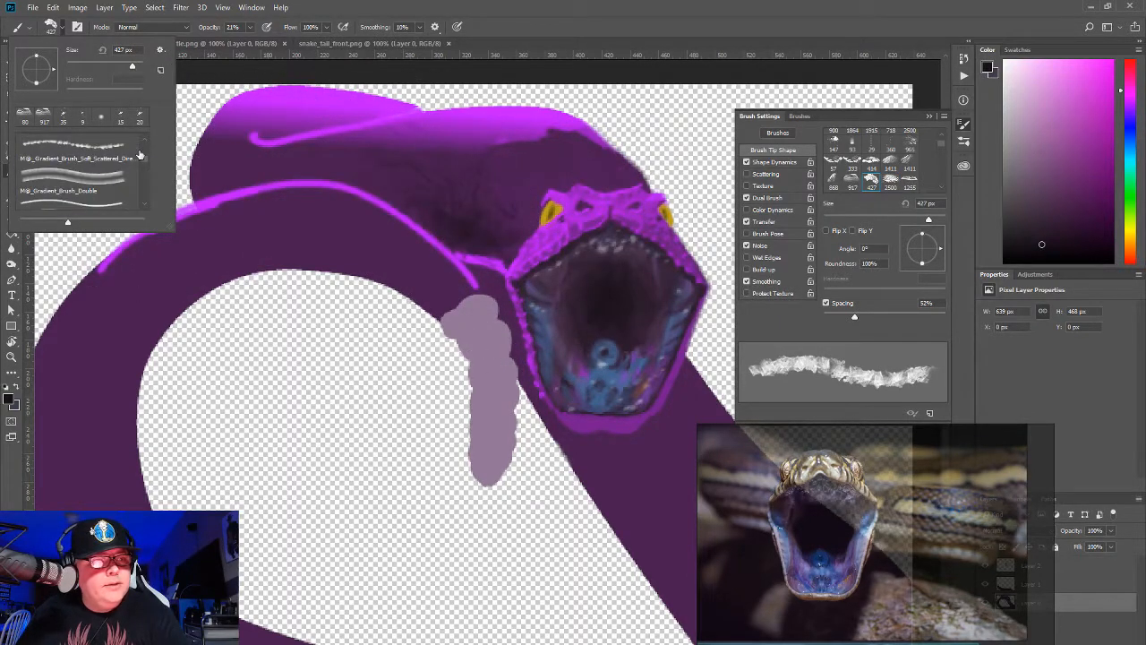
left_click(142, 176)
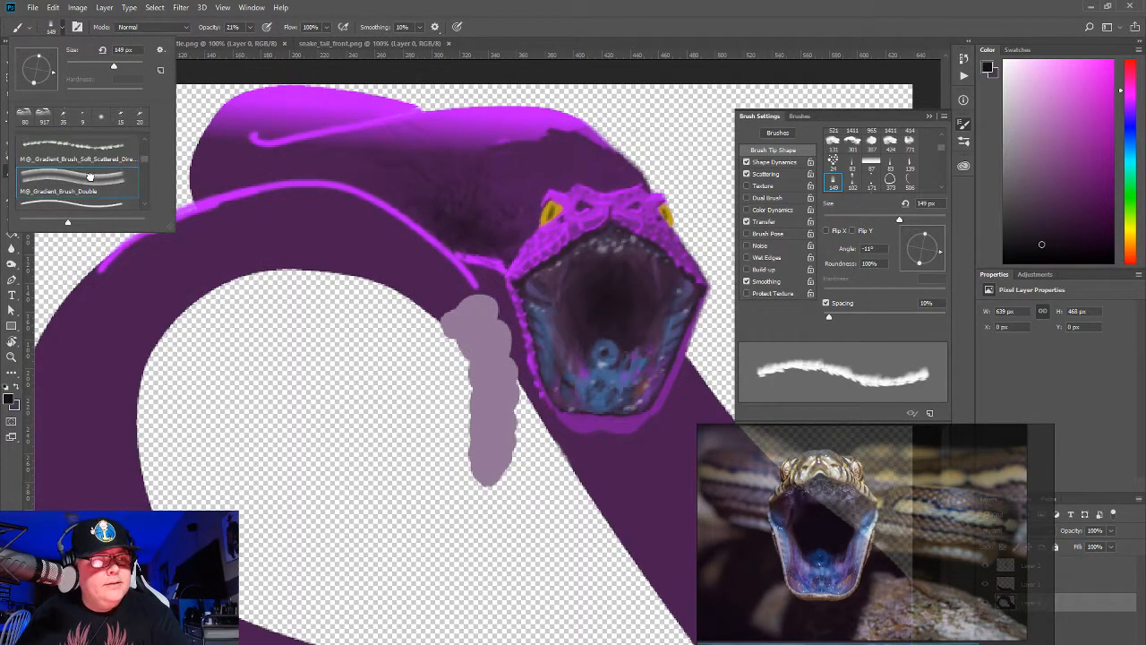
left_click(89, 177)
scroll(143, 161, "down", 3)
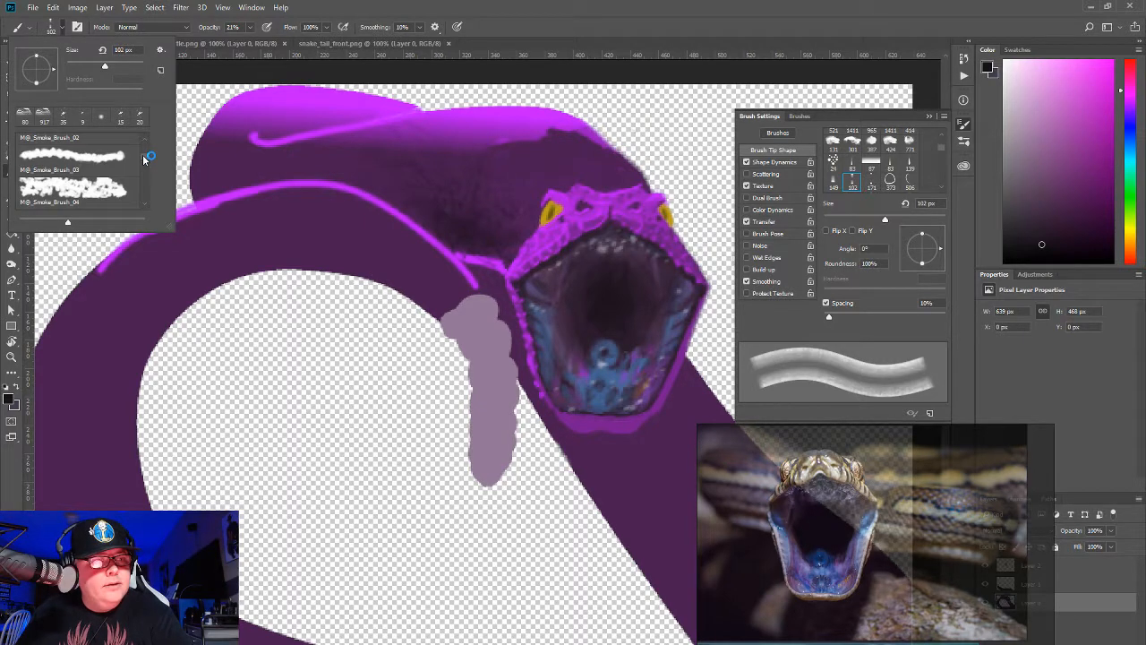
left_click(74, 157)
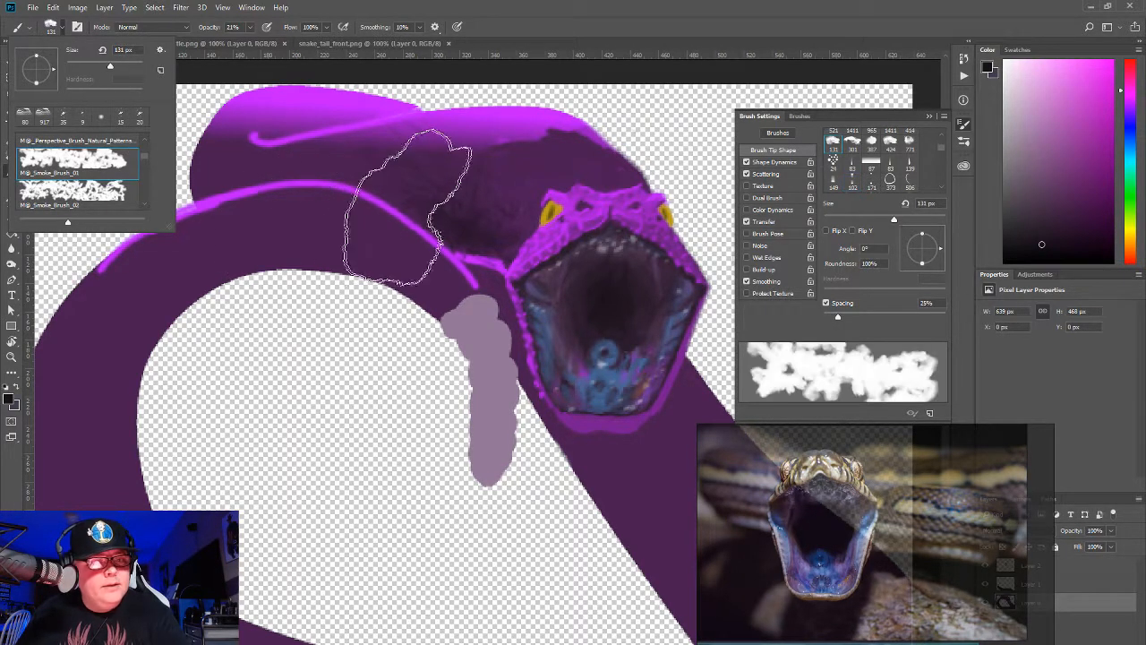
key("period")
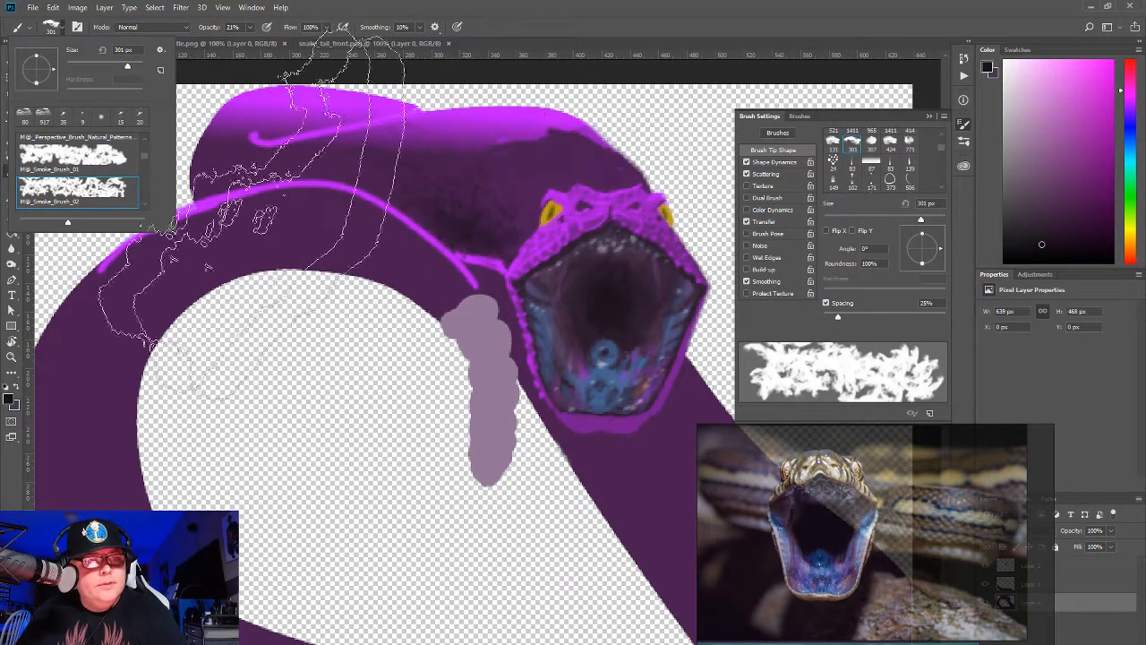
key("comma")
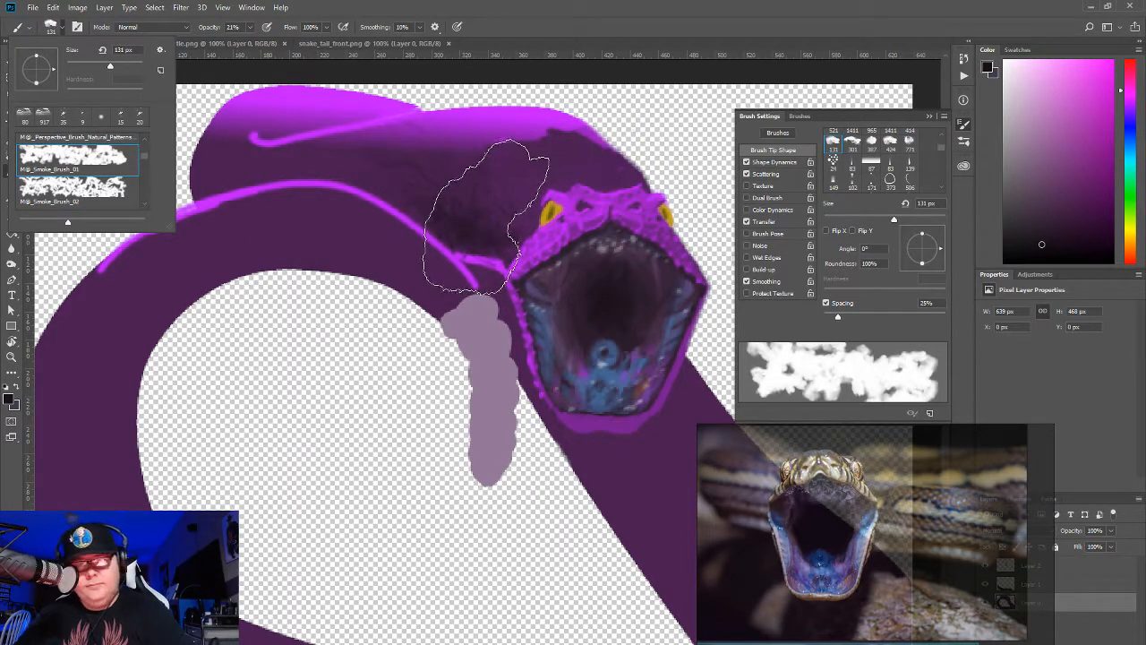
left_click(477, 201)
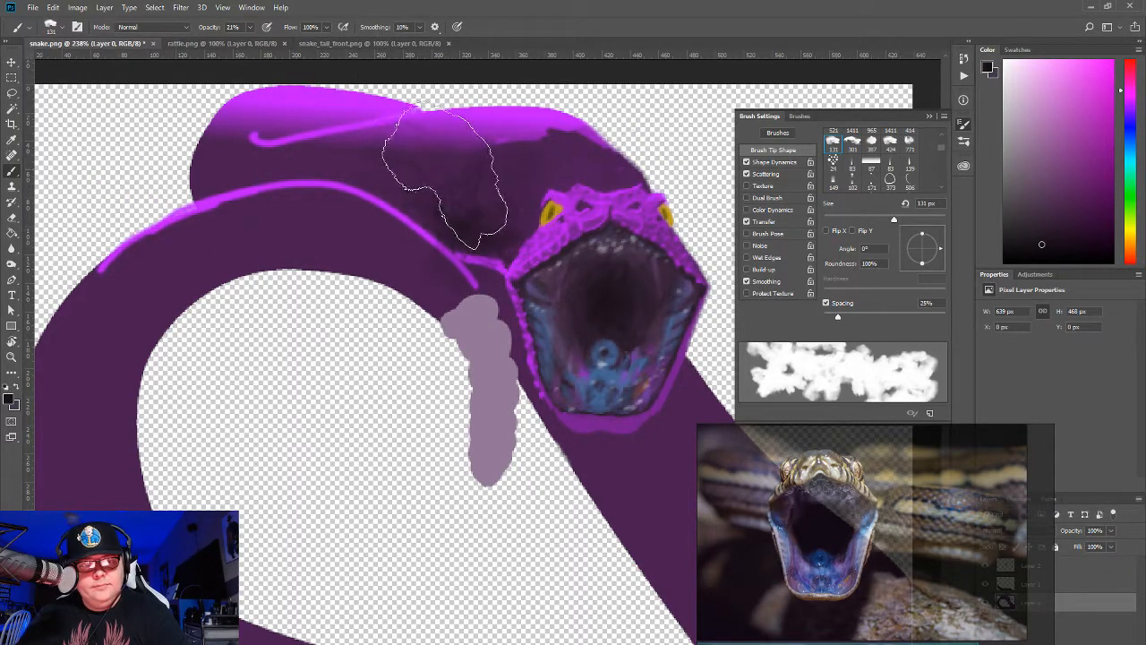
Step: Darken the body behind the head and the coil below its highlight line, using the smoke brush at 20 px
key("bracketleft")
key("bracketleft")
key("bracketleft")
key("bracketleft")
key("bracketleft")
key("bracketleft")
key("bracketleft")
key("bracketleft")
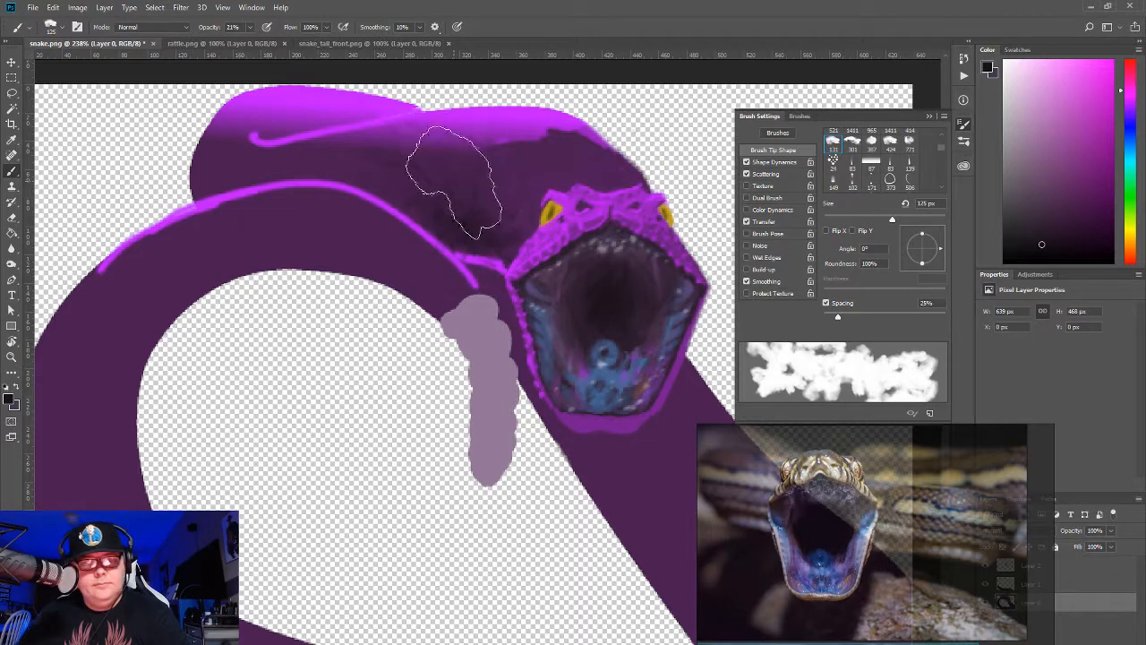
key("bracketleft")
key("bracketleft")
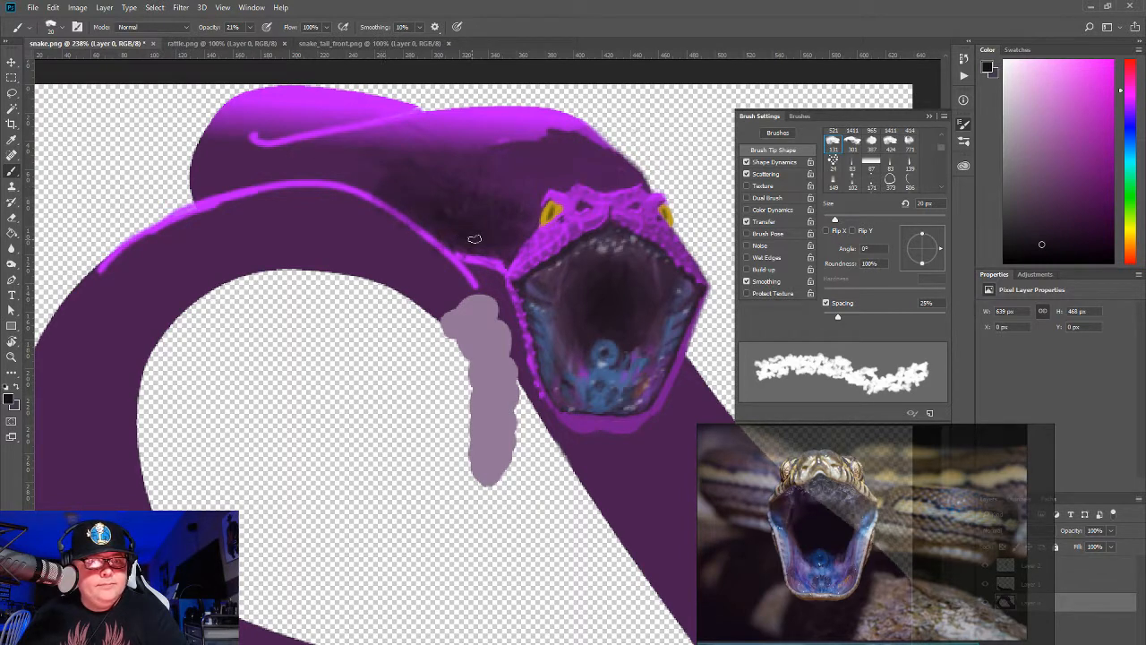
mouse_move(294, 186)
left_mouse_down()
mouse_move(421, 211)
mouse_move(256, 200)
mouse_move(295, 169)
mouse_move(358, 172)
mouse_move(275, 178)
left_mouse_up()
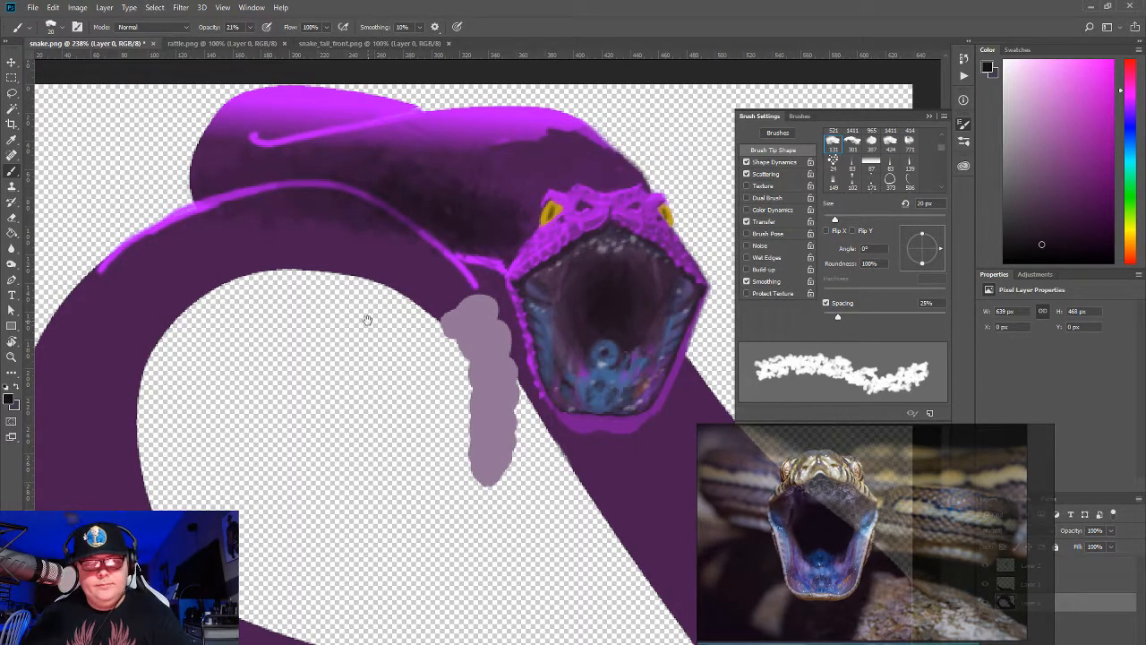
Step: Shade under the upper coil's highlights with a 9 px near-black brush and lighten the neck above the head with sampled bright purple
left_click_drag(367, 320, 303, 454)
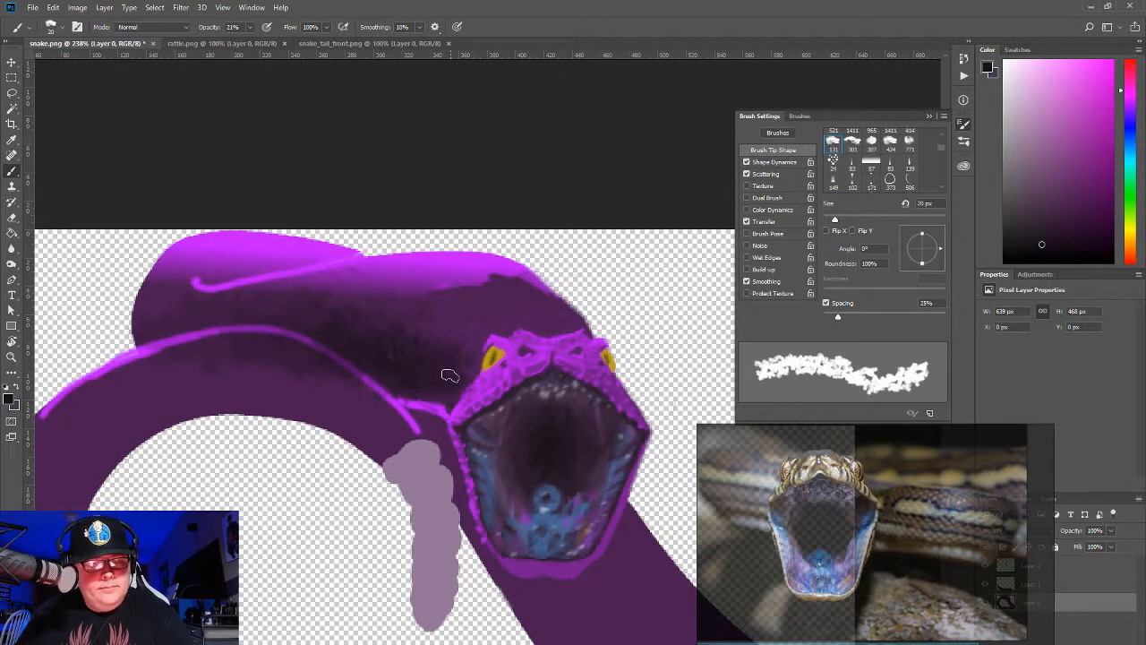
key("bracketleft")
key("bracketleft")
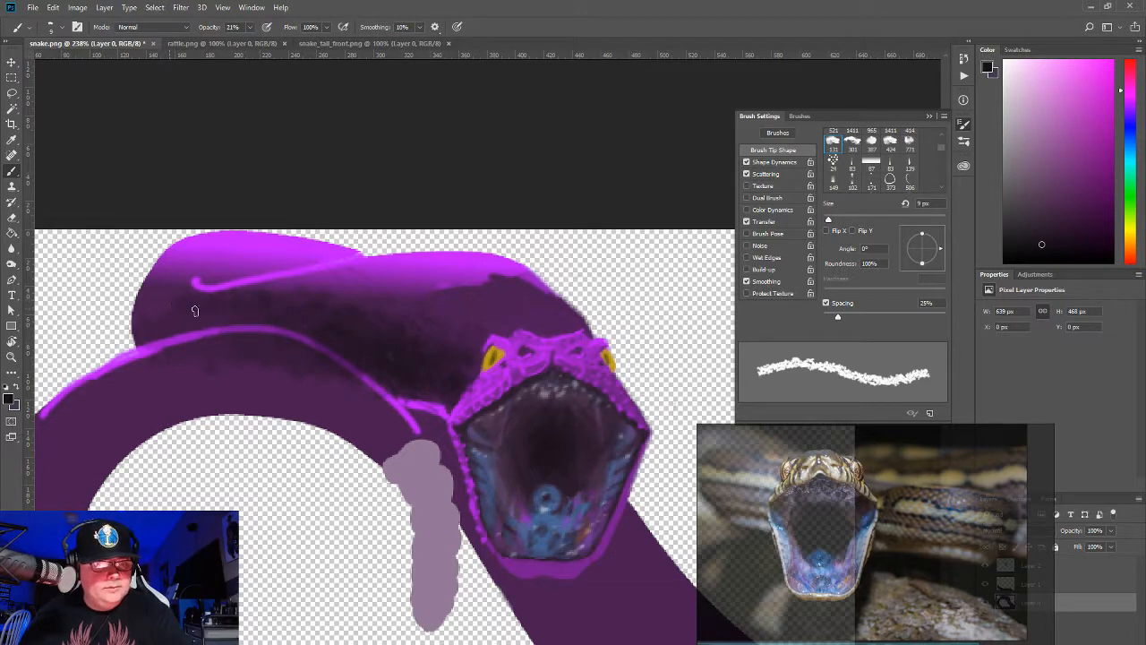
mouse_move(249, 261)
left_mouse_down()
mouse_move(213, 274)
mouse_move(304, 258)
mouse_move(185, 269)
left_mouse_up()
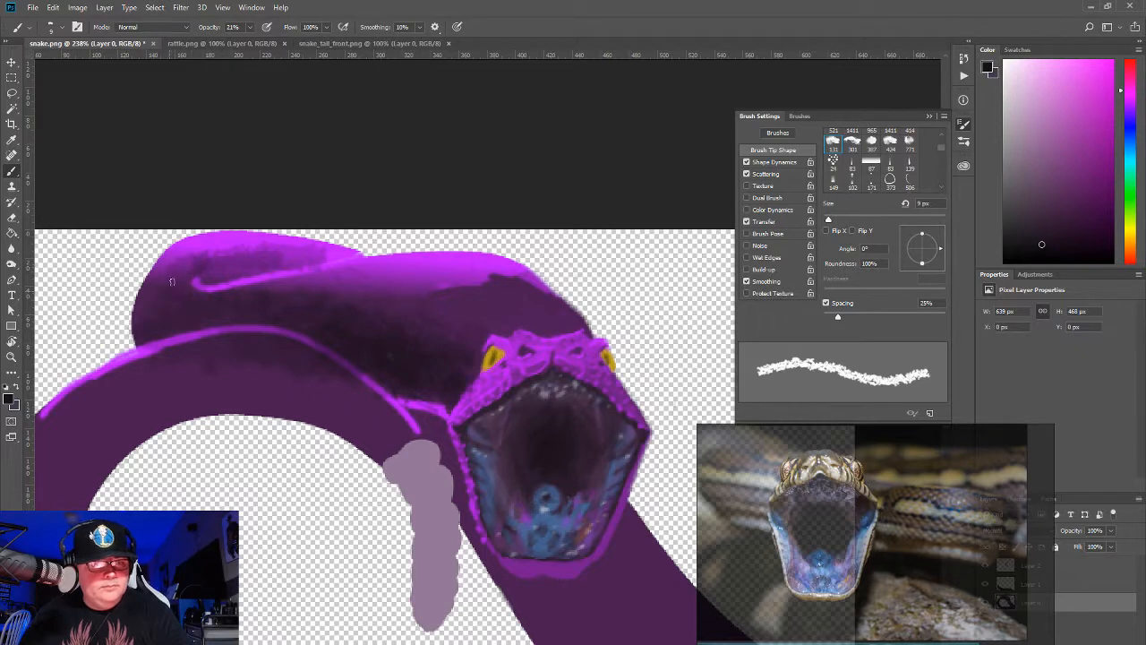
left_click_drag(274, 264, 326, 261)
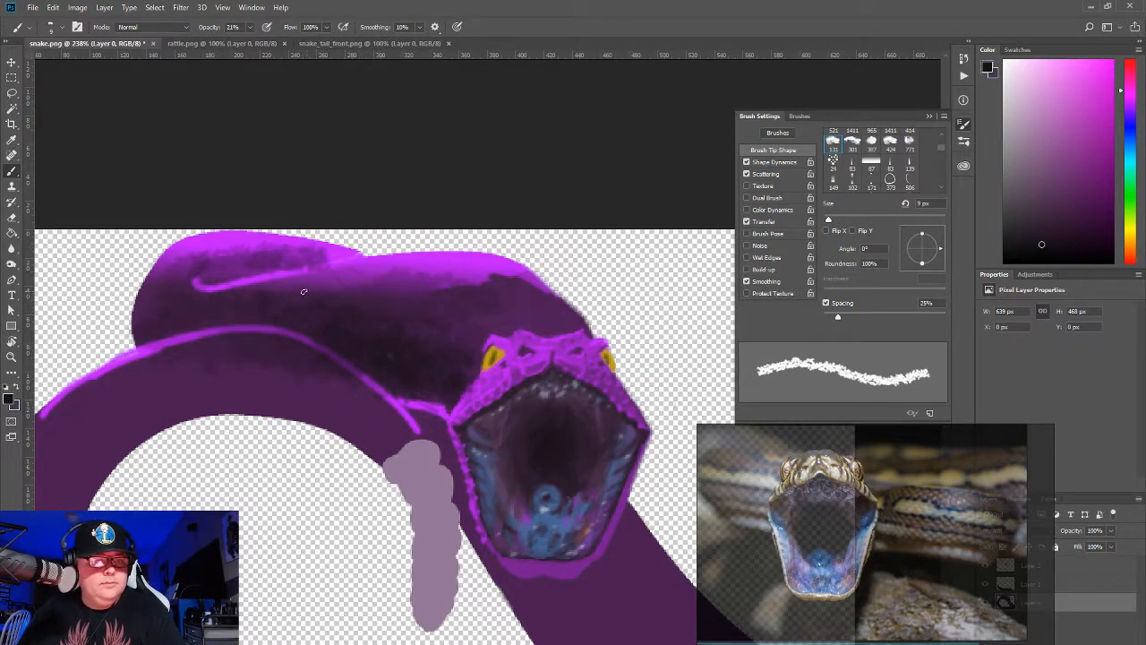
mouse_move(304, 291)
left_mouse_down()
mouse_move(454, 273)
mouse_move(527, 286)
left_mouse_up()
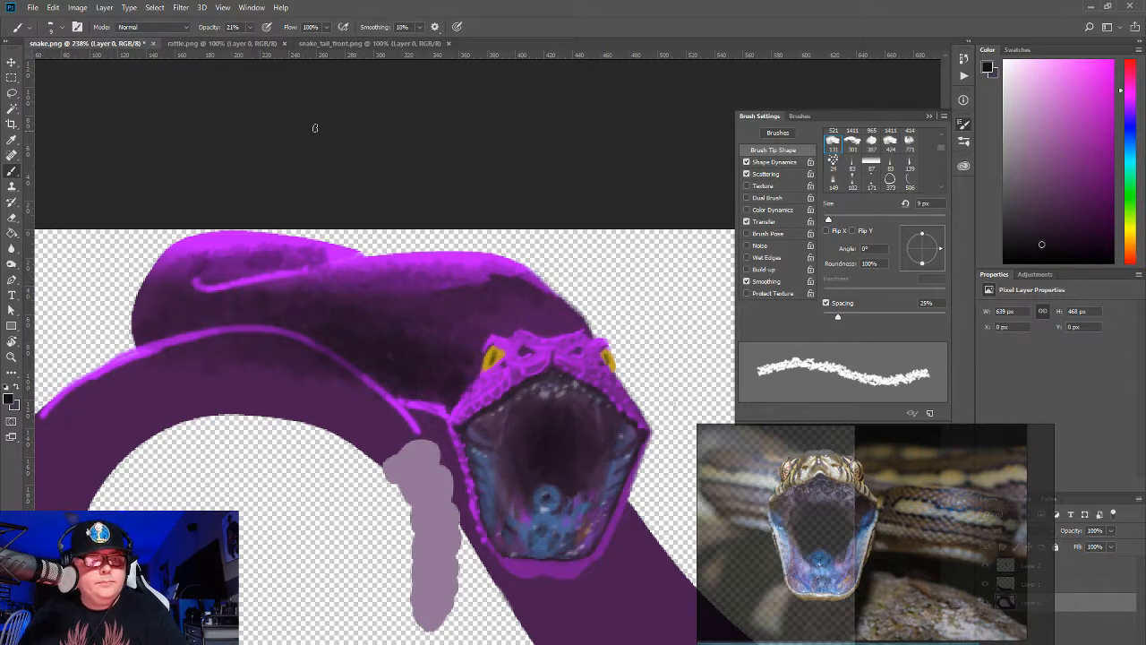
left_click(456, 253, "alt")
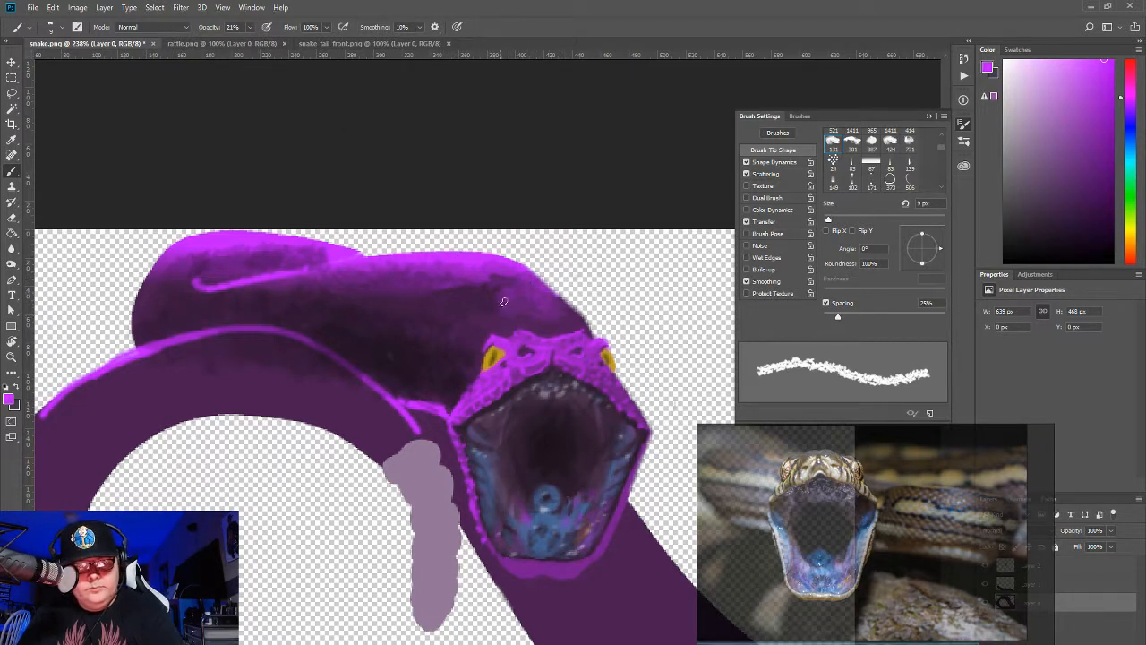
left_click_drag(504, 301, 463, 279)
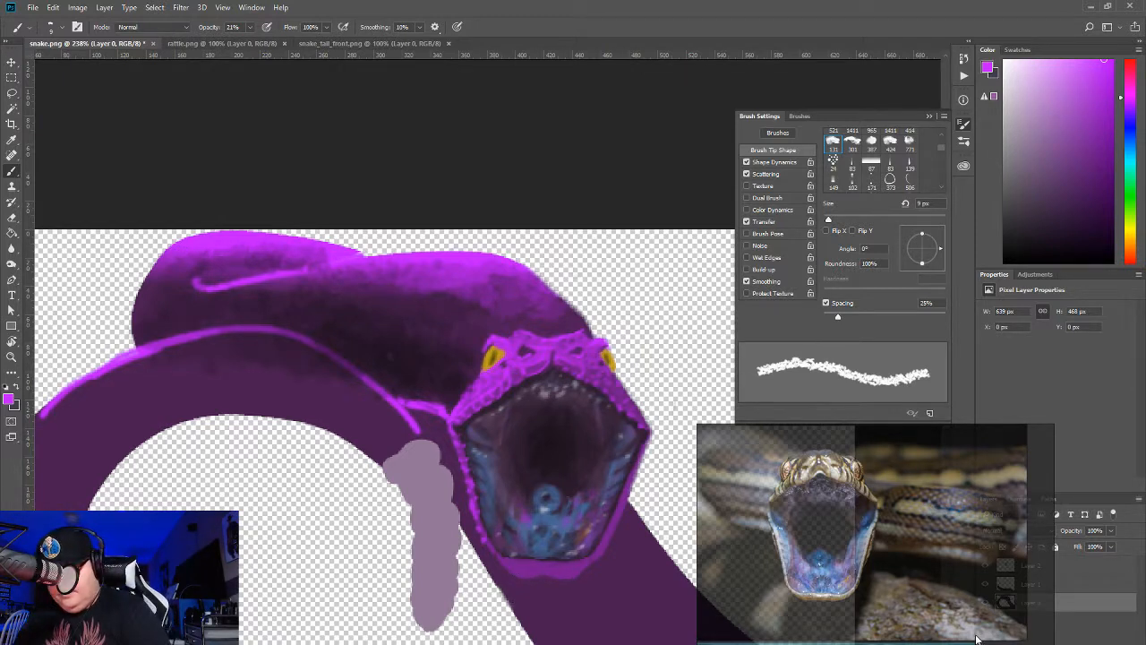
Step: Place the snake reference photo above the painted head and collapse the brush settings, keeping Layer 0 selected
left_click(976, 638)
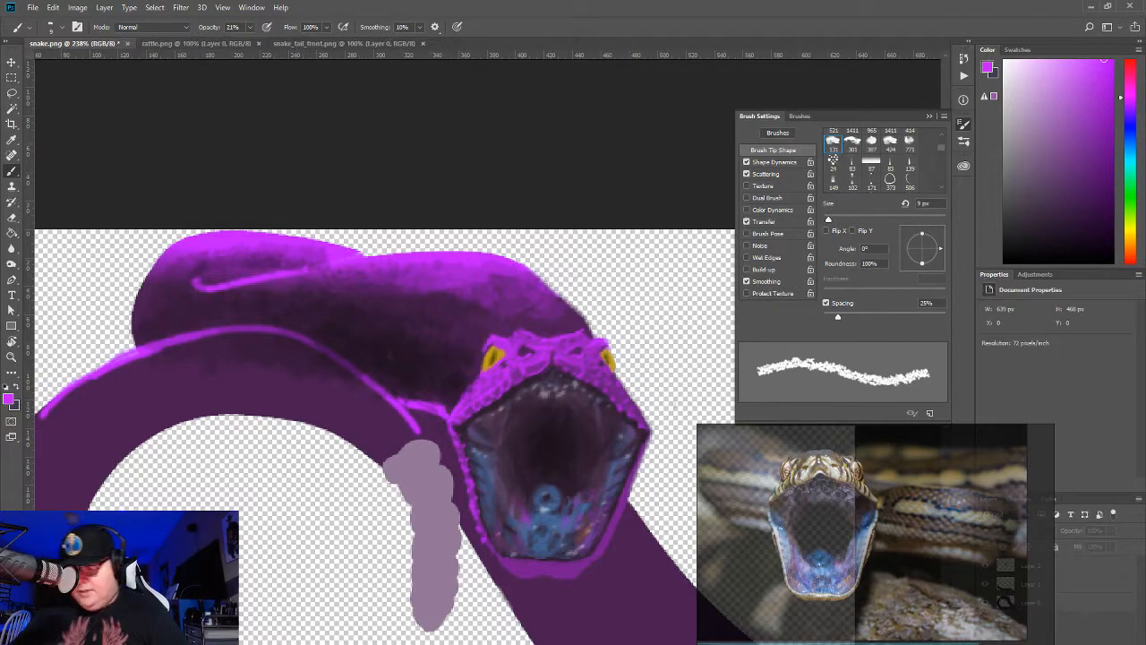
left_click_drag(901, 461, 704, 462)
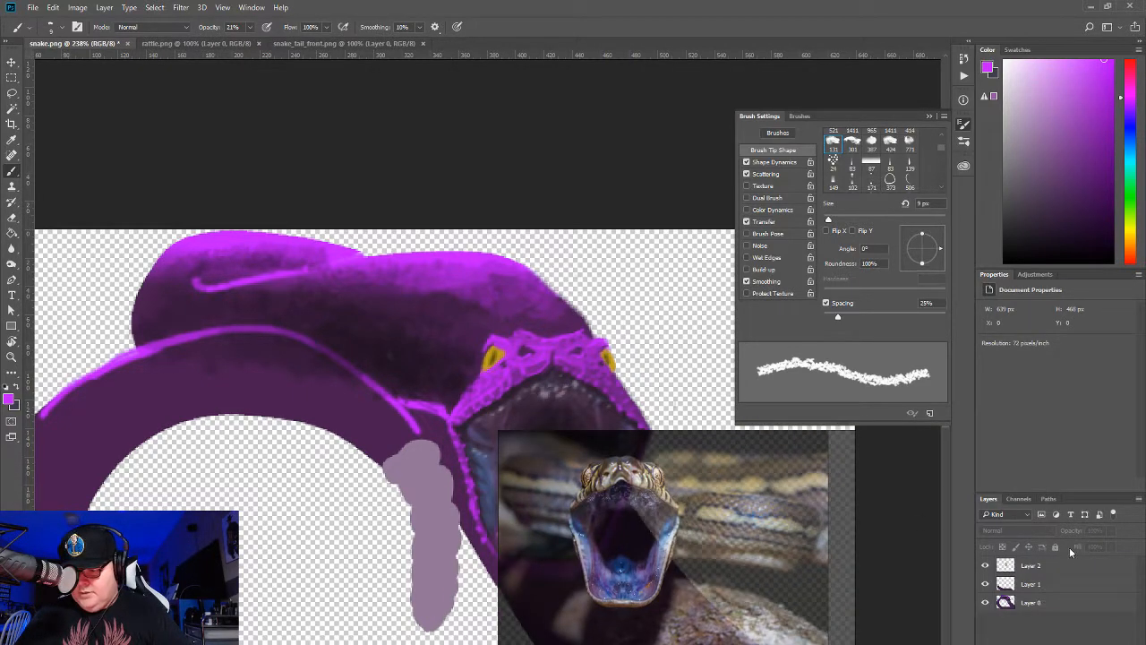
left_click(999, 603)
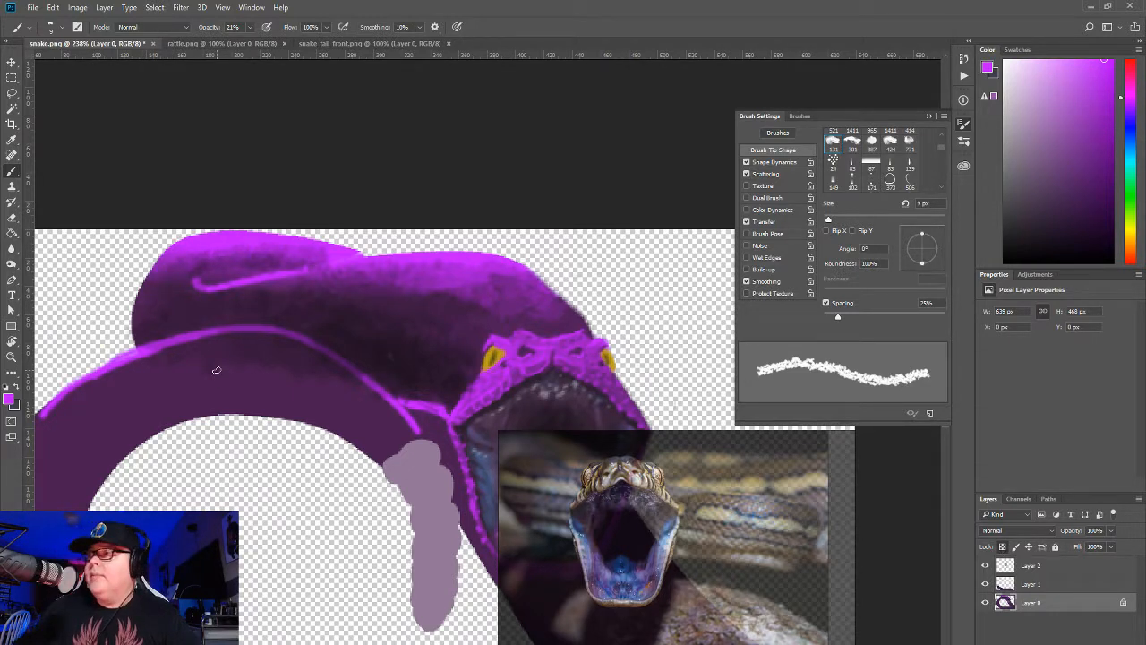
mouse_move(750, 540)
left_mouse_down()
mouse_move(653, 105)
mouse_move(644, 109)
mouse_move(769, 118)
left_mouse_up()
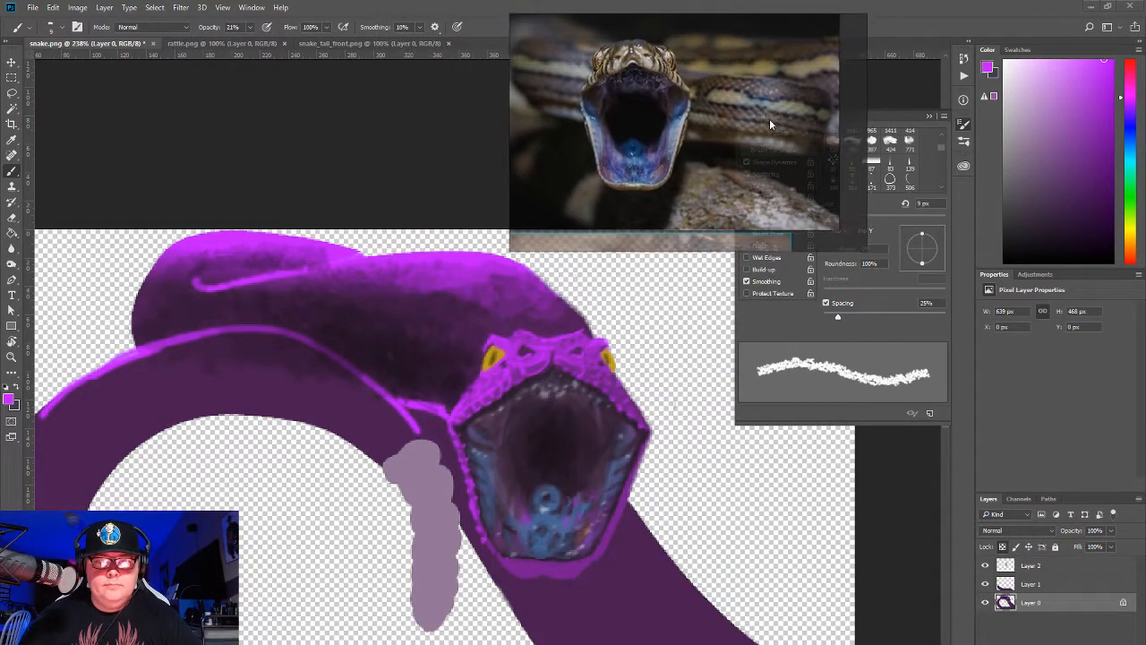
left_click(932, 111)
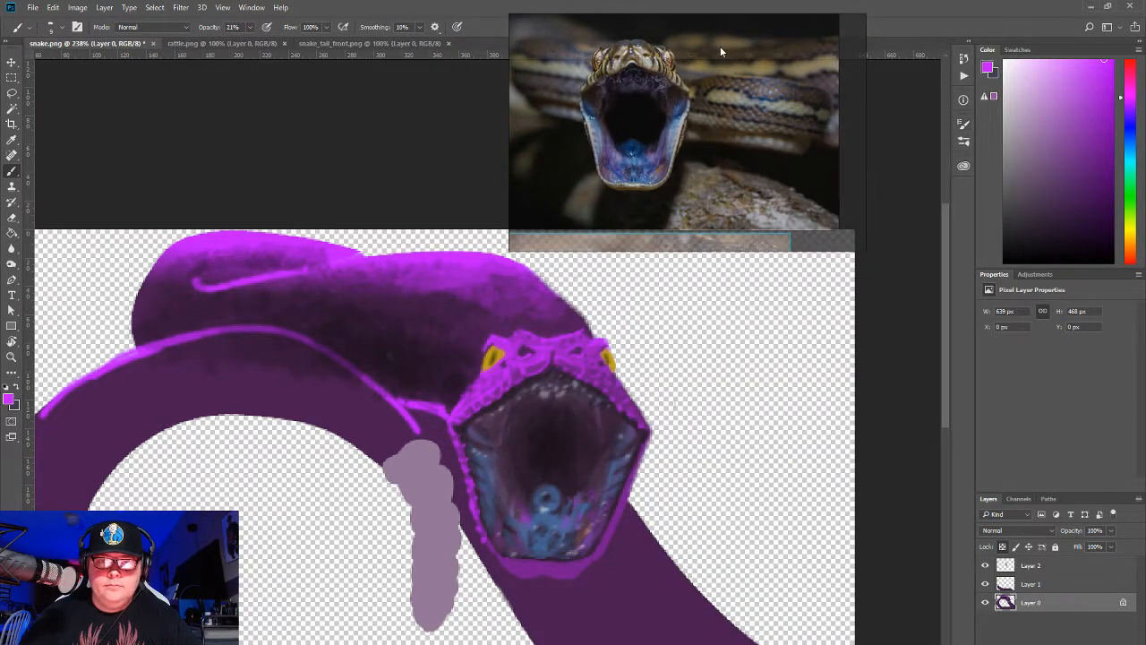
left_click_drag(720, 46, 763, 75)
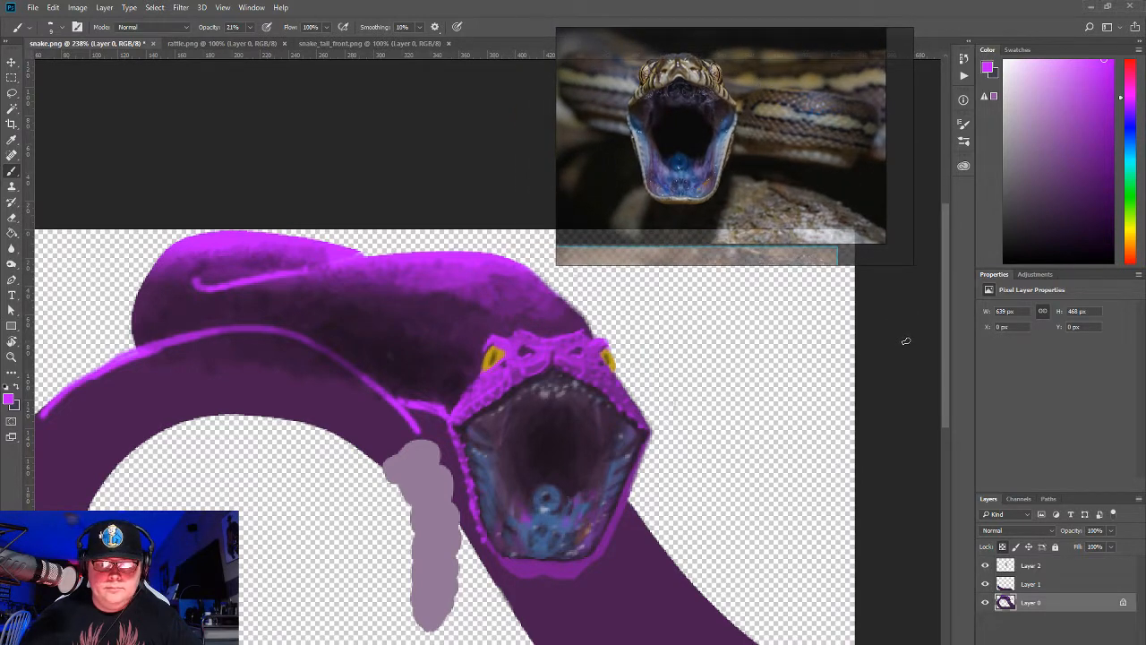
Step: Soften the upper coil's highlight line with sampled purples and brush medium-purple streaks across the shaded body behind the head
left_click_drag(211, 294, 193, 274)
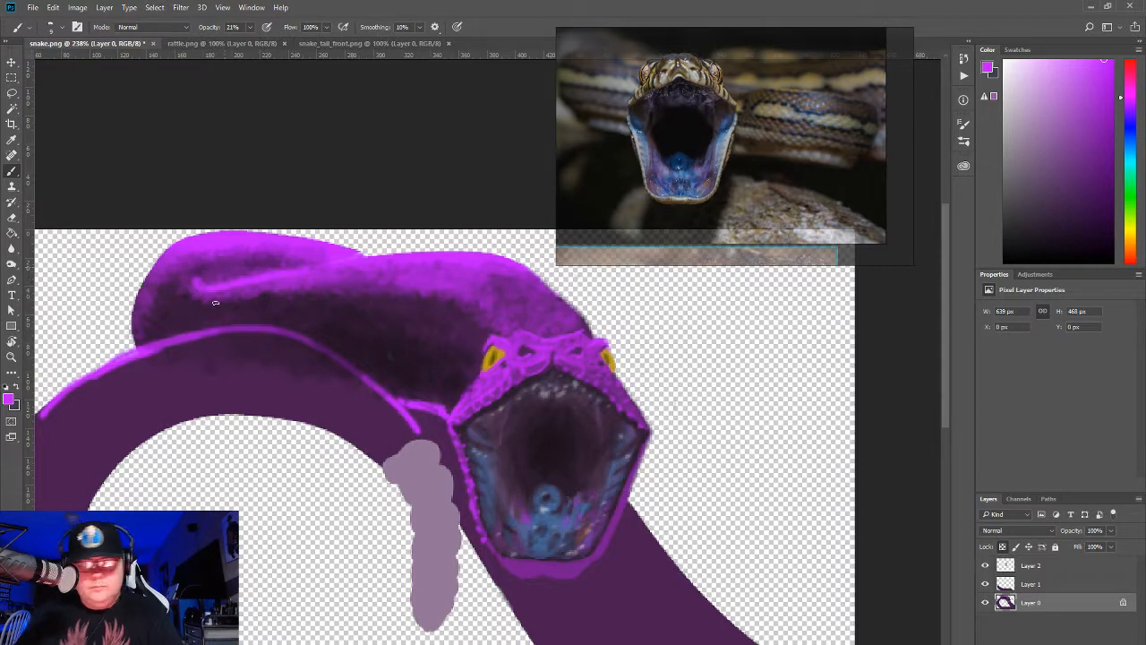
left_click(189, 310, "alt")
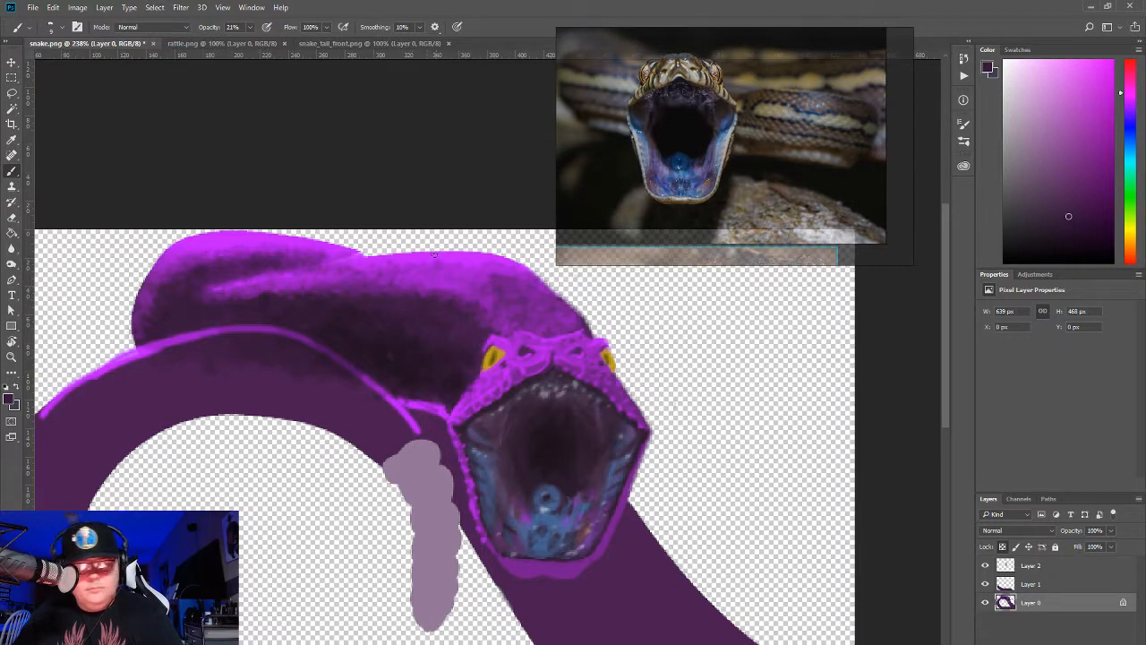
left_click(458, 279, "alt")
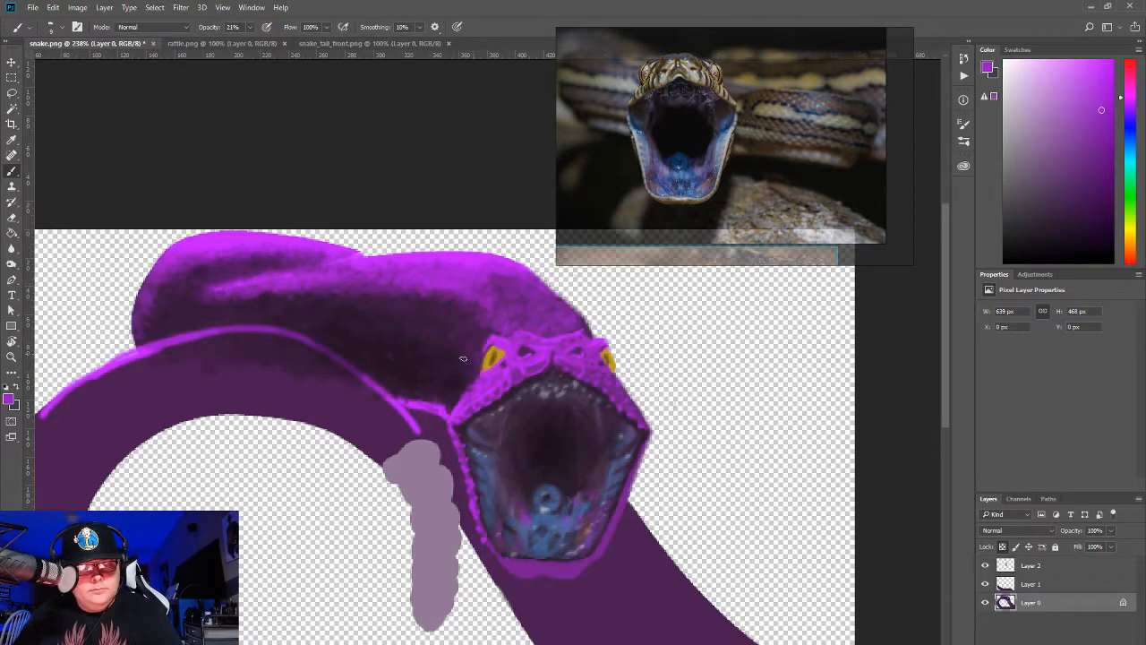
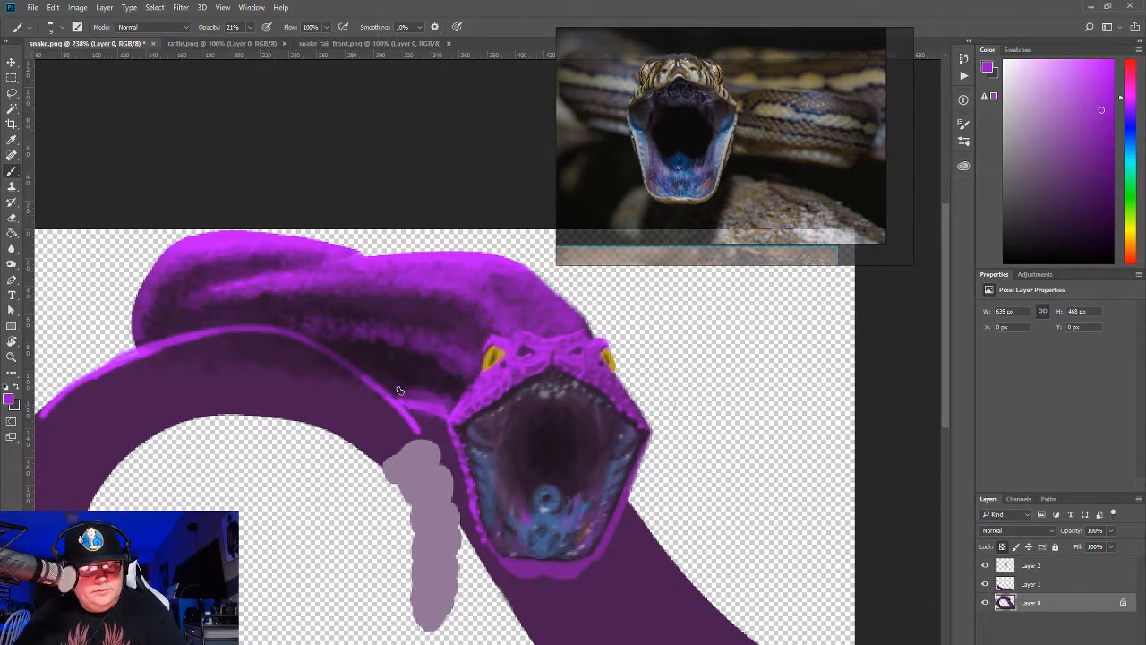
Step: Blend the front coil's highlight line and the neck beside the head using dark and bright purples sampled from the body
left_click(416, 366, "alt")
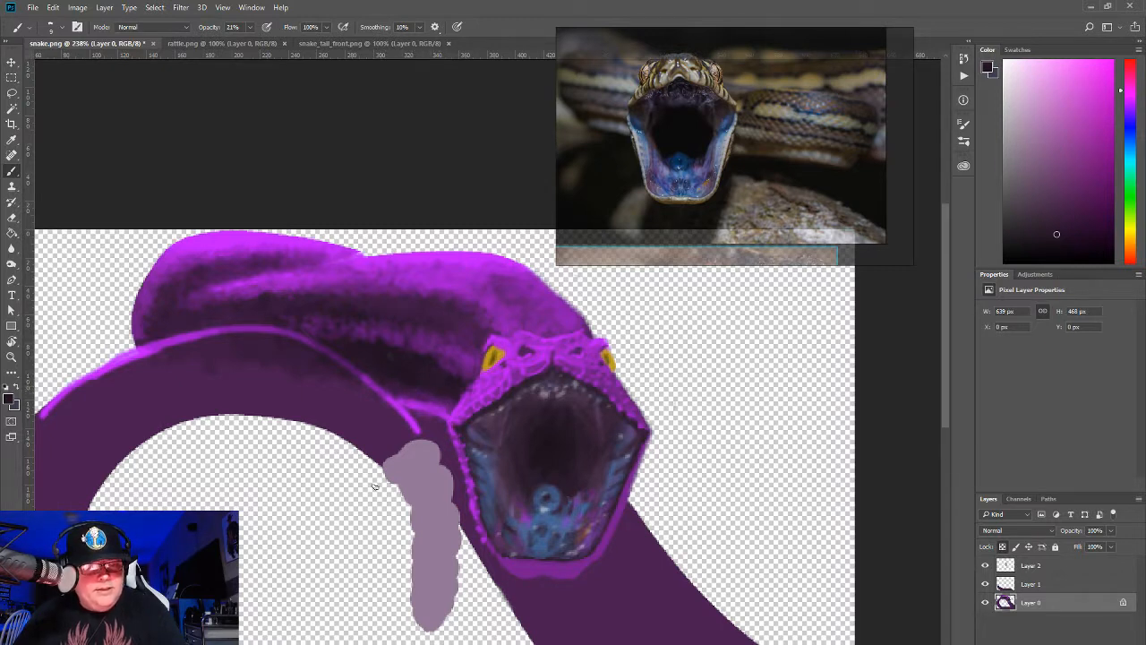
left_click(434, 421, "alt")
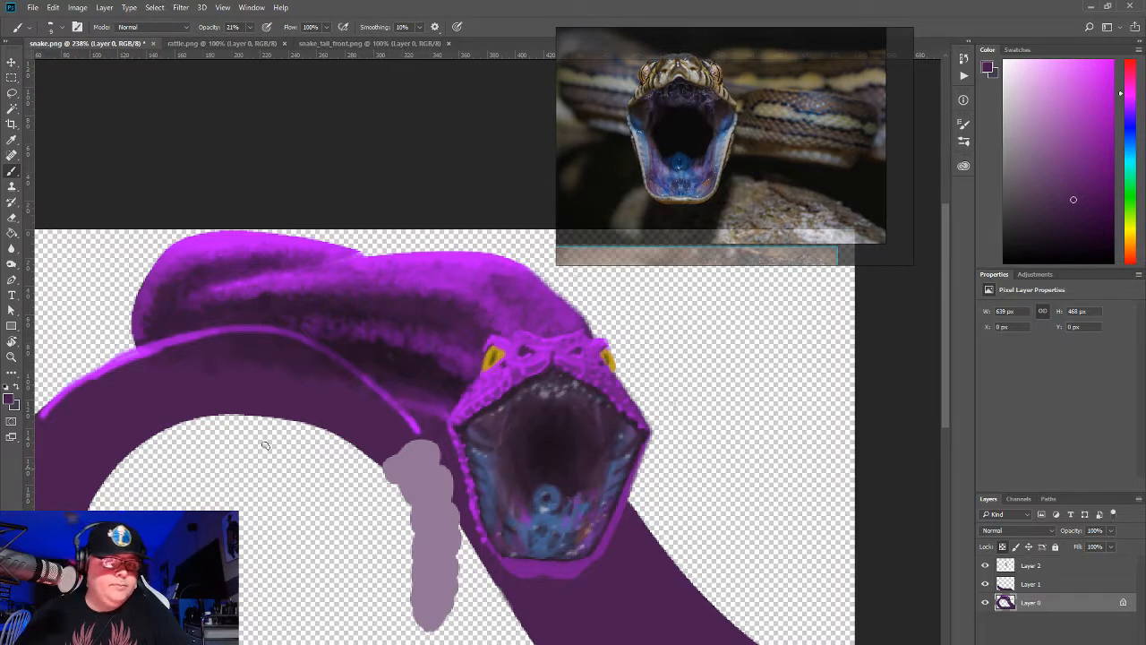
left_click(402, 421, "alt")
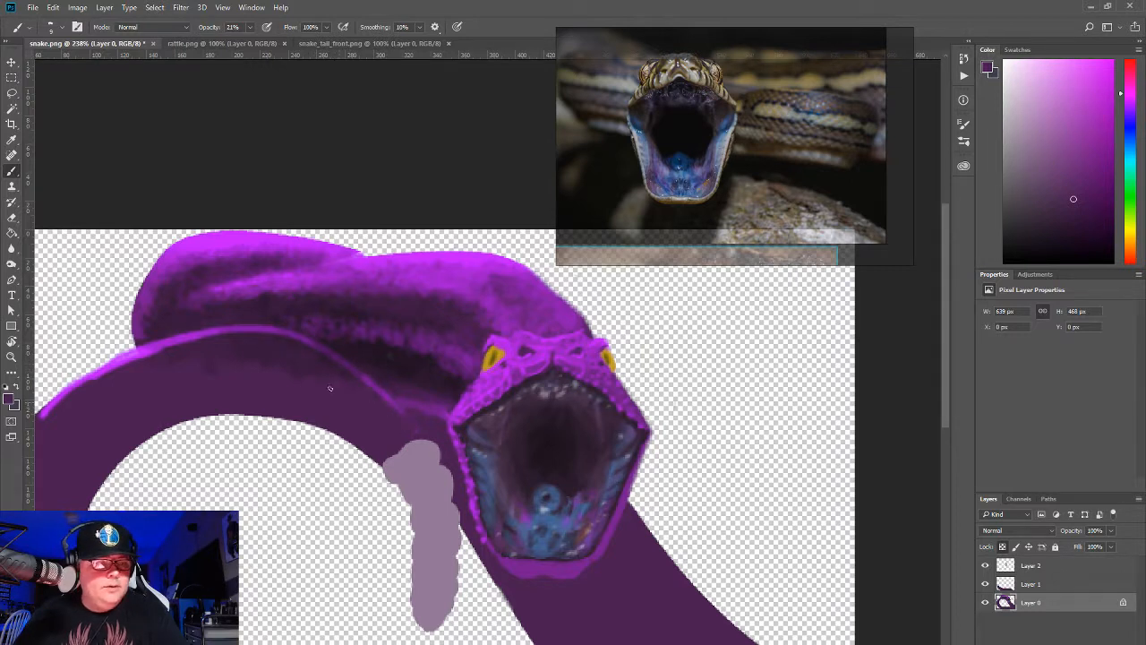
left_click(180, 346, "alt")
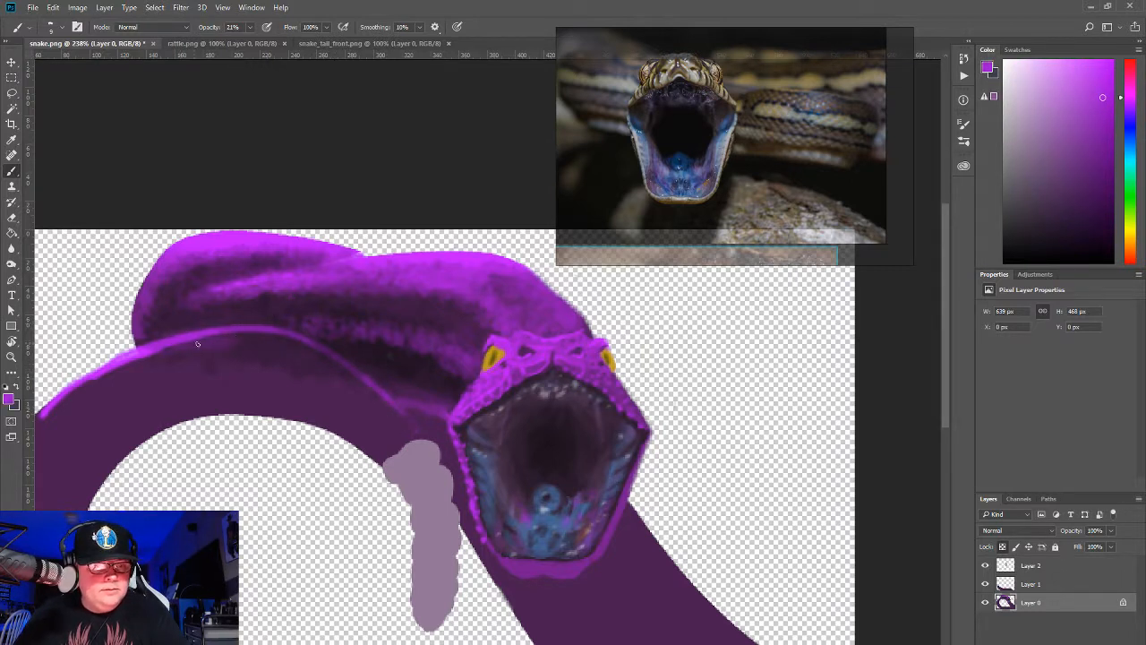
mouse_move(197, 343)
left_mouse_down()
mouse_move(278, 339)
mouse_move(264, 333)
mouse_move(361, 381)
left_mouse_up()
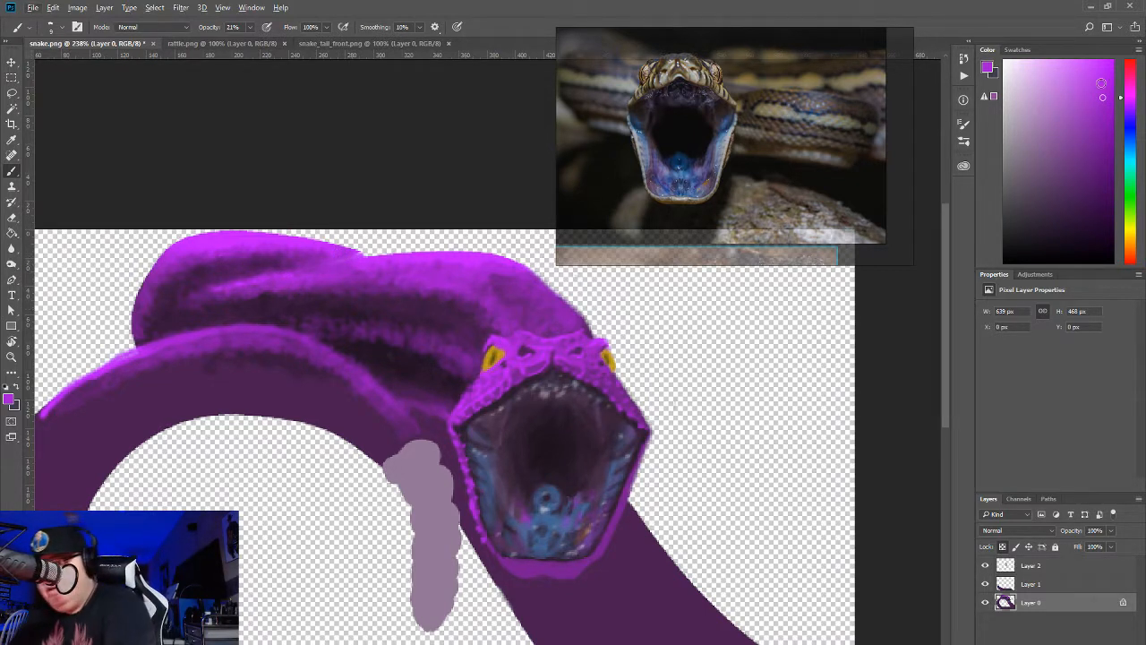
Step: Brush a brighter purple streak along the shaded body behind the head at 37% opacity and lighter purple along the rear coil's upper edge
left_click(1096, 78)
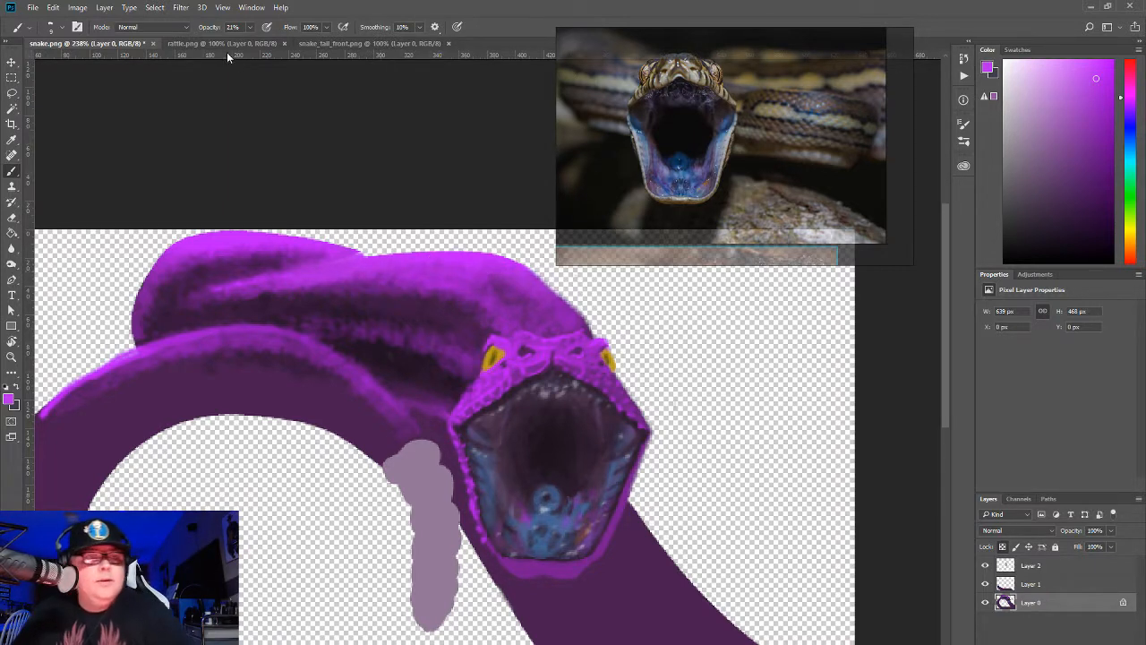
left_click(250, 26)
left_click_drag(250, 41, 255, 45)
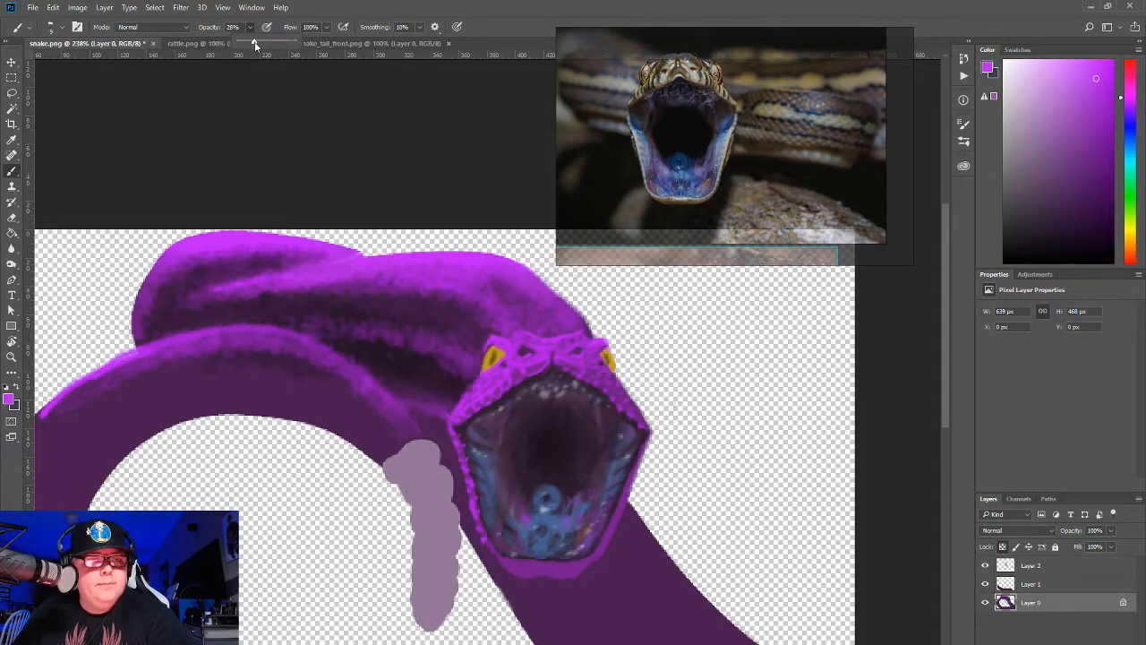
left_click_drag(367, 327, 460, 352)
key("ctrl+z")
left_click_drag(339, 326, 466, 358)
key("ctrl+z")
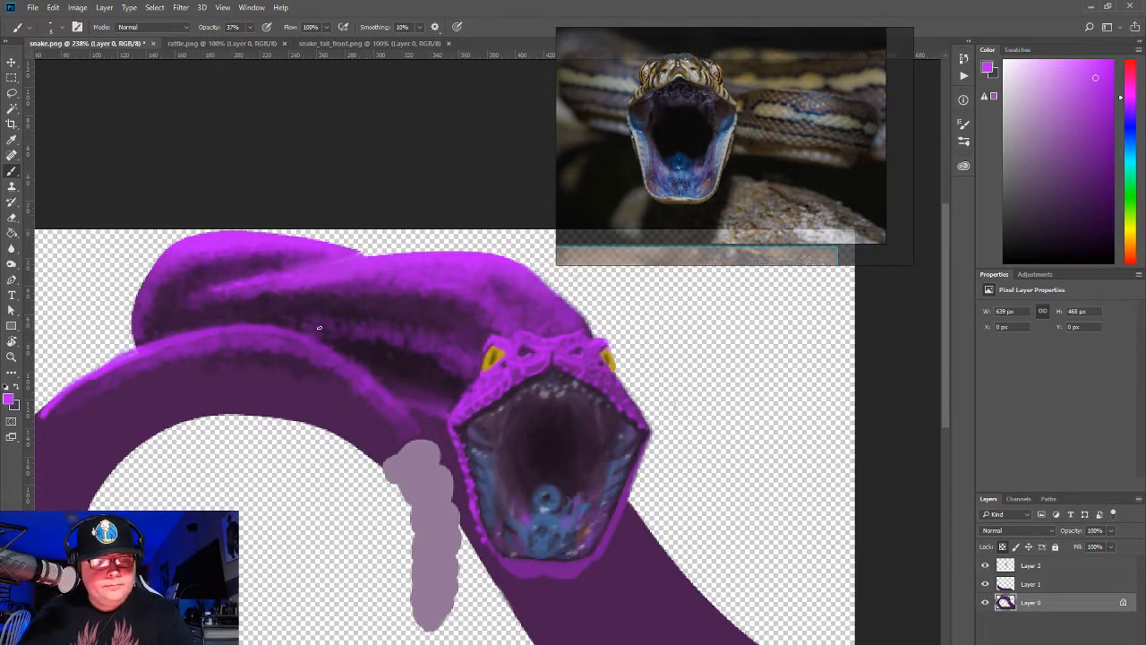
left_click_drag(319, 328, 466, 353)
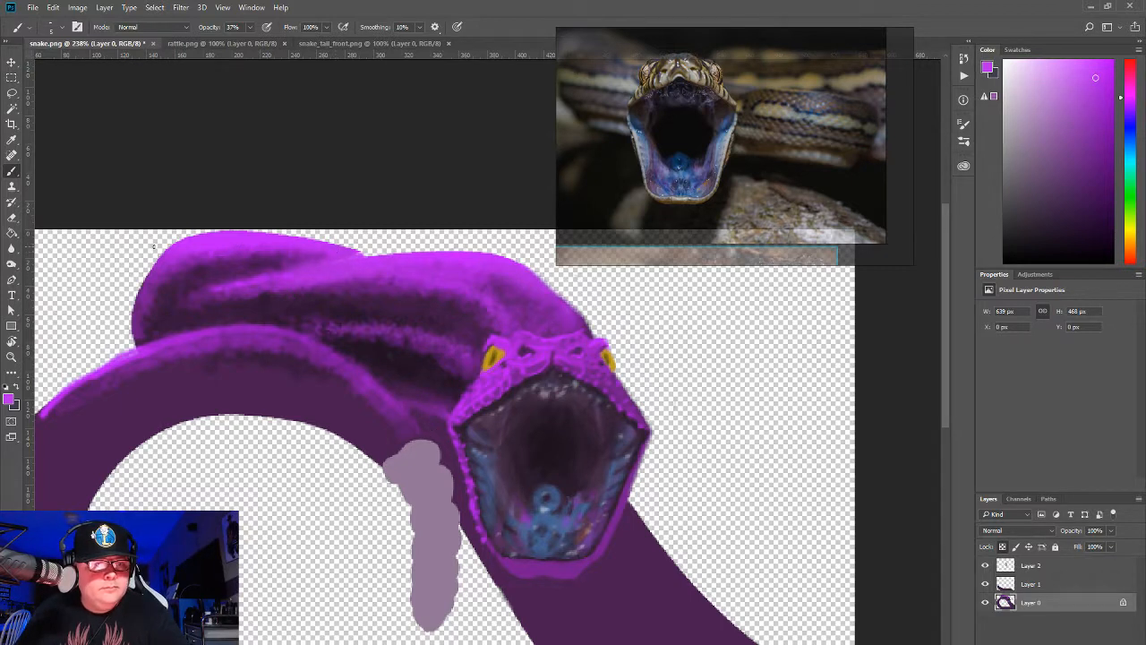
left_click_drag(1092, 73, 1079, 62)
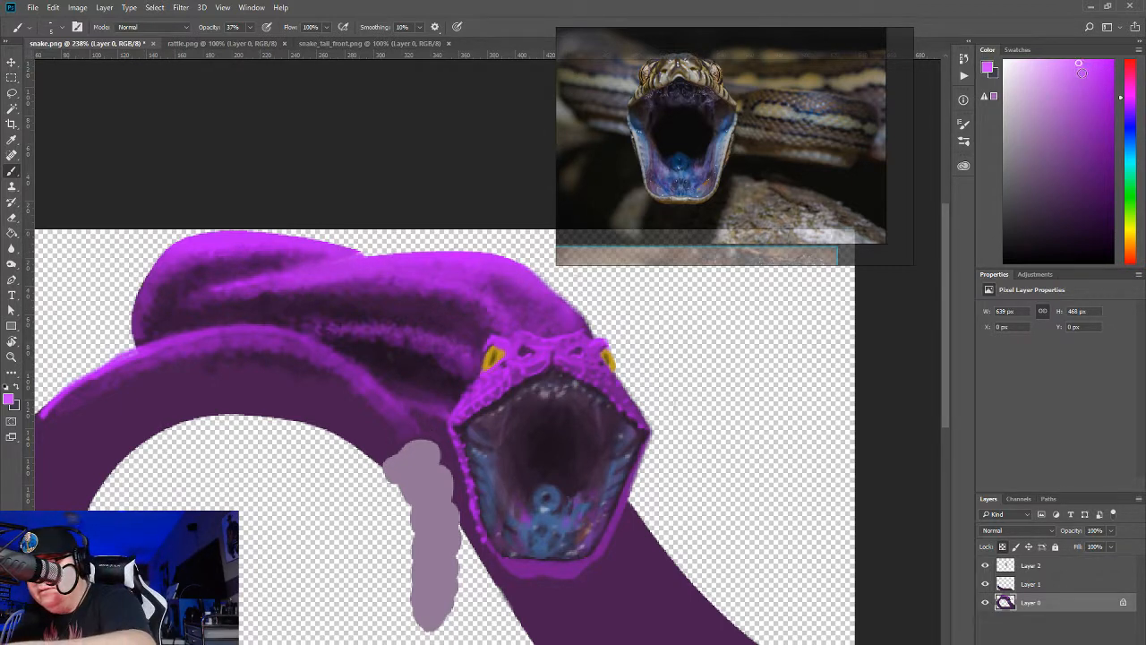
left_click_drag(295, 242, 196, 248)
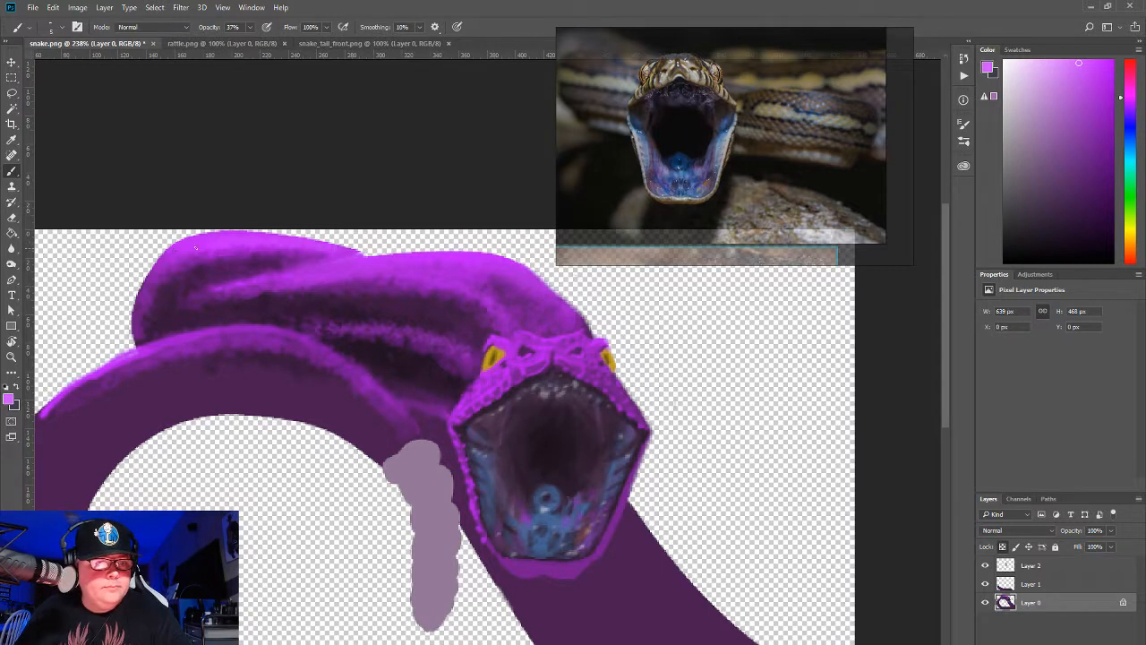
Step: Try light blue highlights along the rear coil's upper edge and undo the strokes
left_click(1064, 62)
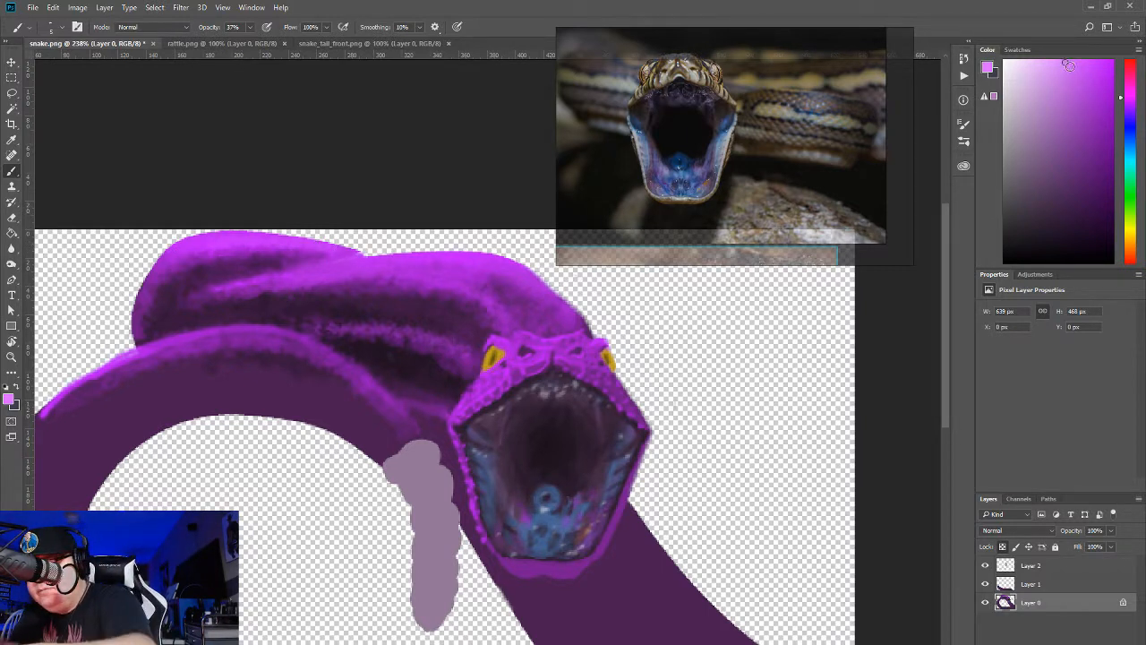
left_click_drag(1126, 118, 1125, 139)
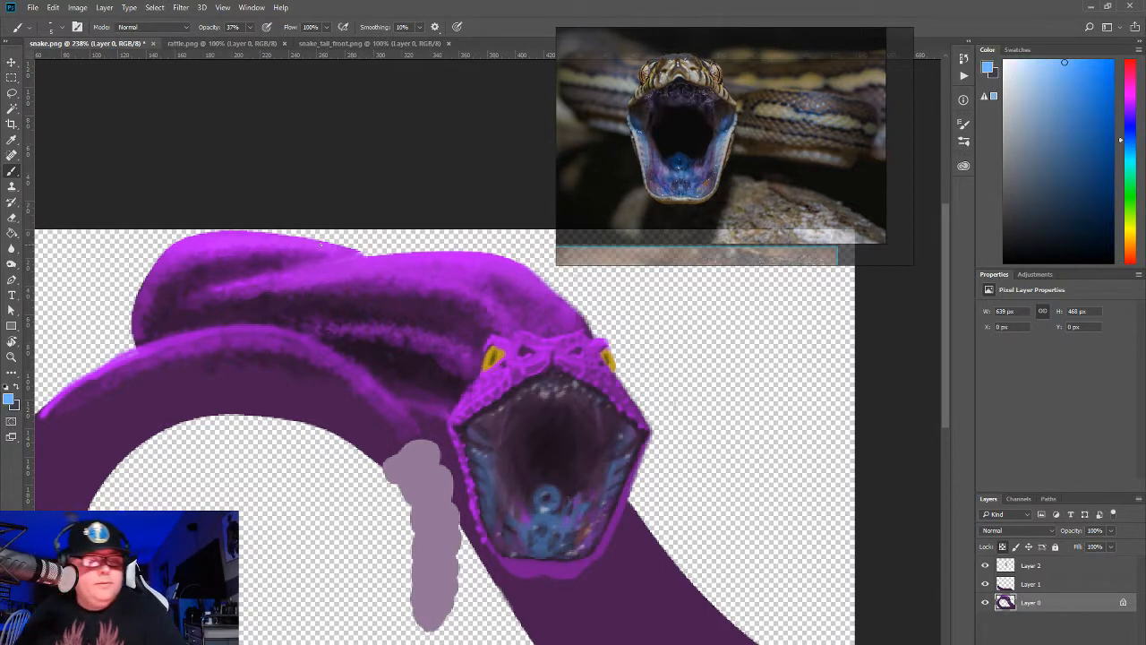
left_click_drag(327, 252, 341, 246)
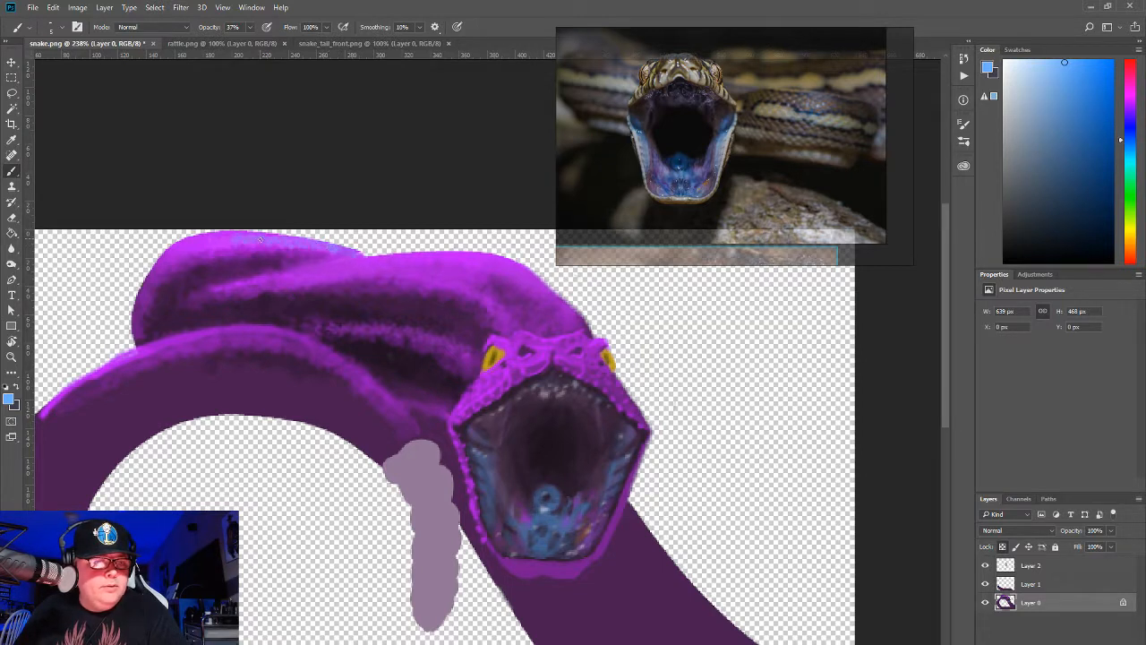
mouse_move(260, 239)
left_mouse_down()
mouse_move(201, 236)
mouse_move(161, 261)
left_mouse_up()
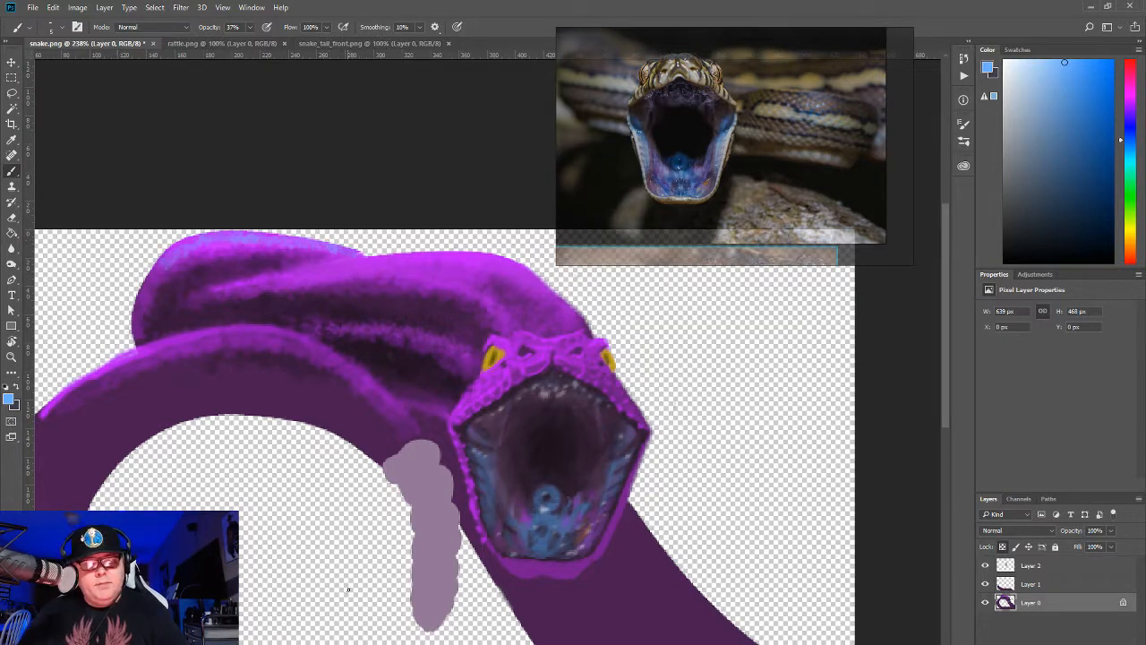
key("ctrl+z")
key("ctrl+z")
key("ctrl+z")
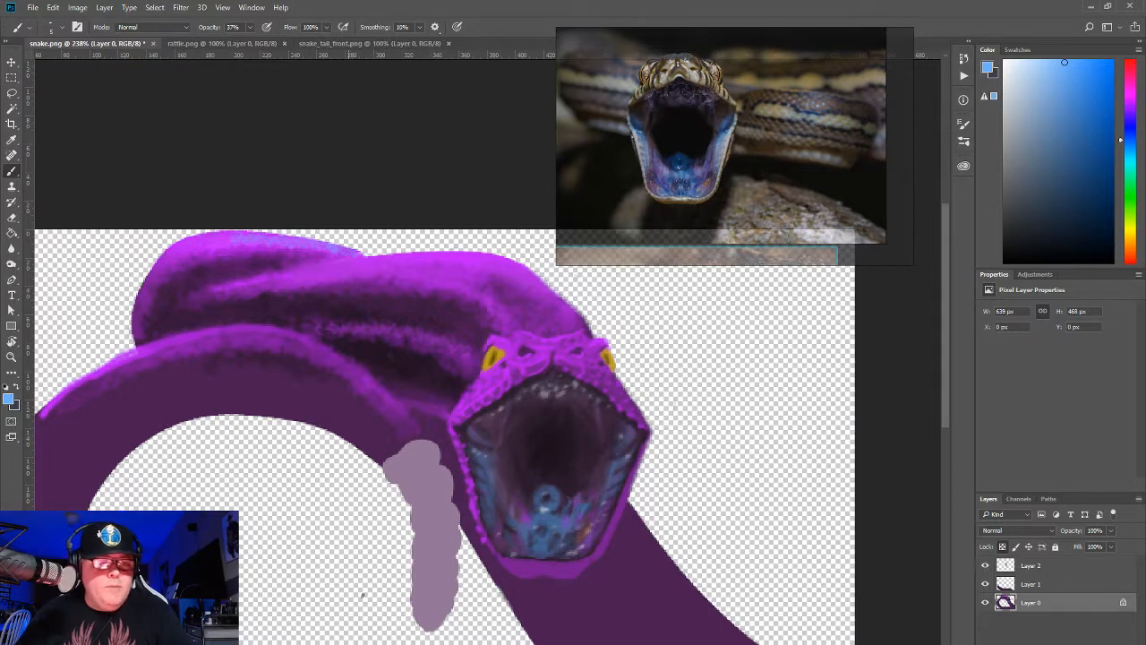
key("ctrl+z")
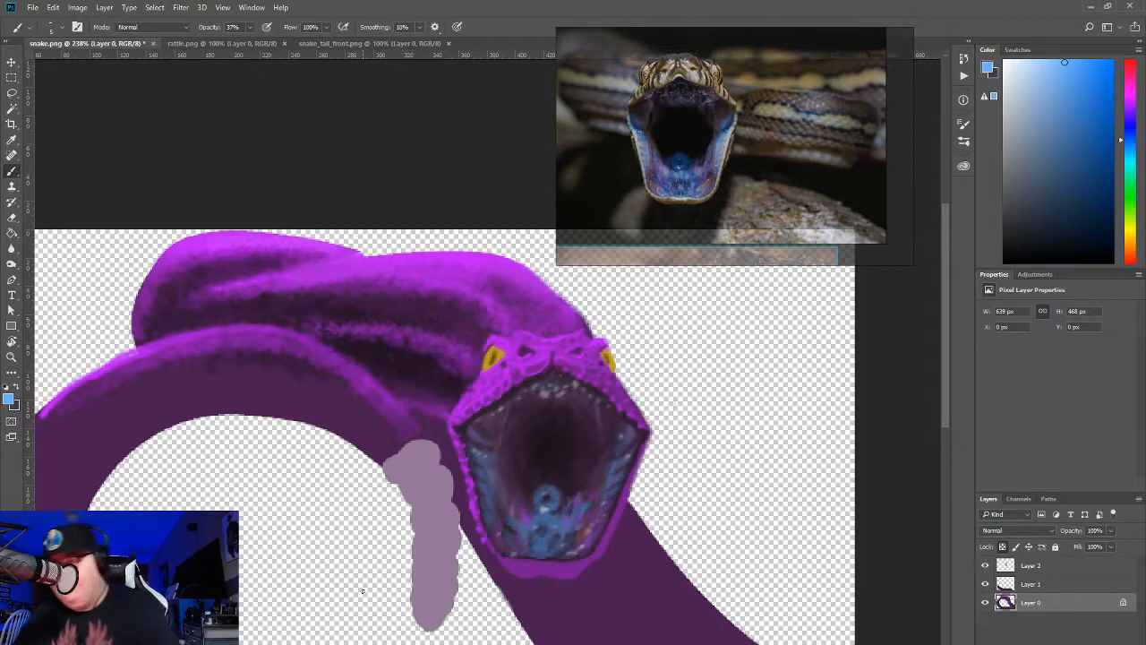
Step: Glaze light orange and cyan tints over the body's and head's highlights and shadows at 5% brush opacity
left_click(1130, 243)
mouse_move(338, 249)
left_mouse_down()
mouse_move(190, 248)
mouse_move(159, 262)
left_mouse_up()
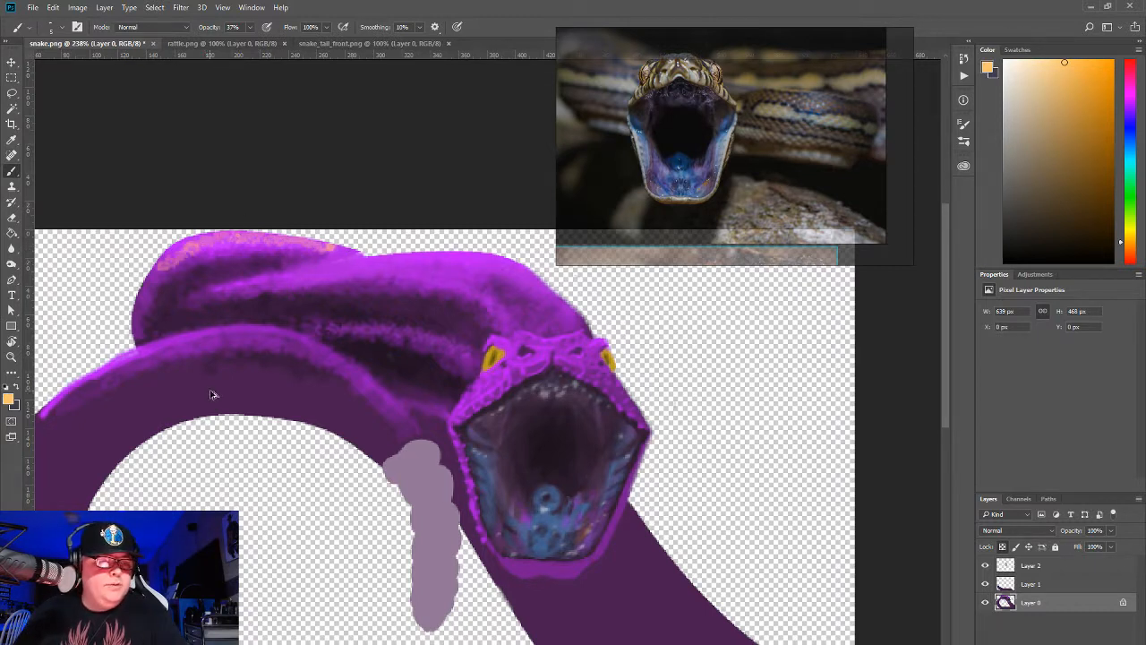
key("ctrl+z")
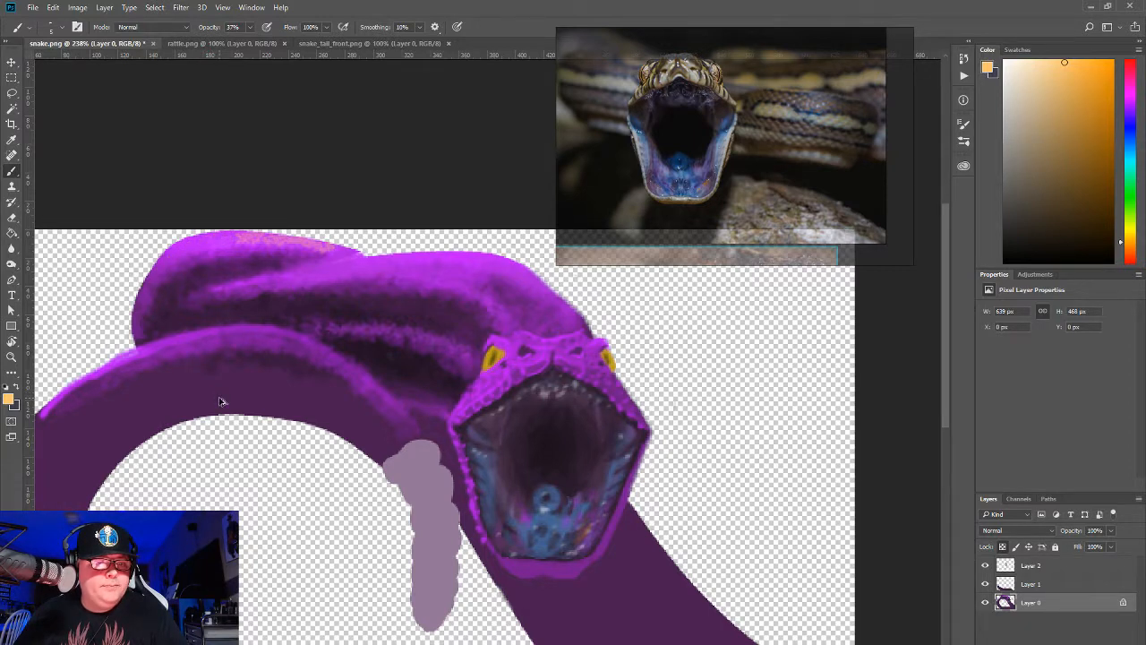
key("ctrl+z")
left_click(250, 27)
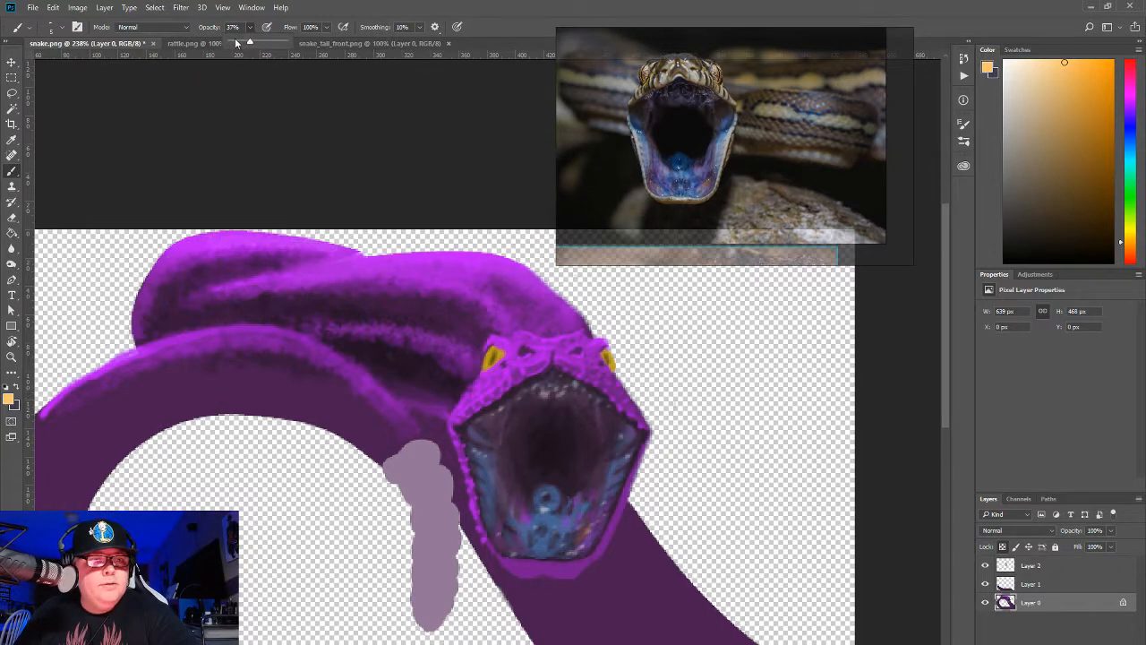
left_click(232, 43)
left_click(331, 253)
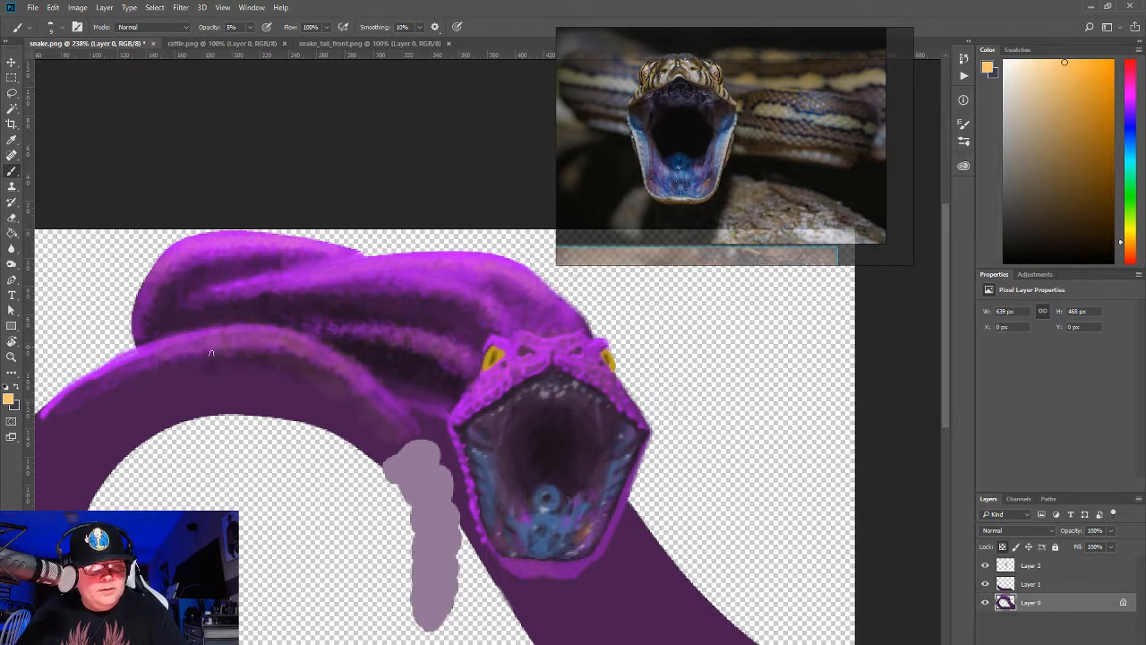
left_click(1127, 162)
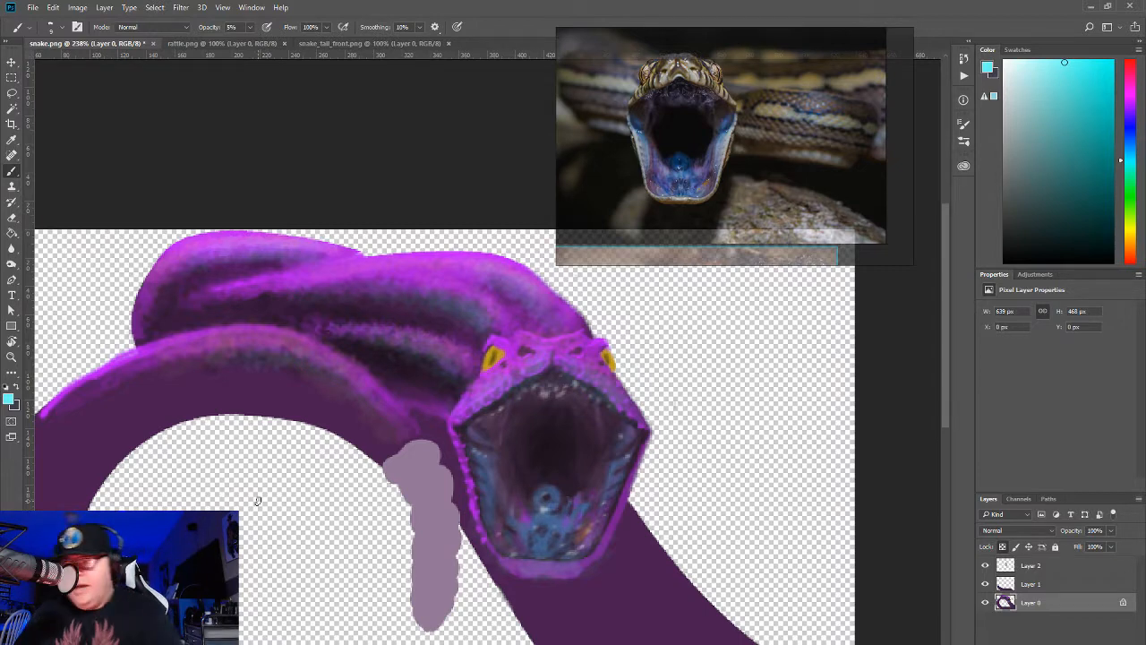
Step: Browse the brush presets and choose the "sweet flat" brush at 167 px
left_click(63, 28)
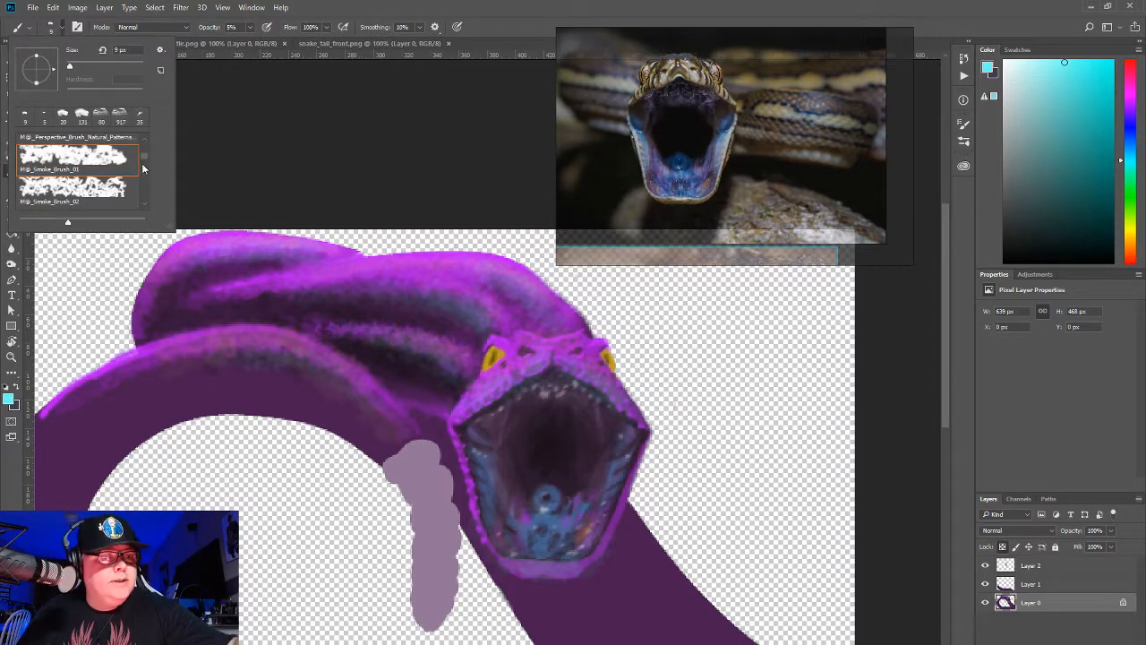
scroll(148, 156, "up", 5)
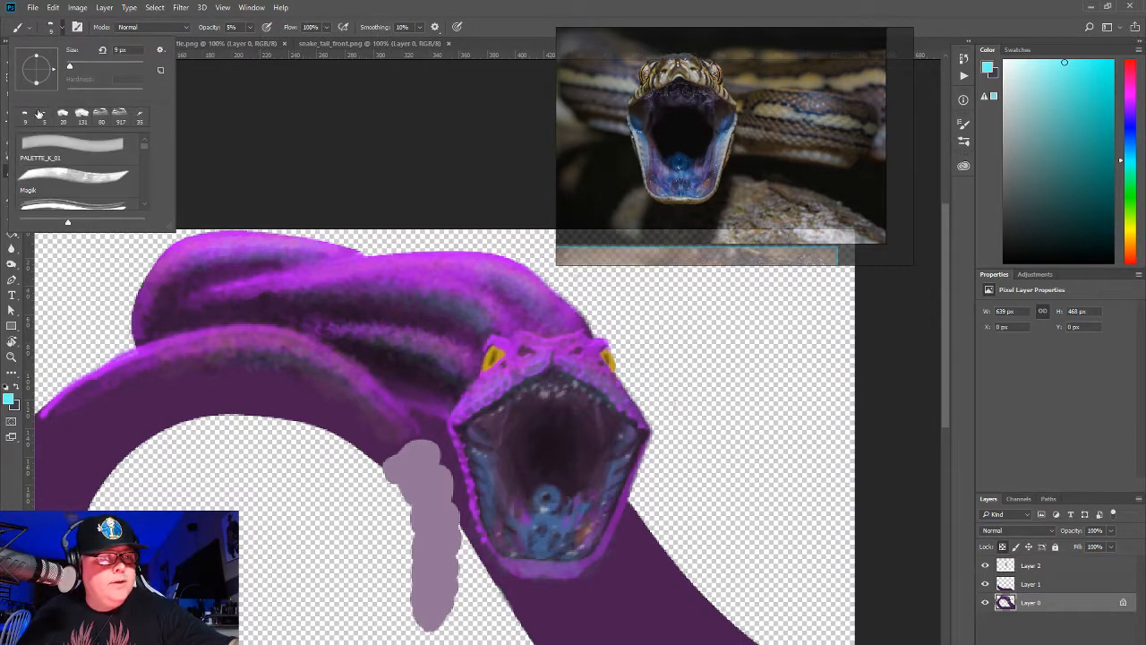
left_click(93, 145)
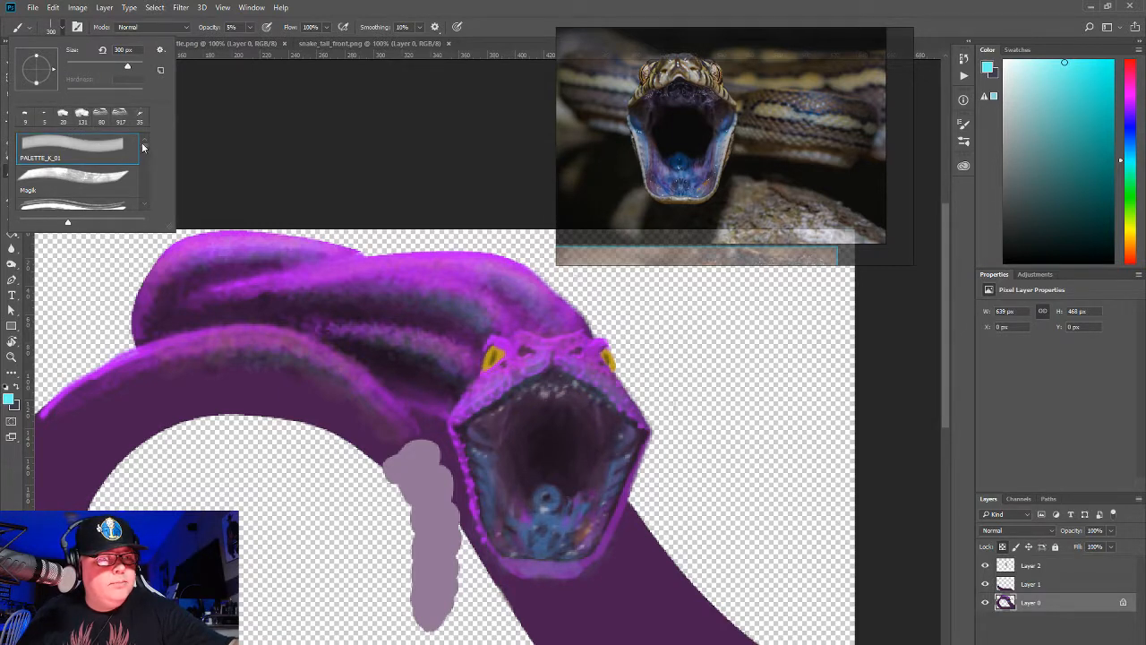
left_click_drag(134, 145, 134, 193)
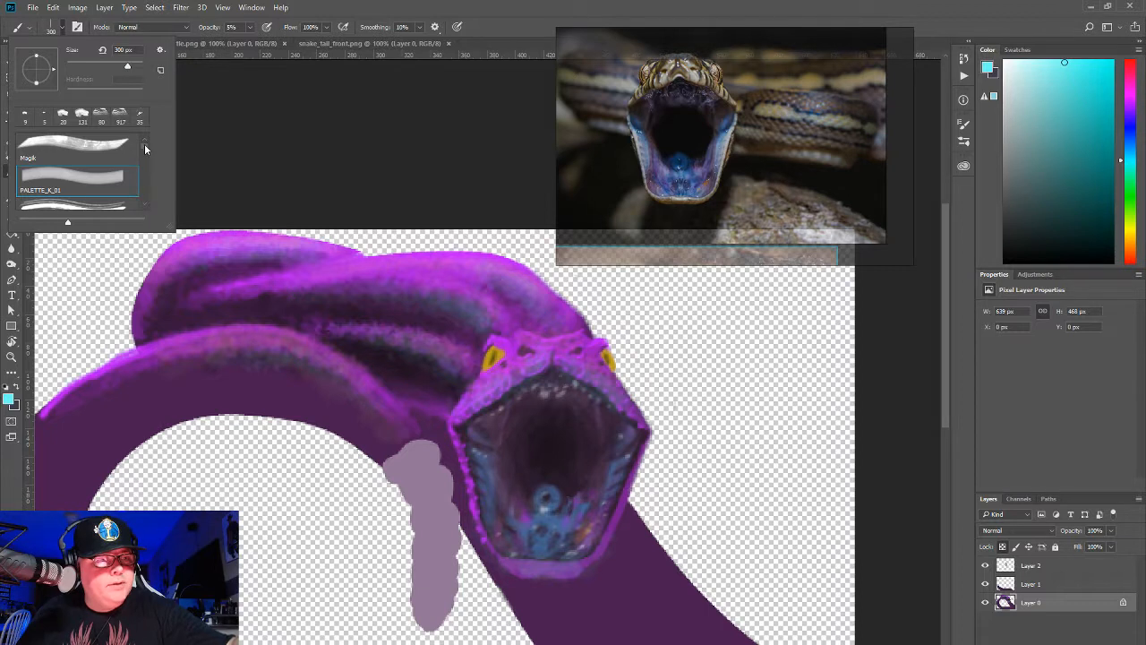
scroll(141, 167, "down", 5)
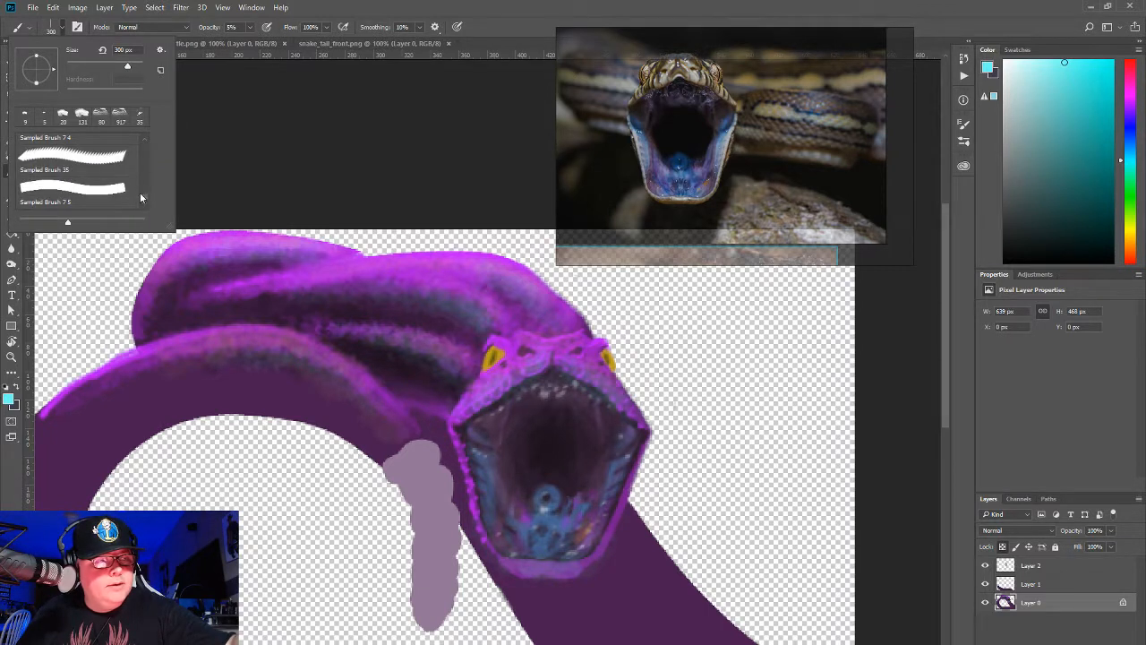
scroll(141, 171, "down", 5)
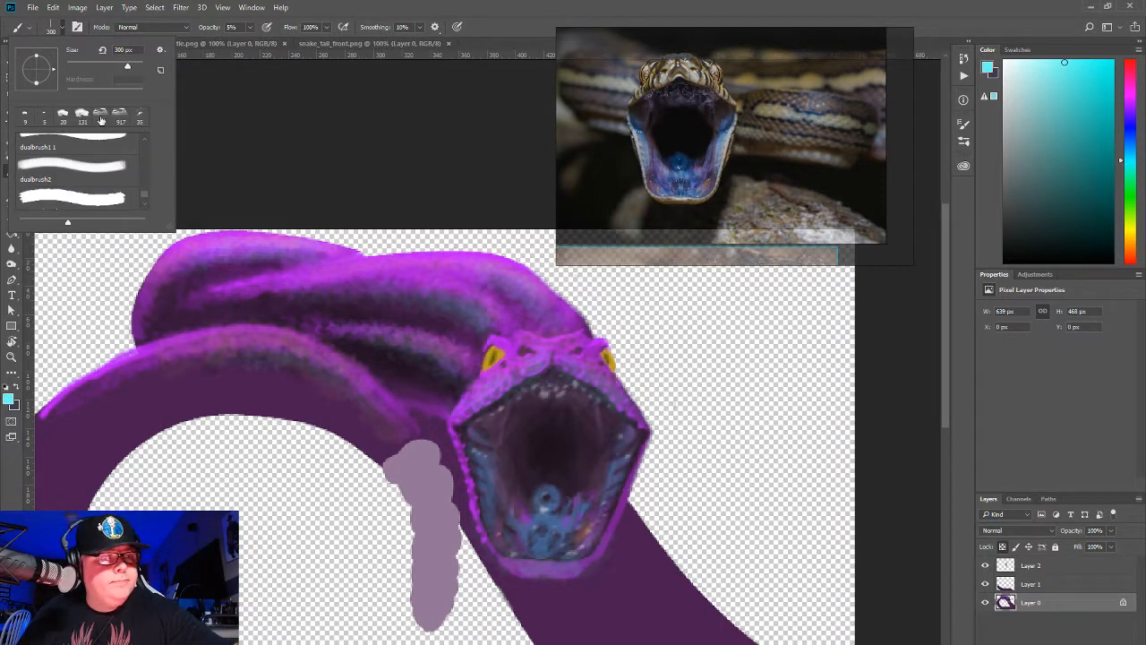
scroll(145, 151, "down", 5)
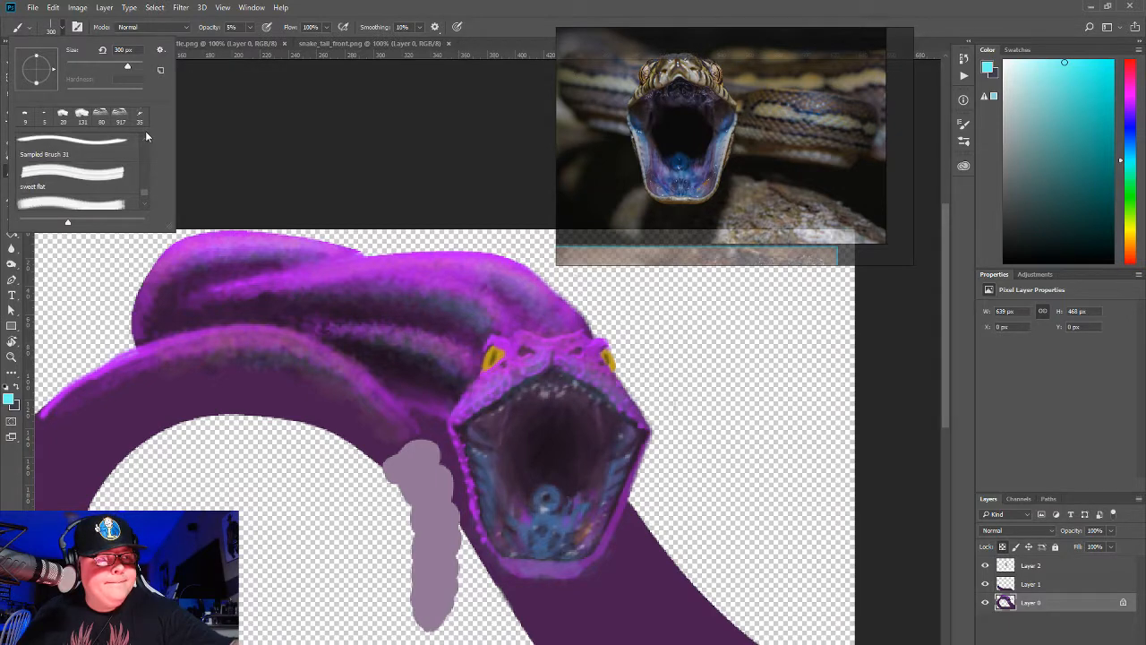
left_click(72, 172)
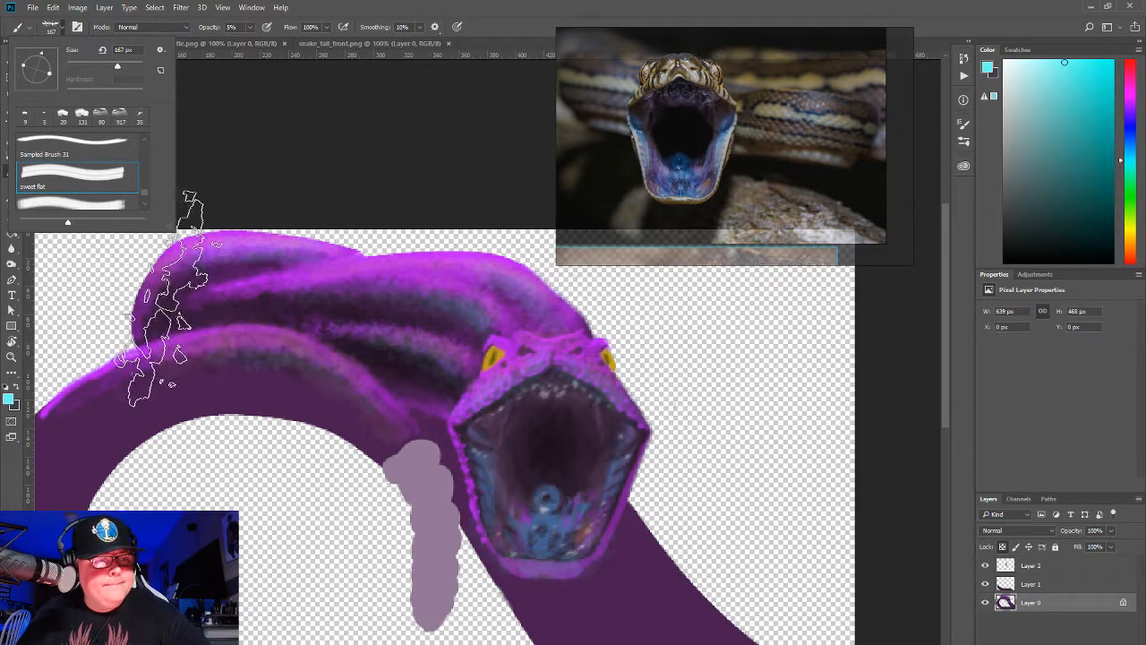
mouse_move(144, 192)
left_mouse_down()
mouse_move(142, 142)
mouse_move(143, 203)
mouse_move(145, 132)
left_mouse_up()
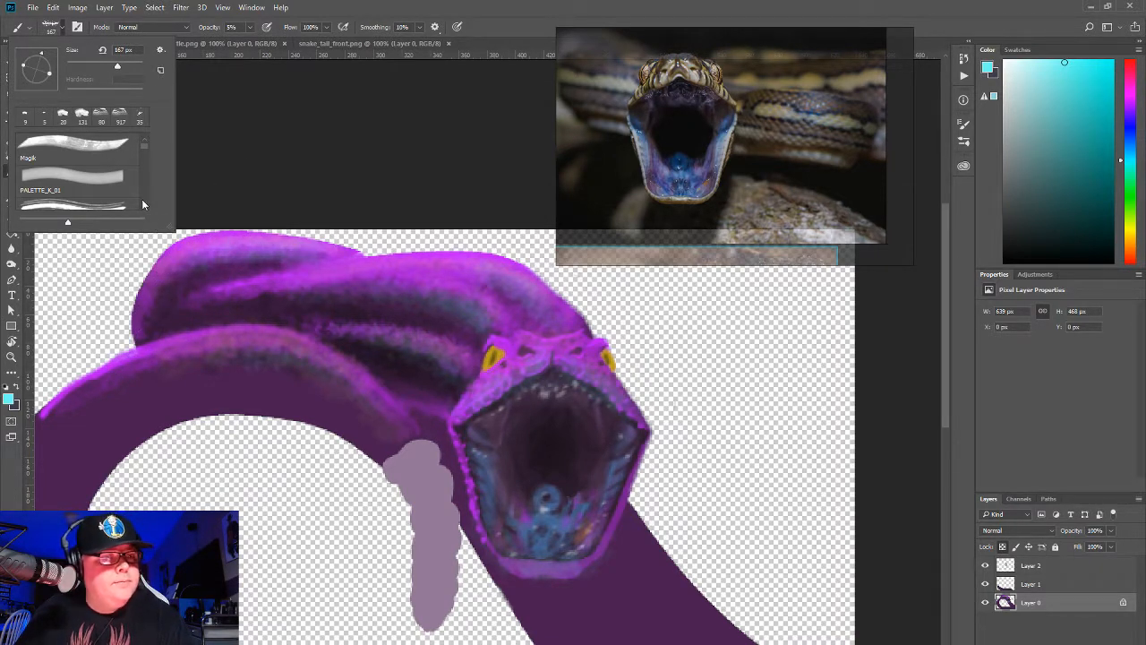
left_click(161, 50)
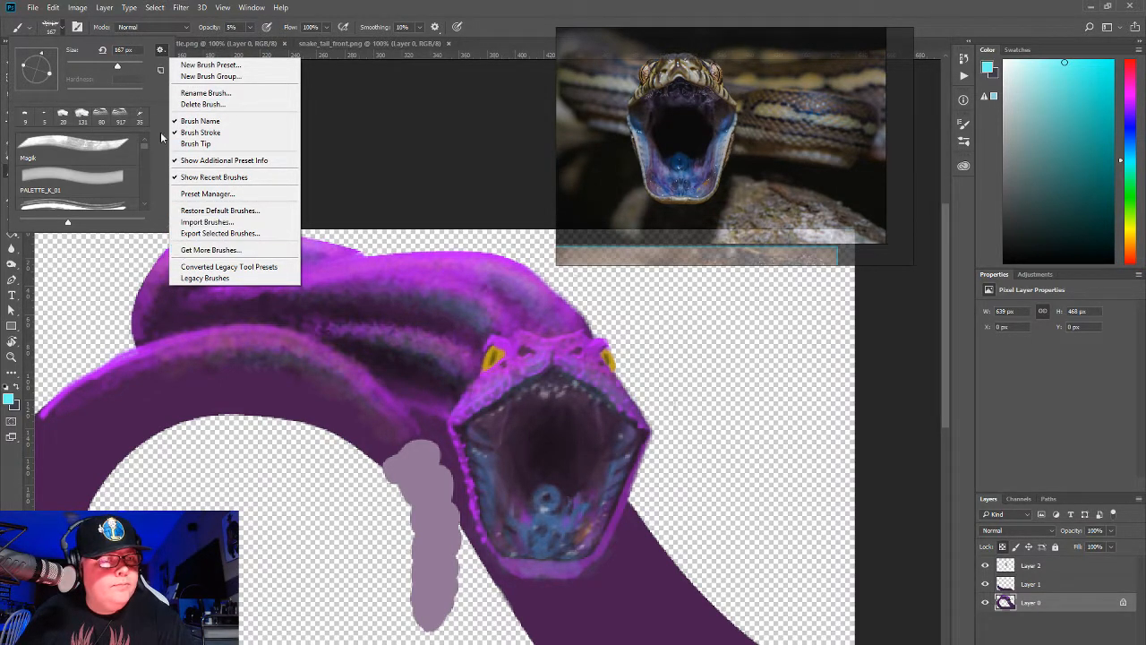
left_click(160, 73)
left_click(159, 71)
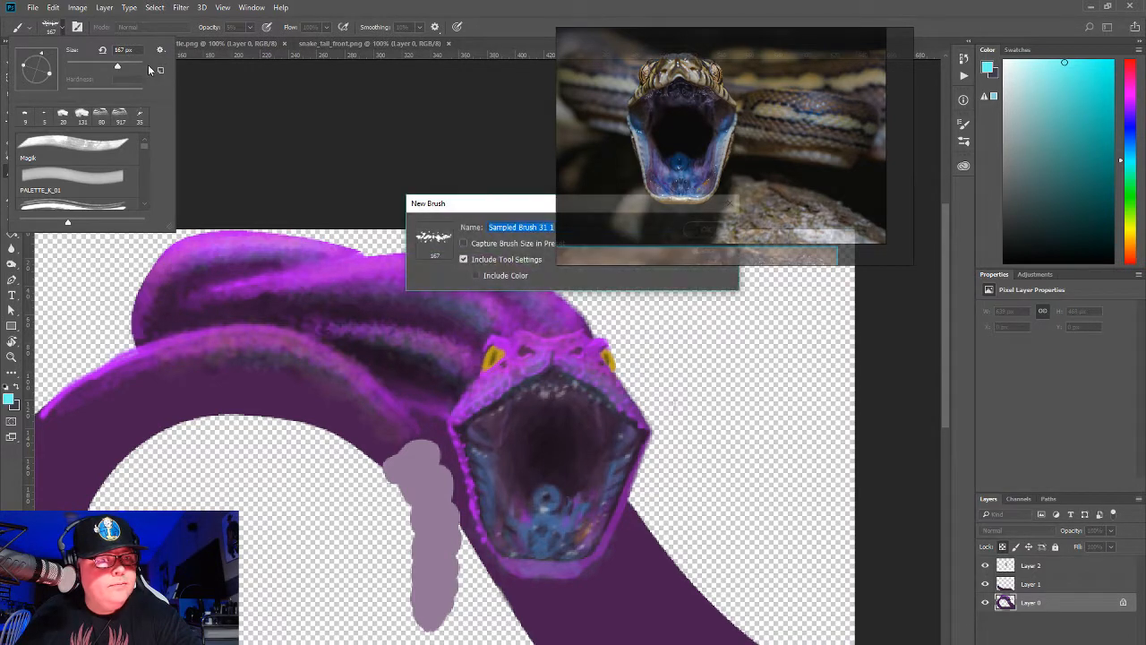
left_click(632, 279)
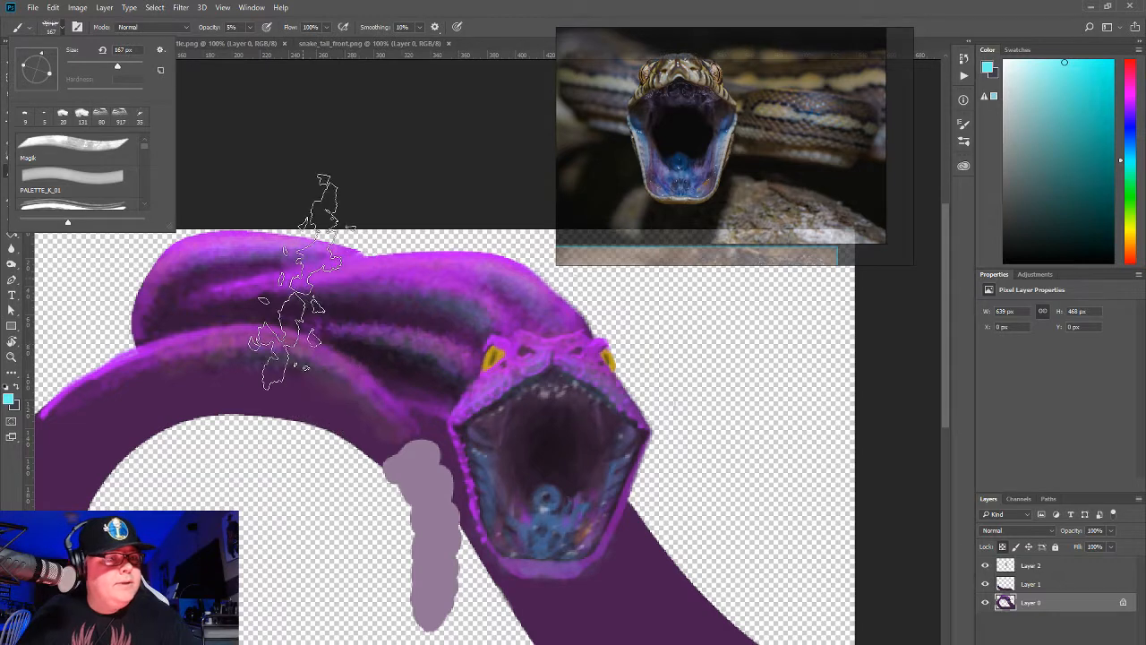
Step: Restore the default brushes to the brush presets and look through the preset list
left_click(161, 50)
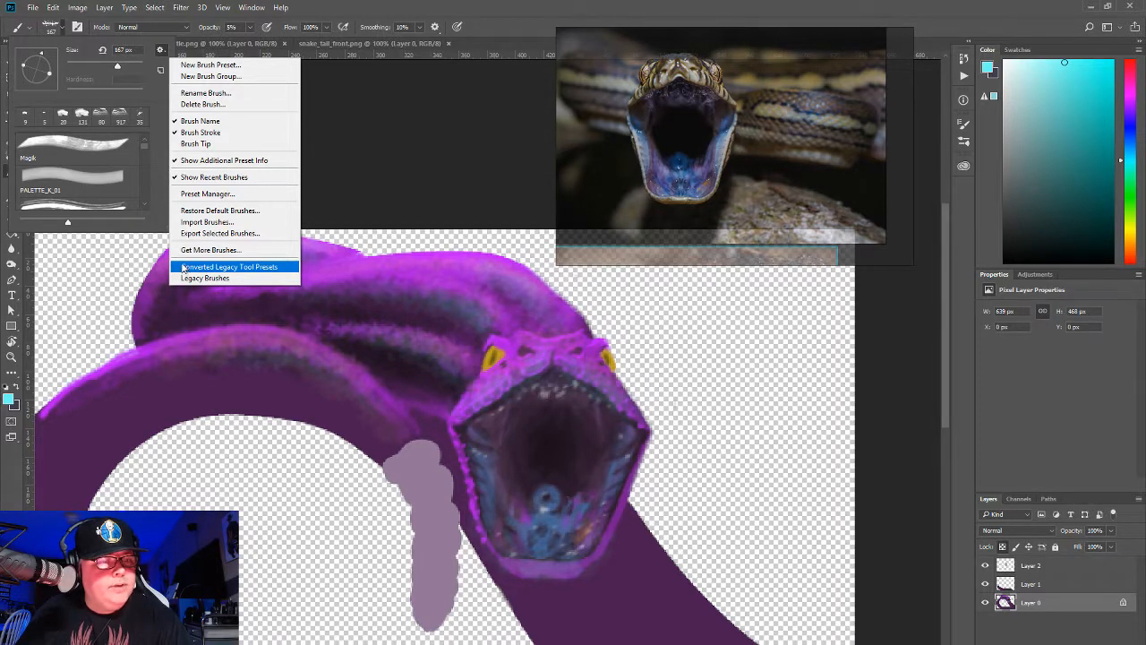
left_click(185, 213)
left_click(544, 272)
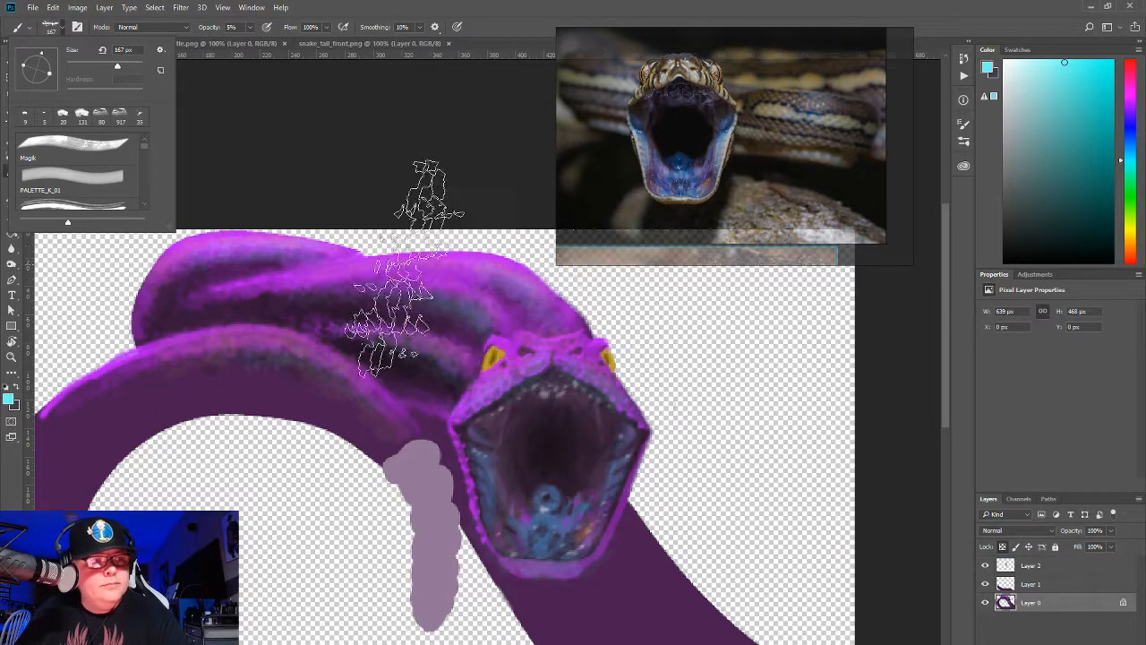
scroll(144, 146, "down", 3)
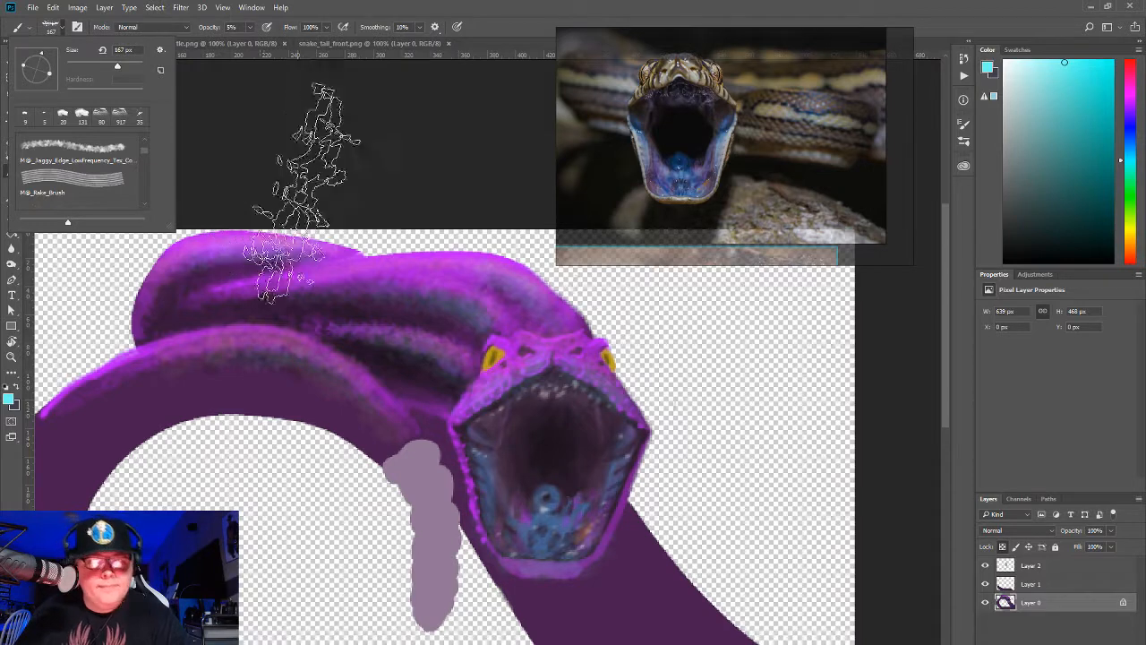
Step: Show the Brush Settings and move the reference photo clear of them
key("F5")
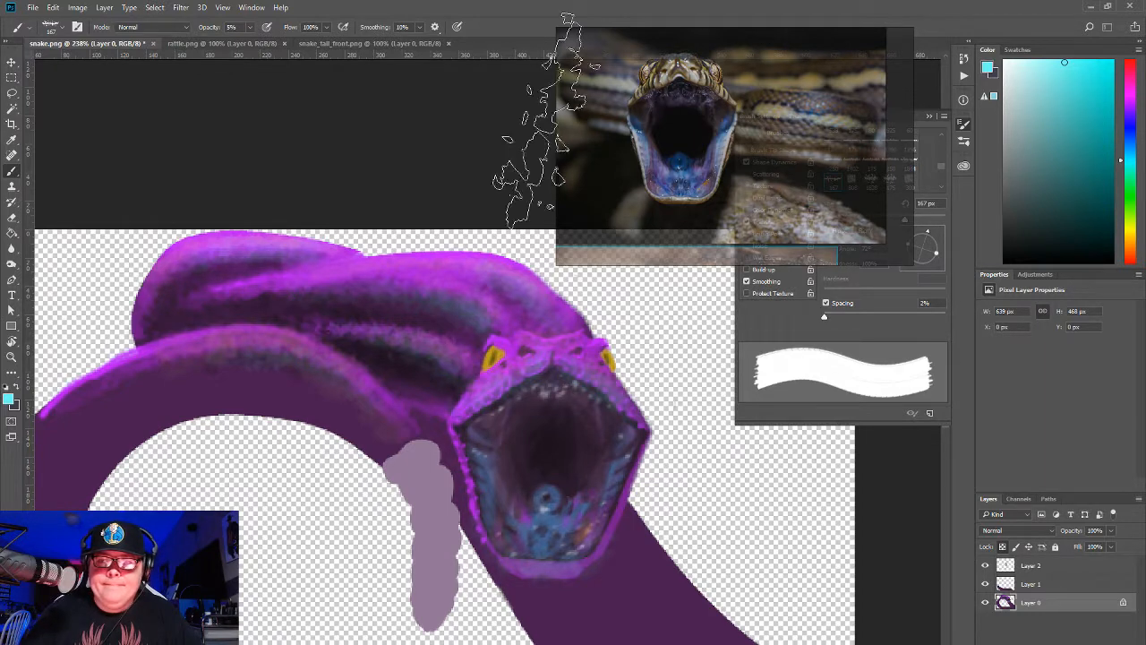
mouse_move(790, 84)
left_mouse_down()
mouse_move(564, 140)
mouse_move(543, 102)
left_mouse_up()
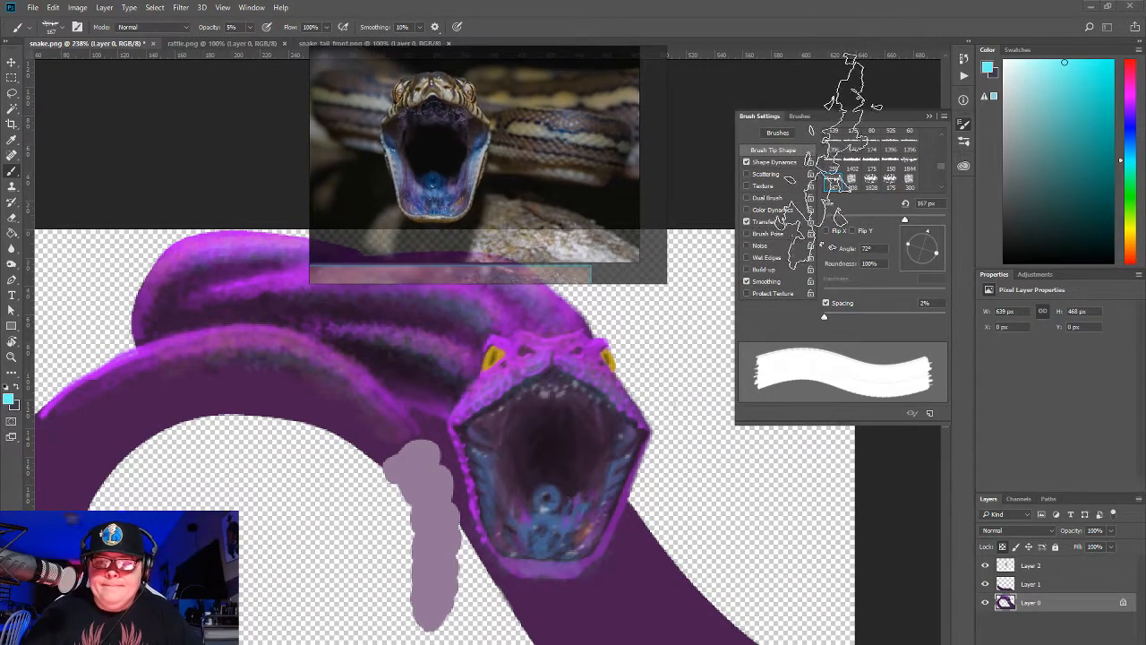
Step: Enlarge the brush preset list, browse it and select the "DOTS 2" brush
left_click(64, 29)
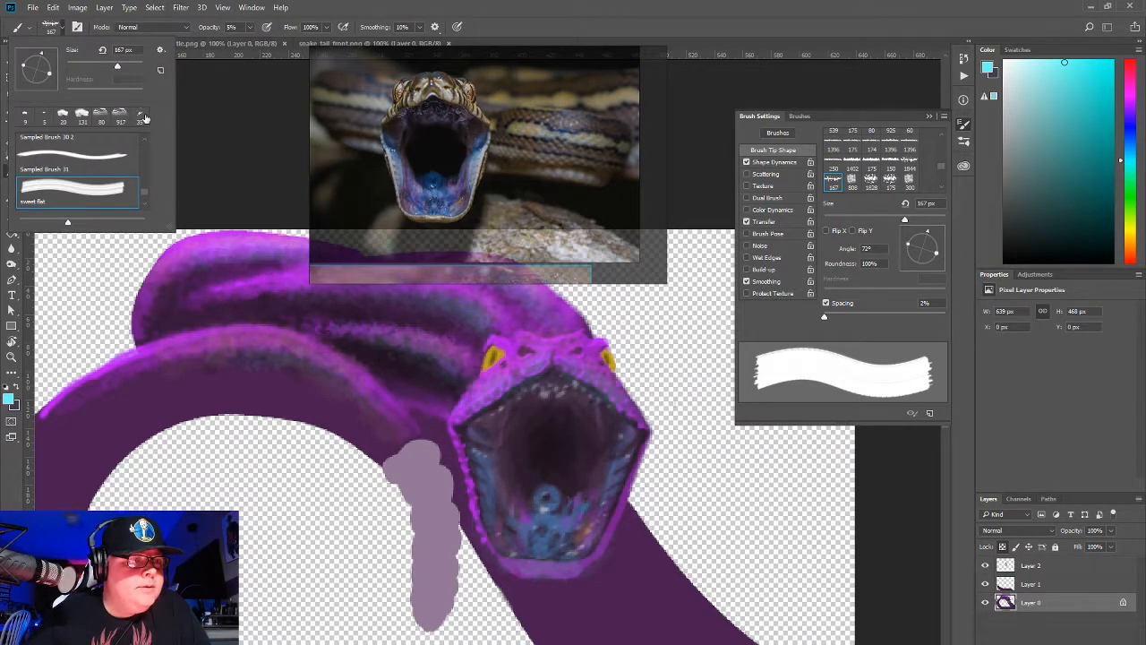
left_click_drag(144, 194, 174, 382)
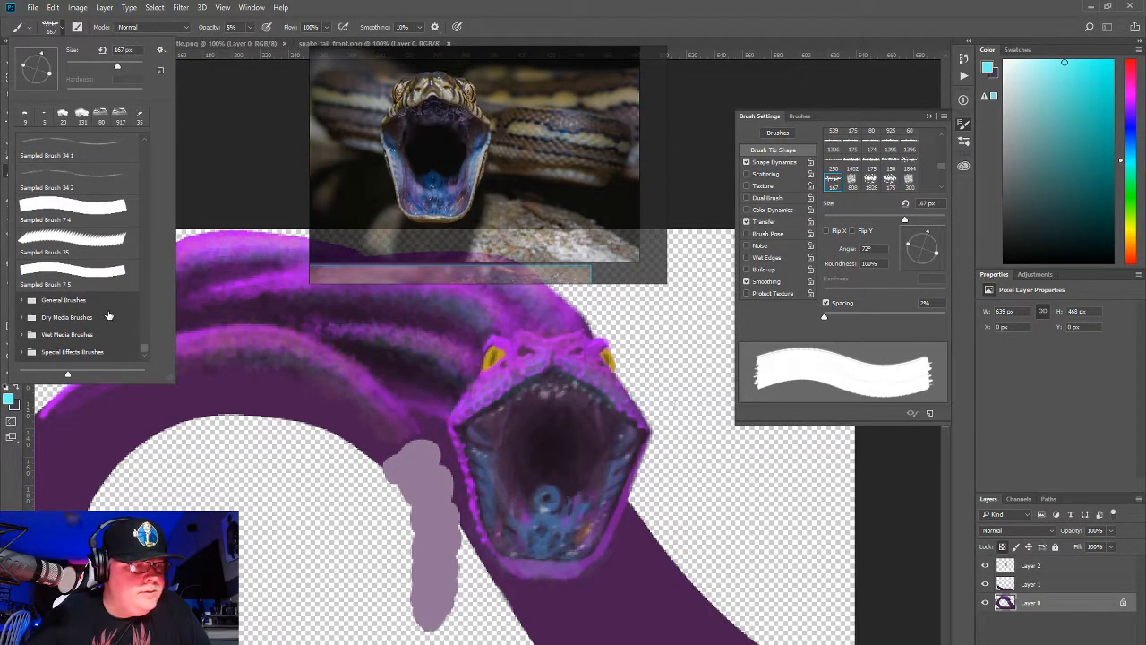
scroll(114, 317, "up", 3)
scroll(114, 316, "up", 4)
scroll(182, 309, "up", 2)
left_click_drag(145, 301, 154, 119)
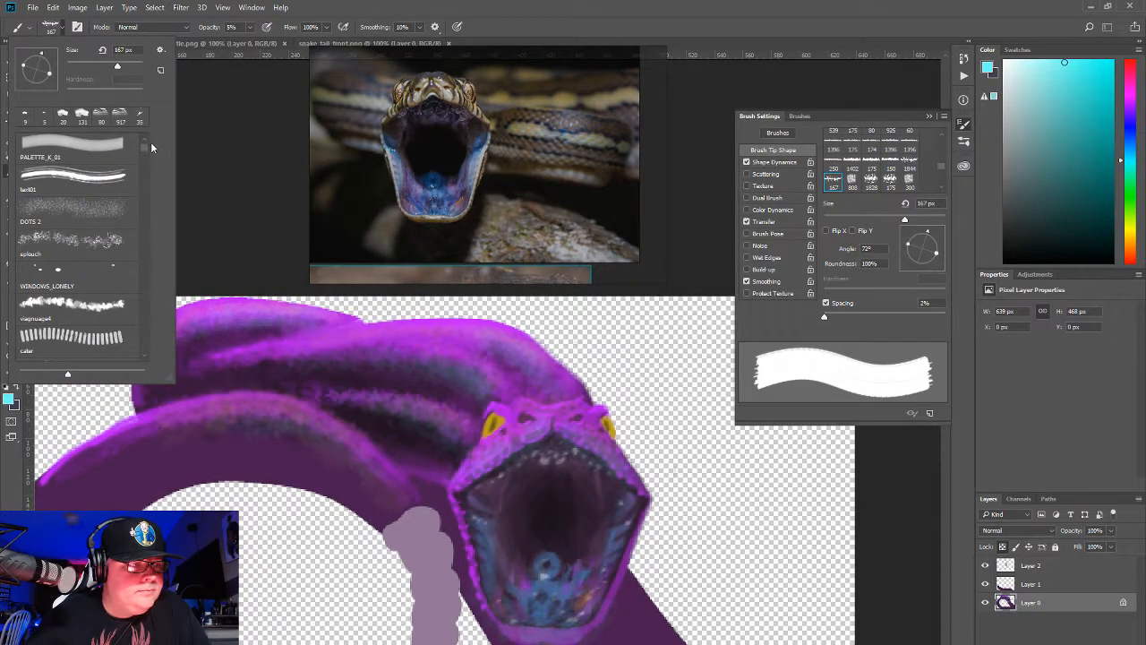
scroll(151, 144, "down", 1)
left_click(79, 191)
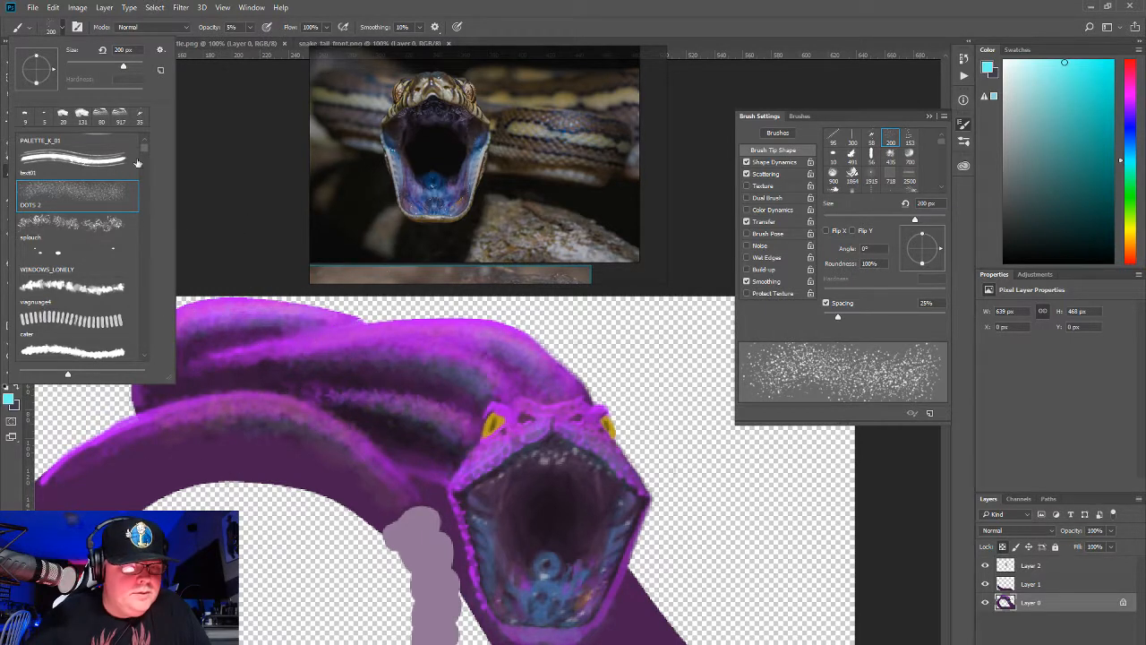
scroll(135, 152, "up", 1)
Step: Choose the Hard Round brush from the General Brushes group
left_click_drag(141, 133, 134, 364)
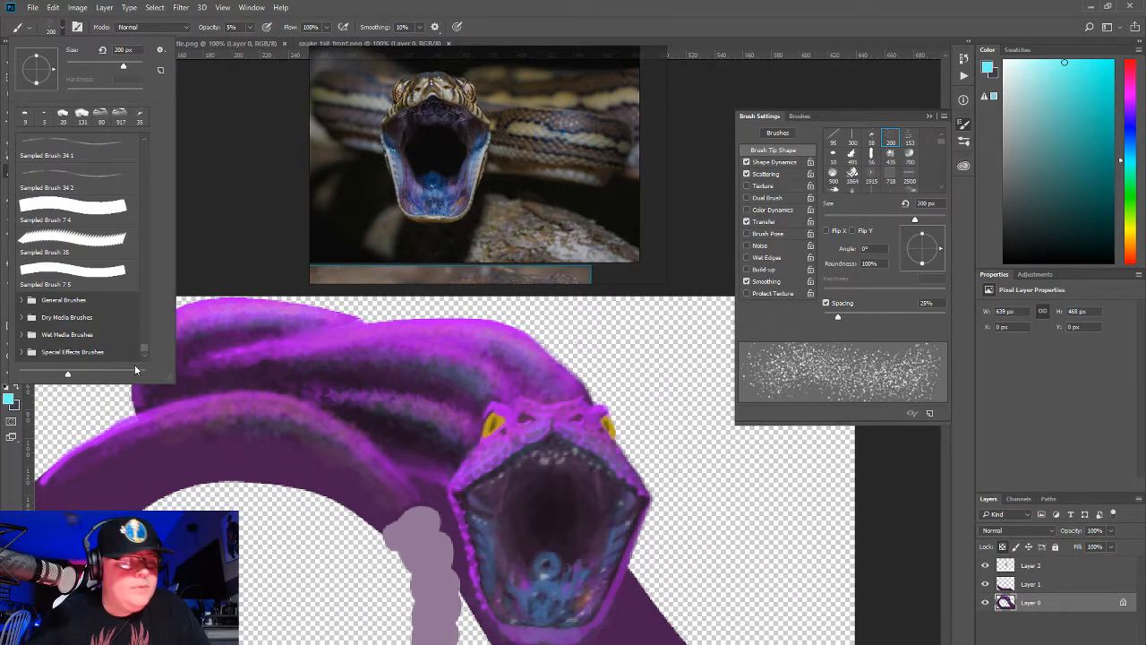
left_click(22, 300)
left_click(104, 327)
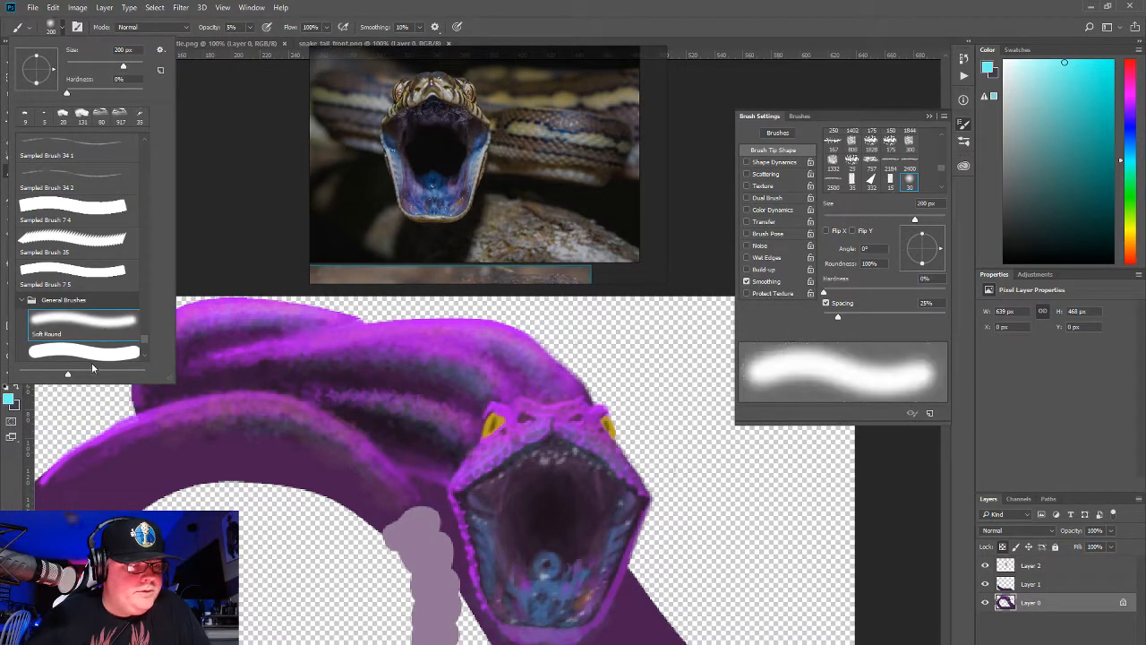
left_click(93, 365)
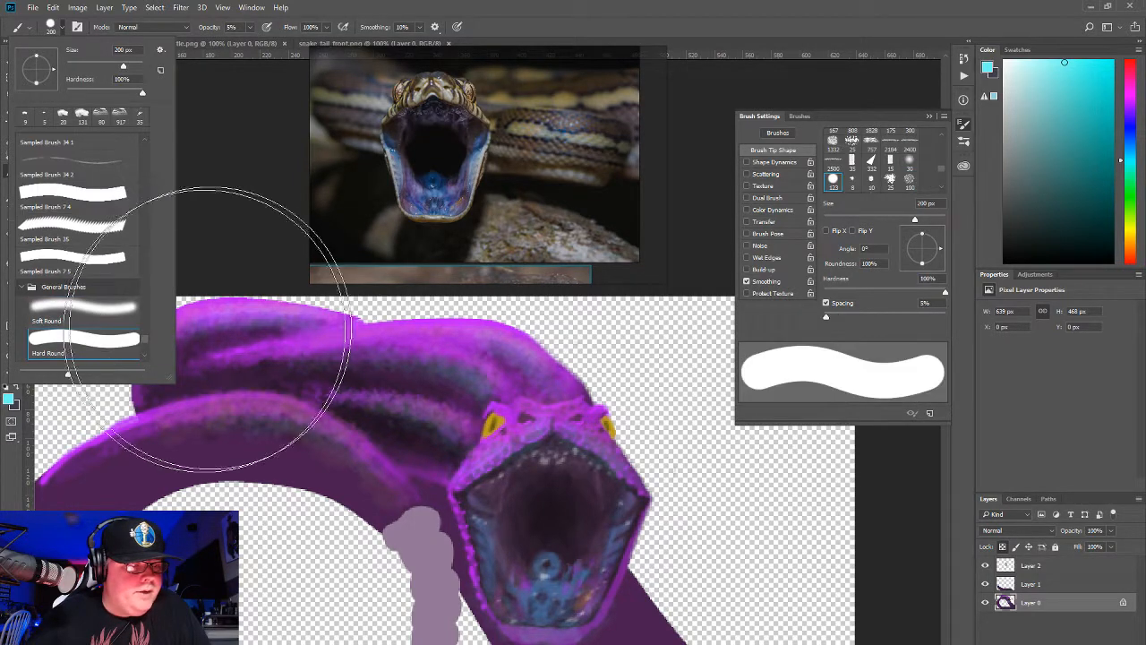
left_click(451, 462)
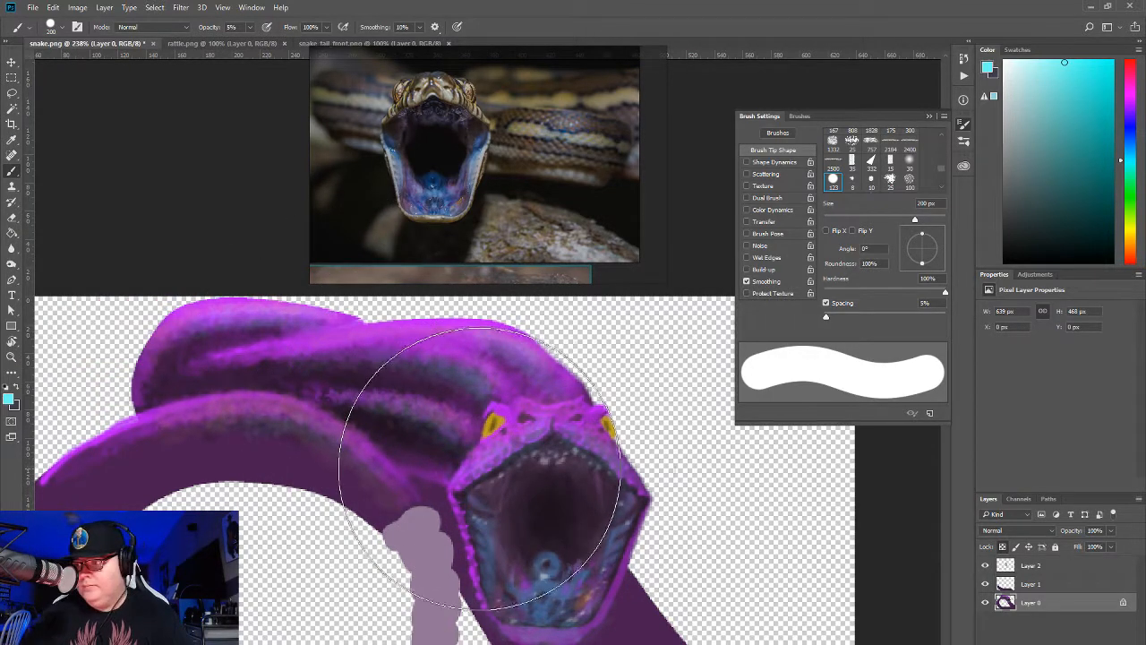
Step: Reduce the hard round brush to 7 px
key("[")
key("[")
key("[")
key("[")
key("[")
key("[")
key("[")
key("[")
key("[")
key("[")
key("[")
key("[")
key("[")
key("[")
key("[")
key("[")
key("[")
key("[")
key("[")
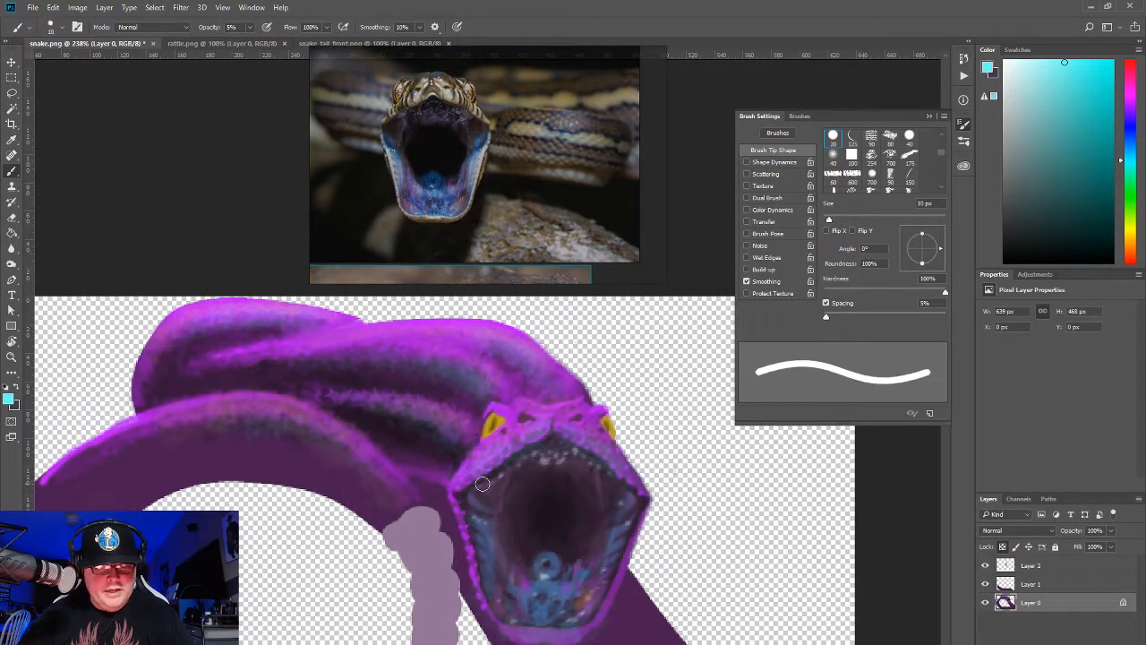
key("[")
key("[")
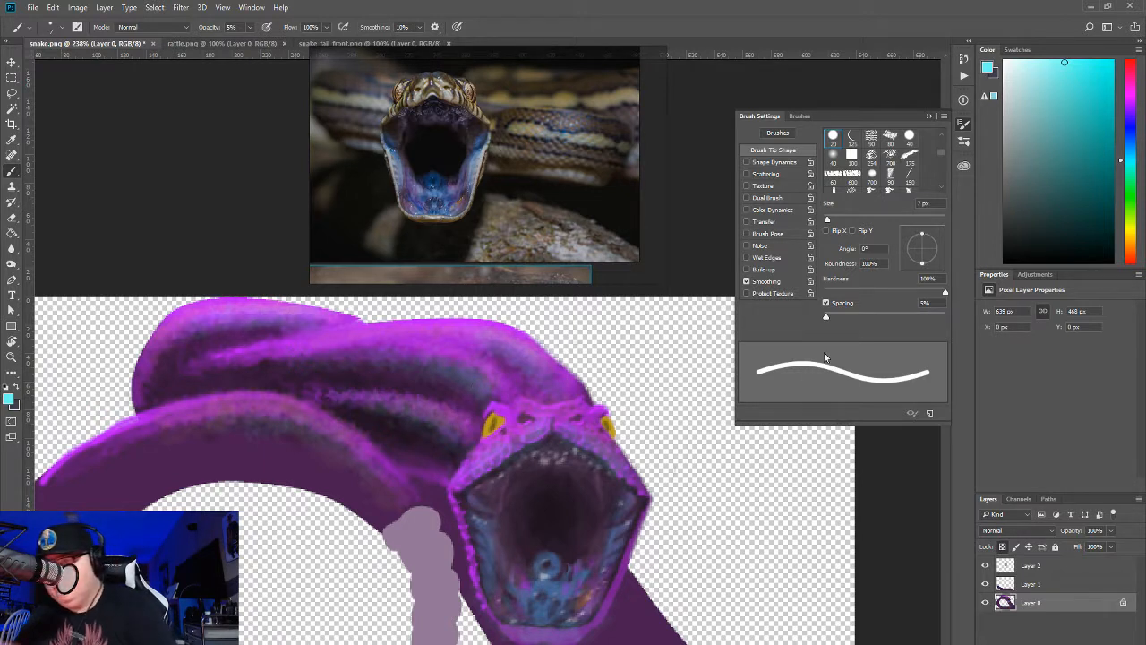
Step: Brush light orange highlights onto the snake's eyes with a 3 px brush at 100% opacity
left_click(1130, 242)
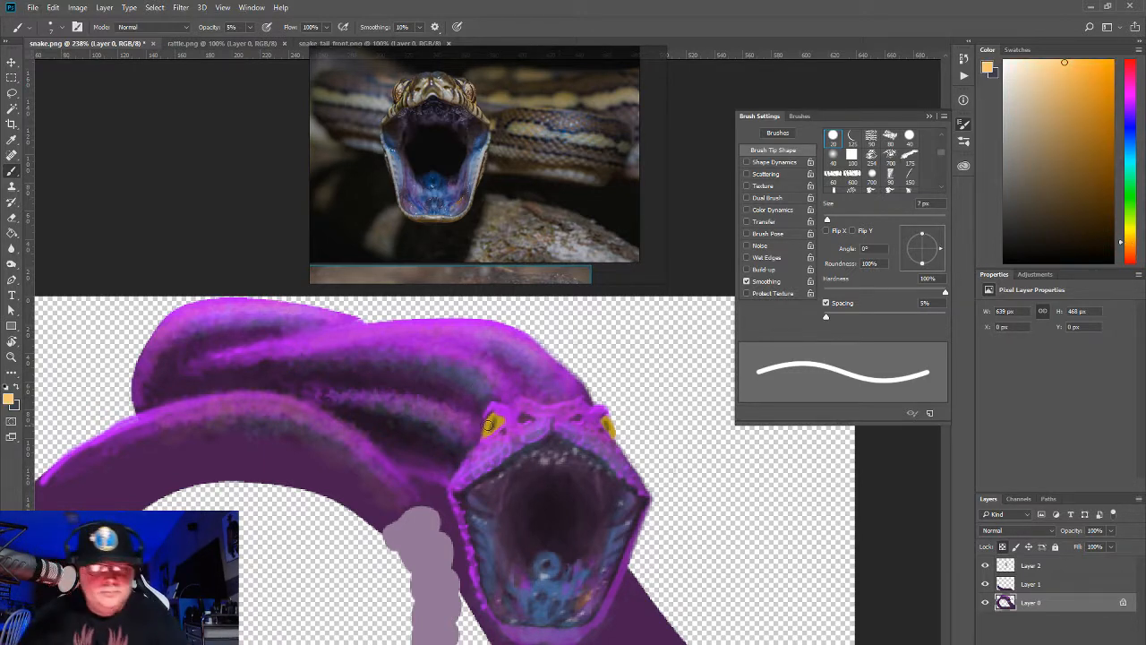
key("bracketleft")
key("bracketleft")
key("bracketleft")
key("bracketleft")
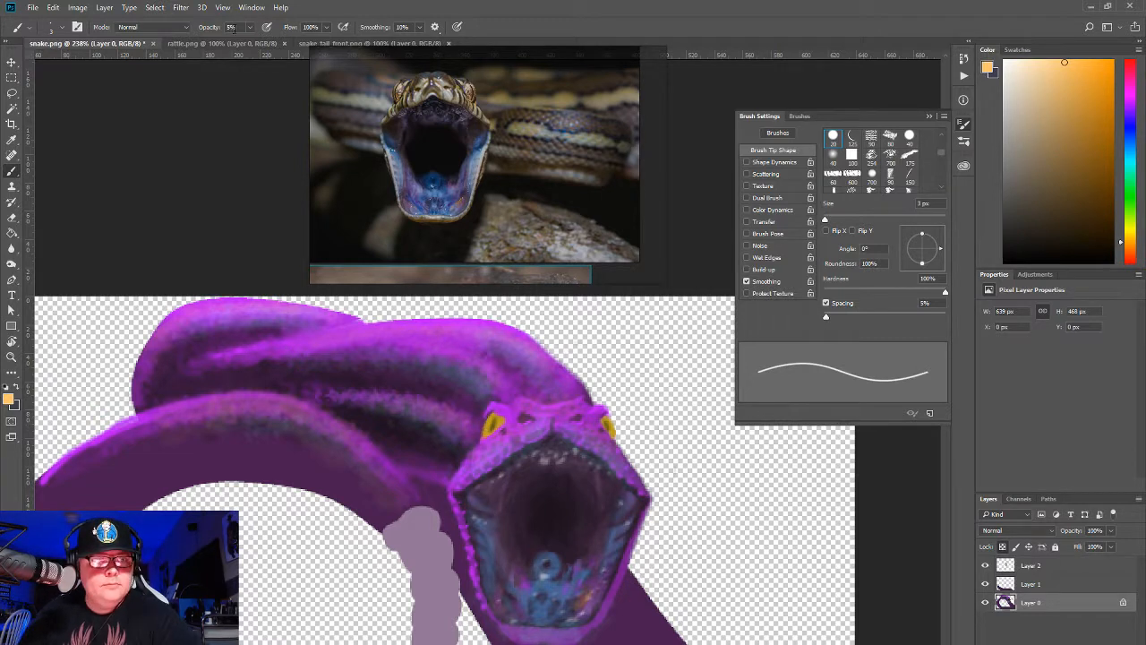
left_click(249, 28)
left_click_drag(246, 41, 299, 41)
left_click(485, 433)
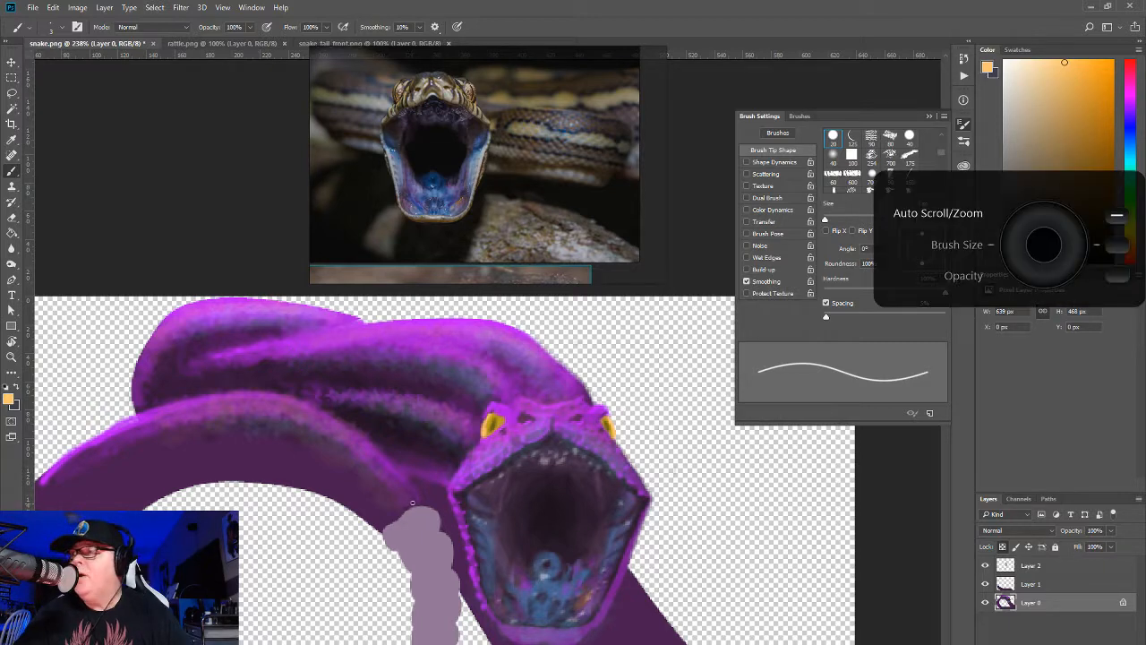
Step: Refine the outer edge of the snake's left-hand eye in light orange with a 1 px brush
scroll(447, 447, "down", 5)
scroll(447, 448, "up", 8)
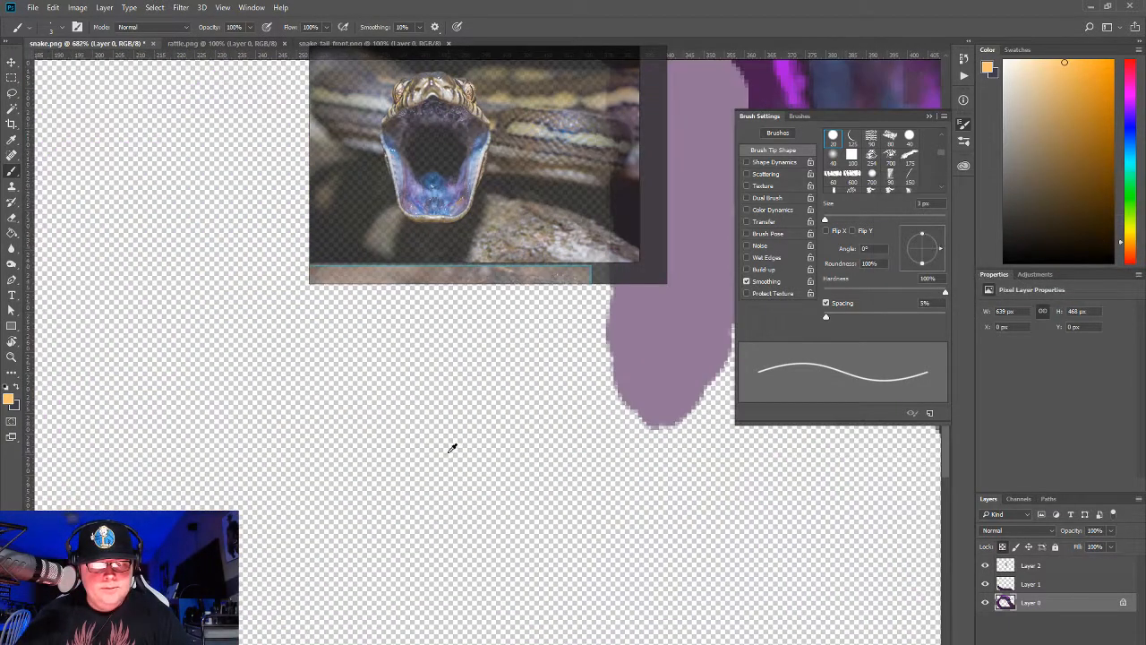
scroll(448, 451, "down", 2)
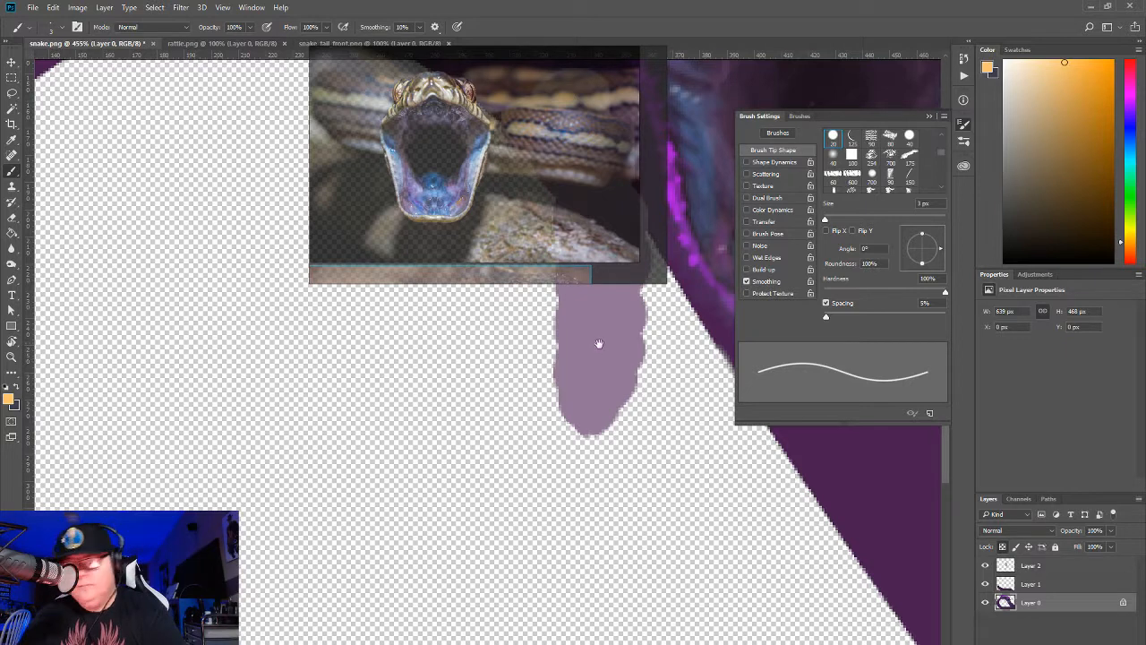
left_click_drag(554, 387, 458, 566)
left_click_drag(583, 361, 489, 439)
left_click_drag(508, 306, 446, 589)
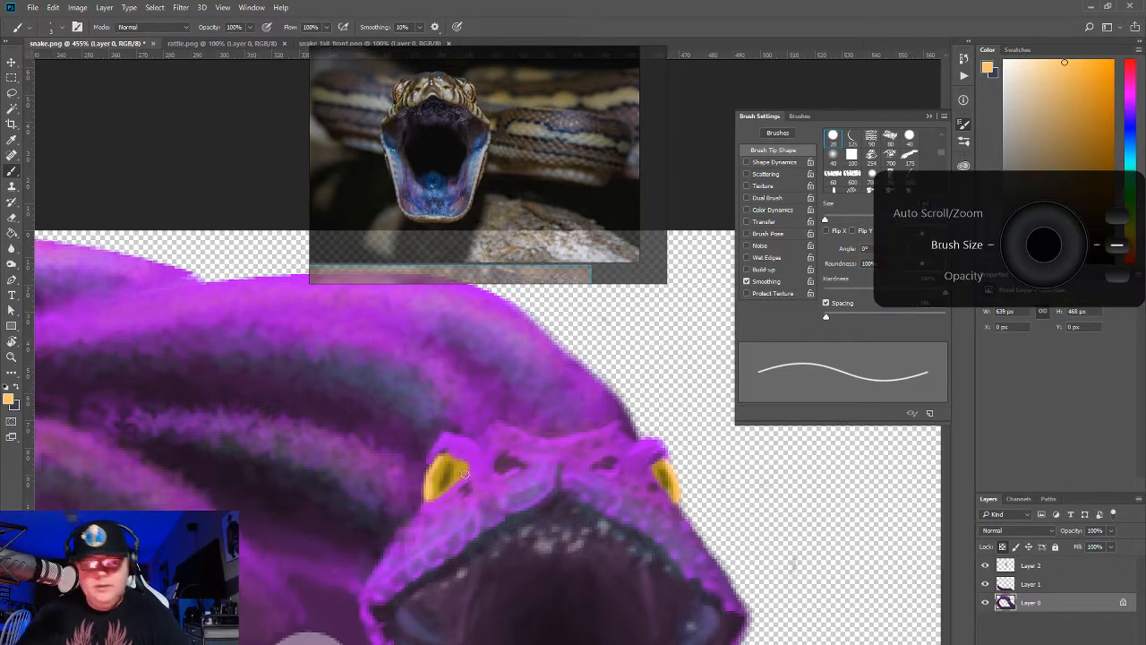
key("bracketleft")
key("bracketleft")
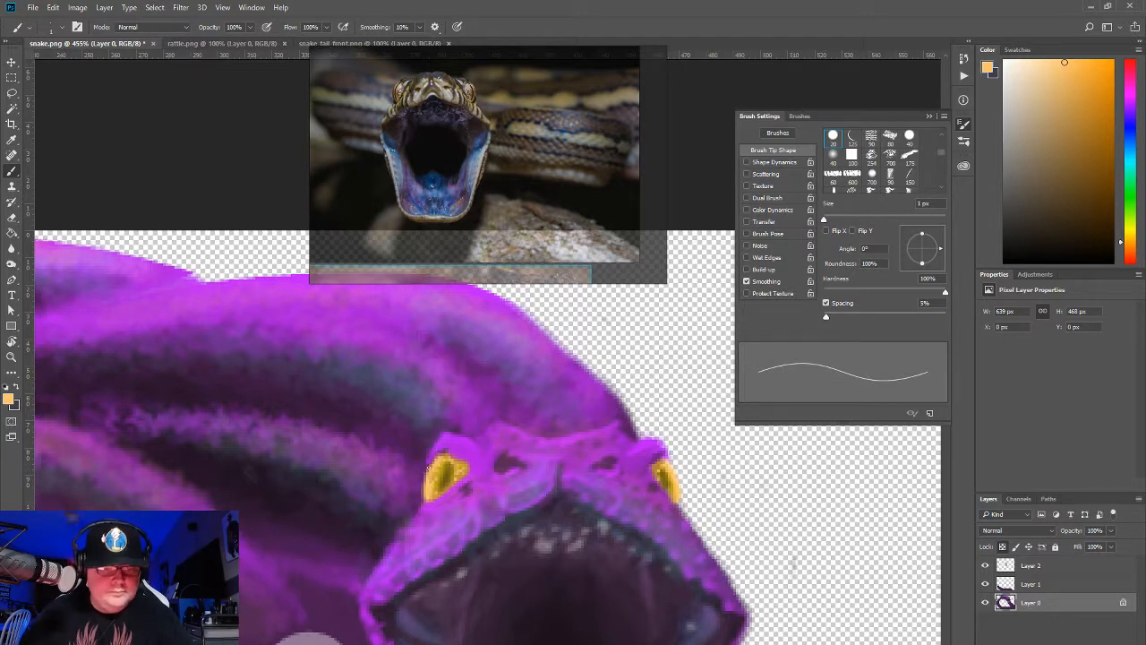
left_click_drag(435, 458, 423, 489)
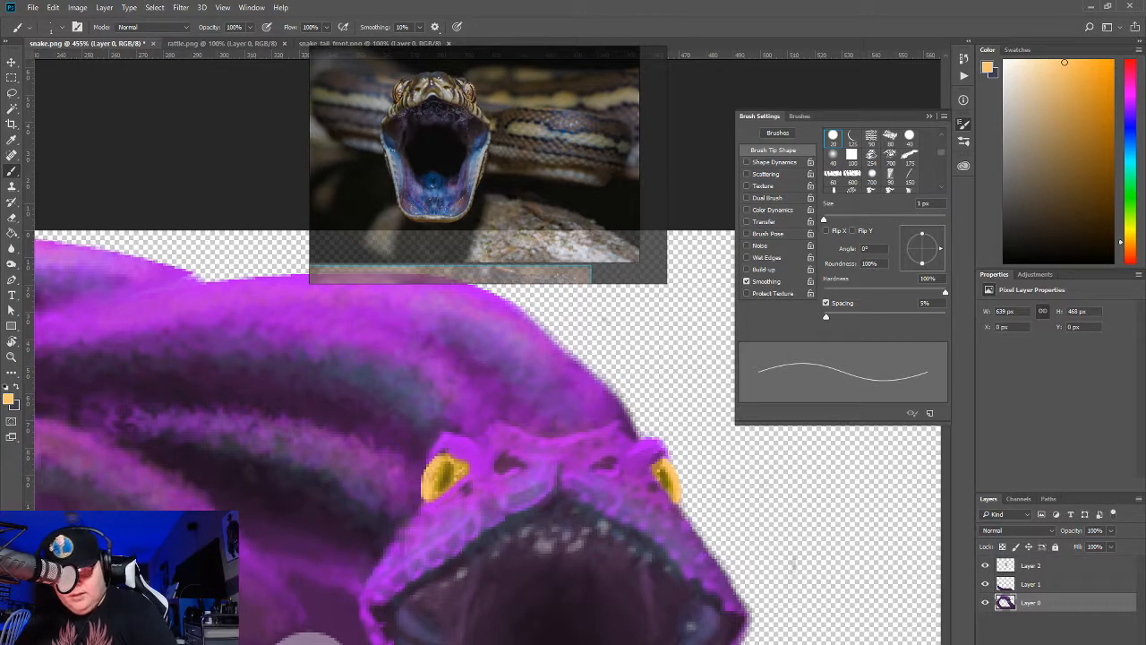
Step: Lock the transparent pixels of the snake's layer and add a new empty layer beneath Layer 0
left_click(1003, 546)
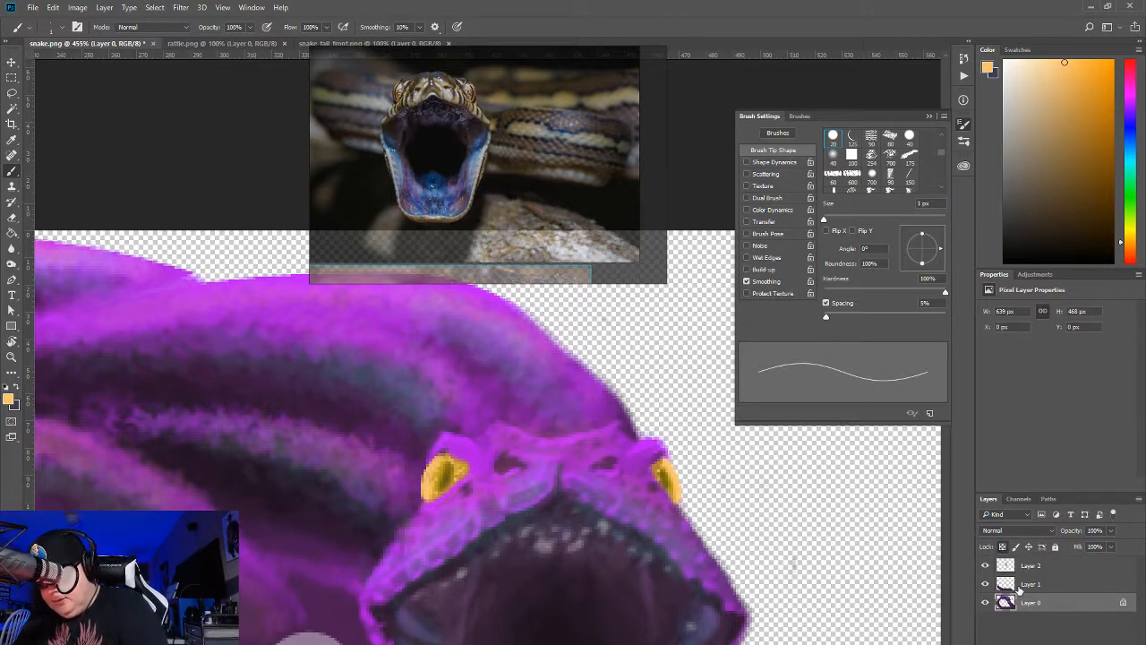
key("ctrl+shift+alt+n")
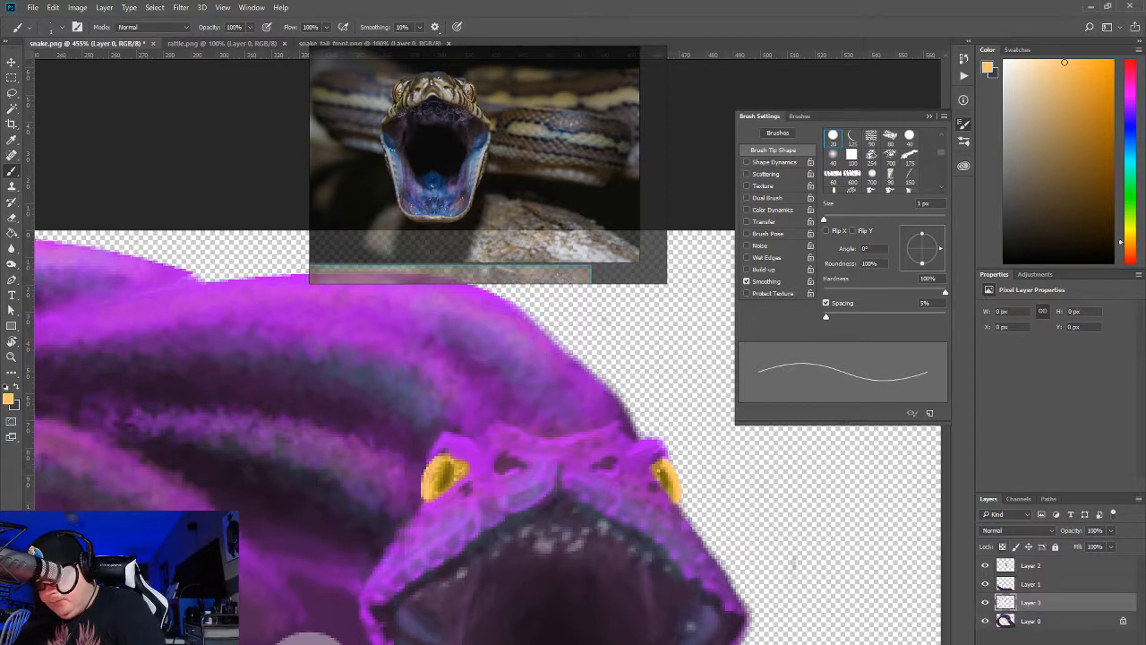
left_click_drag(1021, 606, 1026, 637)
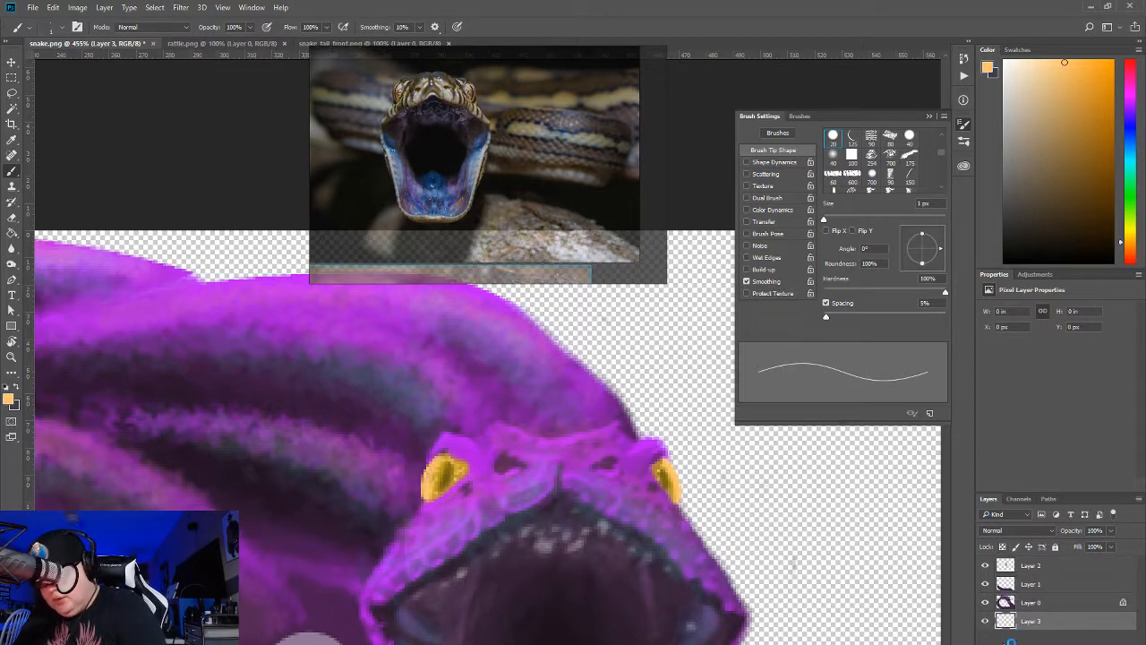
Step: Set the foreground colour to black
key("i")
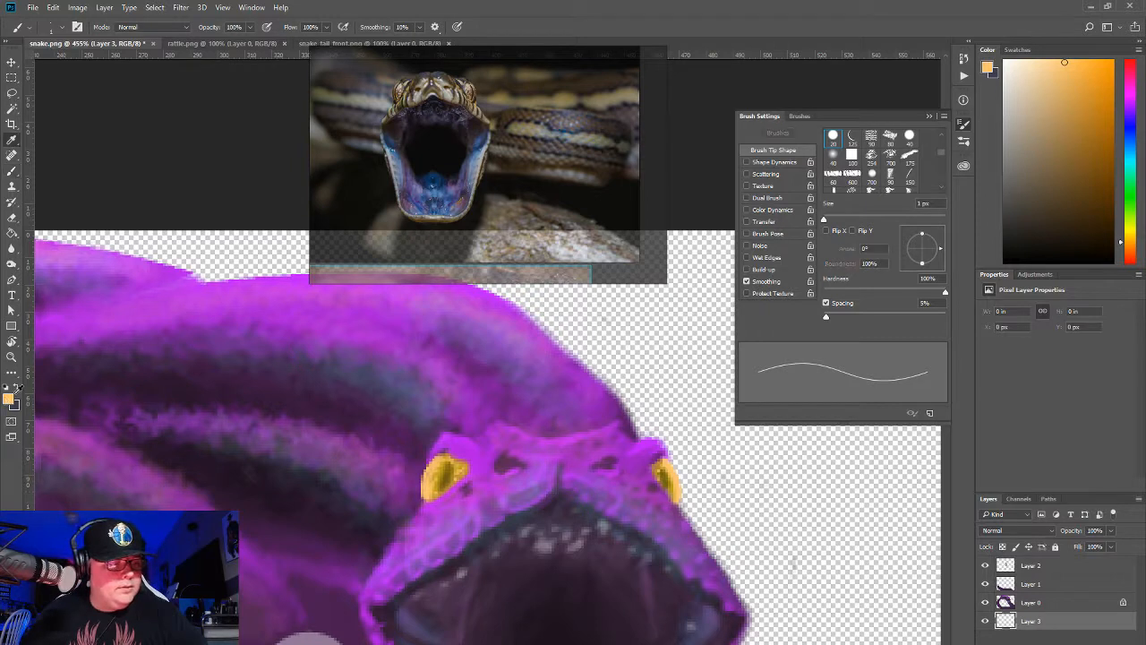
left_click_drag(1039, 243, 1001, 273)
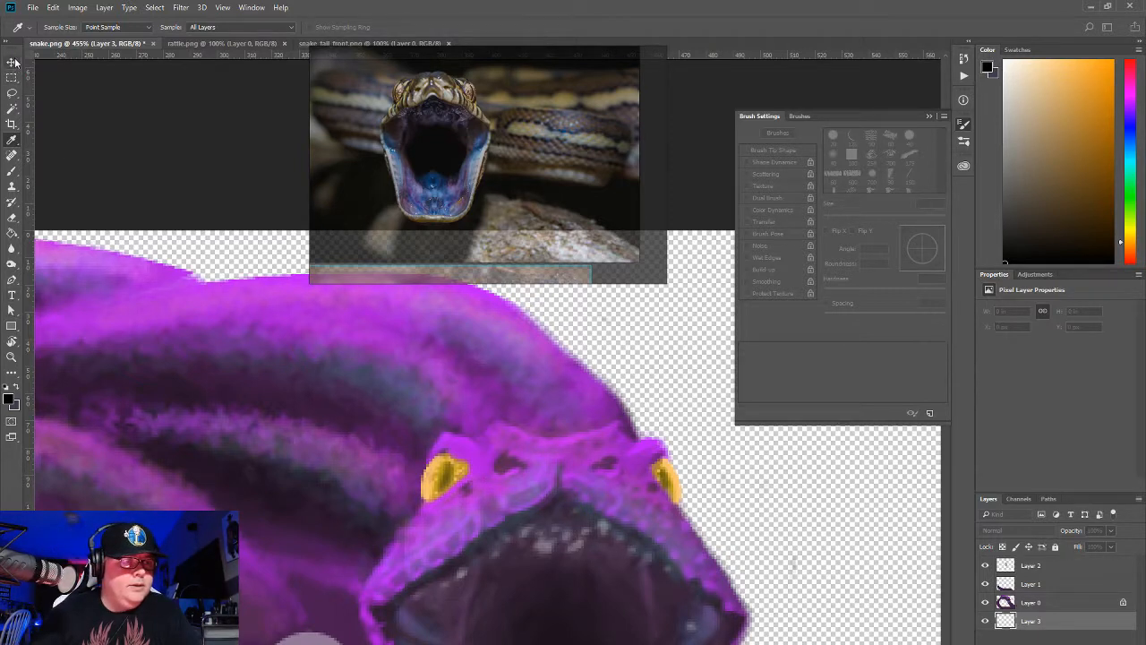
Step: Collapse the Brush Settings and reposition the reference photo over the empty area above the snake's head
left_click_drag(507, 136, 1145, 242)
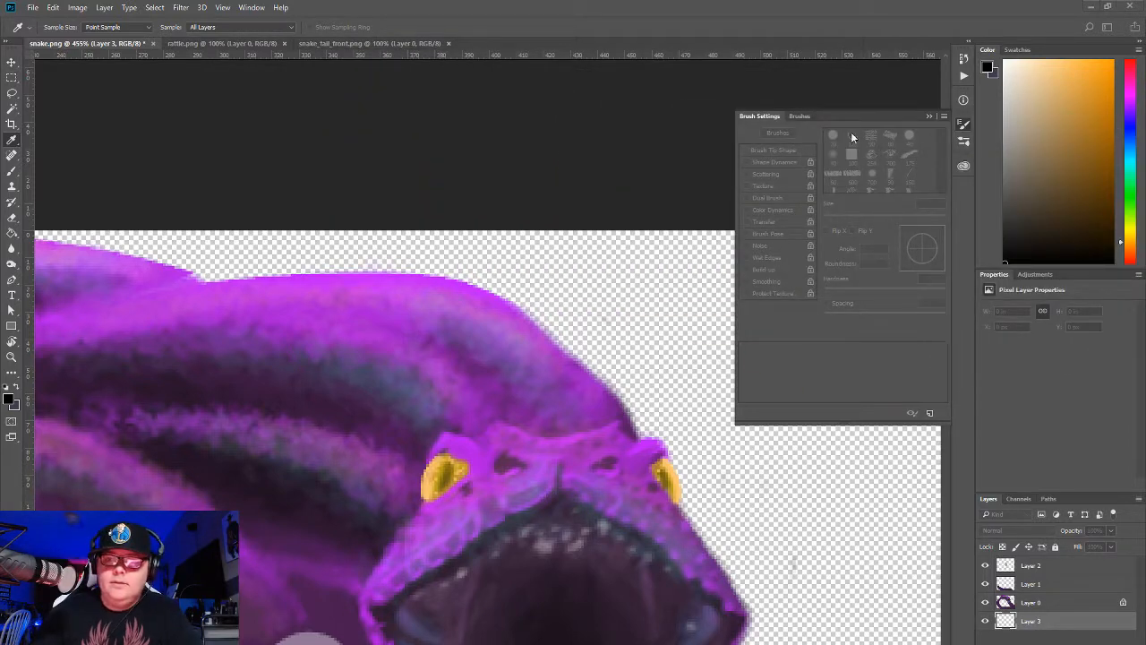
left_click(928, 116)
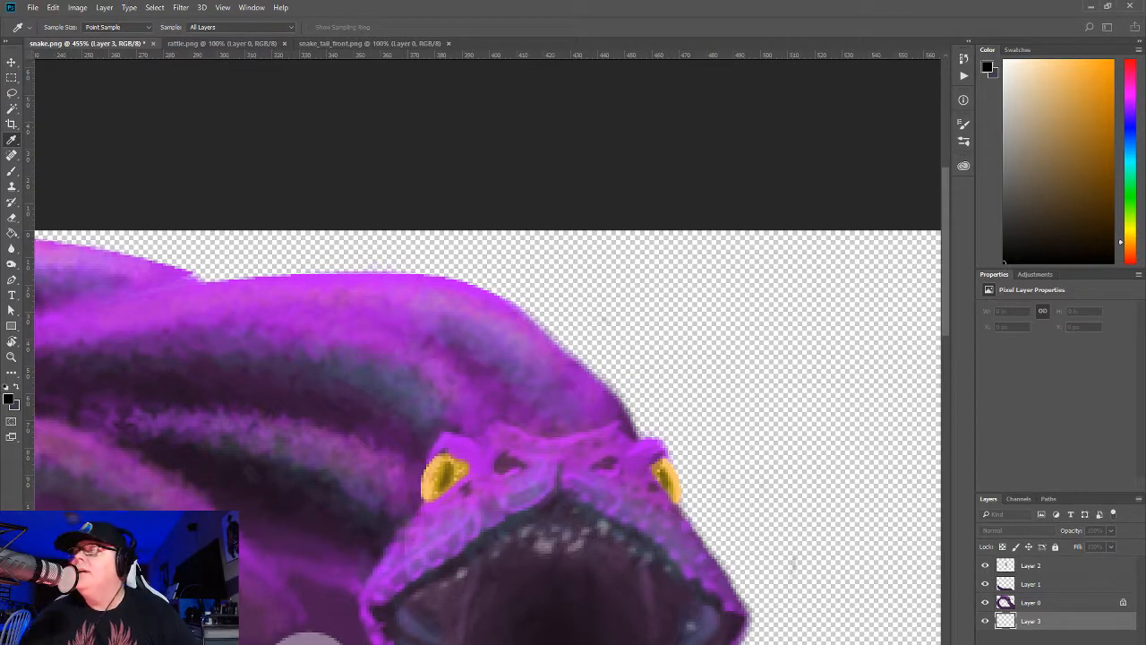
left_click_drag(1145, 233, 565, 240)
left_click(669, 281)
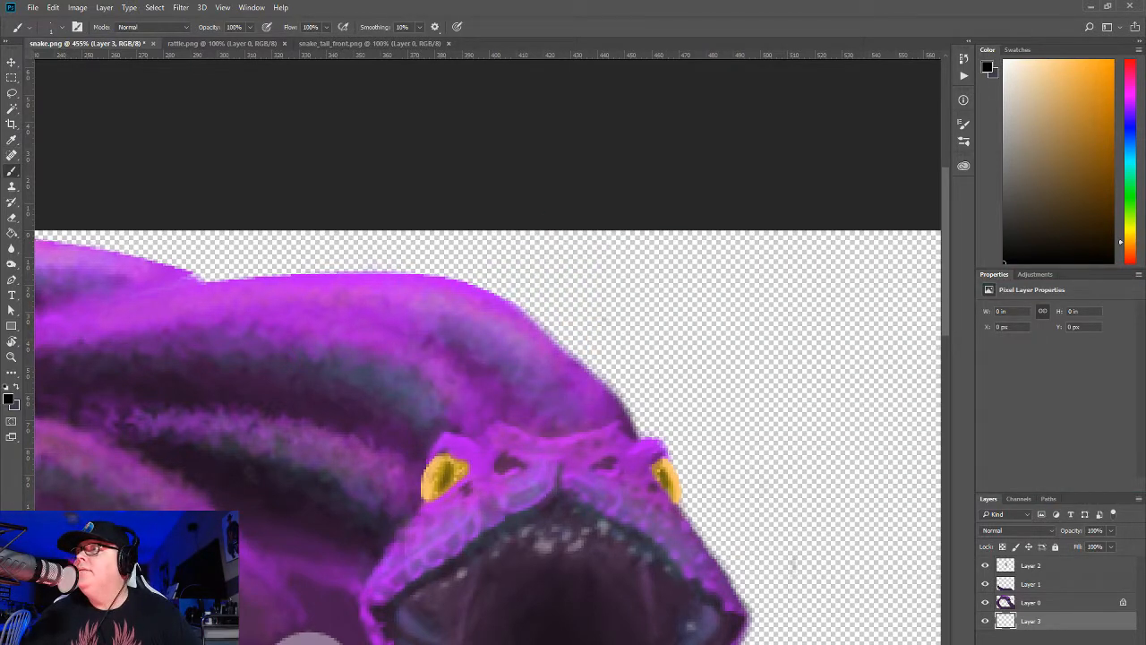
left_click_drag(1145, 395, 765, 164)
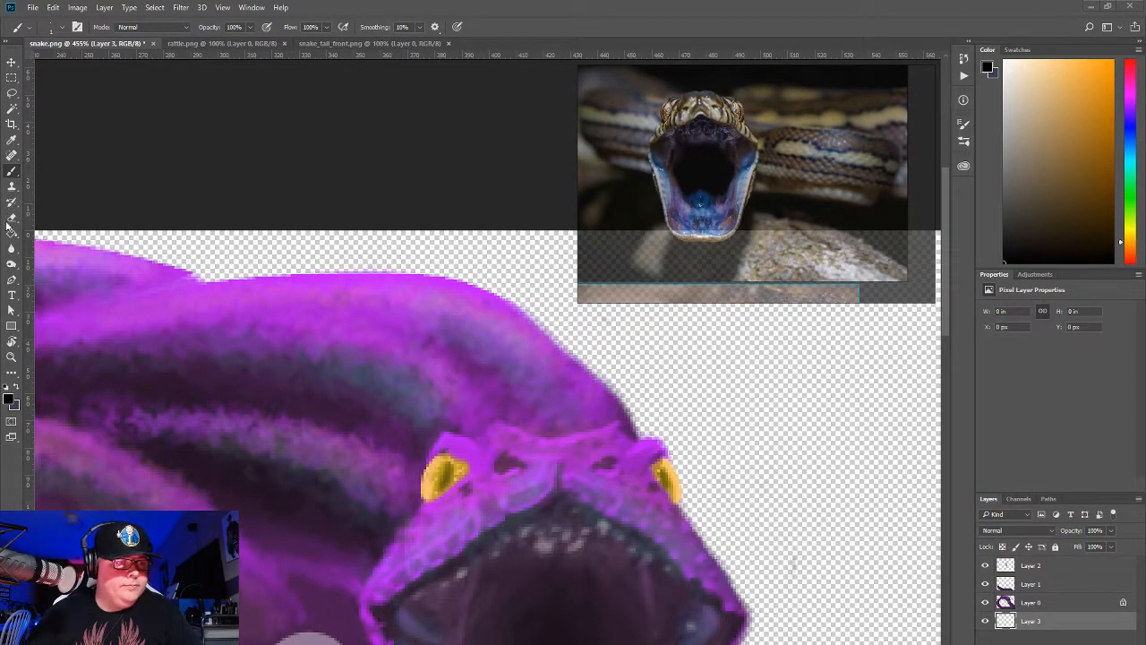
Step: Fill the new layer beneath the snake with black using the Paint Bucket
left_click(745, 471)
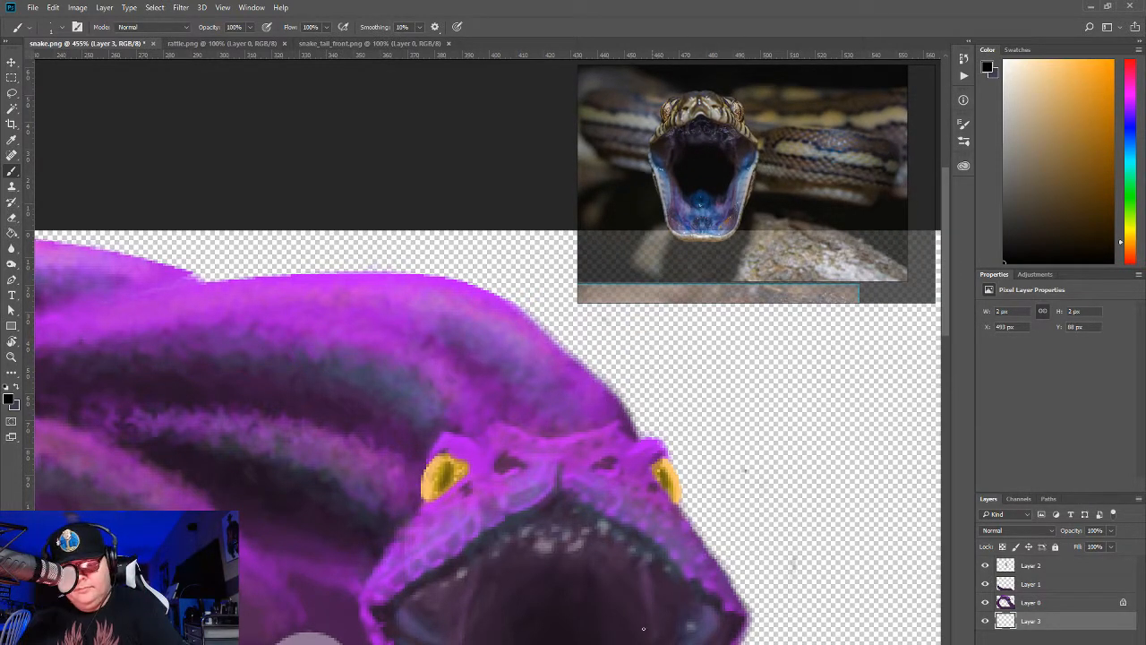
left_click(12, 233)
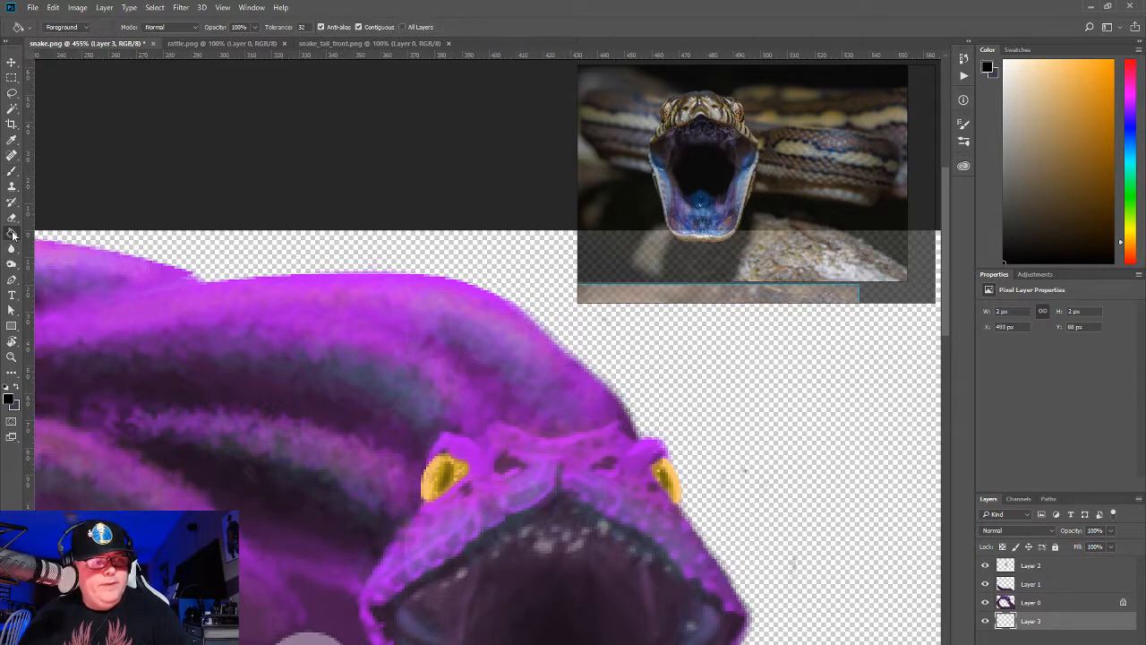
left_click(736, 462)
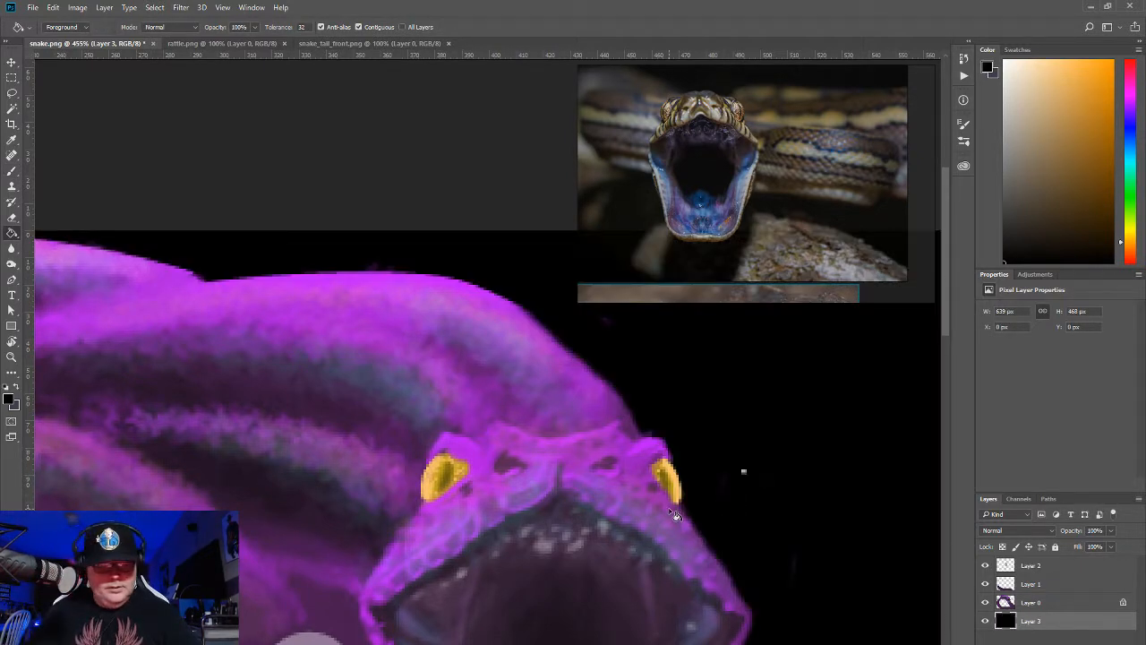
Step: Check Layer 0 against the black background, unlock its transparent pixels and erase stray marks along the head and right jaw
left_click(13, 171)
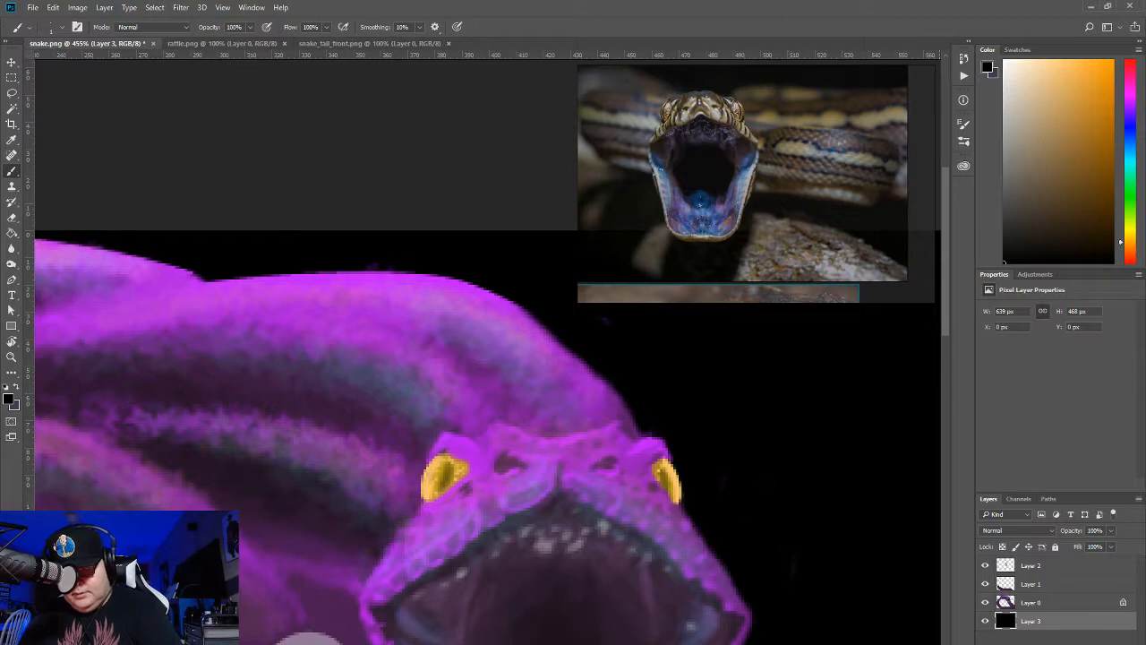
left_click(1030, 608)
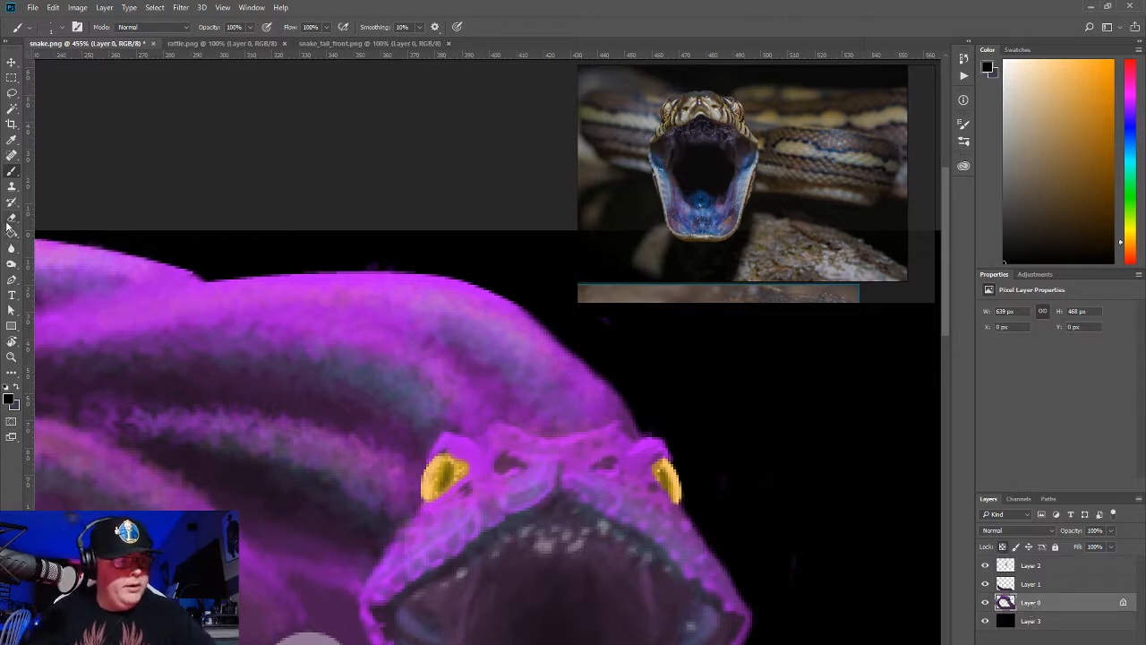
key("e")
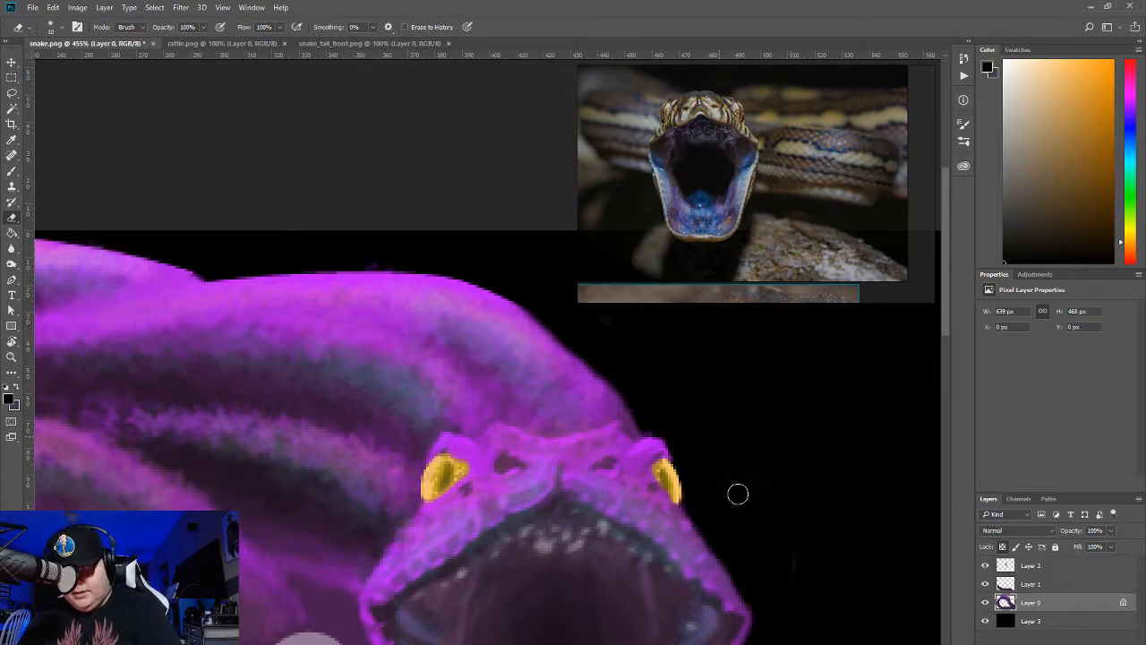
left_click(986, 603)
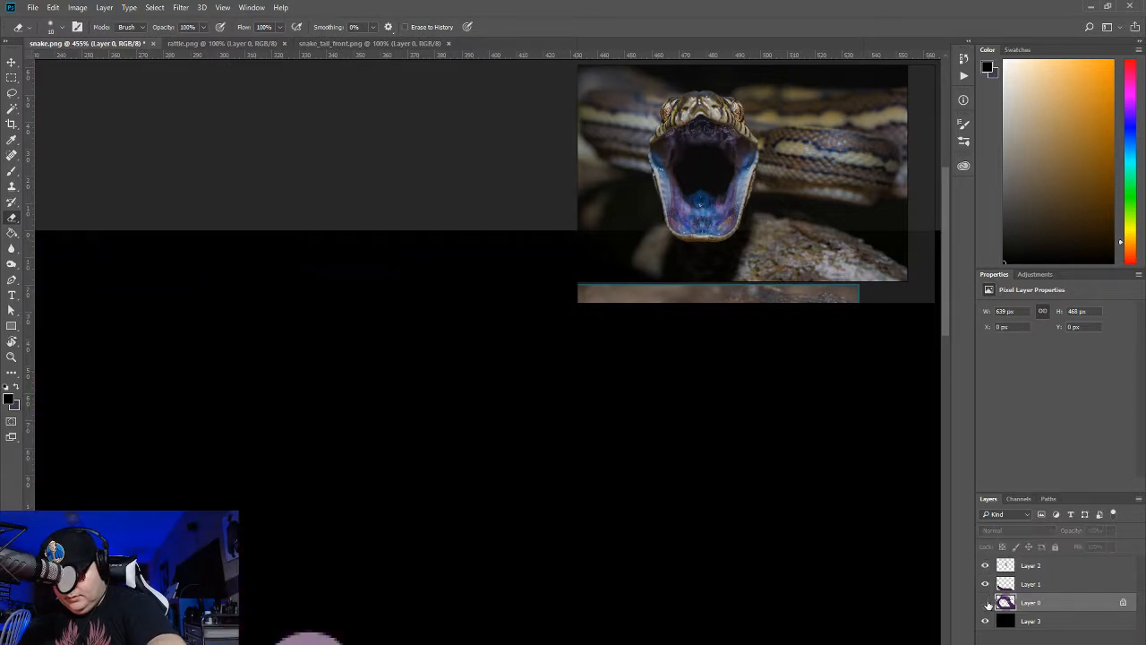
left_click(986, 603)
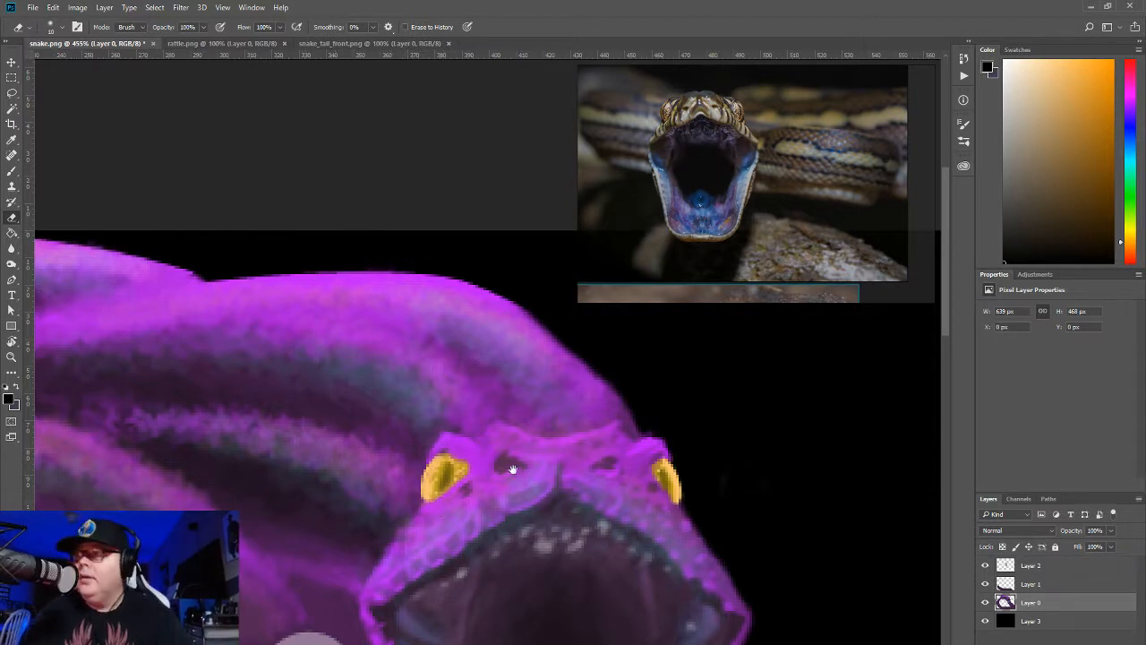
mouse_move(520, 468)
left_mouse_down()
mouse_move(346, 550)
mouse_move(274, 440)
mouse_move(289, 340)
mouse_move(325, 302)
left_mouse_up()
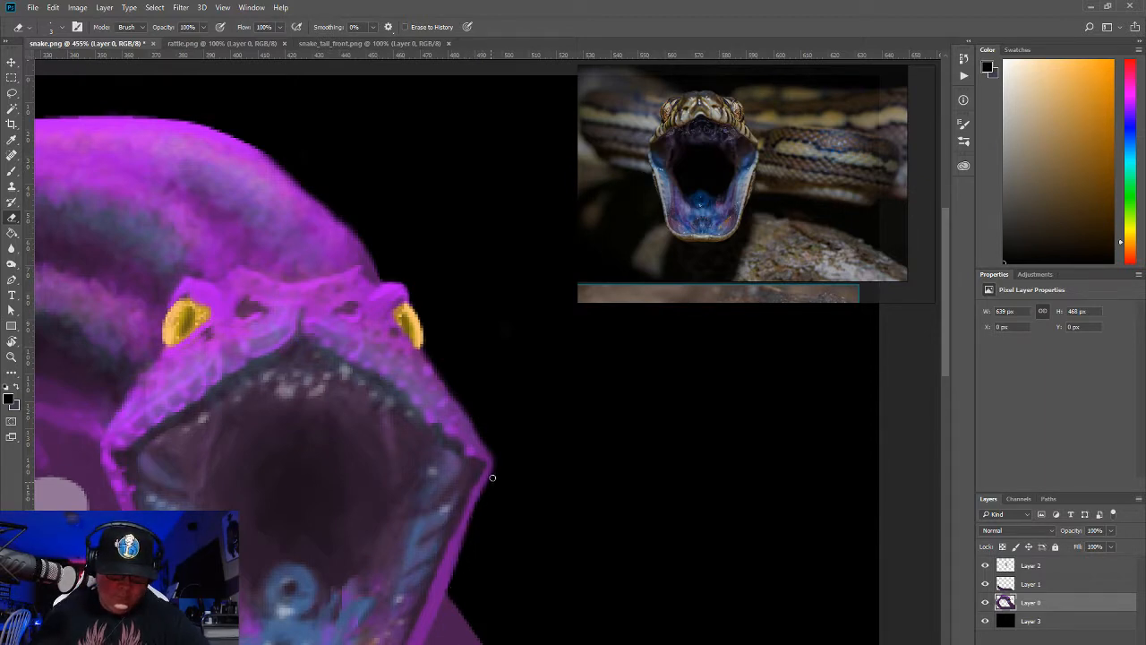
mouse_move(461, 557)
left_mouse_down()
mouse_move(448, 580)
mouse_move(472, 521)
left_mouse_up()
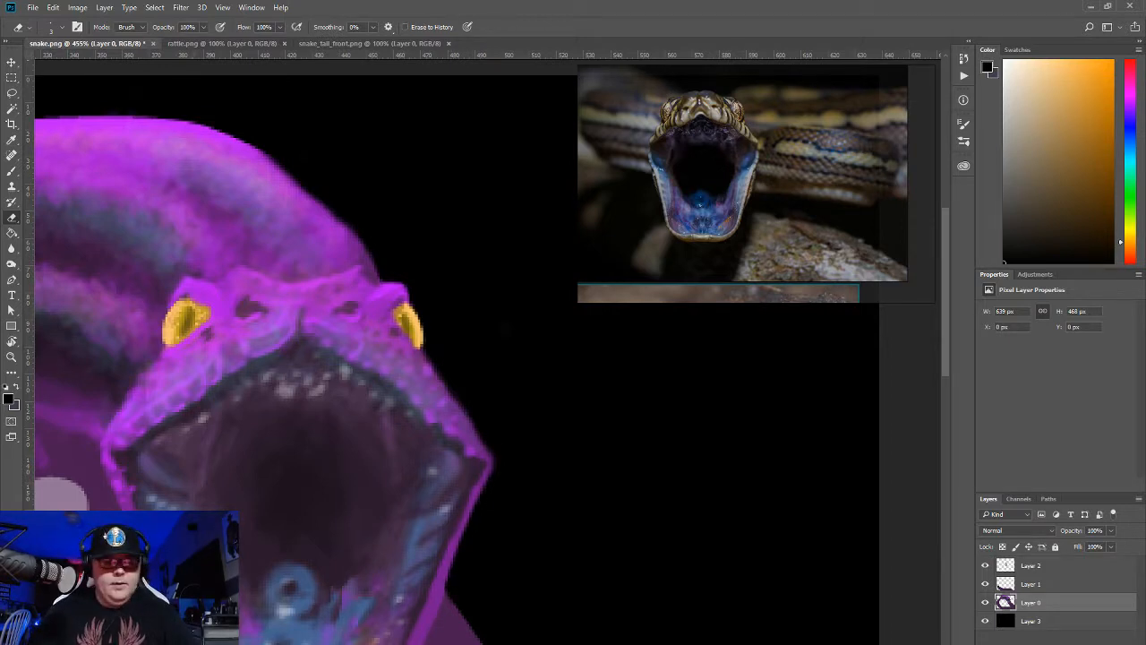
mouse_move(173, 625)
left_mouse_down()
mouse_move(246, 508)
mouse_move(249, 535)
left_mouse_up()
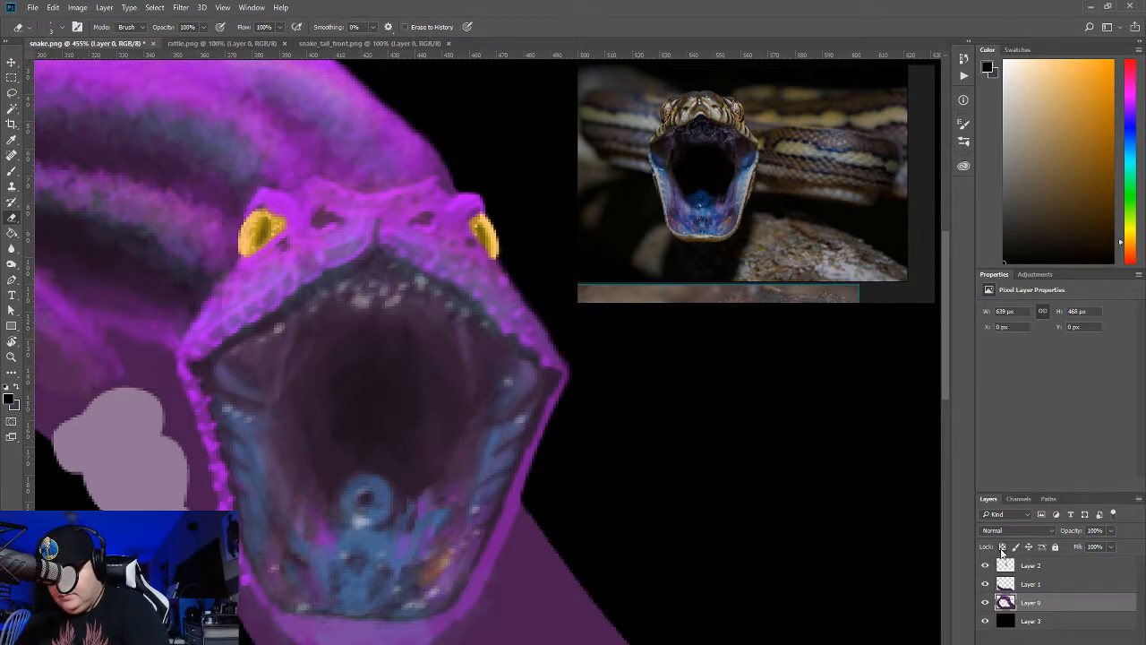
Step: Relock Layer 0's transparent pixels and add small brush touches in sampled purple shades to the neck and snout
left_click(1003, 547)
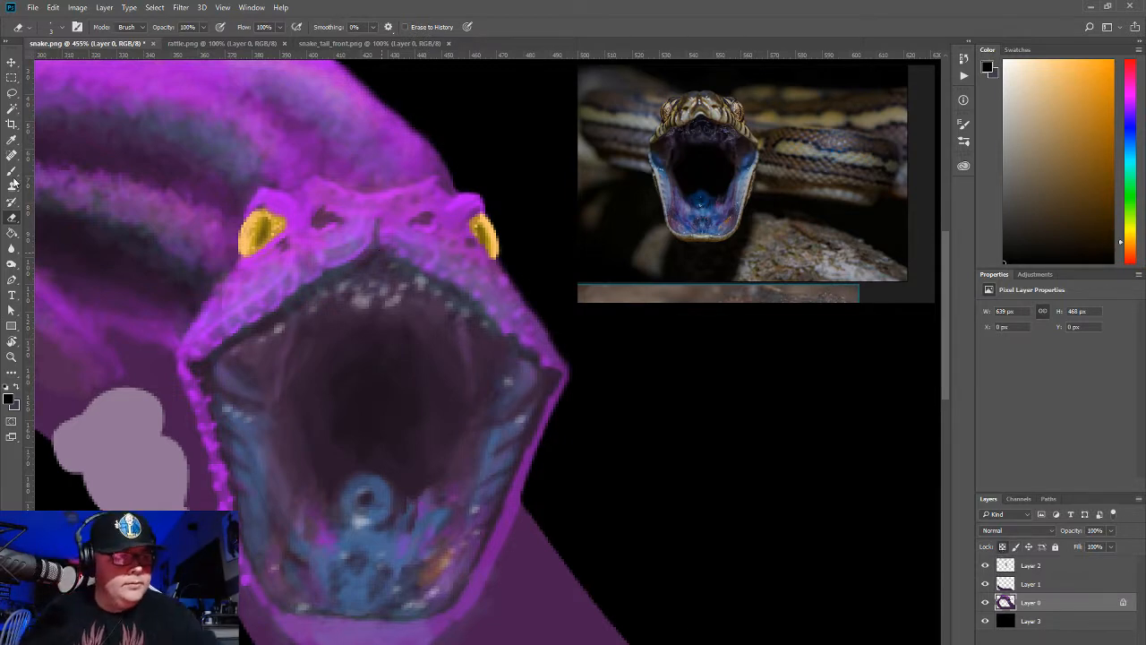
key("b")
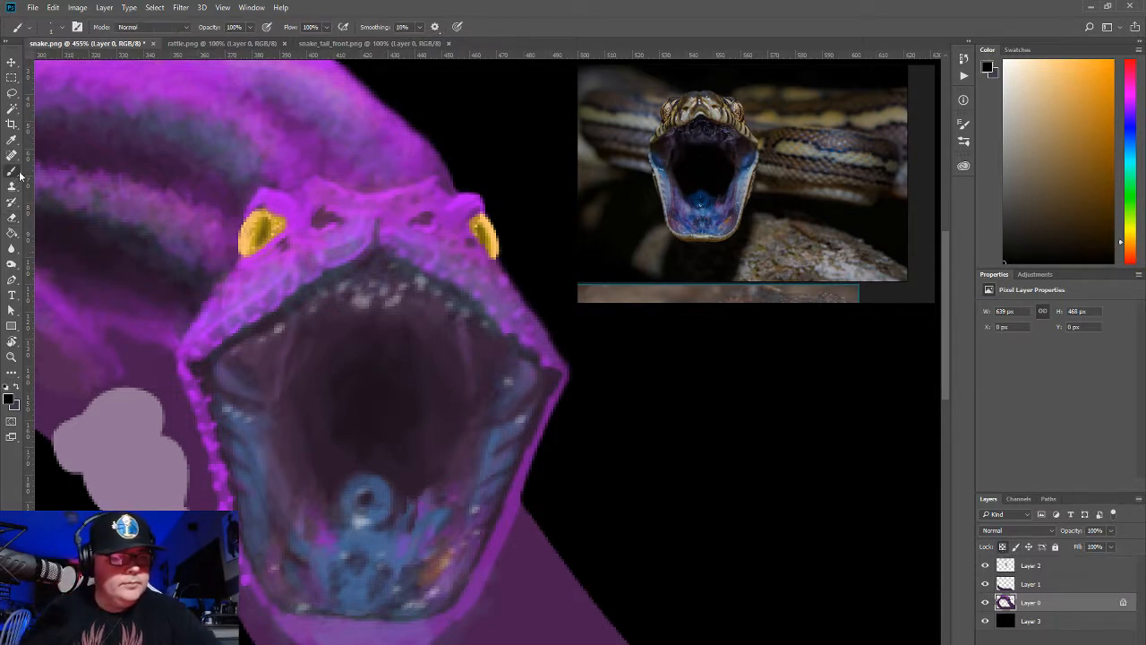
left_click(431, 188, "alt")
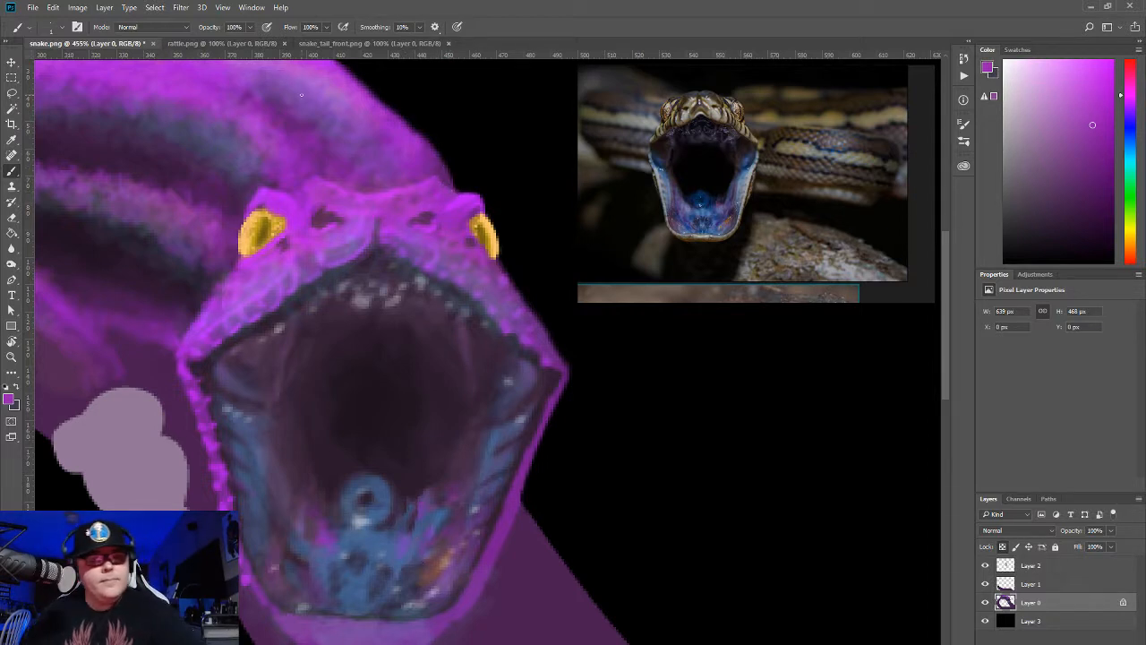
left_click(439, 168, "alt")
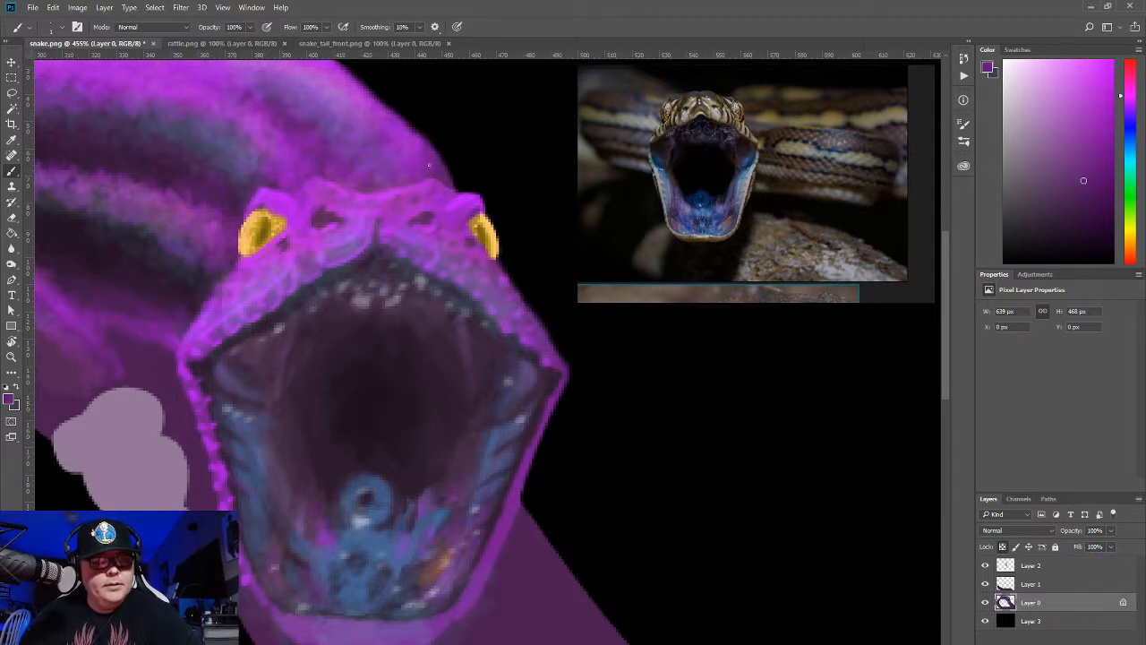
left_click(440, 156, "alt")
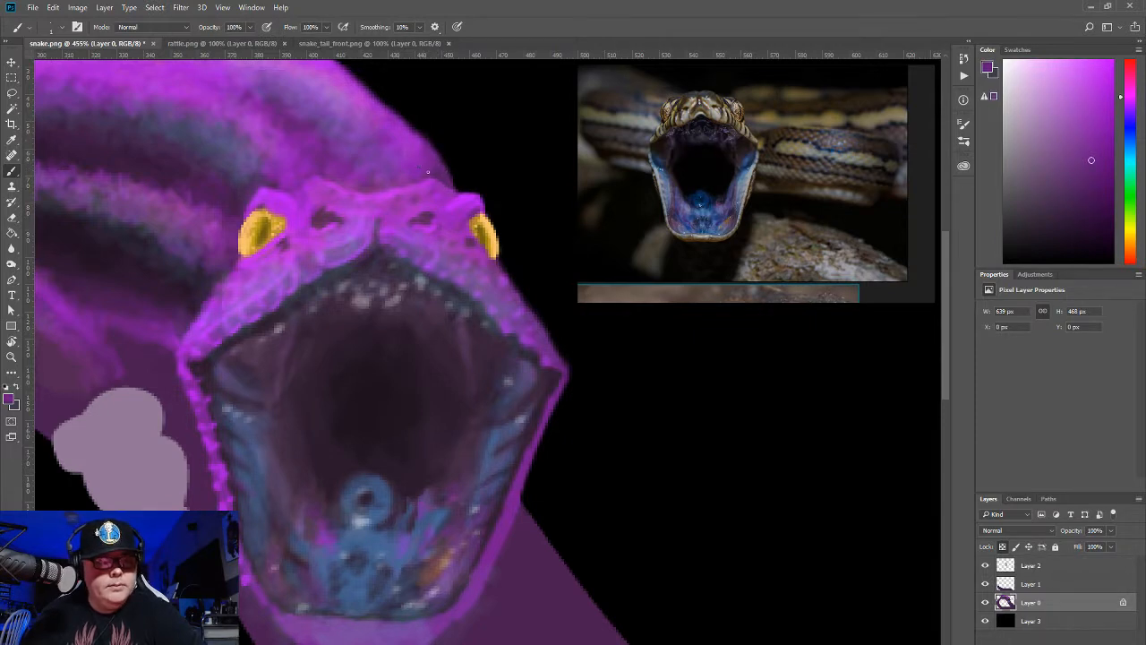
left_click(437, 167, "alt")
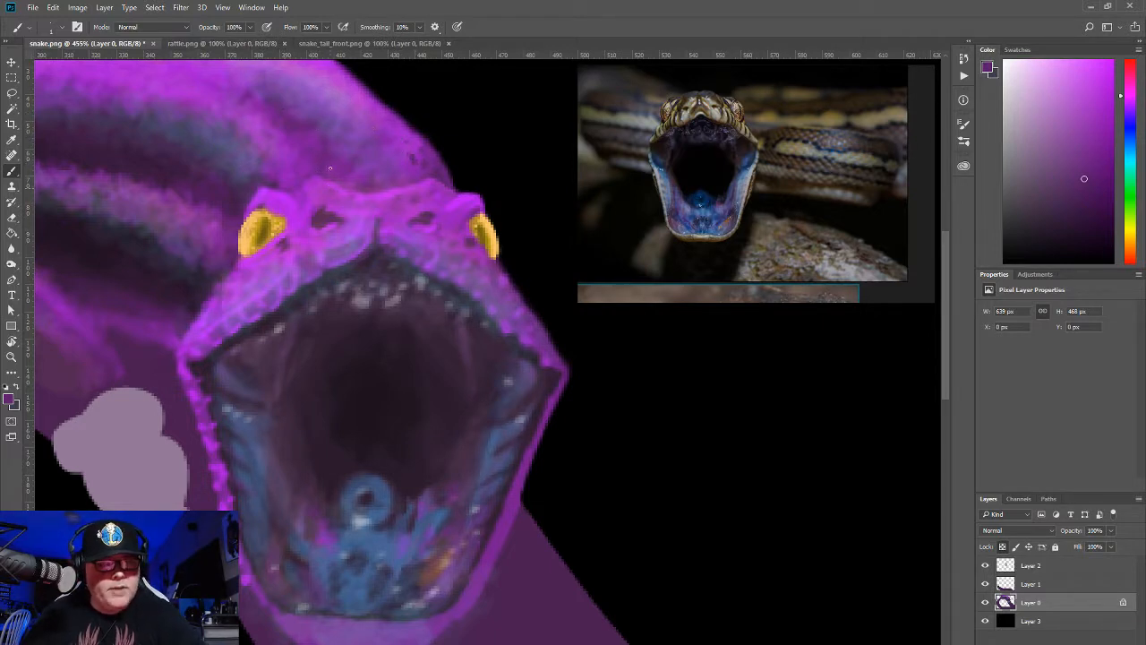
left_click(312, 159, "alt")
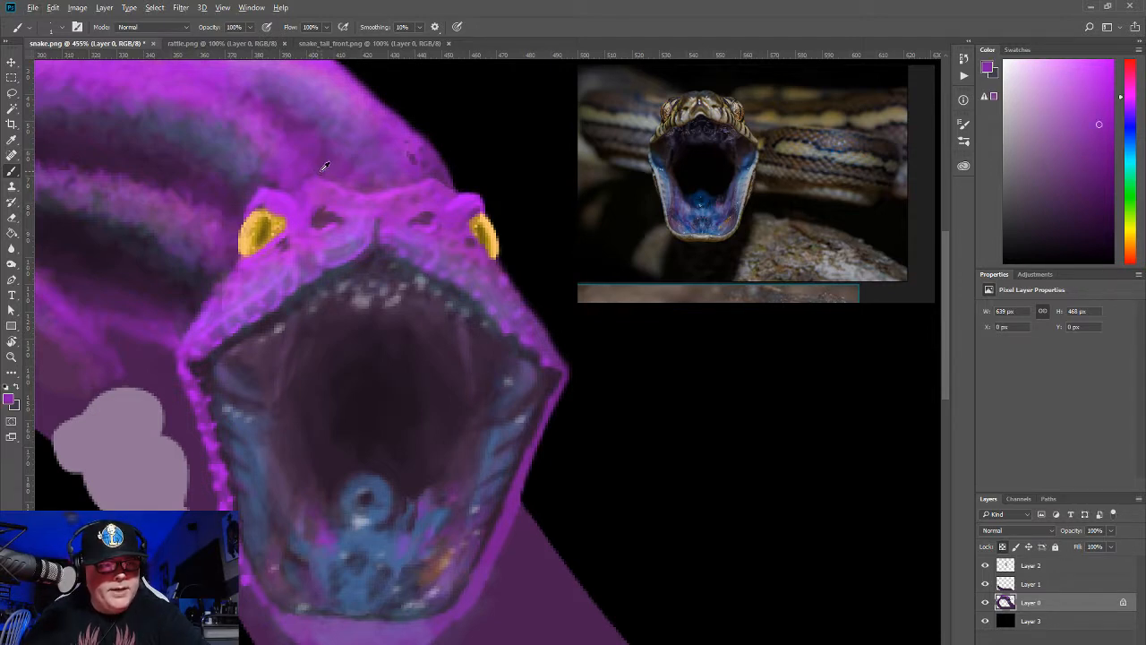
left_click(324, 175, "alt")
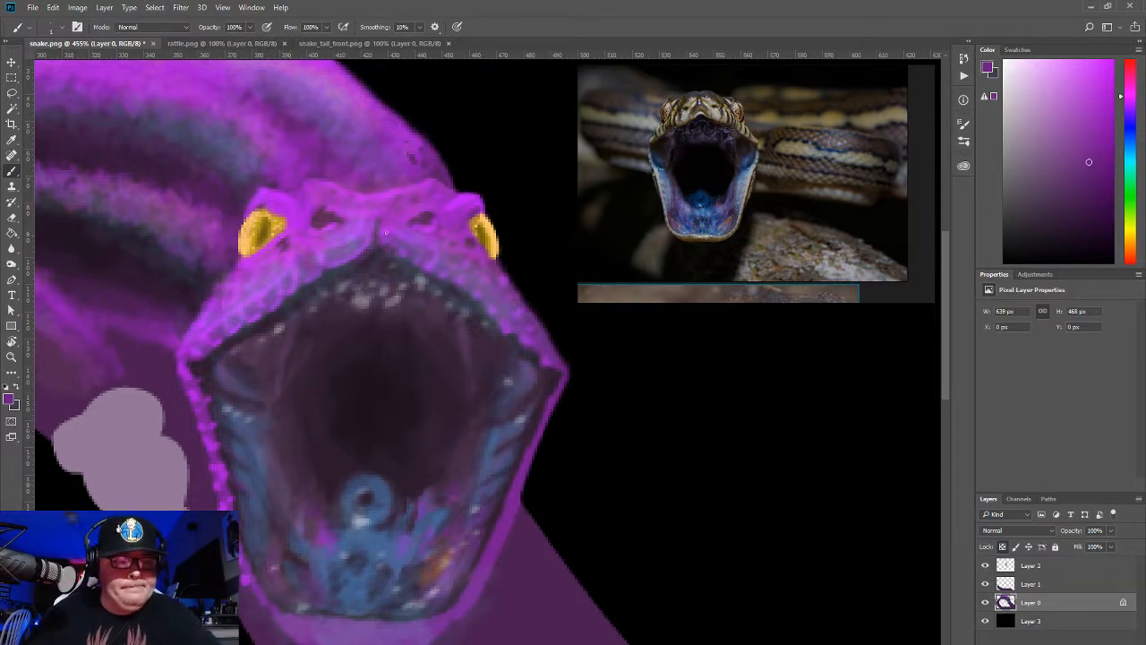
left_click(381, 217, "alt")
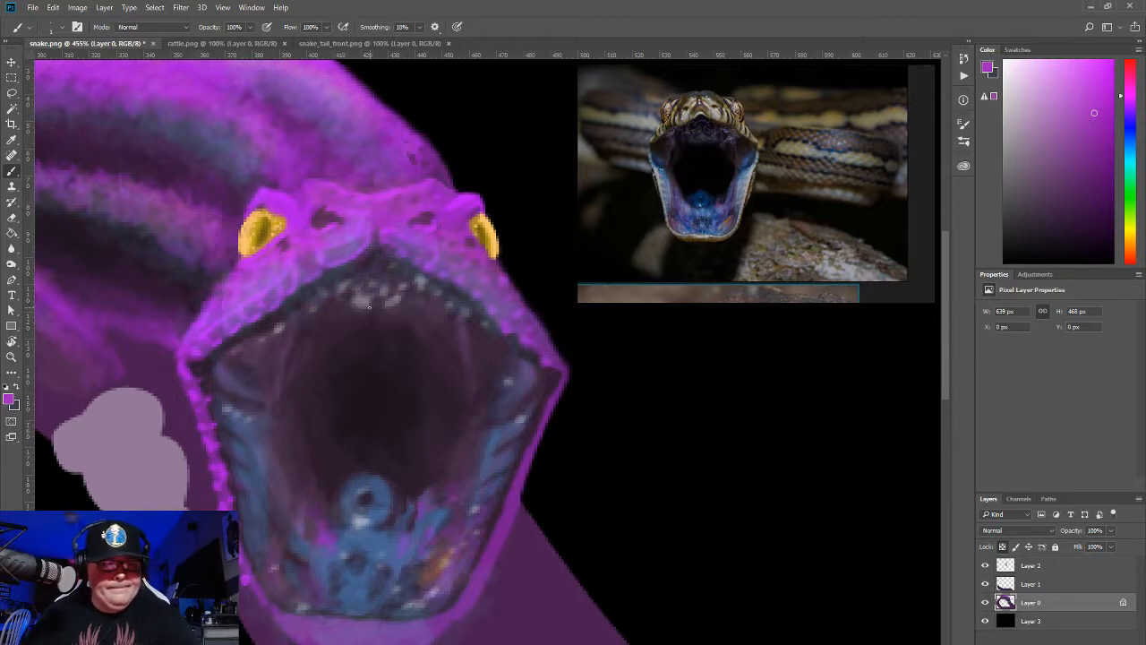
Step: Set the brush opacity to 36% and soften the mouth lining with sampled dark and bluish tones
left_click(367, 304, "alt")
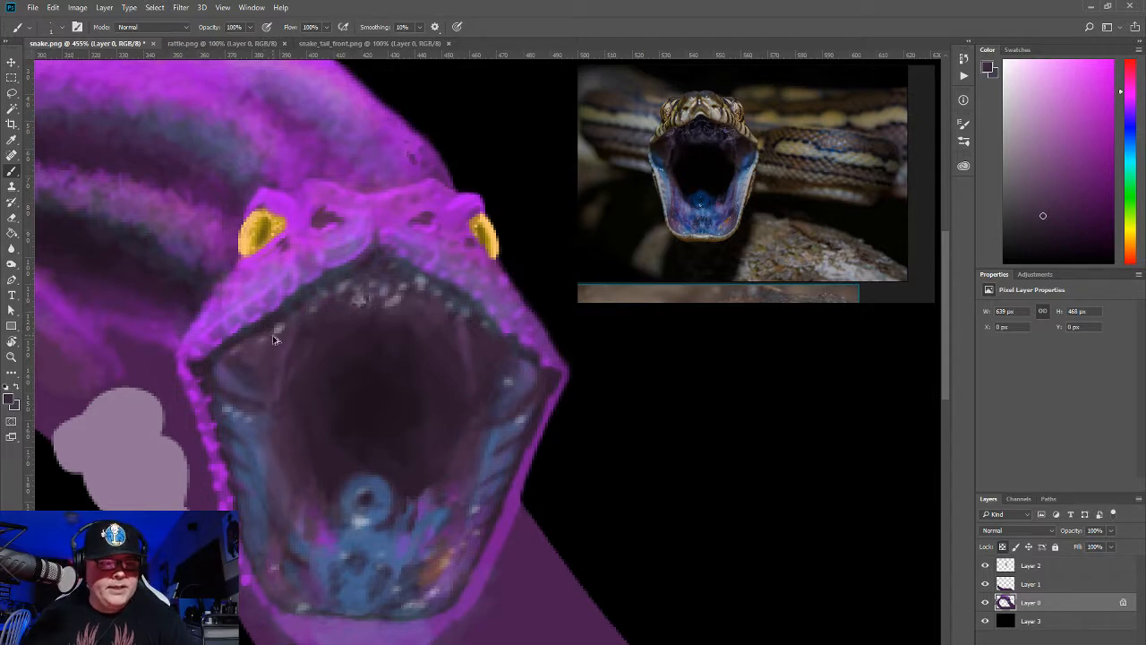
left_click(260, 480, "alt")
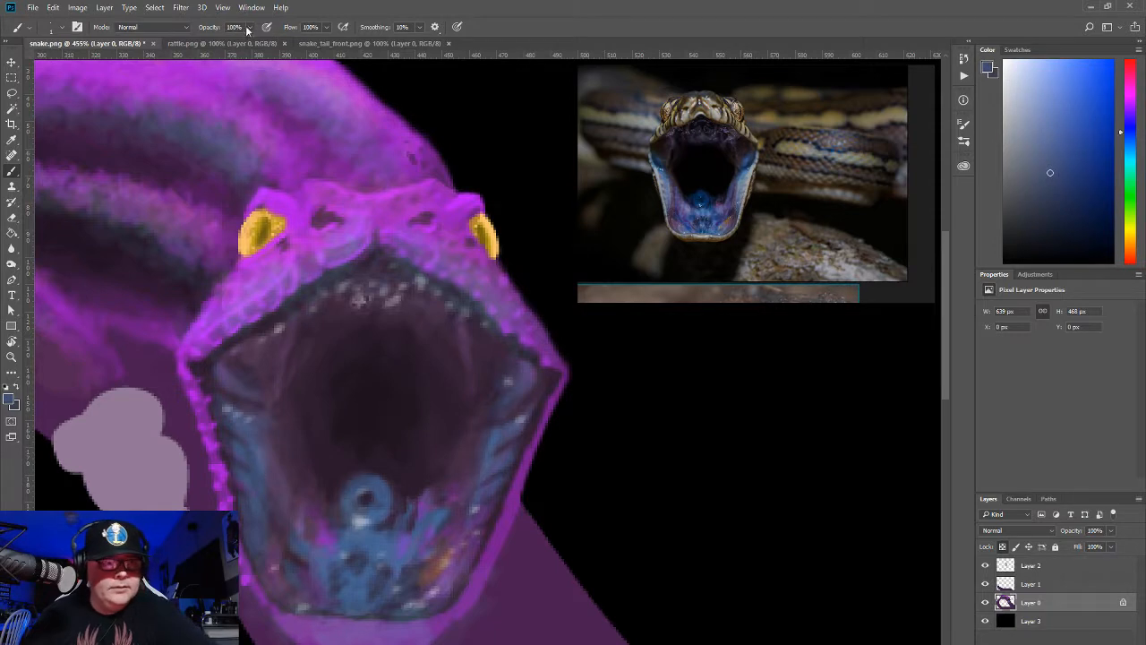
left_click(215, 41)
left_click(272, 493)
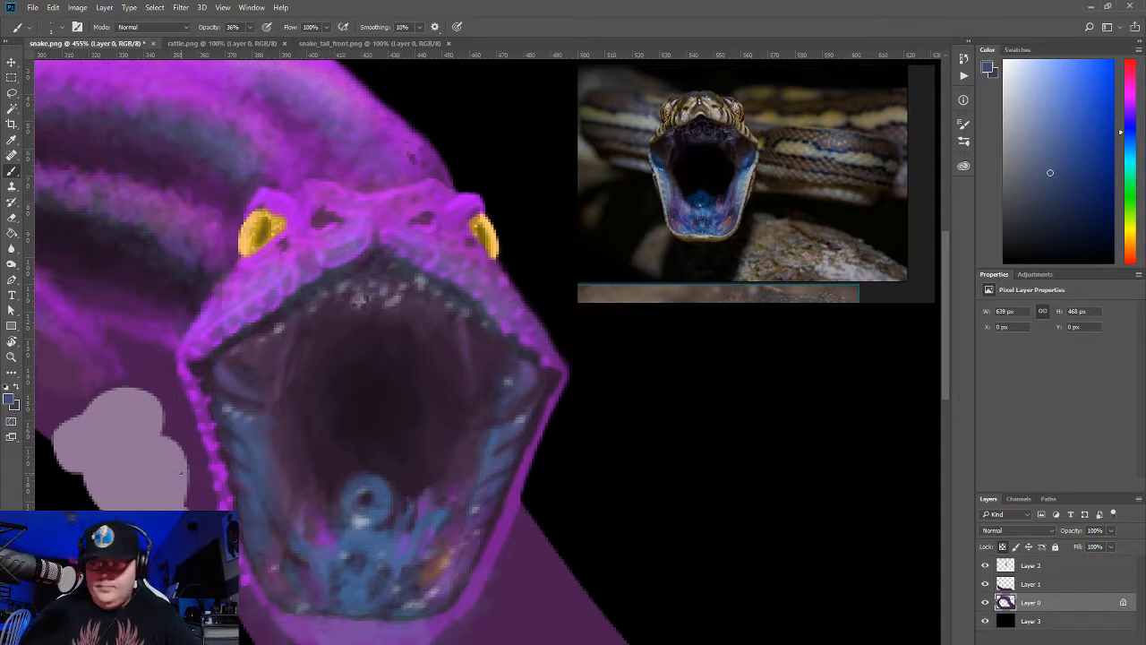
left_click(555, 379, "alt")
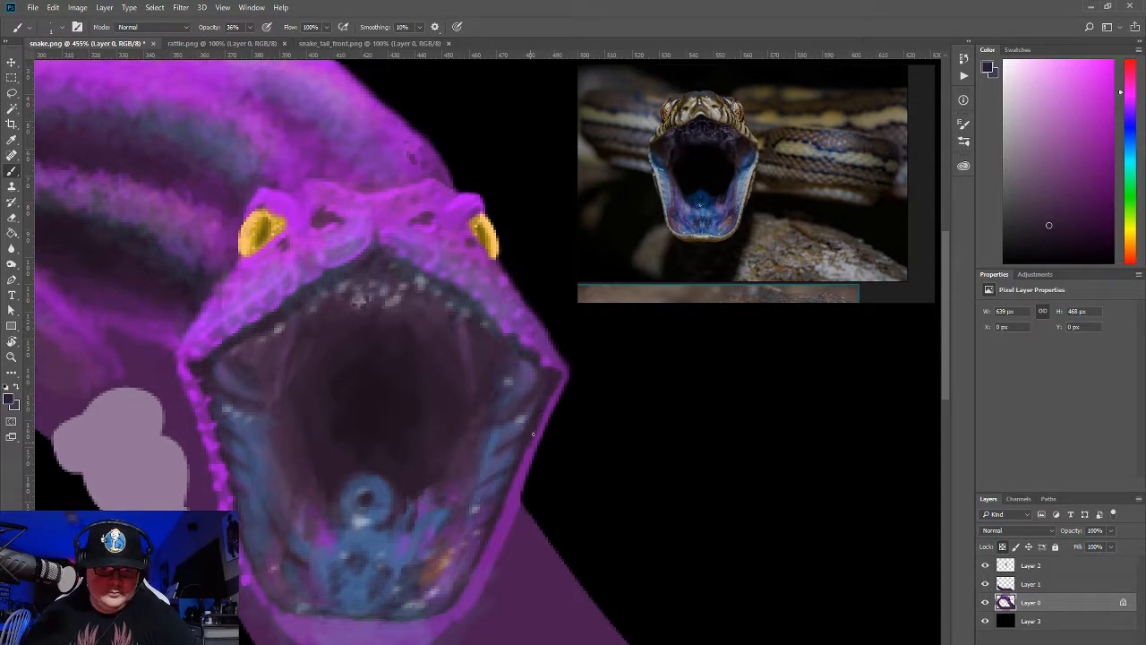
left_click(527, 416, "alt")
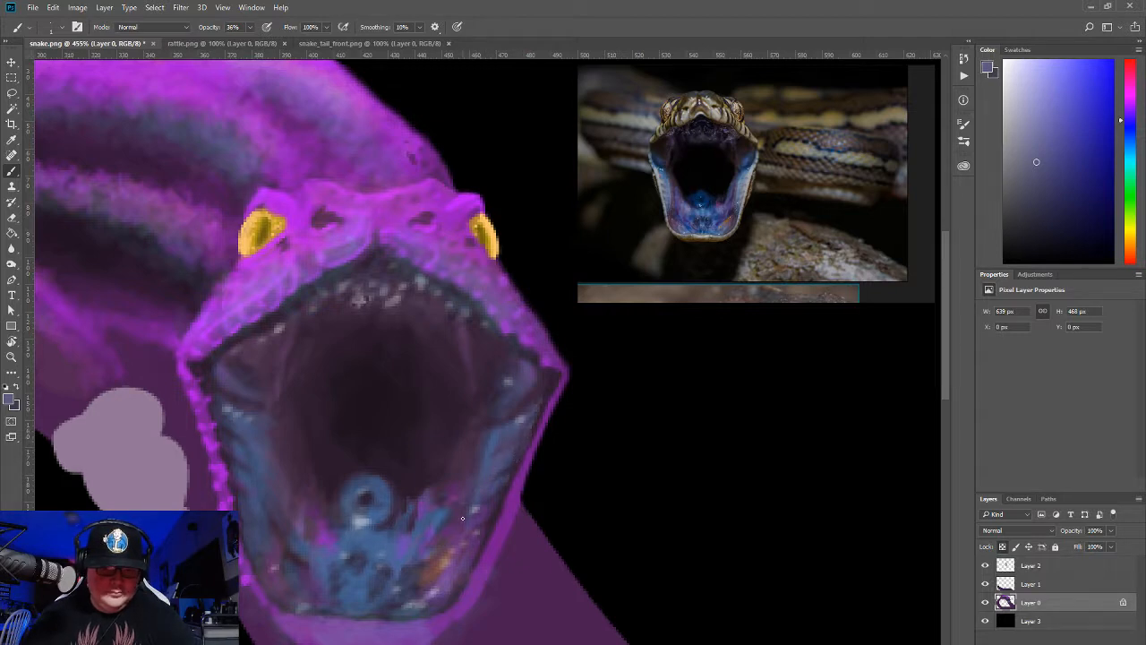
Step: Paint a thin pale teal highlight along the mouth's right lip and darken the jaw rim outside it with sampled dark purple
left_click(1130, 165)
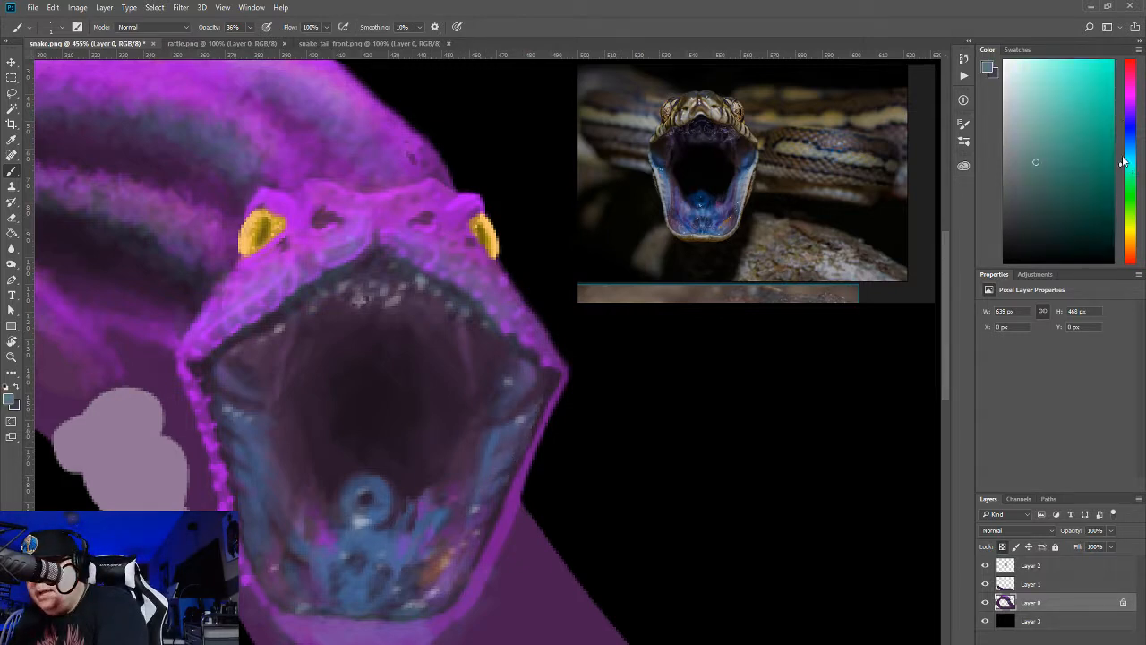
left_click_drag(1036, 163, 1036, 81)
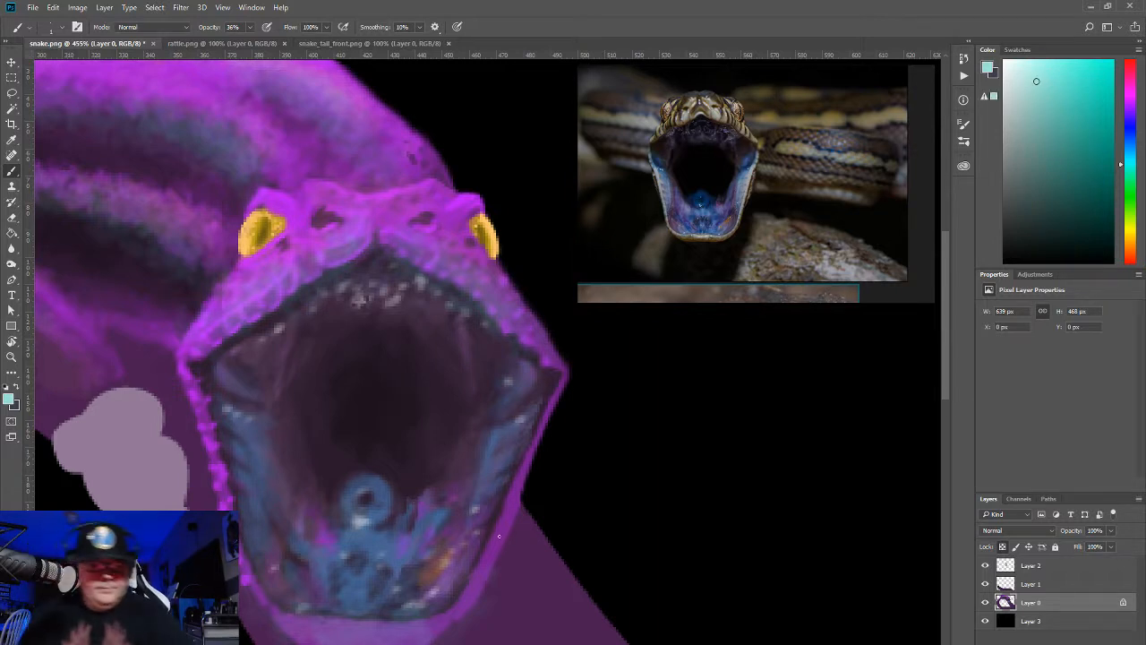
left_click_drag(463, 589, 489, 528)
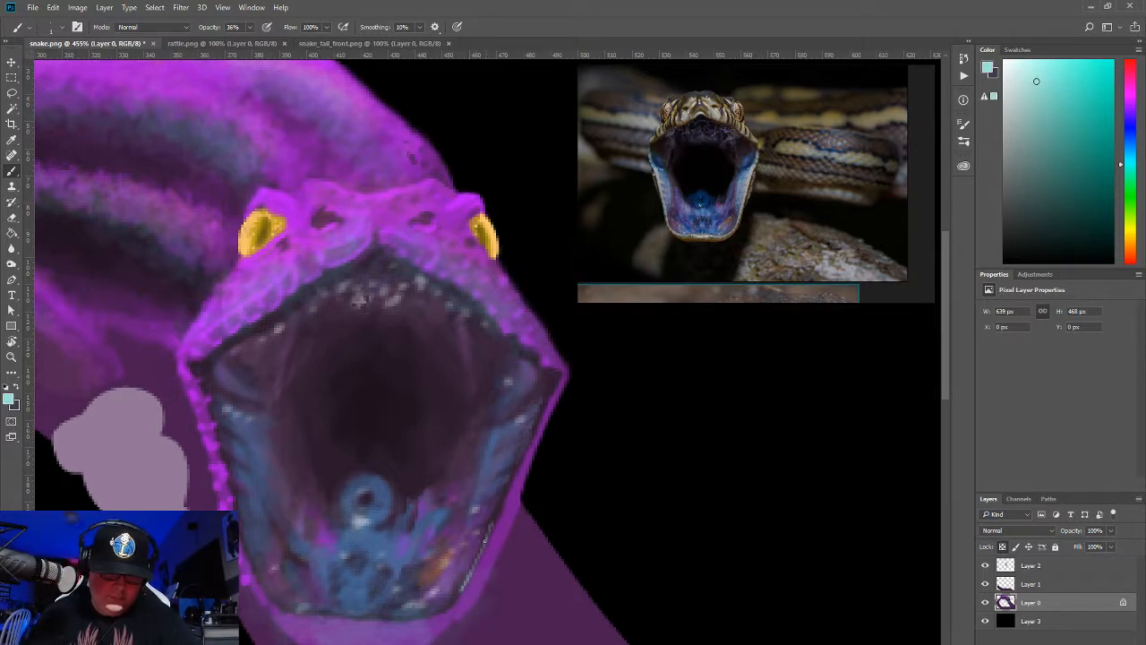
mouse_move(514, 476)
left_mouse_down()
mouse_move(528, 441)
mouse_move(514, 478)
mouse_move(540, 412)
left_mouse_up()
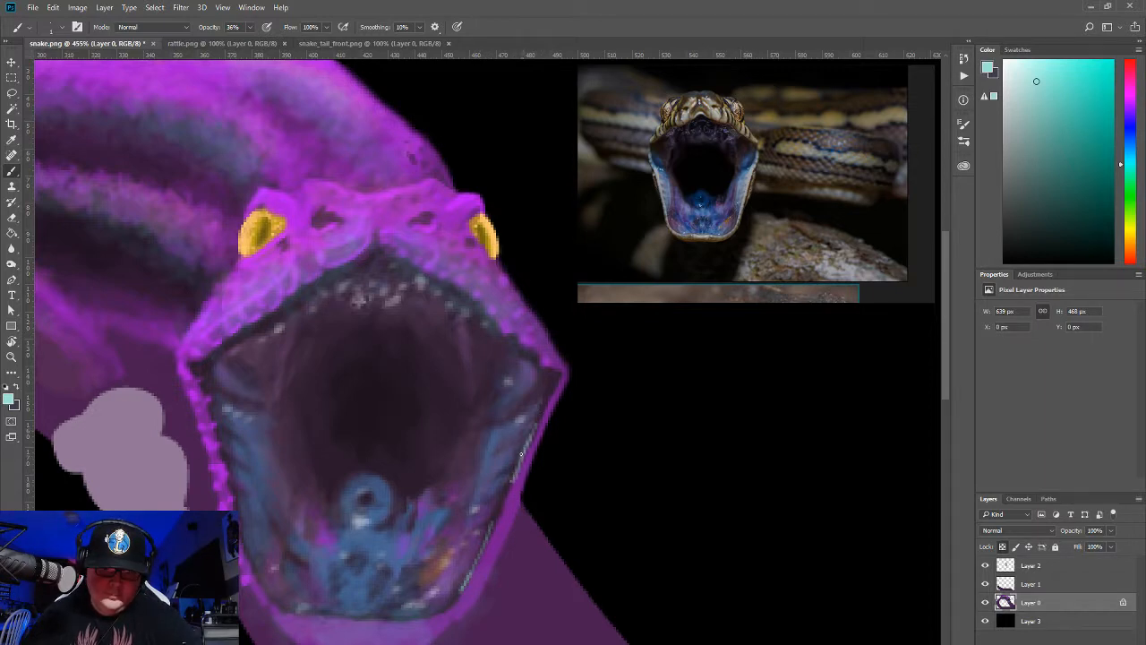
left_click_drag(521, 454, 543, 408)
left_click_drag(527, 448, 559, 379)
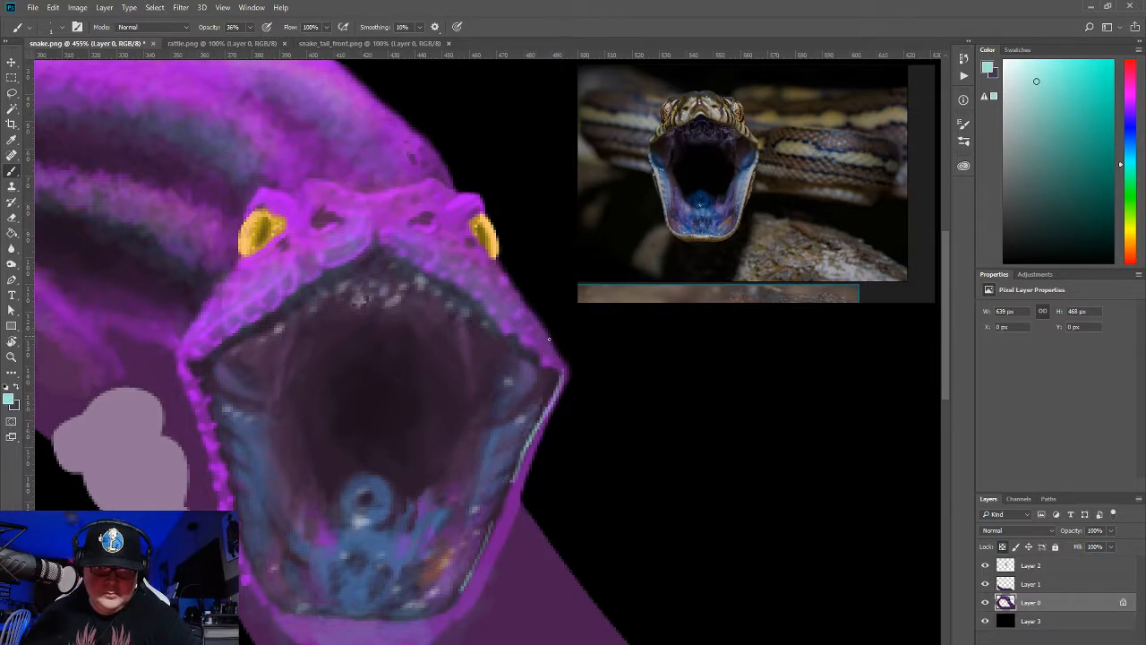
left_click_drag(542, 420, 495, 539)
left_click_drag(514, 474, 462, 594)
mouse_move(488, 554)
left_mouse_down()
mouse_move(460, 609)
mouse_move(394, 623)
mouse_move(483, 560)
left_mouse_up()
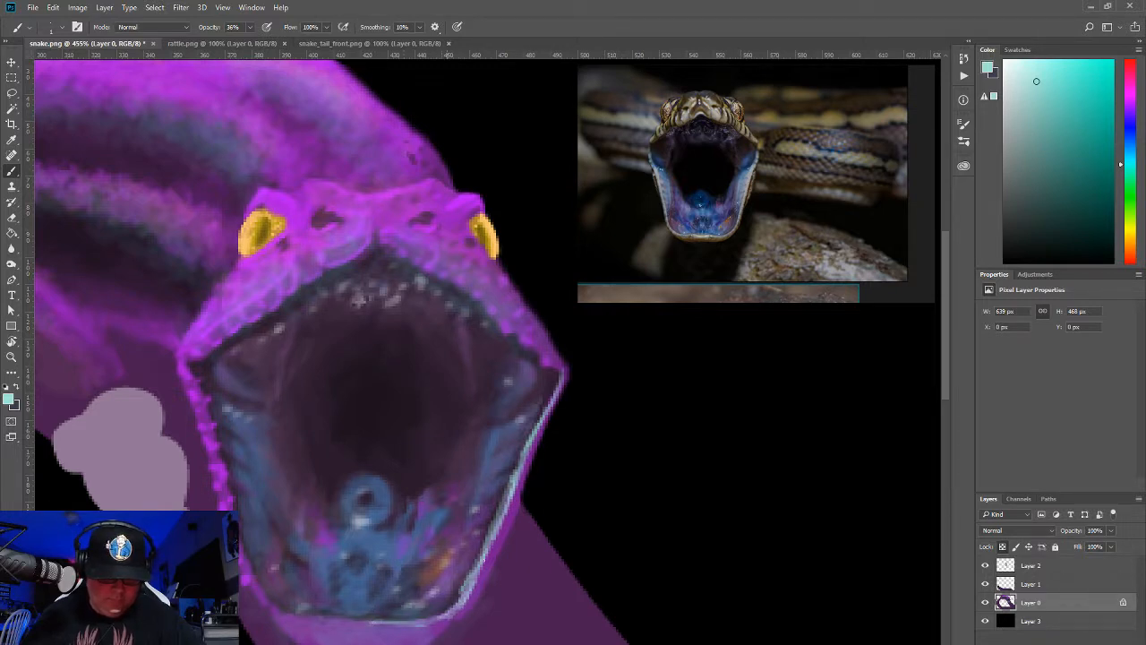
left_click(504, 583, "alt")
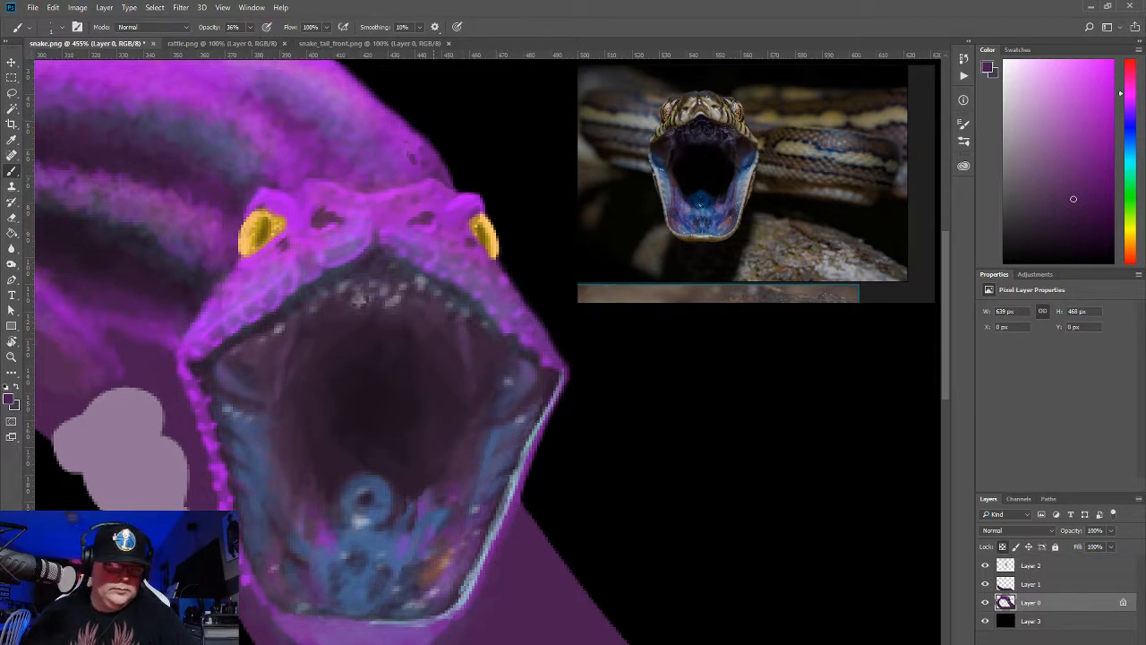
left_click_drag(462, 606, 467, 596)
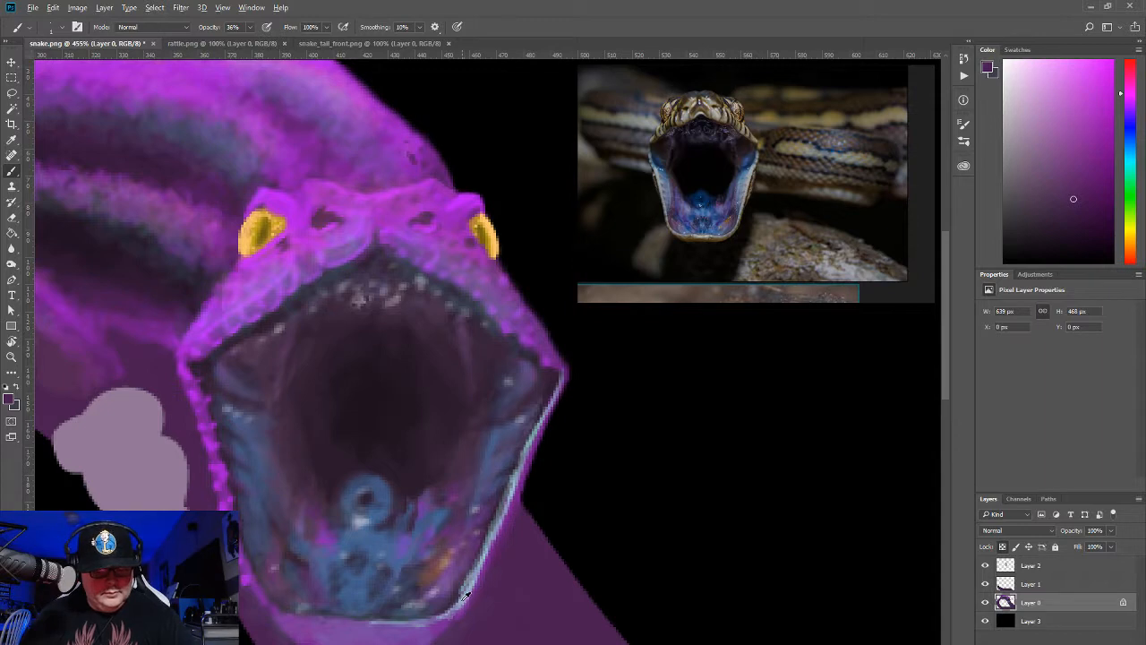
Step: Paint a thin pale blue highlight along the mouth's left and bottom lip, starting from a colour sampled on the lip
left_click(467, 595, "alt")
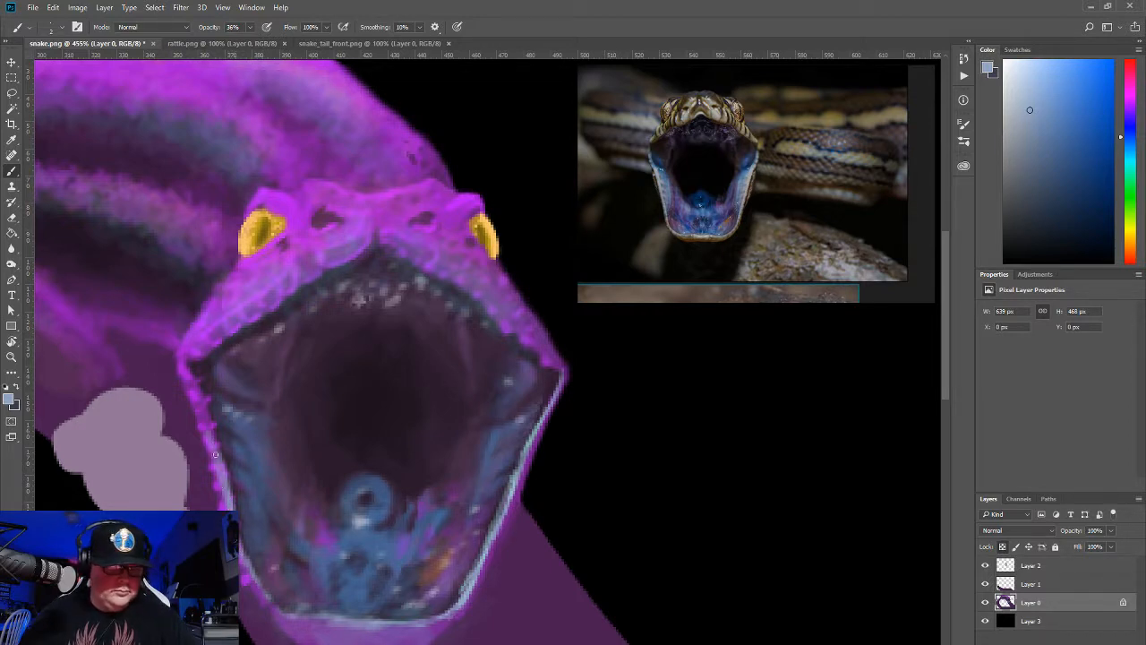
mouse_move(208, 430)
left_mouse_down()
mouse_move(215, 446)
mouse_move(183, 364)
mouse_move(258, 585)
mouse_move(255, 561)
left_mouse_up()
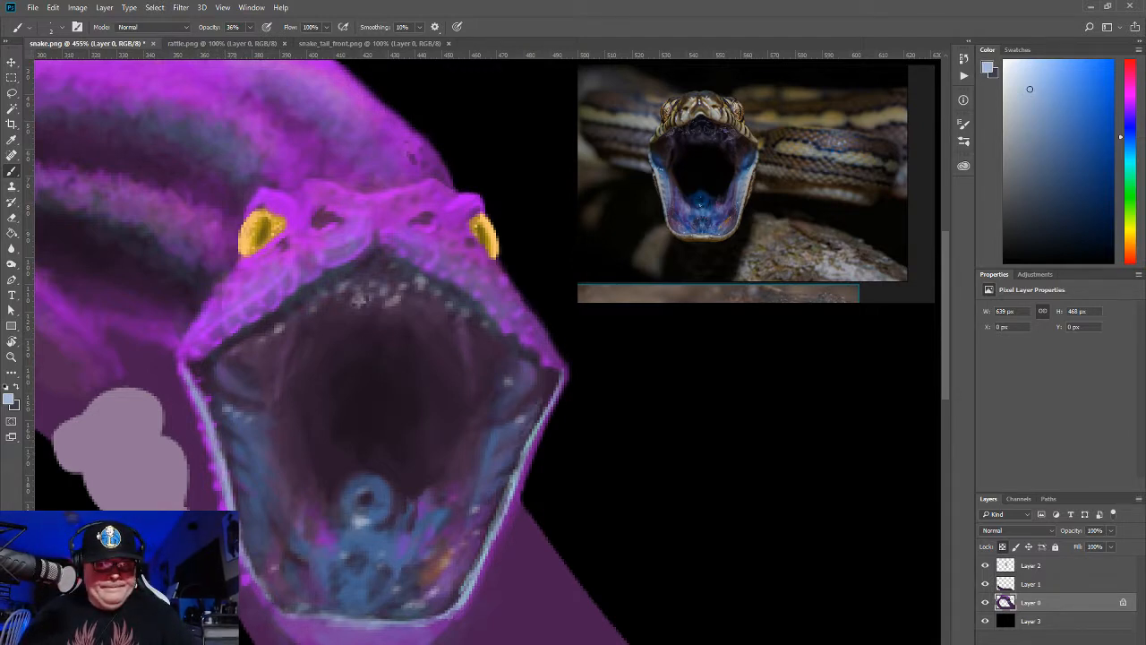
mouse_move(311, 596)
left_mouse_down()
mouse_move(332, 622)
mouse_move(425, 621)
left_mouse_up()
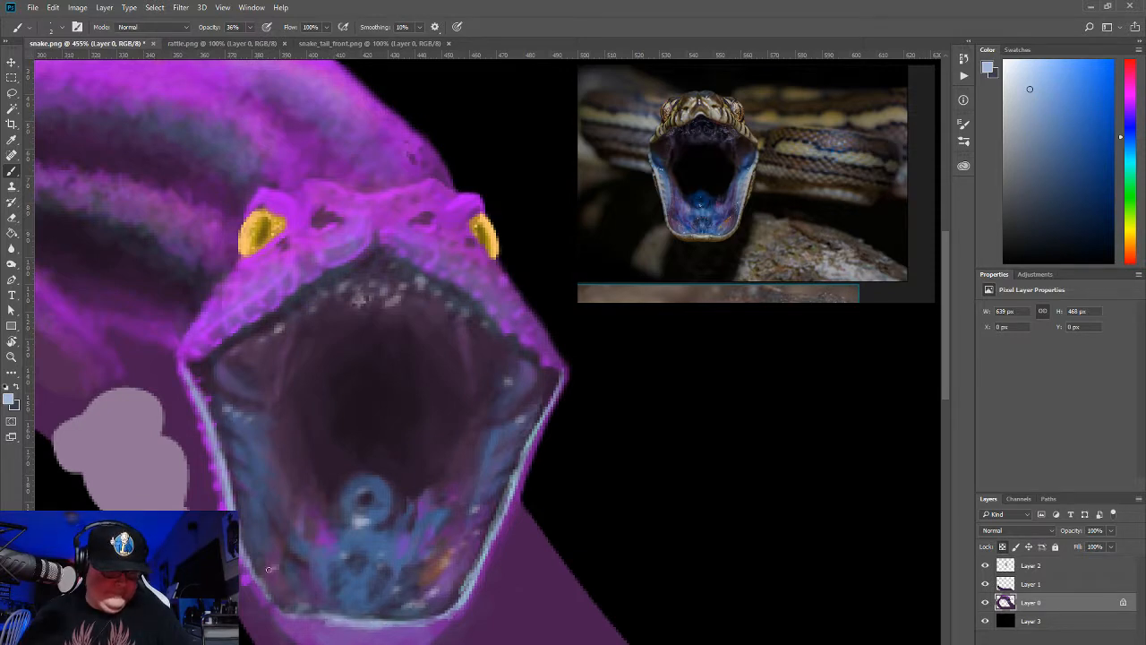
Step: Touch up the chin and jaw rim outside the lip highlight with sampled purple shades
left_click(323, 602, "alt")
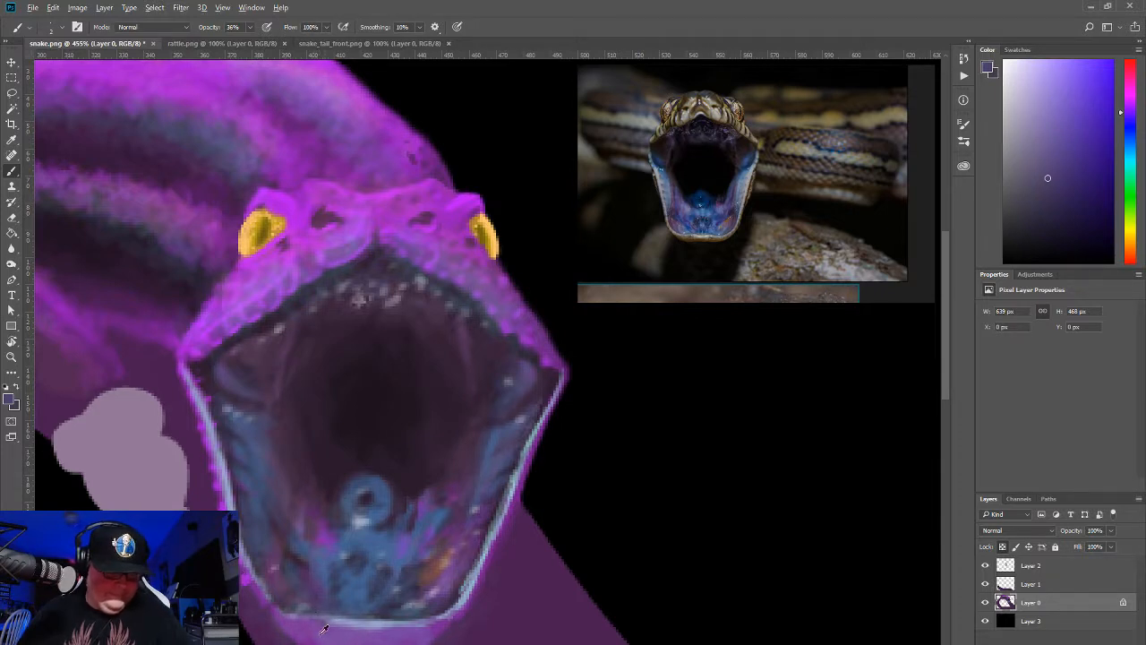
left_click(325, 626, "alt")
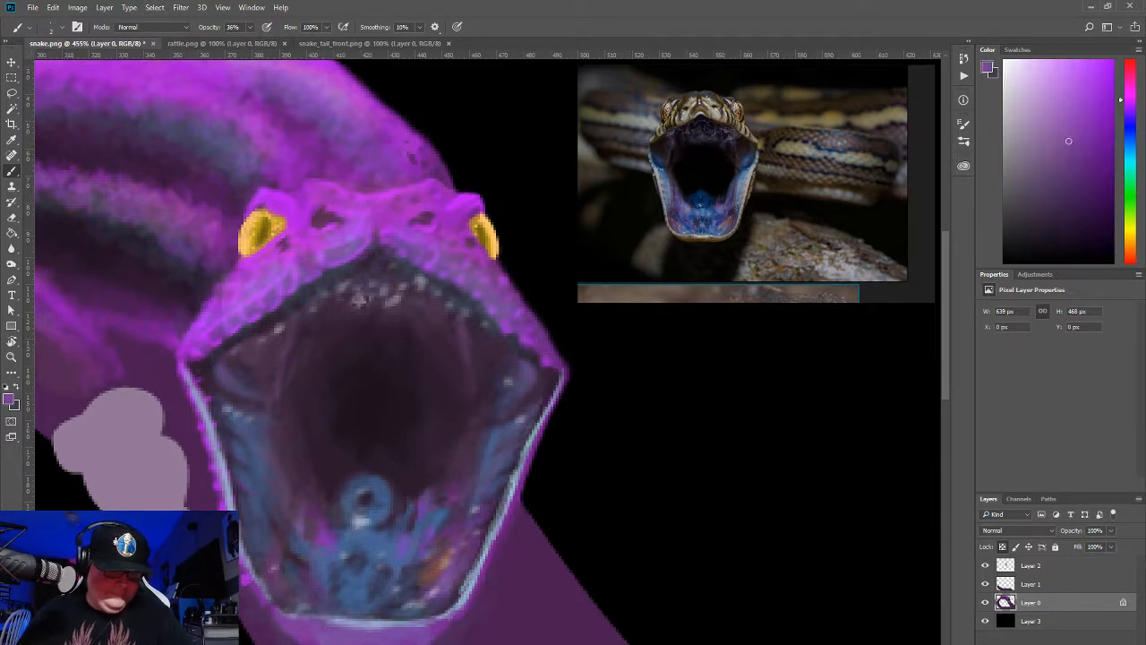
left_click(337, 631, "alt")
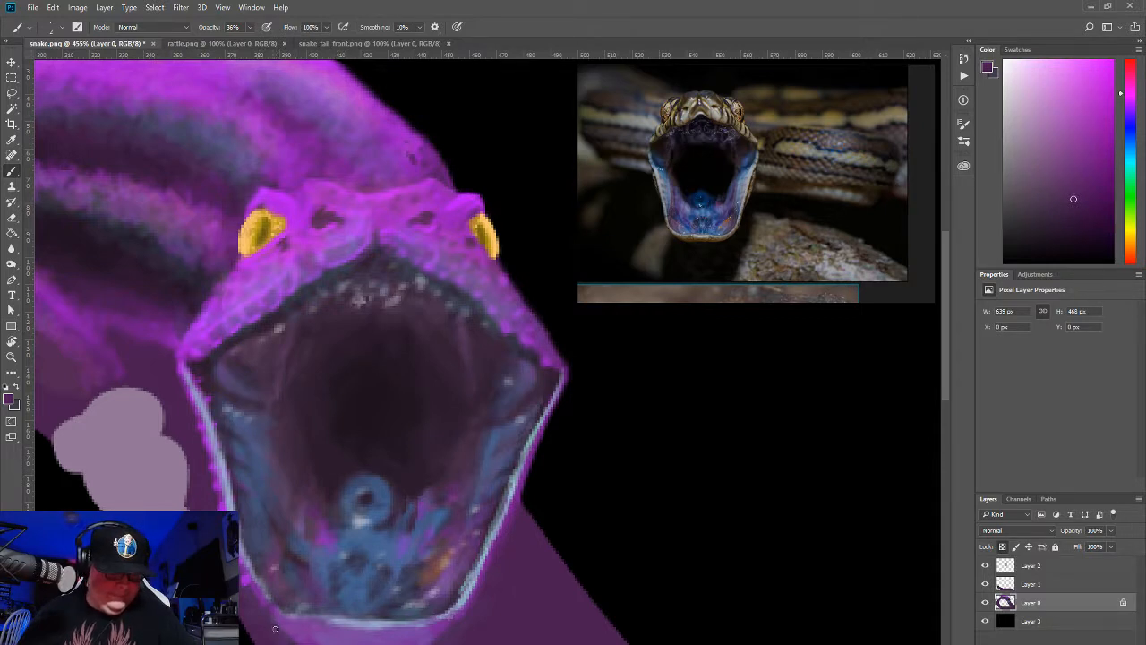
left_click(221, 485, "alt")
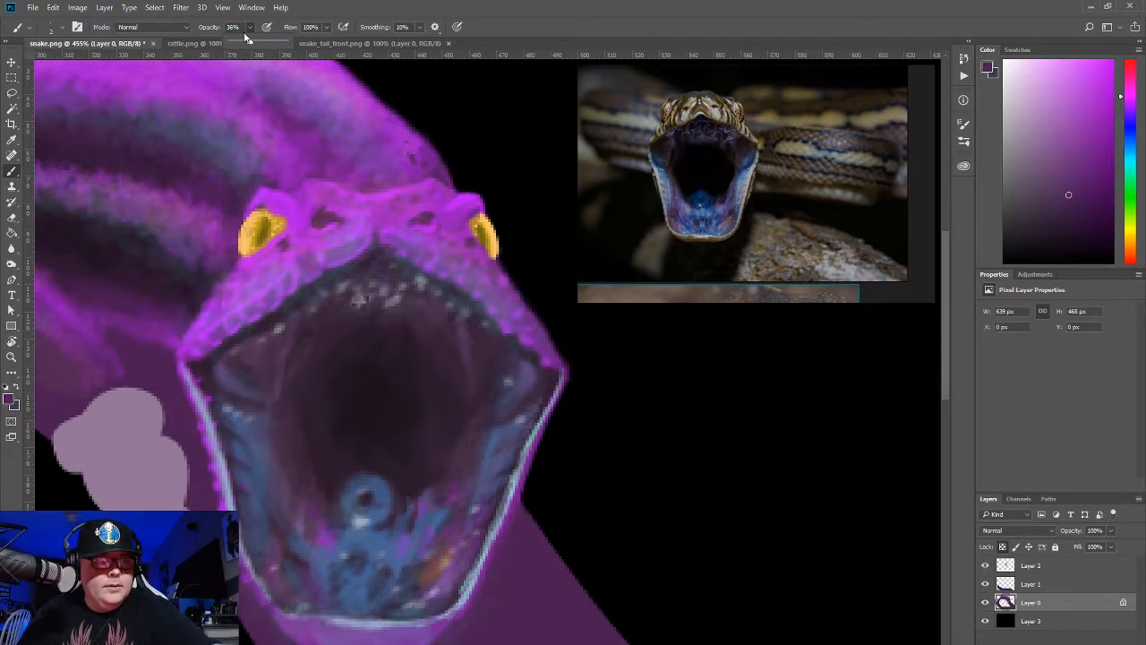
Step: Set the brush opacity to 73% and add sampled dark, blue and purple touches to the left mouth corner and lower lining
left_click_drag(250, 42, 271, 42)
key("Return")
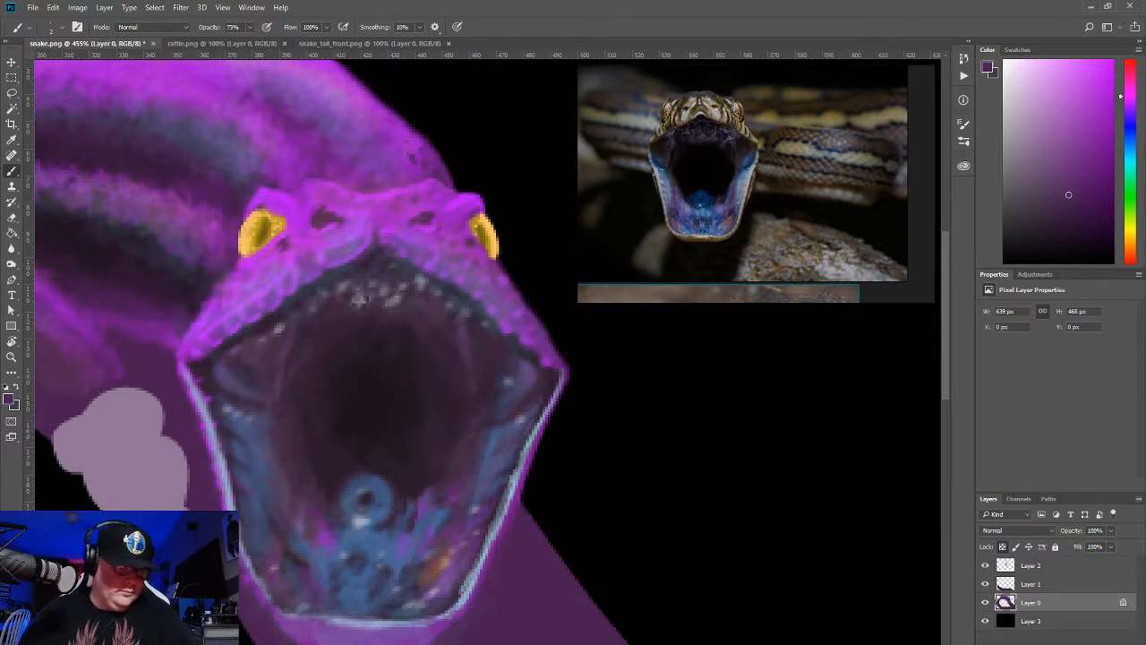
left_click_drag(200, 519, 393, 496)
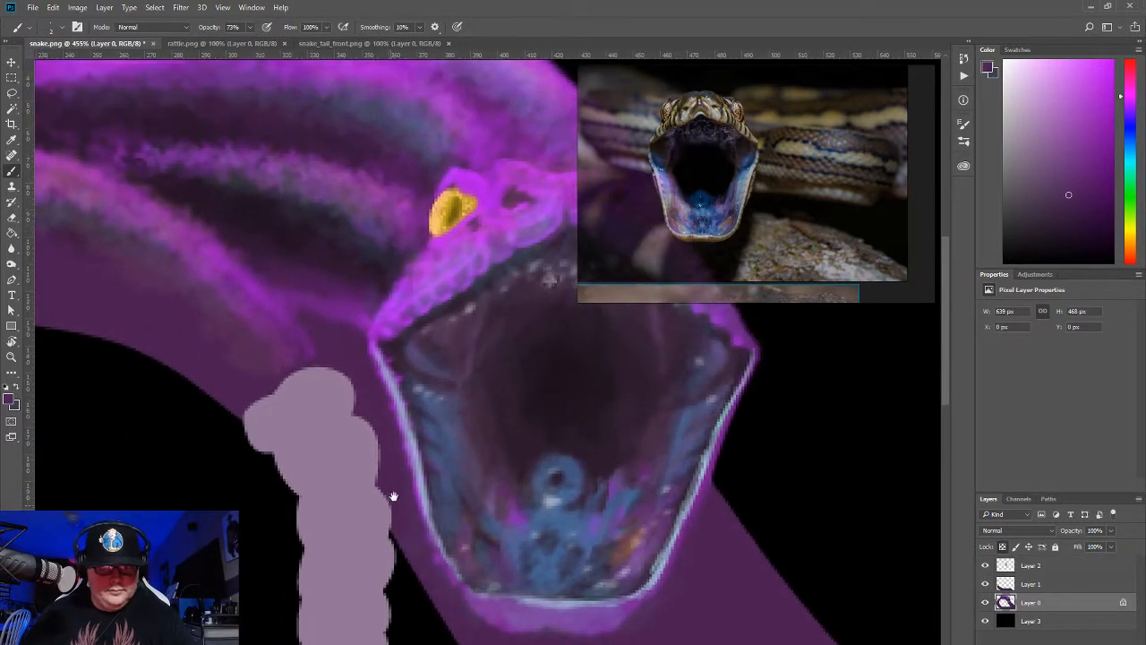
left_click(385, 342, "alt")
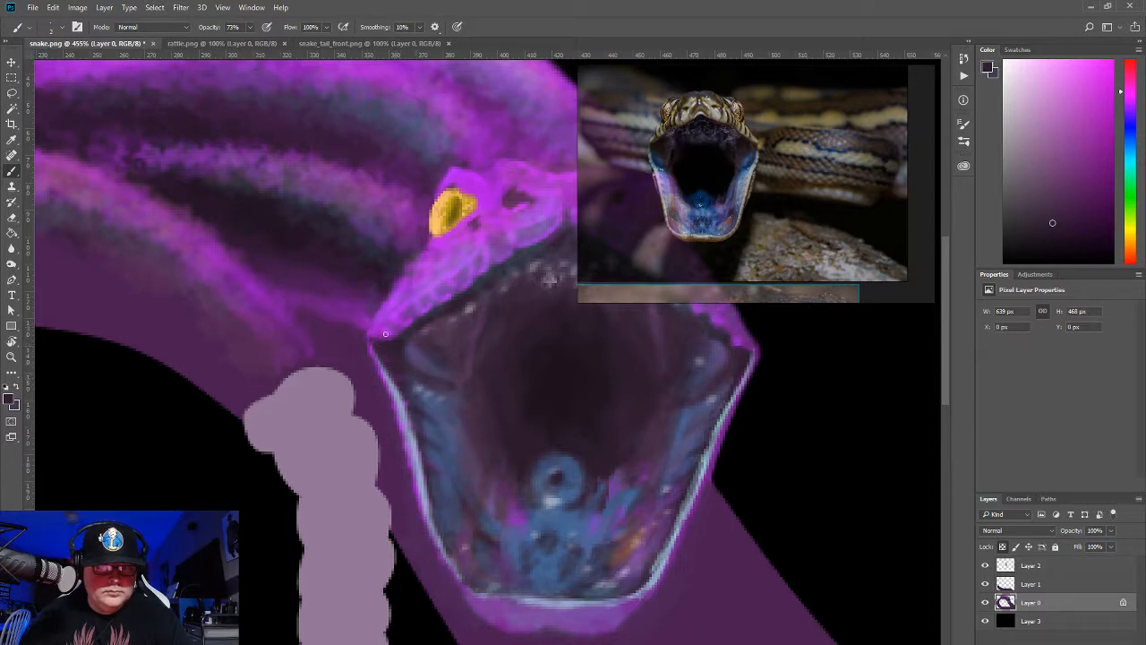
left_click(421, 383, "alt")
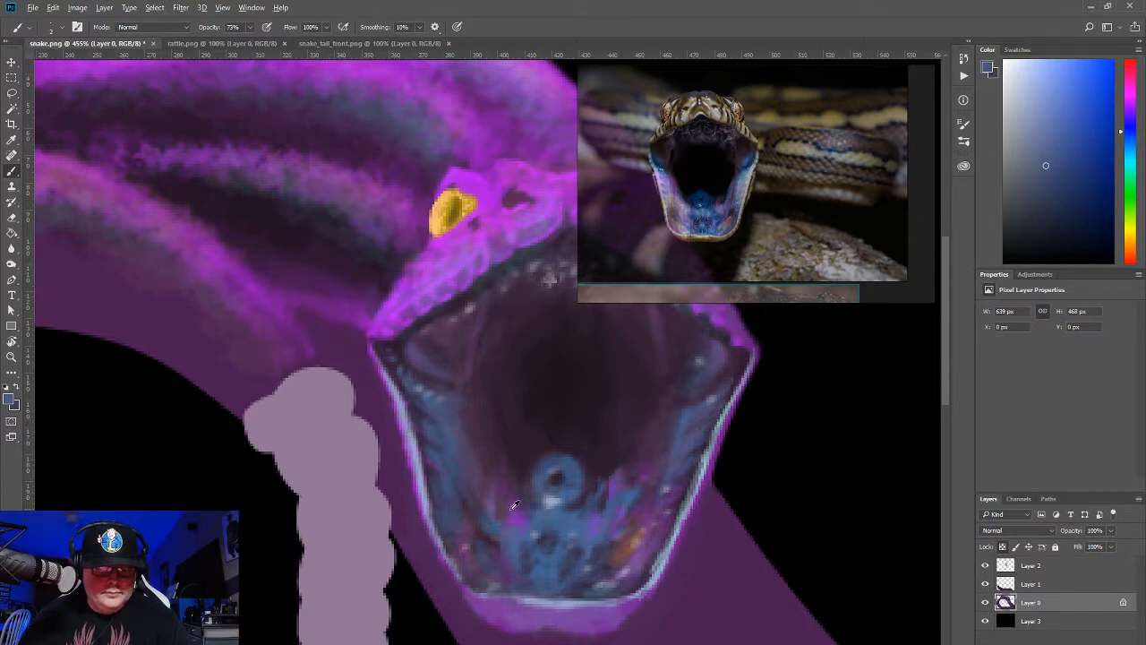
left_click(649, 472, "alt")
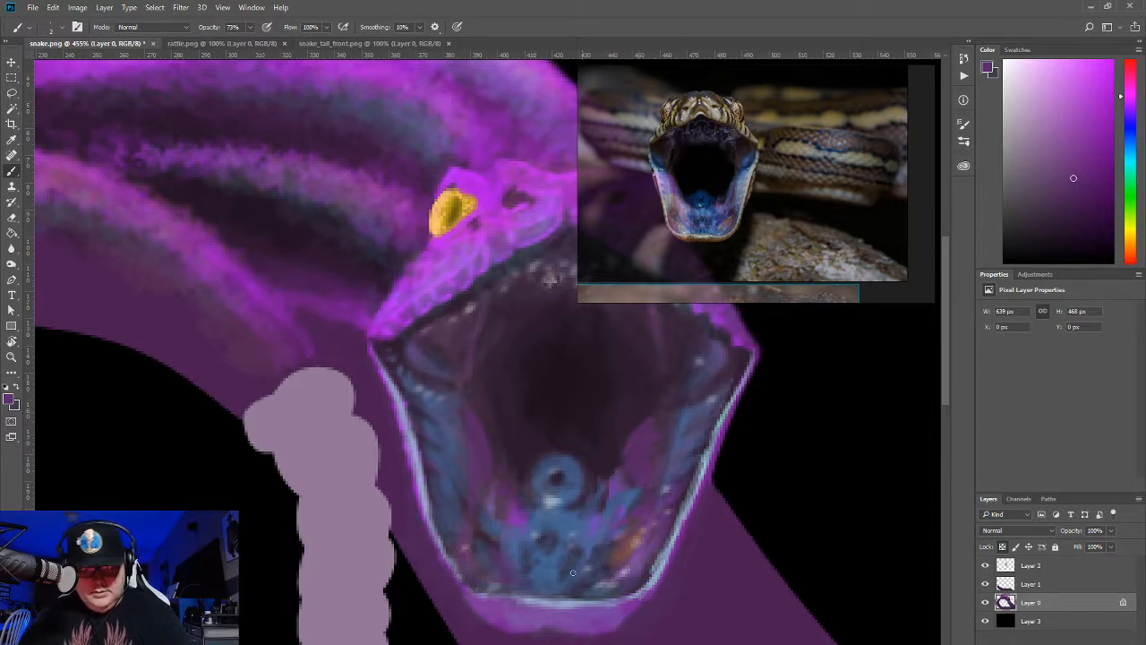
left_click(631, 430, "alt")
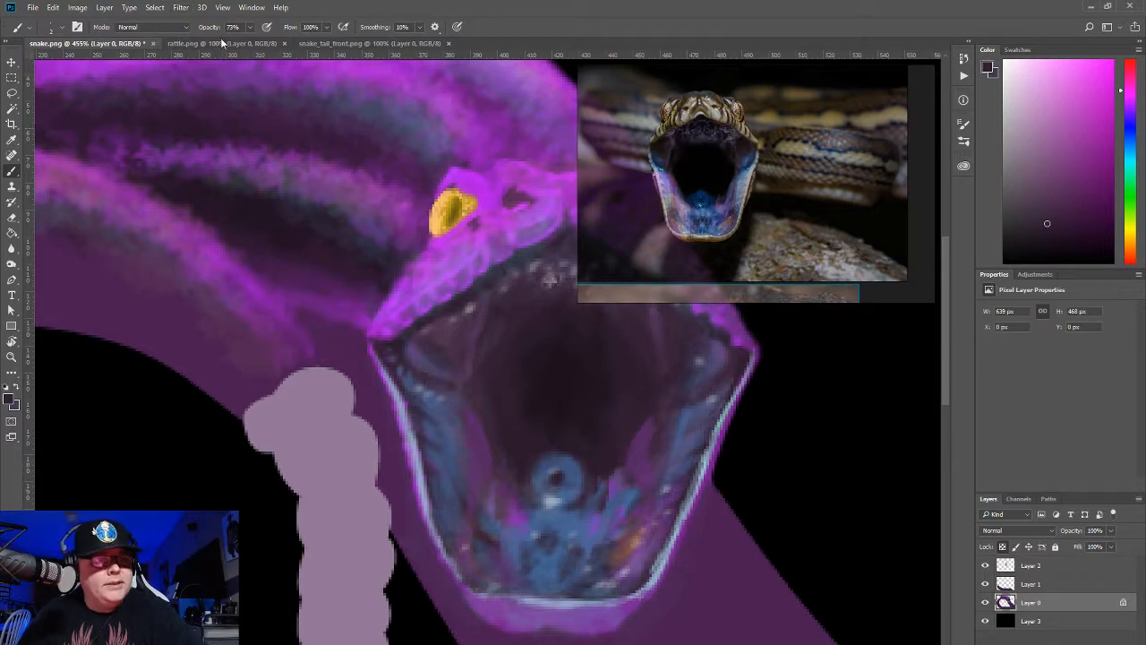
Step: Set the brush opacity to 24%, blend the purple patches inside the mouth with sampled dark and purple tones, and dismiss the tablet driver message
left_click(249, 28)
left_click_drag(231, 34, 213, 38)
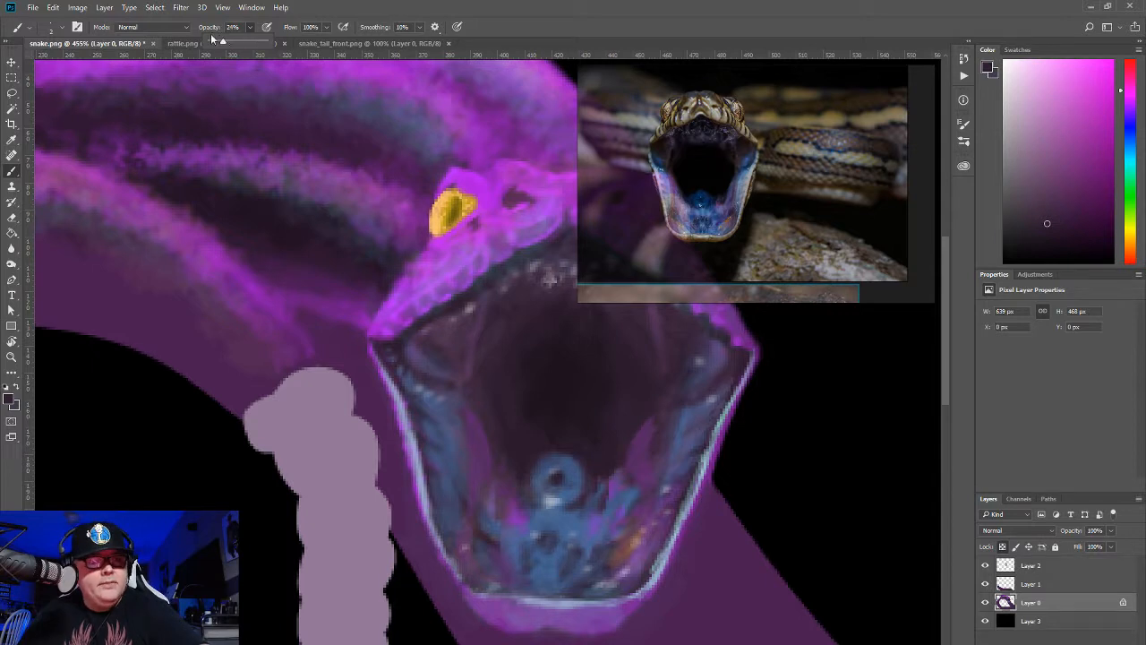
left_click(641, 429)
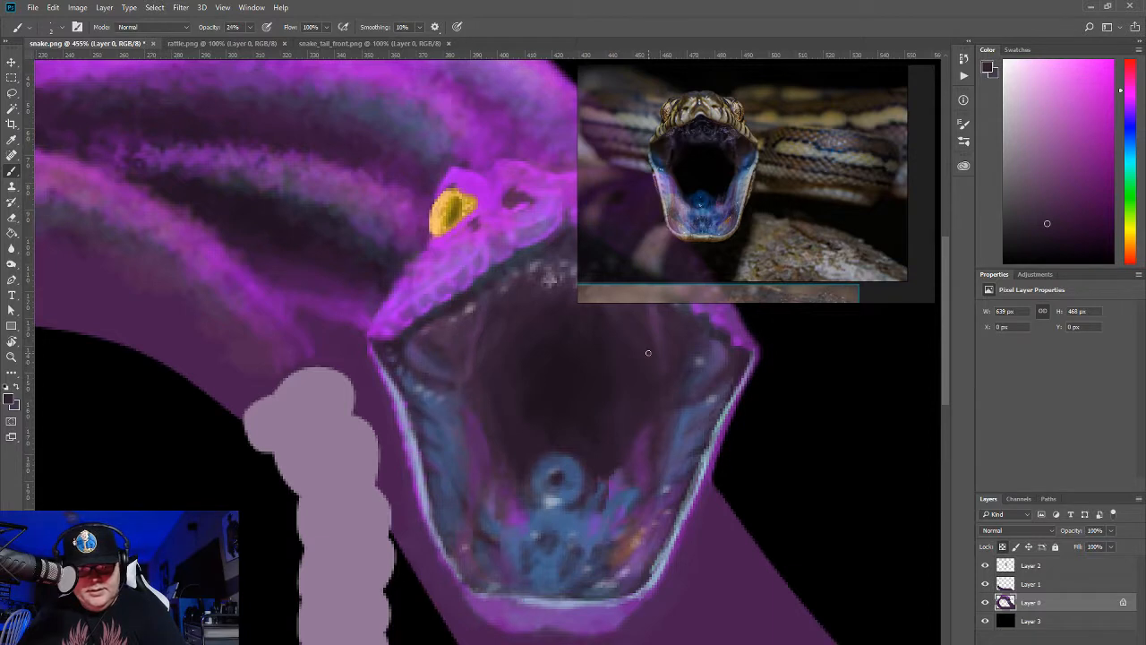
left_click(647, 459, "alt")
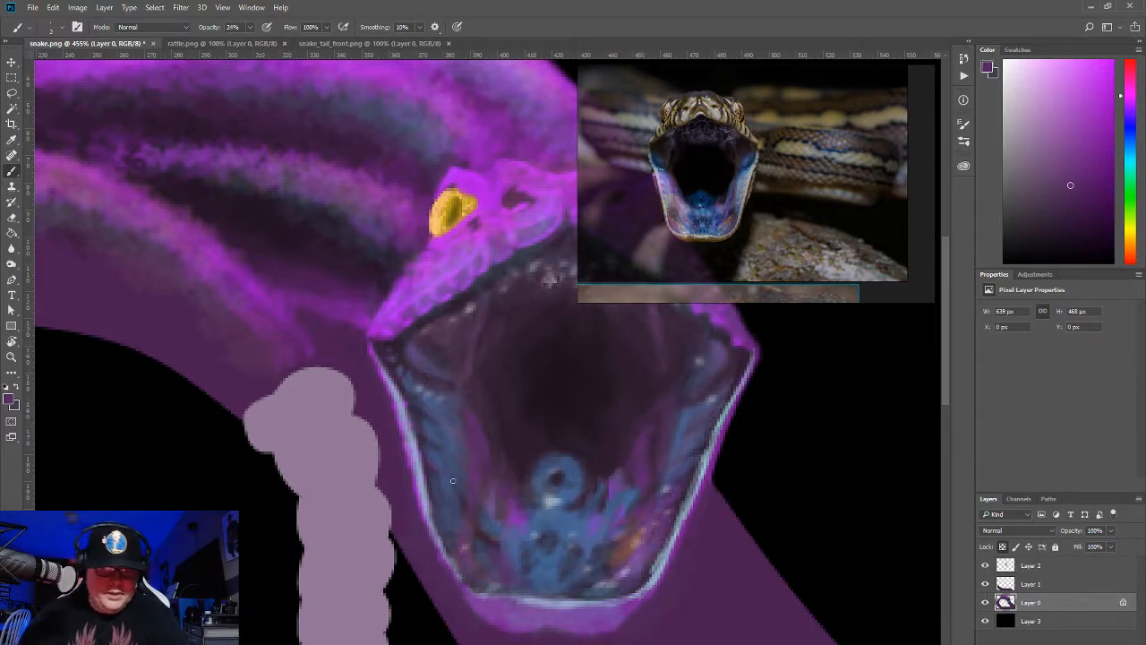
left_click(643, 400, "alt")
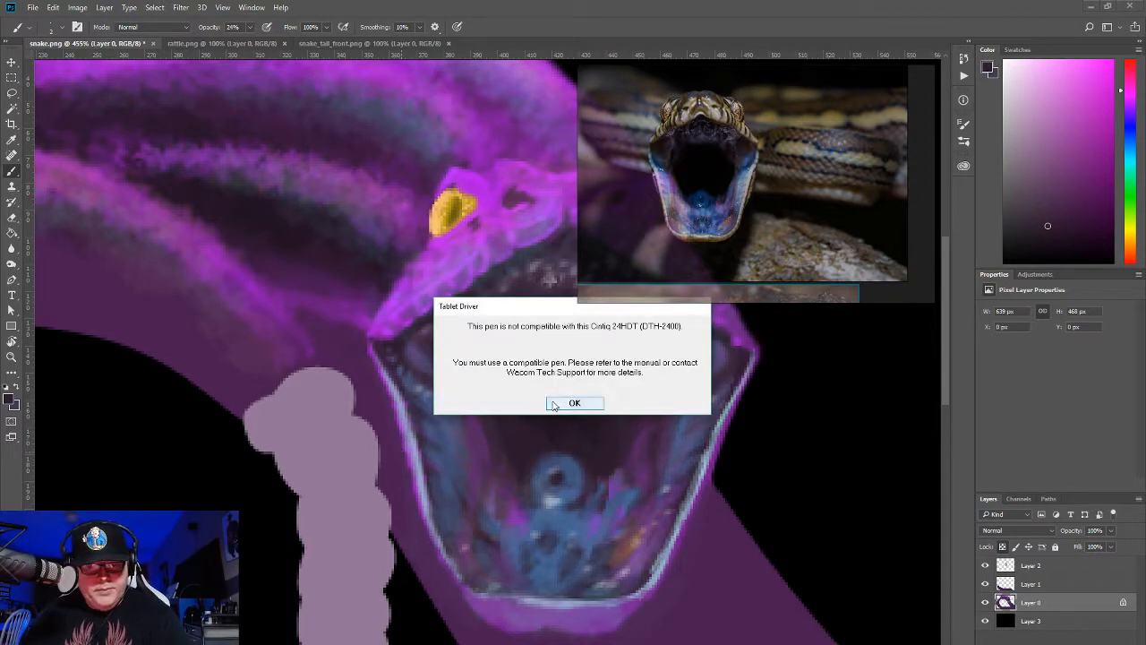
left_click(562, 404)
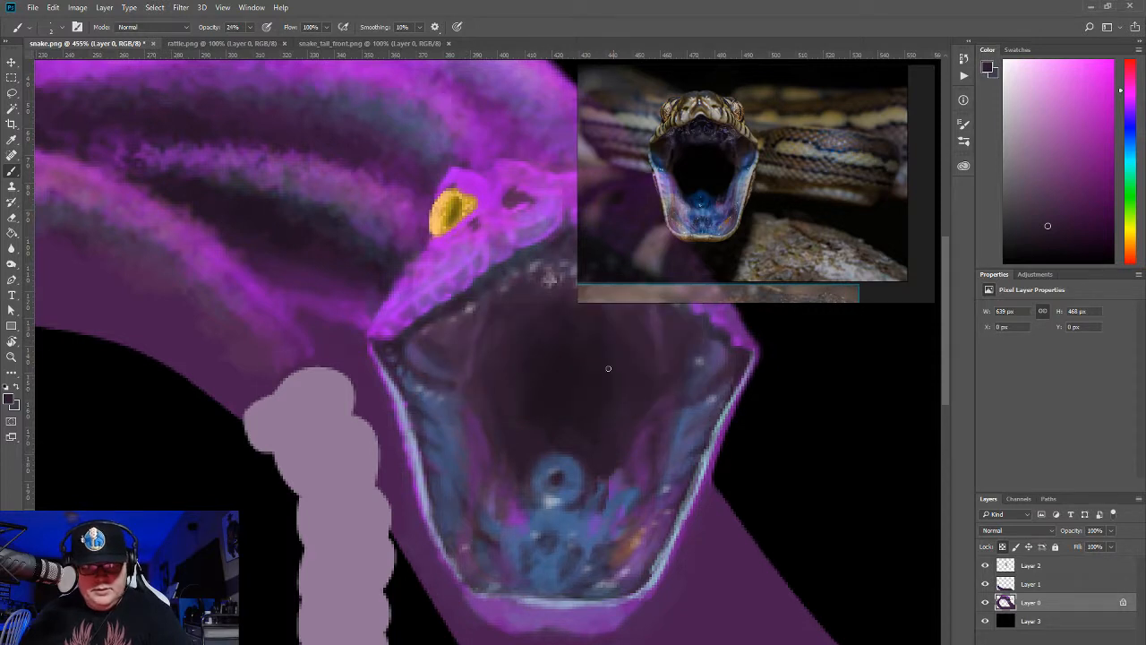
Step: Paint a sampled blue streak along the mouth's right inner side and soften it with dark tones at 12% brush opacity
left_click(632, 494, "alt")
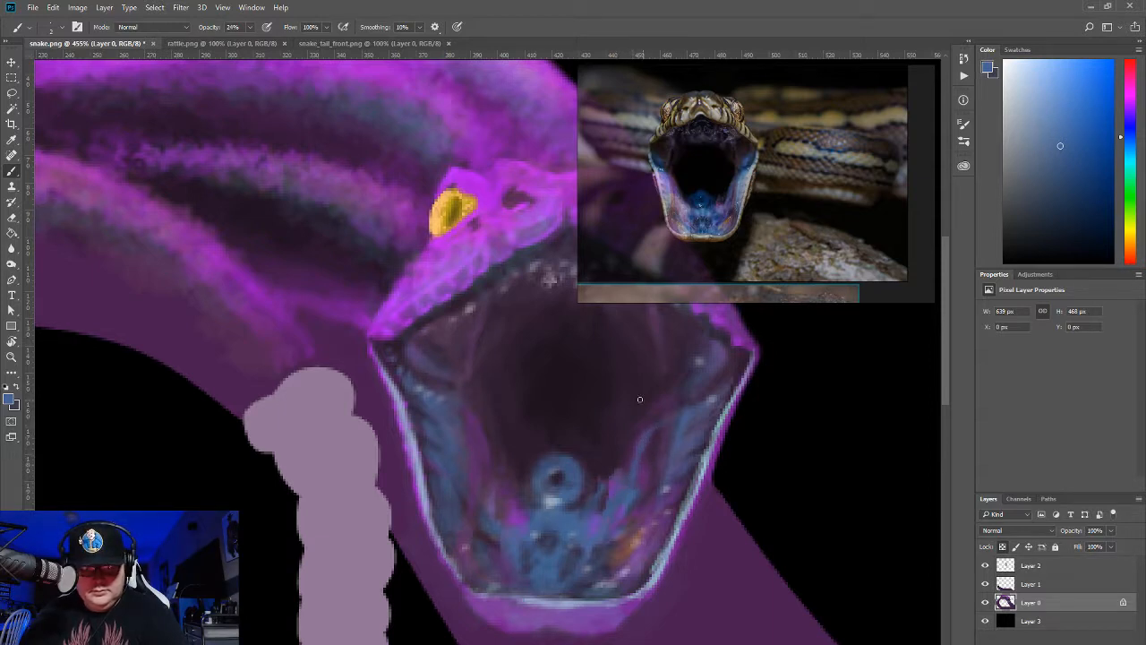
left_click(250, 26)
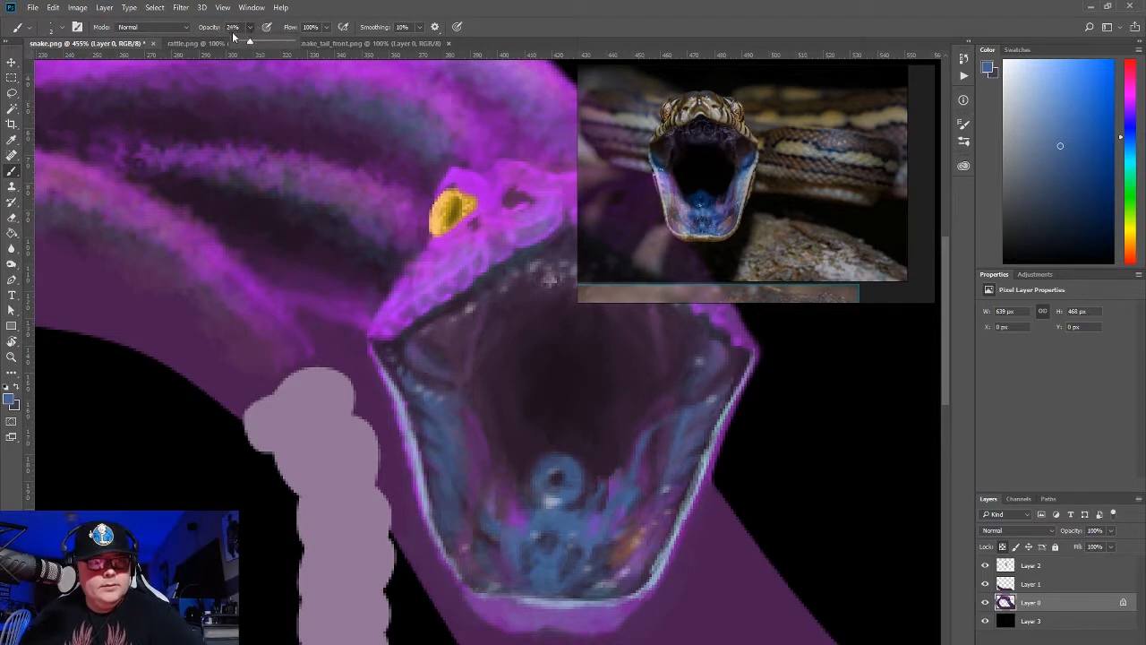
left_click_drag(250, 42, 242, 42)
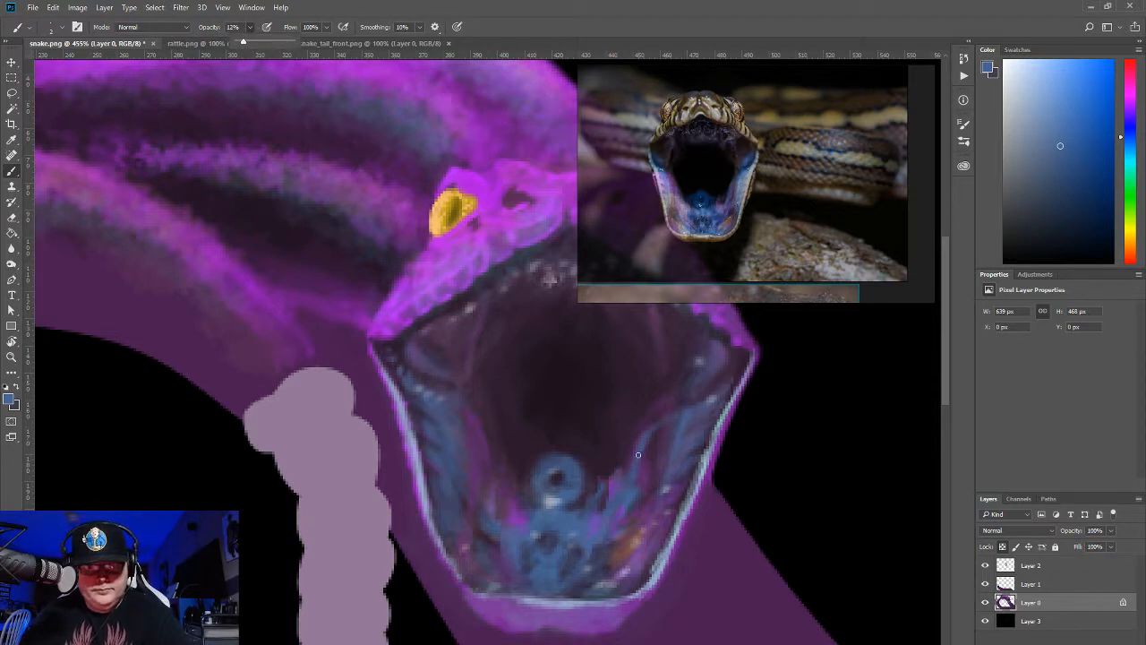
left_click(646, 475, "alt")
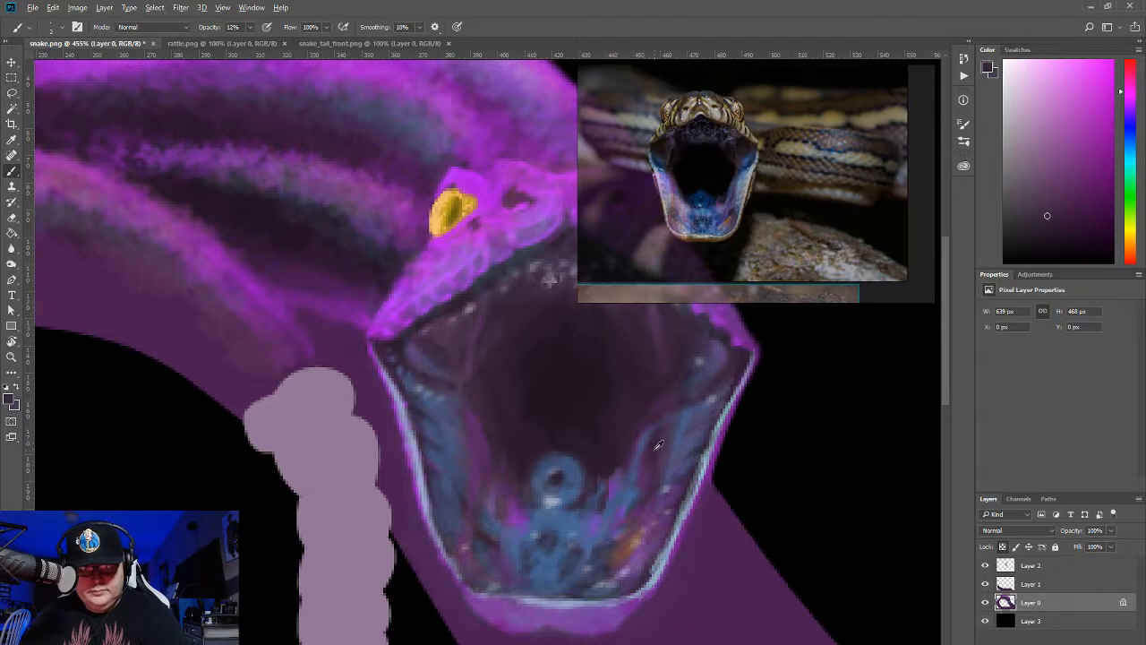
left_click(659, 445, "alt")
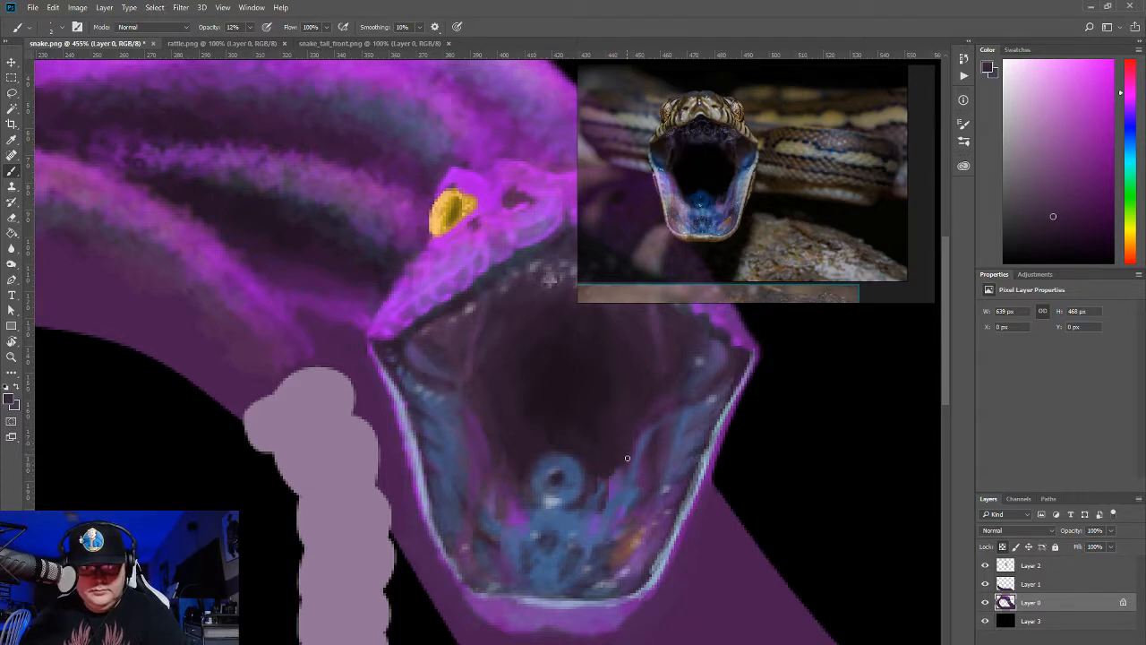
left_click(653, 416, "alt")
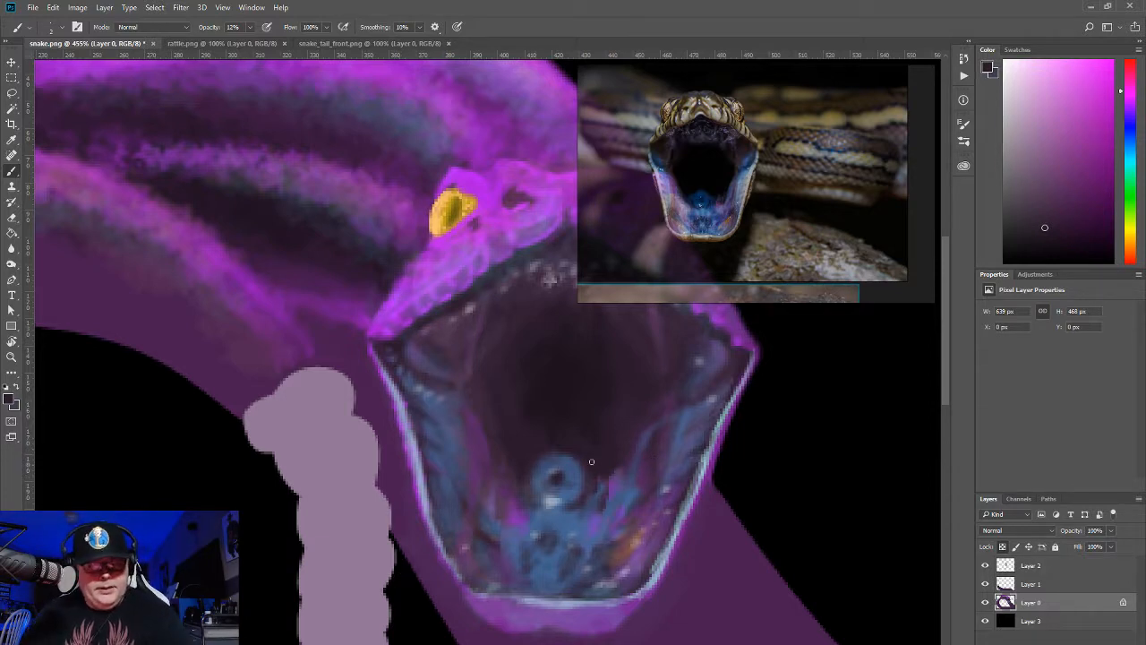
Step: Set the brush opacity to 39% and paint purple and near-black folds inside the throat
left_click(638, 471, "alt")
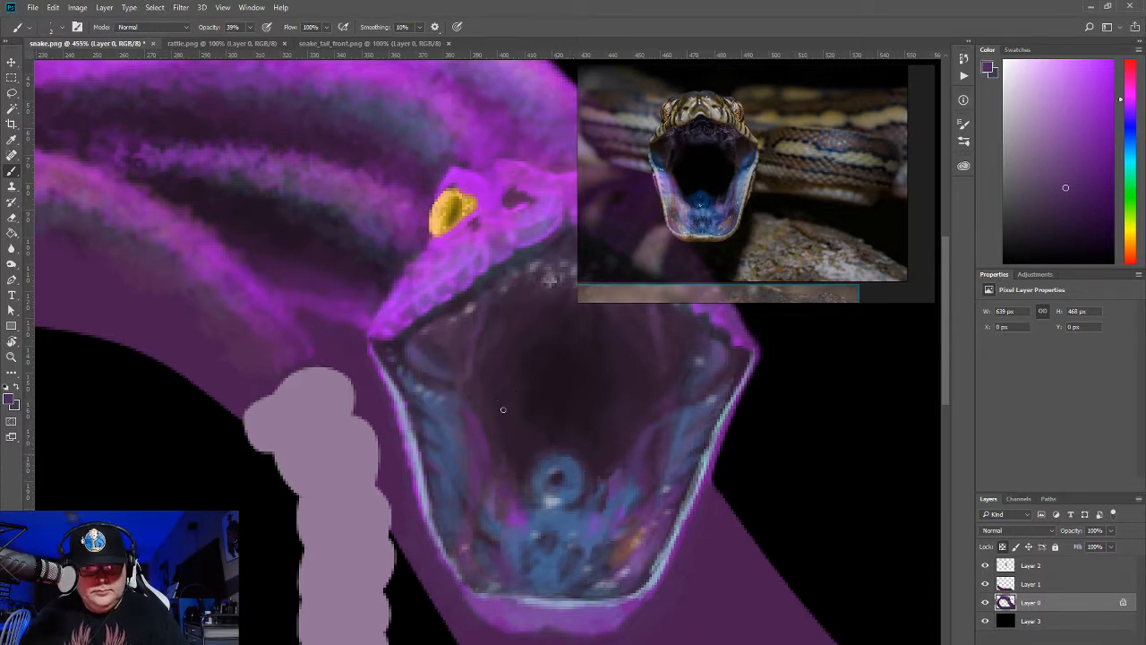
left_click(569, 419, "alt")
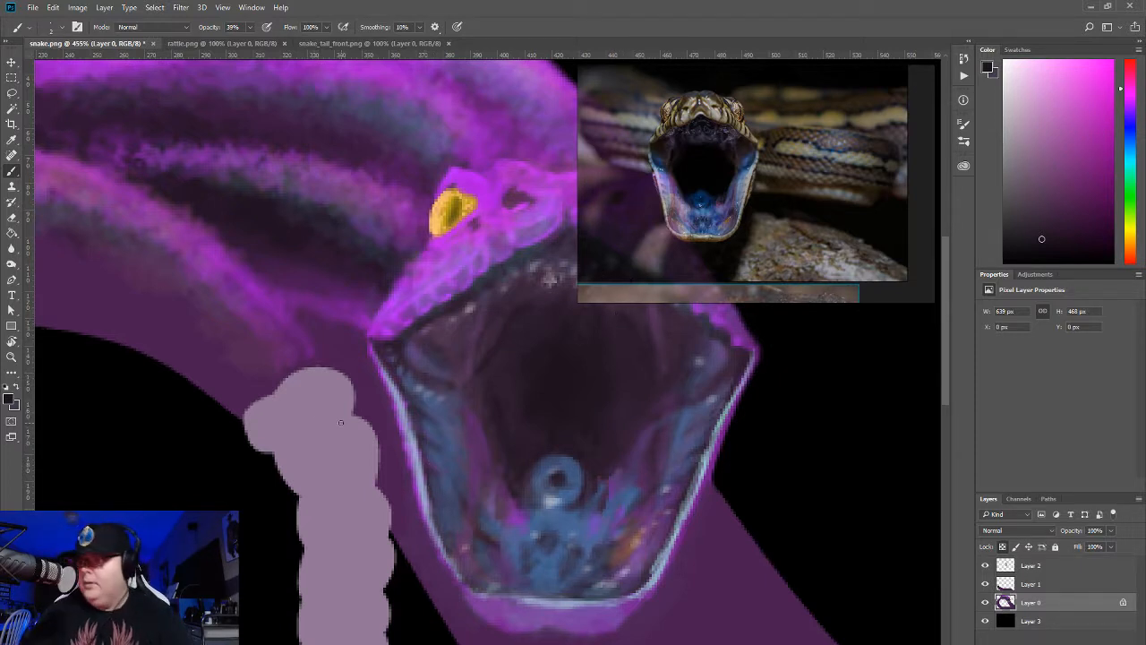
Step: Refine the folds and shadows around the throat and mouth roof with sampled dark purple and near-black tones
scroll(340, 422, "down", 2)
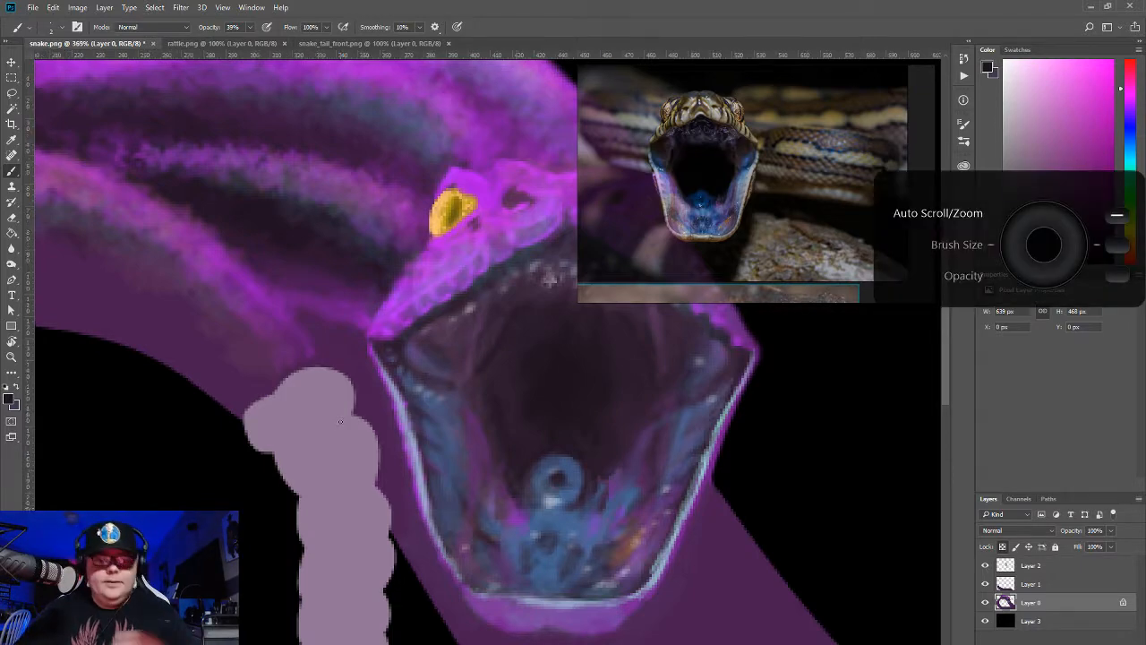
scroll(340, 422, "down", 15)
scroll(340, 422, "up", 10)
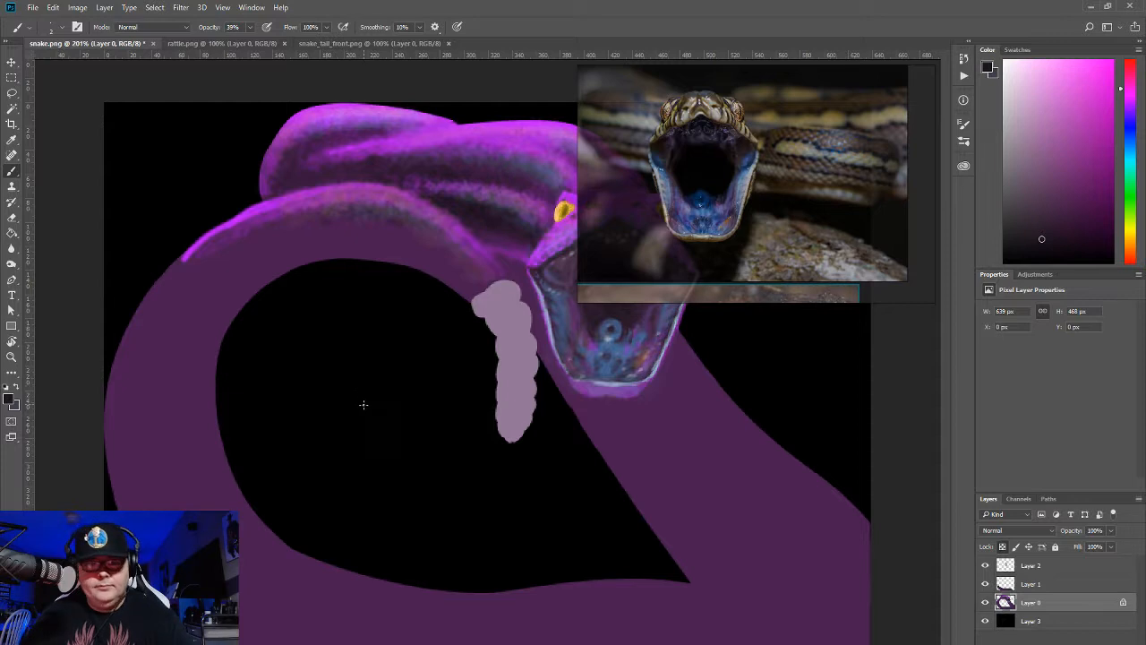
scroll(363, 406, "up", 2)
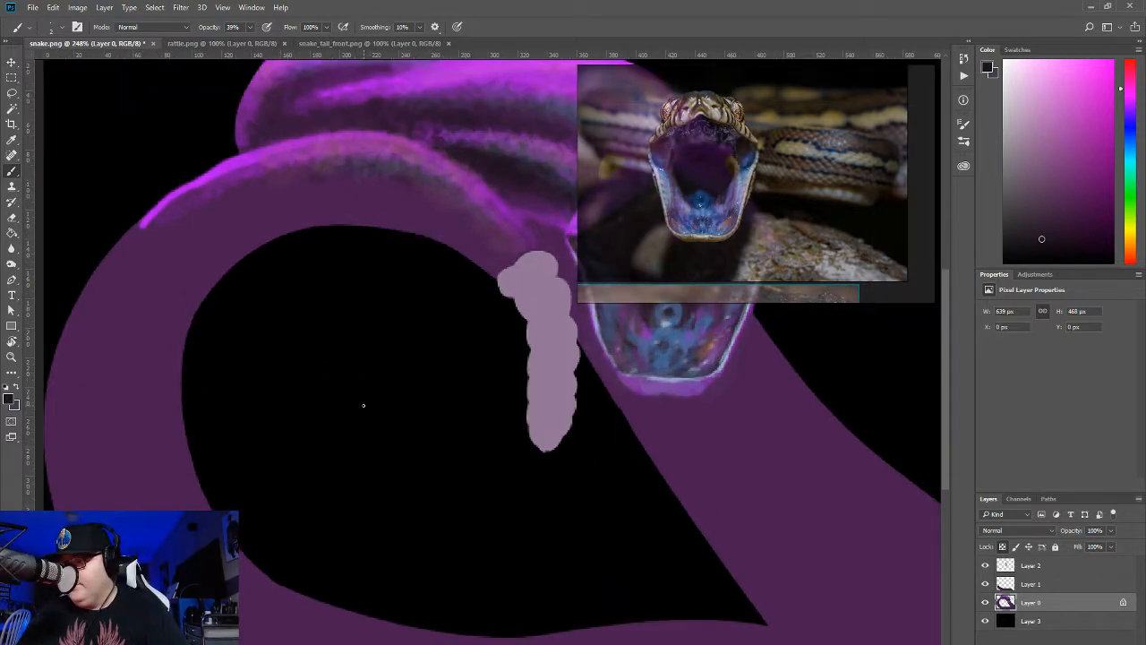
mouse_move(486, 332)
left_mouse_down()
mouse_move(442, 350)
mouse_move(313, 511)
left_mouse_up()
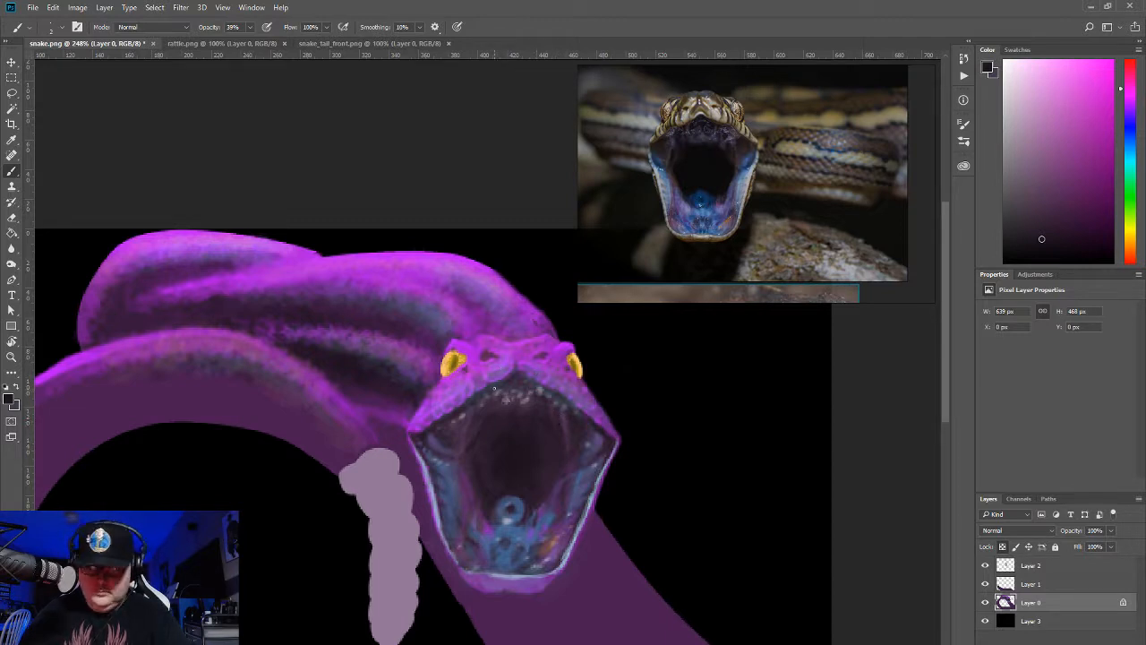
left_click(560, 465, "alt")
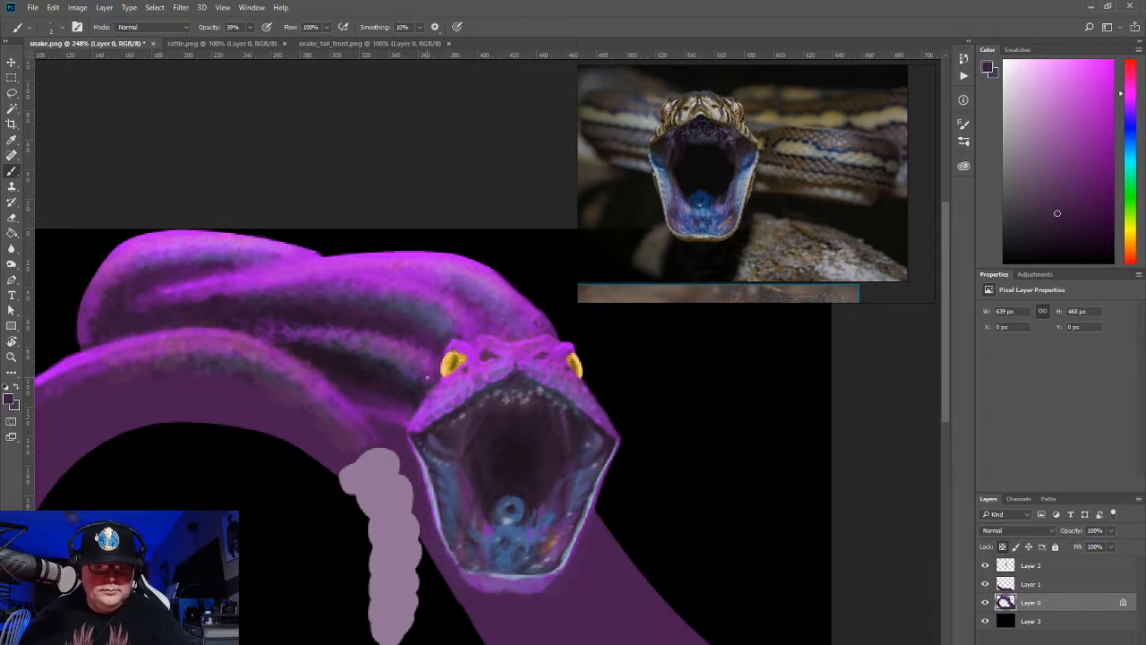
left_click(526, 454, "alt")
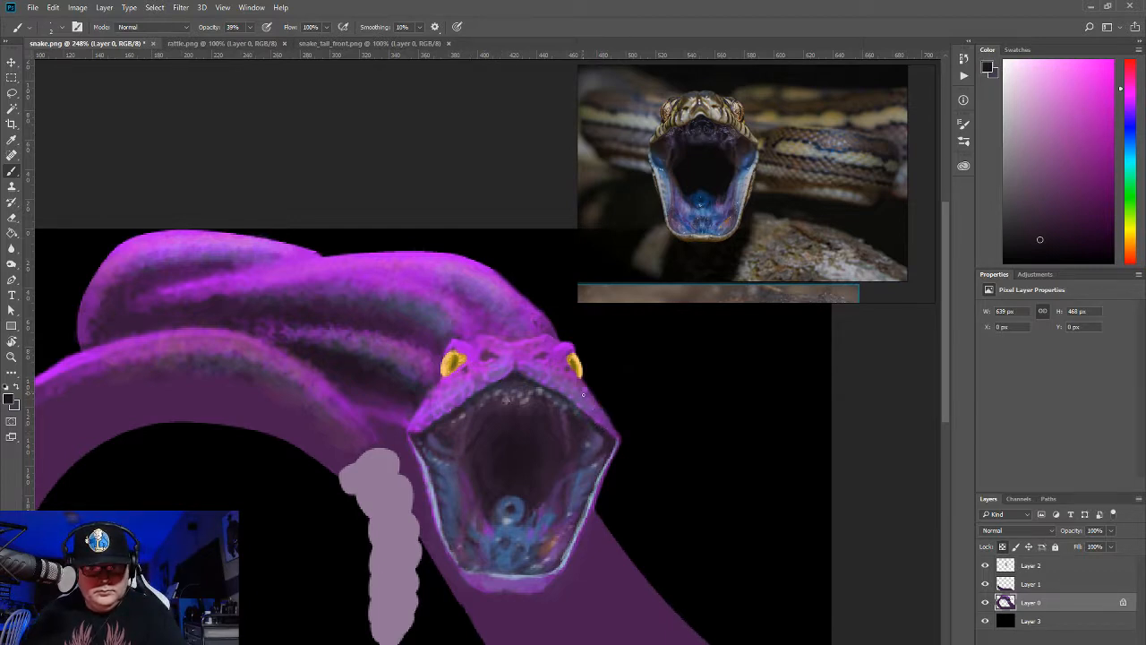
Step: Sample violet from the right upper jaw, set the brush opacity to 56% and add small touches along the upper mouth edge
left_click(597, 421, "alt")
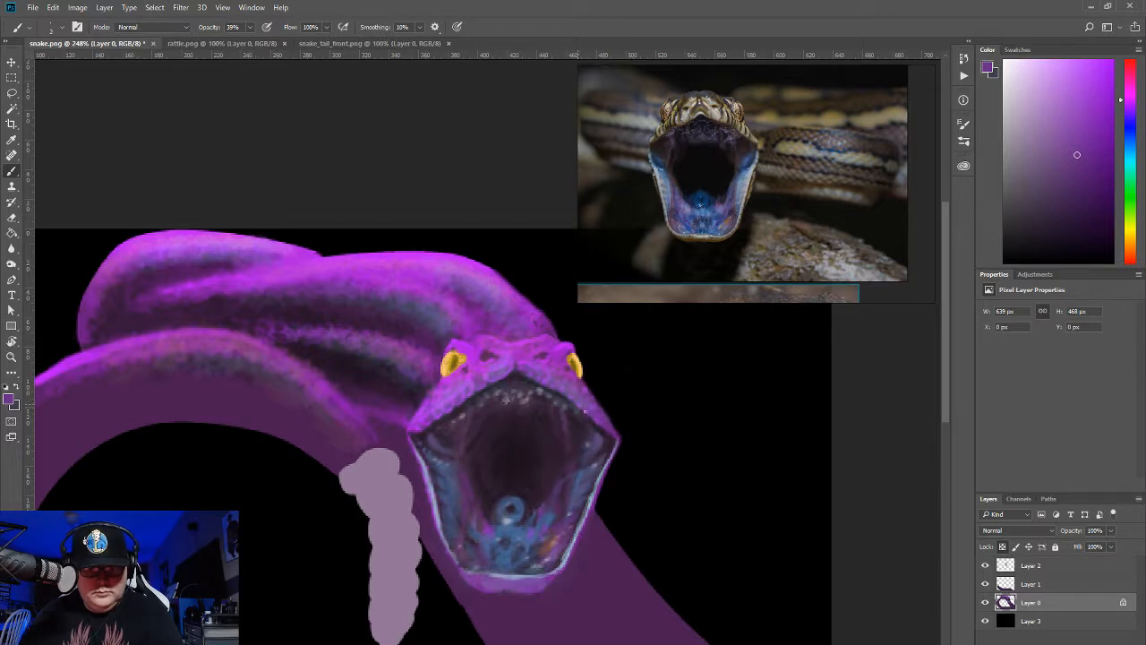
left_click(250, 27)
left_click_drag(248, 43, 261, 43)
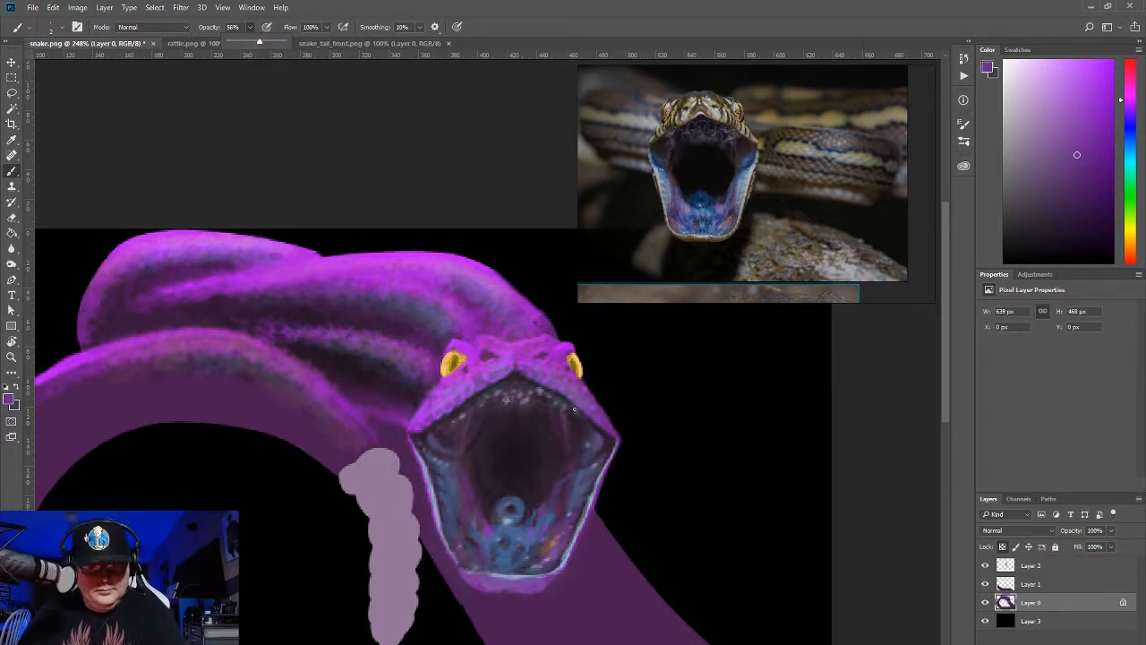
left_click(575, 407)
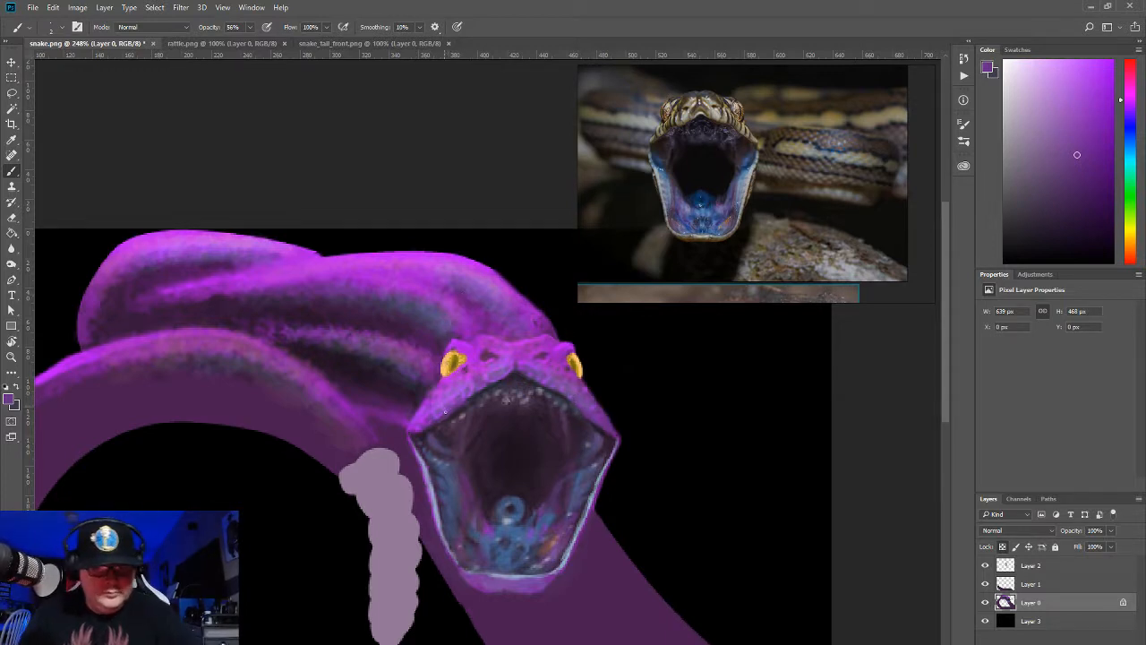
Step: Refine the mouth roof and throat folds with sampled near-black and dark purple tones, lowering the brush opacity to 23%
left_click(471, 398, "alt")
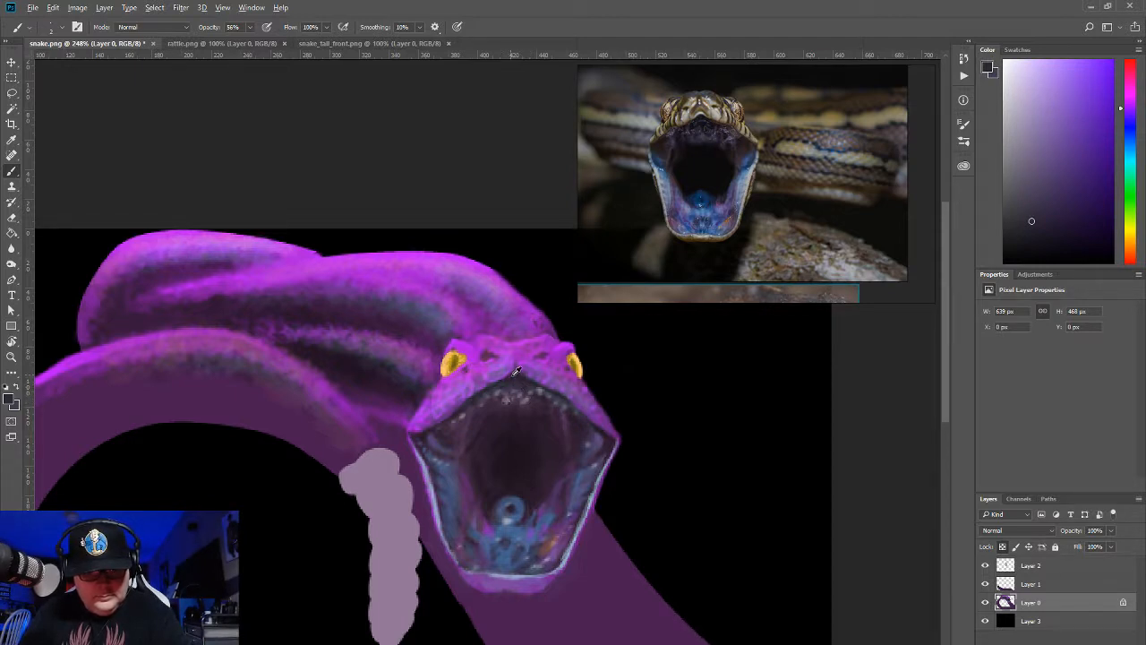
left_click(504, 397, "alt")
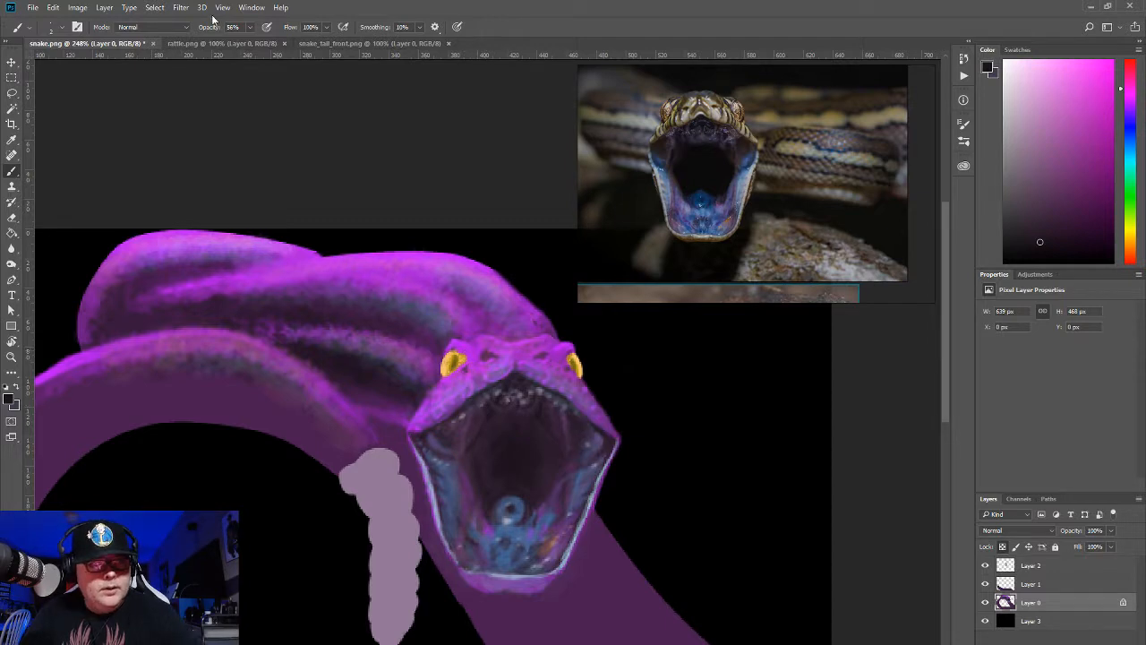
left_click_drag(249, 27, 231, 49)
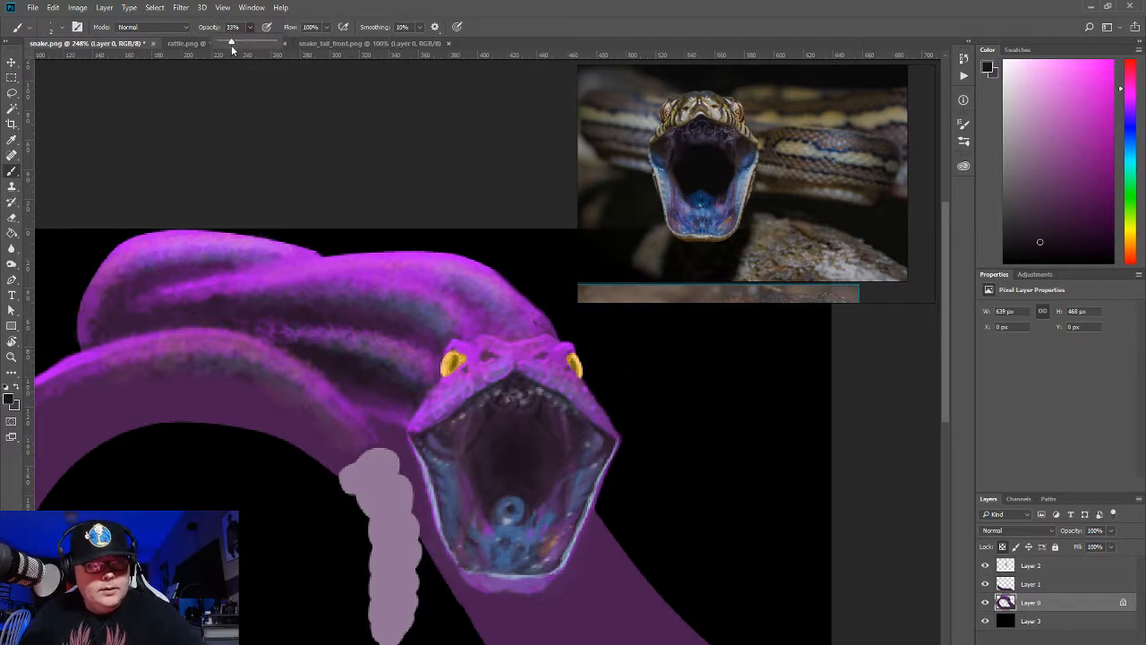
left_click(483, 414, "alt")
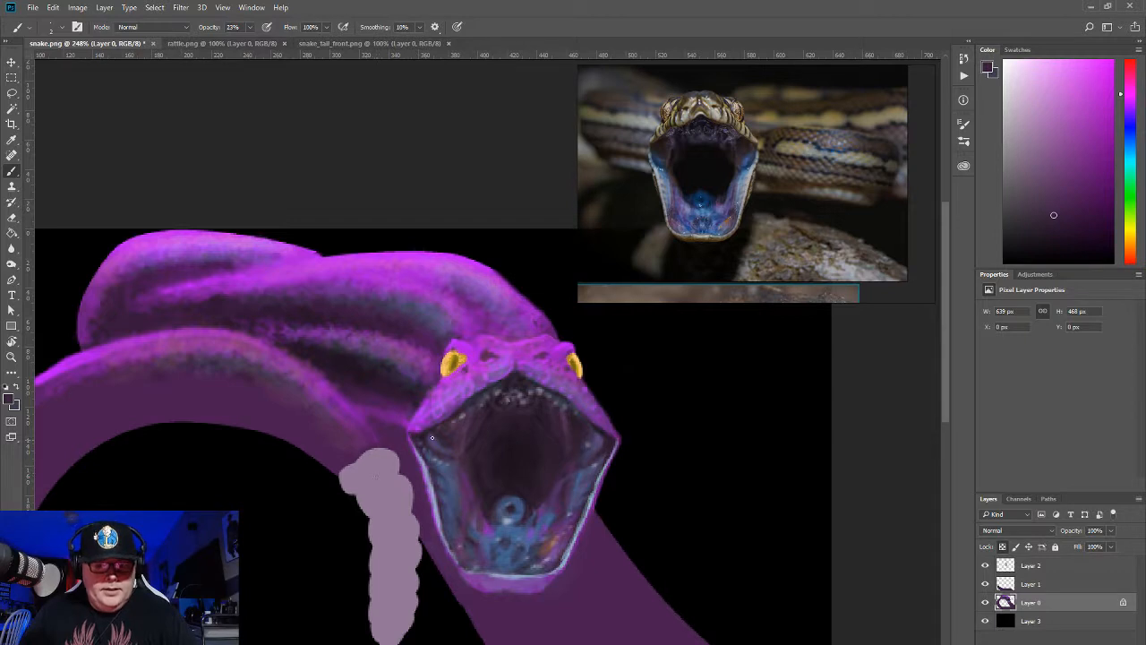
left_click(491, 428, "alt")
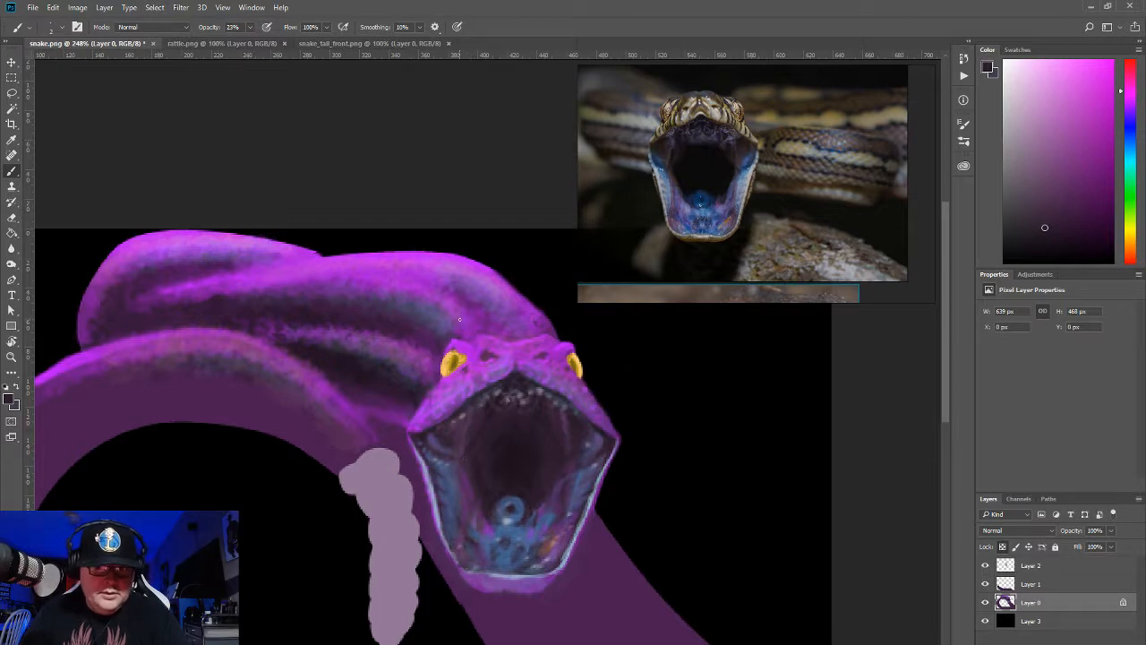
left_click(466, 428, "alt")
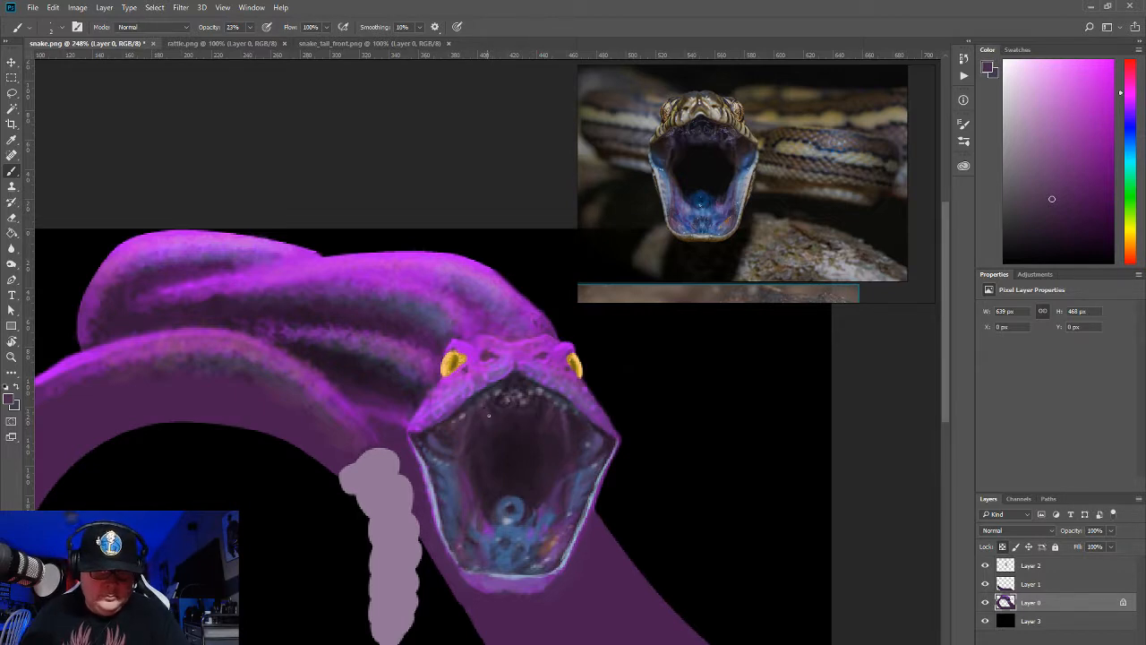
left_click(498, 430, "alt")
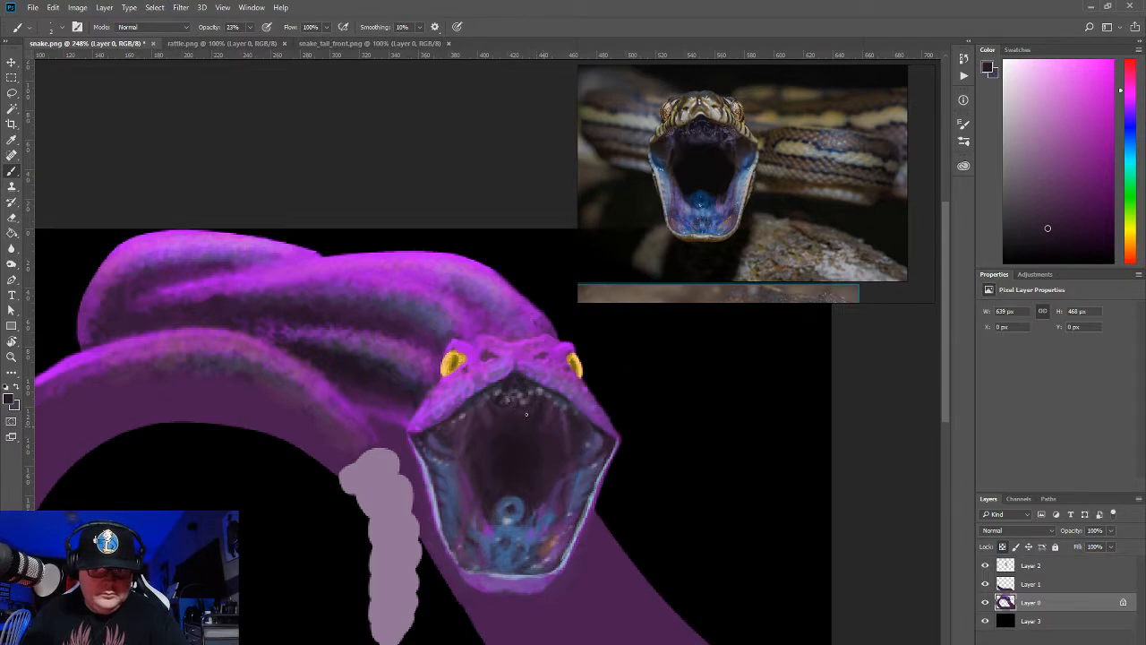
left_click(553, 458, "alt")
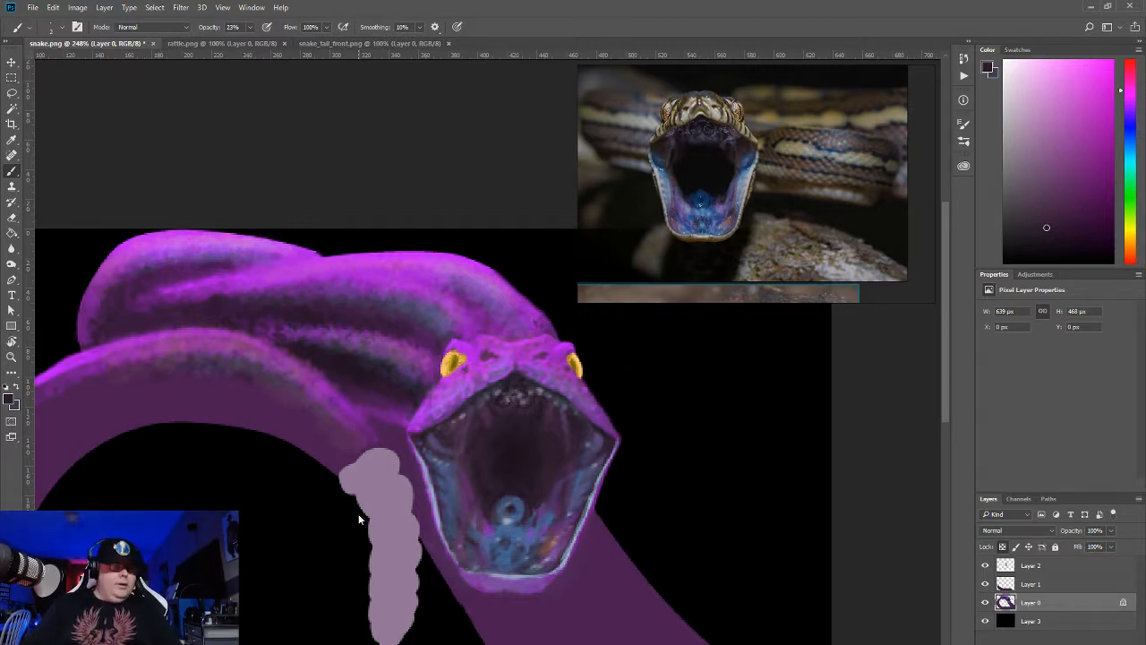
Step: Begin saving a Photoshop-format copy and create a folder named photoshop inside the RoHawn Viper images folder
key("ctrl+shift+s")
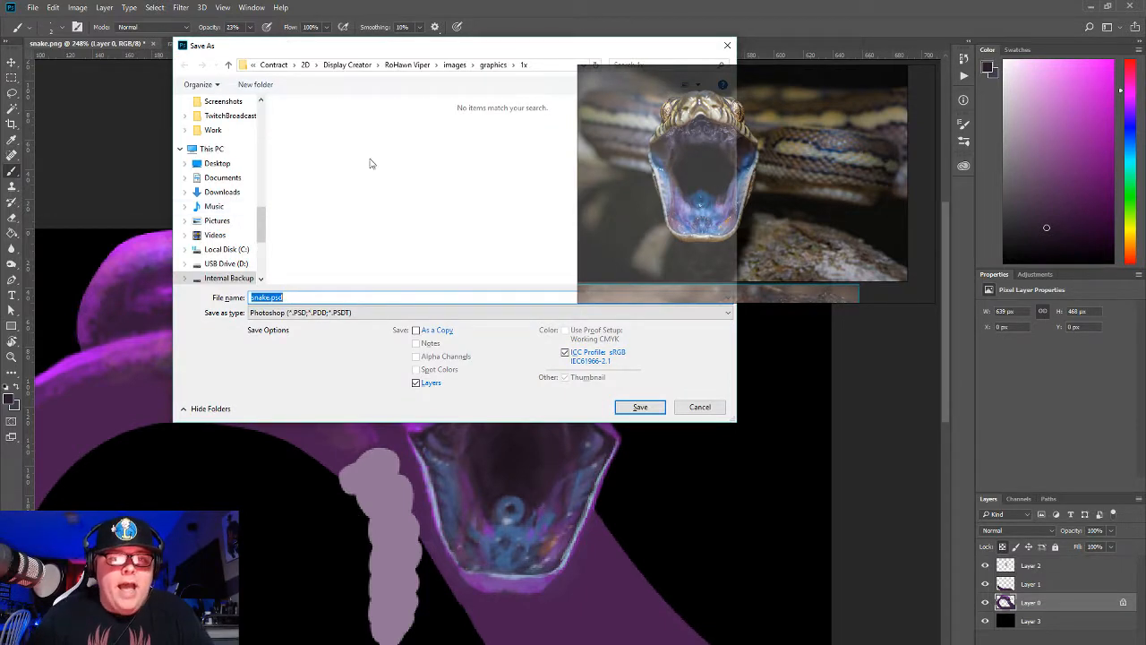
left_click(490, 67)
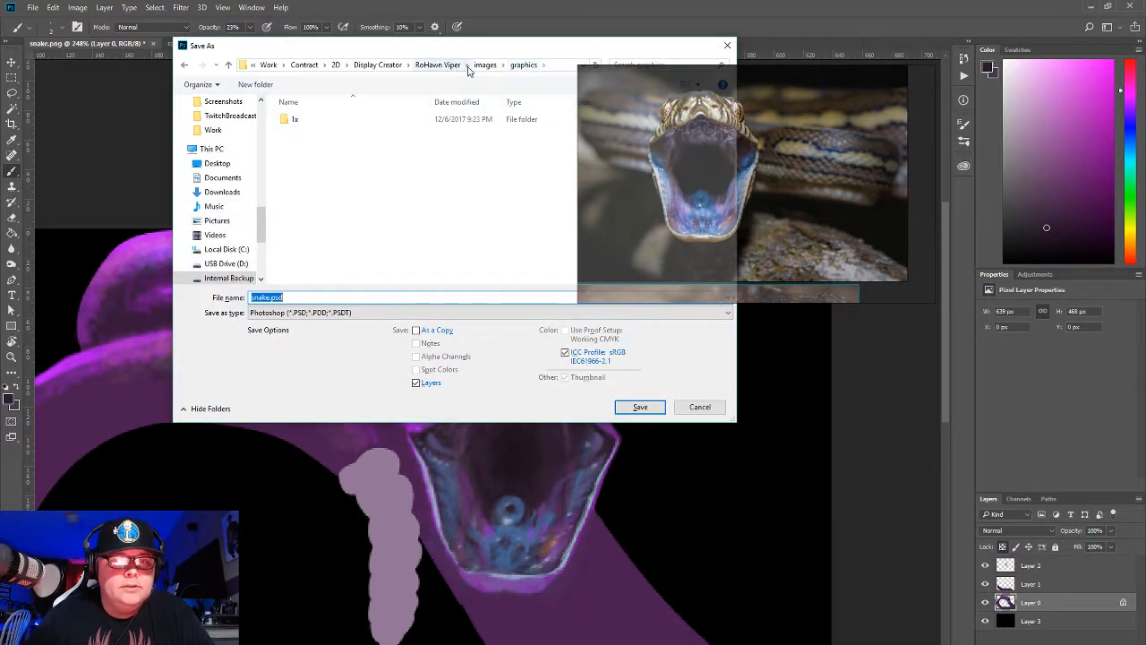
left_click(484, 66)
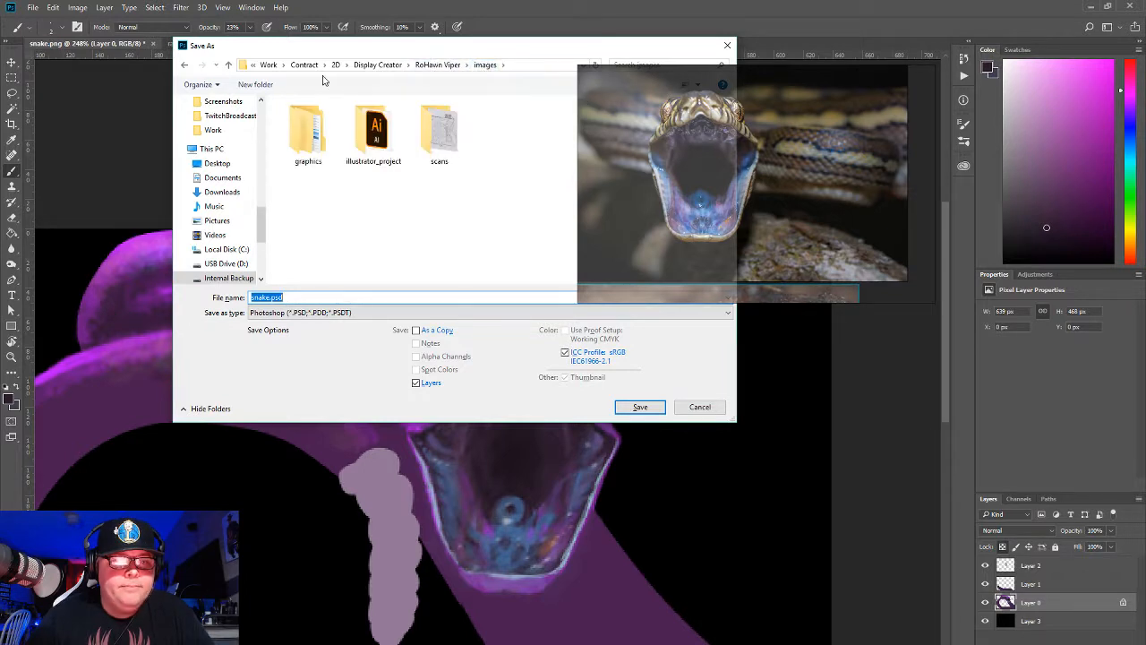
left_click(256, 85)
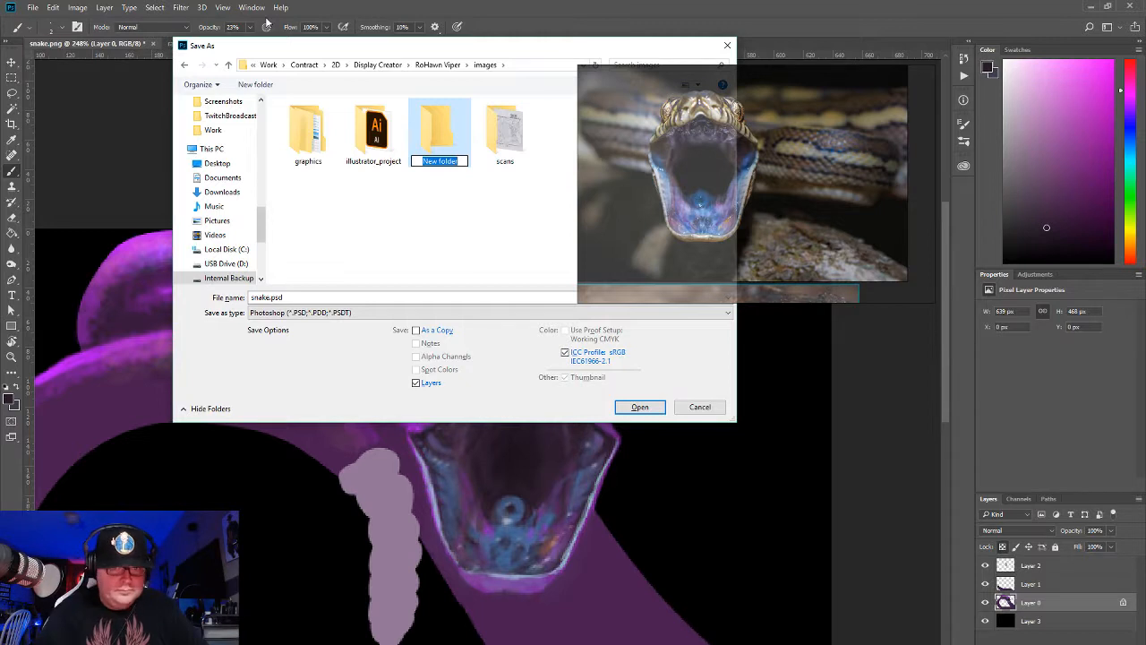
type("photoshop")
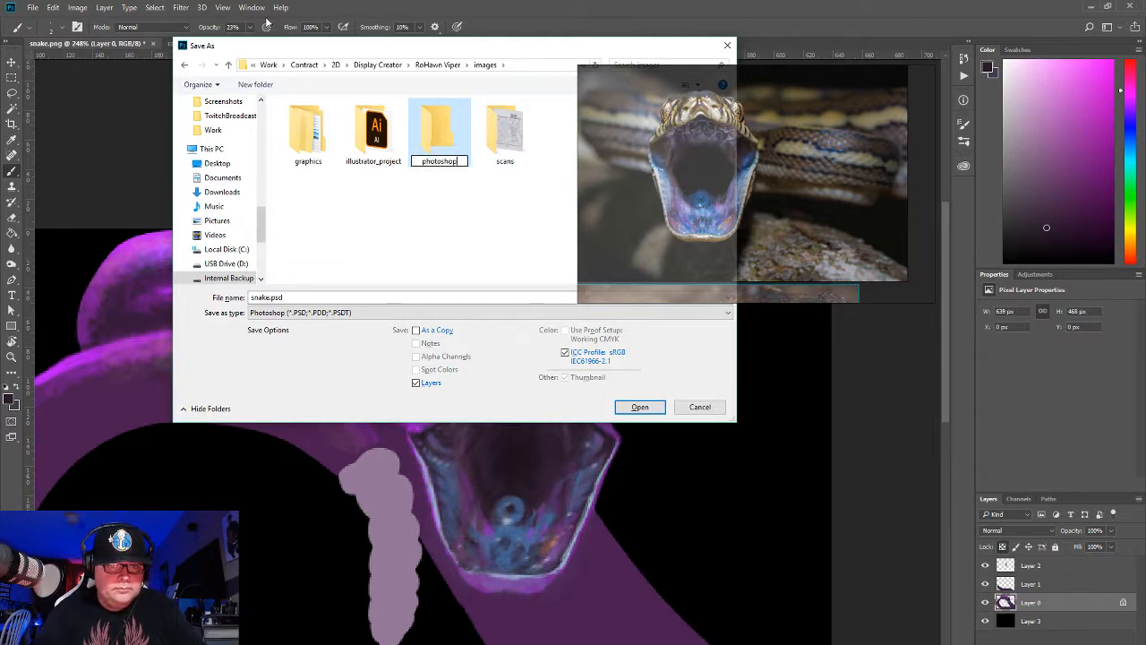
key("Return")
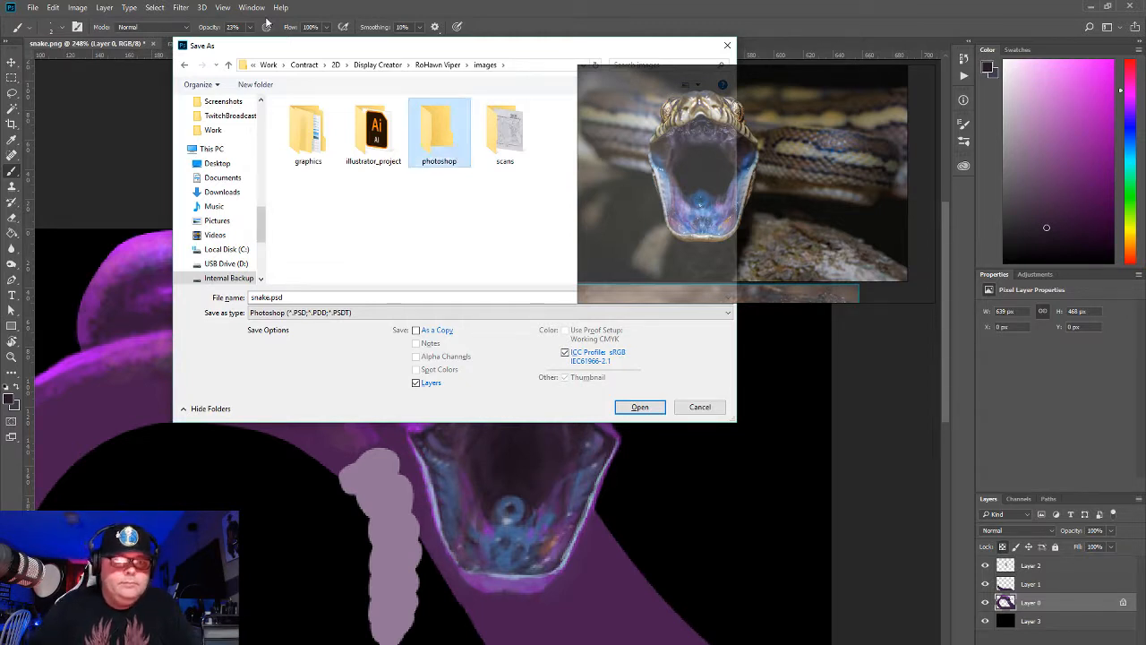
Step: Save the painting as snake.psd in the photoshop folder with Maximize Compatibility enabled
double_click(453, 135)
left_click(640, 407)
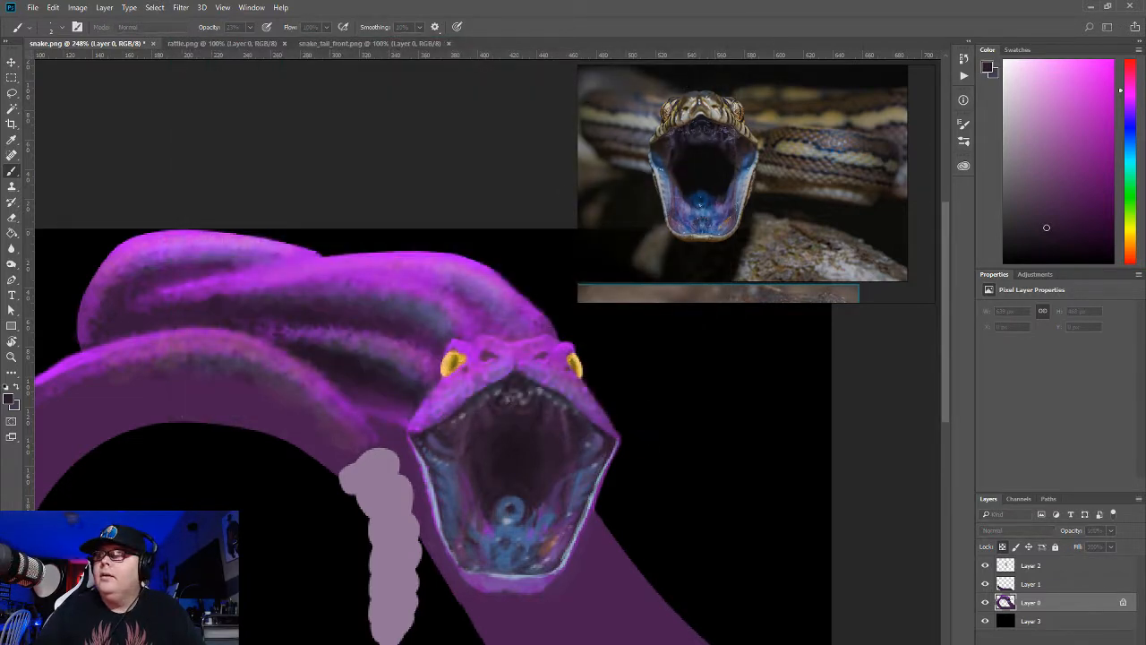
left_click_drag(802, 349, 433, 292)
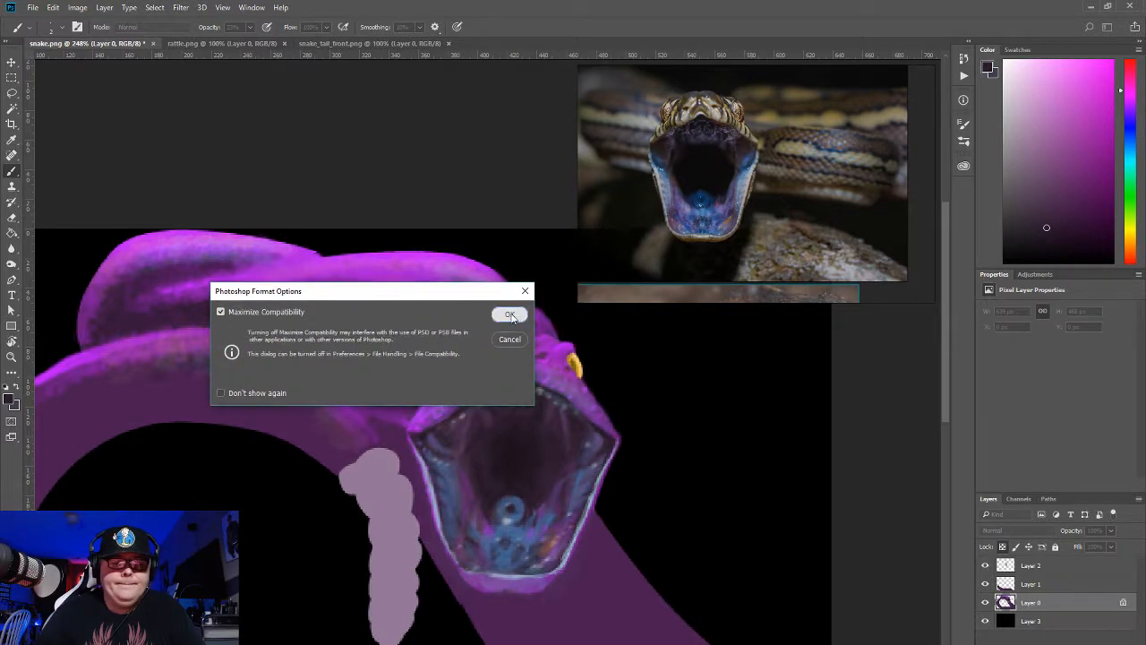
left_click(508, 315)
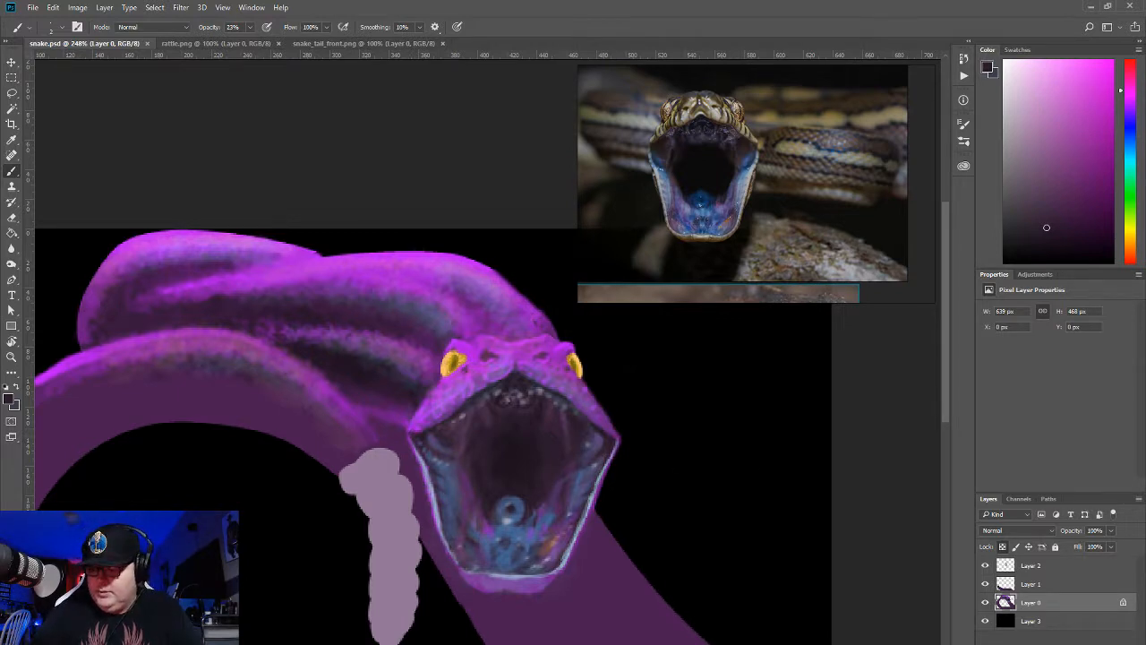
Step: Add a new layer above Layer 0 and name it fangs
key("ctrl+shift+alt+n")
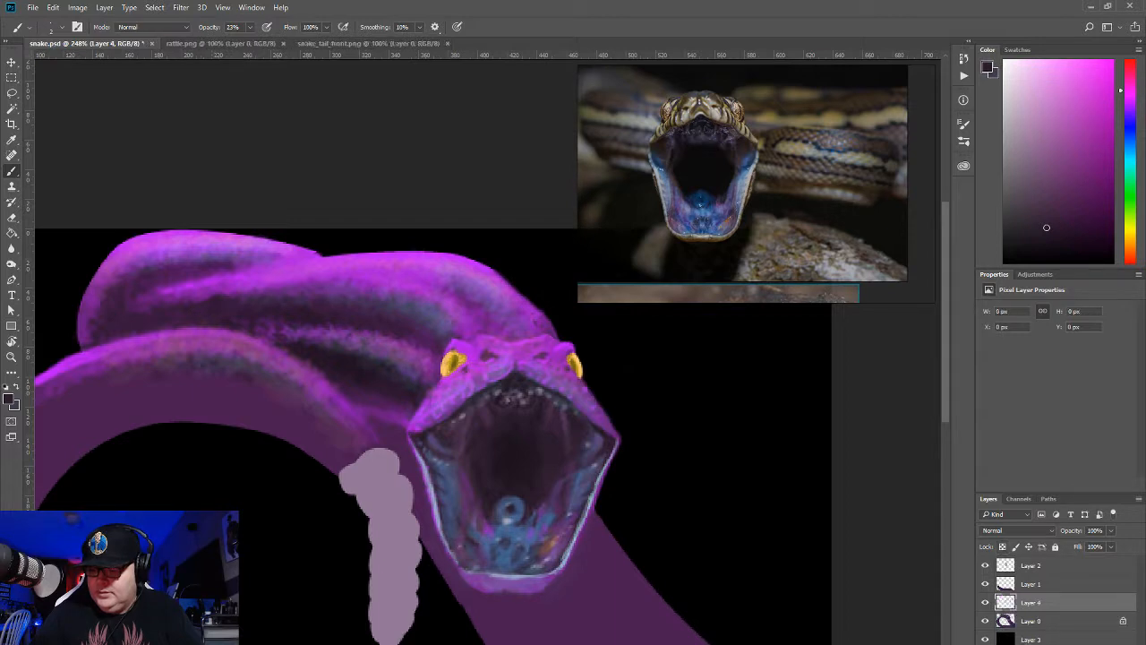
double_click(1032, 603)
type("fan")
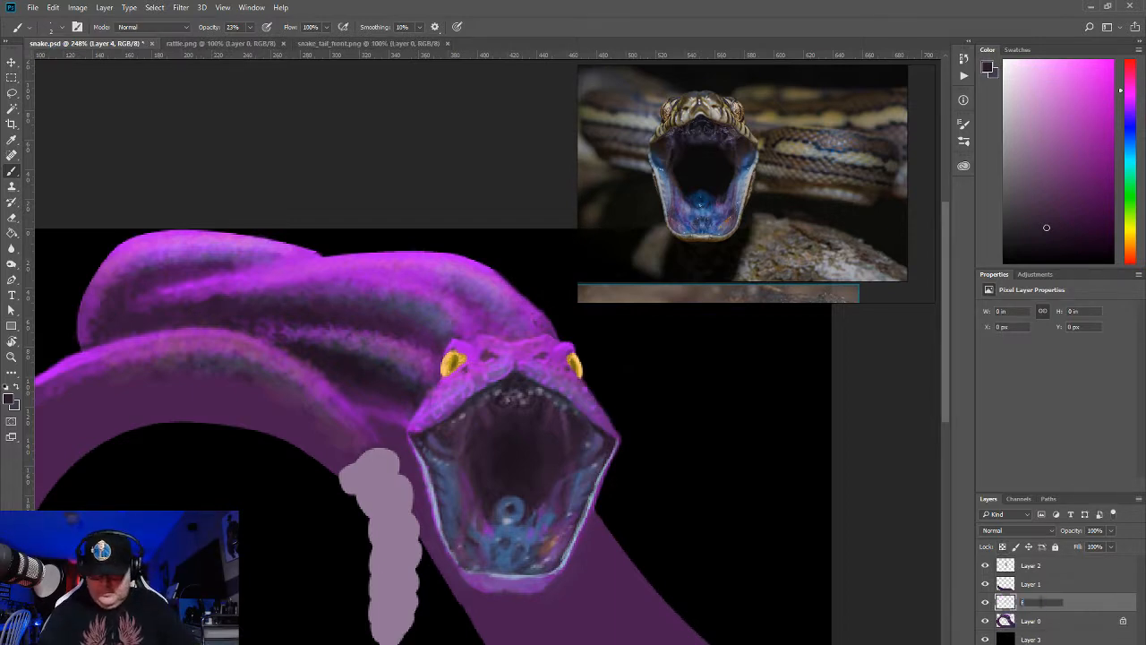
type("gs")
key("Return")
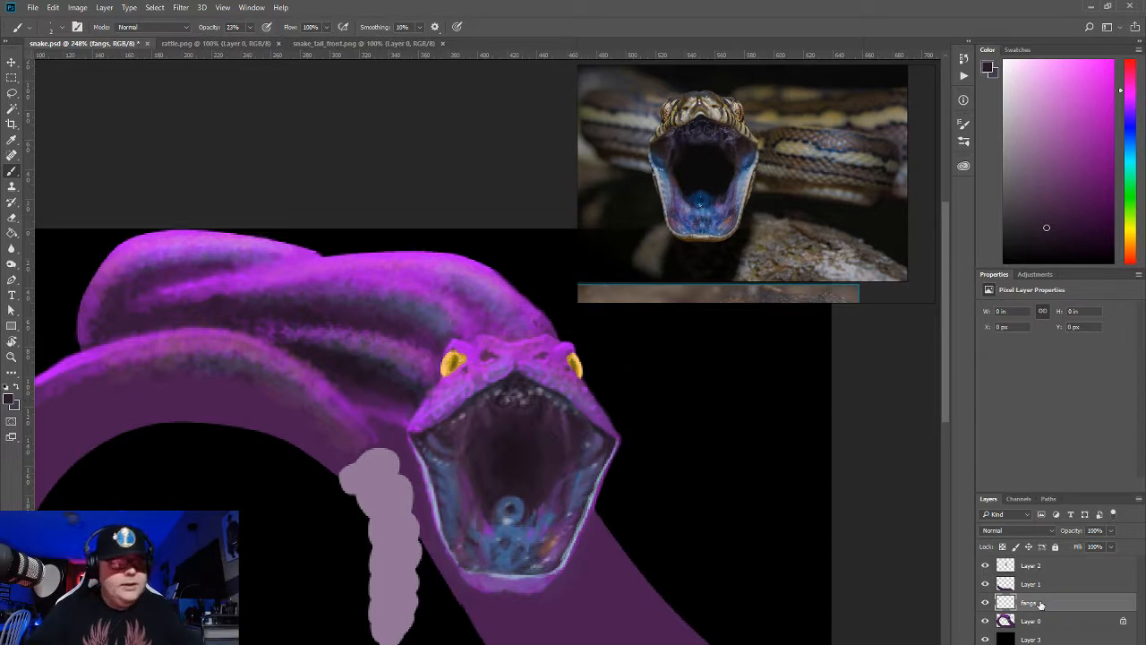
Step: Choose a muted dark orange-brown as the foreground colour for the Brush
left_click(12, 140)
left_click(1122, 248)
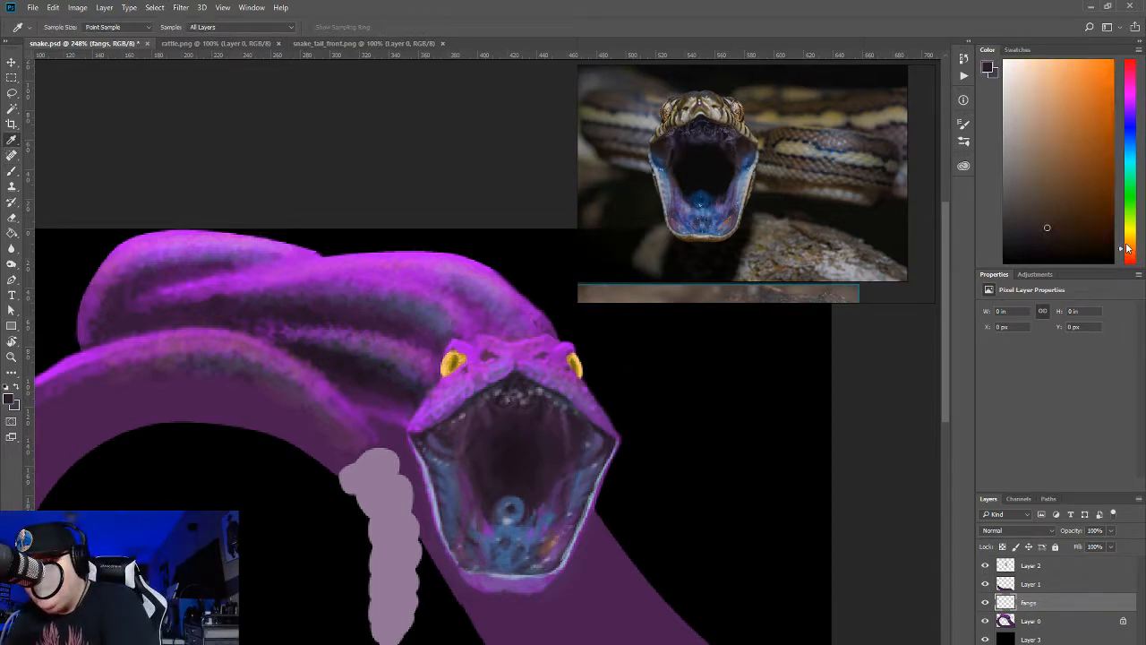
mouse_move(1067, 112)
left_mouse_down()
mouse_move(1039, 198)
mouse_move(1055, 196)
left_mouse_up()
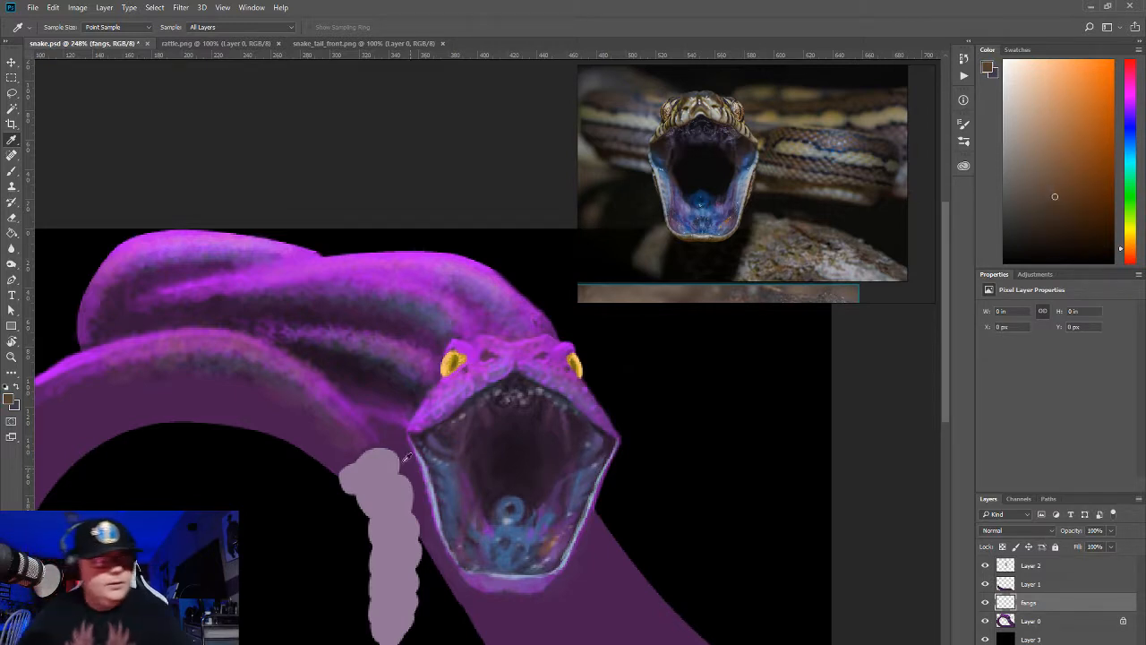
key("b")
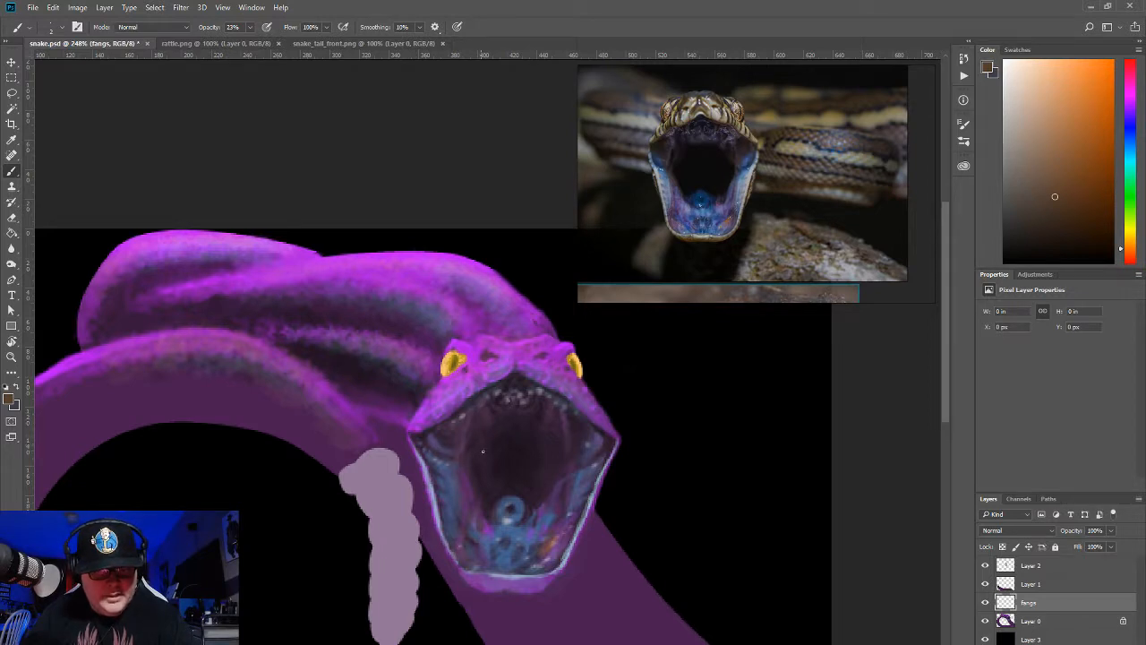
Step: Set the brush opacity to 100% and paint two long, tapering brown fangs hanging from the mouth roof on the fangs layer
left_click_drag(483, 451, 488, 456)
left_click(251, 28)
left_click_drag(253, 41, 307, 43)
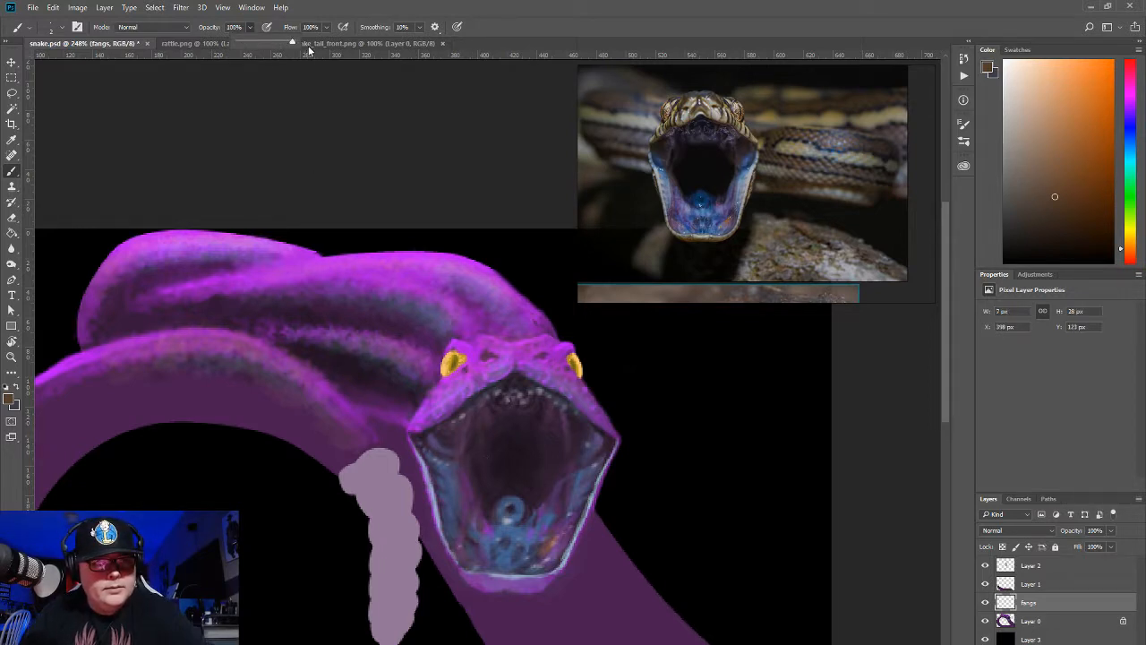
left_click(481, 440)
mouse_move(481, 440)
left_mouse_down()
mouse_move(486, 482)
mouse_move(473, 426)
mouse_move(483, 475)
left_mouse_up()
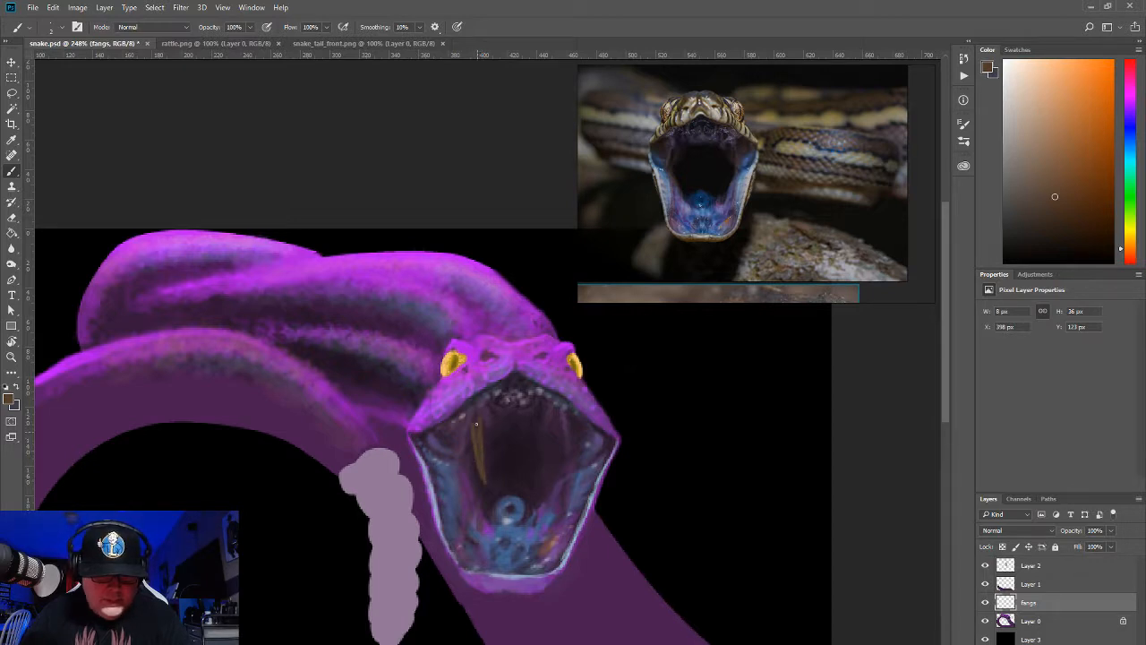
mouse_move(476, 424)
left_mouse_down()
mouse_move(485, 487)
mouse_move(483, 458)
left_mouse_up()
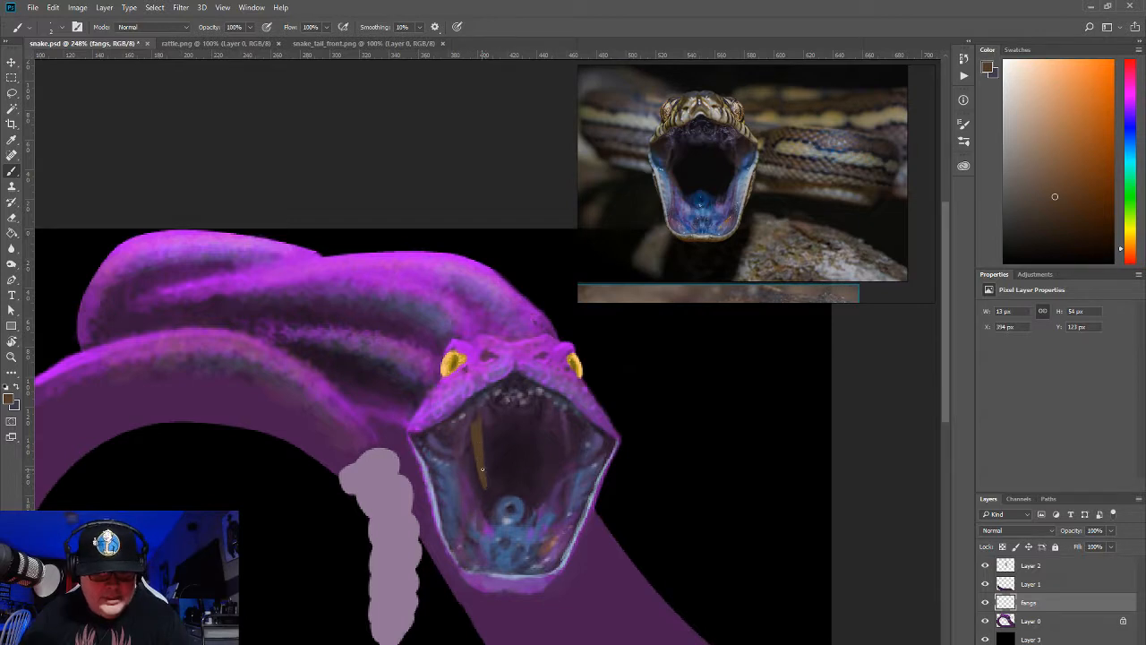
left_click(469, 418)
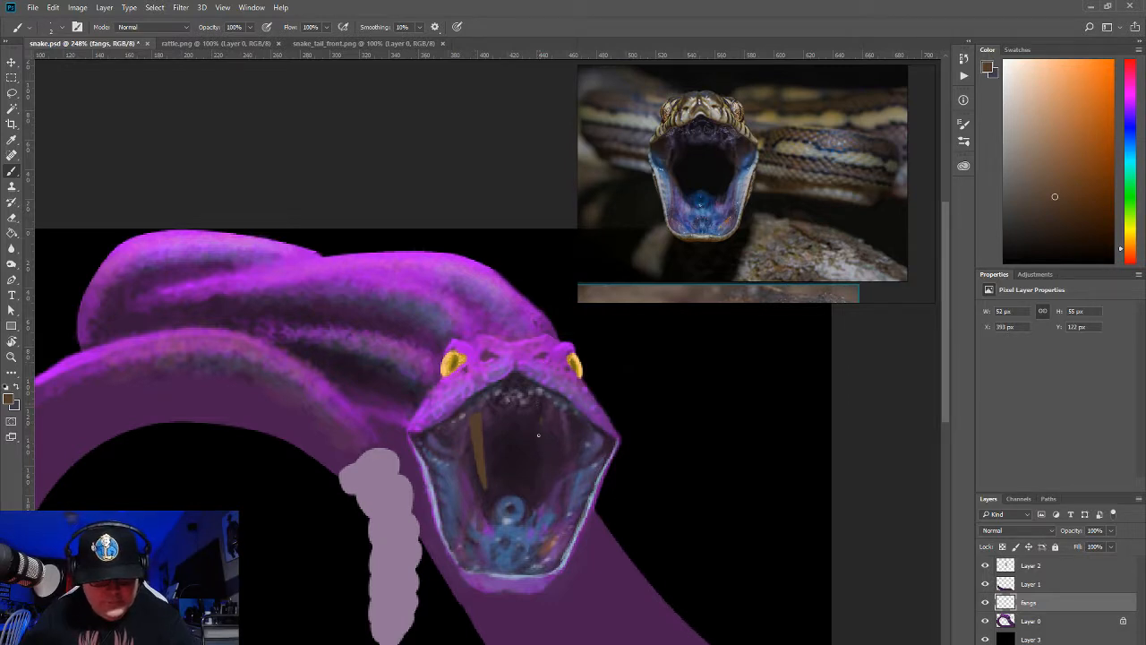
mouse_move(541, 443)
left_mouse_down()
mouse_move(534, 485)
mouse_move(551, 419)
left_mouse_up()
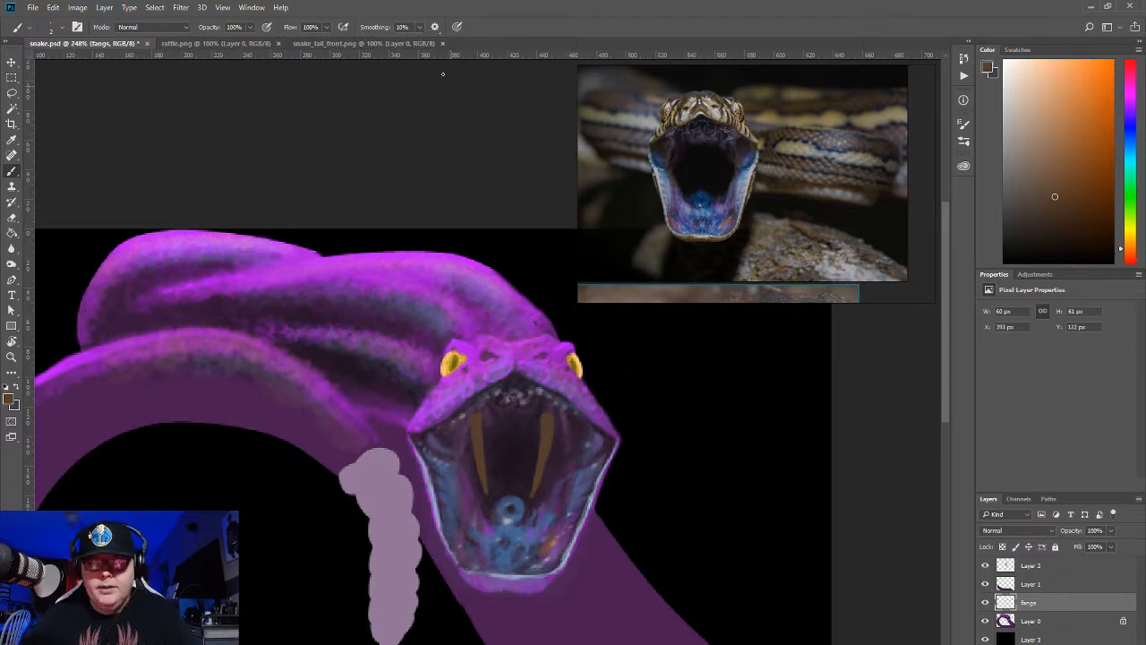
Step: Browse the reference board's head and scale close-ups for a photo of a snake with its mouth open
left_click_drag(791, 195, 944, 222)
left_click_drag(806, 285, 795, 144)
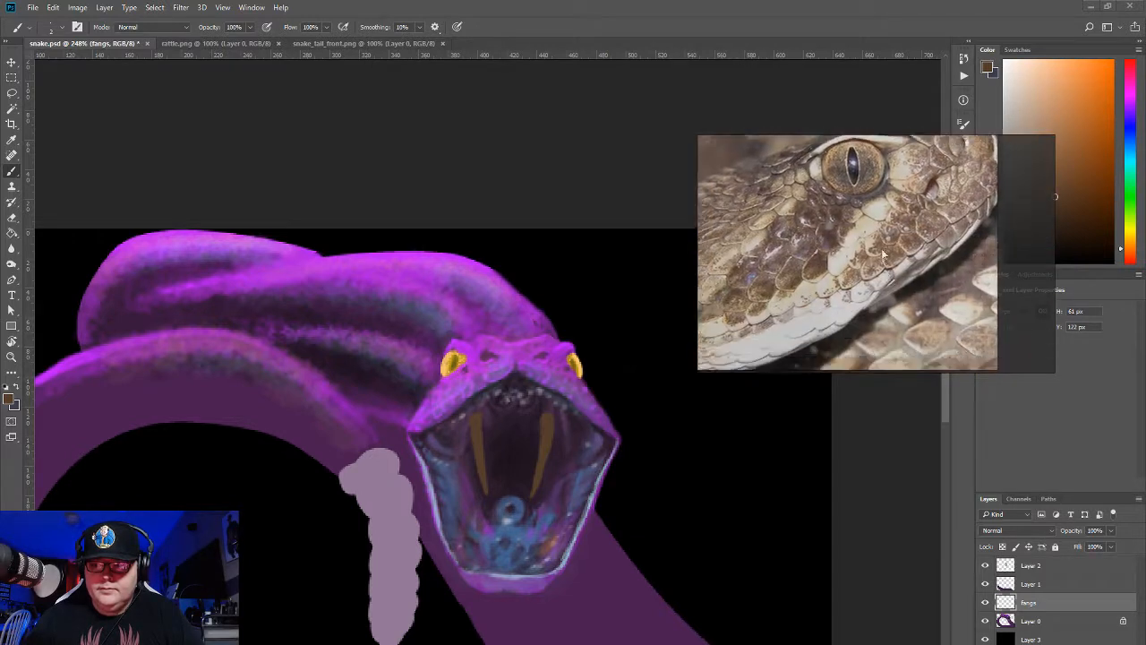
left_click_drag(761, 358, 821, 192)
left_click_drag(916, 341, 875, 217)
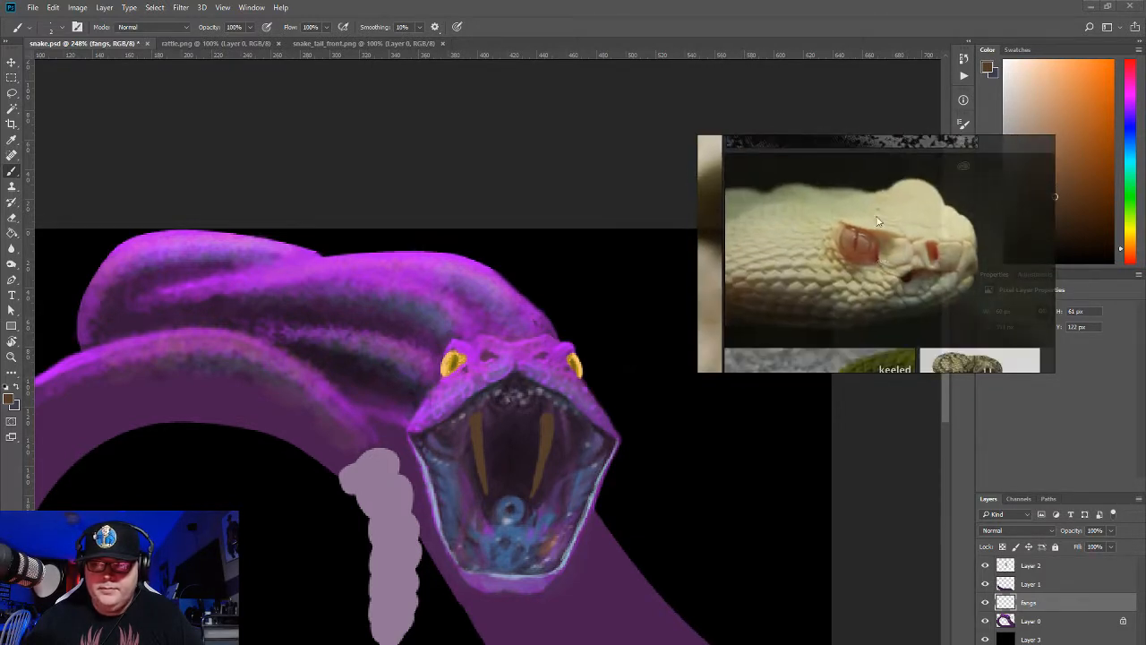
left_click_drag(880, 335, 860, 203)
left_click_drag(937, 254, 1123, 215)
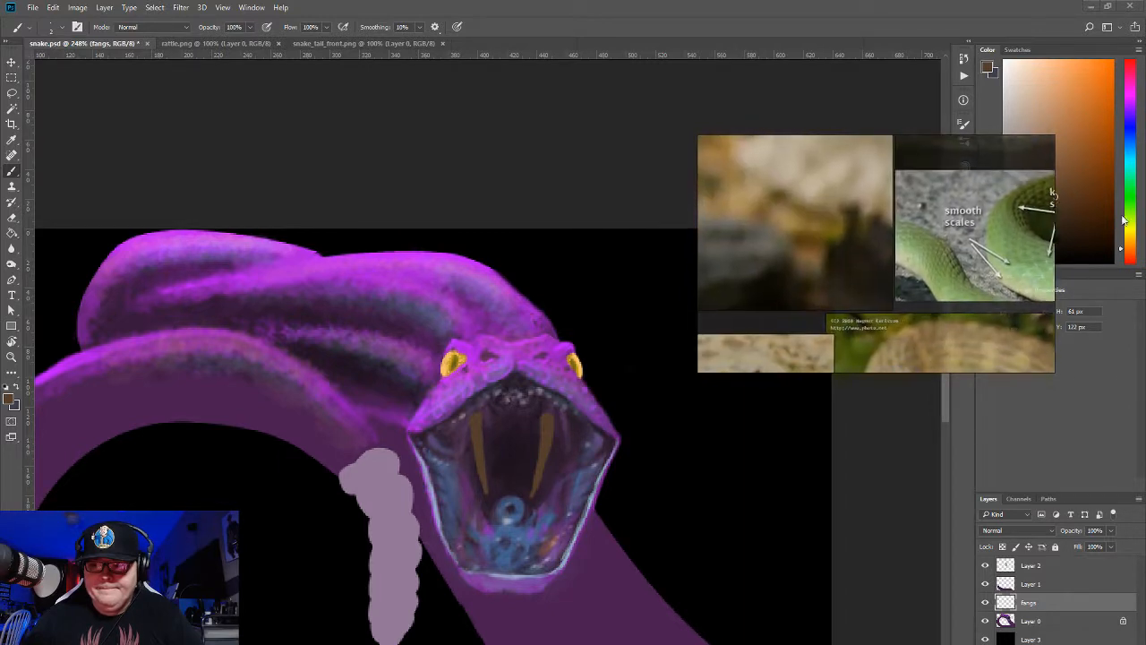
left_click_drag(914, 315, 892, 132)
left_click_drag(978, 314, 849, 297)
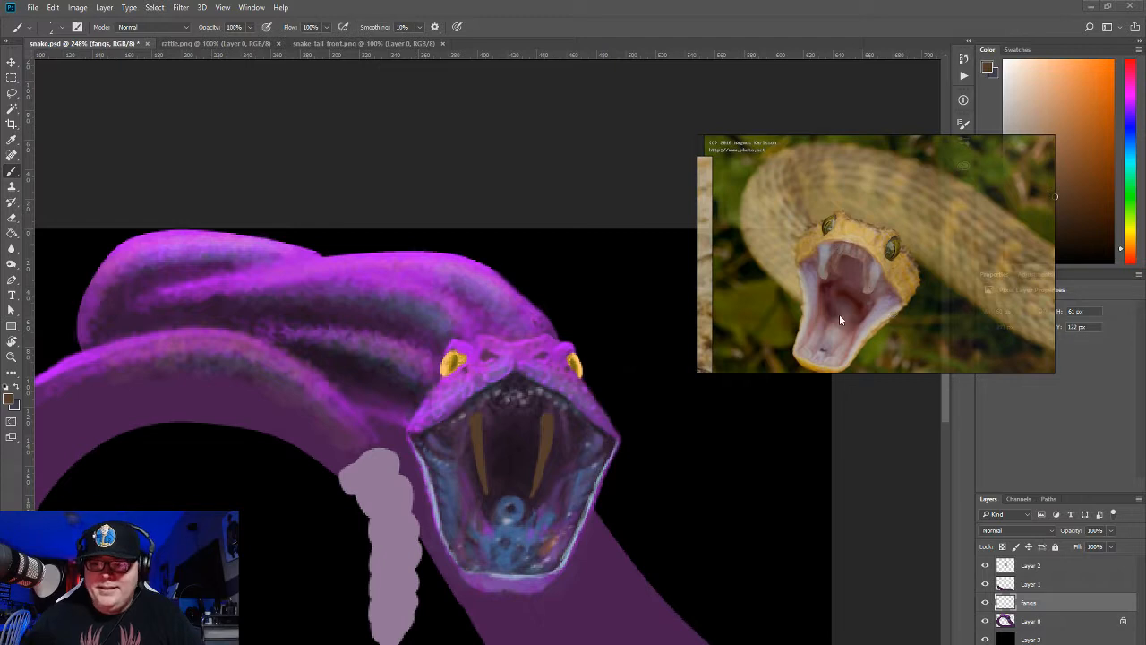
Step: Compare the other open-mouth snake photos on the reference board for the shape of the mouth and fangs
left_click_drag(824, 318, 681, 131)
left_click_drag(819, 243, 1021, 355)
left_click_drag(762, 253, 1048, 314)
left_click_drag(721, 358, 927, 226)
scroll(928, 224, "down", 5)
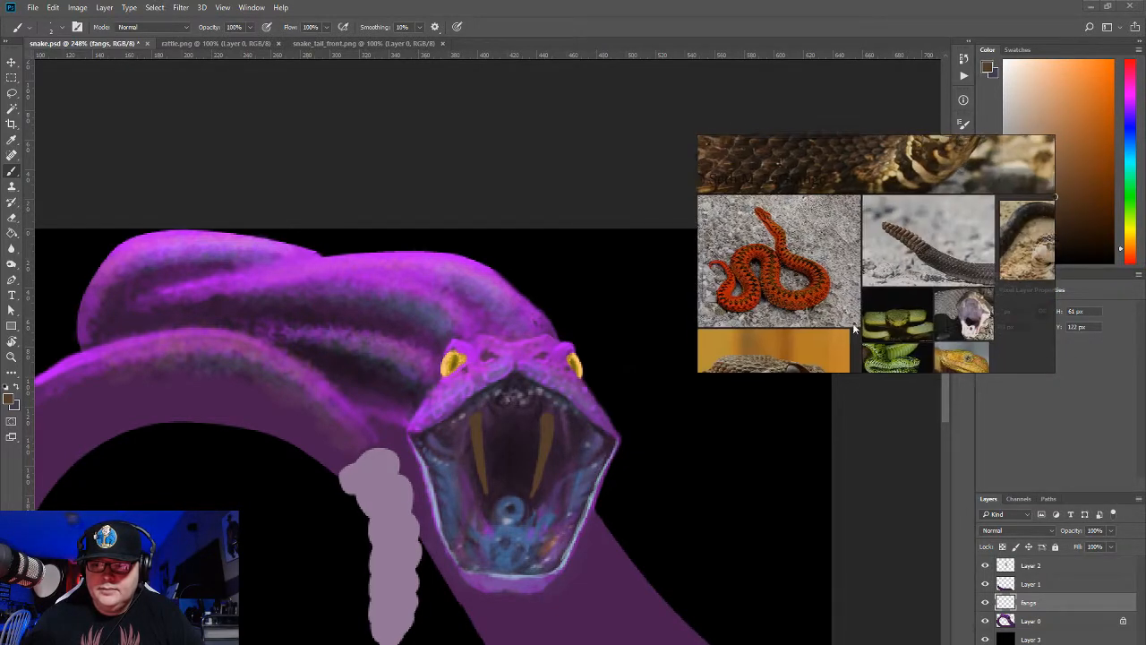
left_click_drag(856, 329, 940, 368)
left_click_drag(935, 163, 830, 274)
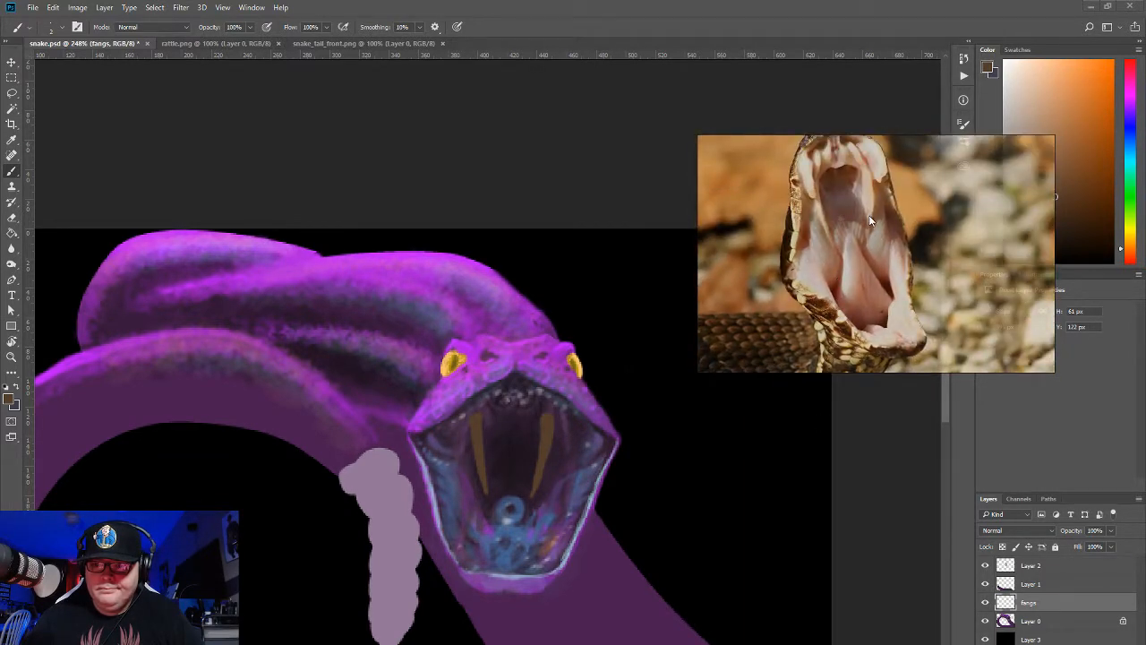
scroll(904, 233, "down", 8)
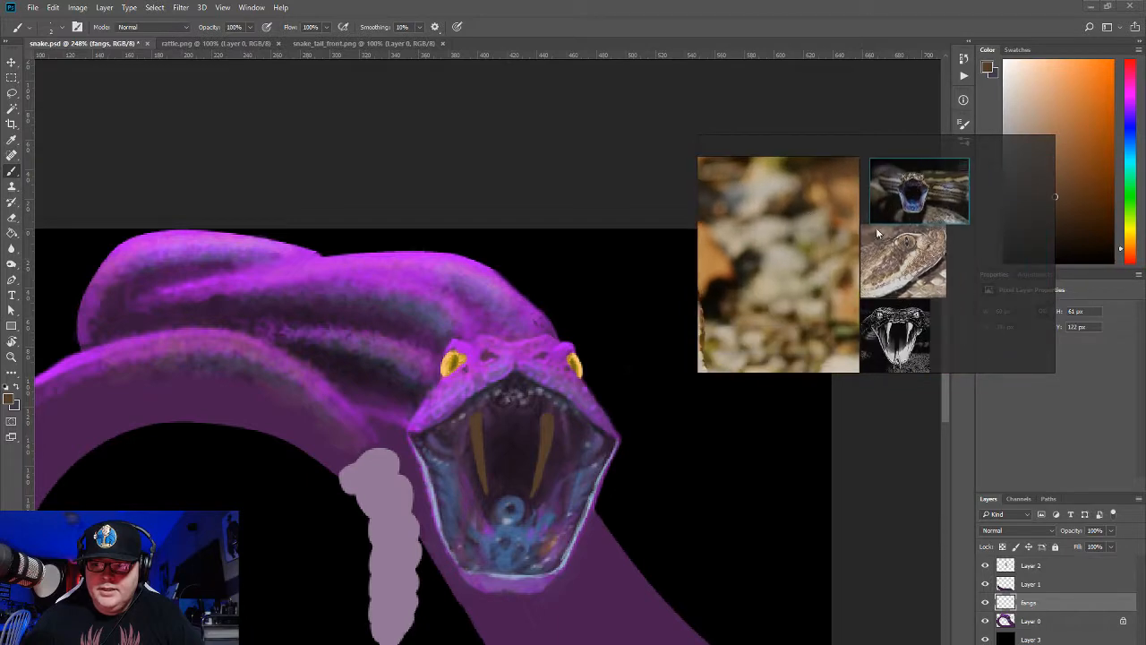
left_click_drag(827, 357, 841, 186)
left_click_drag(885, 285, 878, 200)
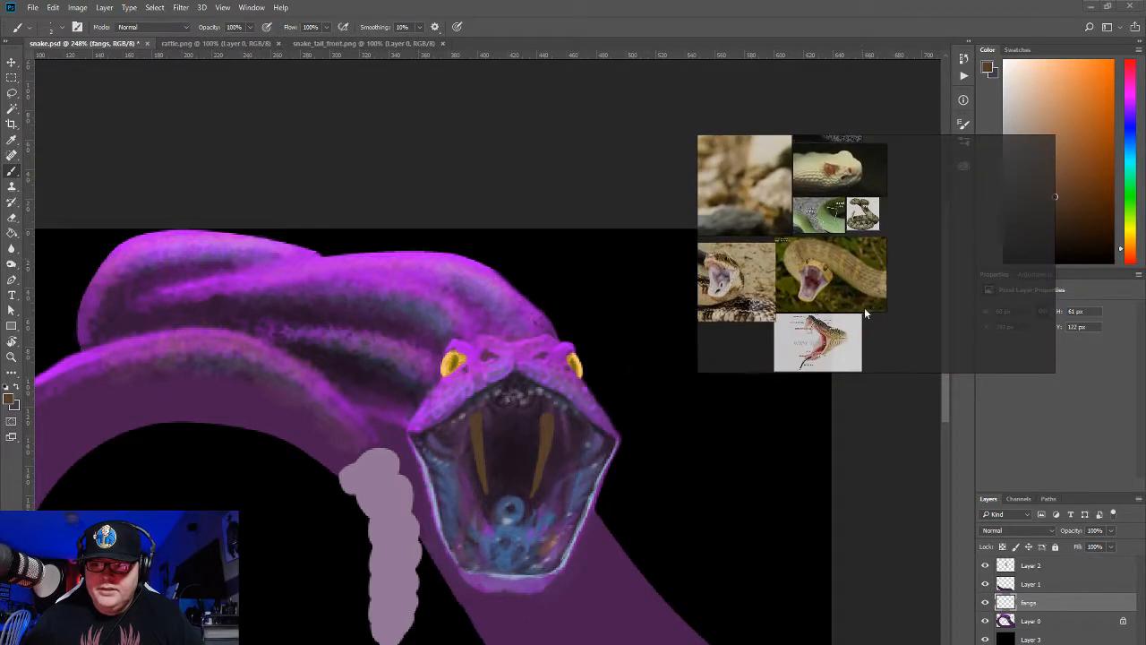
Step: Examine the fangs in the labelled snake anatomy diagram and in the photo of the yellow snake with its mouth open
left_click_drag(846, 320, 871, 245)
scroll(813, 285, "up", 5)
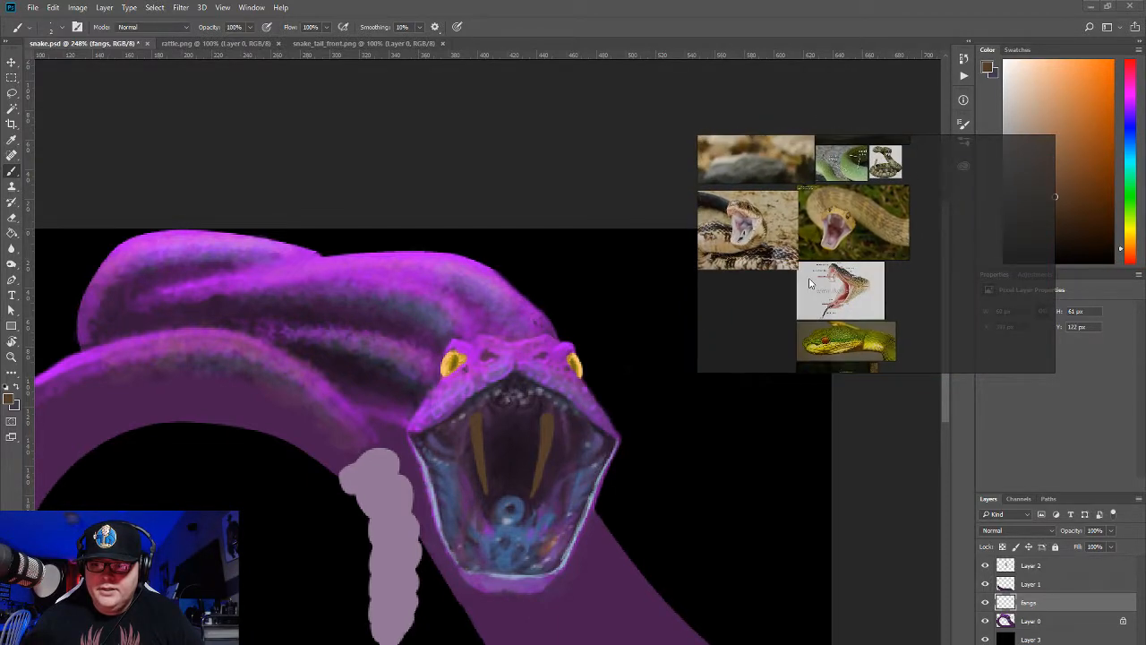
scroll(813, 285, "down", 3)
scroll(816, 329, "up", 6)
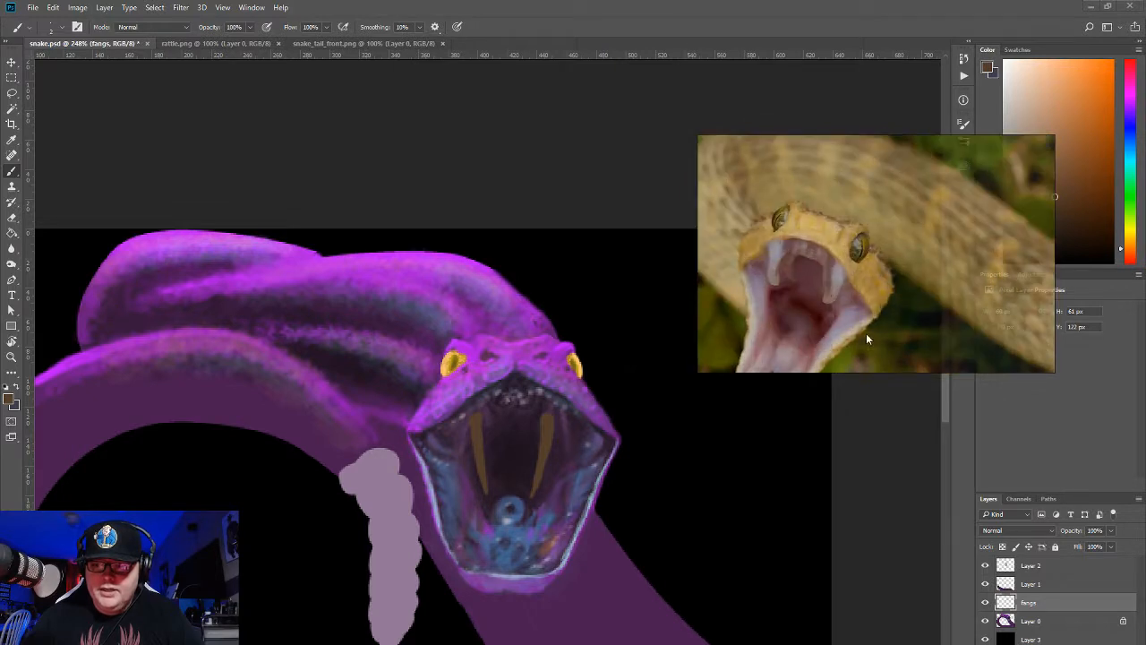
left_click_drag(794, 280, 803, 194)
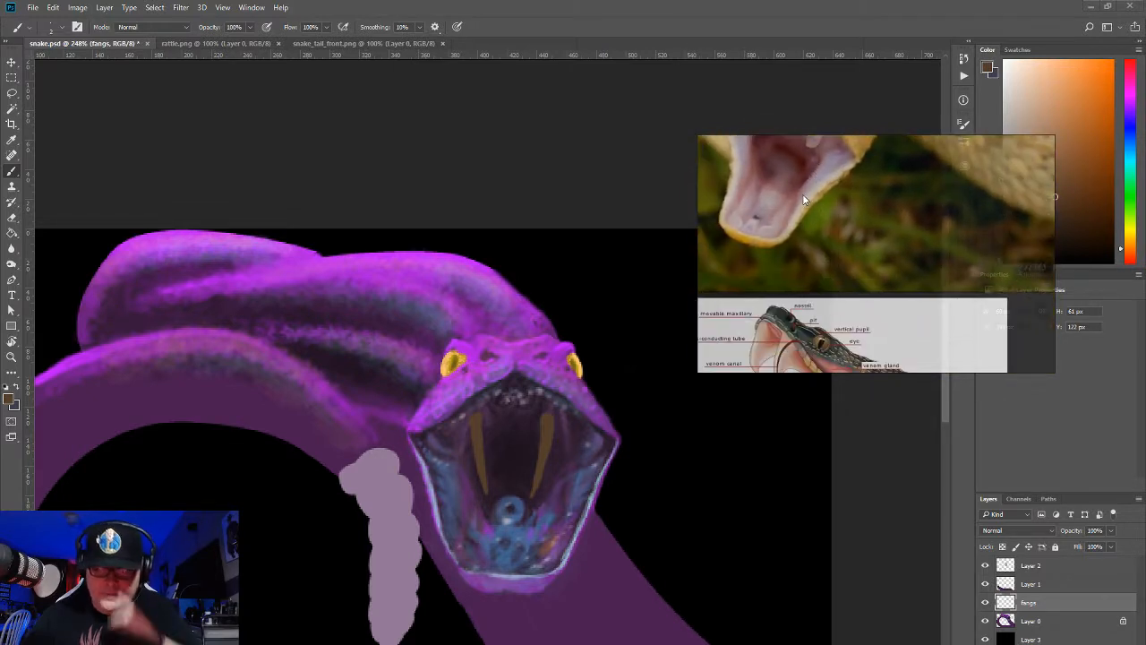
left_click_drag(836, 265, 840, 227)
left_click_drag(825, 311, 848, 250)
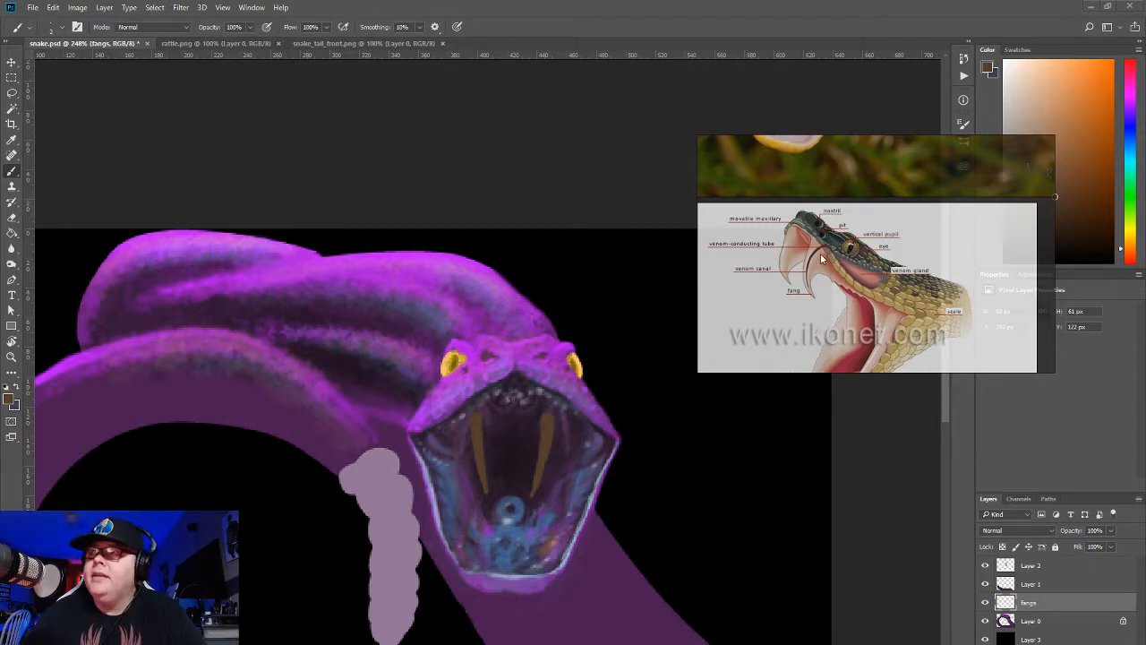
left_click_drag(771, 285, 845, 356)
left_click_drag(870, 175, 835, 276)
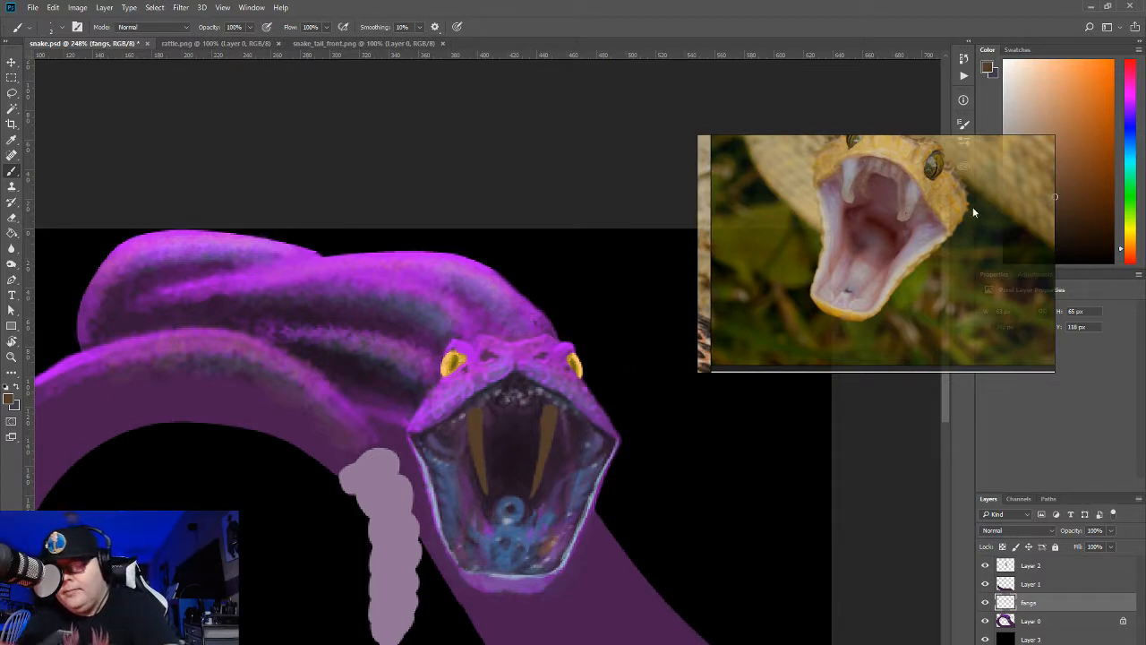
Step: Paint purple and blue sampled from the mouth around the fang bases and mouth roof, lowering the brush opacity to 26%
left_click(1131, 102)
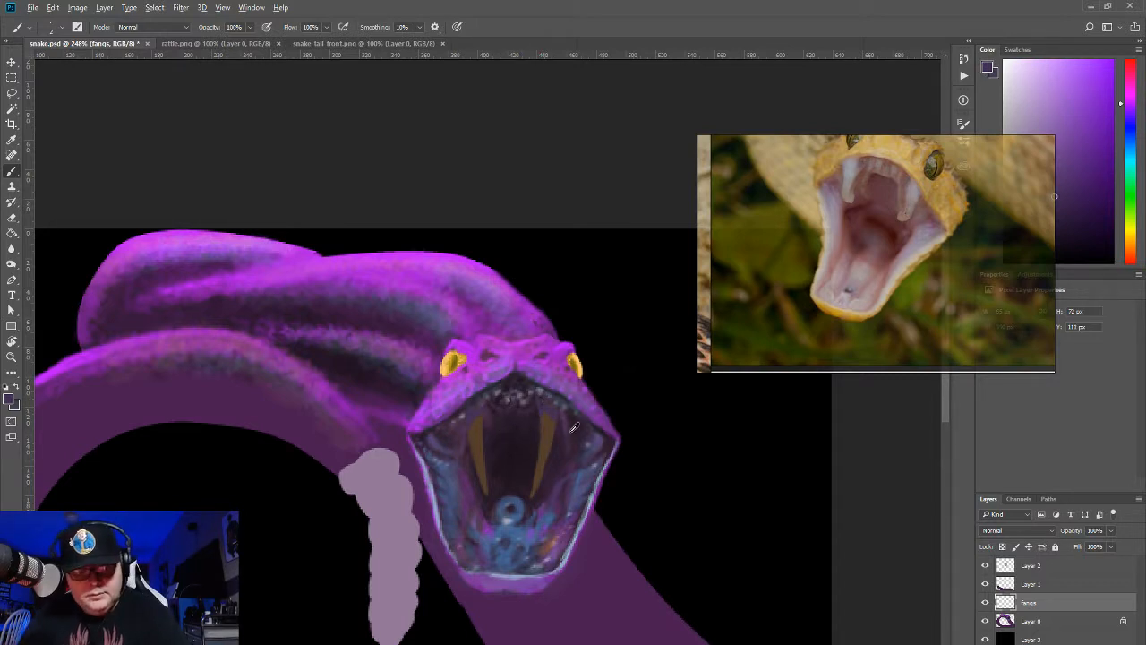
left_click(527, 522, "alt")
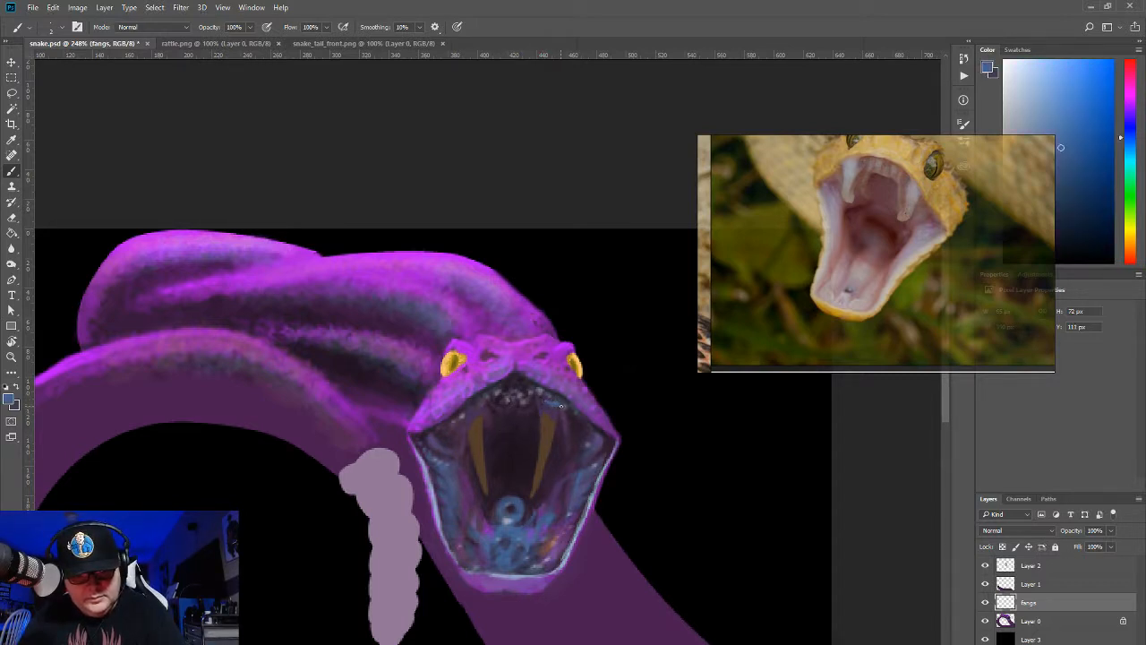
key("ctrl+z")
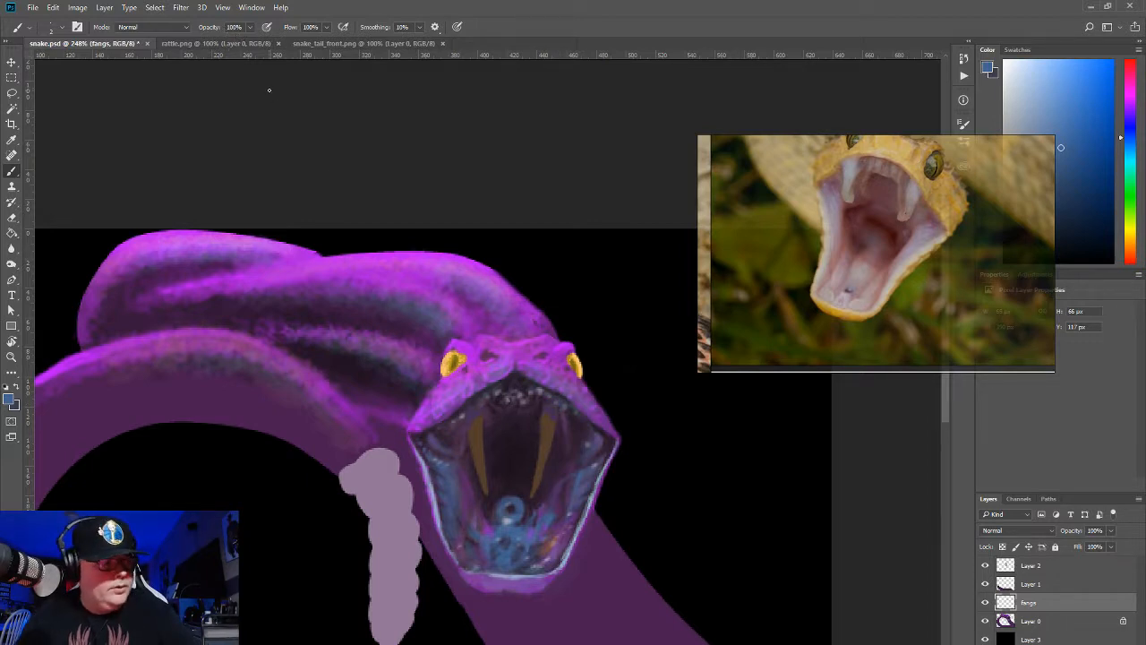
key("ctrl+shift+z")
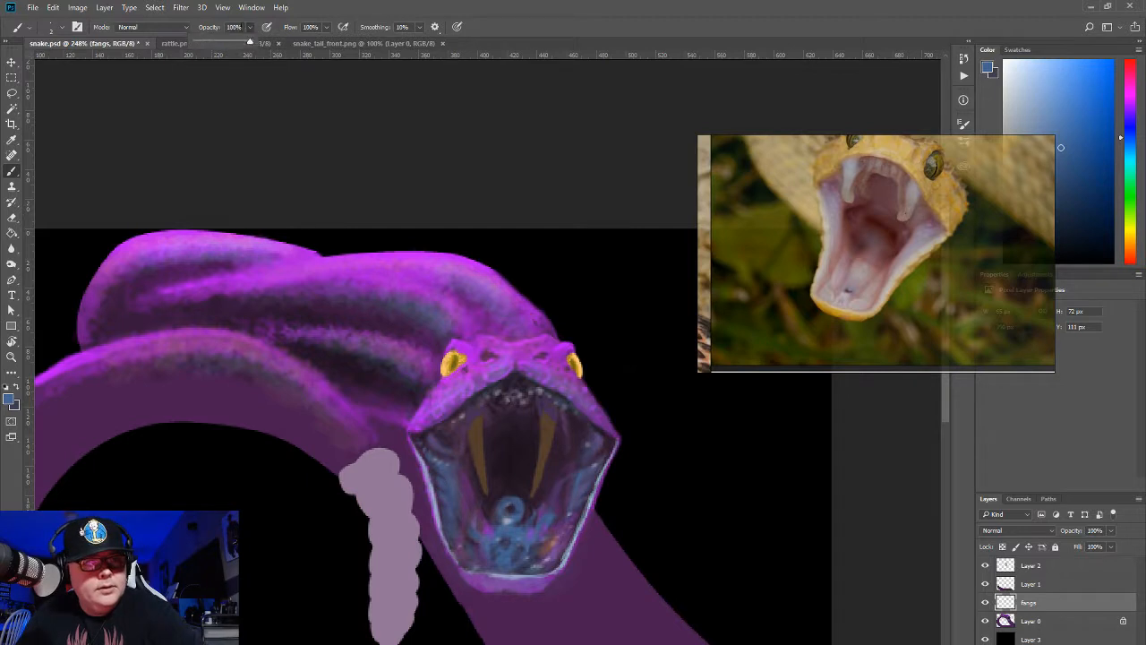
key("2")
key("5")
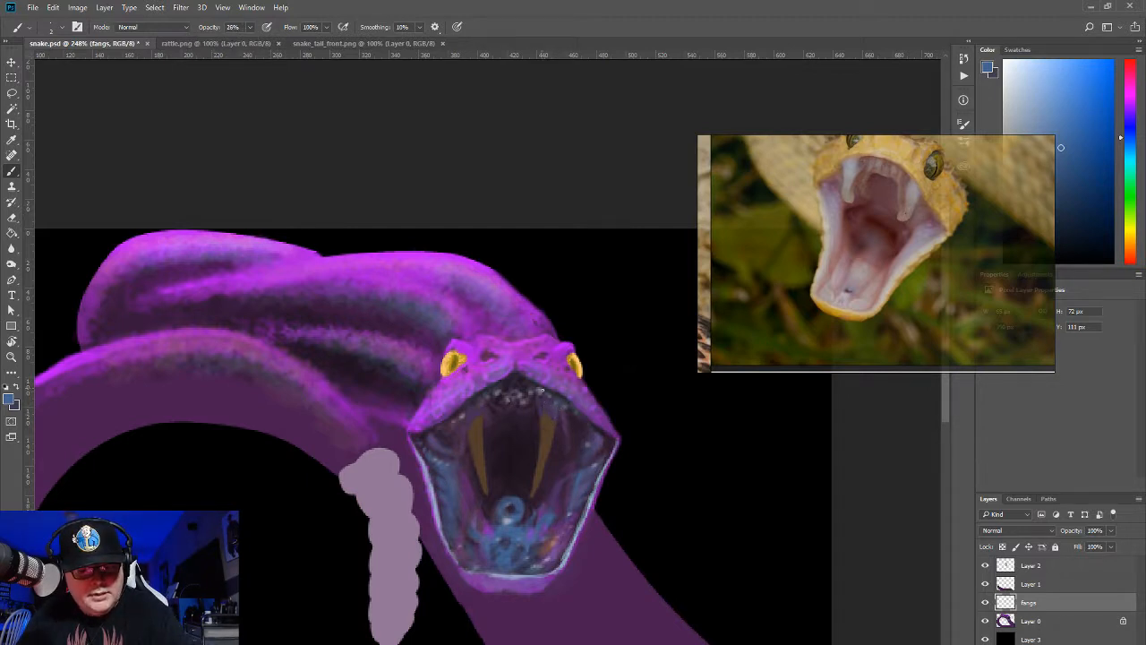
left_click_drag(539, 399, 532, 388)
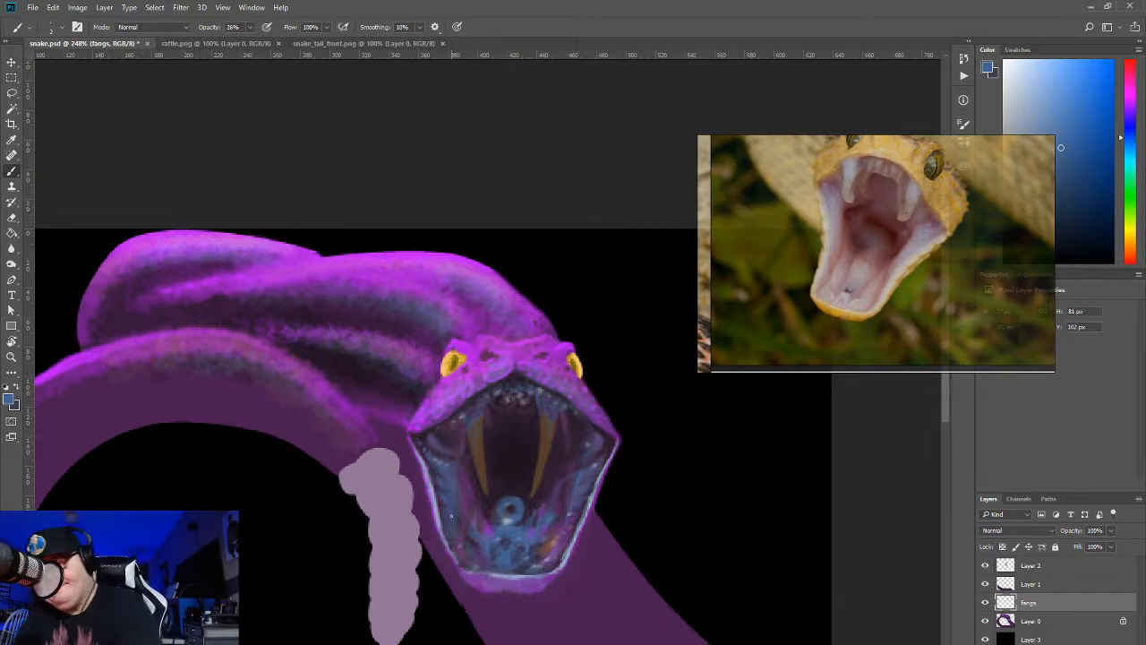
Step: Choose a light peach colour and paint thin highlights down the length of both fangs
left_click_drag(1130, 238, 1130, 252)
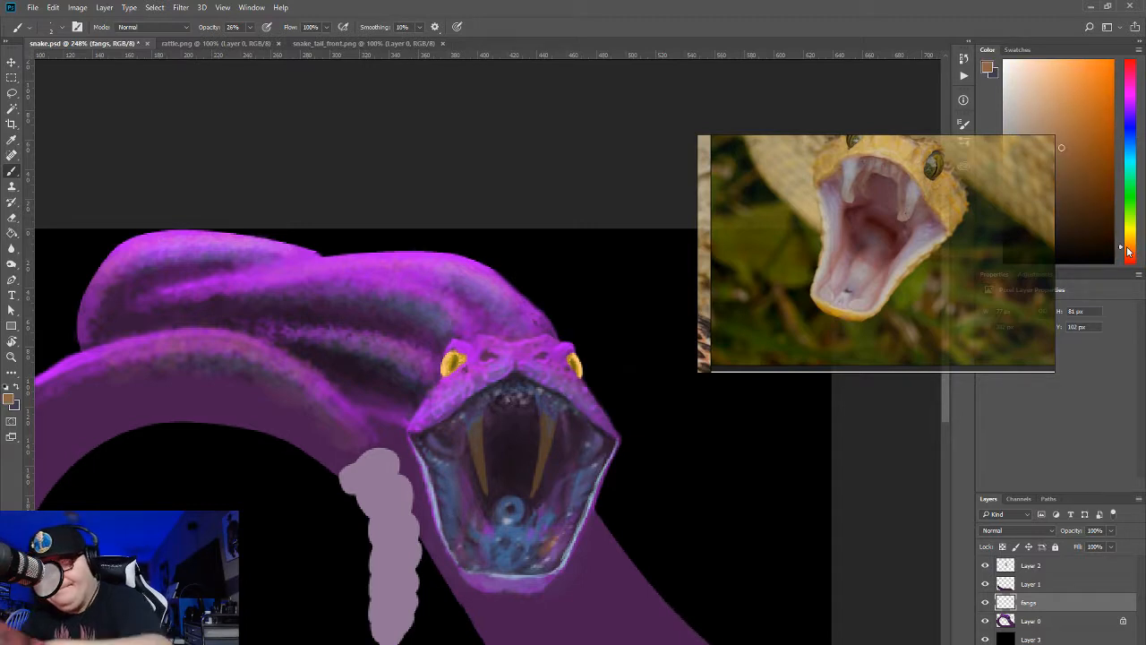
left_click_drag(1049, 93, 1037, 78)
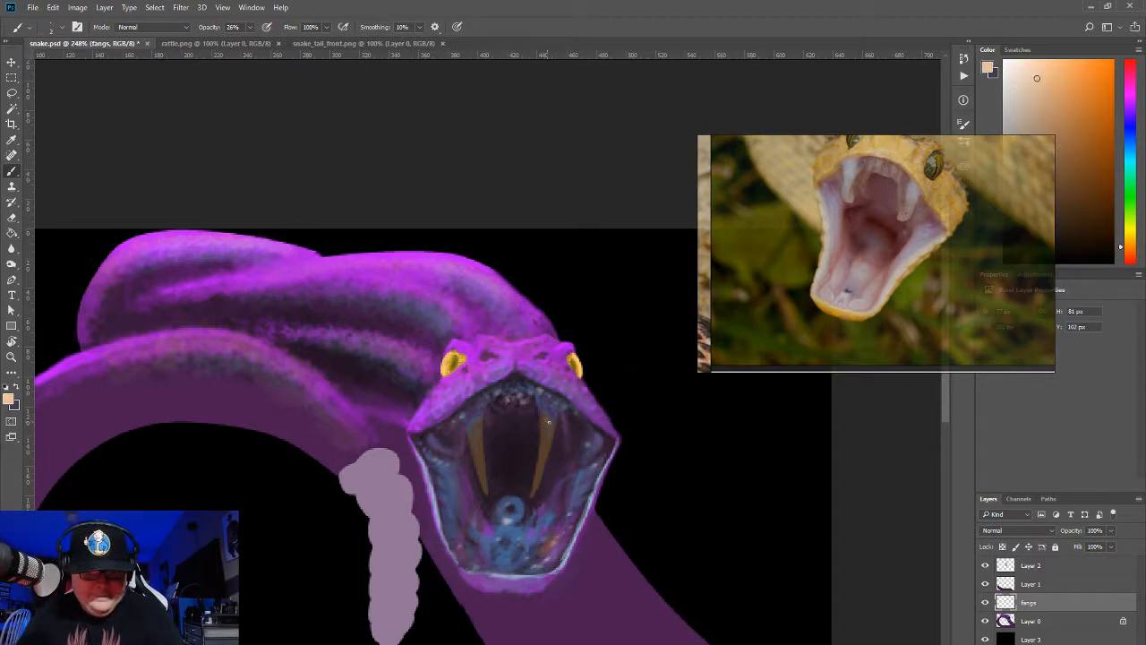
left_click_drag(549, 421, 539, 486)
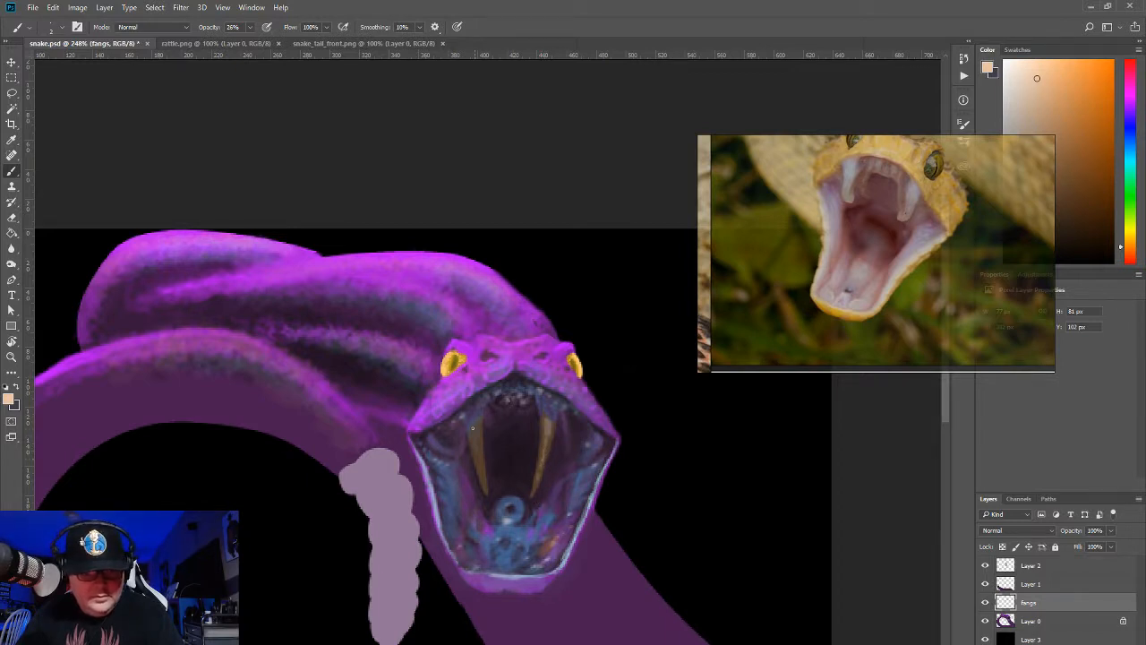
left_click_drag(468, 431, 483, 486)
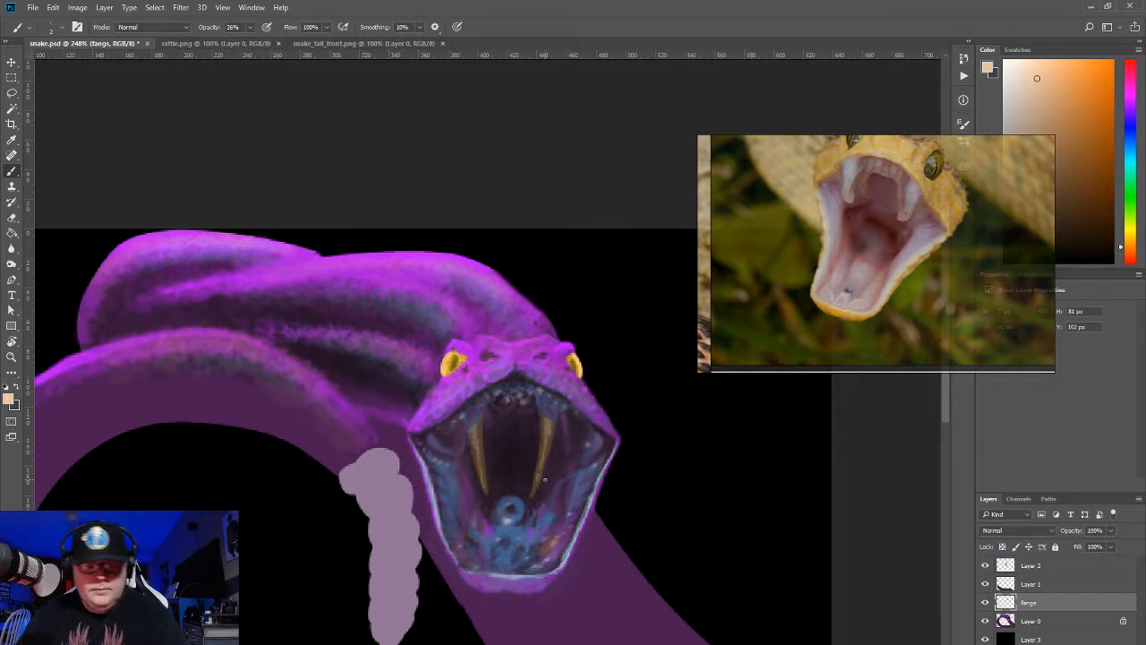
Step: Brush a paler cream over both fangs with an enlarged brush at 9% opacity
left_click(1023, 66)
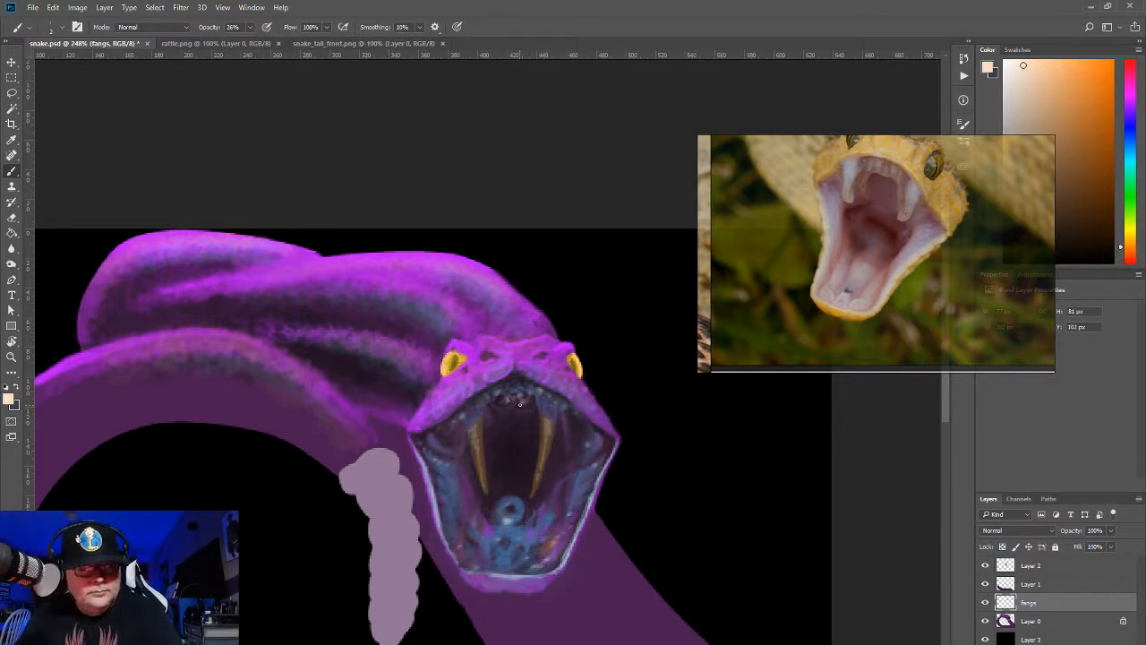
key("]")
key("]")
key("]")
key("]")
key("]")
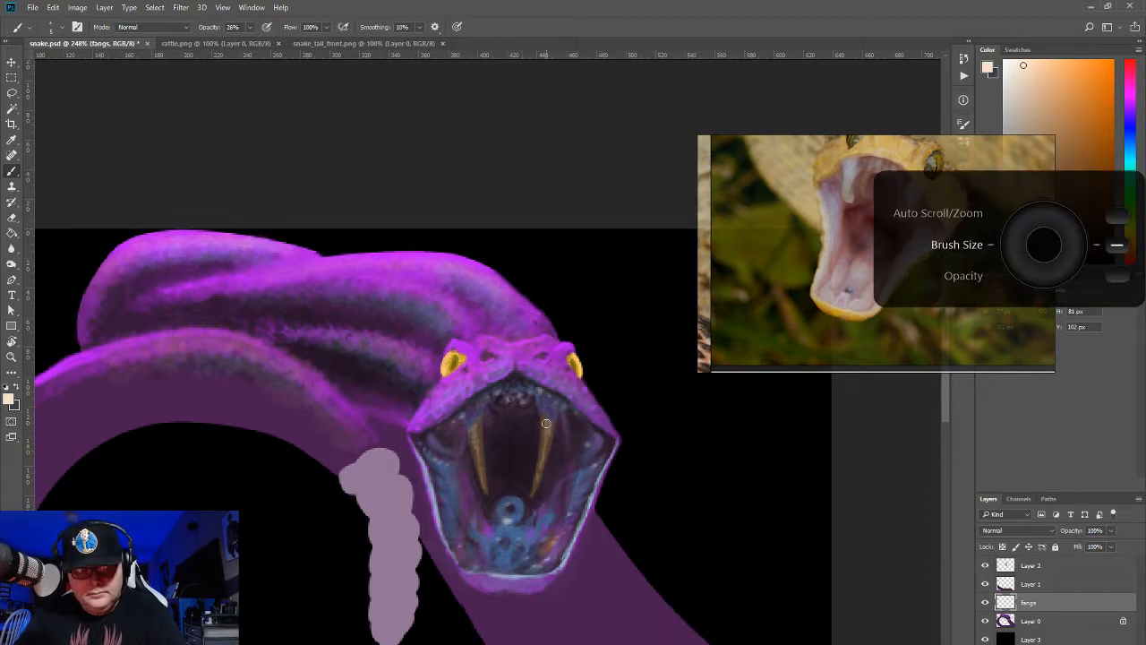
left_click_drag(548, 417, 538, 464)
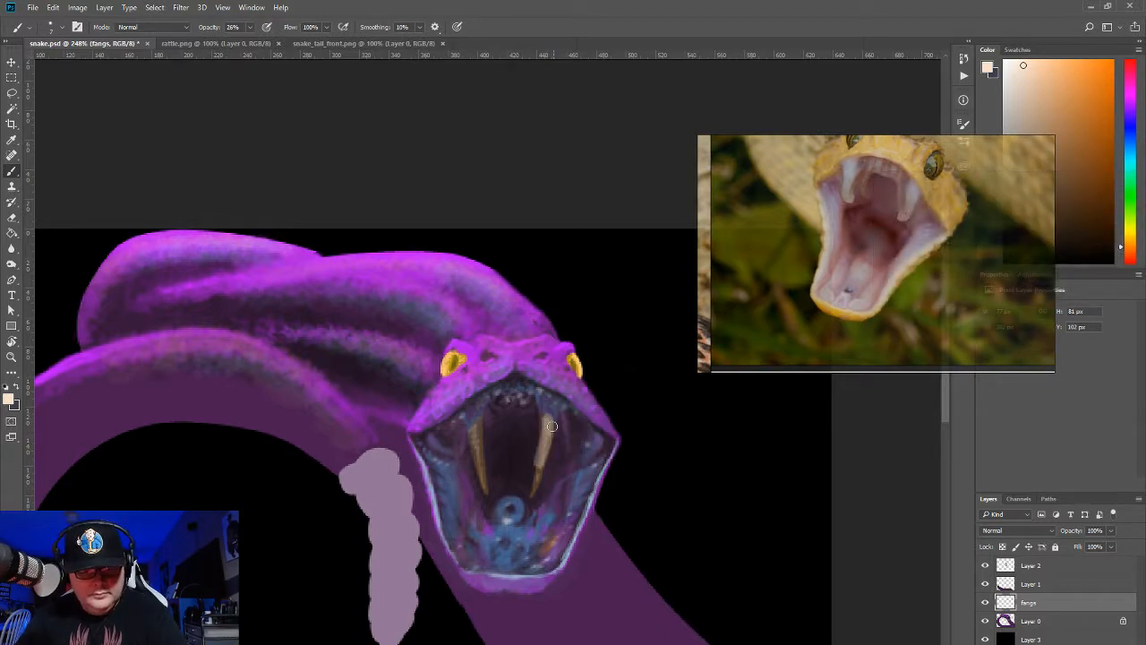
key("ctrl+z")
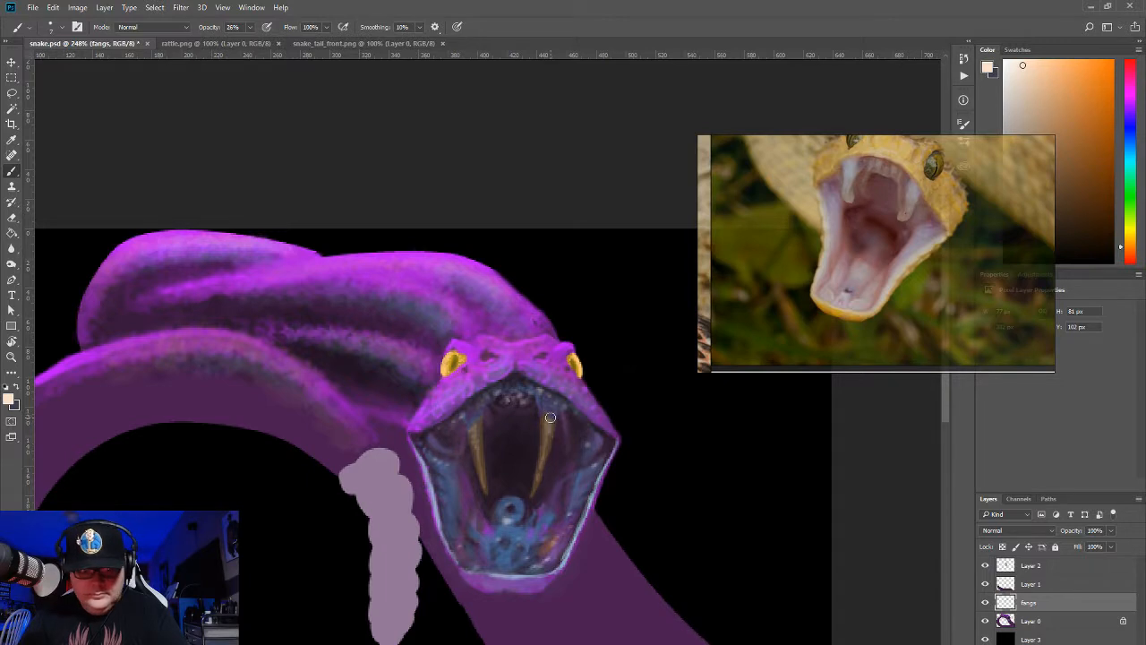
left_click(249, 27)
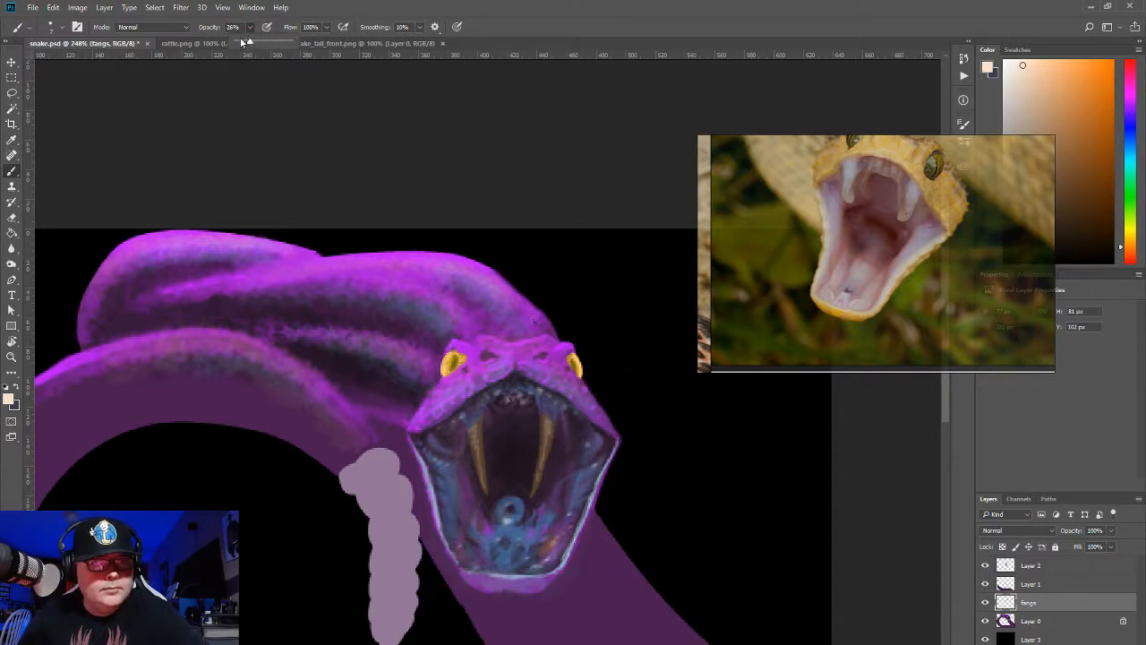
left_click_drag(240, 42, 229, 42)
left_click(546, 421)
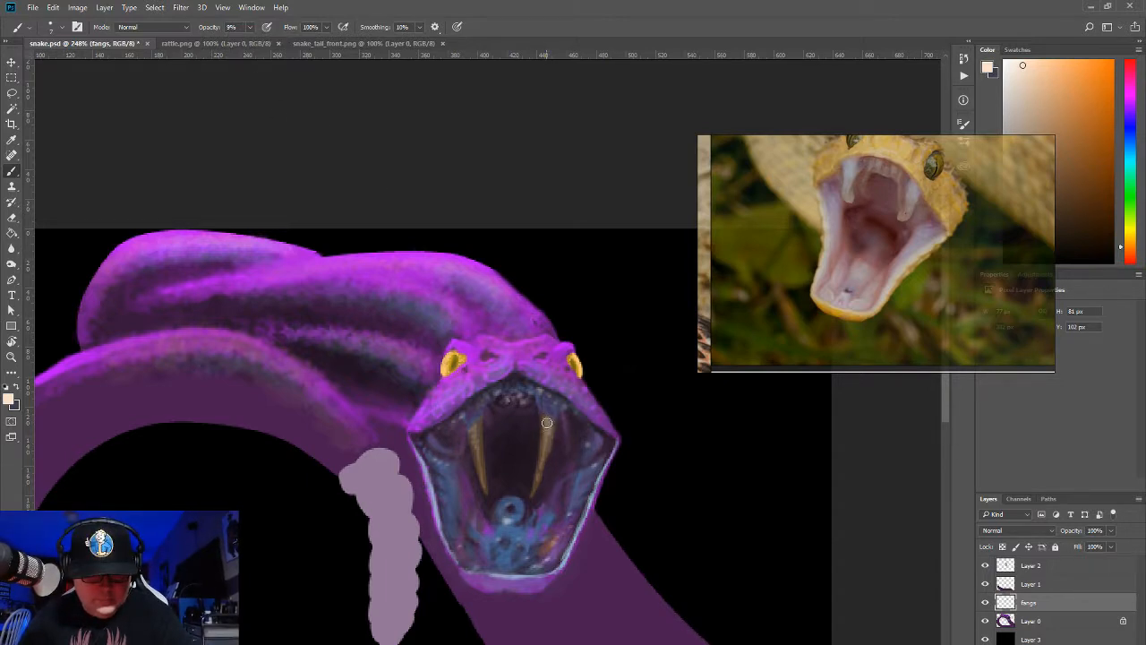
left_click_drag(547, 422, 539, 478)
left_click_drag(474, 420, 487, 488)
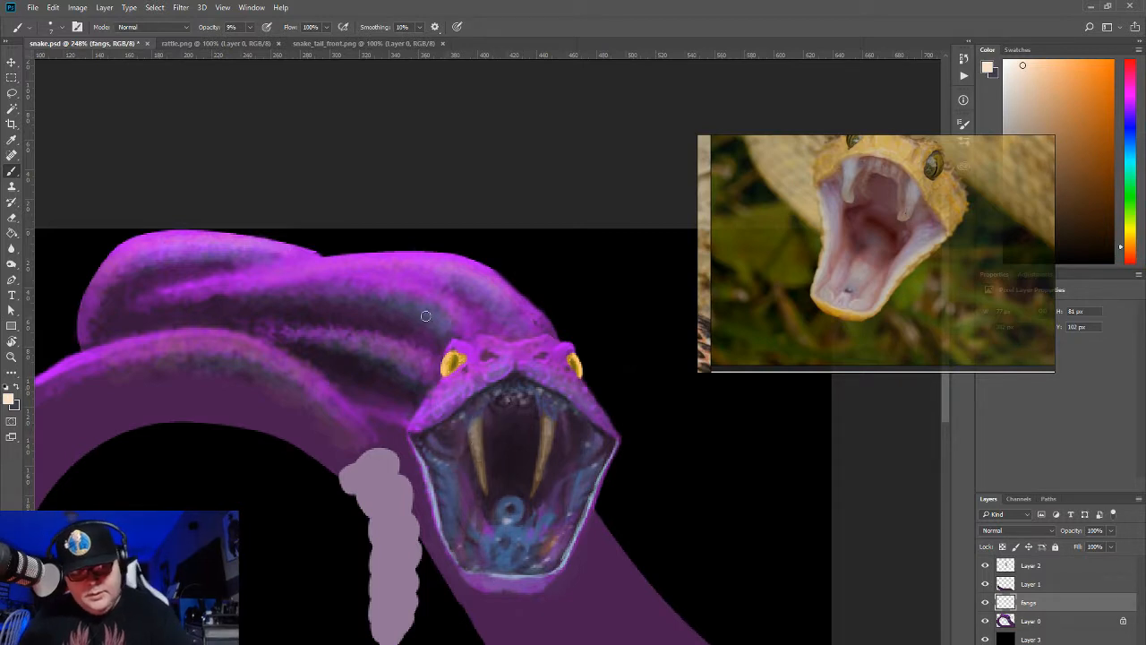
Step: Lock the fangs layer's transparent pixels and build up near-white and white highlights along both fangs with the small brush
left_click(553, 457, "alt")
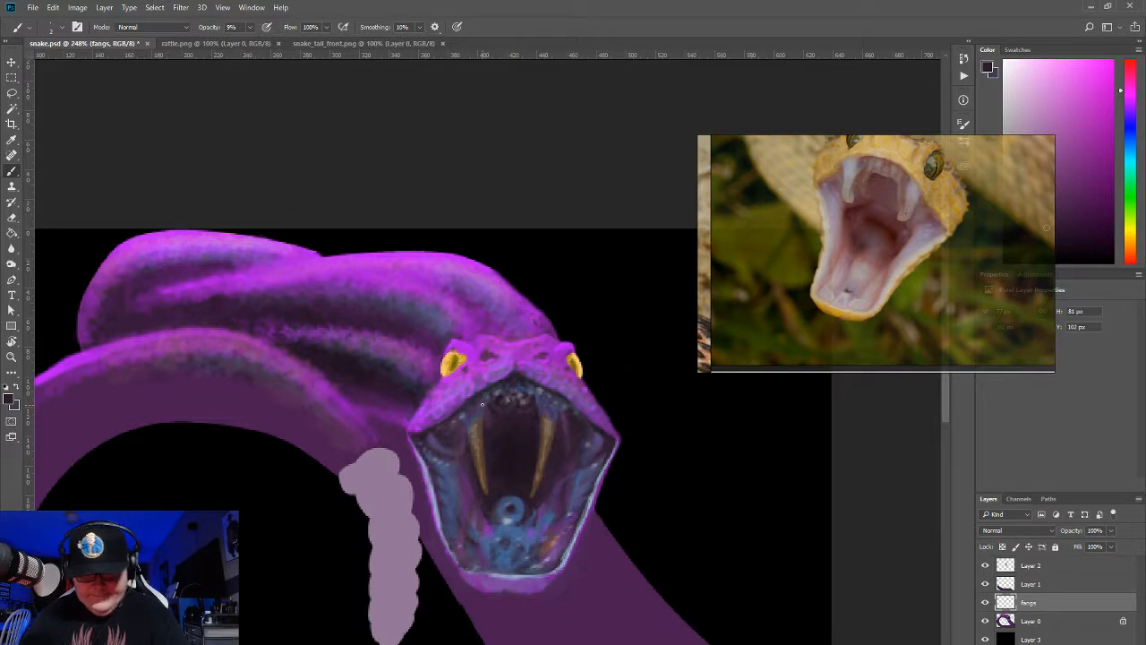
left_click(1002, 547)
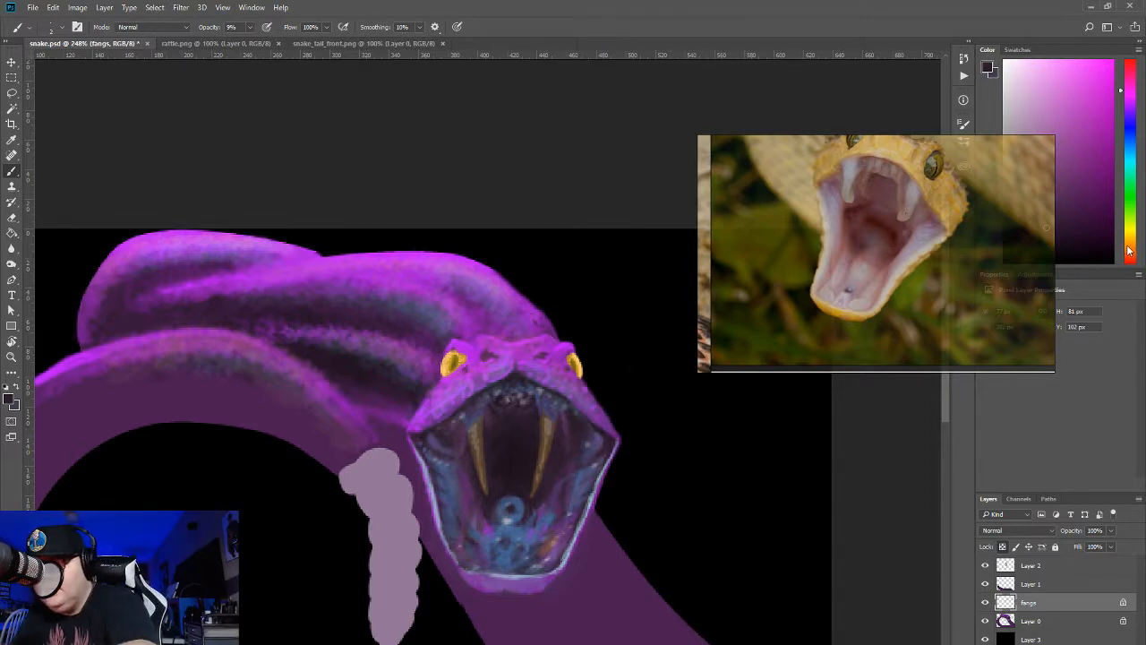
left_click(1129, 252)
left_click(1021, 74)
left_click(1018, 63)
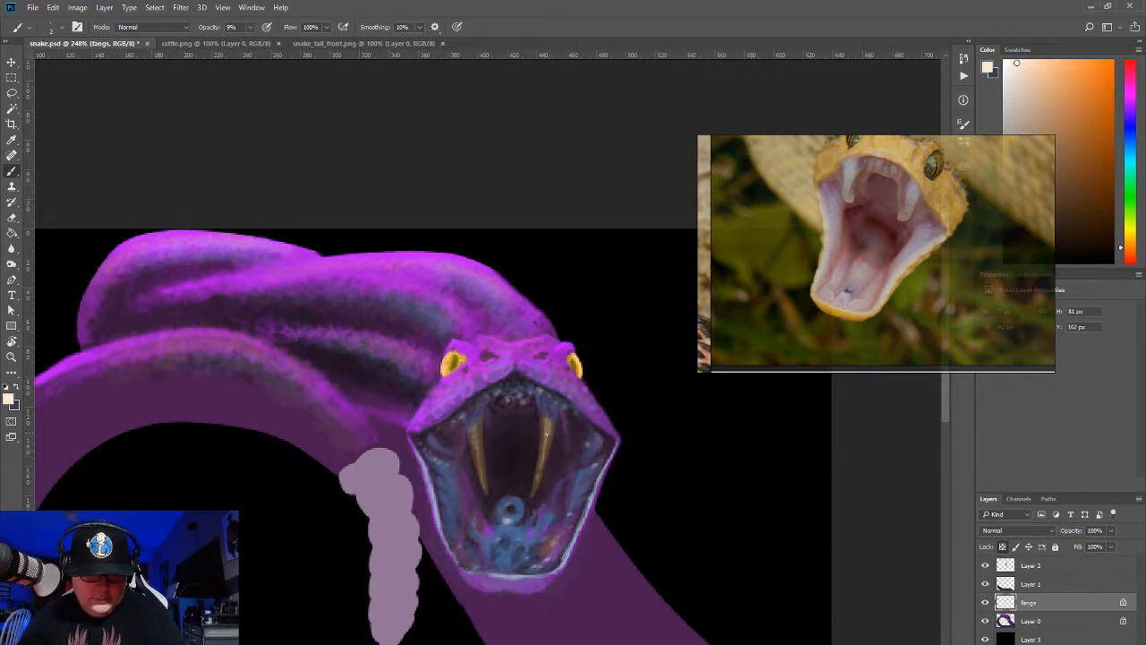
left_click_drag(542, 460, 534, 490)
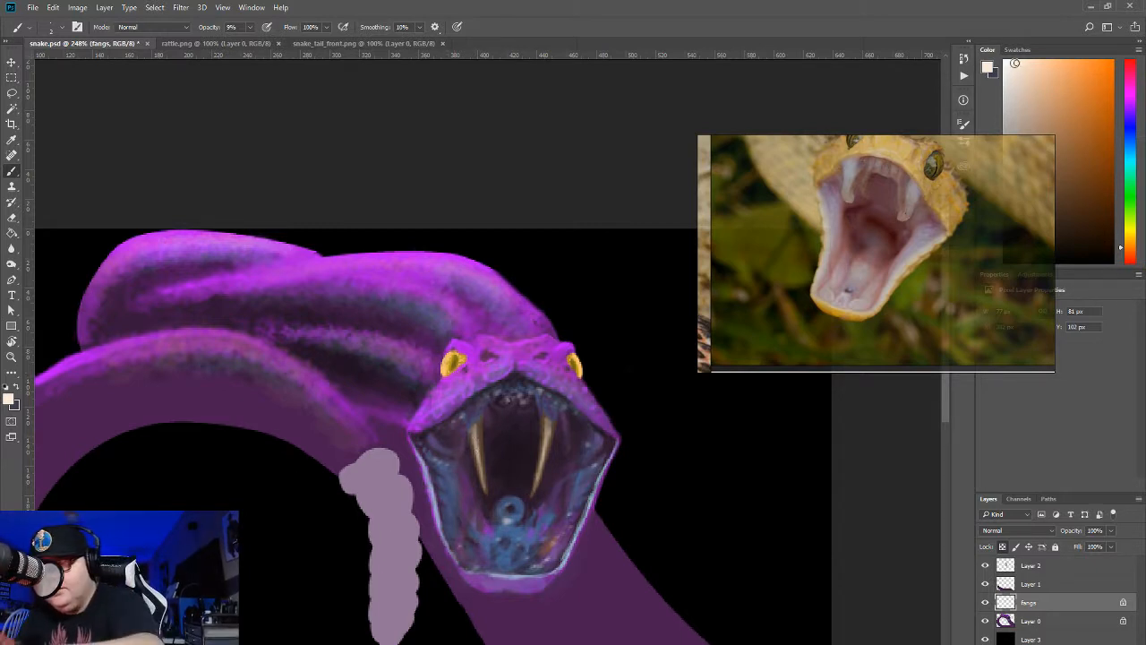
left_click_drag(1015, 62, 988, 45)
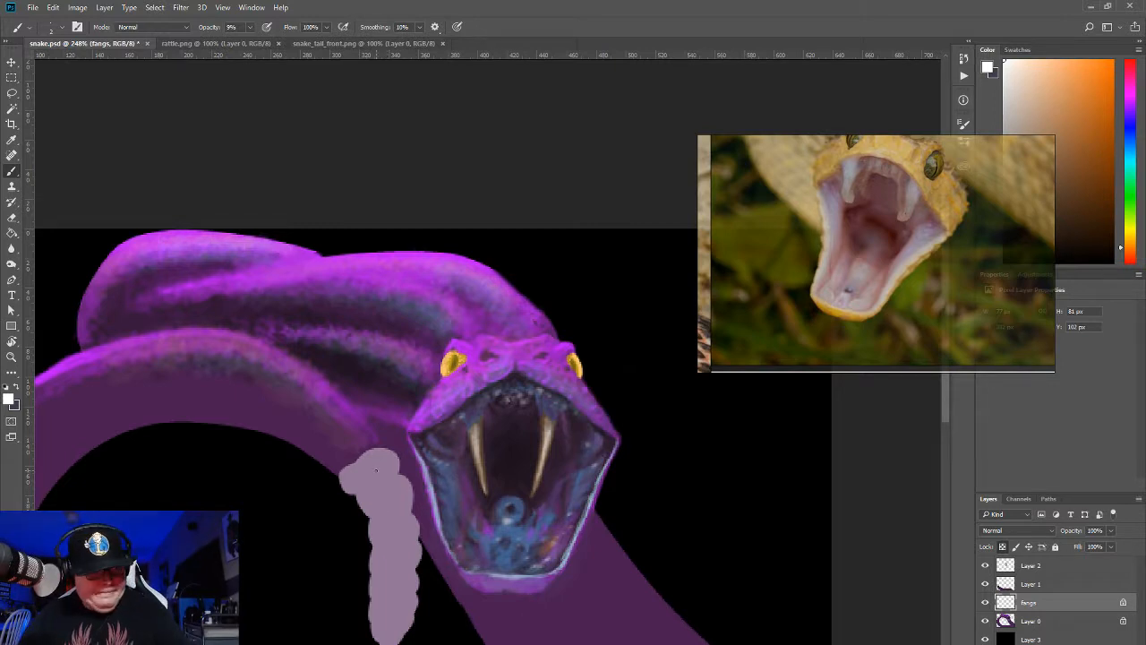
Step: Check the whole painting at fit-to-screen size with the reference photo moved off the canvas, and save snake.psd
key("Tab")
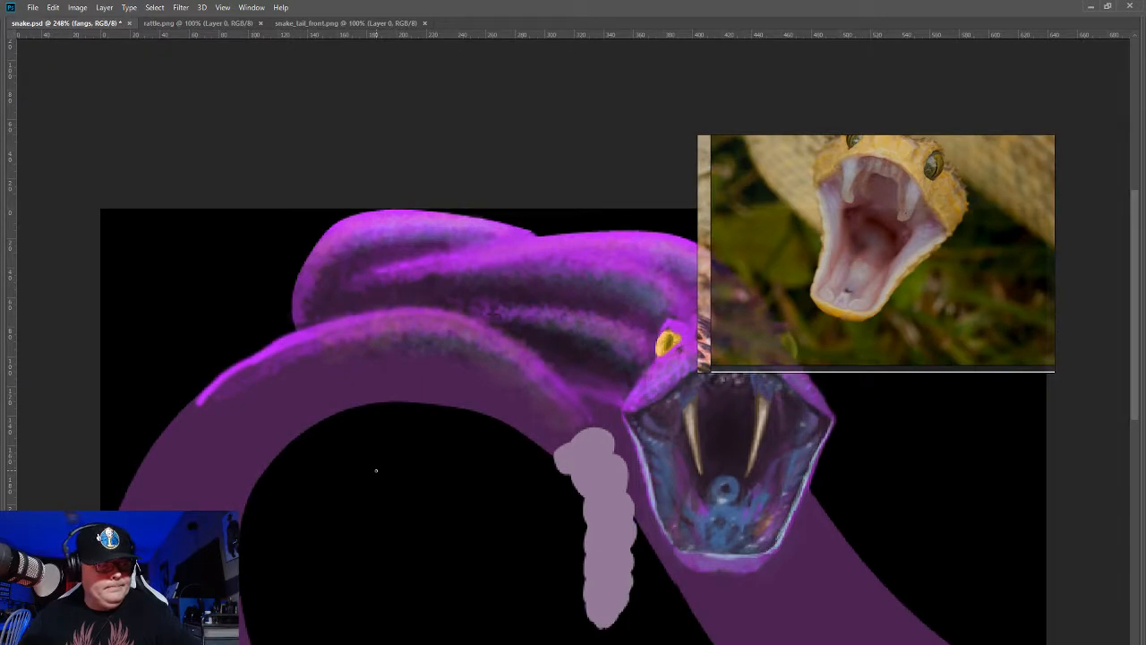
key("ctrl+0")
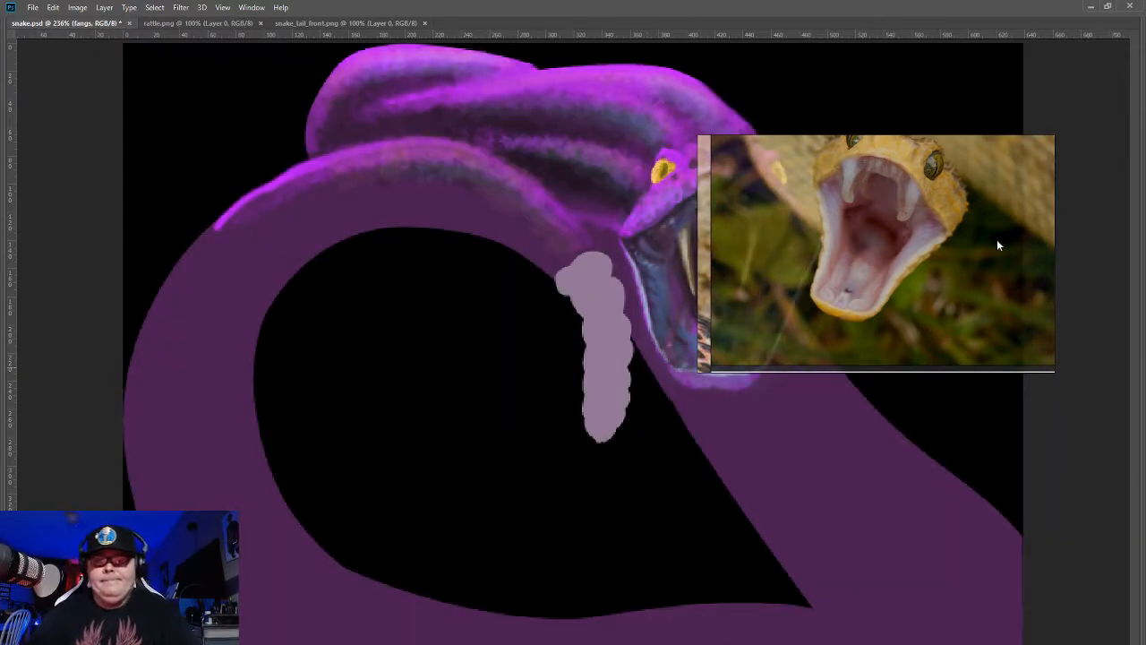
left_click_drag(796, 273, 1145, 495)
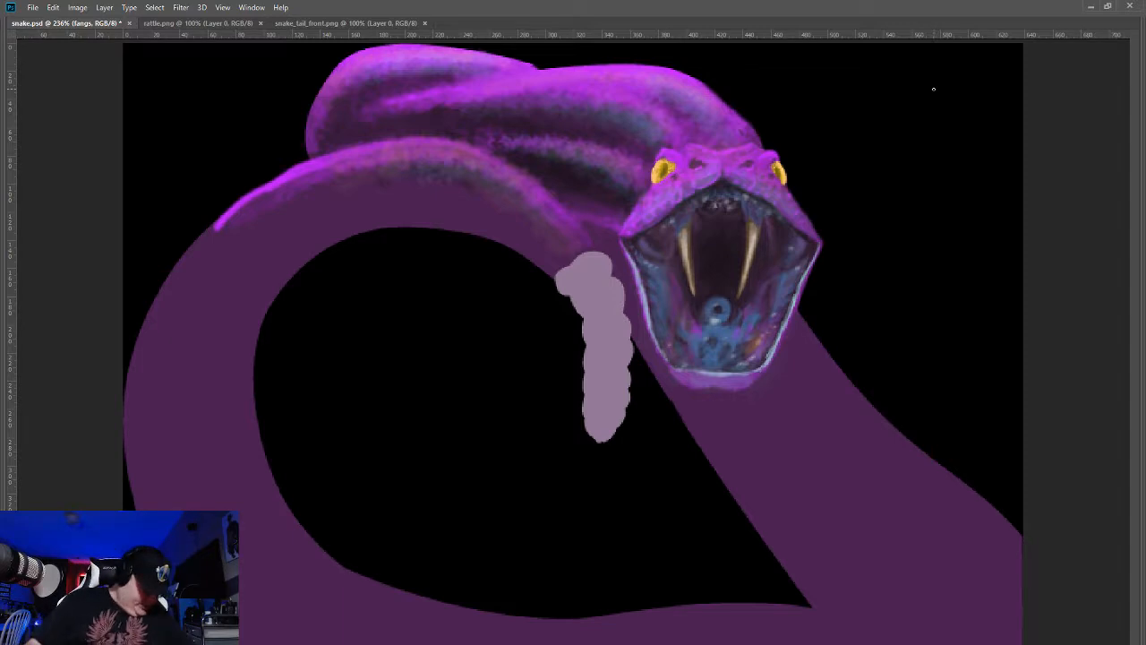
key("Tab")
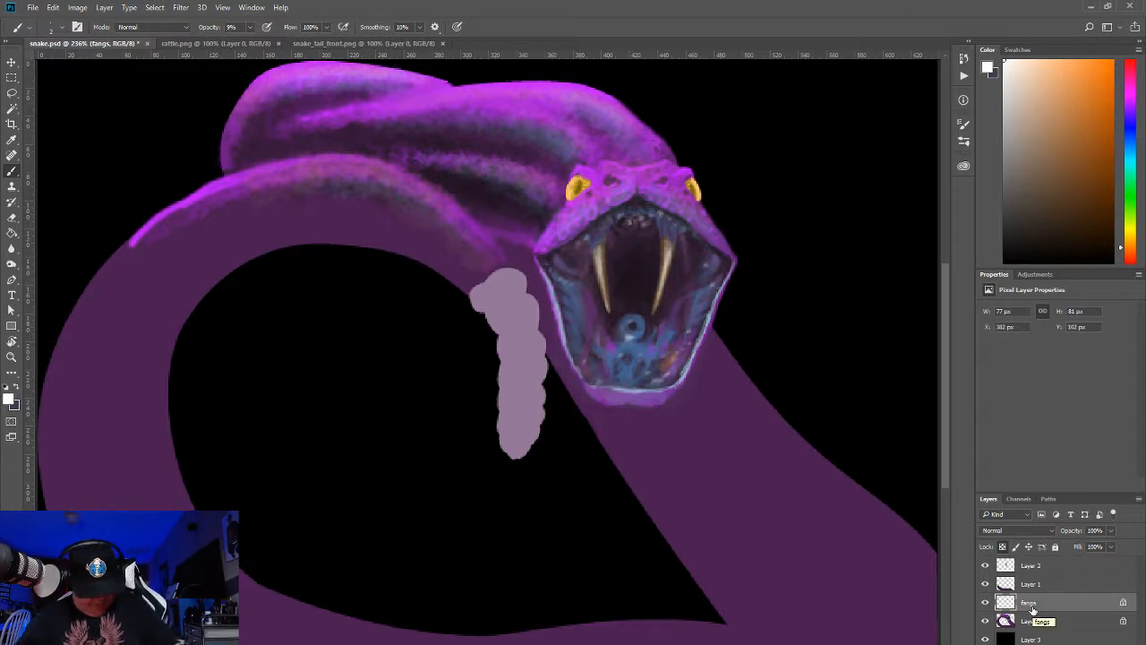
key("ctrl+s")
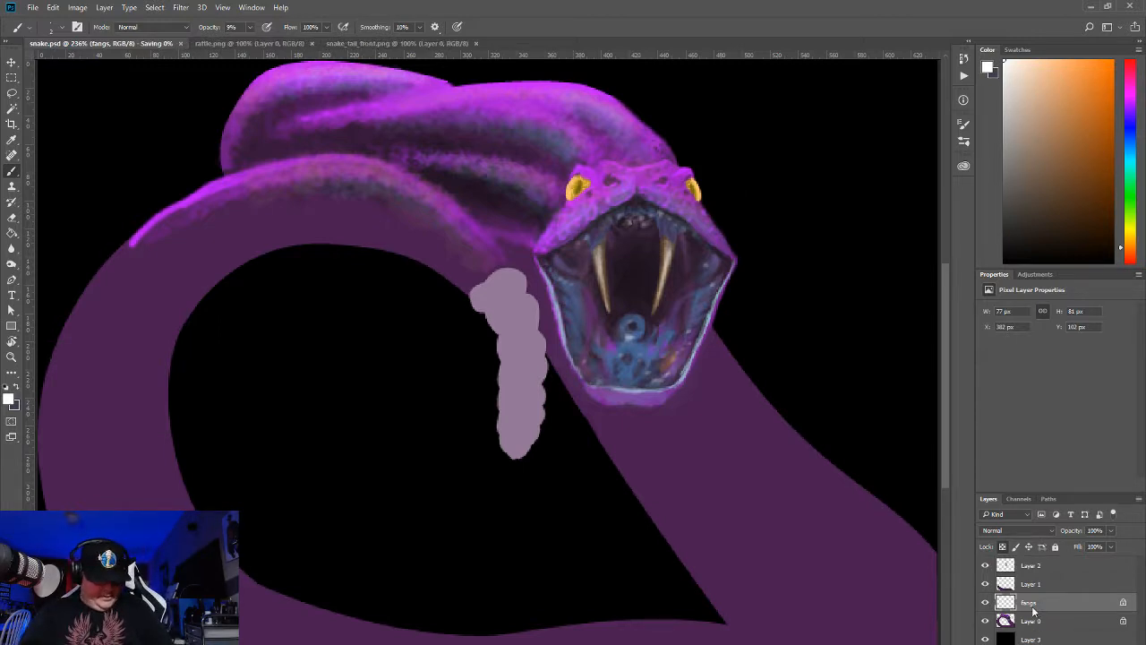
Step: Merge the fangs layer down into Layer 0 and delete Layer 1, Layer 2 and the black Layer 3
key("ctrl+e")
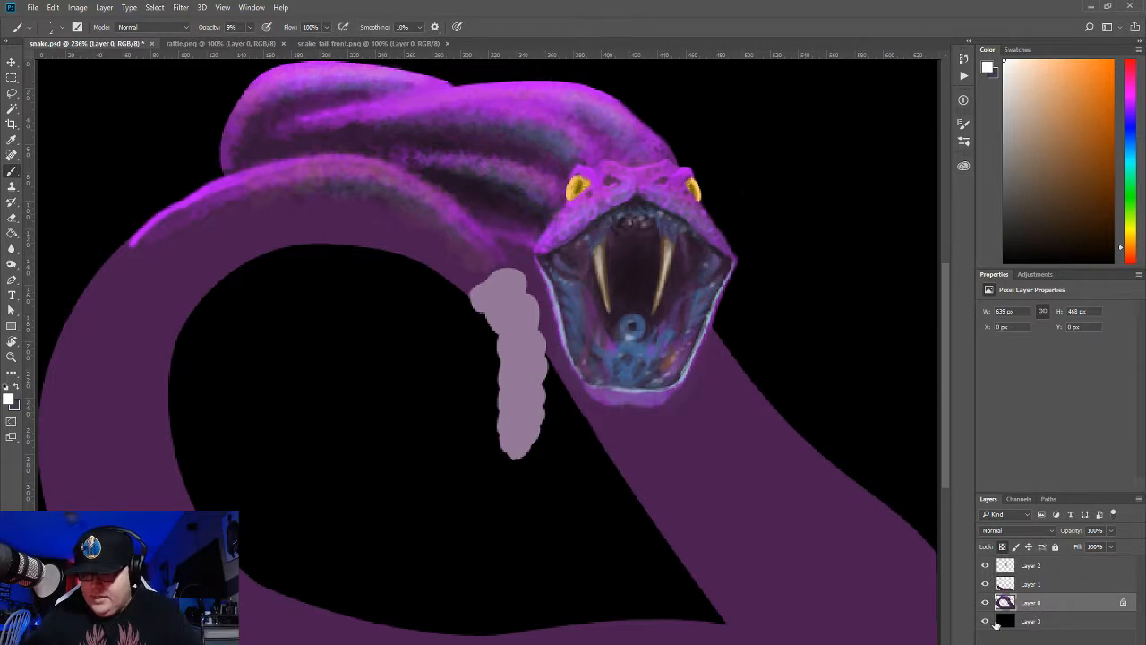
left_click(1030, 622)
left_click(1033, 584, "ctrl")
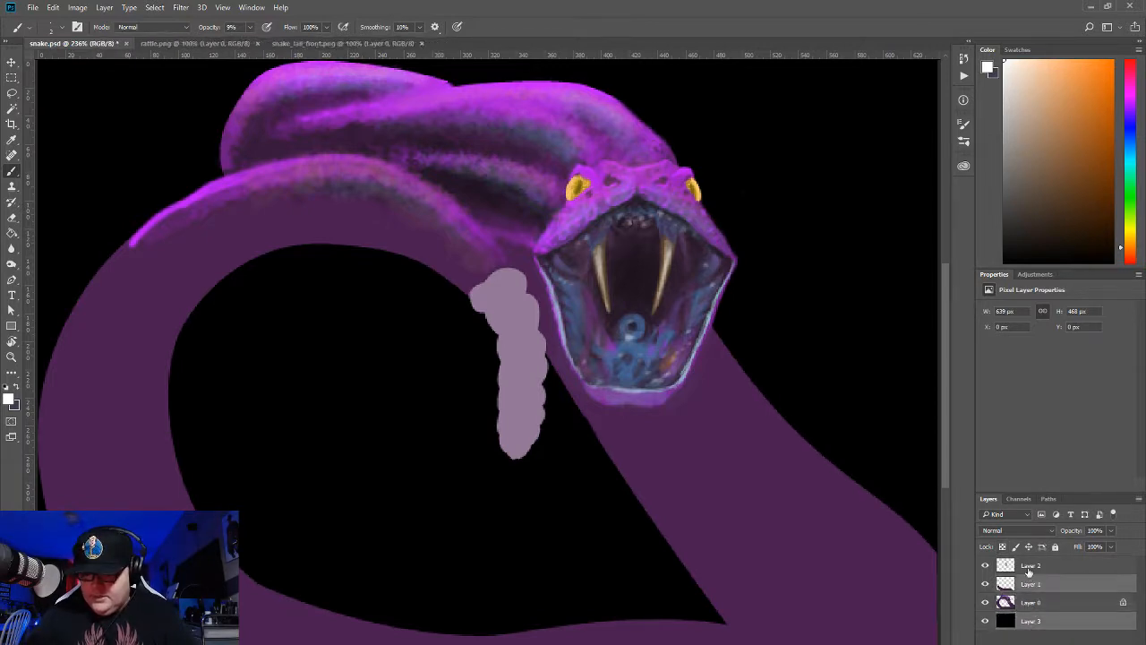
left_click(1029, 568, "ctrl")
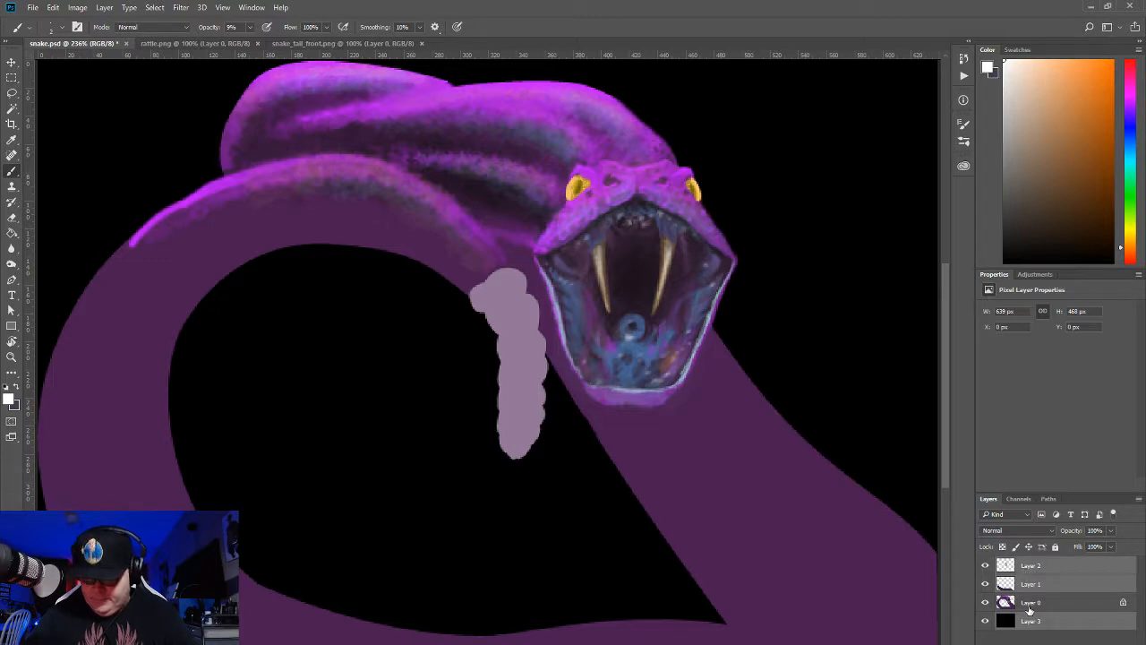
key("Delete")
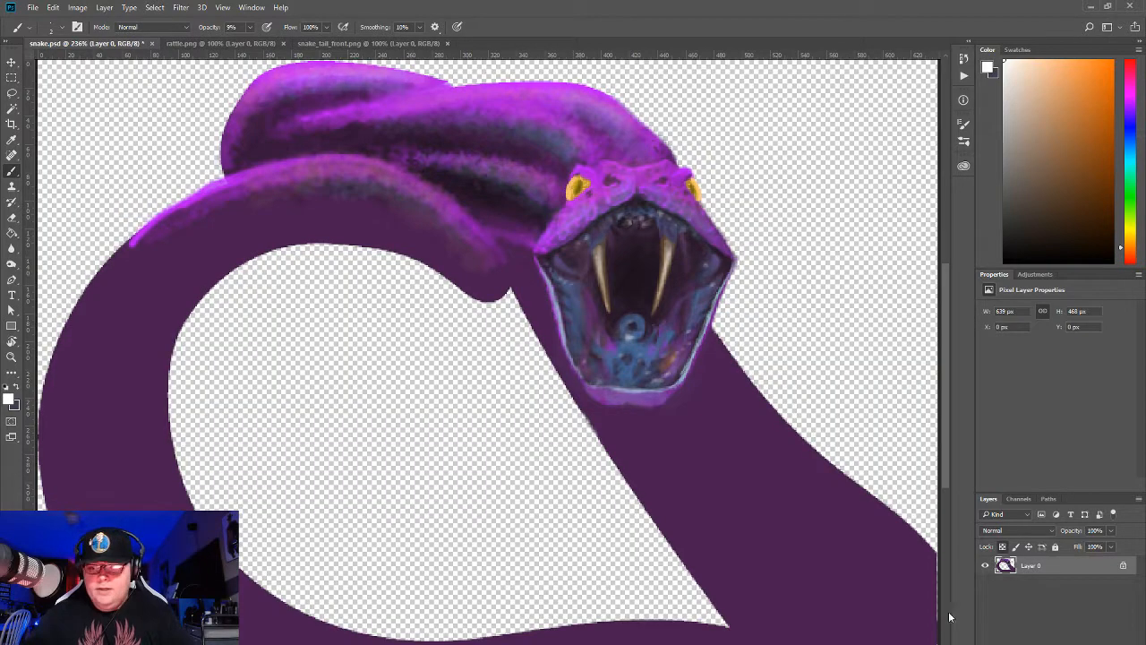
Step: Save a PNG copy over the existing snake.png in the images > graphics > 1x folder, using the large file size option
left_click(36, 9)
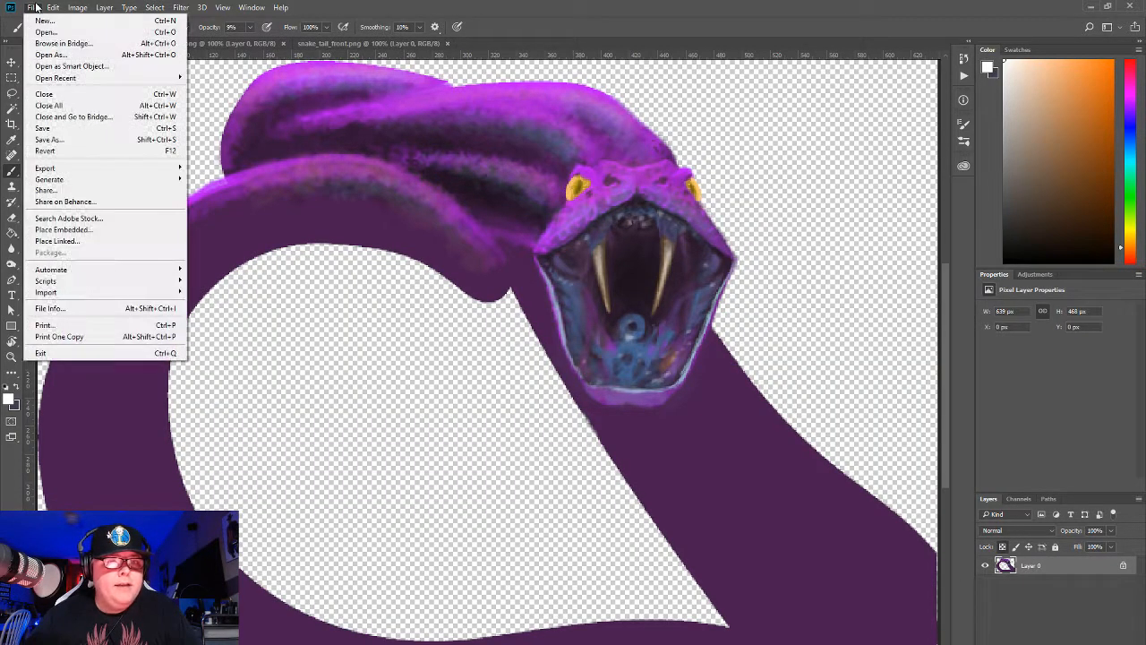
left_click(89, 143)
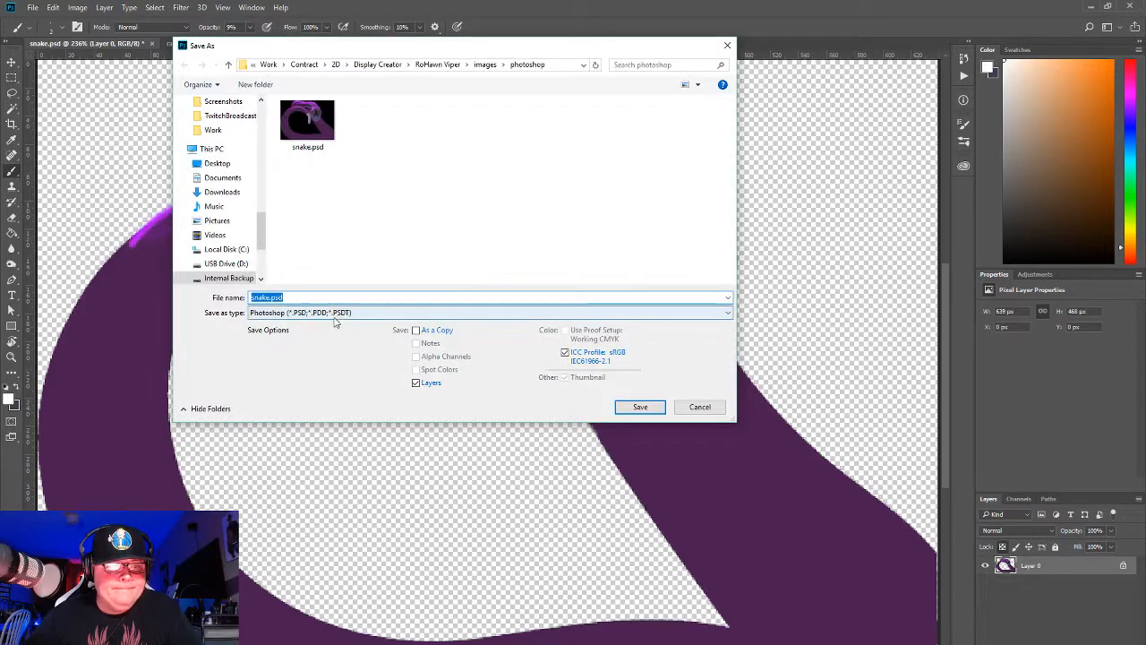
left_click(336, 314)
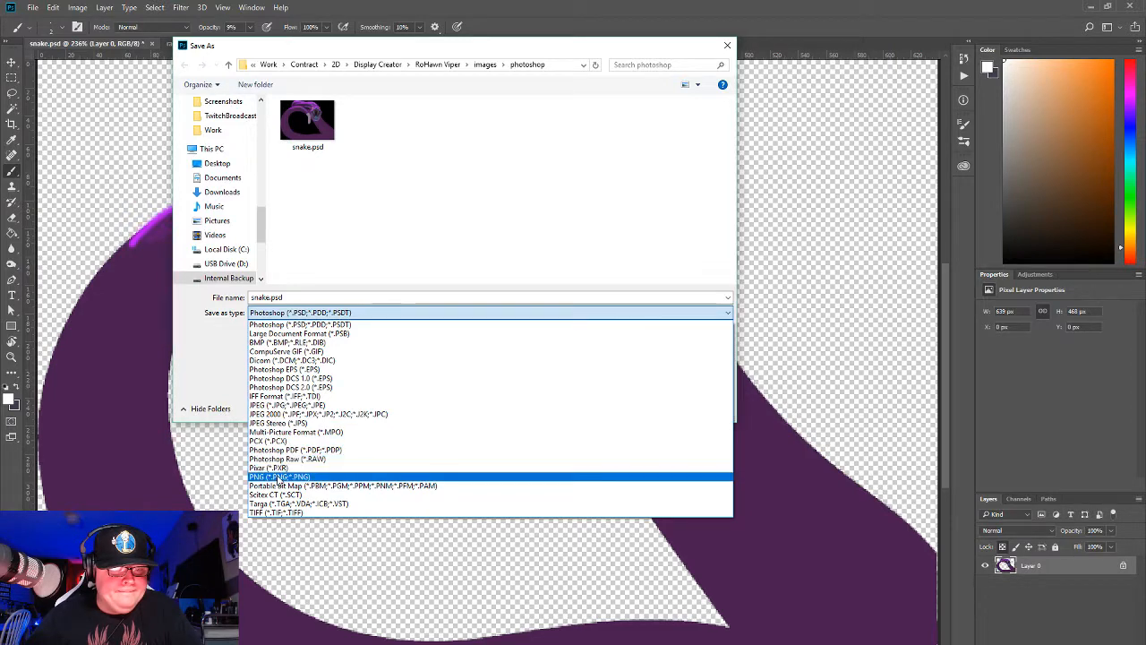
left_click(280, 477)
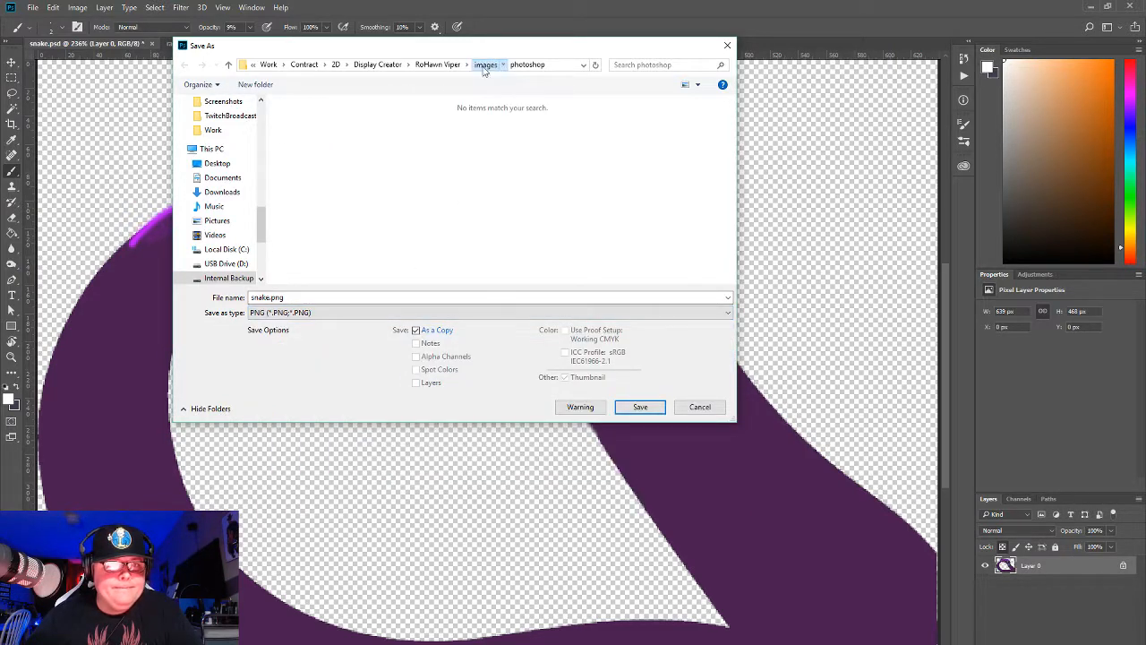
left_click(484, 64)
double_click(314, 130)
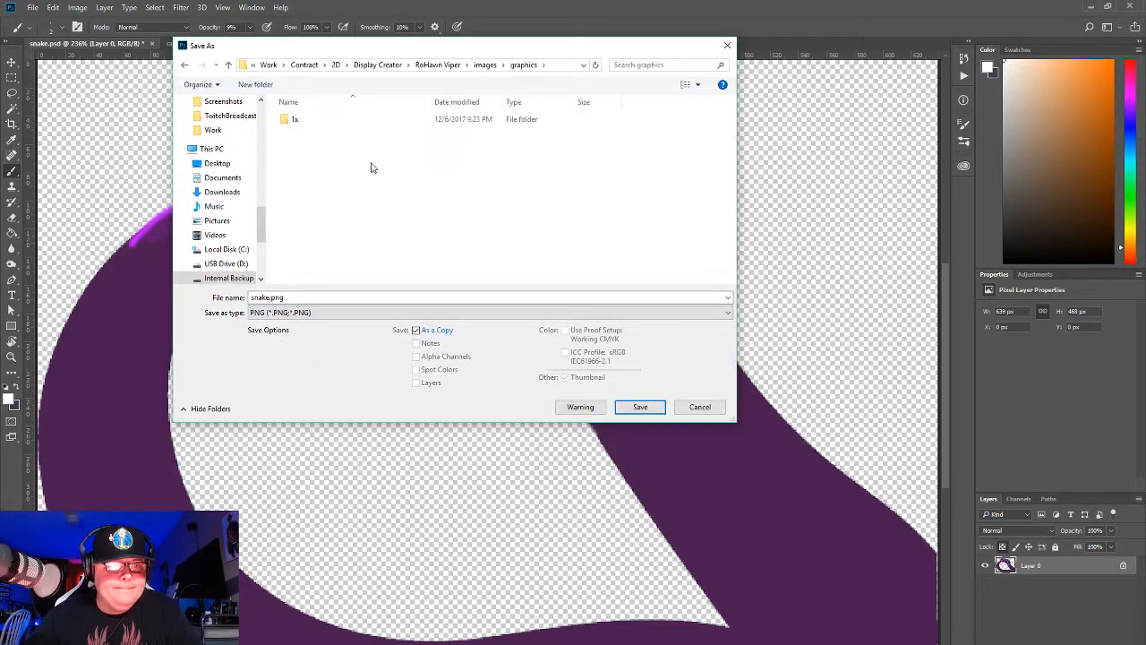
double_click(295, 119)
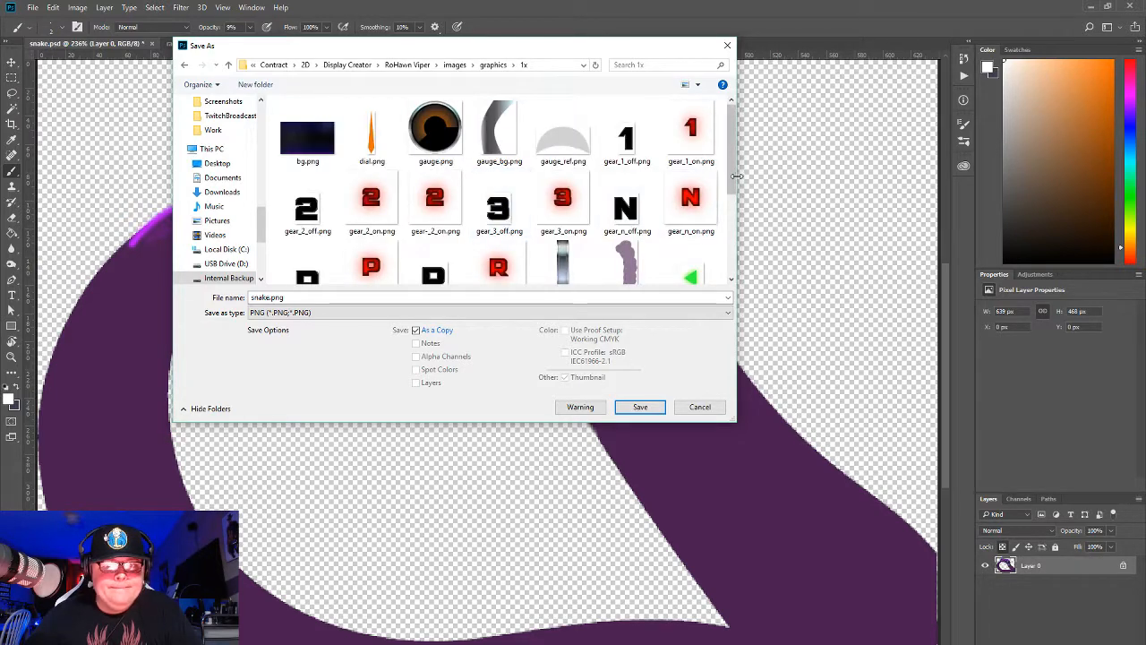
scroll(582, 188, "down", 3)
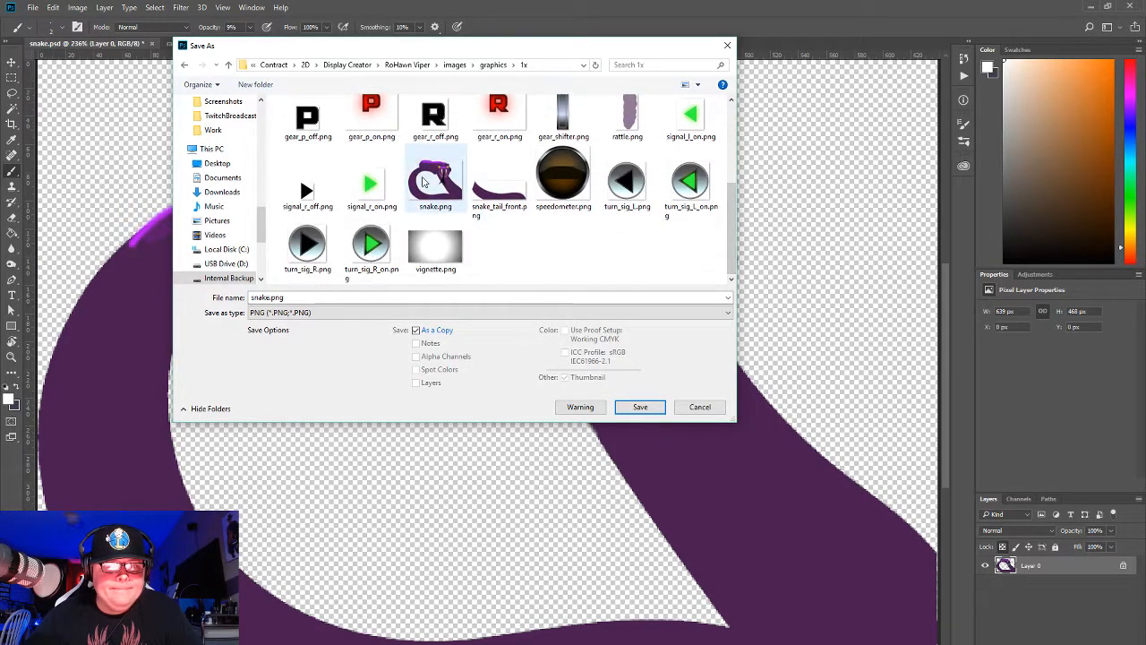
double_click(424, 182)
left_click(595, 363)
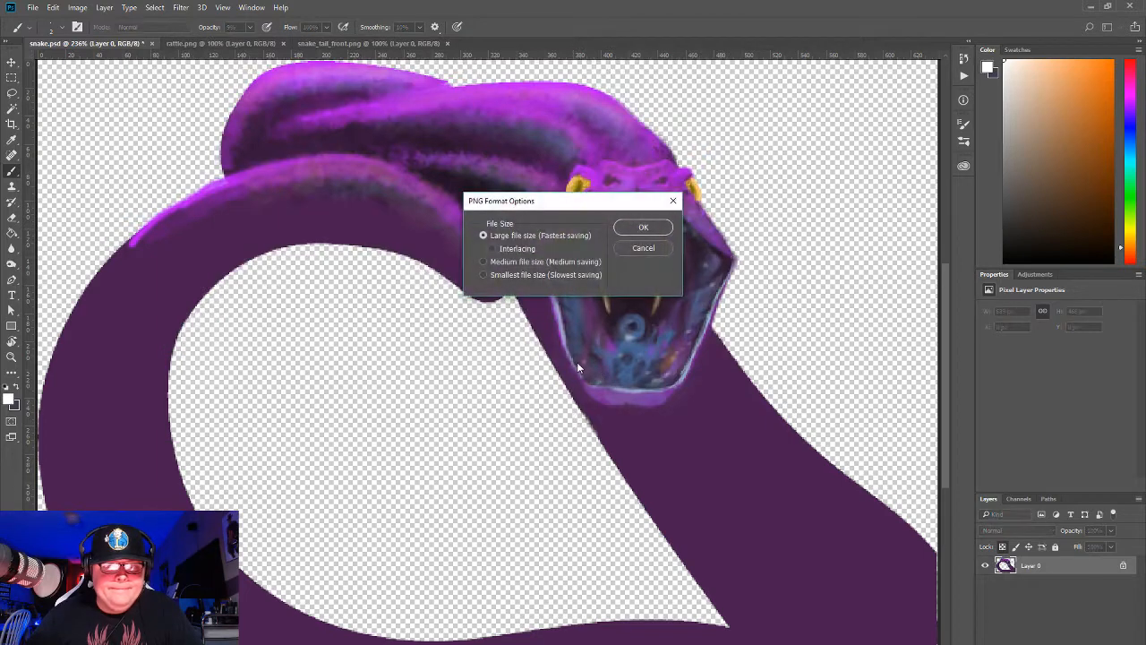
left_click(641, 227)
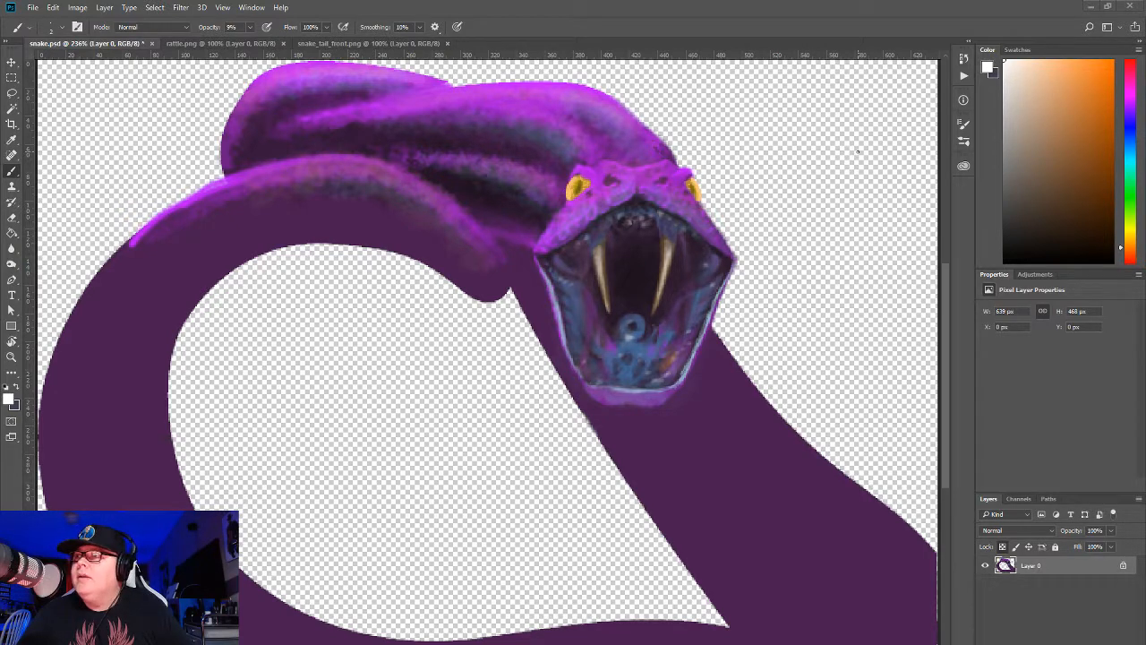
Step: Switch to MoTeC Display Creator and open the image replacement dialog for the 639 x 468 snake image in the project's image list
key("alt+Tab")
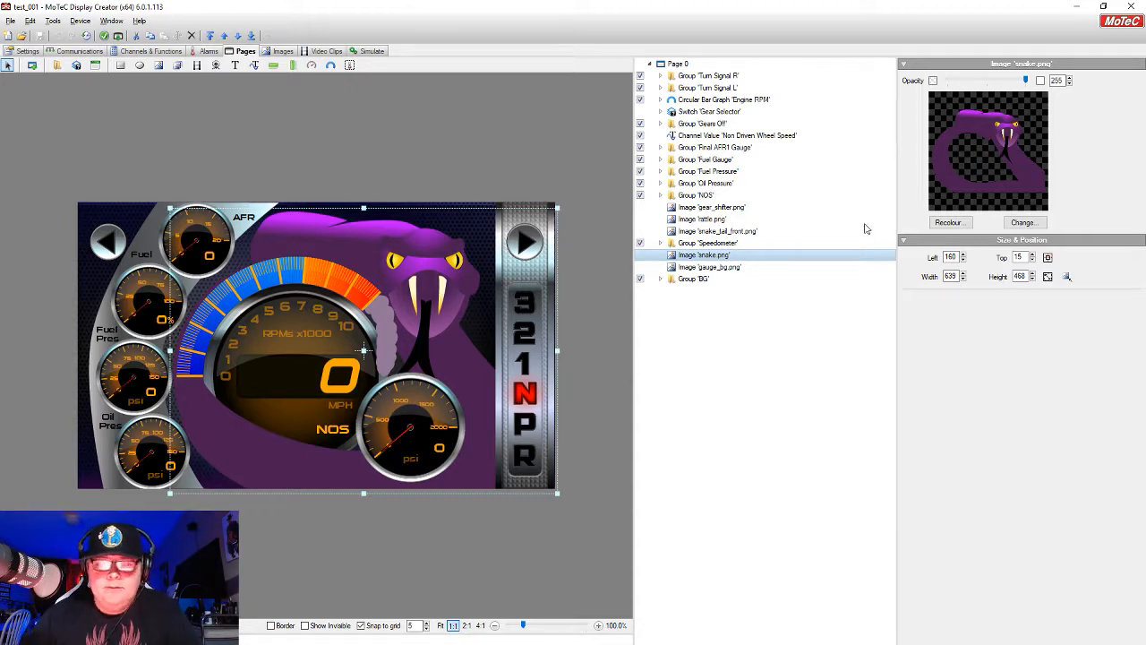
left_click(281, 52)
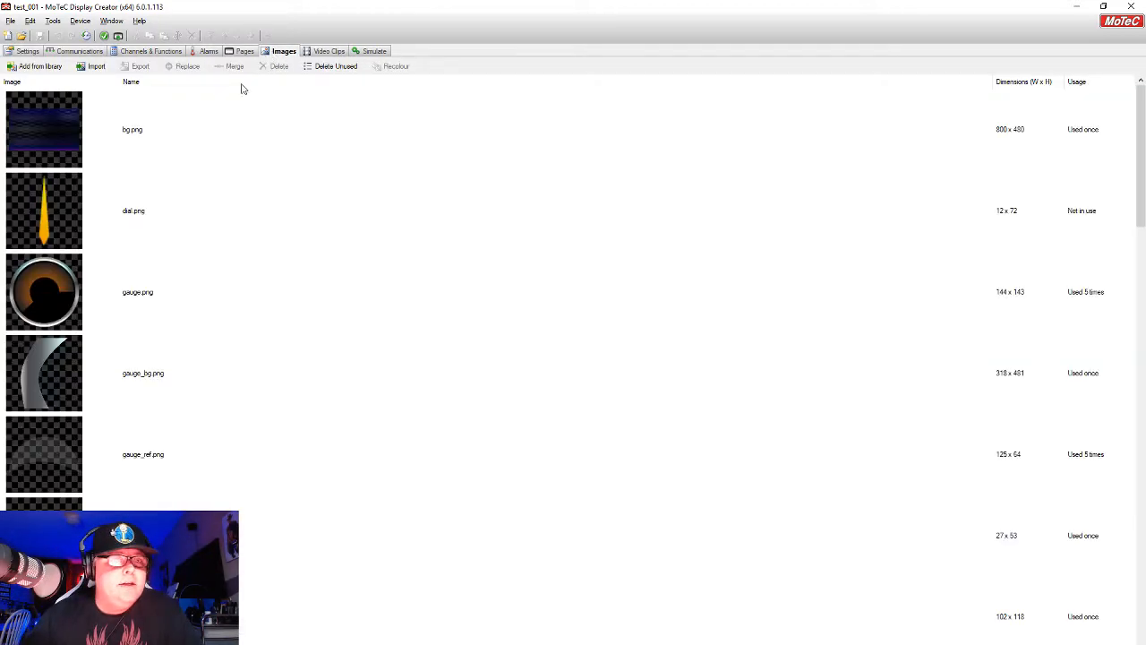
scroll(59, 322, "down", 10)
scroll(62, 333, "up", 15)
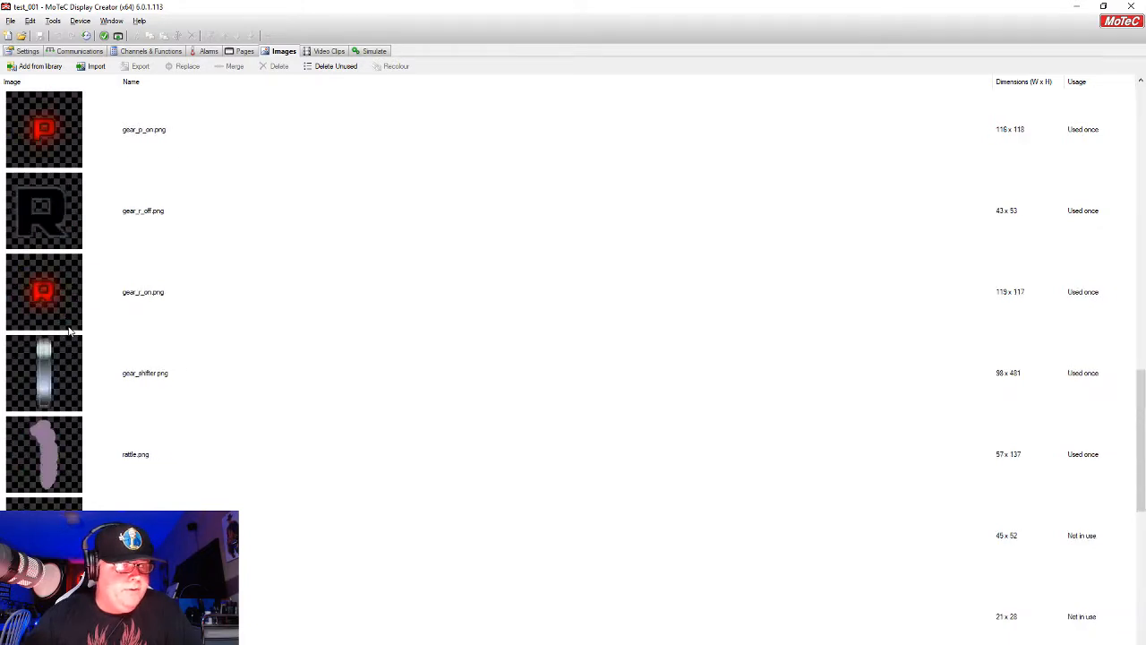
scroll(71, 332, "down", 9)
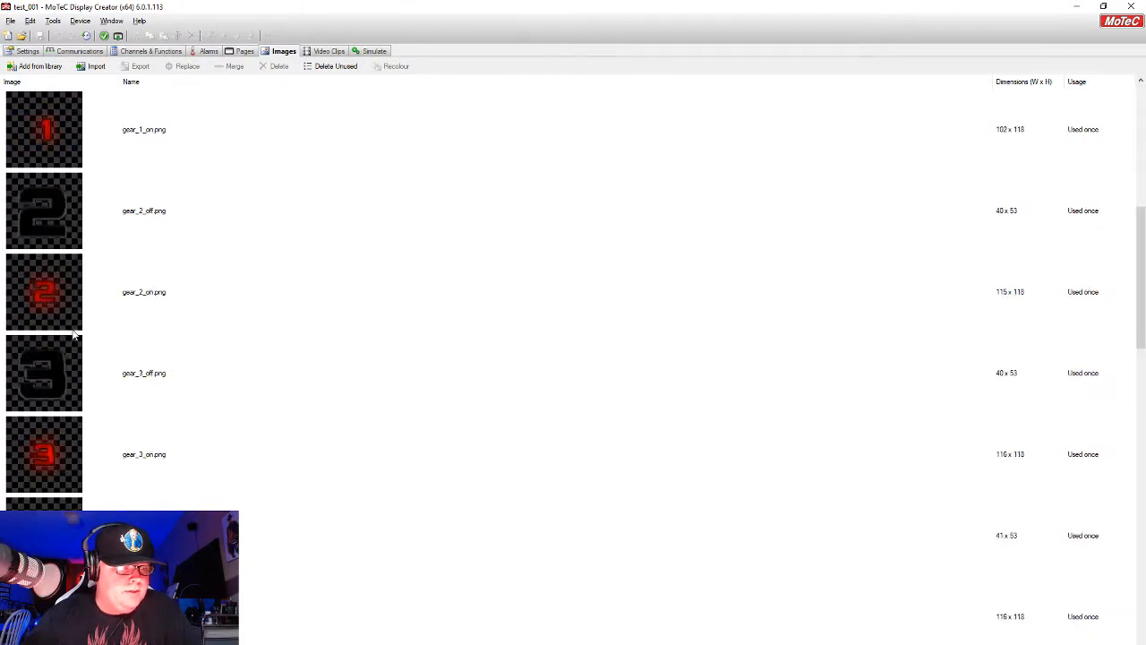
scroll(92, 350, "up", 4)
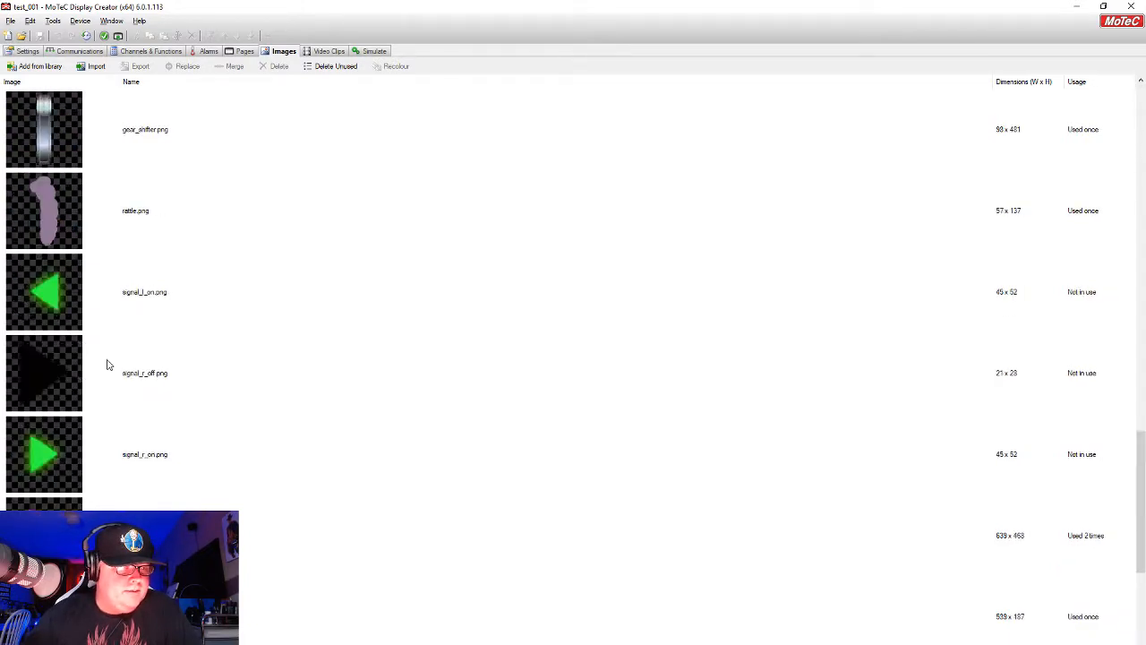
left_click(92, 535)
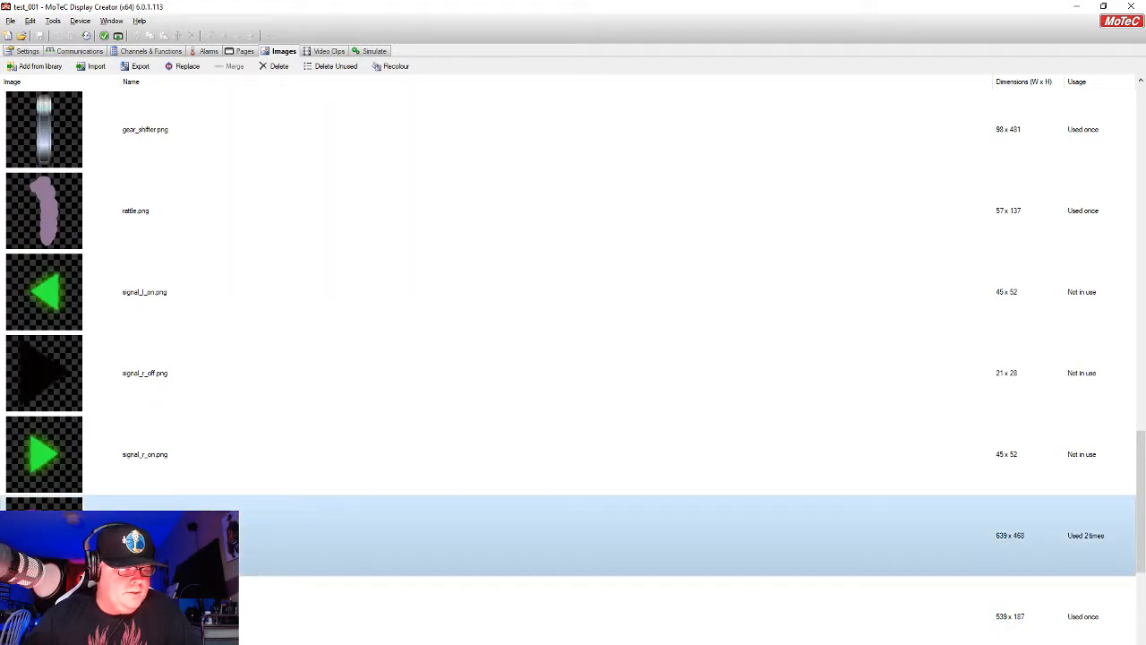
double_click(92, 534)
Step: Replace the snake image with the updated snake.png from the project's images > graphics > 1x folder, and return to the dashboard page
left_click(431, 545)
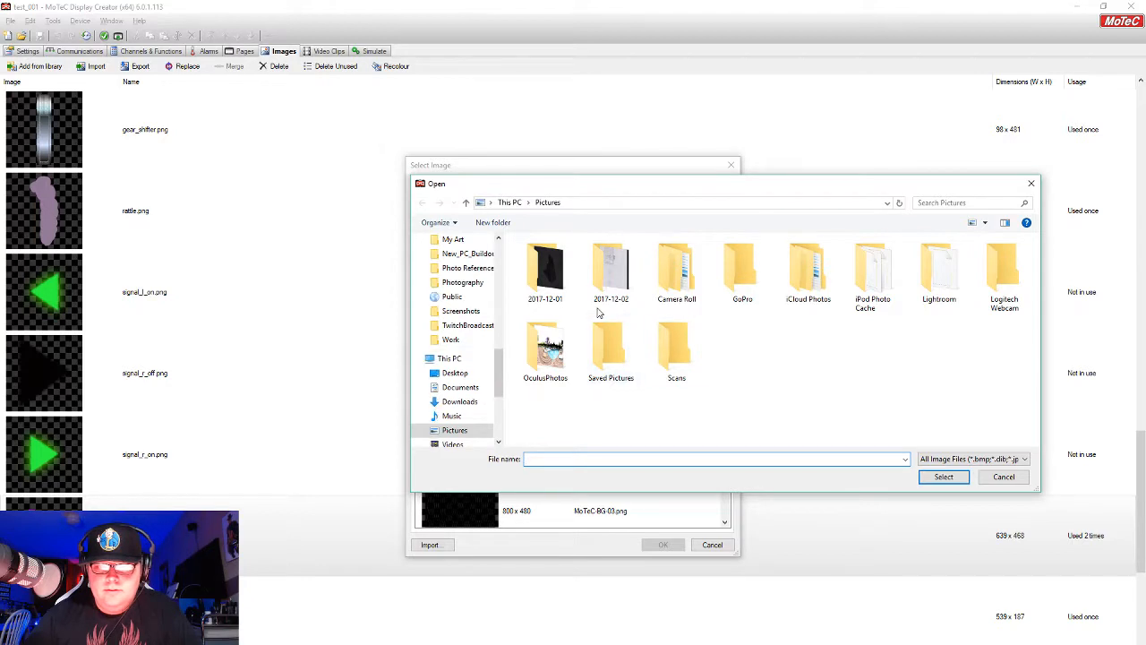
left_click_drag(499, 387, 499, 375)
left_click(450, 368)
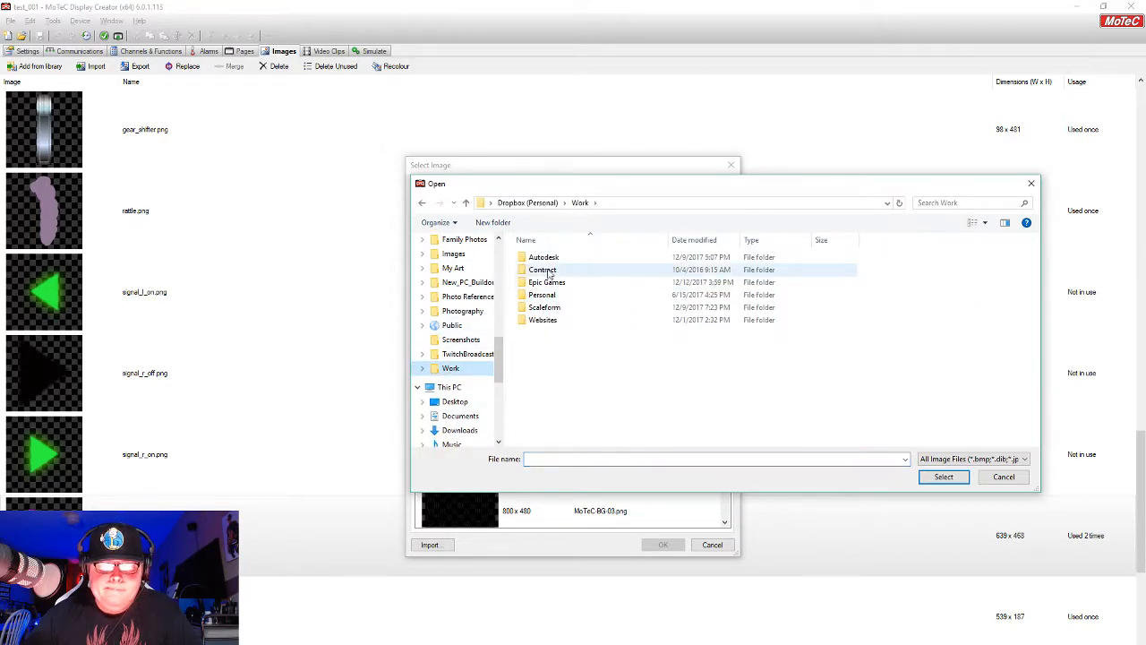
left_click(546, 270)
double_click(548, 272)
double_click(530, 259)
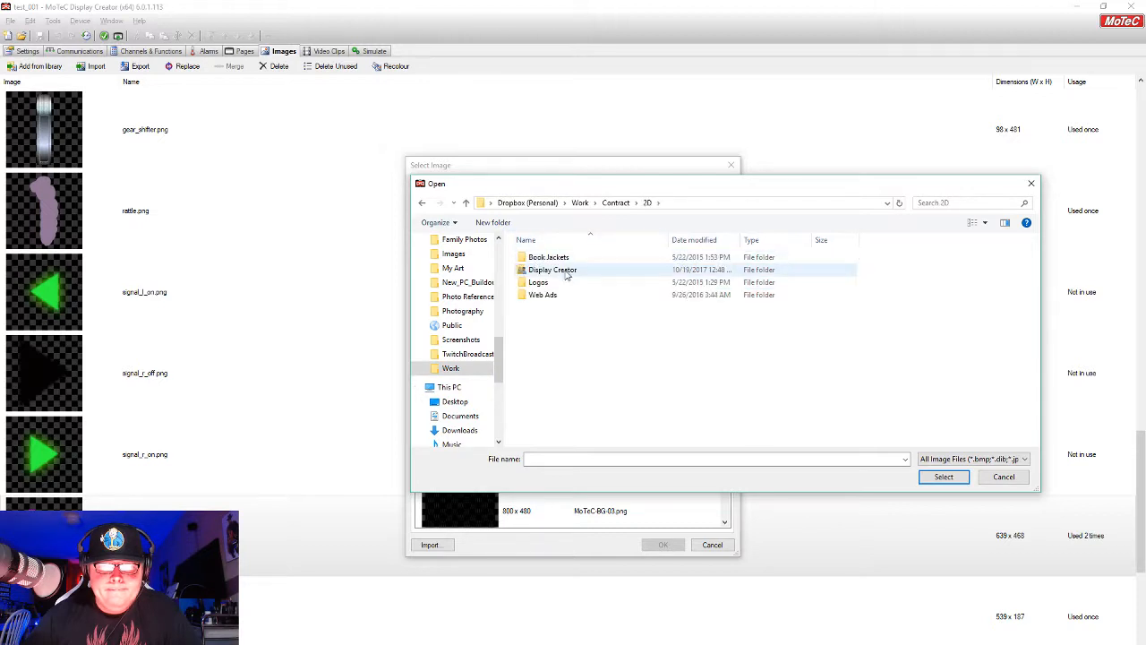
left_click(564, 271)
double_click(563, 272)
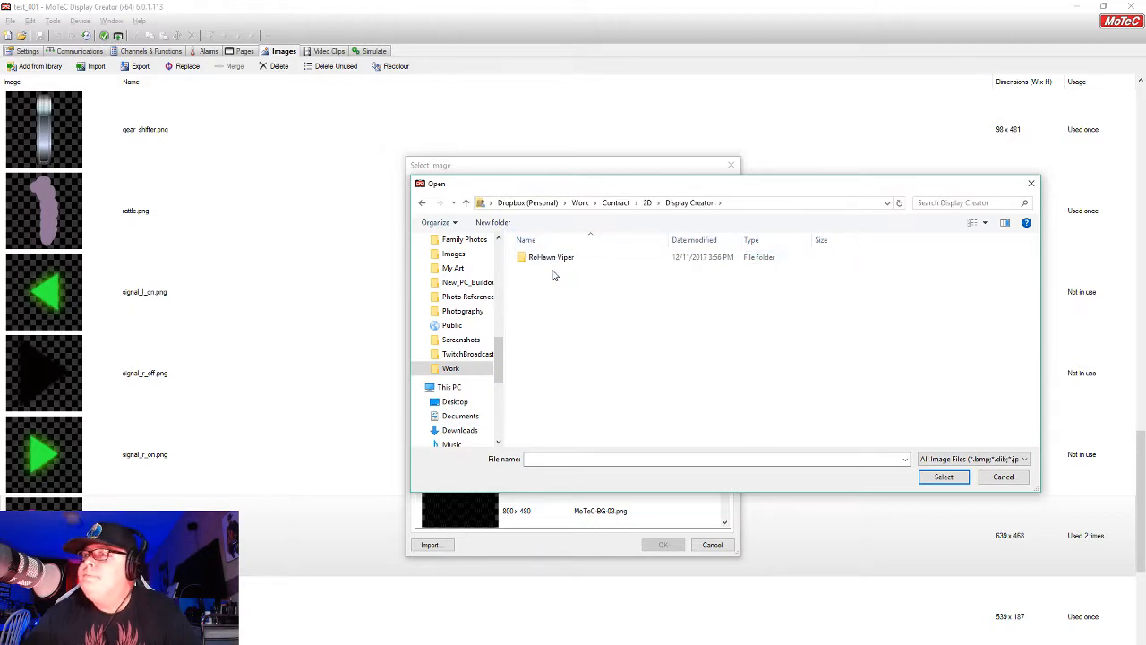
double_click(551, 261)
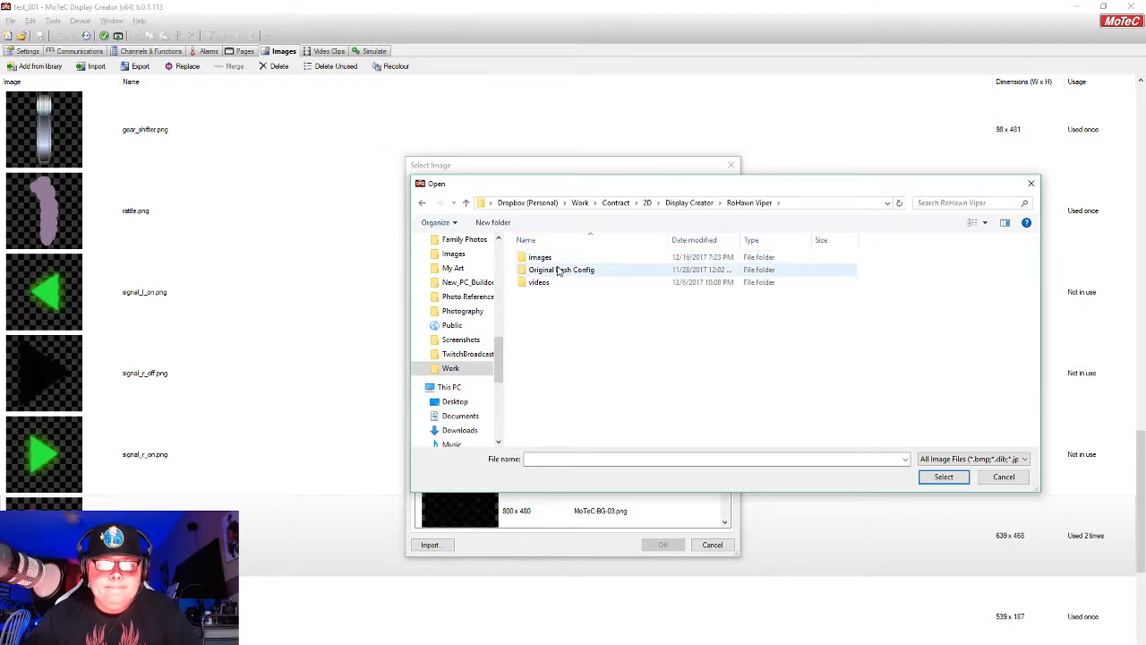
double_click(540, 257)
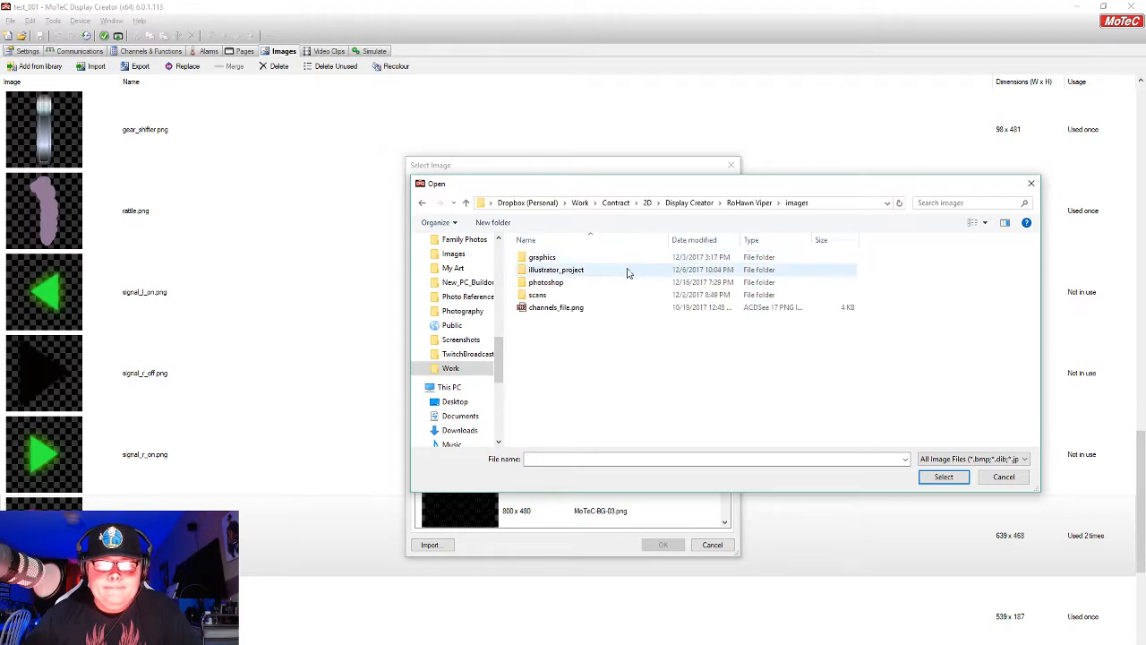
double_click(555, 258)
double_click(530, 257)
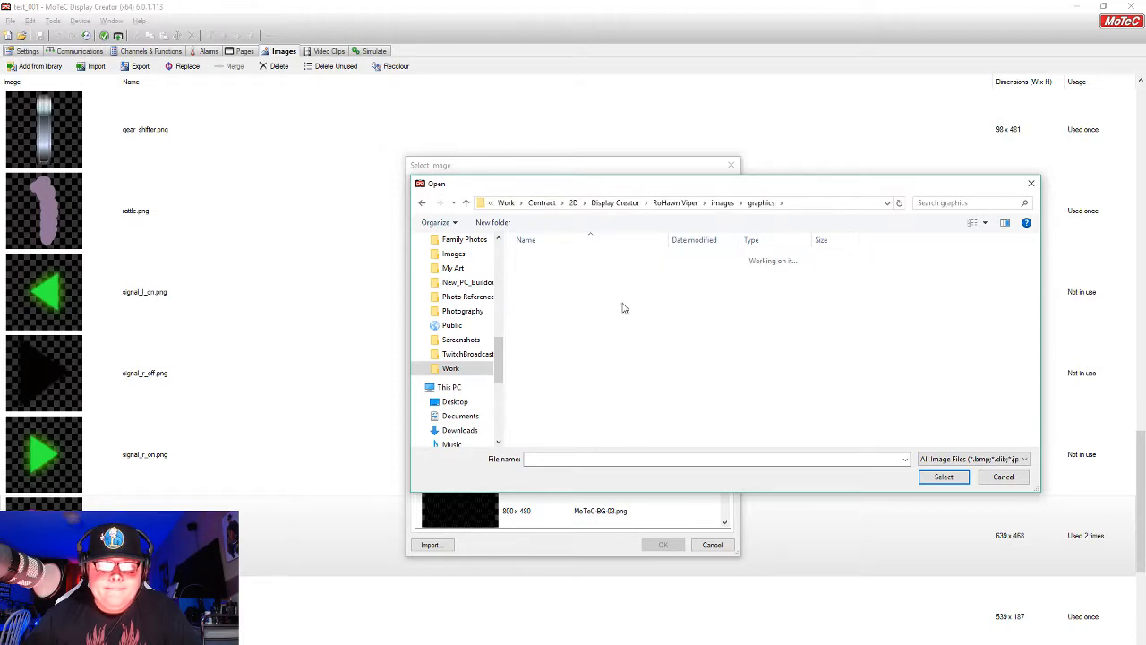
double_click(990, 414)
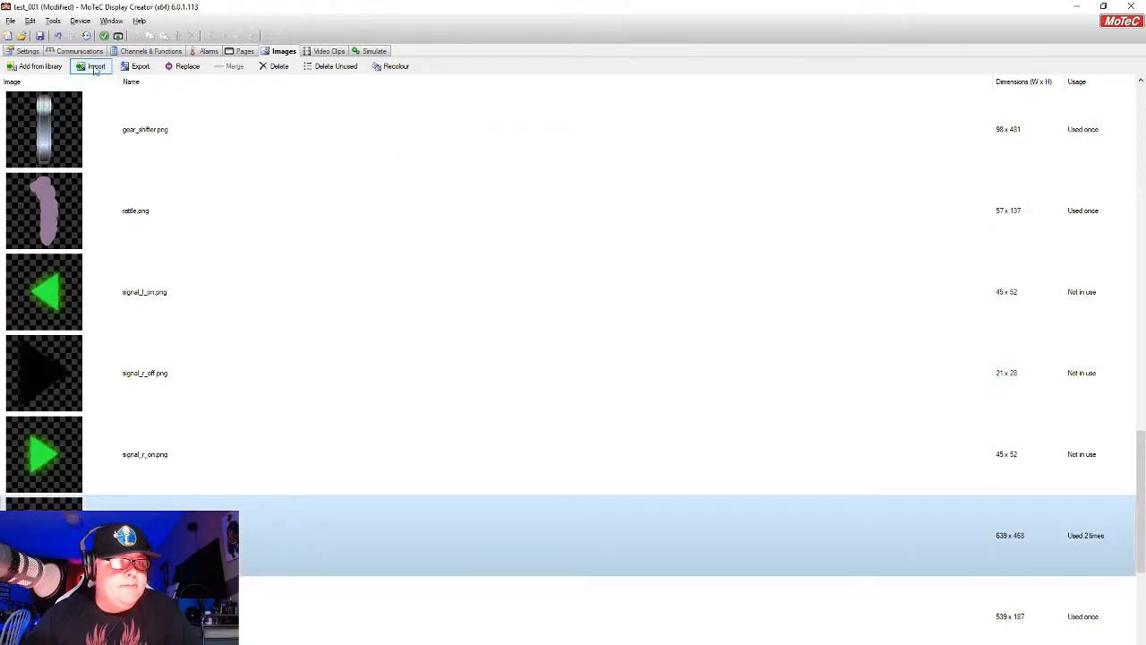
left_click(244, 51)
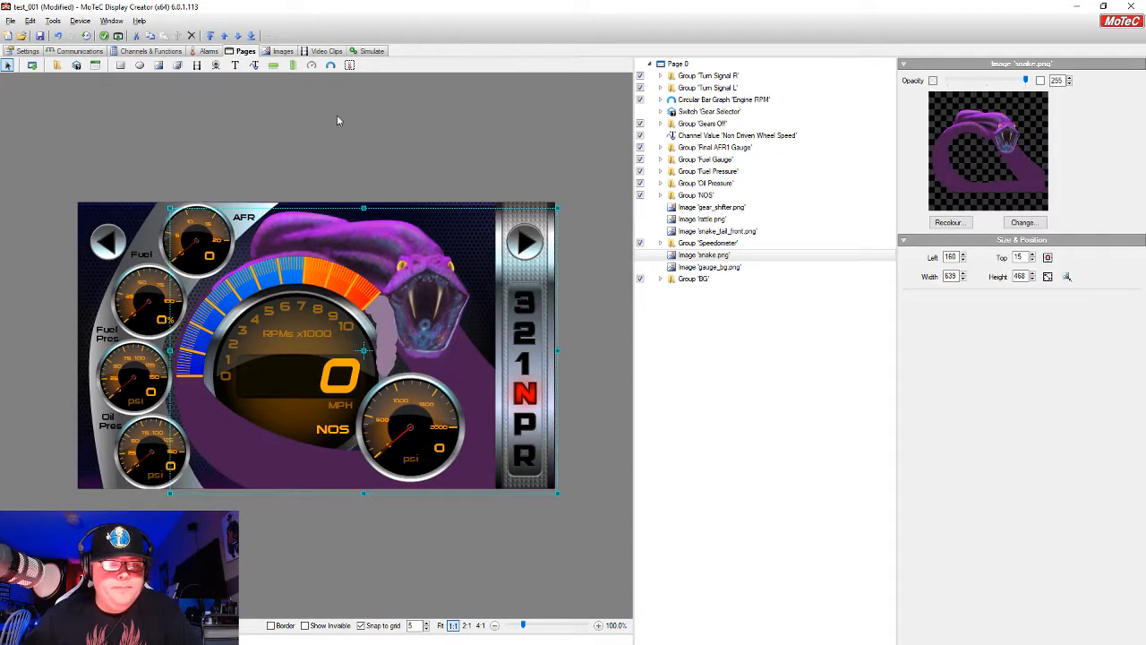
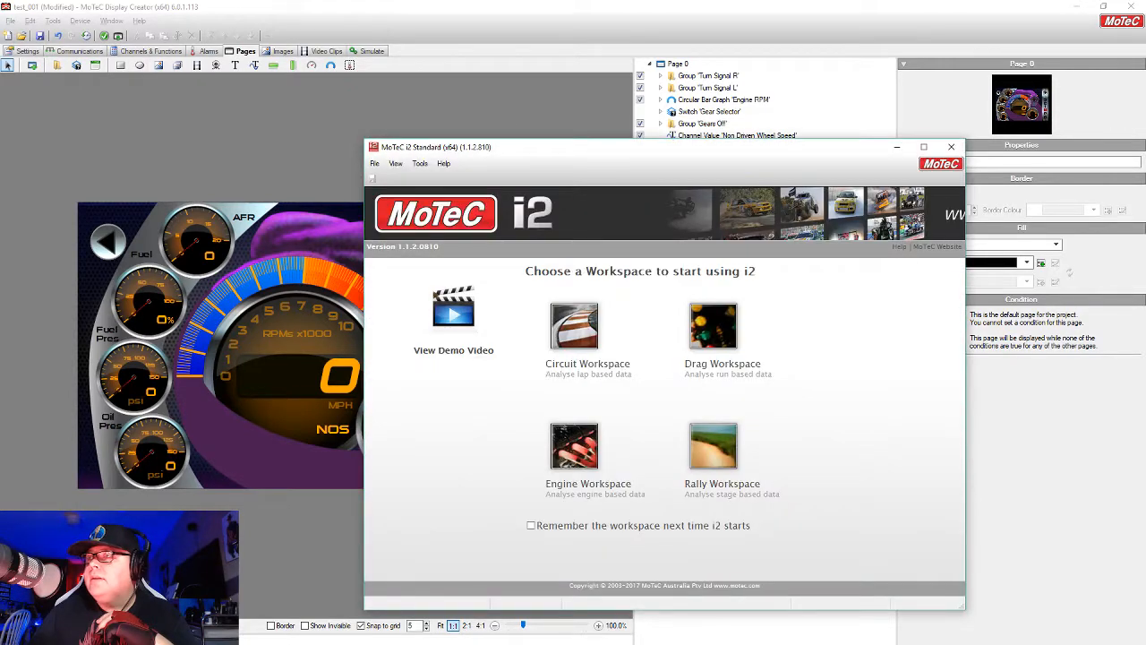
Step: Switch to MoTeC i2 Standard and open the Drag Workspace
left_click(721, 330)
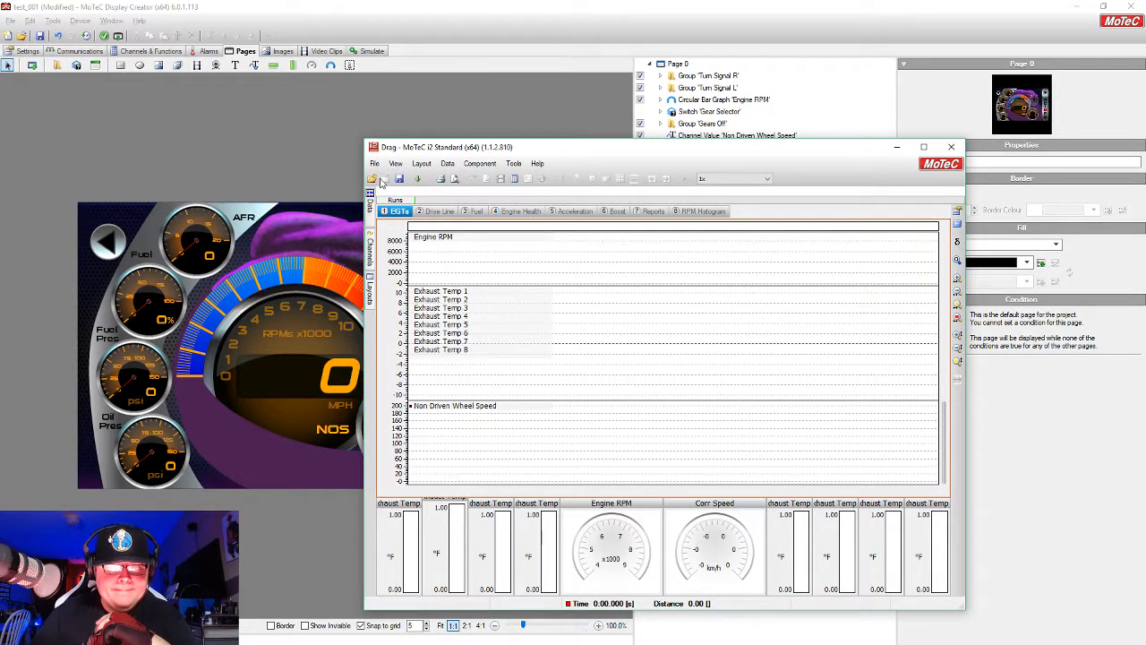
Step: Open the ProSpeed Rohan Viper log file 20170917-0058301.ld and start playing it back from about 6:38
left_click(375, 164)
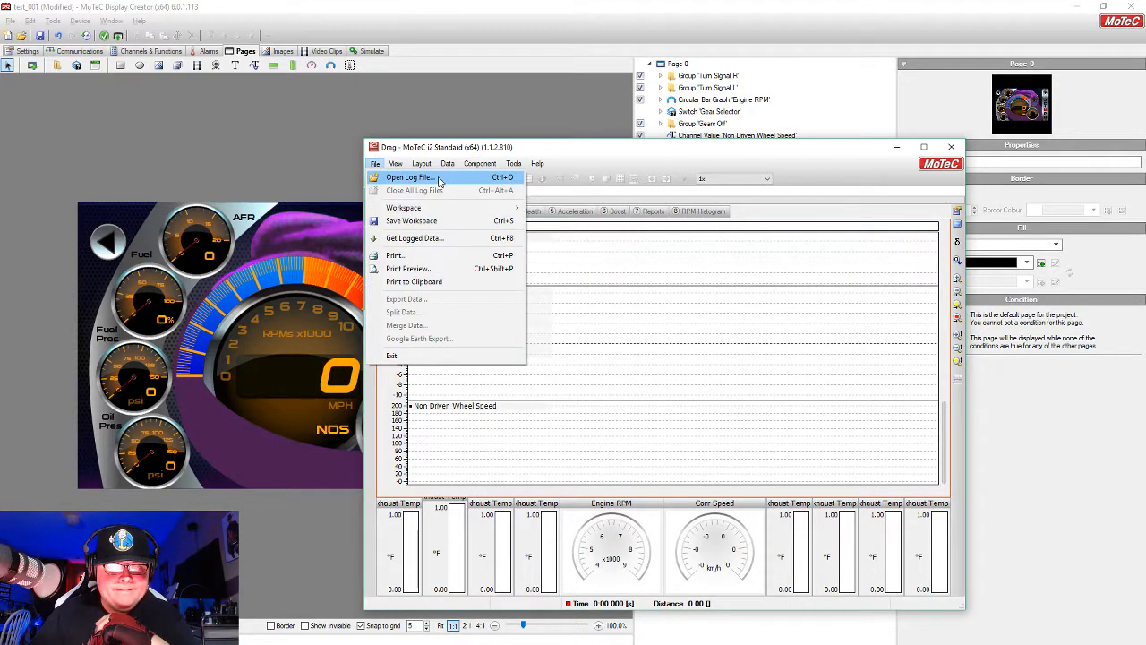
left_click(410, 177)
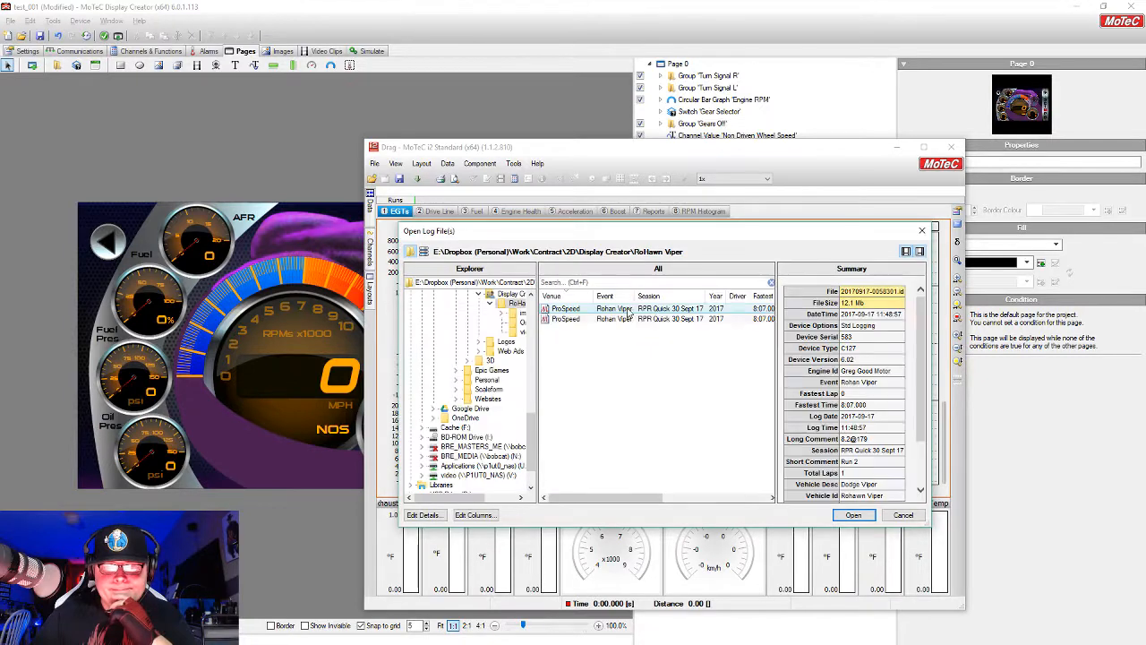
double_click(678, 314)
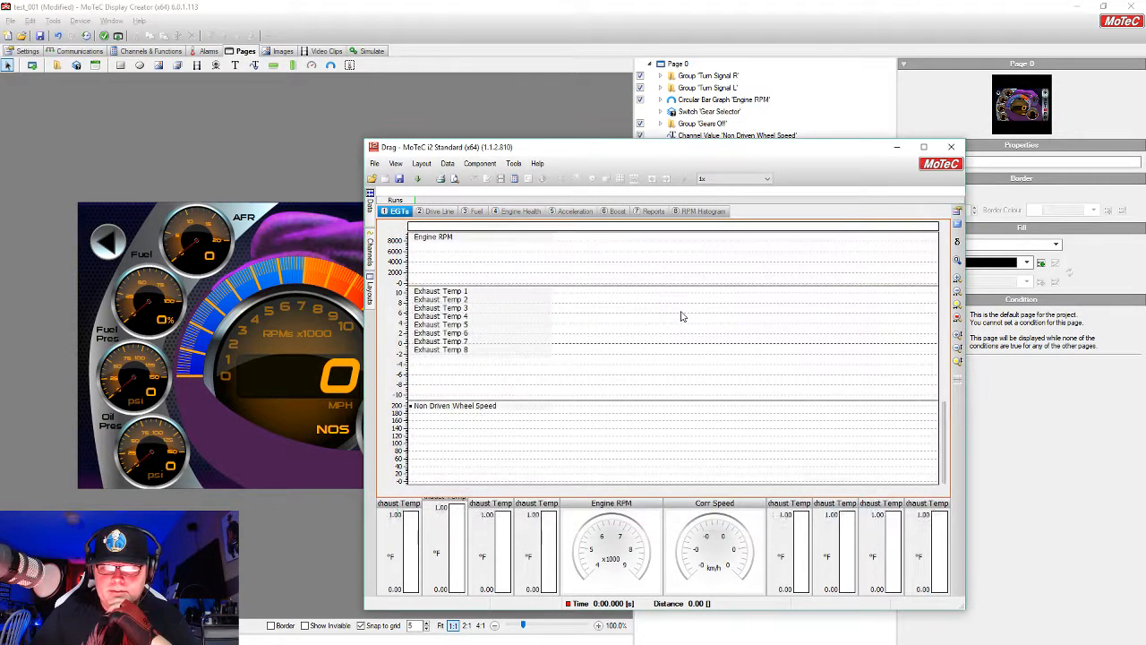
left_click(842, 482)
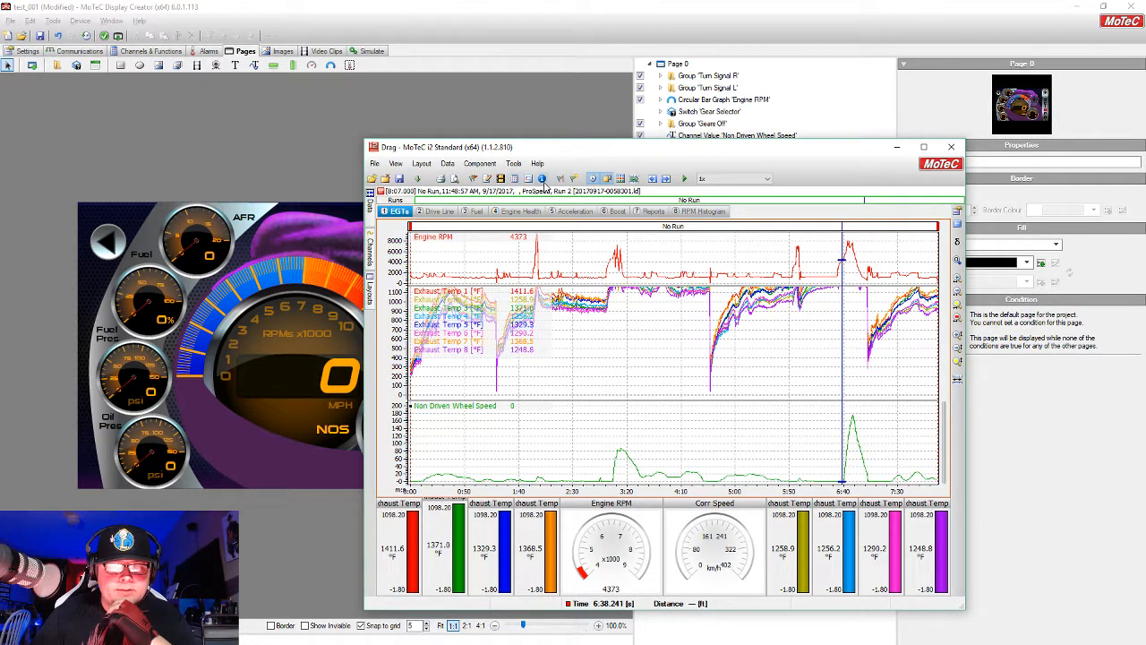
left_click(685, 178)
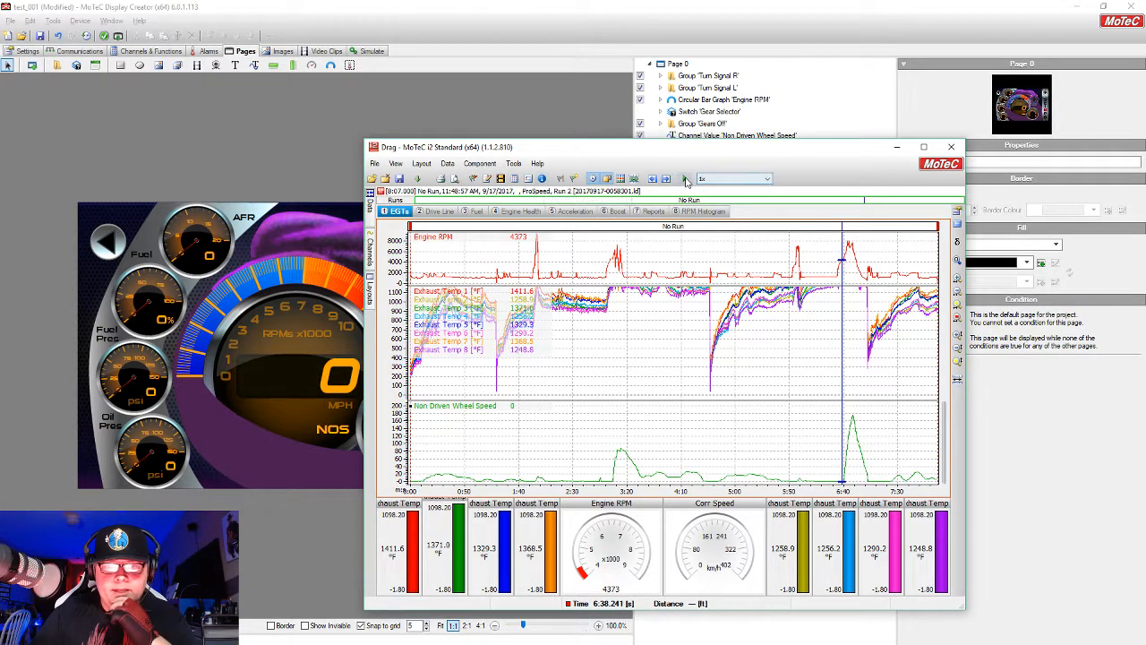
Step: Switch to MoTeC Display Creator, power on the dashboard simulation, and connect it to i2 Standard
left_click(562, 32)
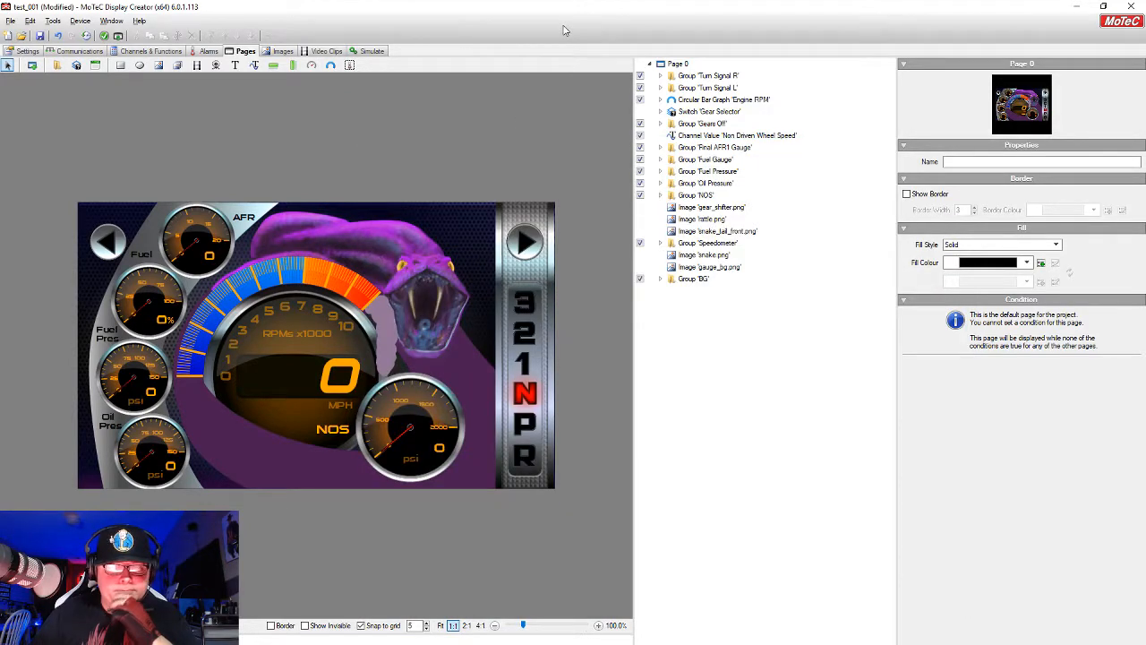
left_click(371, 51)
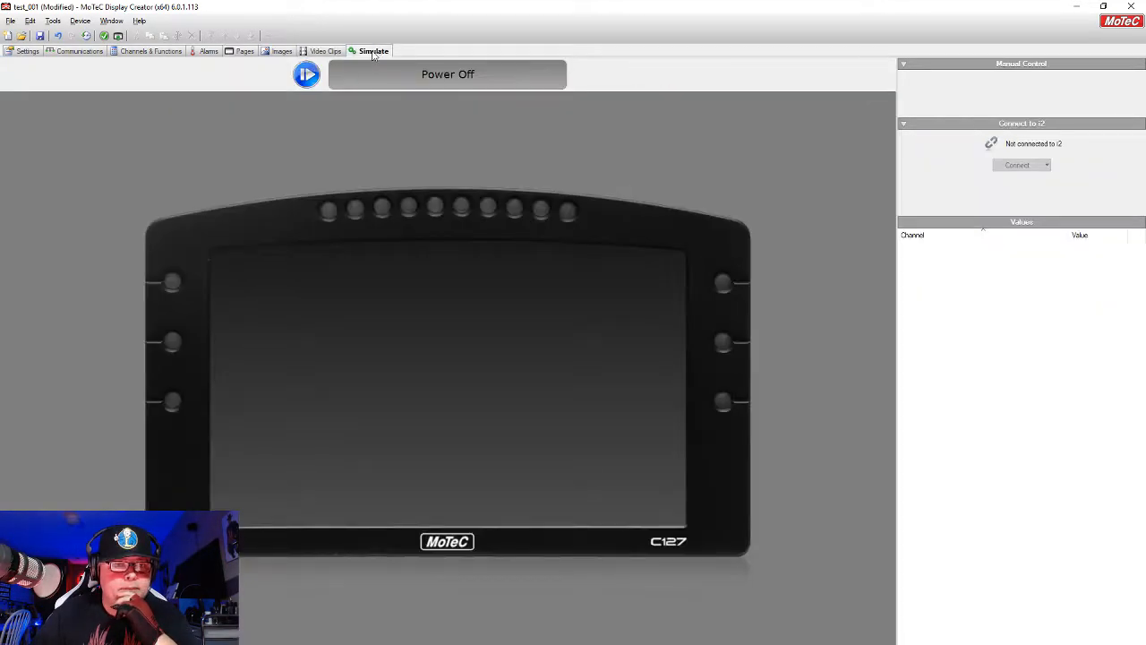
left_click(313, 75)
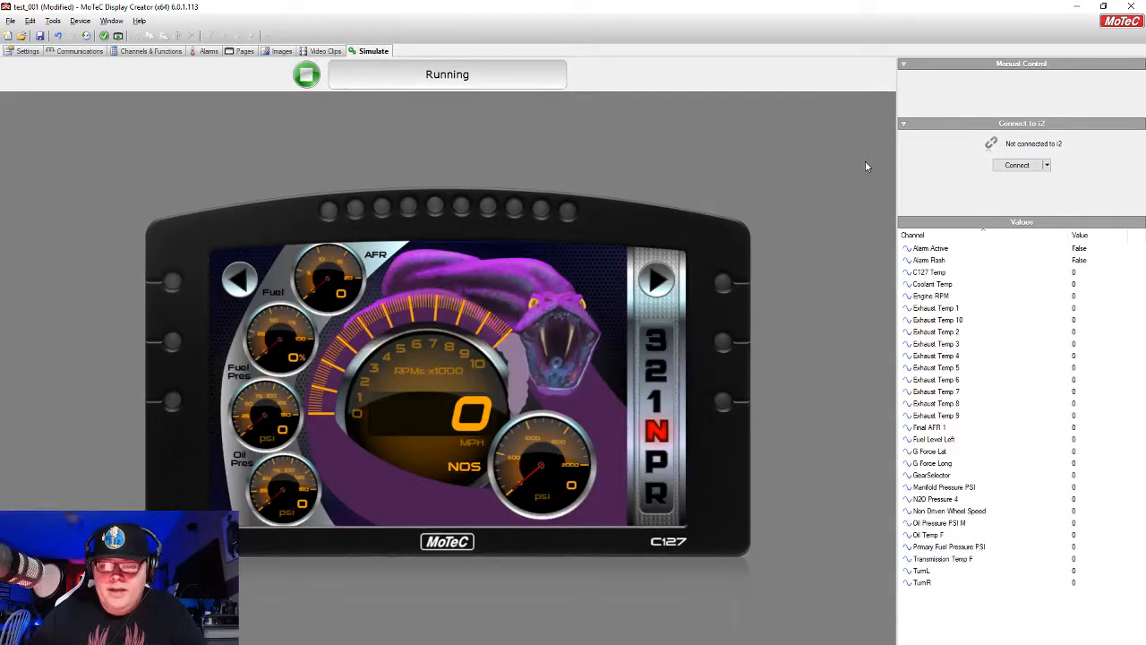
left_click(1022, 168)
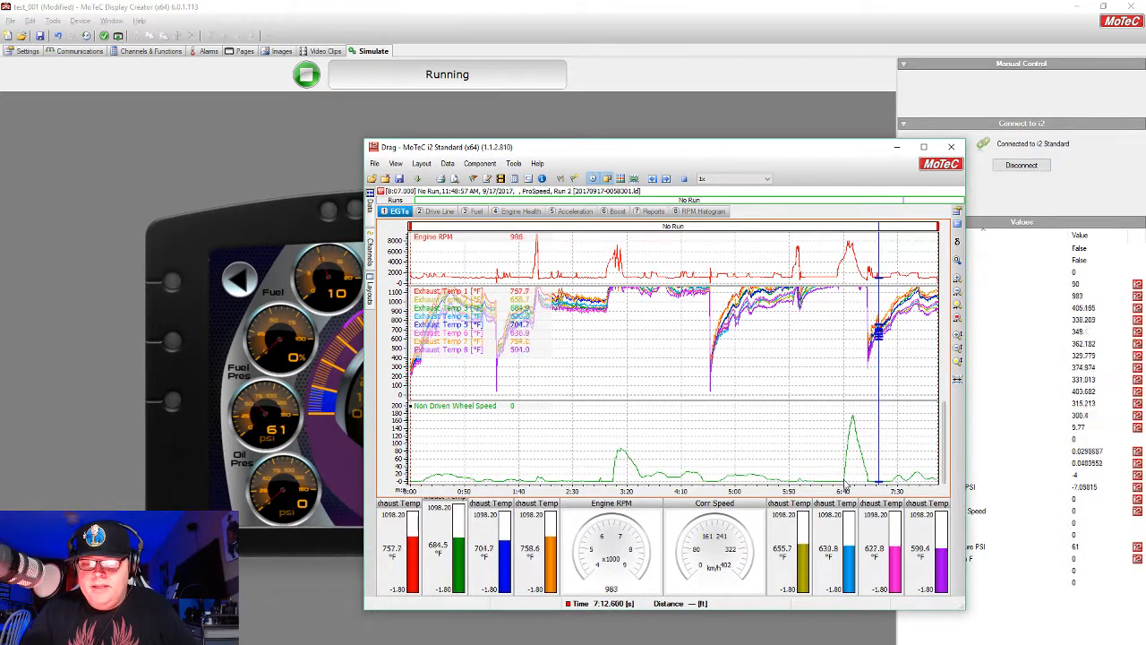
Step: Return to the running dashboard simulation in MoTeC Display Creator and place the open-mouthed snake reference photo beside the display
left_click(678, 18)
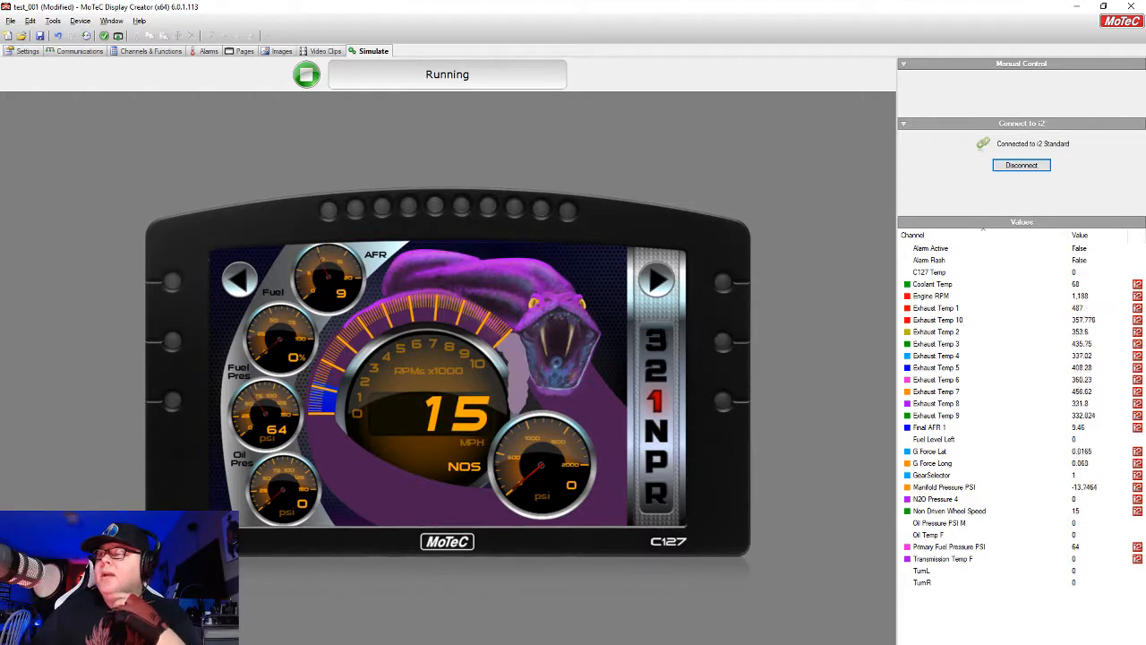
left_click_drag(1145, 529, 794, 279)
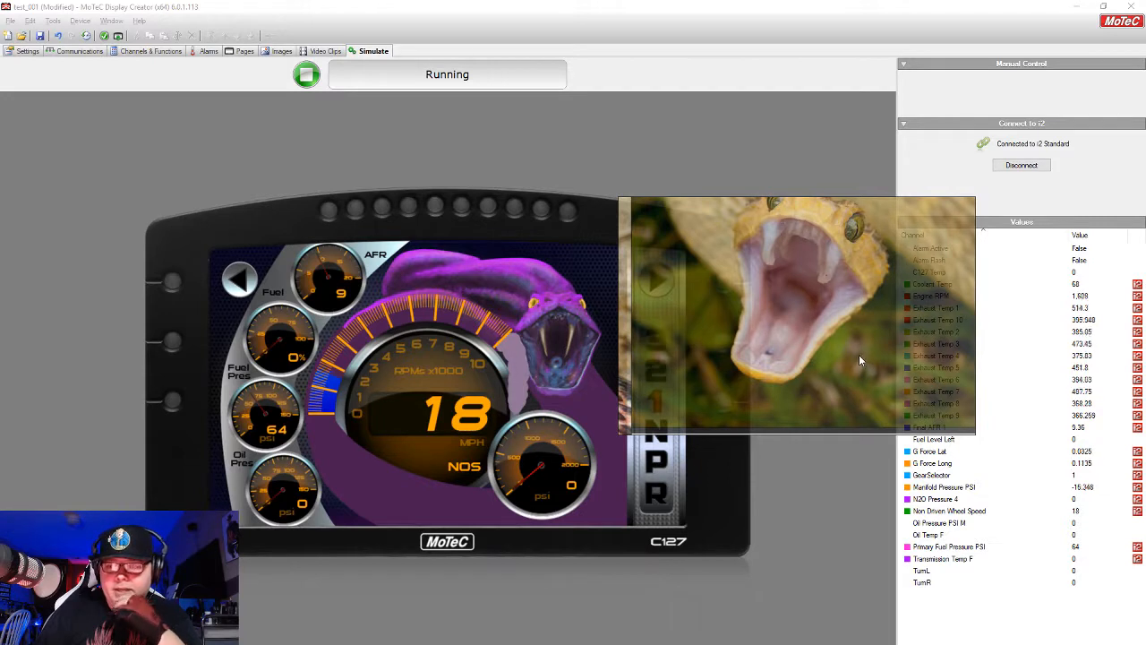